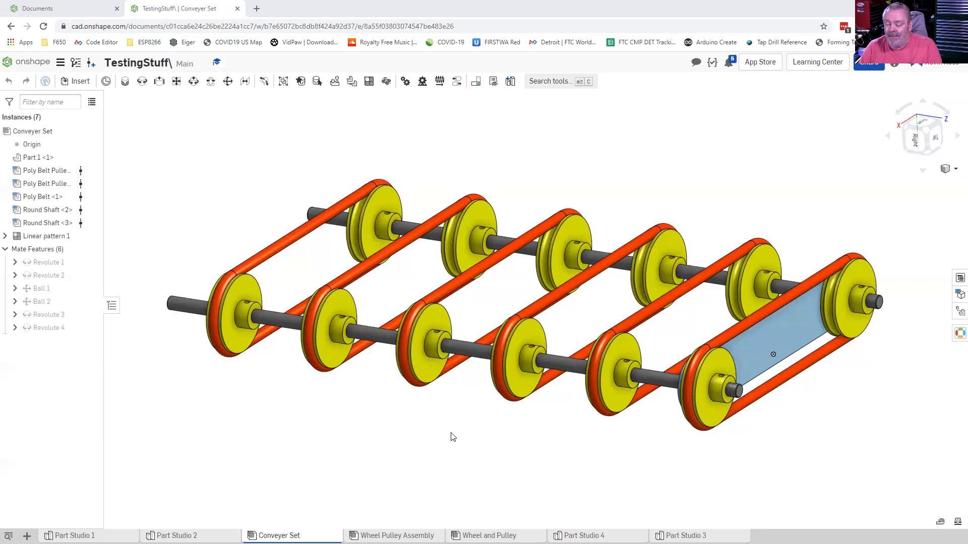
- Open the Wheel Pulley Assembly of the TestingStuff document
click(396, 535)
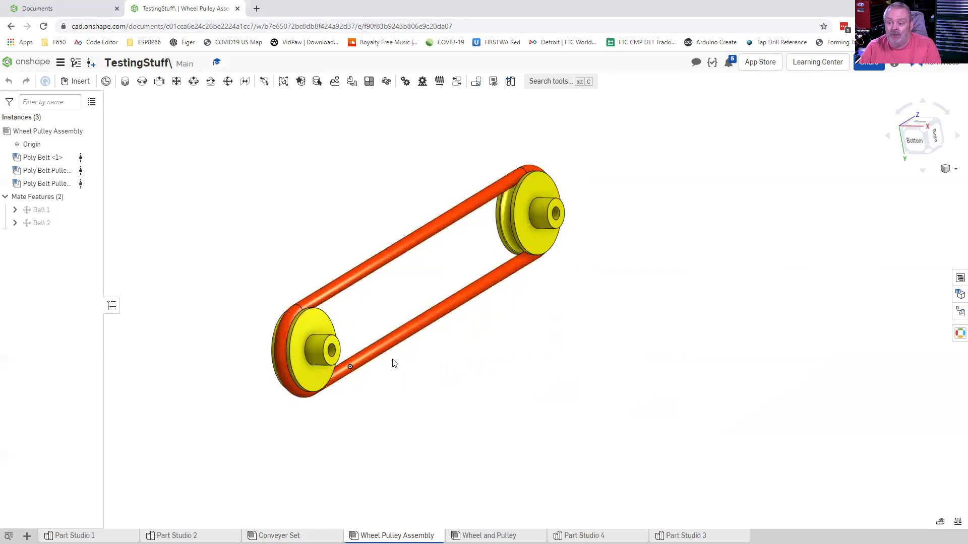
- Create a new document named "KevinCAD Polybelt FIRSTWA" in the KevinCAD folder
click(46, 9)
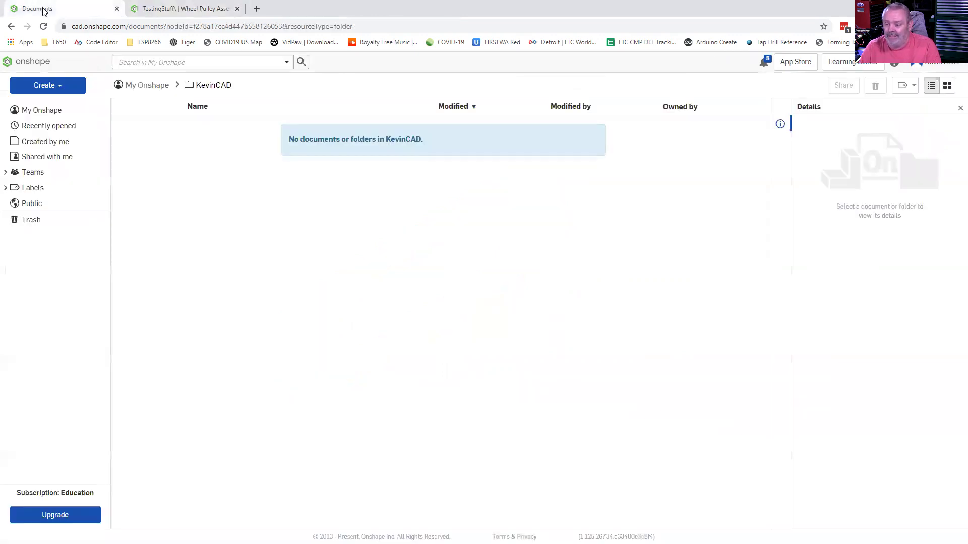
click(58, 89)
click(51, 105)
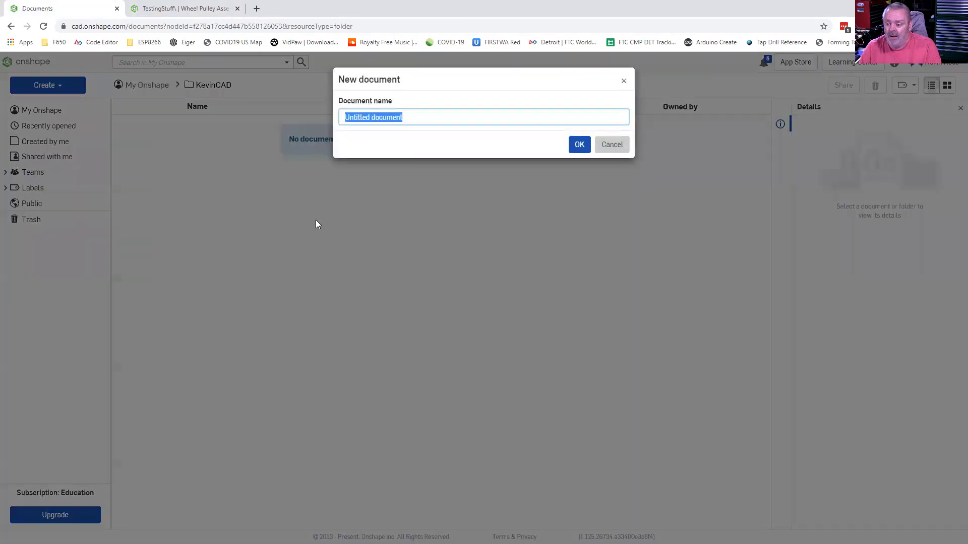
text(KevinV)
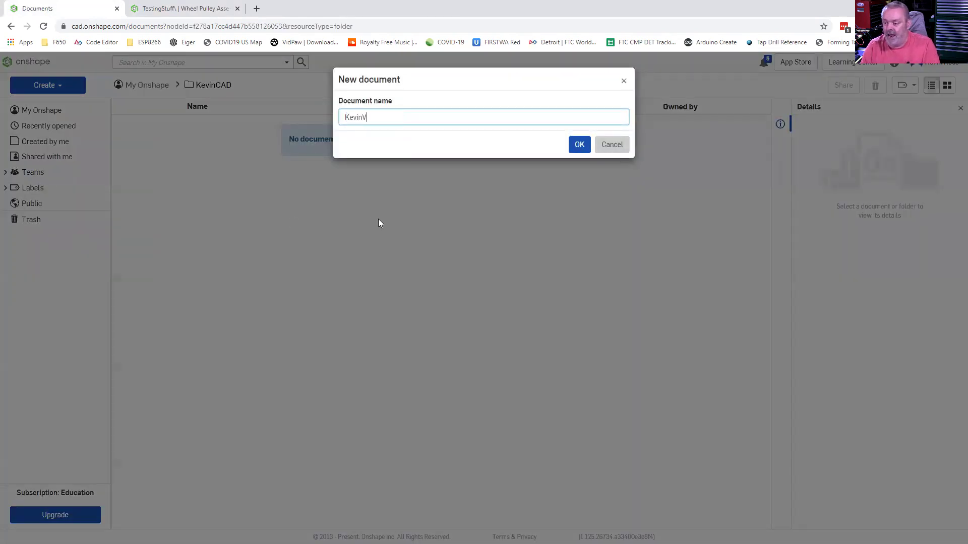
key(BackSpace)
text(C)
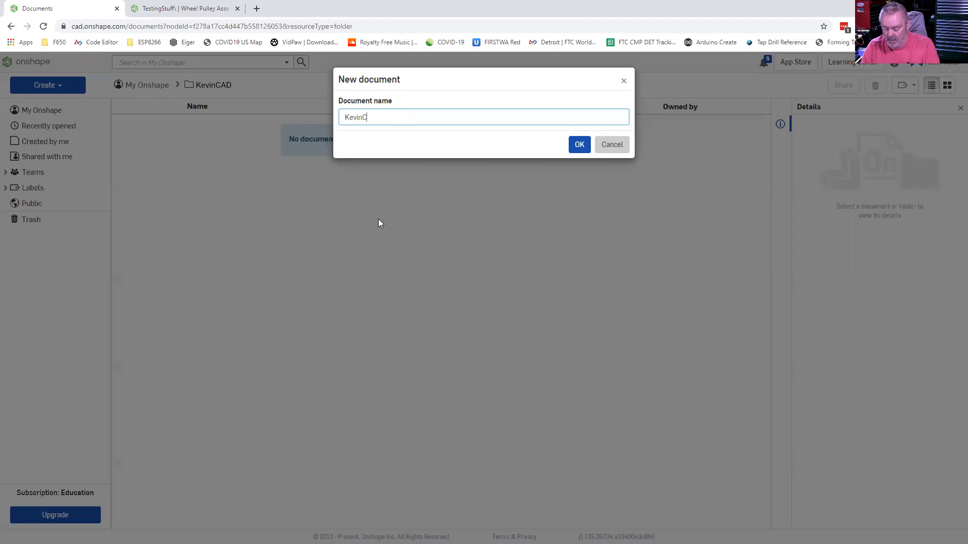
text(AD Poly)
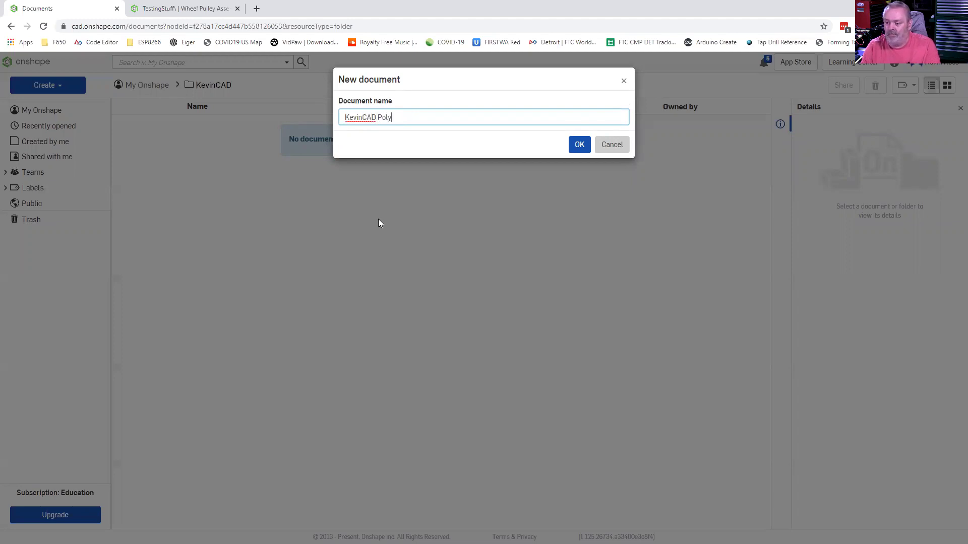
text(belt FIRSTWA)
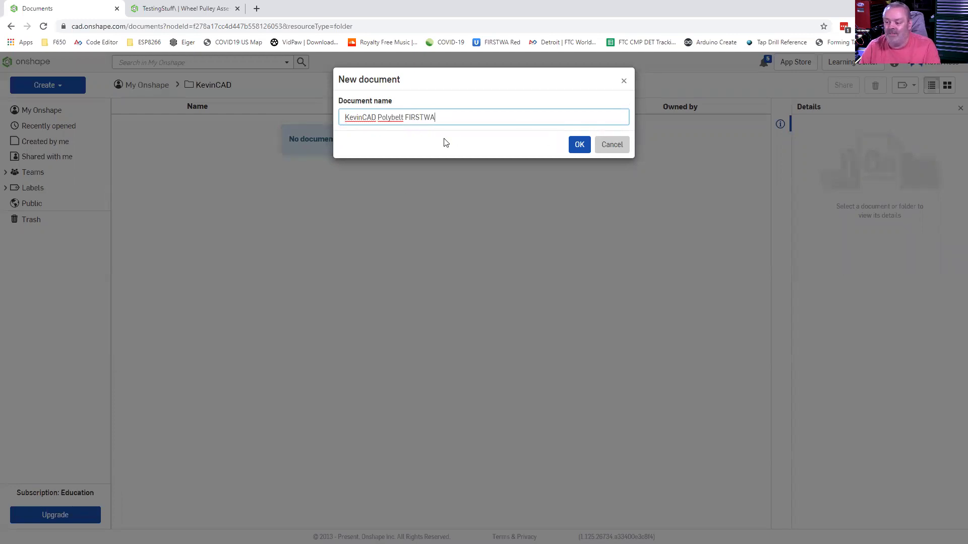
click(579, 146)
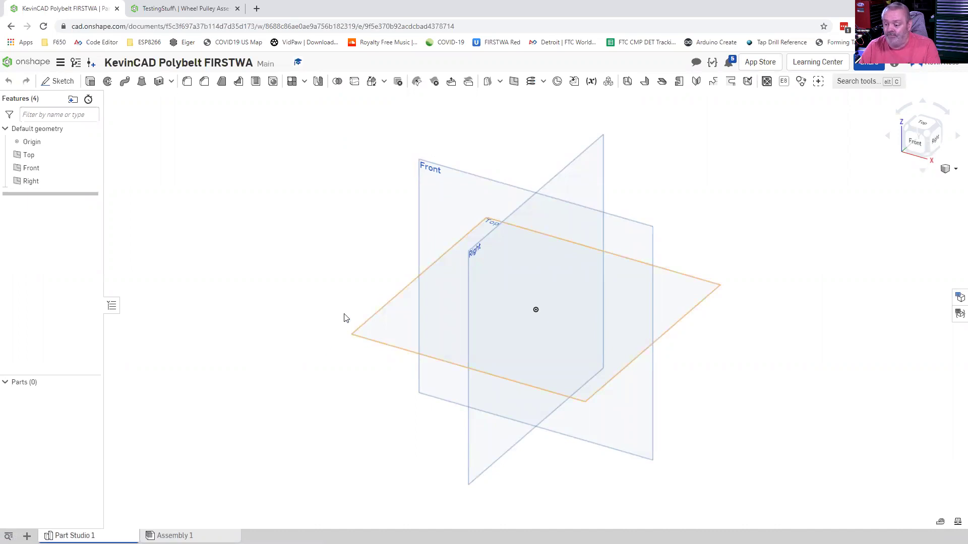
- In the TestingStuff document, examine how the belt wraps the two pulleys of the Wheel Pulley Assembly, ending in the Right view
click(172, 9)
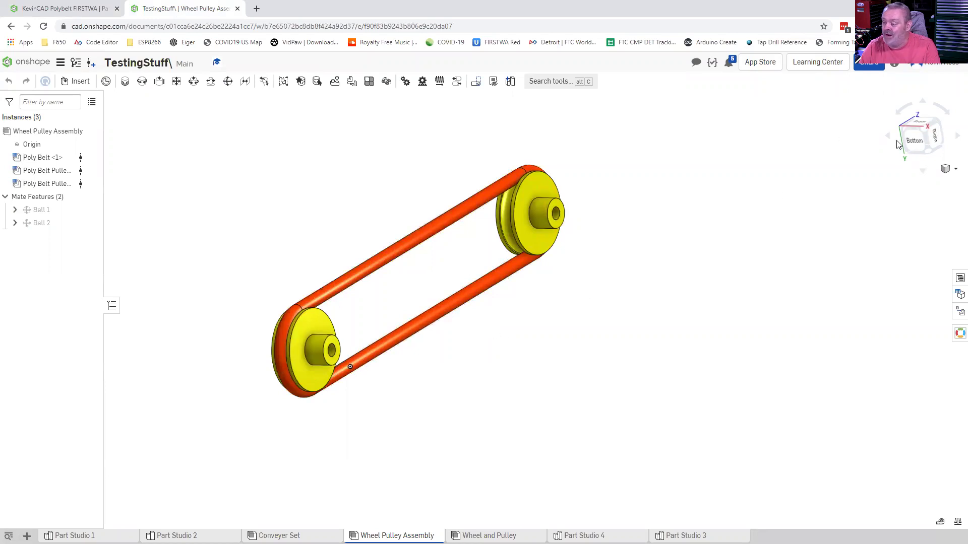
click(936, 139)
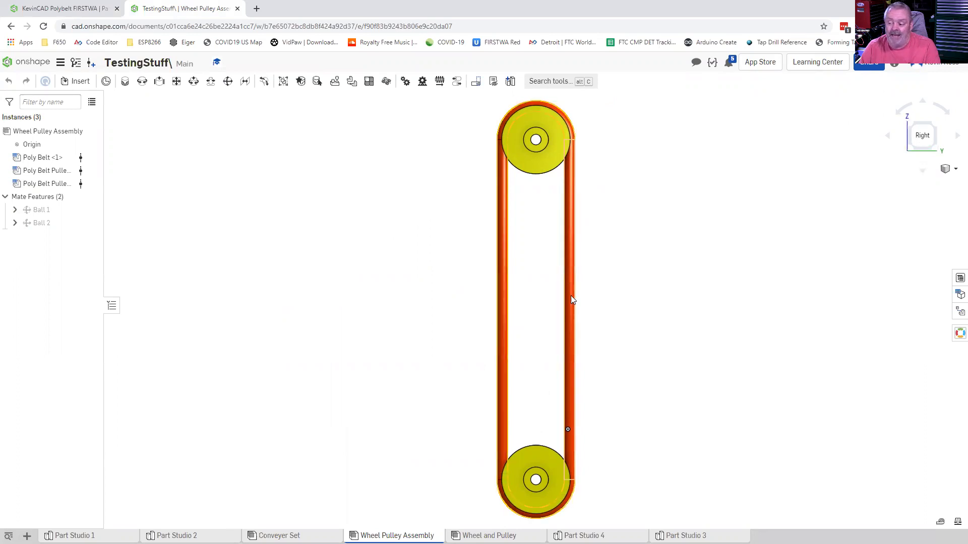
right_drag(612, 291, 674, 302)
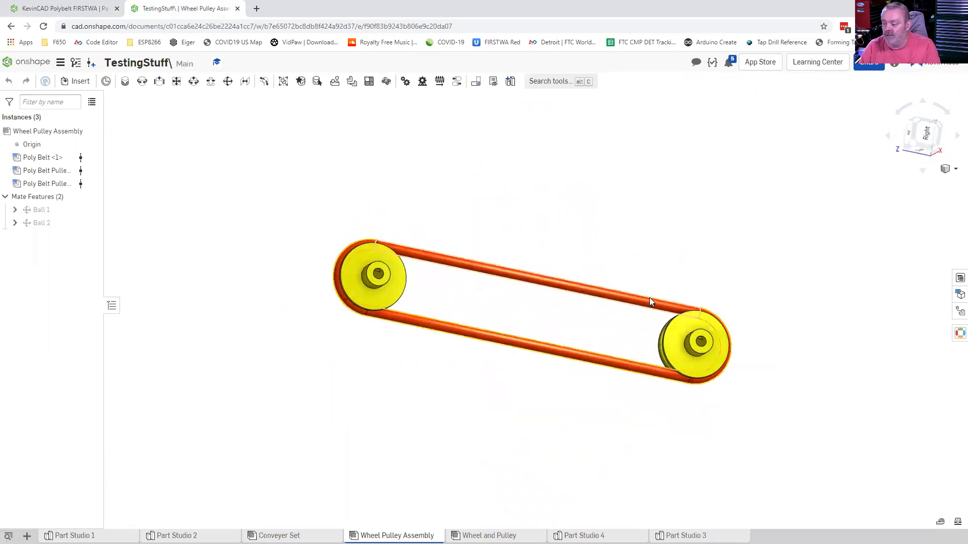
click(912, 137)
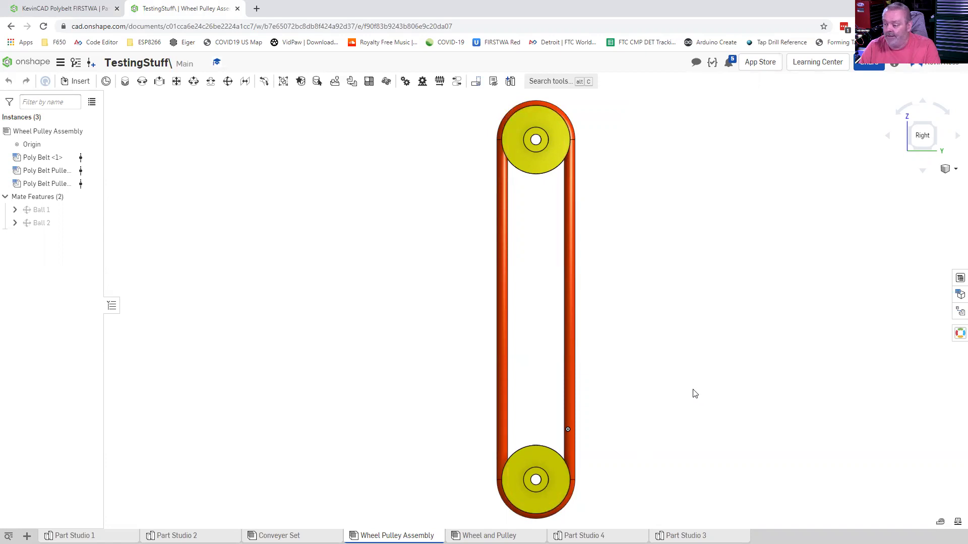
- Open the Wheel and Pulley assembly and examine the pulley's groove profile next to the belt
click(487, 535)
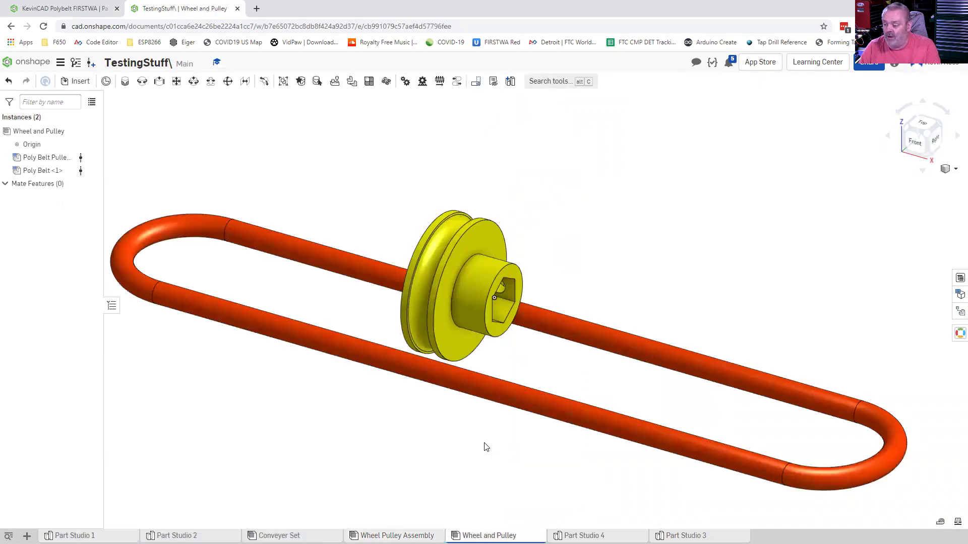
right_drag(486, 447, 509, 445)
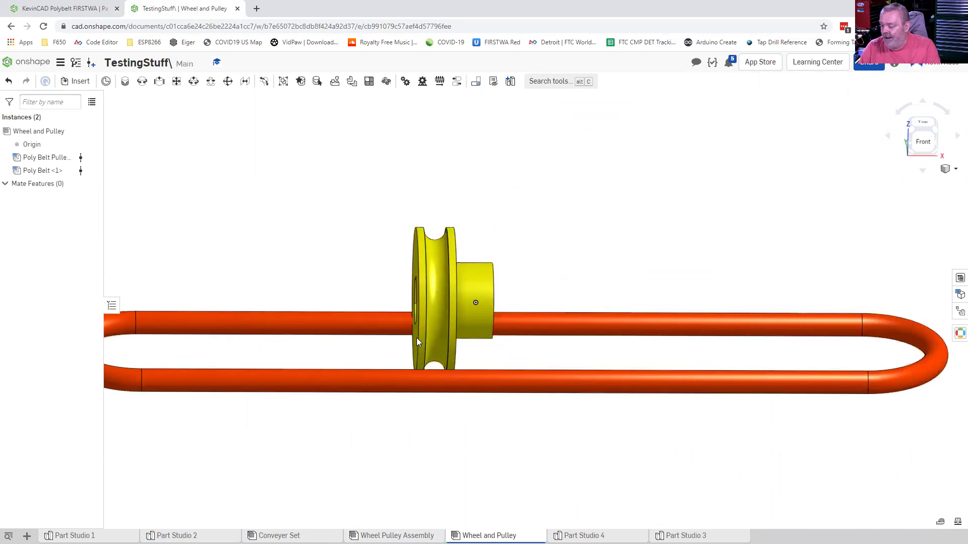
scroll(497, 227, up, 3)
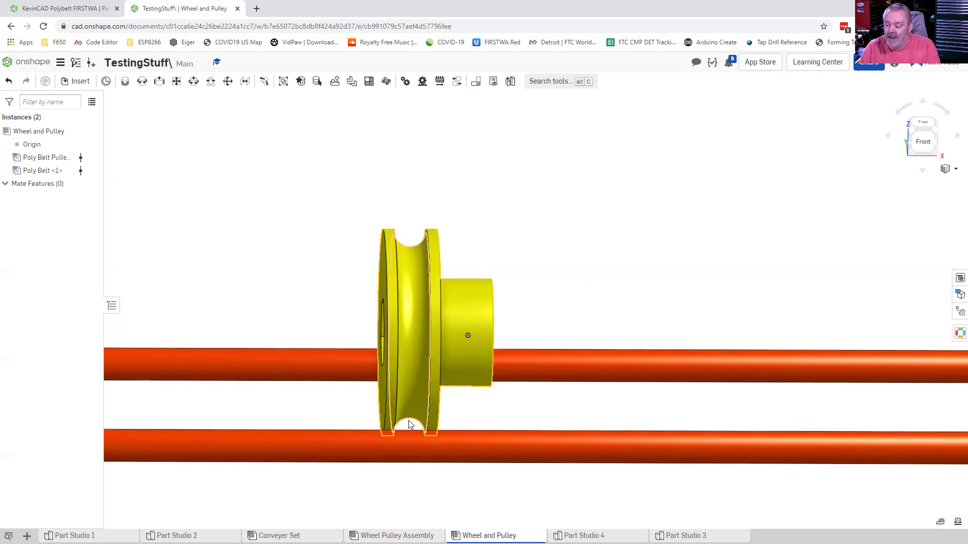
scroll(477, 292, down, 4)
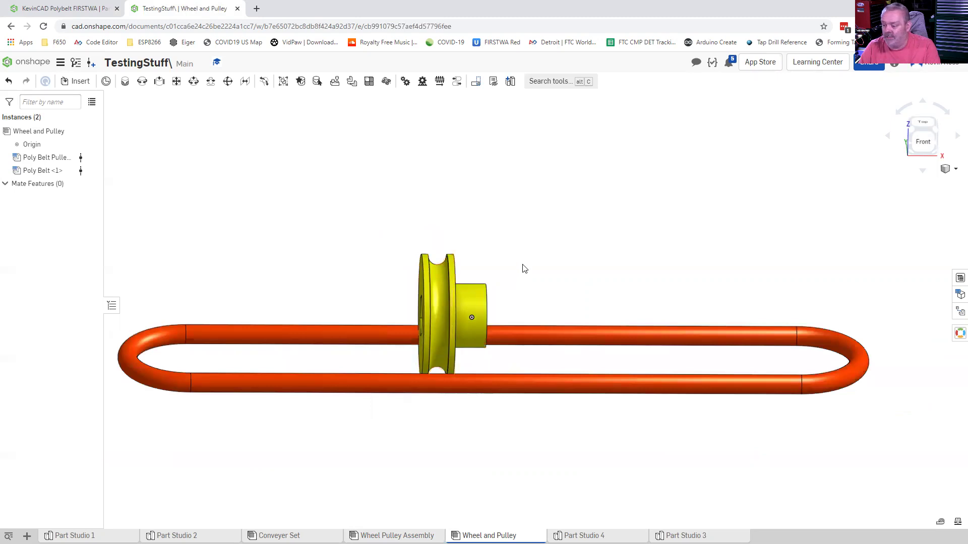
- Return to the Wheel Pulley Assembly and examine up close how the belt sits in the pulley grooves
click(397, 536)
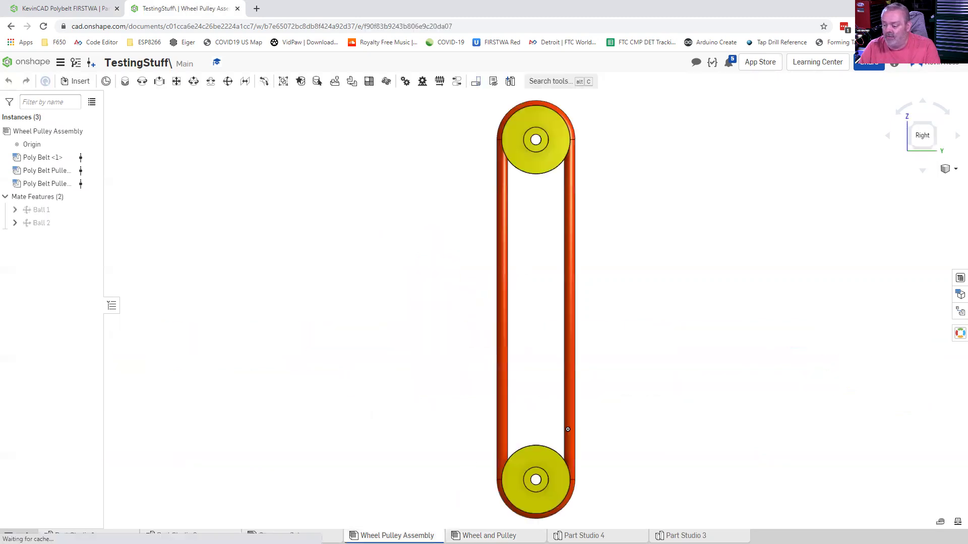
right_drag(637, 349, 589, 286)
scroll(596, 298, up, 10)
scroll(699, 314, down, 5)
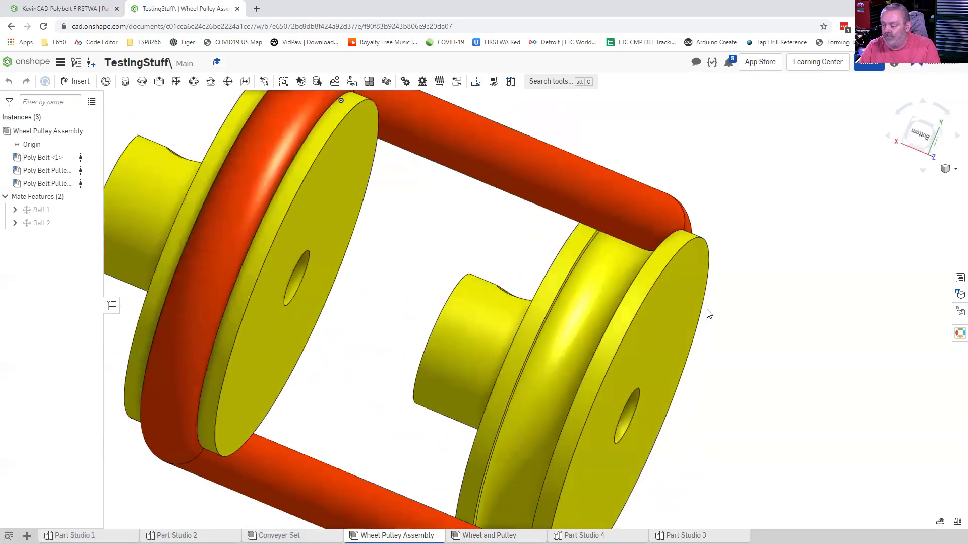
scroll(705, 313, up, 2)
scroll(635, 241, up, 4)
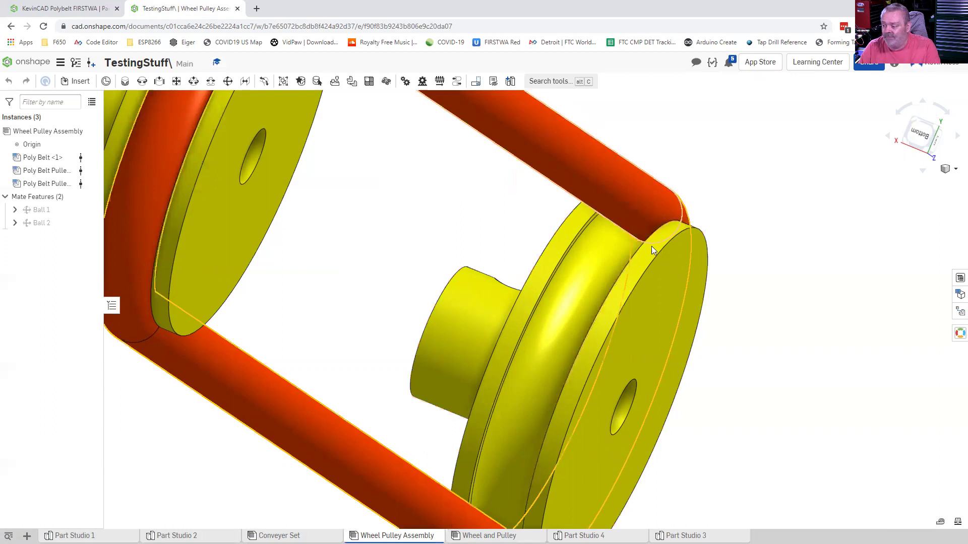
mouse_move(728, 289)
right_down()
mouse_move(719, 301)
mouse_move(727, 292)
right_up()
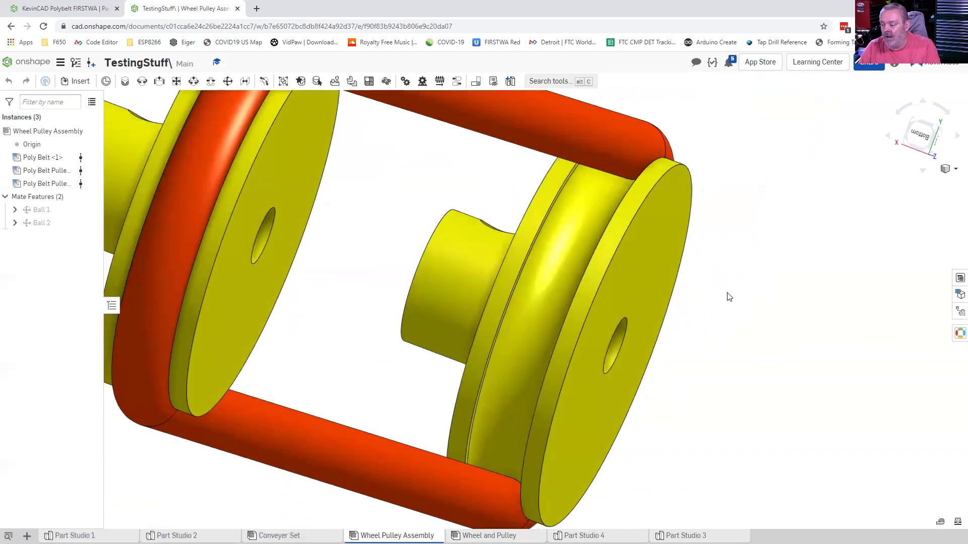
scroll(625, 177, down, 4)
scroll(615, 174, up, 4)
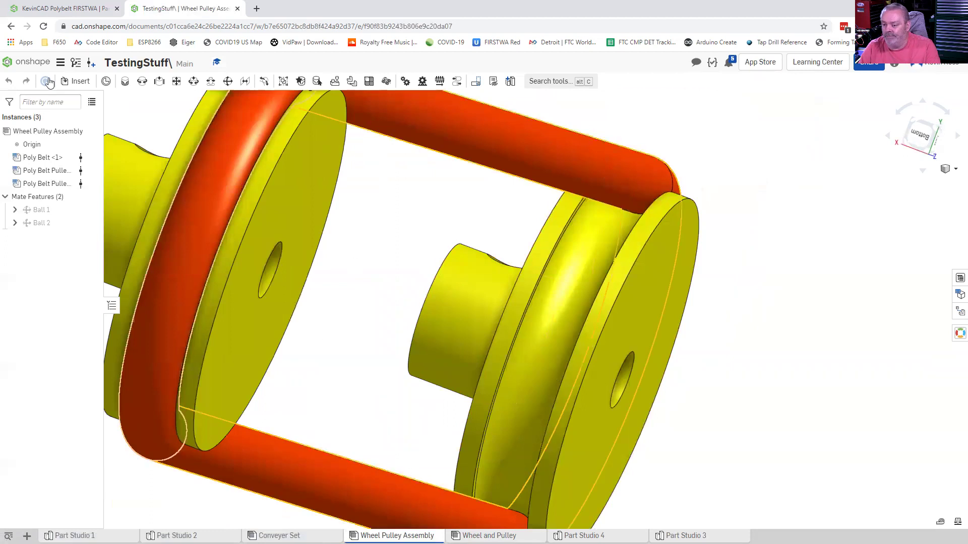
- Switch back to the KevinCAD Polybelt FIRSTWA document, start a sketch on the Top plane and view it from the top
click(57, 13)
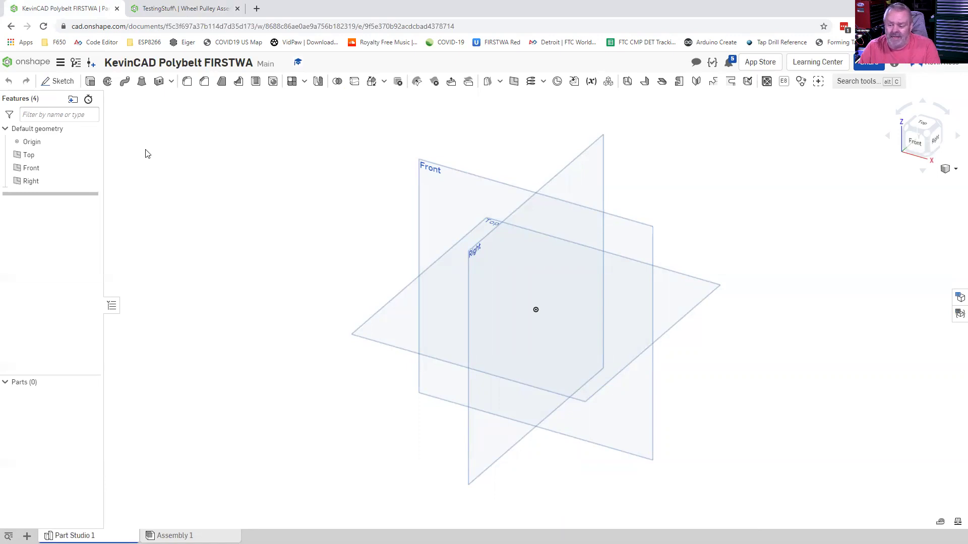
click(58, 81)
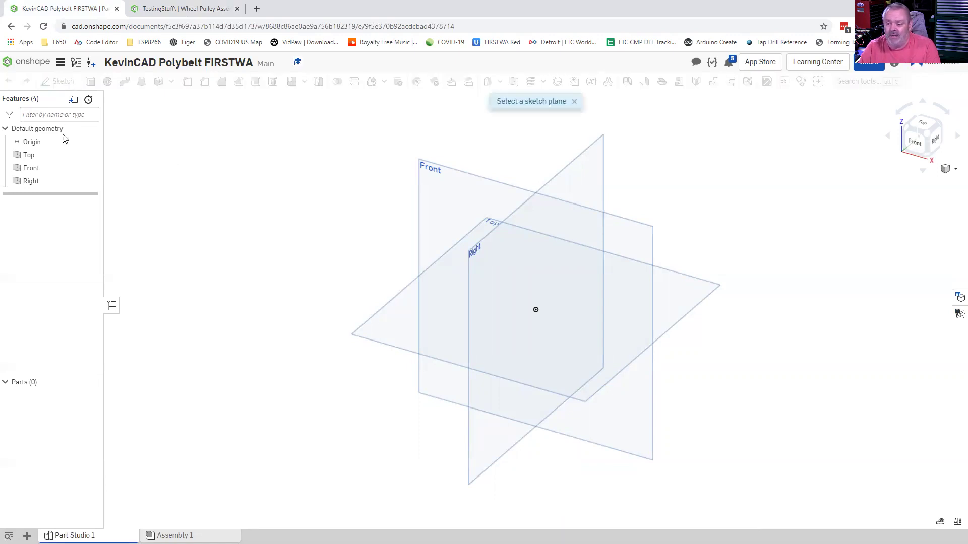
click(32, 160)
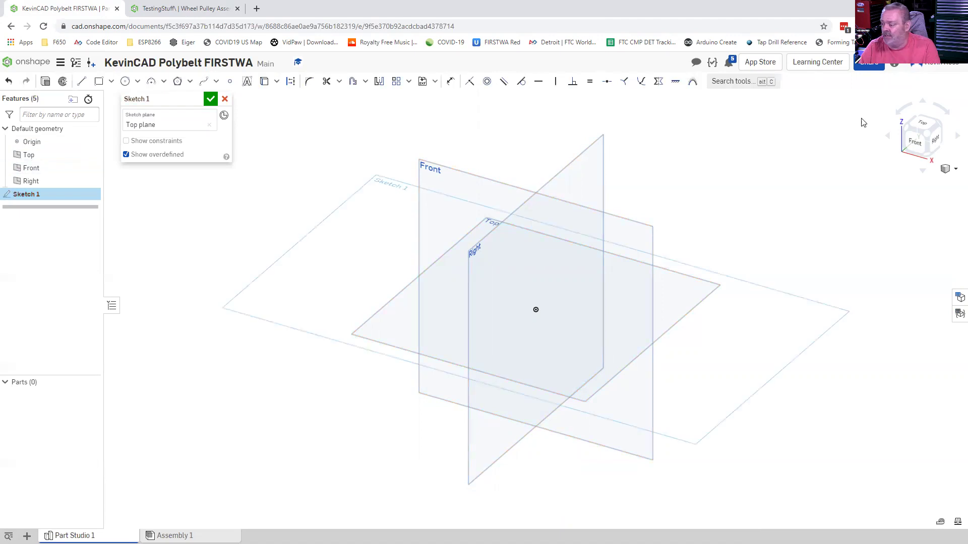
click(922, 123)
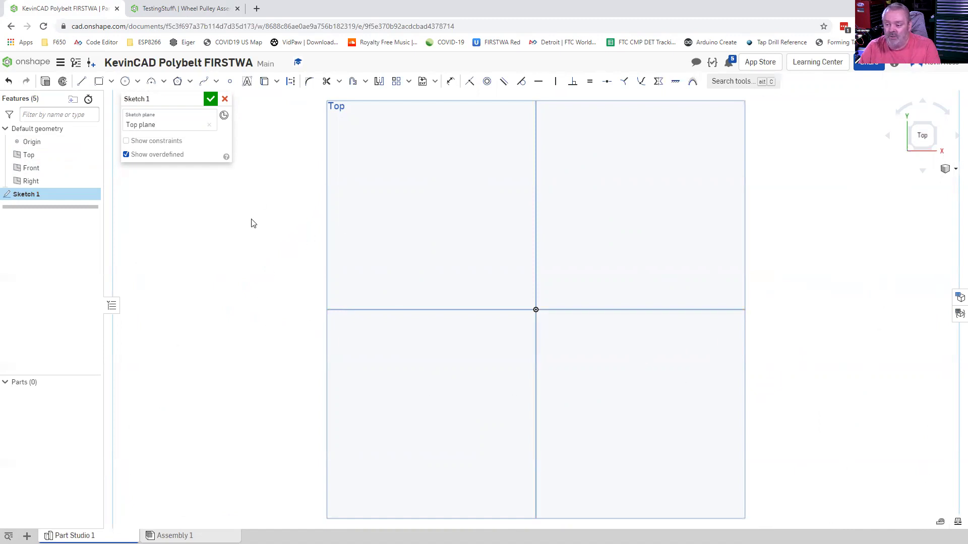
- Draw a 1 in diameter construction circle centred level with the origin, near the left edge of the Top plane
click(125, 83)
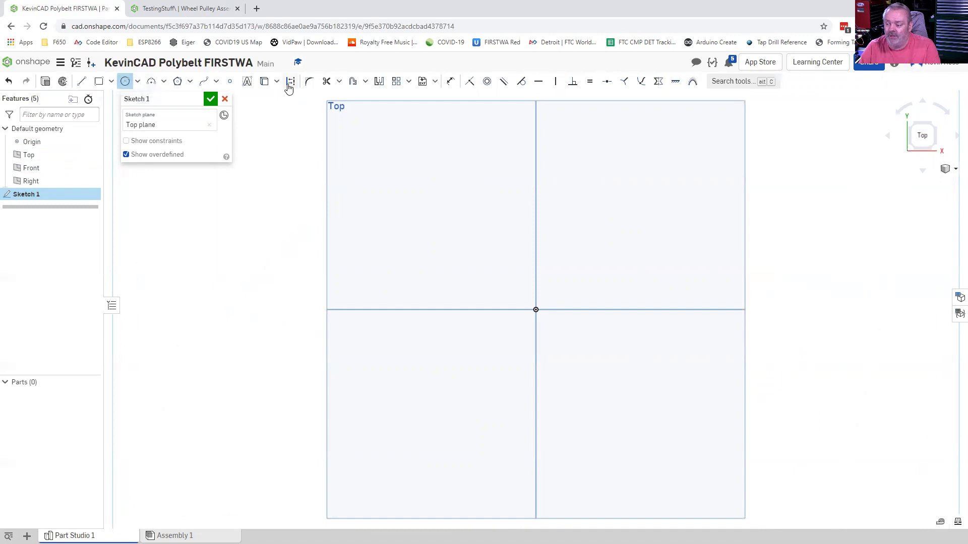
click(291, 81)
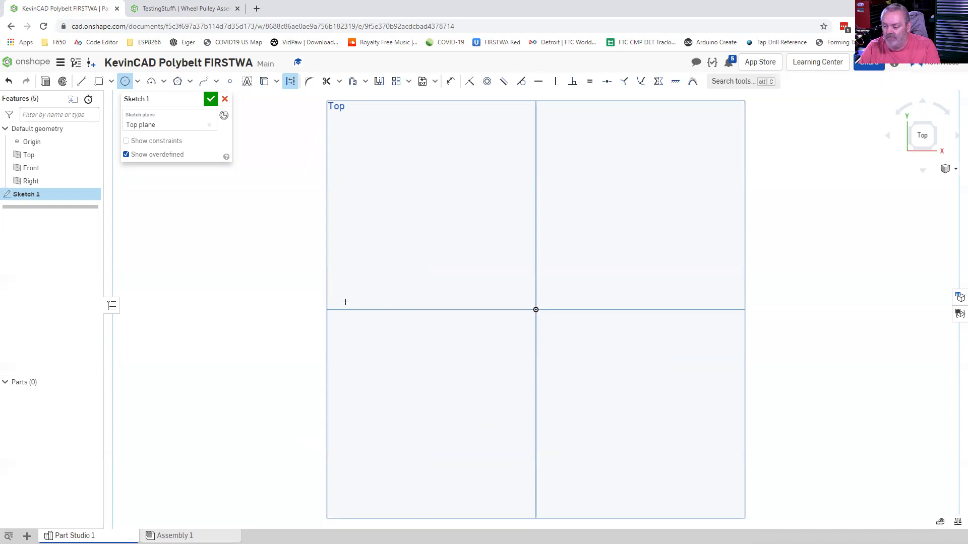
click(344, 310)
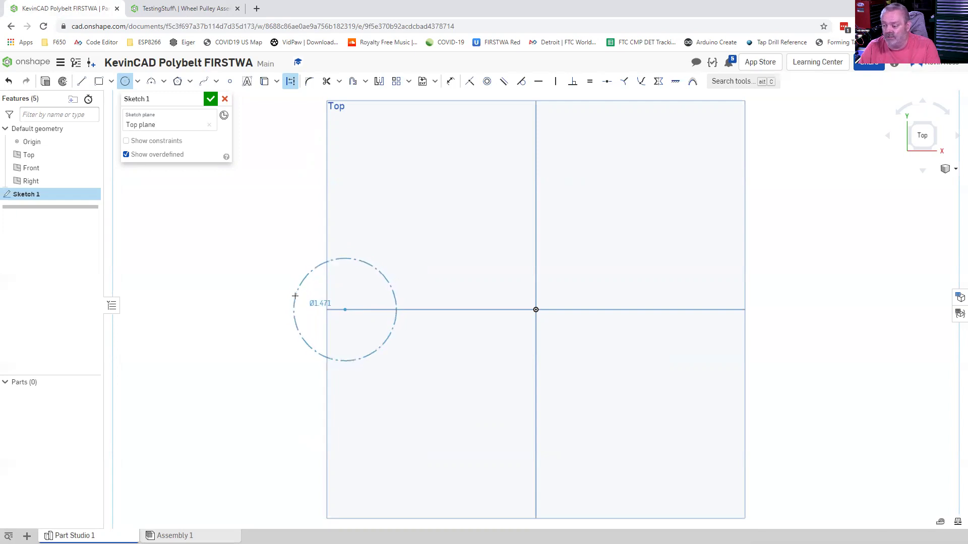
click(296, 297)
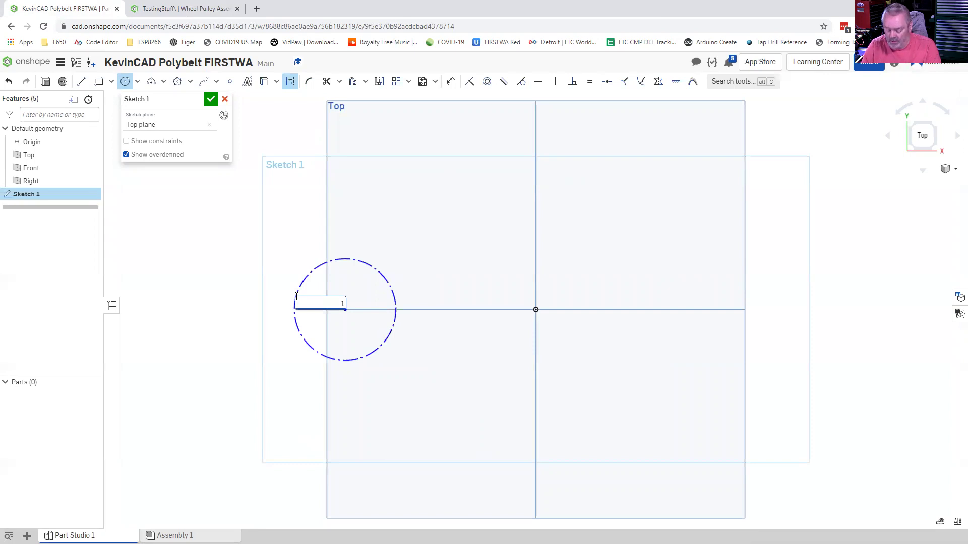
text(1 in)
key(Return)
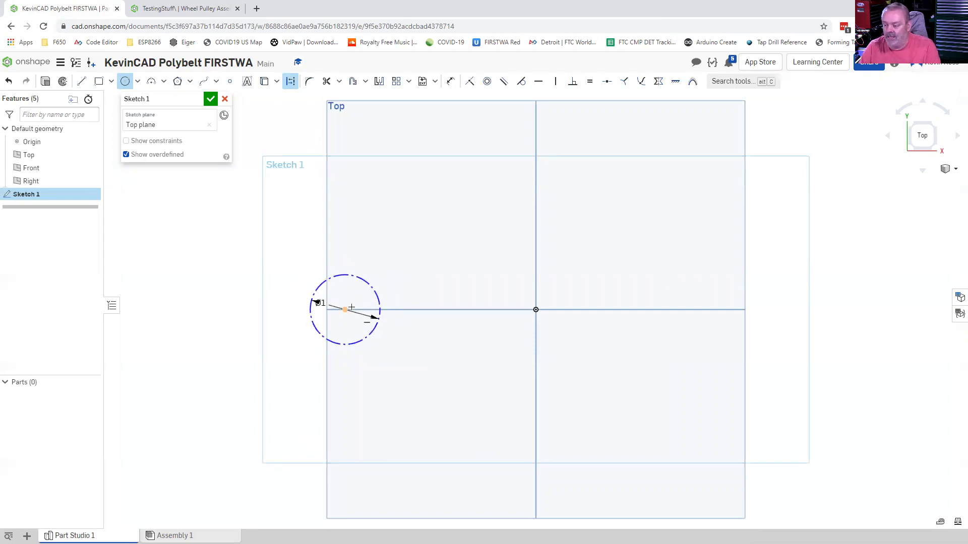
- Draw a second construction circle, 2 in in diameter, centred level with the origin on its right-hand side
click(672, 310)
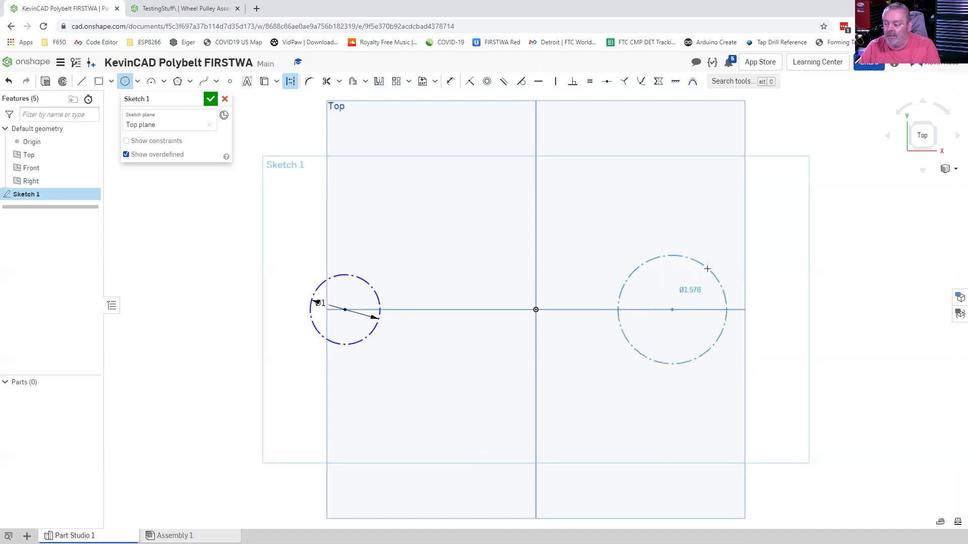
click(711, 267)
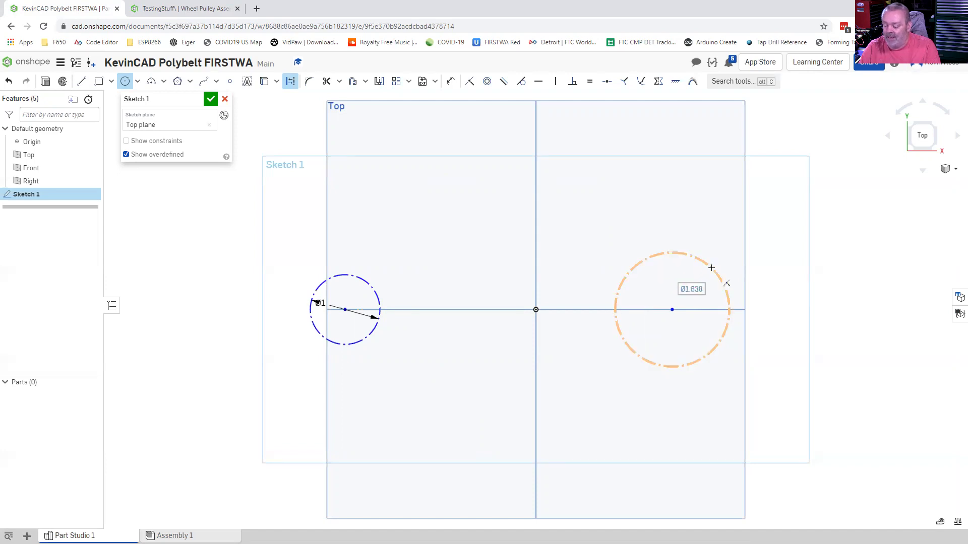
text(2)
key(Return)
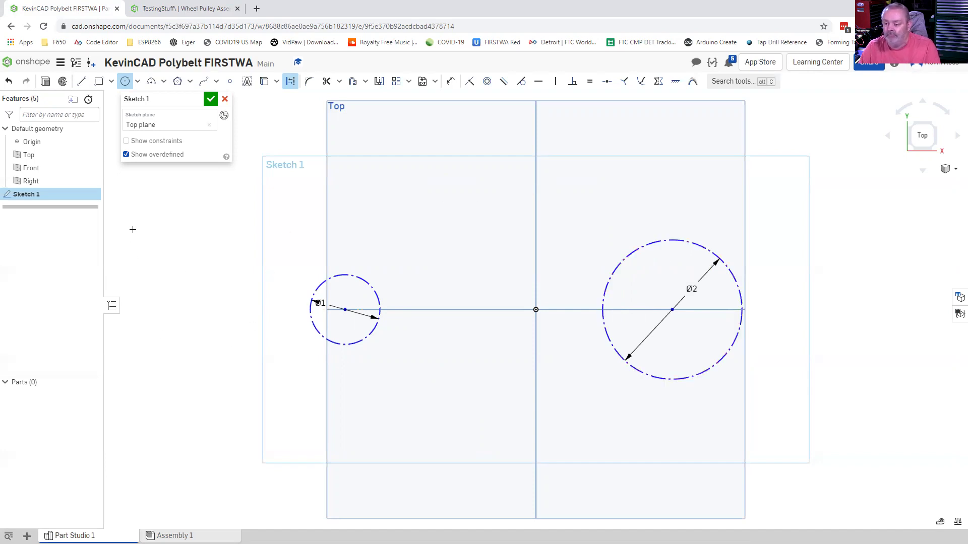
- Sketch two slanted construction lines, each about 8.2 in long, one above and one below the two circles, extending past both
click(82, 83)
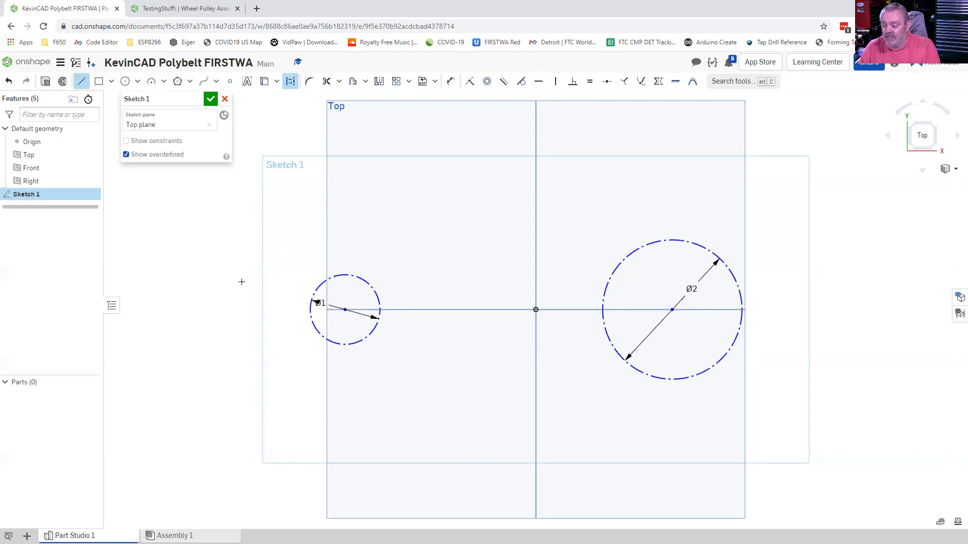
click(227, 289)
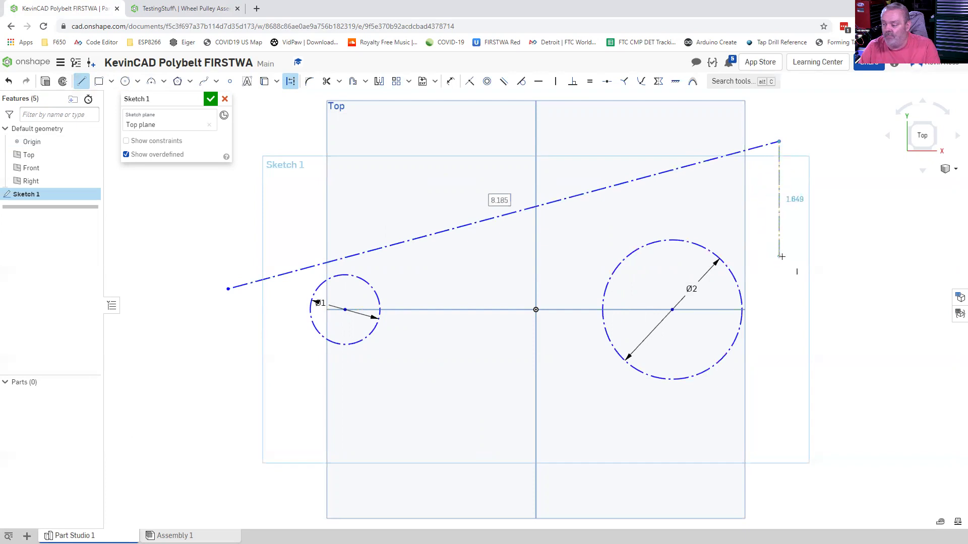
click(779, 141)
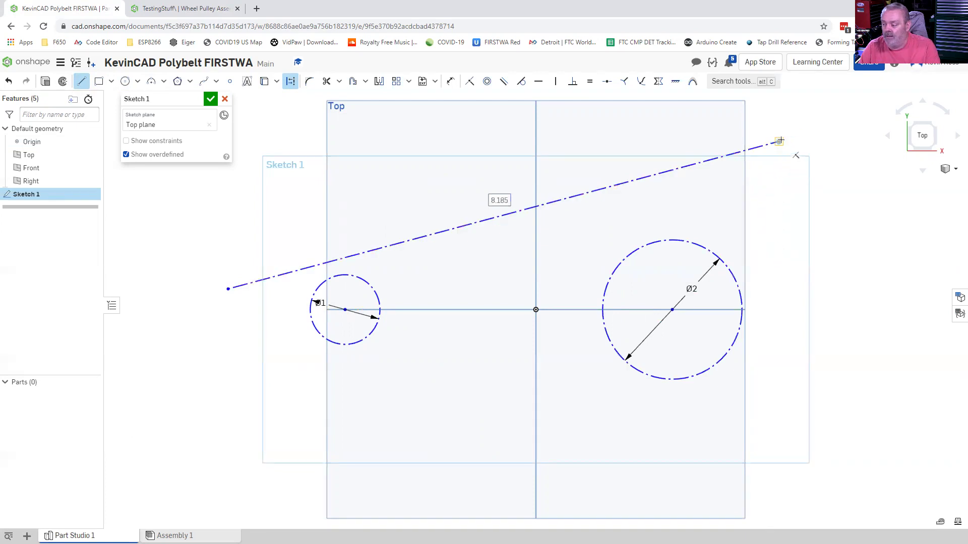
click(228, 353)
click(791, 438)
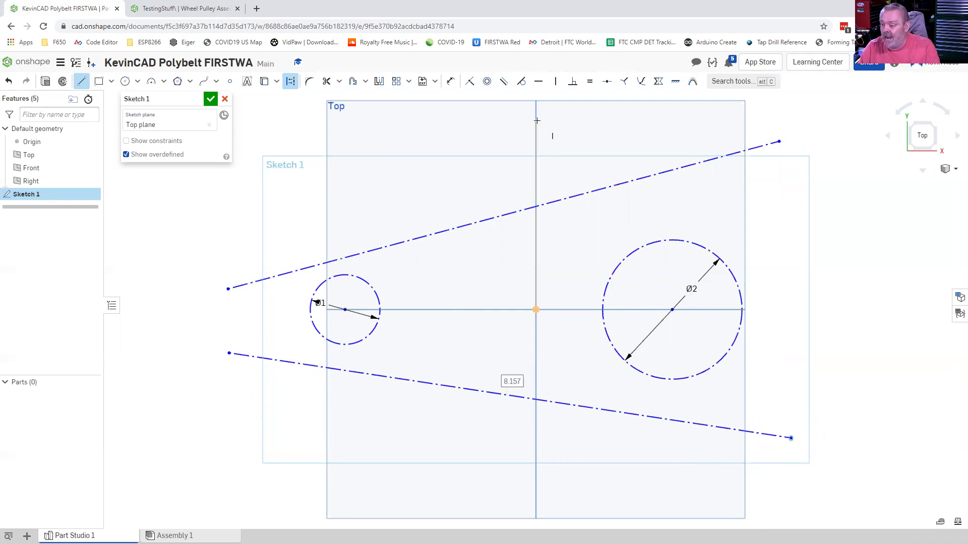
- Make the upper and lower construction lines tangent to both the 1 in and the 2 in circle
click(521, 82)
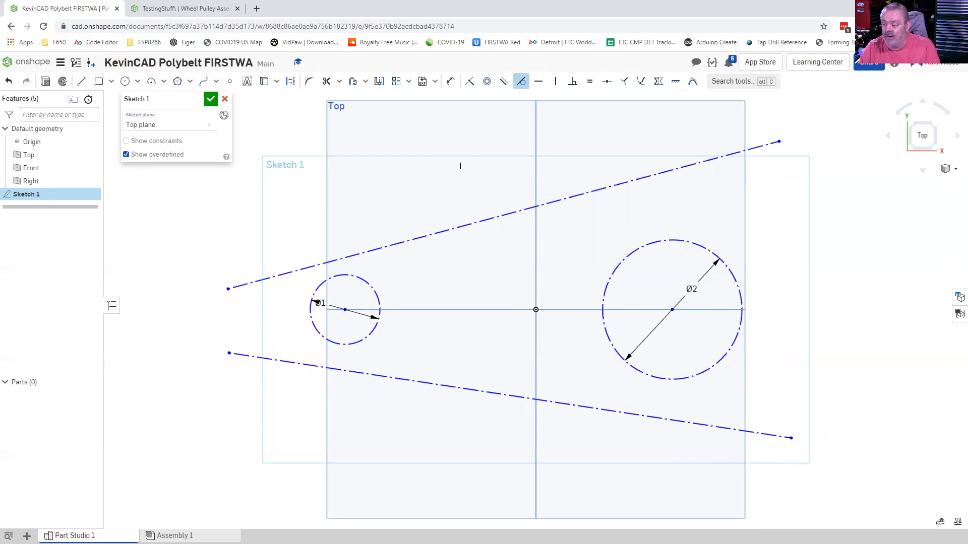
click(331, 261)
click(354, 275)
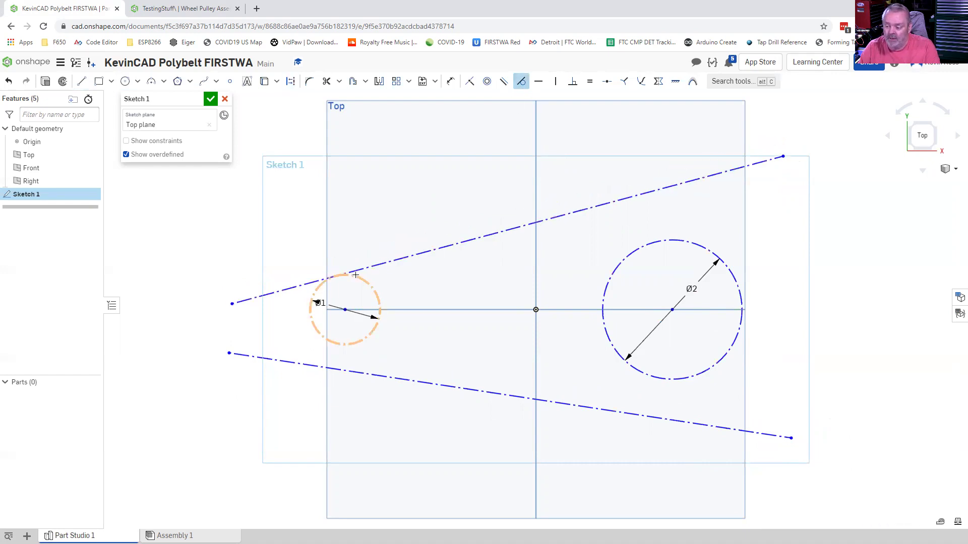
click(332, 369)
click(332, 344)
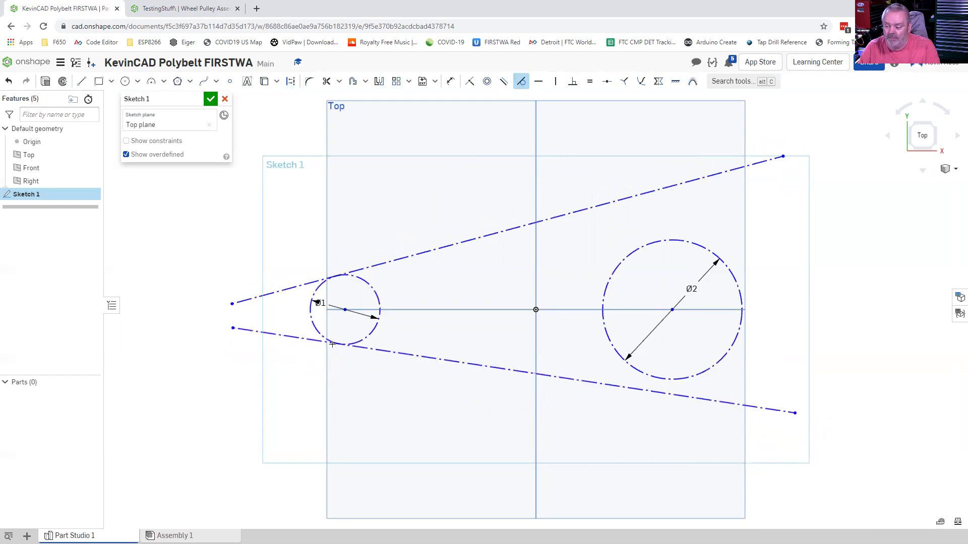
click(670, 186)
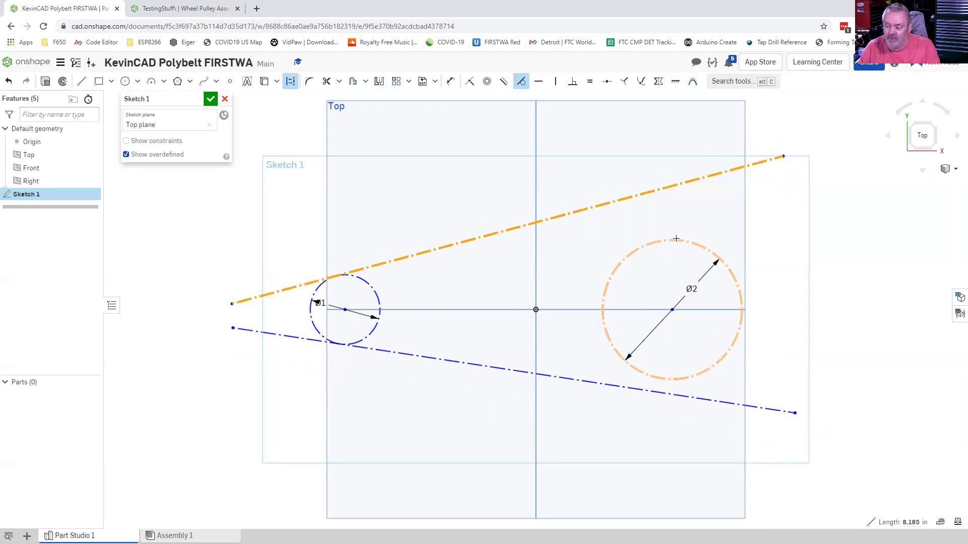
click(676, 239)
click(673, 397)
click(673, 379)
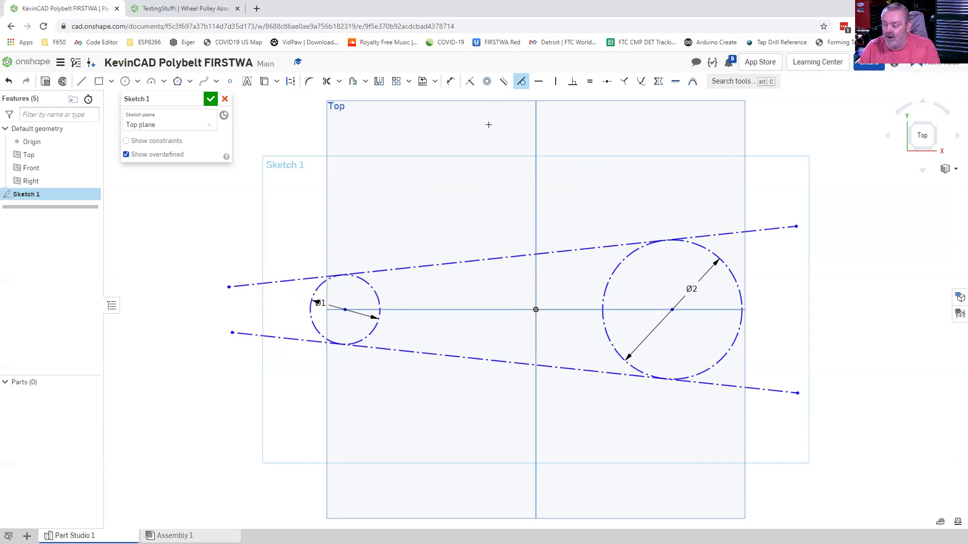
- Trim both ends of the upper and lower tangent lines that extend beyond the circles
click(327, 84)
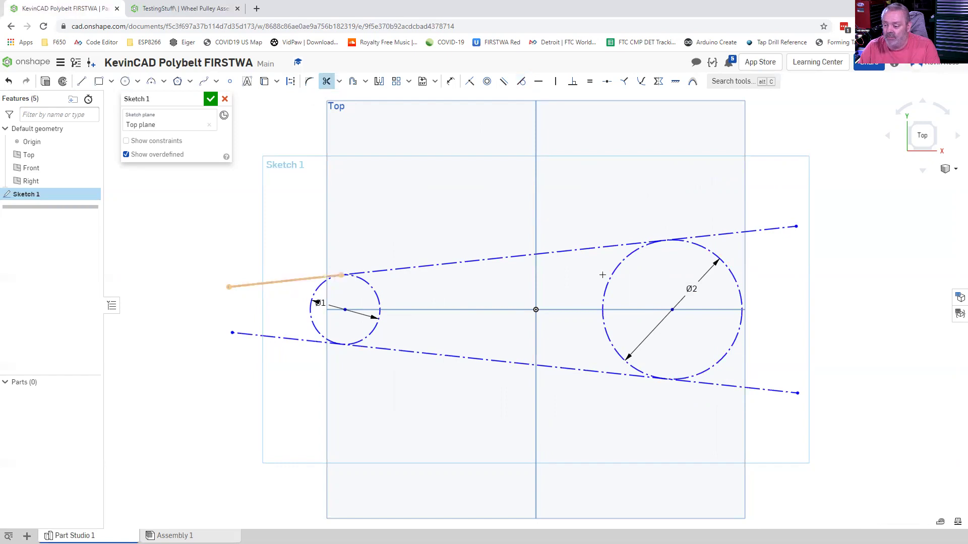
click(778, 229)
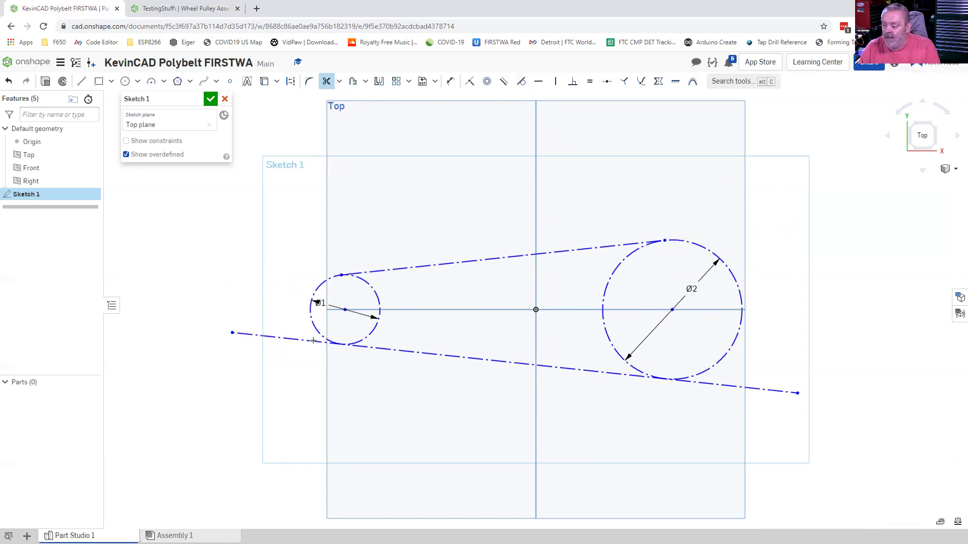
click(288, 337)
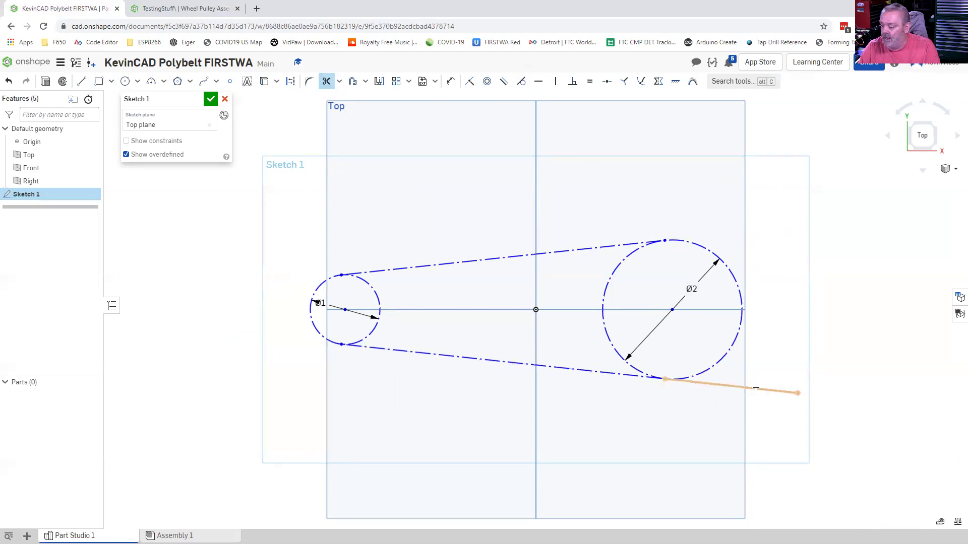
click(761, 388)
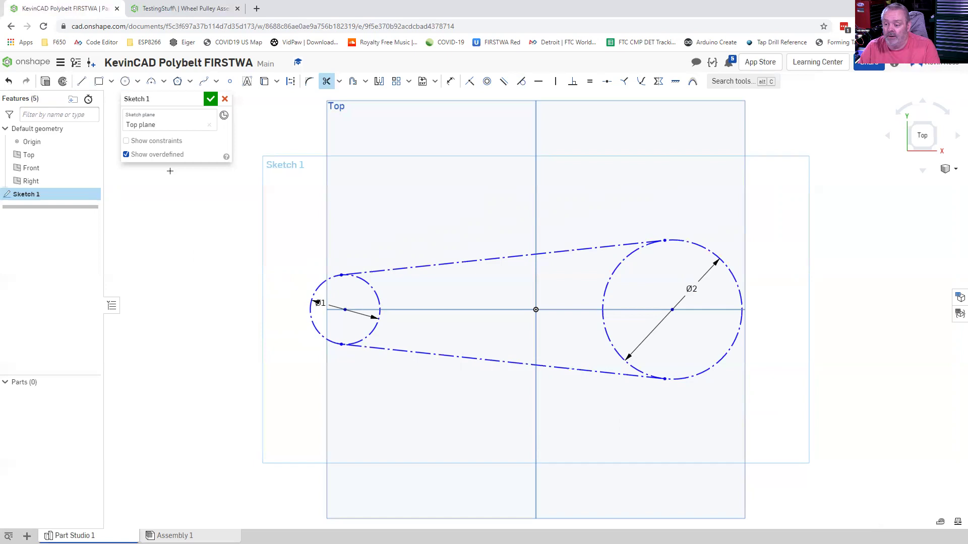
- Draw a solid center point arc around the outer side of the 1 in circle, from the upper to the lower tangent point
click(162, 83)
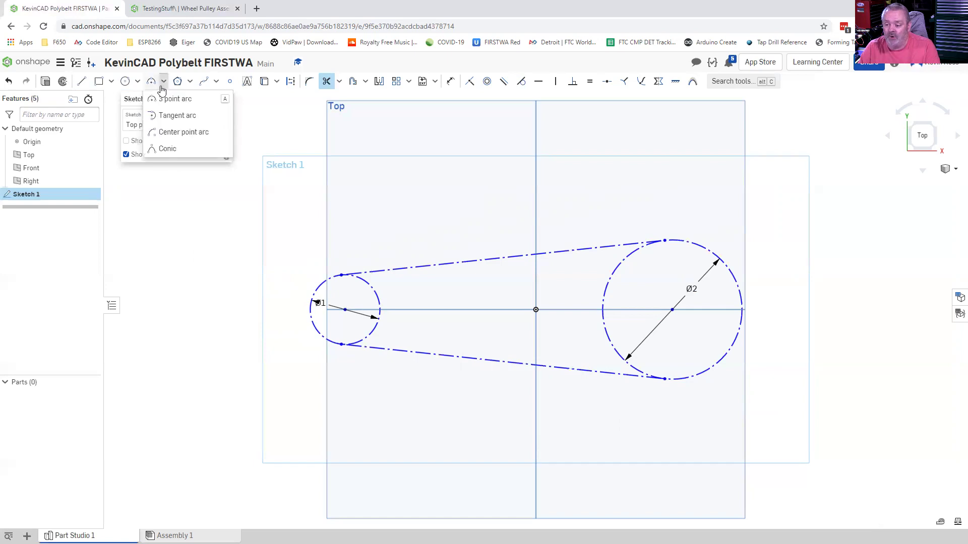
click(186, 132)
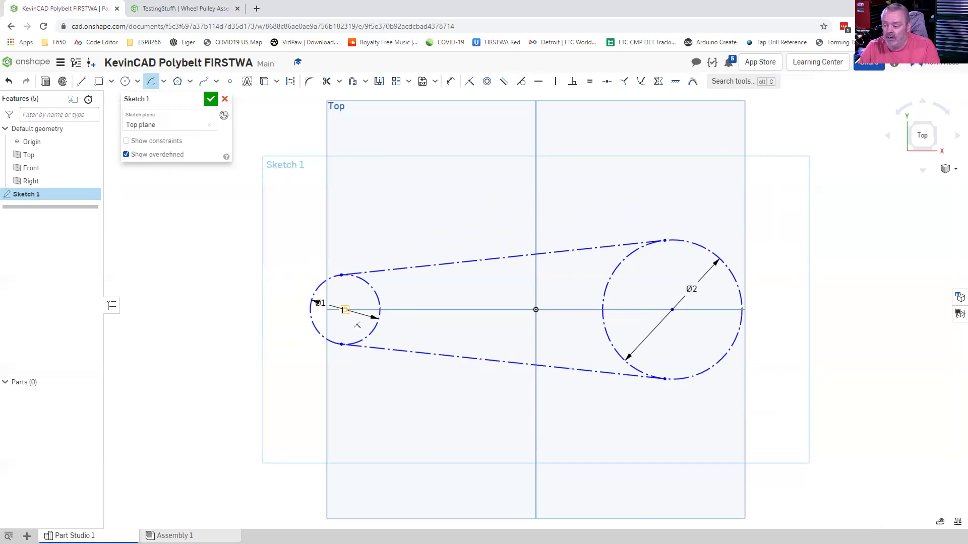
scroll(344, 309, down, 5)
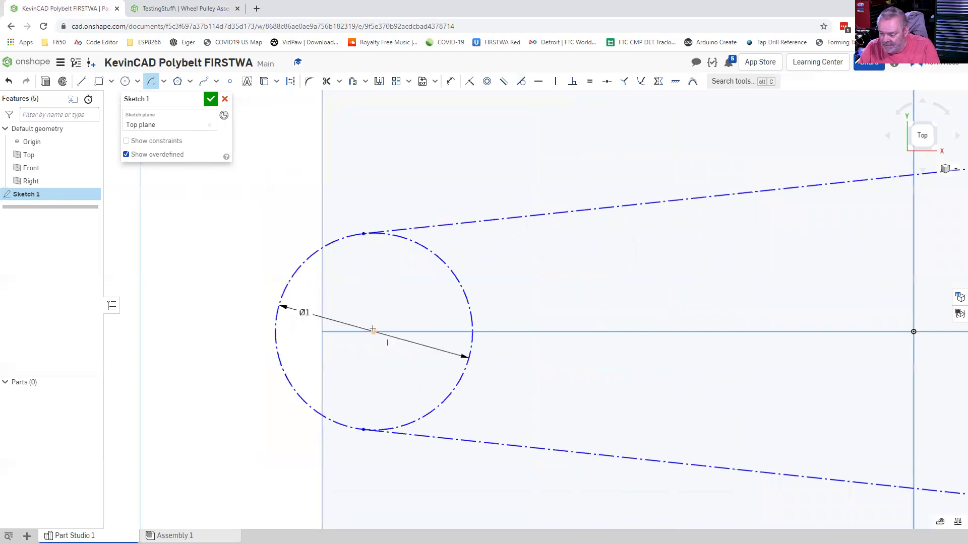
click(375, 330)
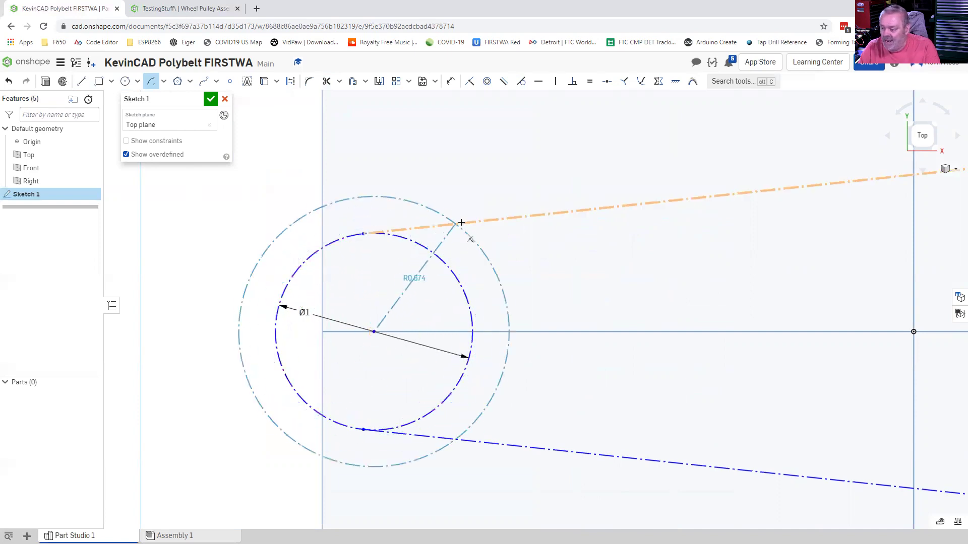
click(363, 233)
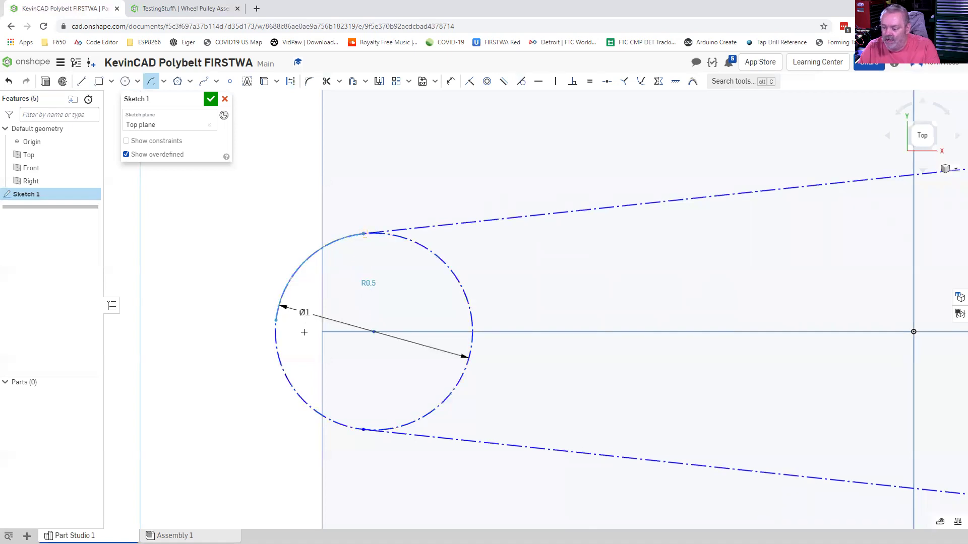
click(364, 430)
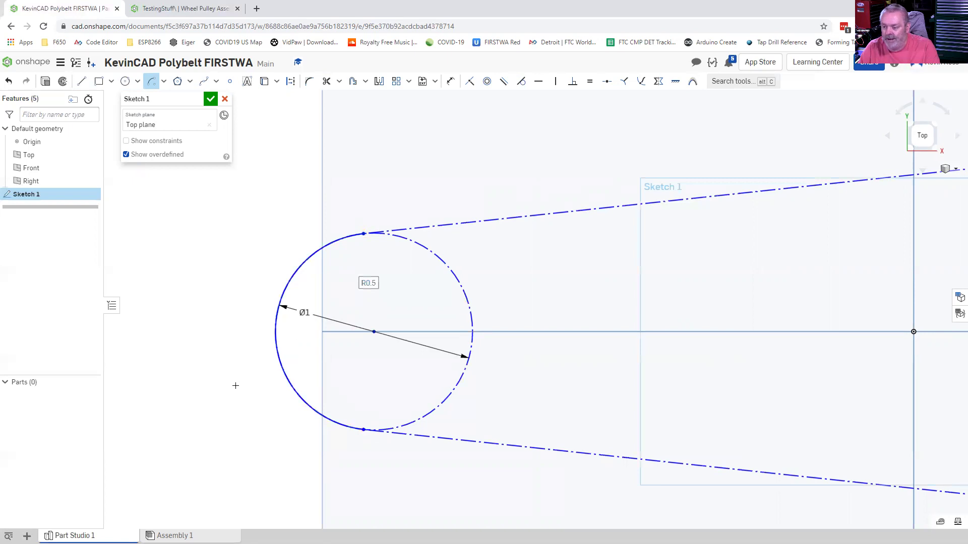
- Draw a solid center point arc around the outer side of the 2 in circle between its two tangent points
scroll(235, 385, down, 3)
scroll(234, 382, down, 3)
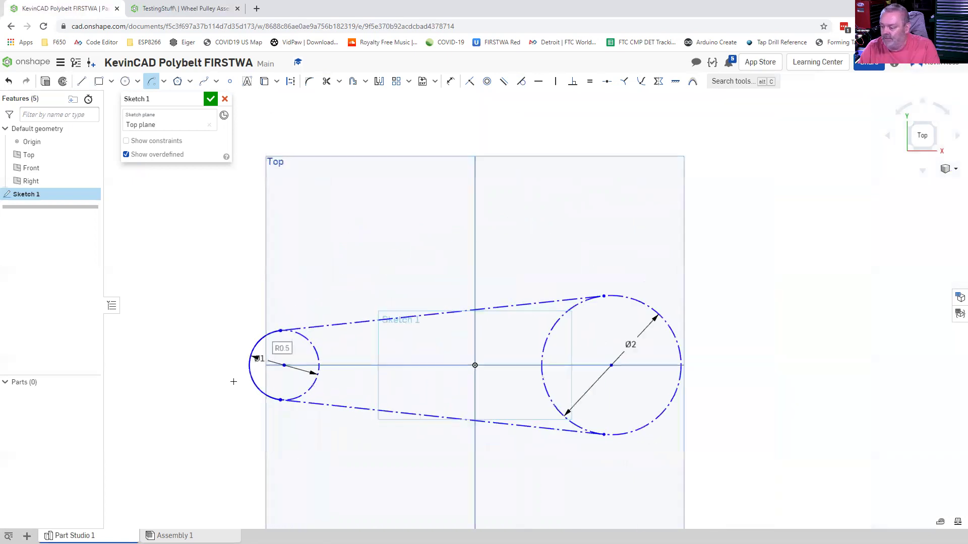
click(611, 365)
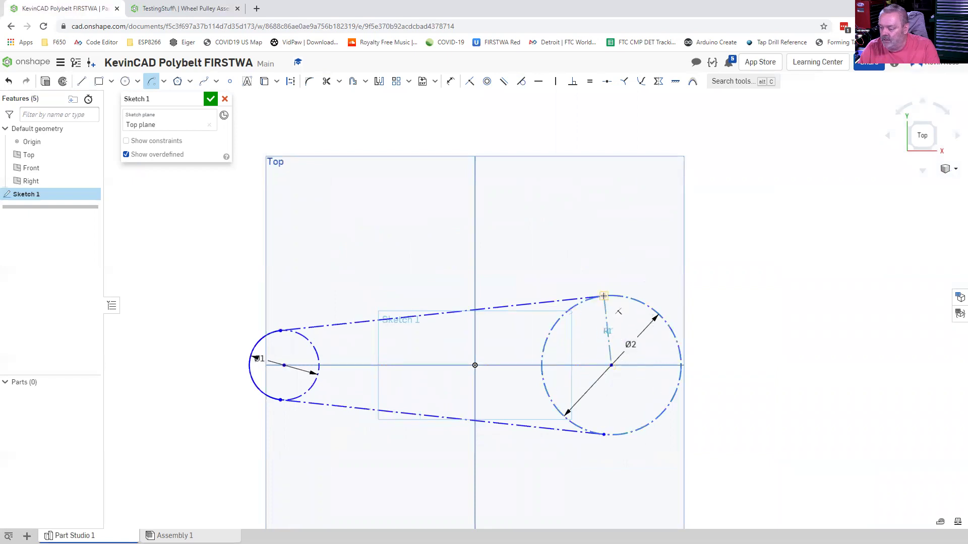
click(603, 296)
click(617, 436)
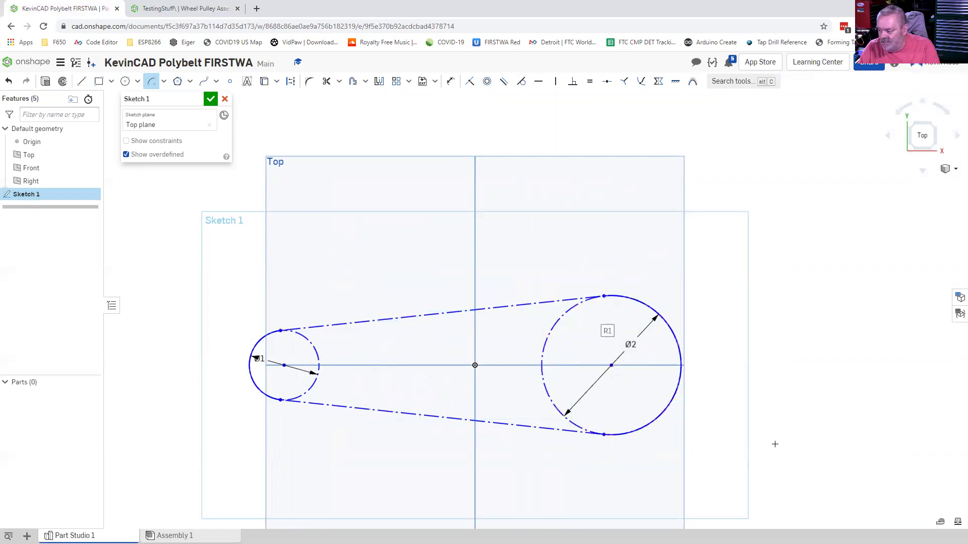
click(152, 81)
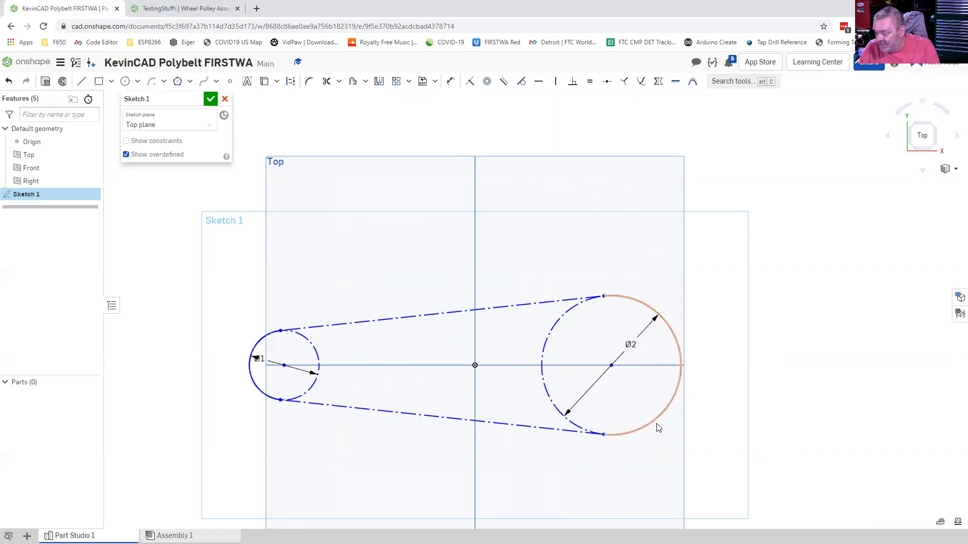
- Test the tangency by setting the large circle's diameter to 6 in, and set it back to 2 in
double_click(636, 345)
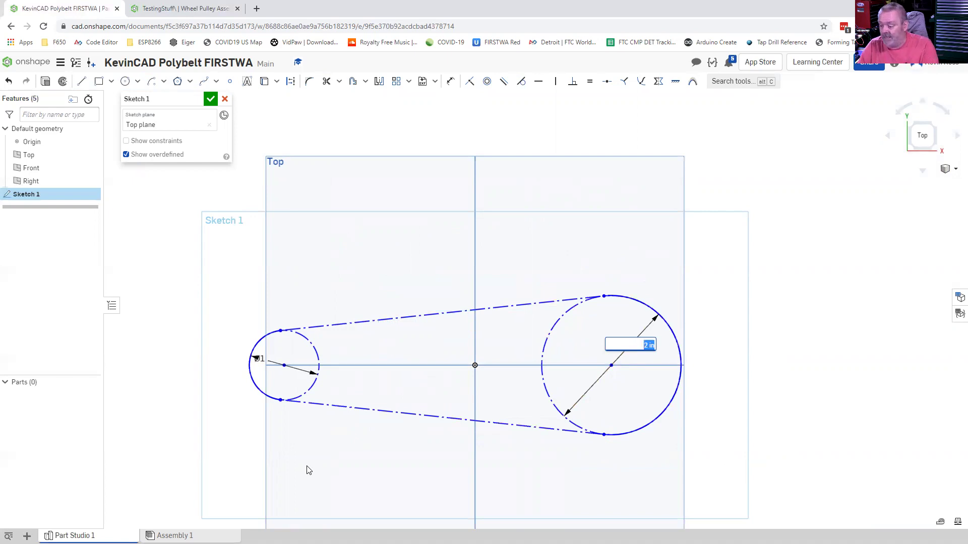
text(6)
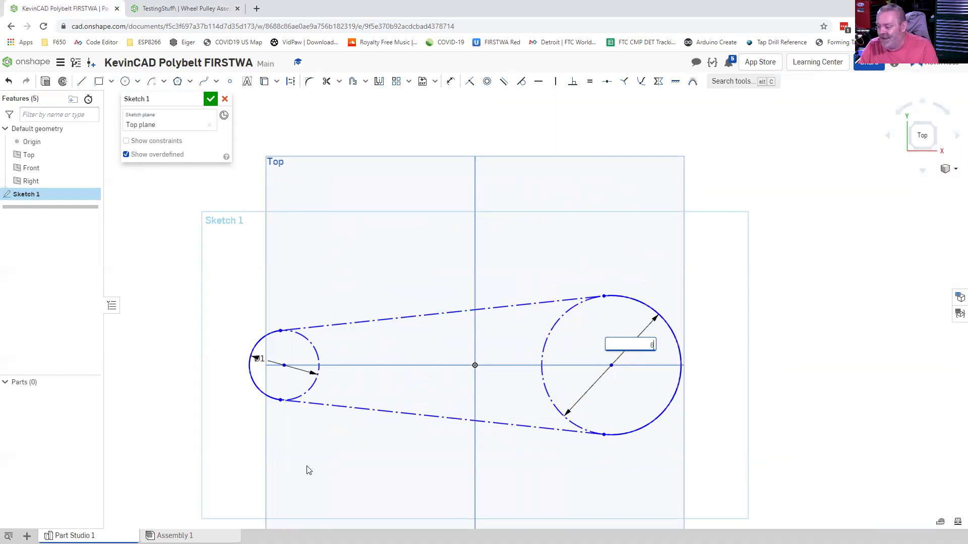
key(Return)
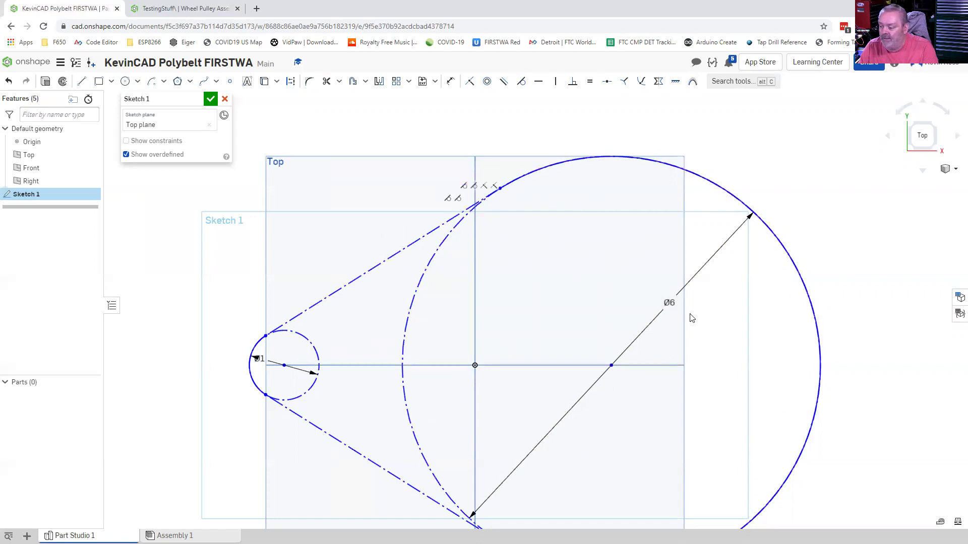
double_click(669, 303)
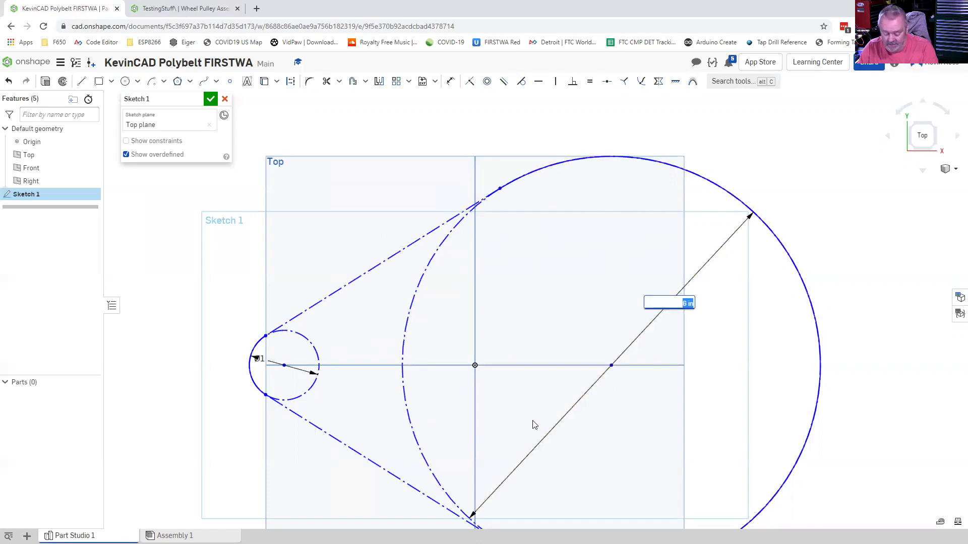
text(2)
key(Return)
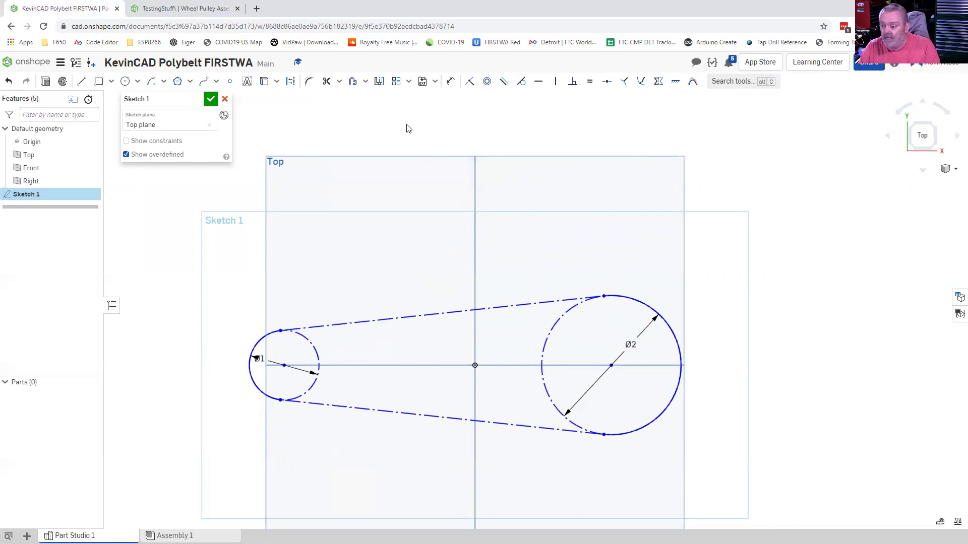
- Dimension the horizontal distance between the two circle centres as 5 in, placed below the belt path
click(451, 82)
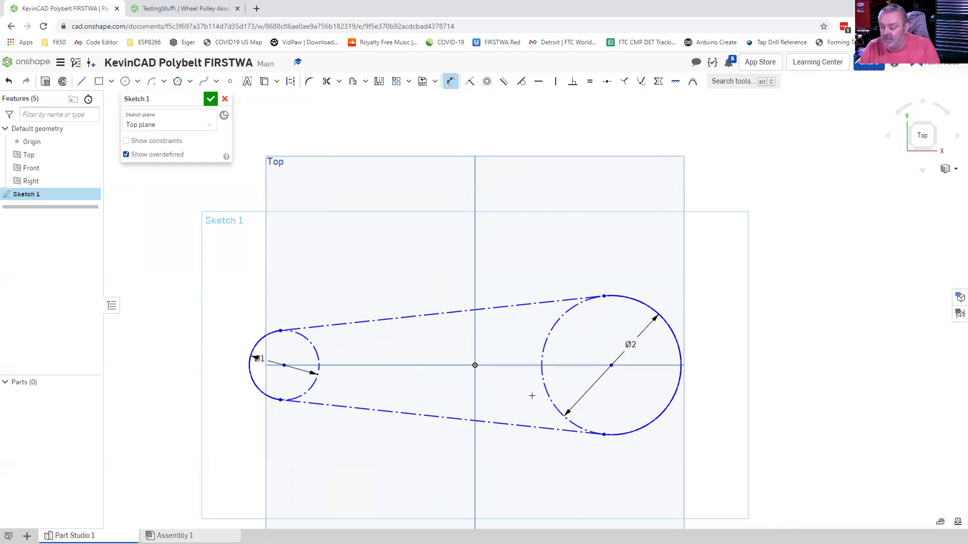
click(610, 365)
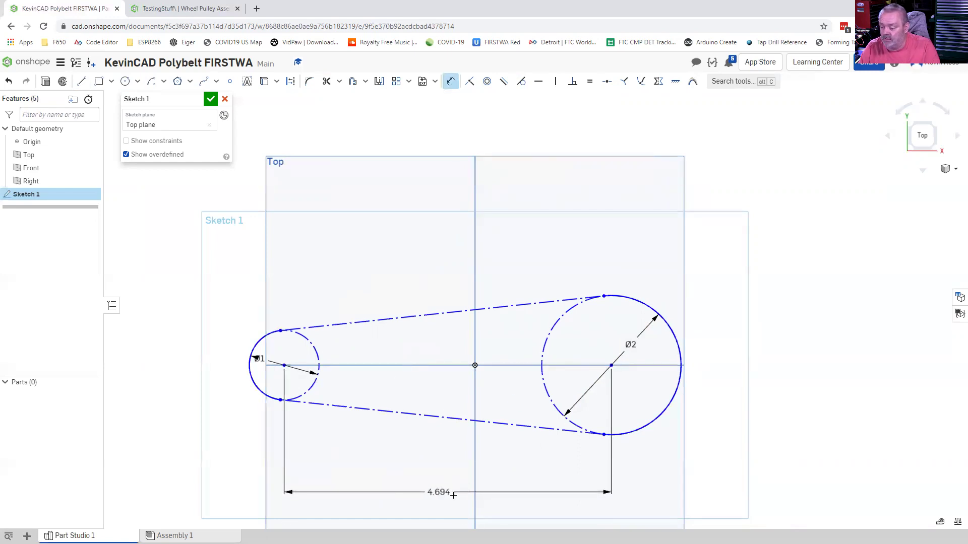
click(397, 506)
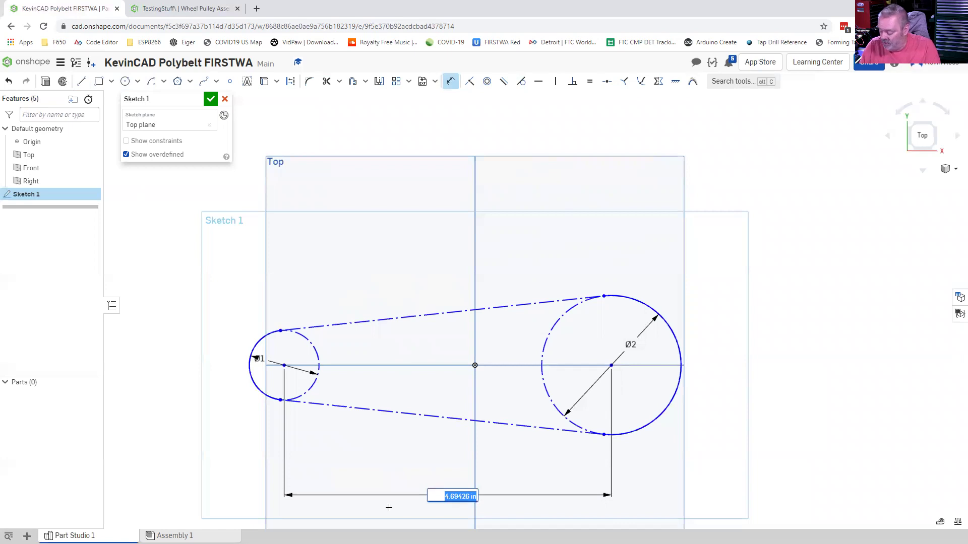
text(5)
key(Return)
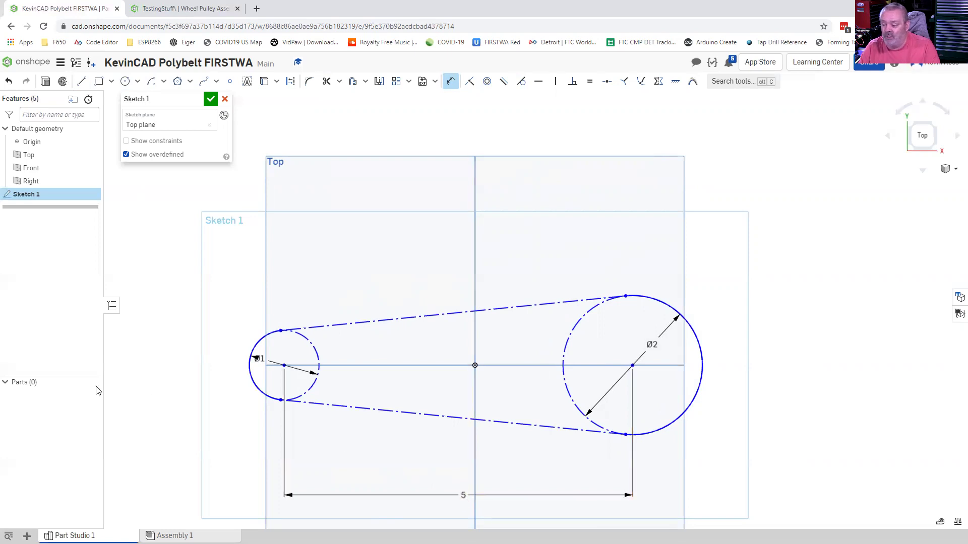
- Move the 1 in and 2 in diameter dimension labels to the outside of their circles
scroll(358, 398, down, 3)
scroll(412, 454, up, 4)
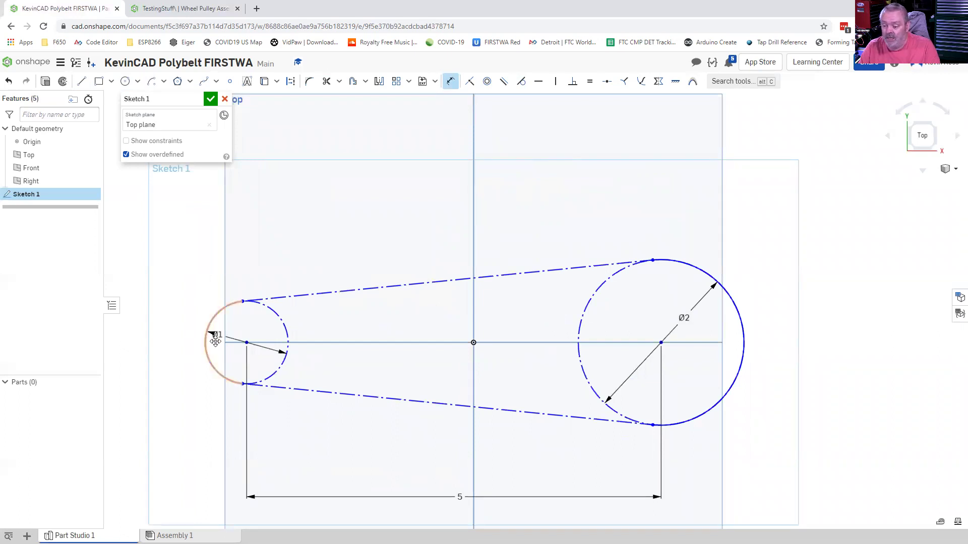
key(Escape)
drag(217, 335, 169, 328)
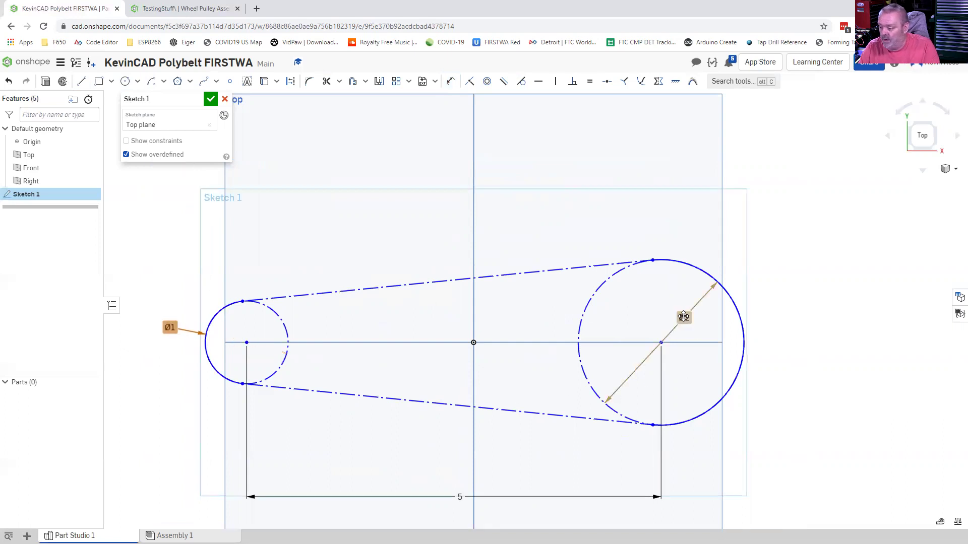
drag(684, 316, 788, 329)
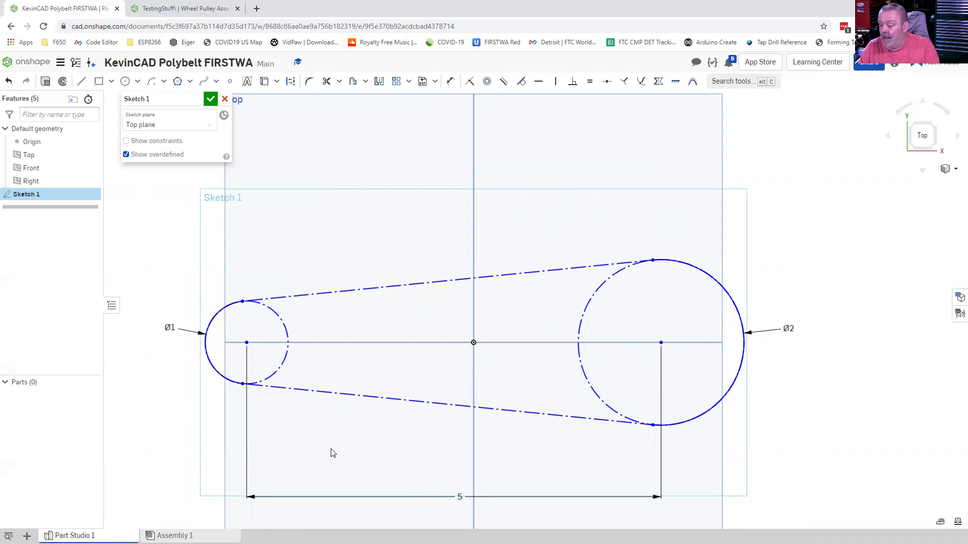
- Drive the smaller circle's diameter with a new length variable named PulleyADiameter, valued 1 in
double_click(169, 328)
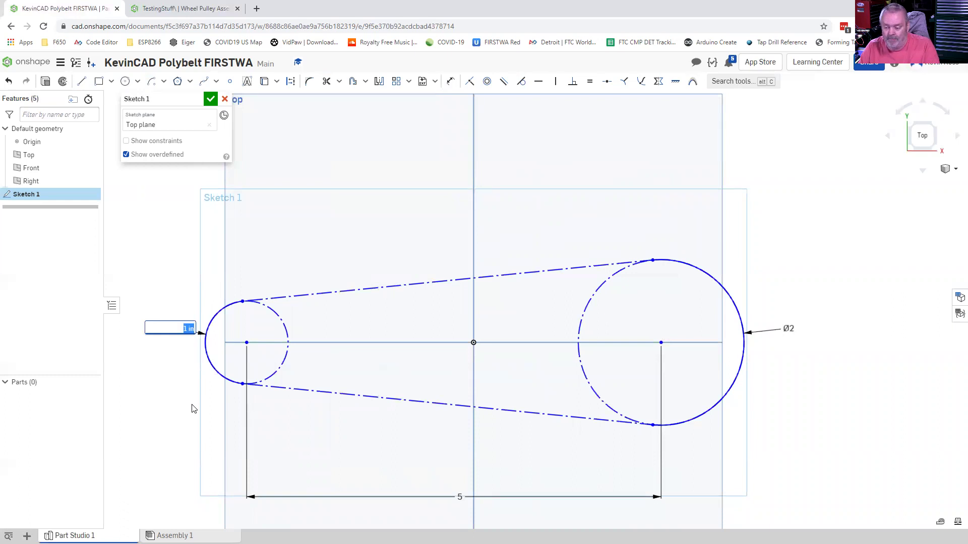
text(#)
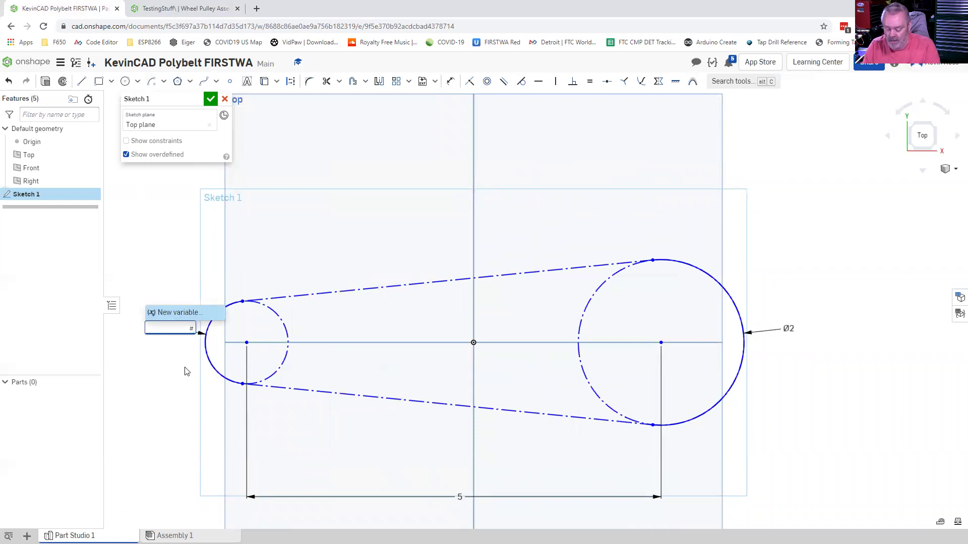
text(Pulley)
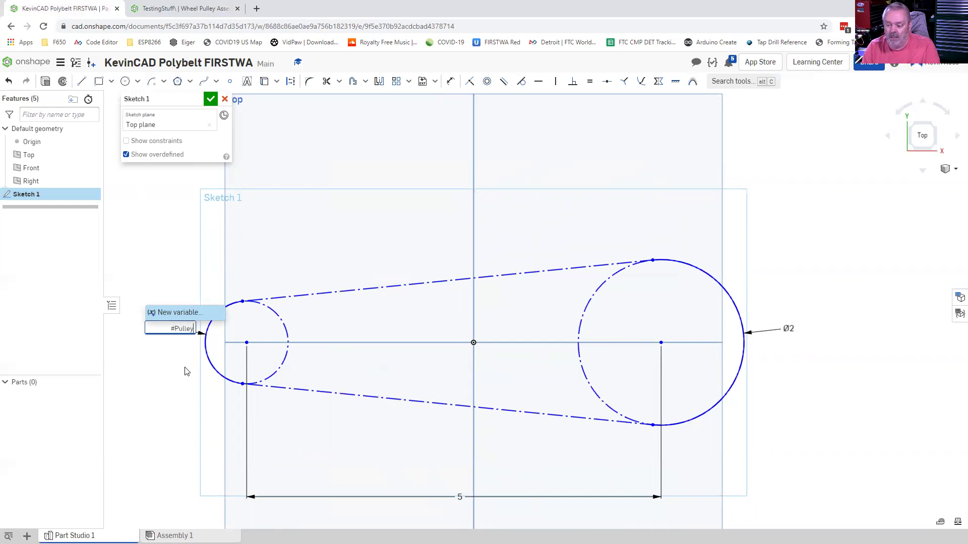
text(ADiameter)
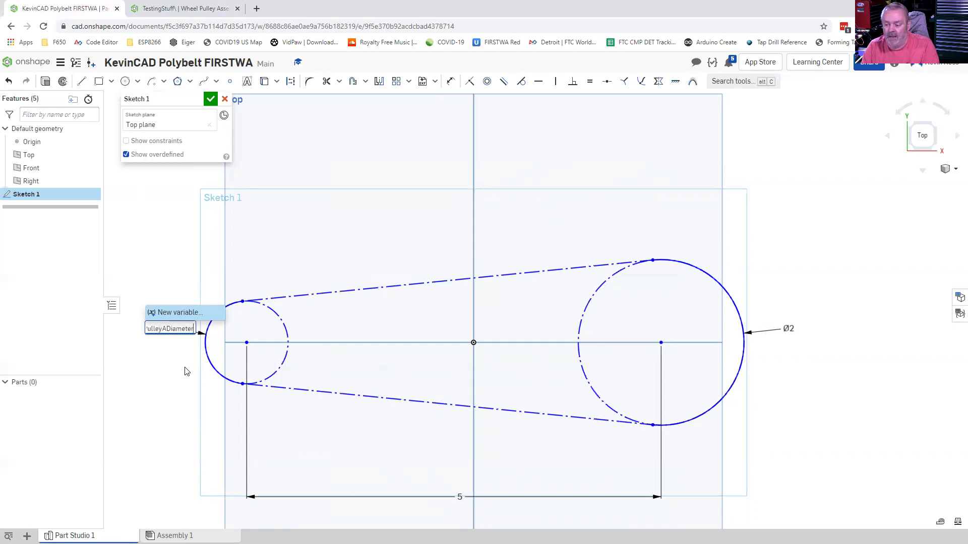
click(169, 313)
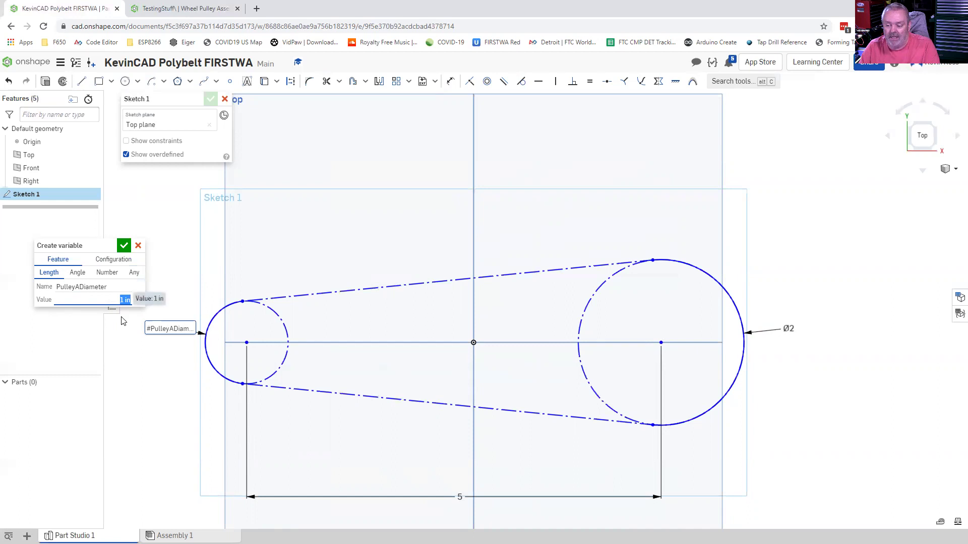
click(124, 246)
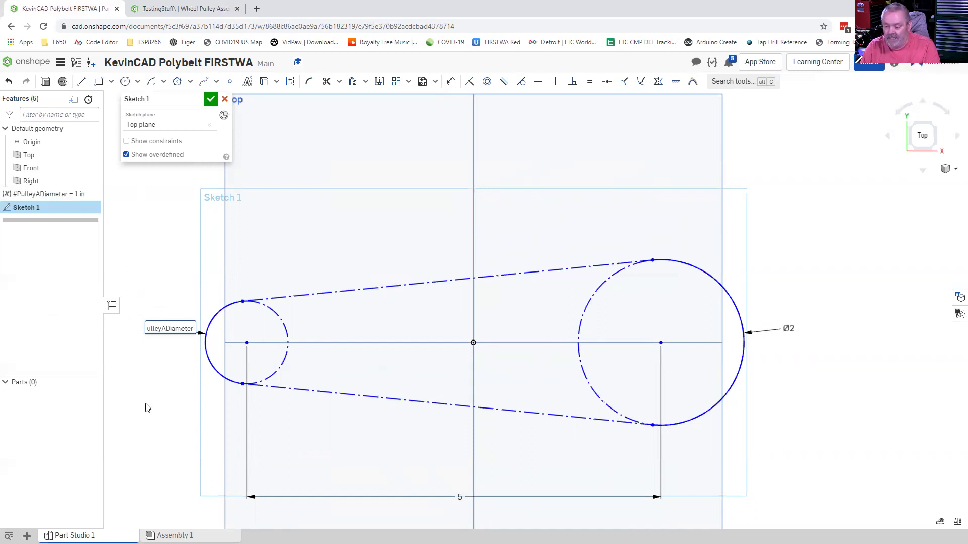
key(Return)
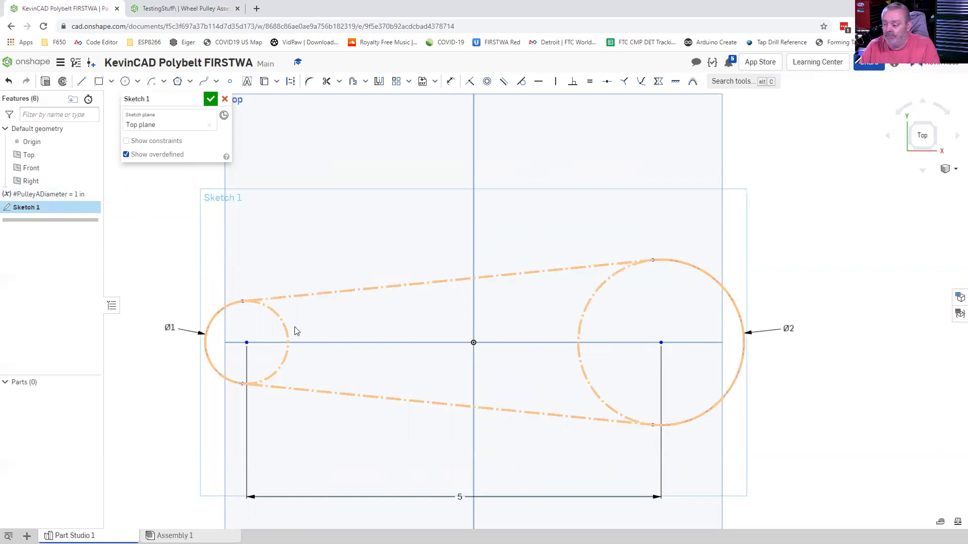
- Drive the larger circle's diameter with a new length variable named PulleyBDiameter, valued 2 in
double_click(788, 328)
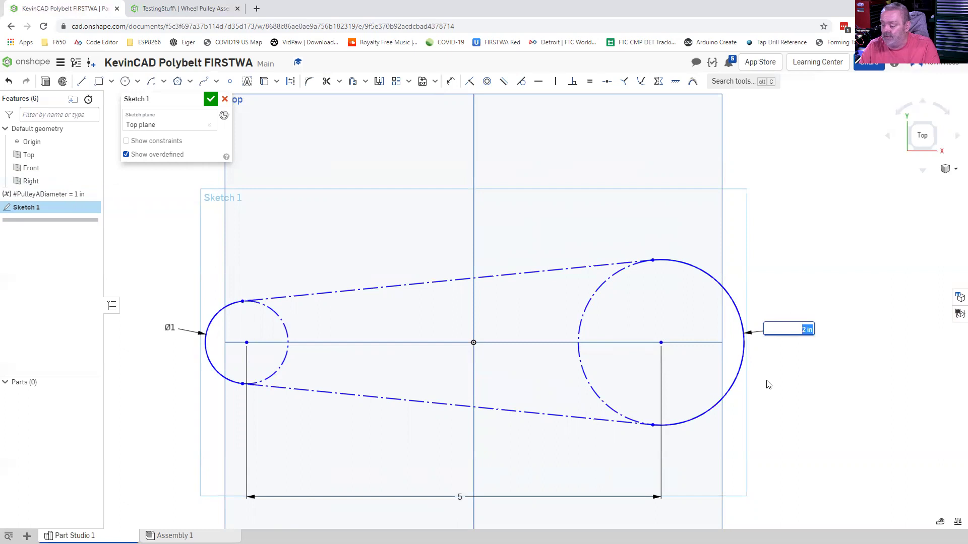
text(#PulleyB)
text(Diamet)
text(er)
key(Return)
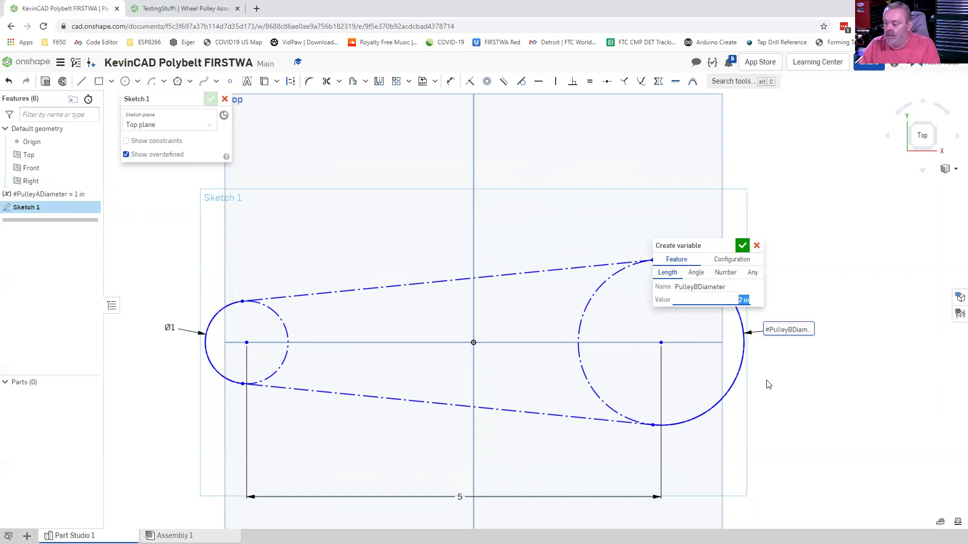
click(742, 245)
key(Return)
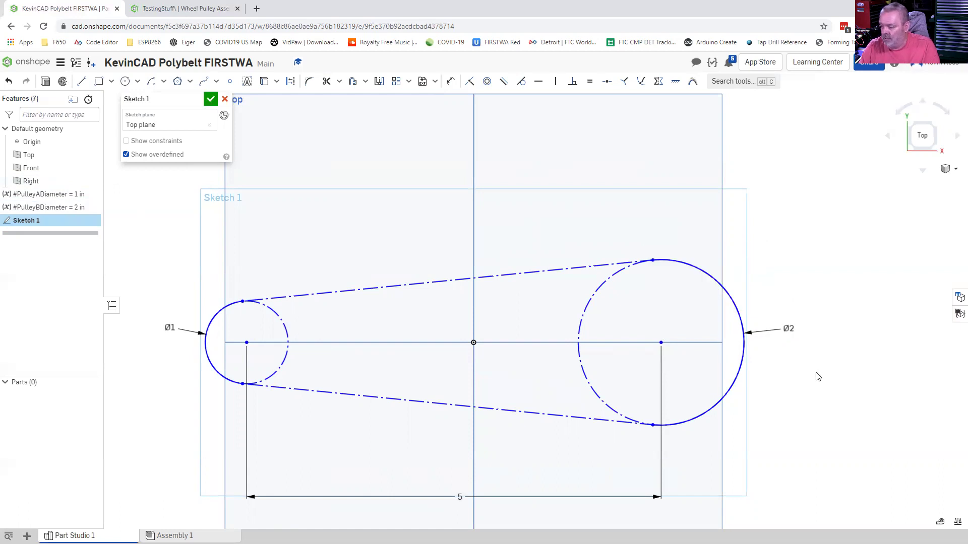
- Drive the distance between the two circle centres with a new length variable named CenterDistance, valued 5 in
double_click(478, 497)
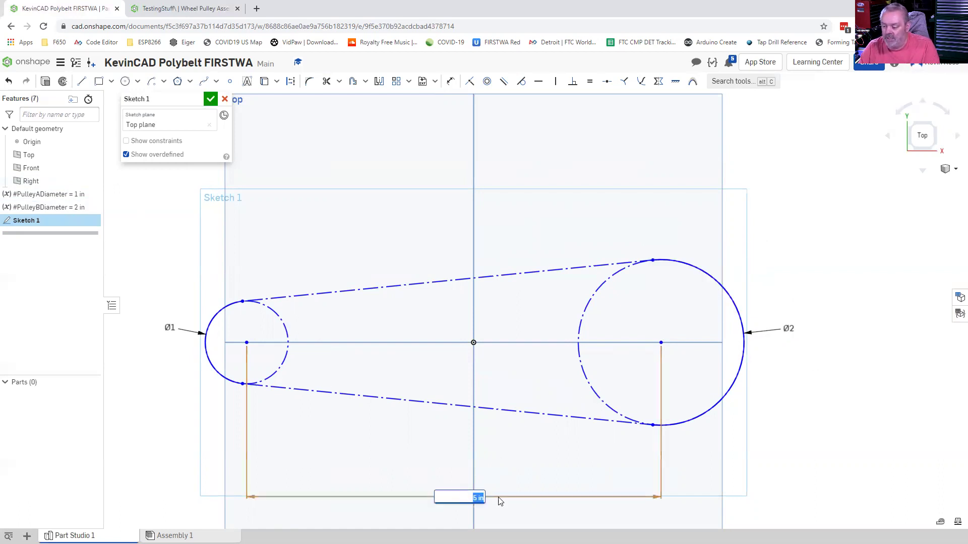
text(#)
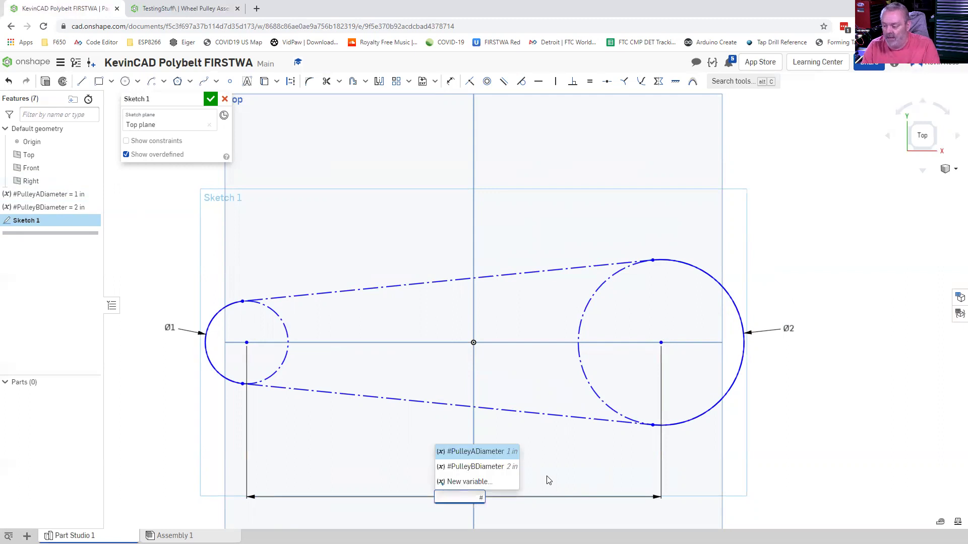
text(vc)
key(BackSpace)
key(BackSpace)
key(BackSpace)
key(BackSpace)
text(Ce)
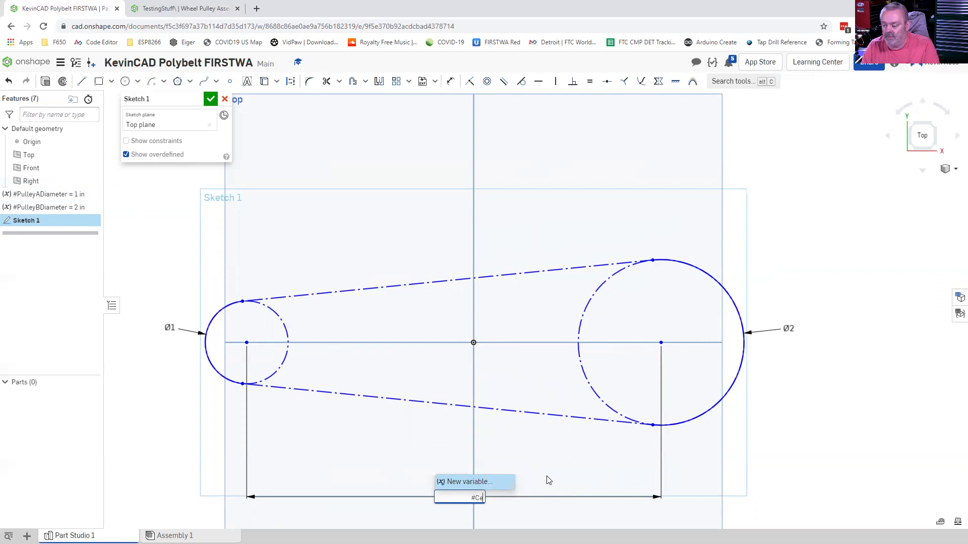
text(nterDistance)
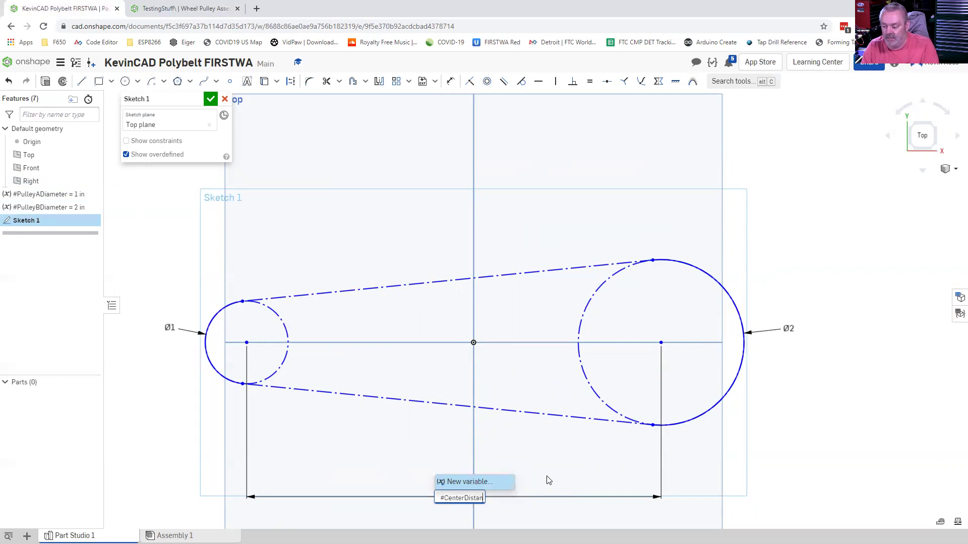
click(460, 482)
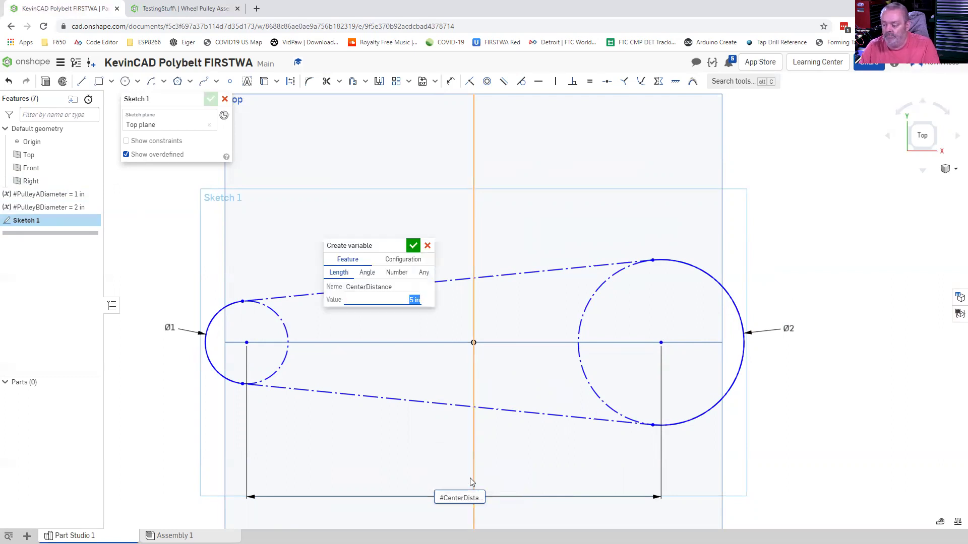
click(414, 246)
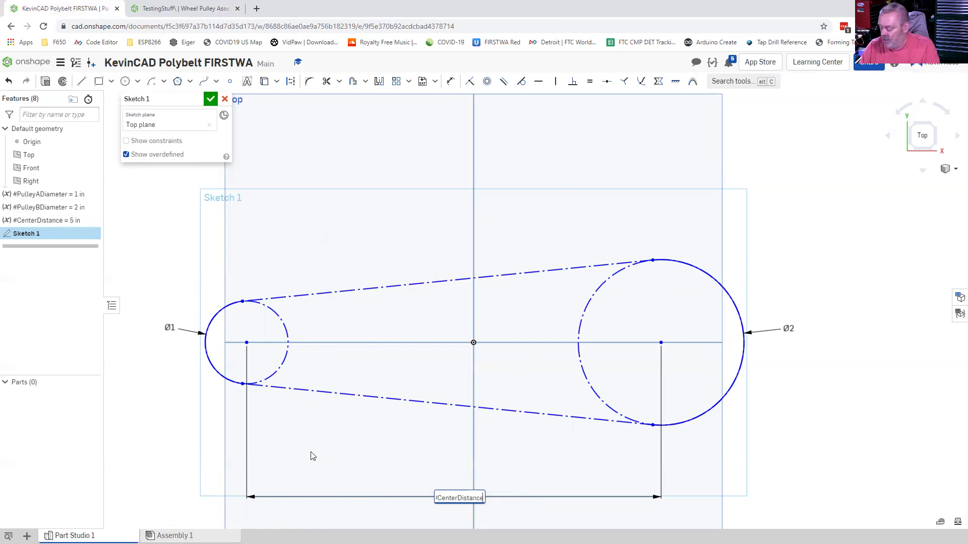
key(Return)
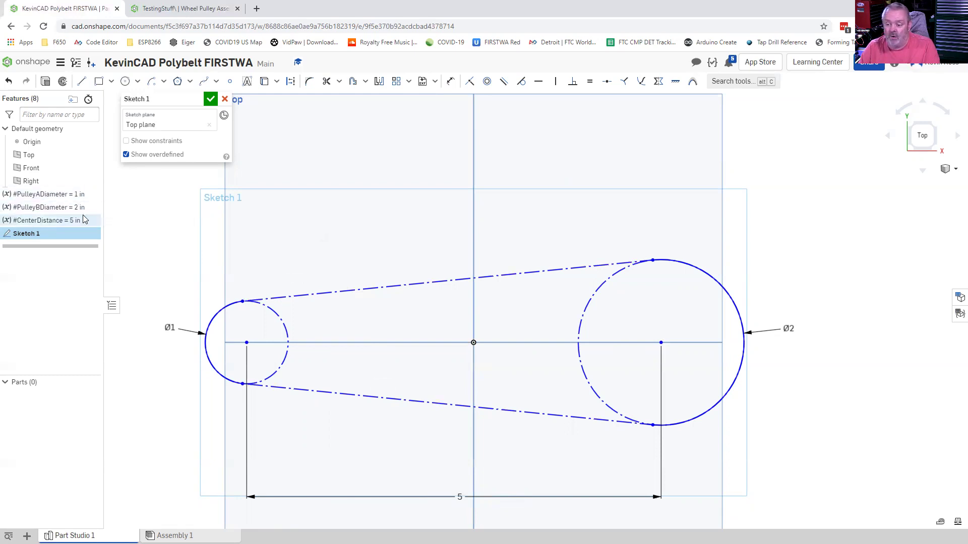
- Test the PulleyADiameter variable by setting it to 2, set it back to 1, and reopen Sketch 1 for editing
double_click(50, 194)
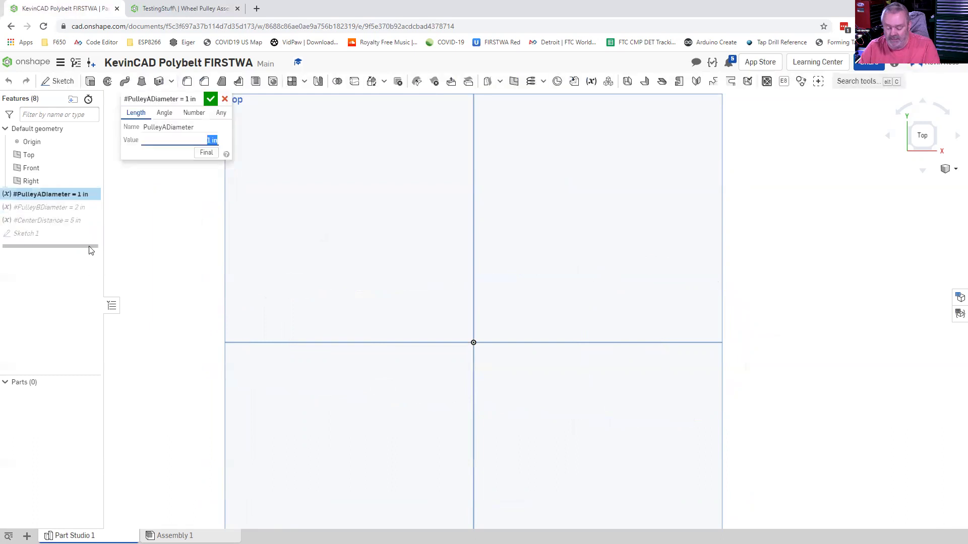
text(2)
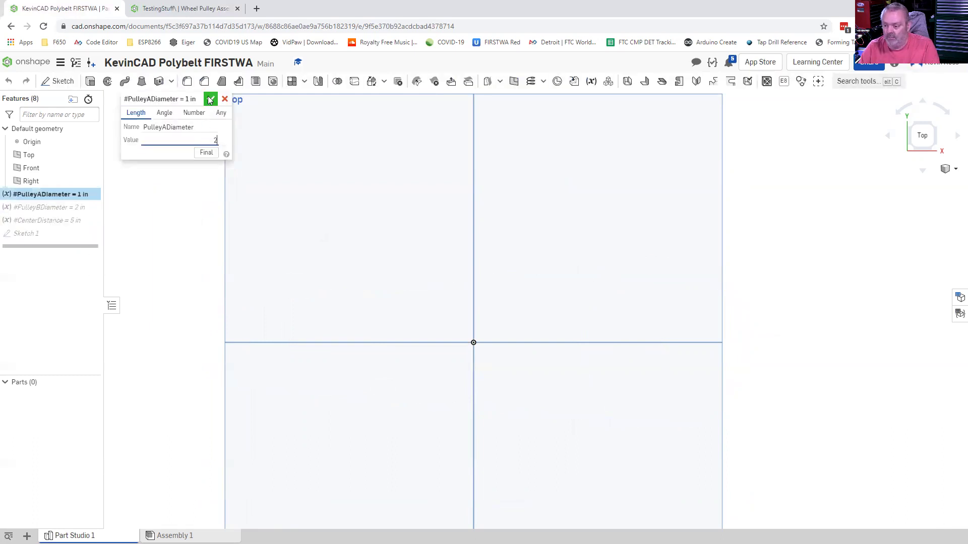
click(210, 99)
double_click(83, 196)
text(1)
click(210, 99)
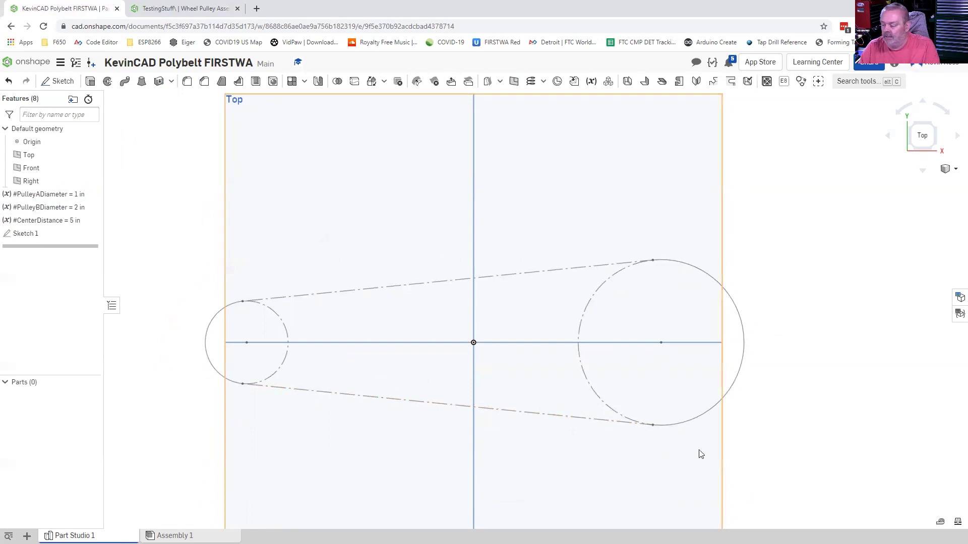
double_click(23, 235)
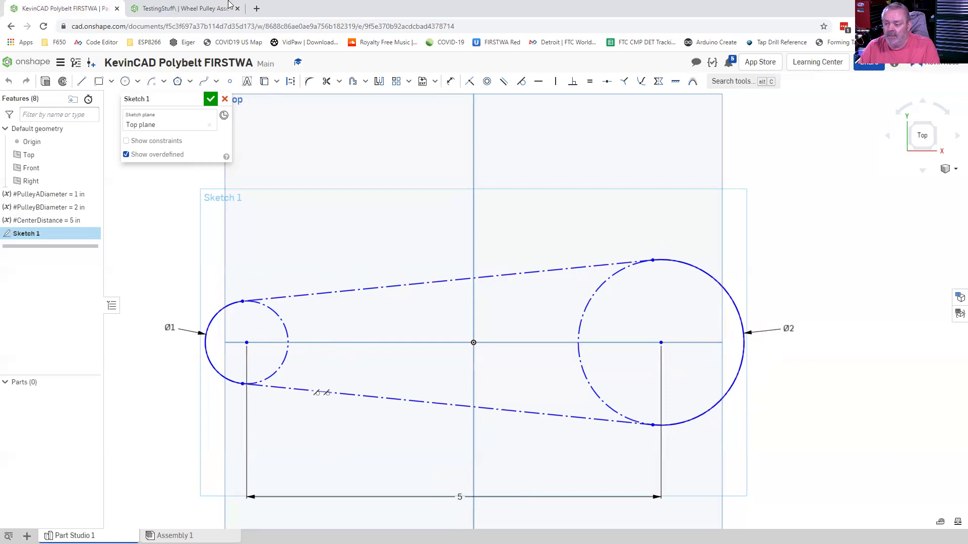
- Examine how the round belt sits in the pulley groove in the TestingStuff document's Wheel Pulley Assembly, and return to the Polybelt document
click(204, 9)
scroll(406, 300, up, 3)
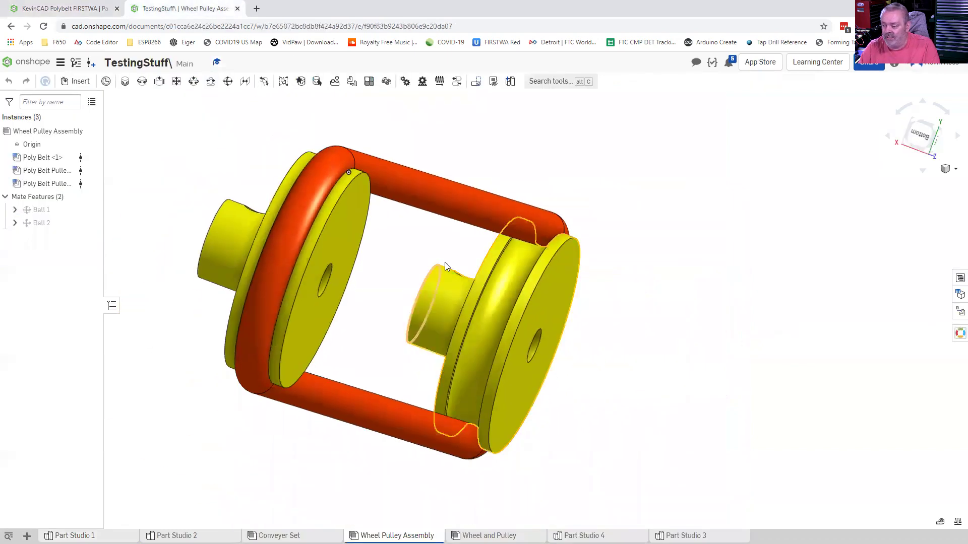
scroll(543, 225, down, 3)
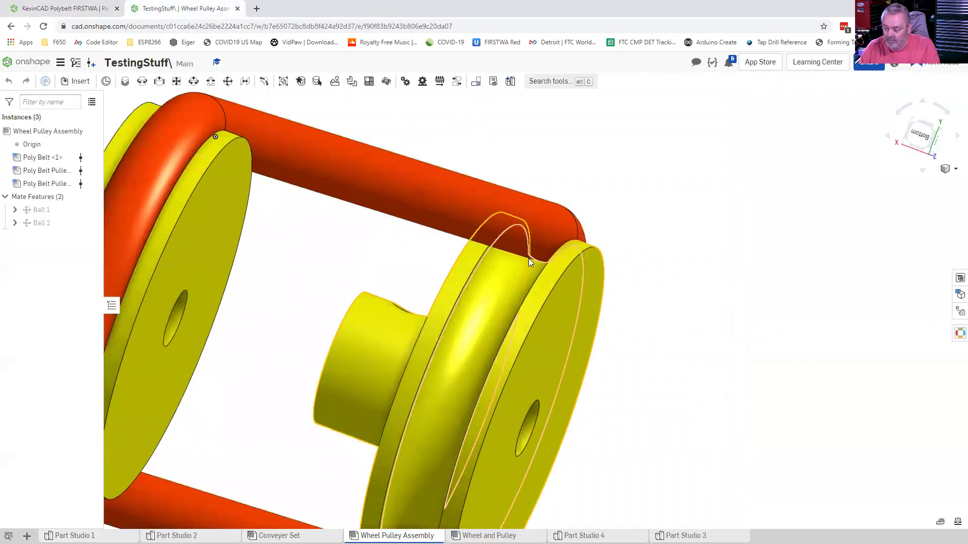
scroll(536, 261, up, 3)
scroll(525, 262, down, 5)
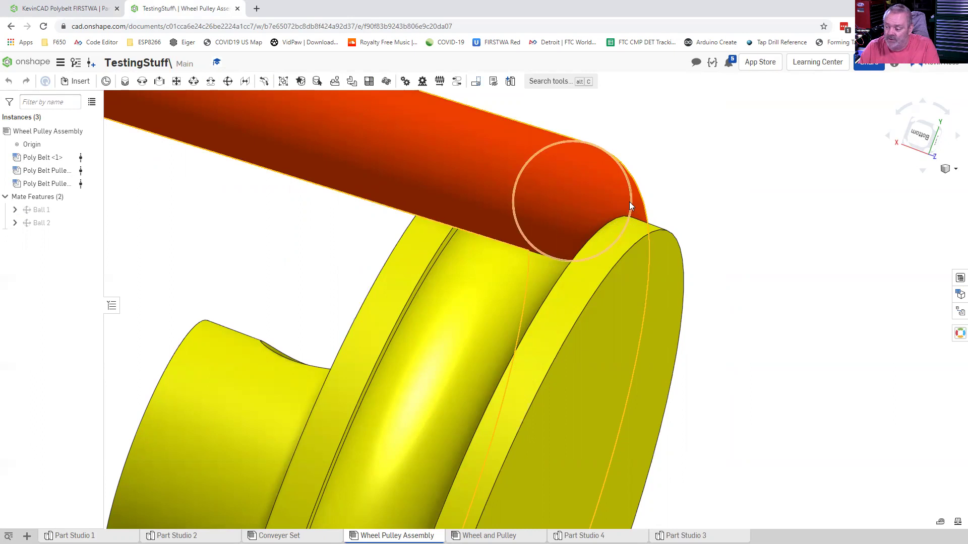
click(76, 8)
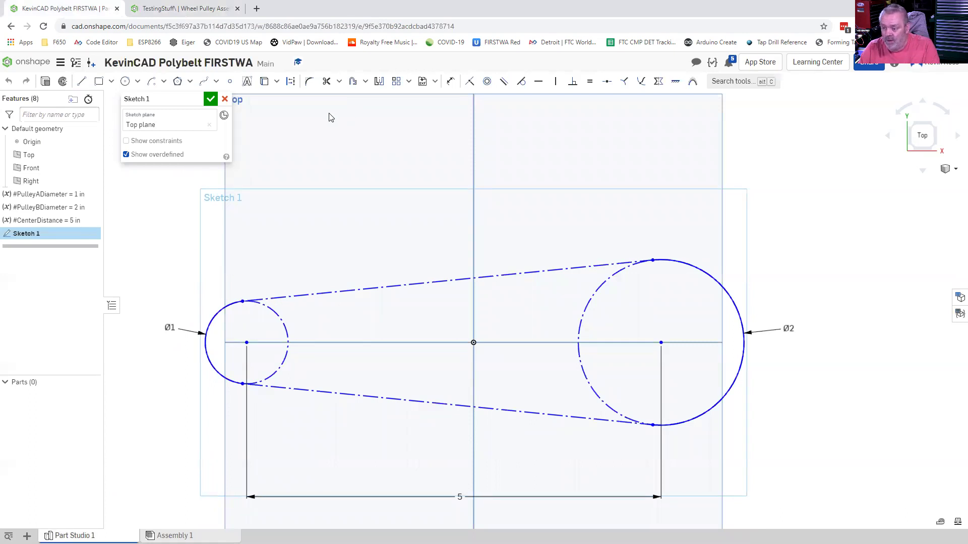
- Offset the closed belt path of two outer arcs and two tangent lines outward by about 0.65 in
click(353, 81)
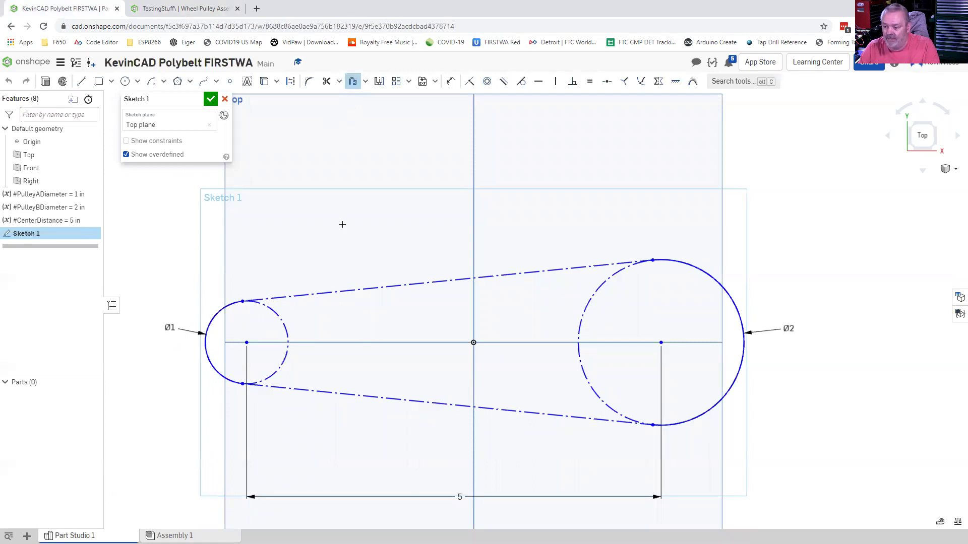
click(231, 302)
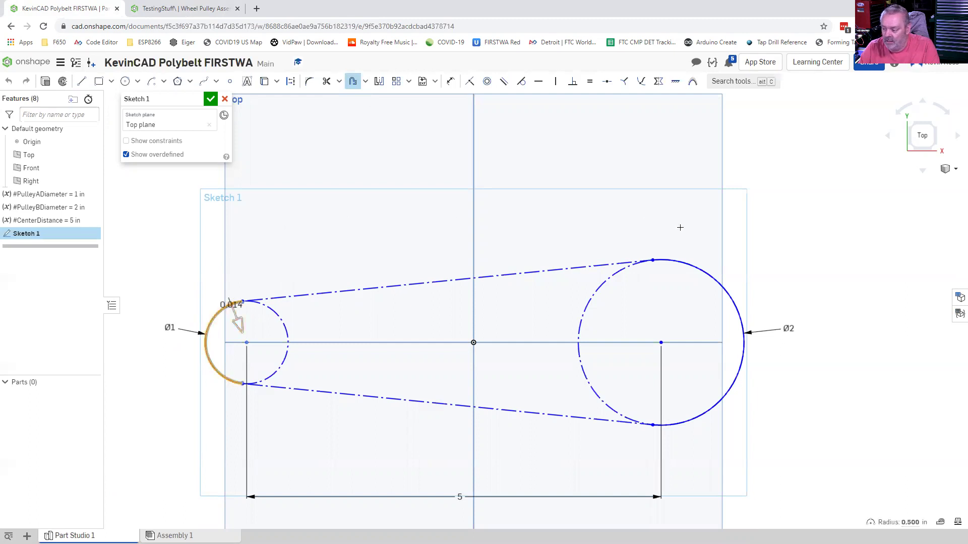
click(698, 268)
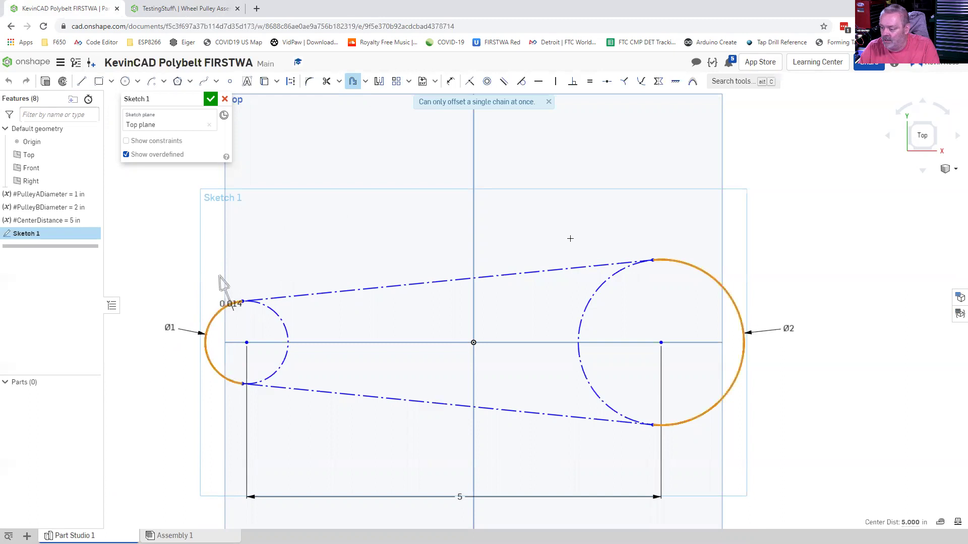
click(541, 271)
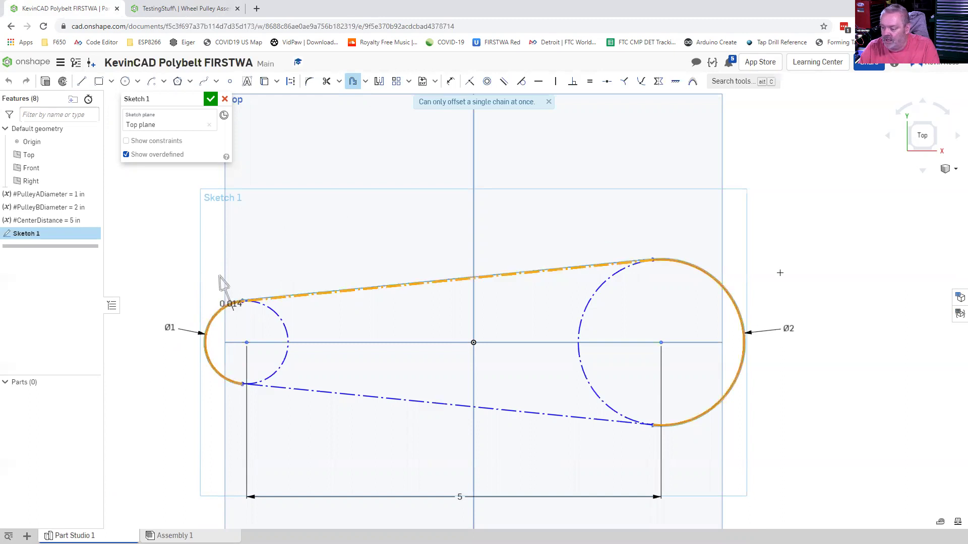
click(508, 411)
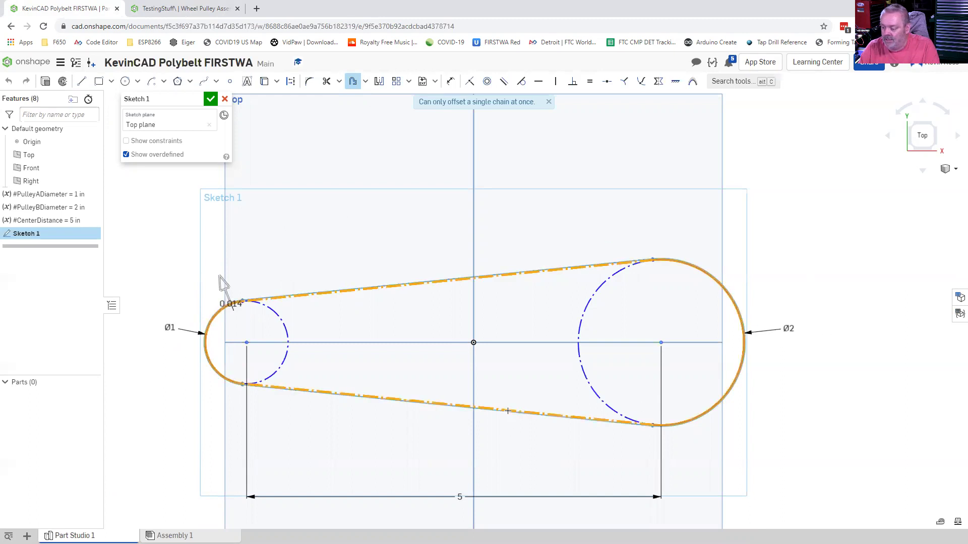
drag(222, 285, 201, 236)
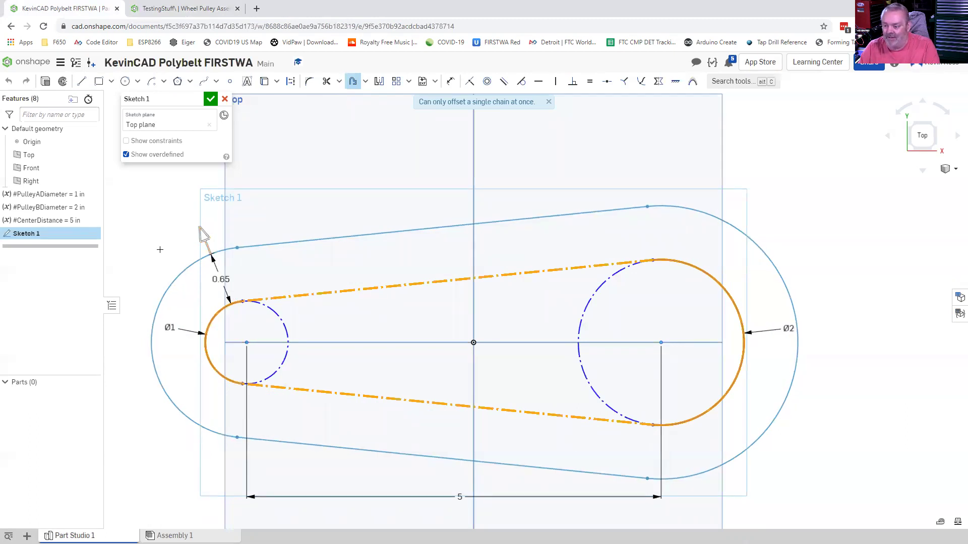
click(143, 248)
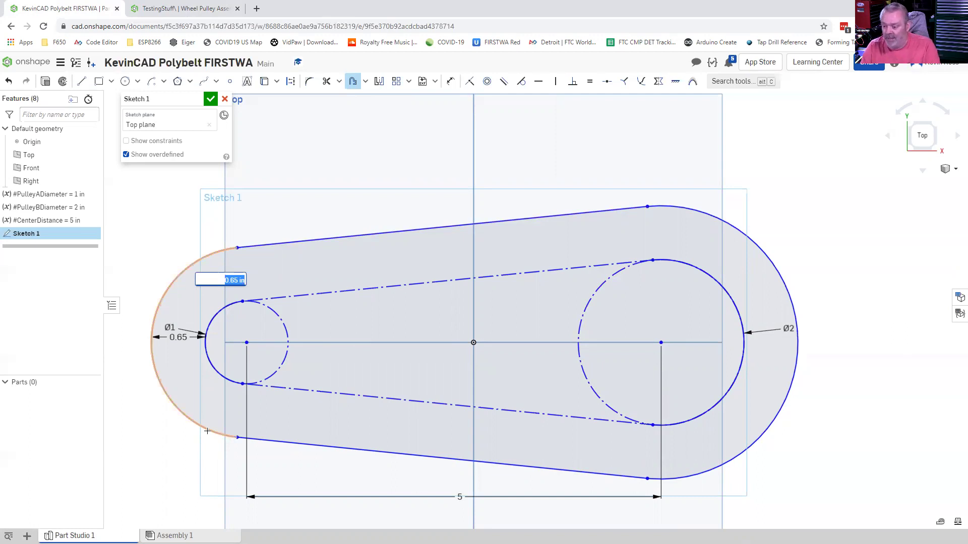
- Set the belt path offset to #BeltDiameter/2, using a new length variable named BeltDiameter valued 0.125 in
text(#)
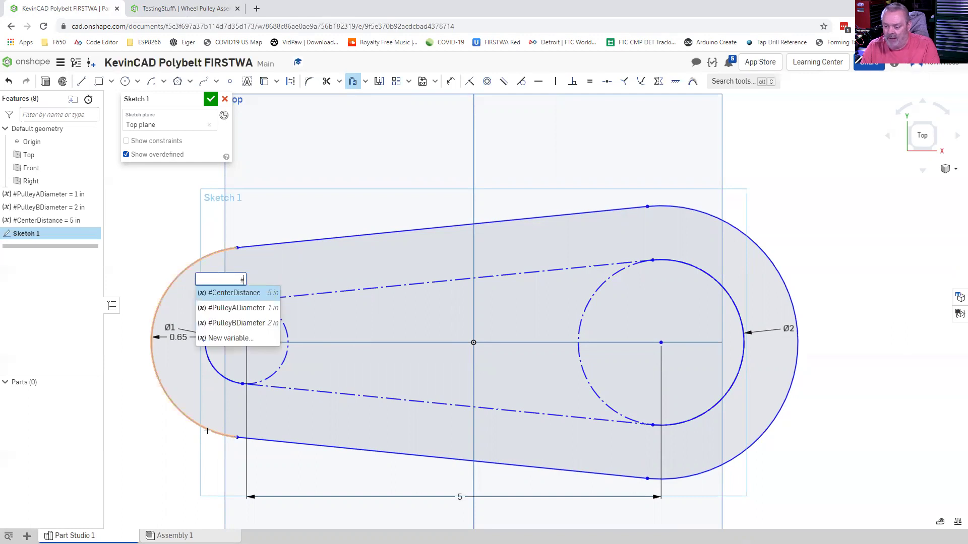
text(BeltD)
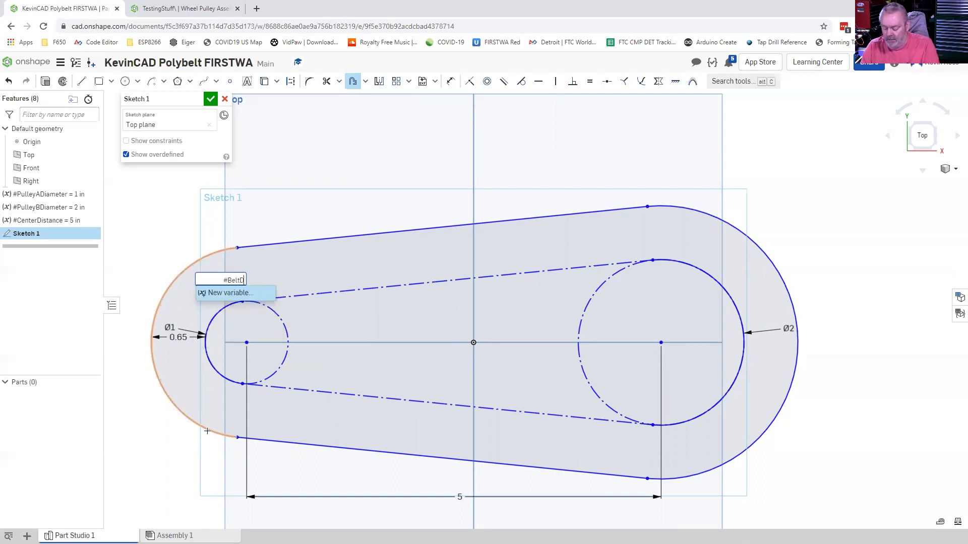
text(iameter)
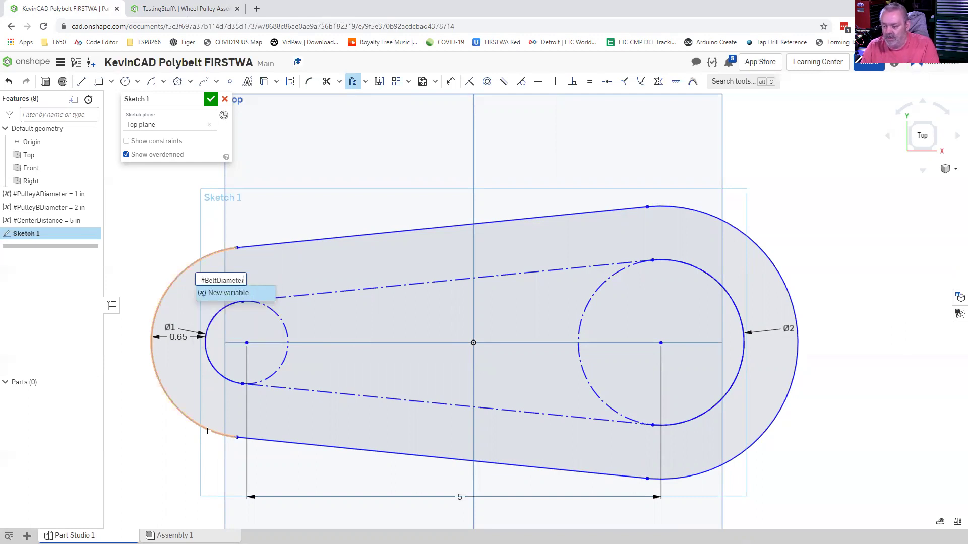
click(224, 291)
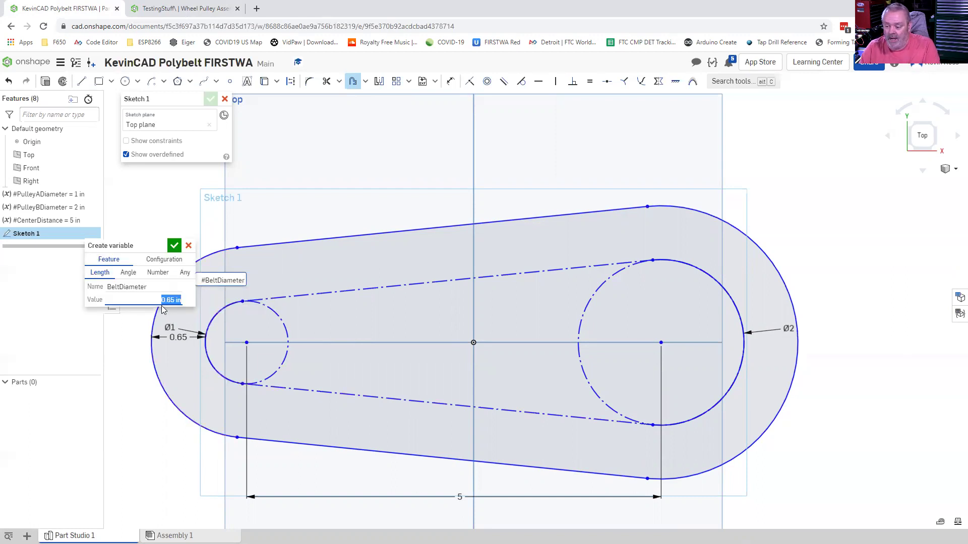
key(BackSpace)
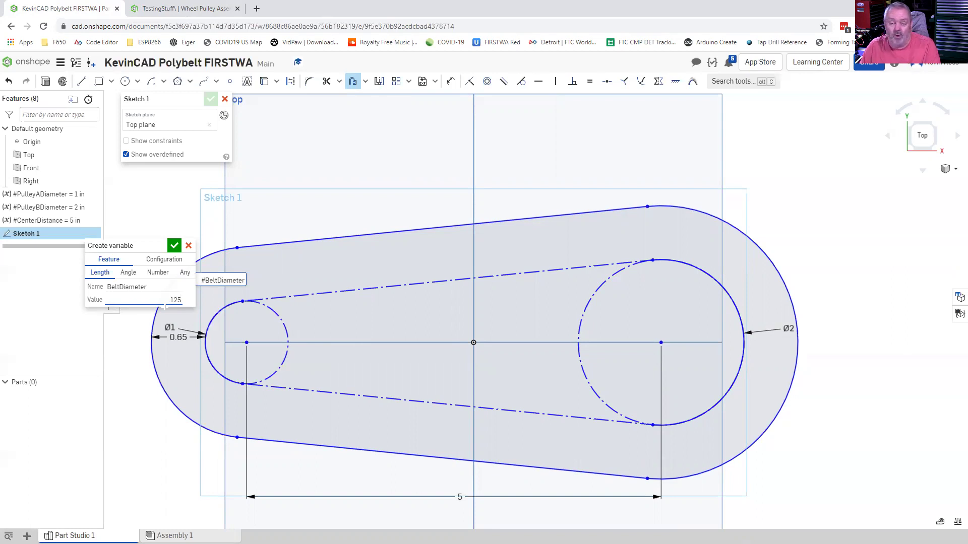
key(Return)
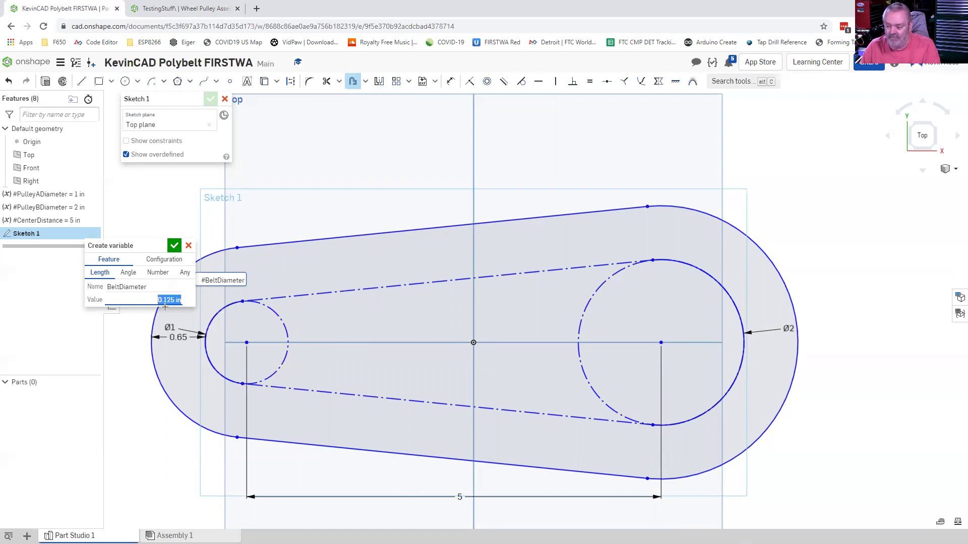
click(174, 245)
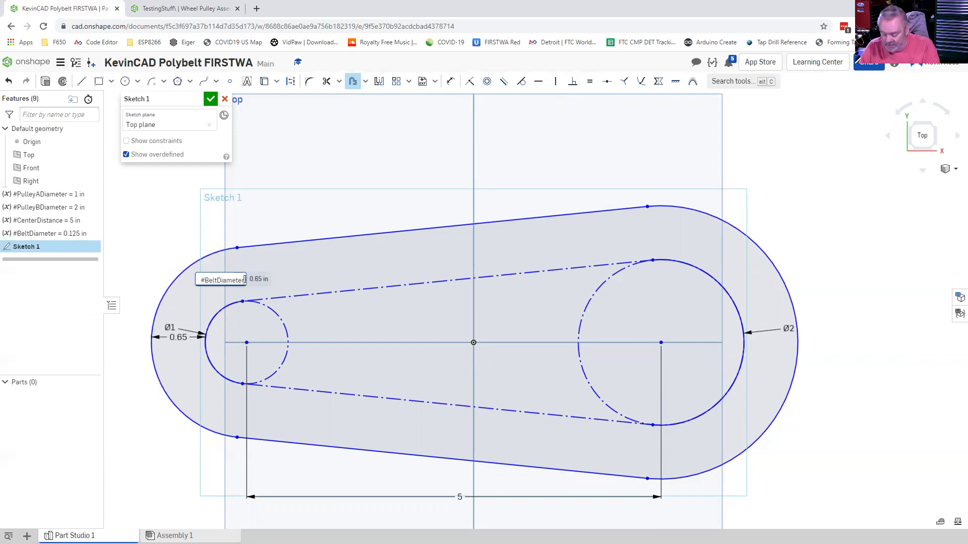
text(/2)
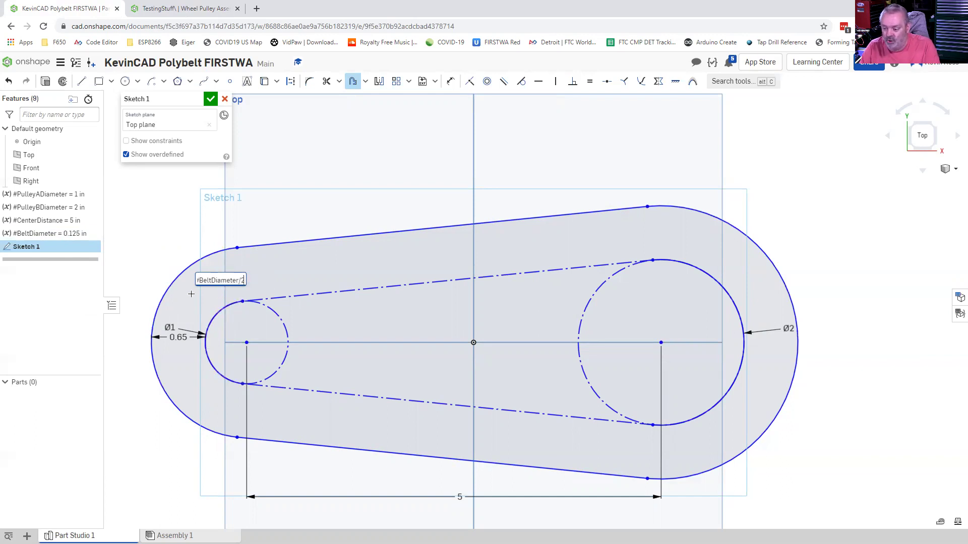
key(Return)
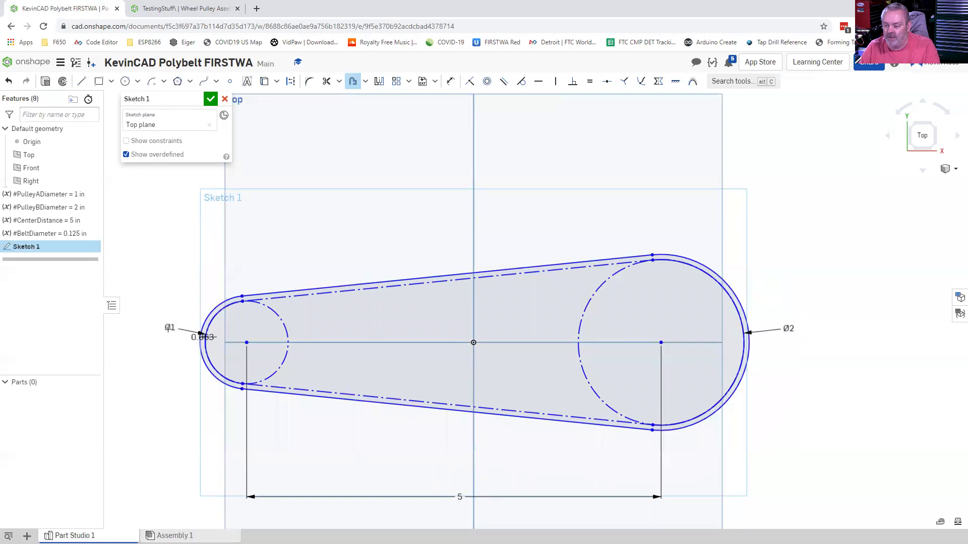
- Finish offsetting and move the small circle's diameter label and the offset dimension label apart so they no longer overlap
click(353, 82)
drag(171, 327, 180, 305)
drag(201, 338, 177, 348)
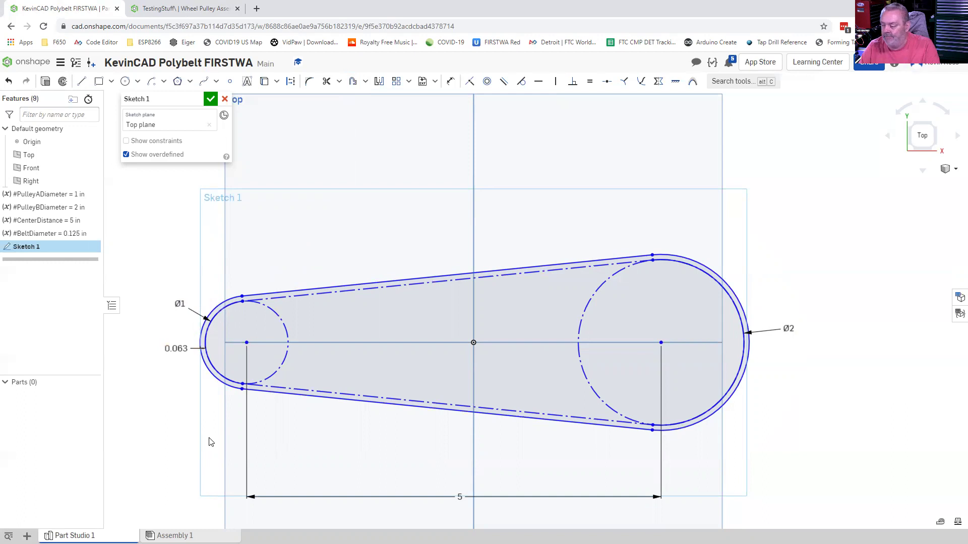
- Convert the inner outward-facing arcs of both pulley circles to construction geometry
click(206, 341)
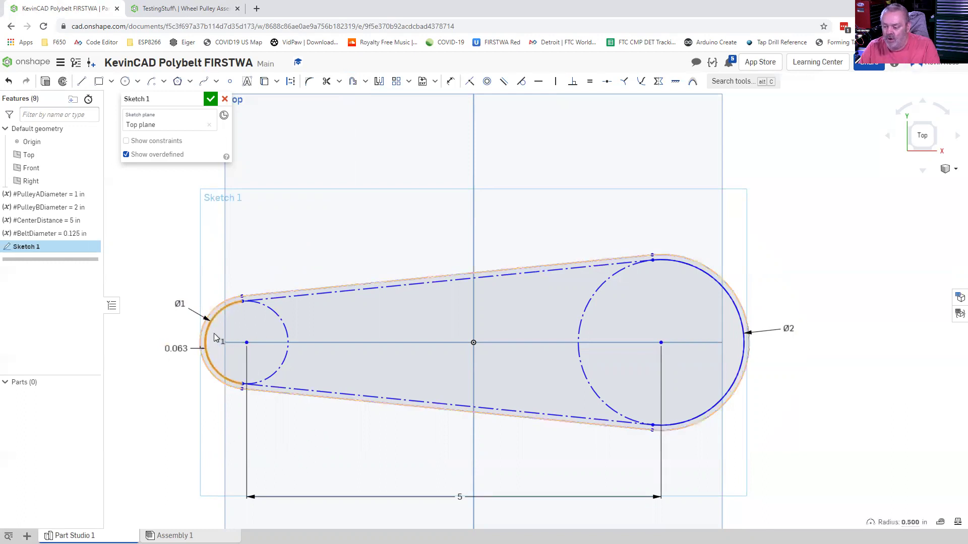
click(737, 317)
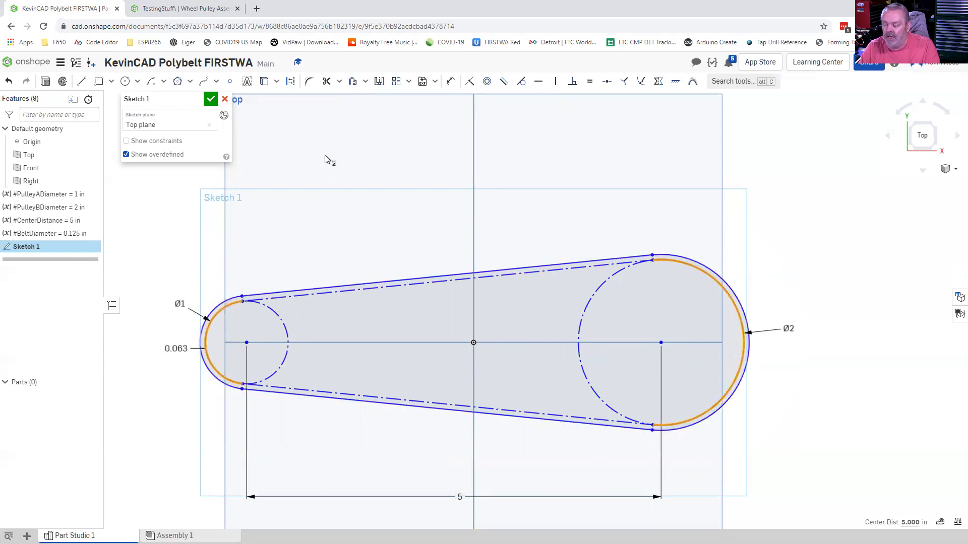
click(290, 82)
key(Escape)
key(Escape)
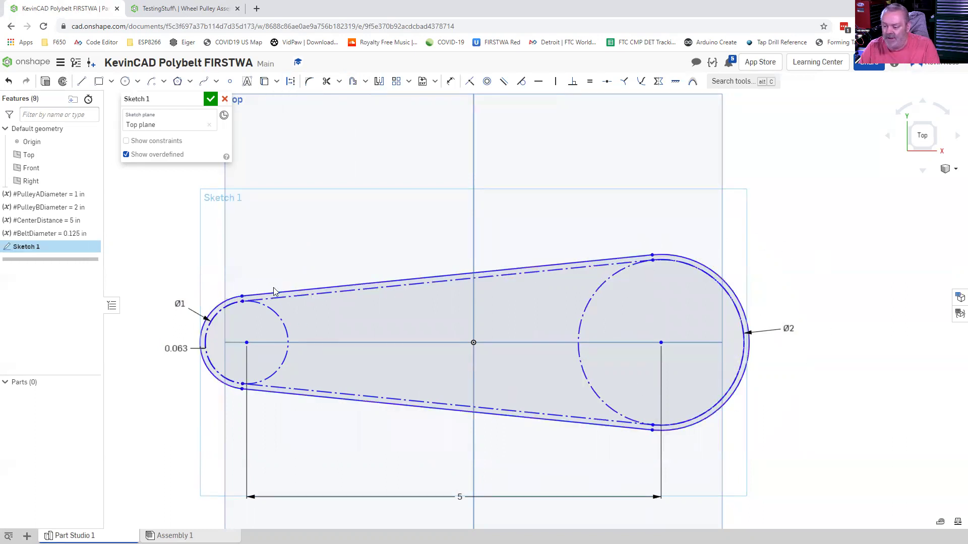
- Rename the sketch as BeltSweepPath and finish it
scroll(240, 298, up, 2)
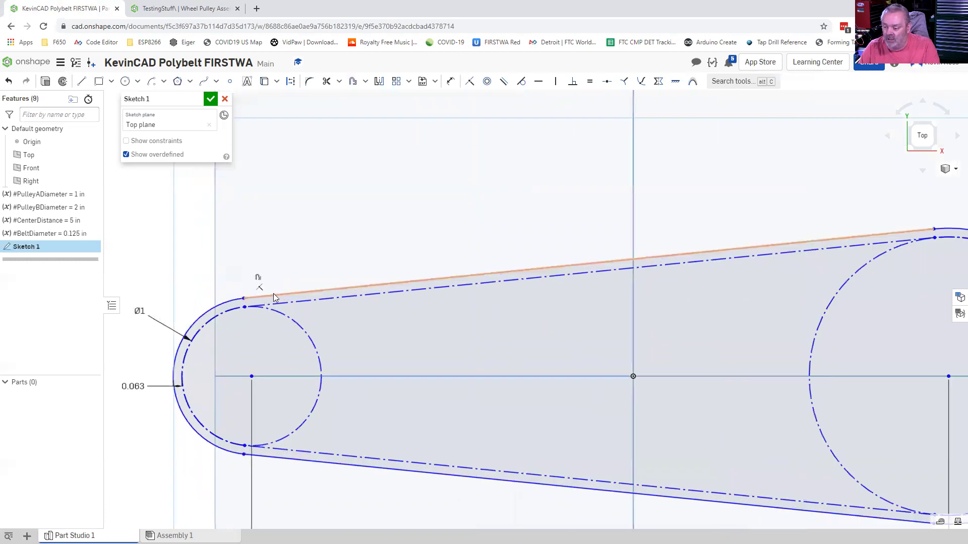
scroll(290, 294, down, 2)
scroll(293, 291, up, 1)
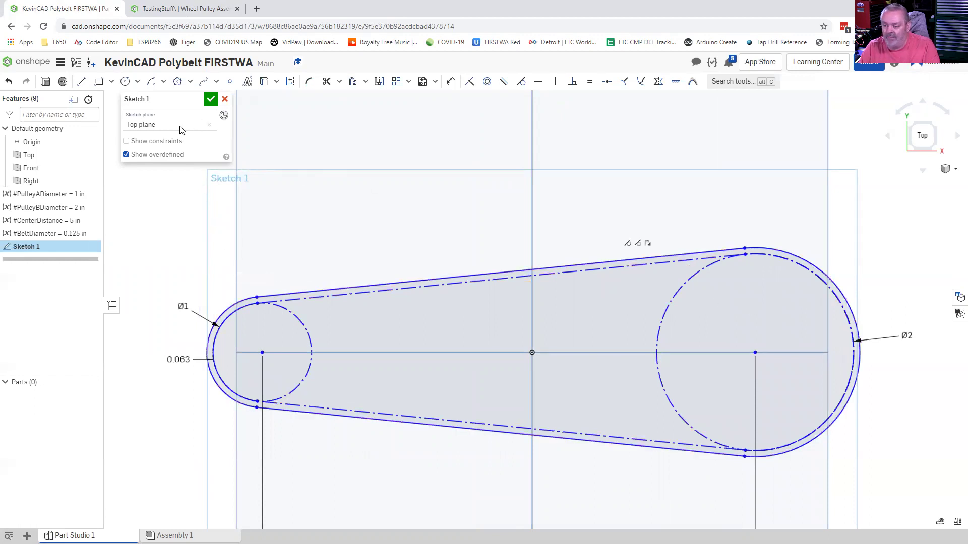
click(197, 101)
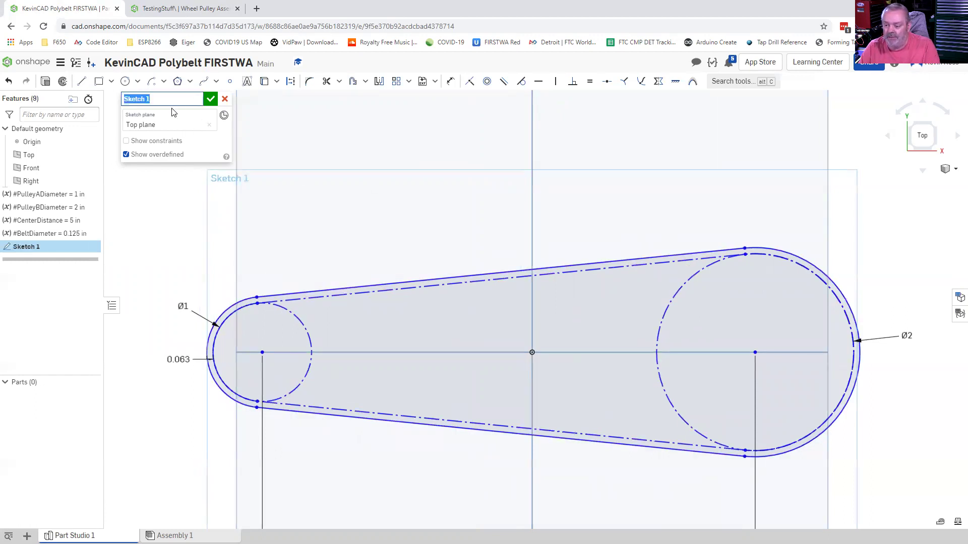
text(BeltSweepPa)
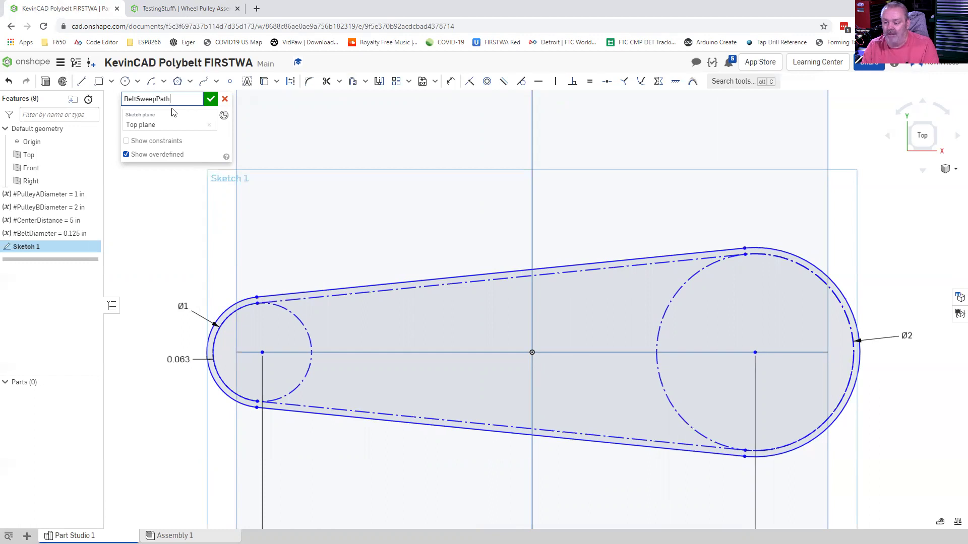
click(210, 99)
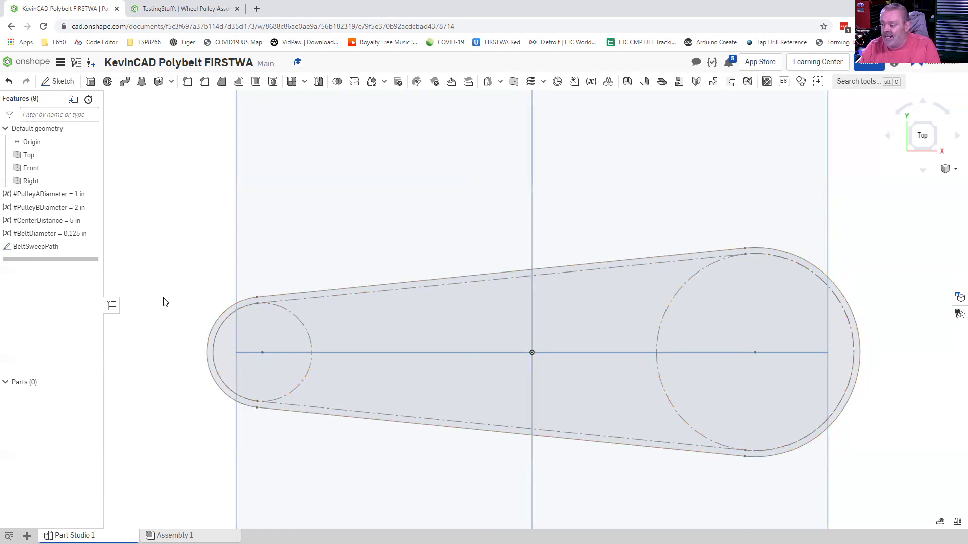
- Start a new plane with the Curve point plane type
right_drag(168, 296, 214, 305)
scroll(397, 354, down, 2)
scroll(388, 368, up, 3)
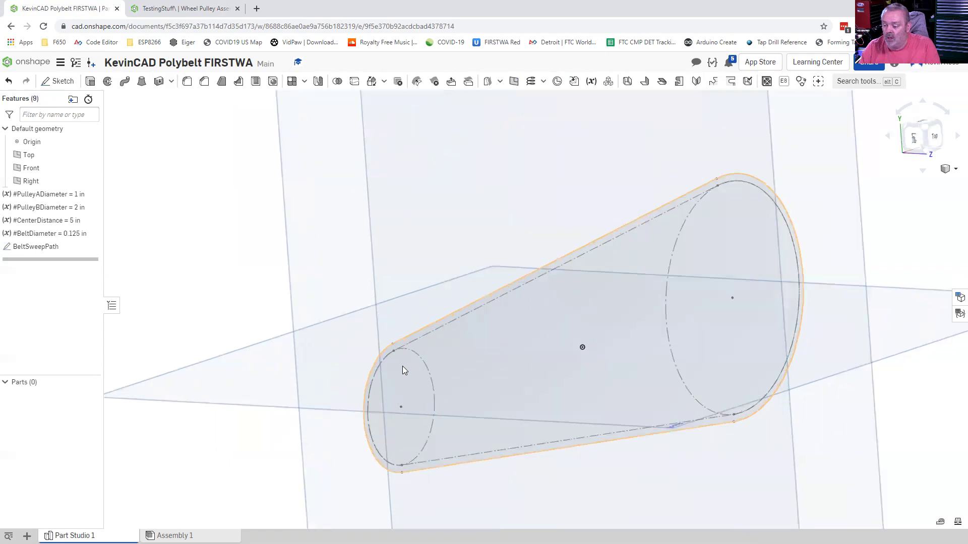
scroll(403, 367, up, 3)
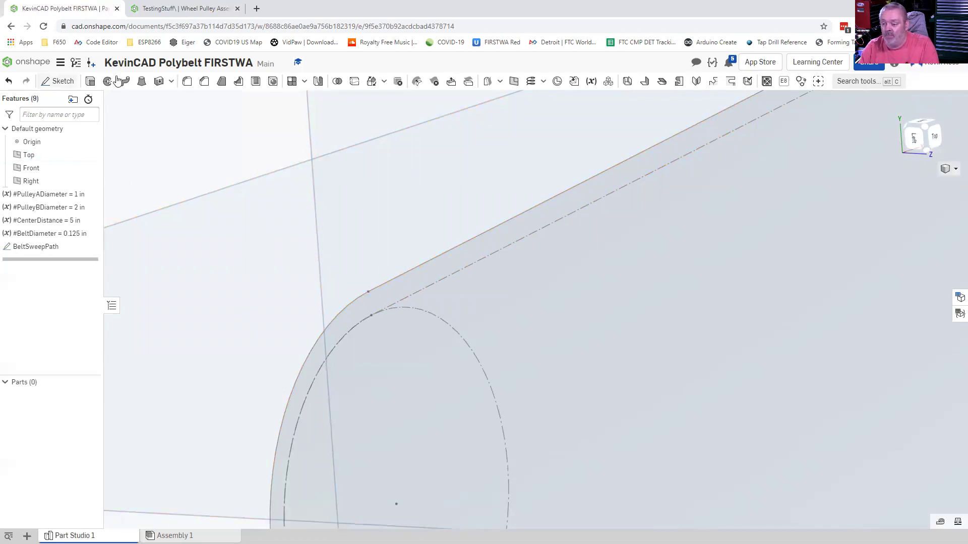
click(514, 82)
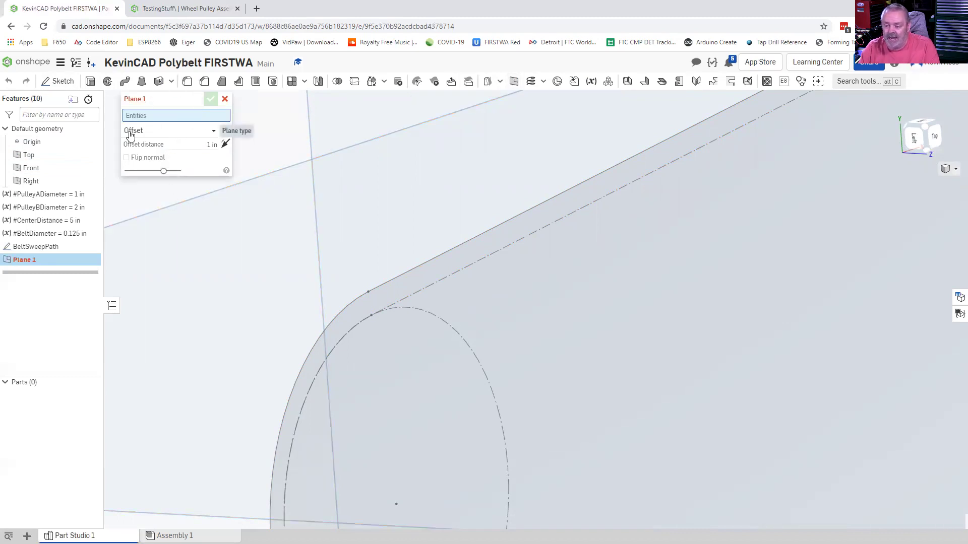
click(212, 132)
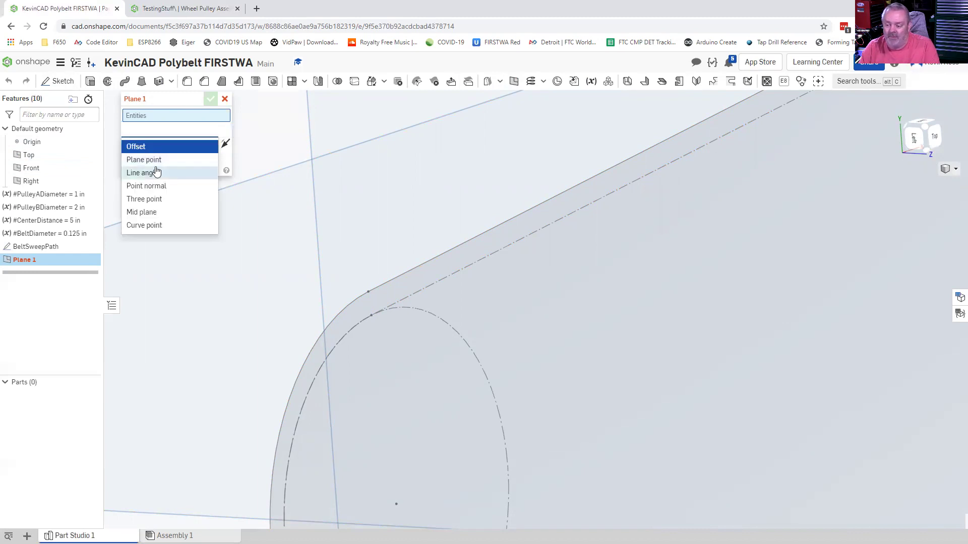
click(138, 228)
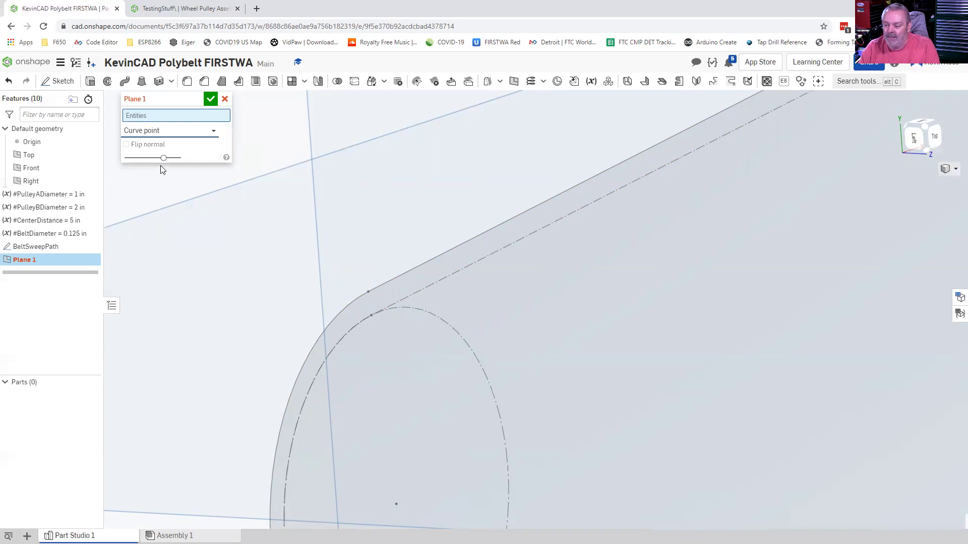
click(151, 117)
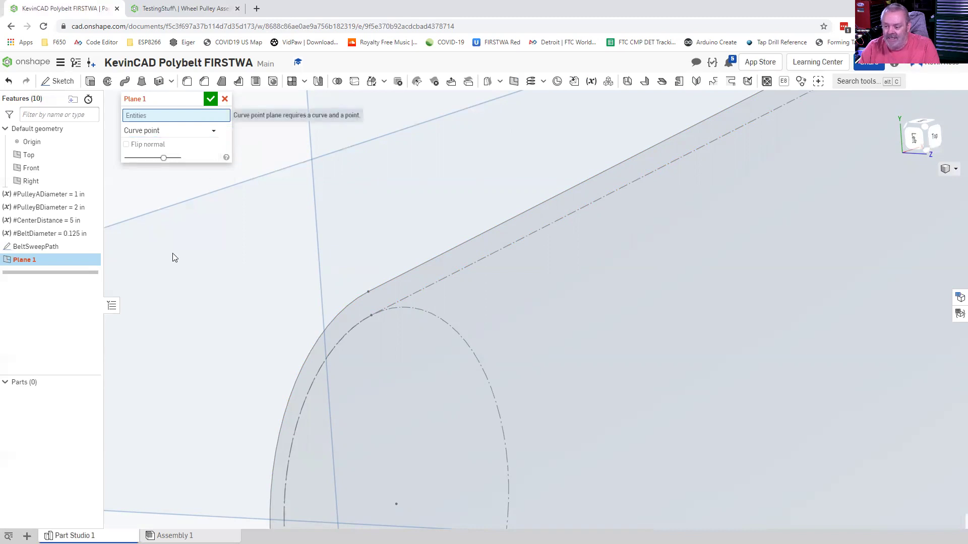
- Define the plane by the upper outer line of BeltSweepPath and that line's endpoint near the small pulley
right_drag(400, 230, 427, 285)
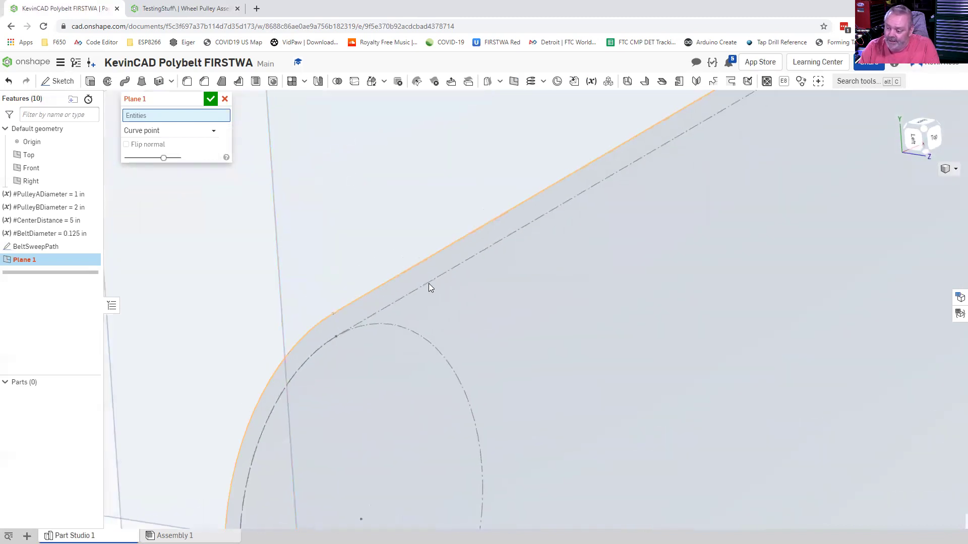
click(386, 283)
scroll(462, 330, down, 5)
scroll(462, 326, down, 3)
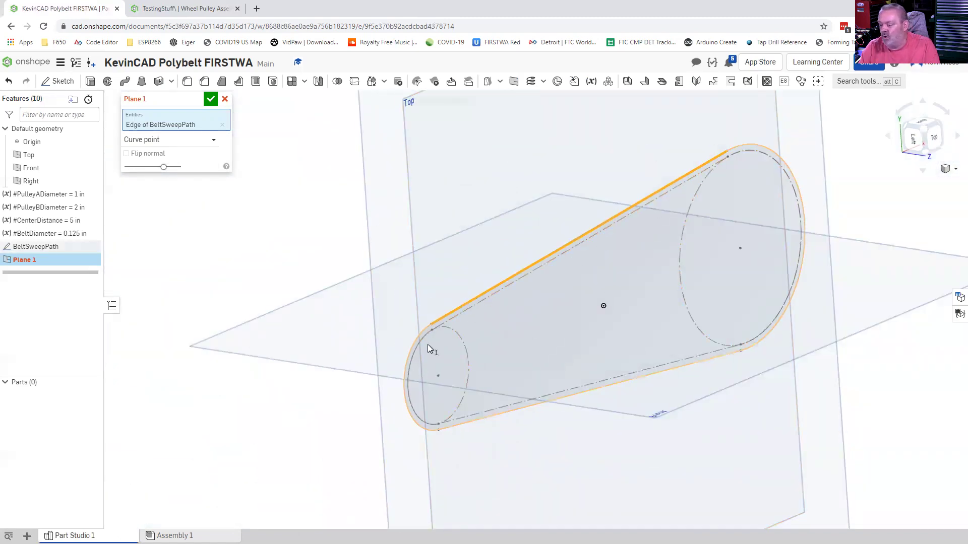
scroll(416, 331, up, 5)
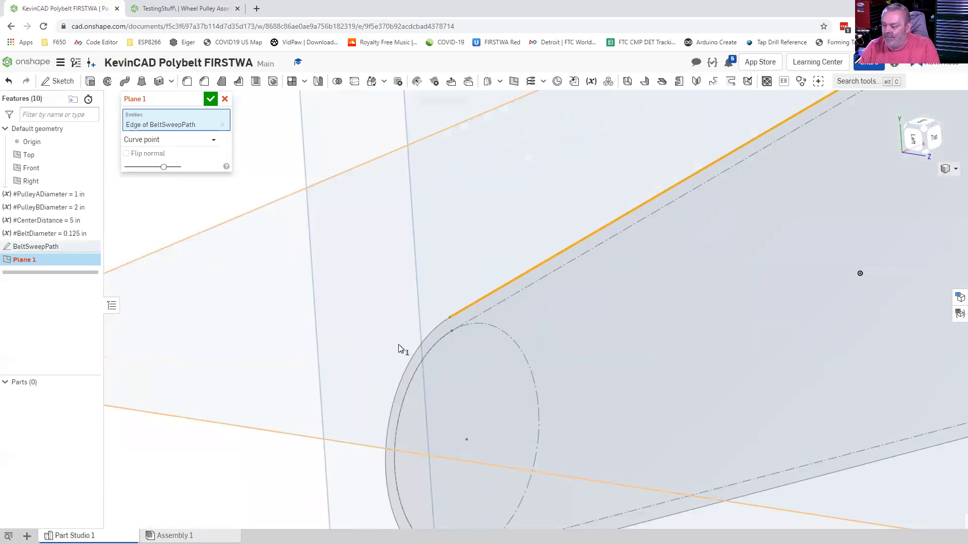
scroll(482, 337, up, 3)
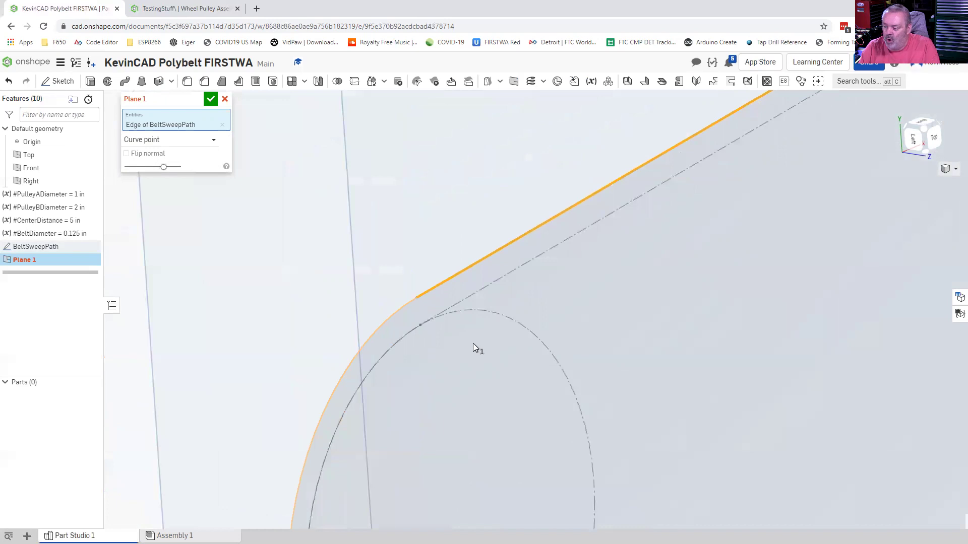
scroll(473, 343, up, 3)
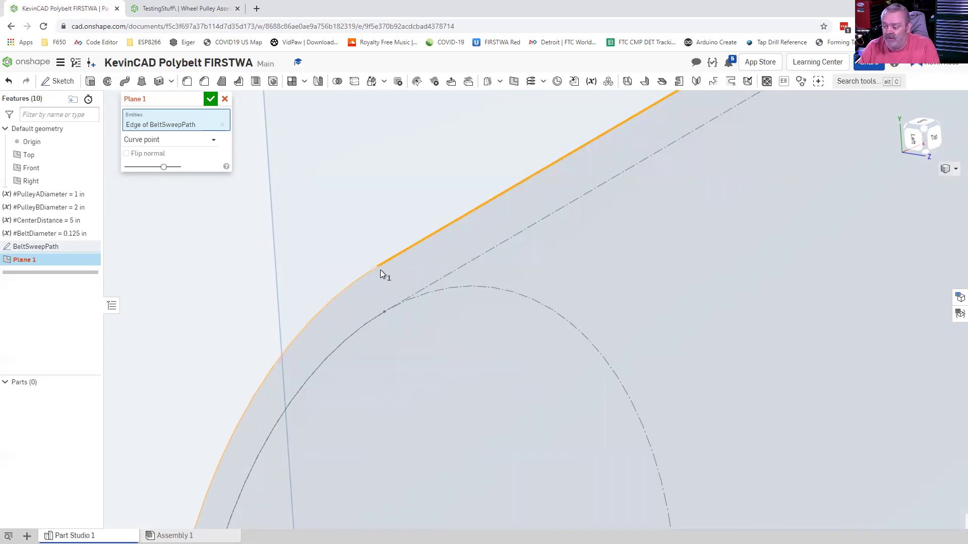
click(377, 266)
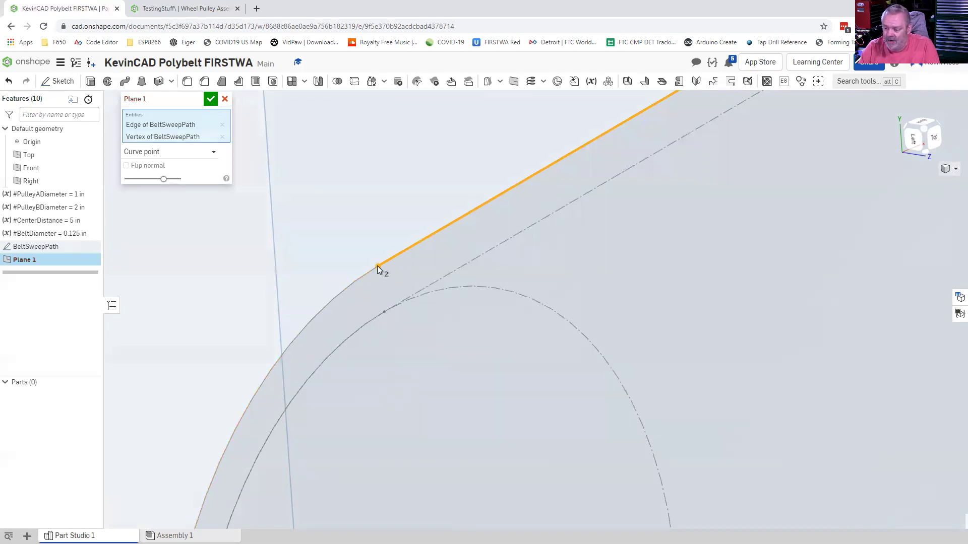
- Rename the new curve point plane as BeltSketchPlaneForSweep and finish it
scroll(377, 267, down, 5)
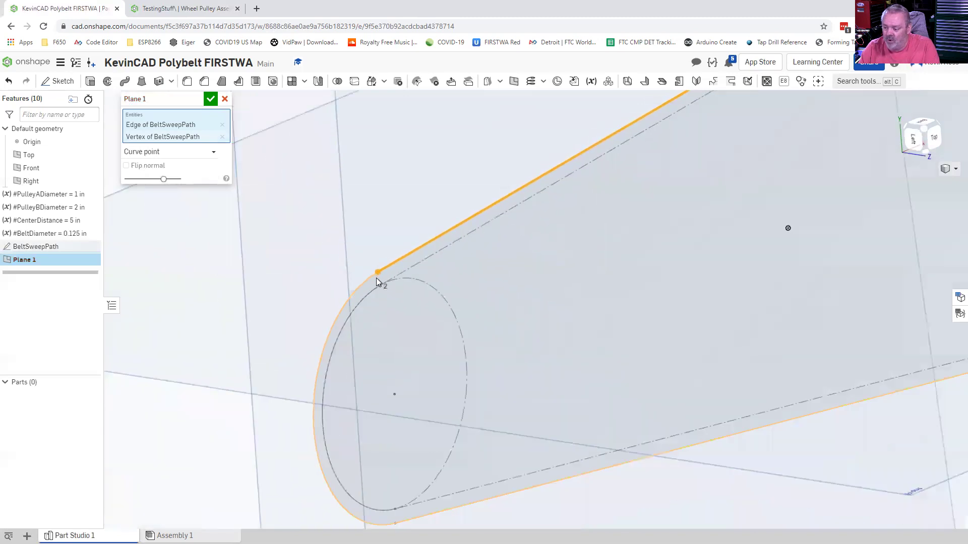
scroll(376, 278, down, 10)
right_drag(640, 327, 600, 319)
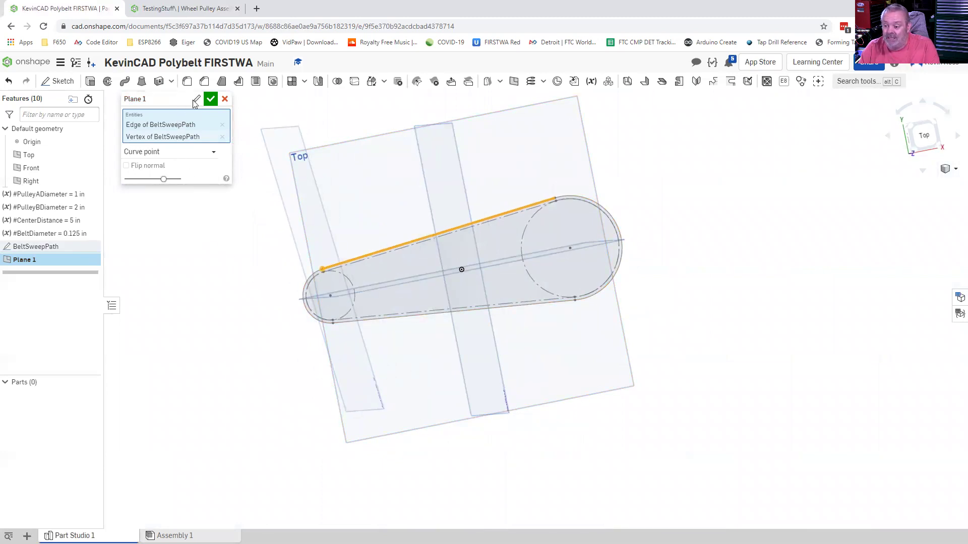
click(197, 101)
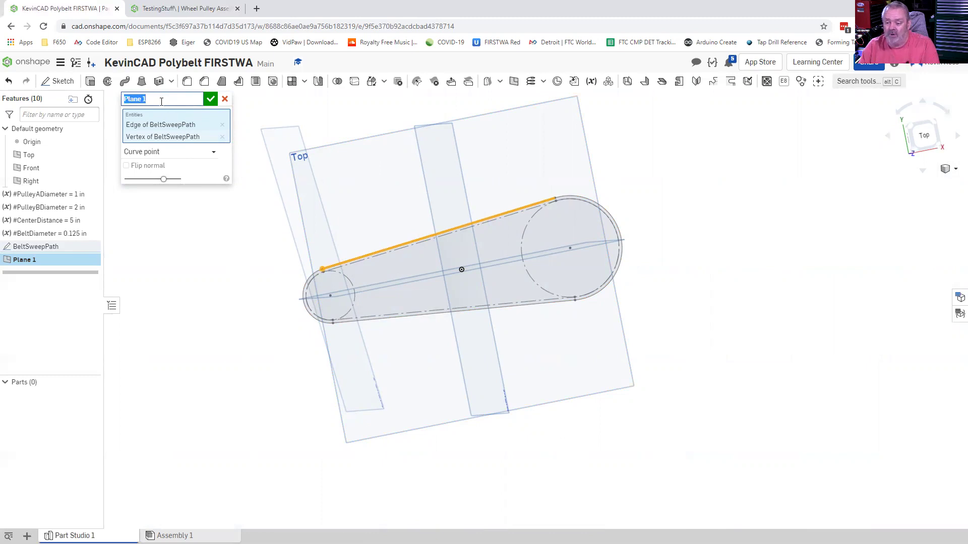
text(Belt)
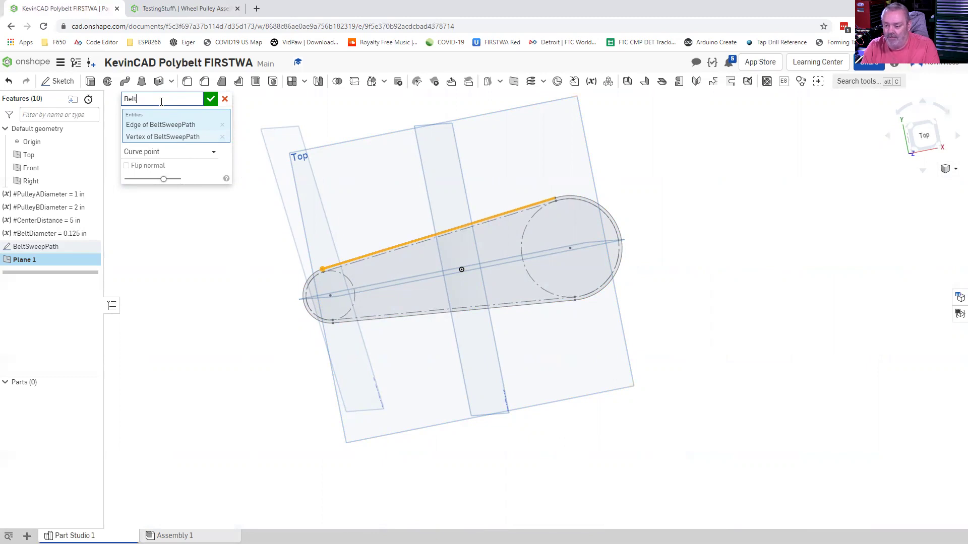
text(SketchPlaneForSweep)
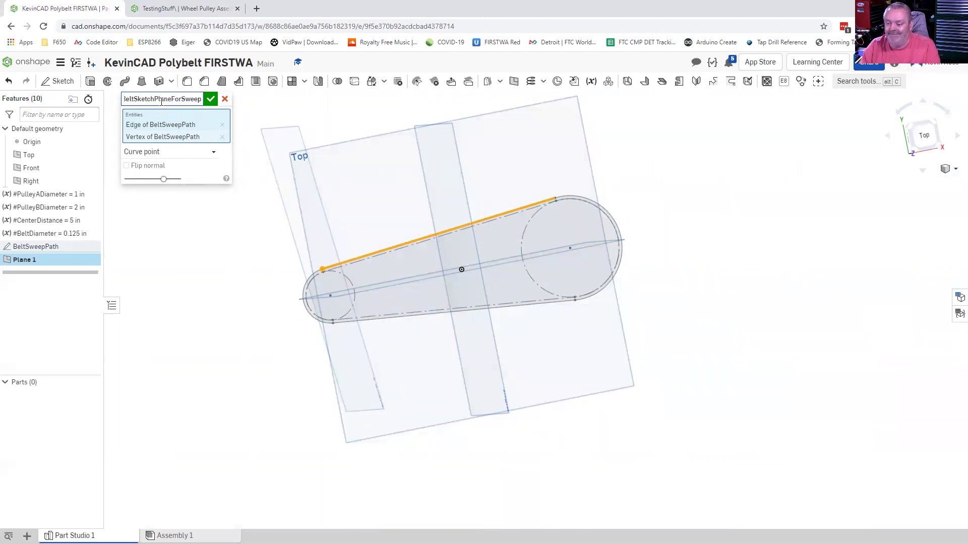
click(211, 101)
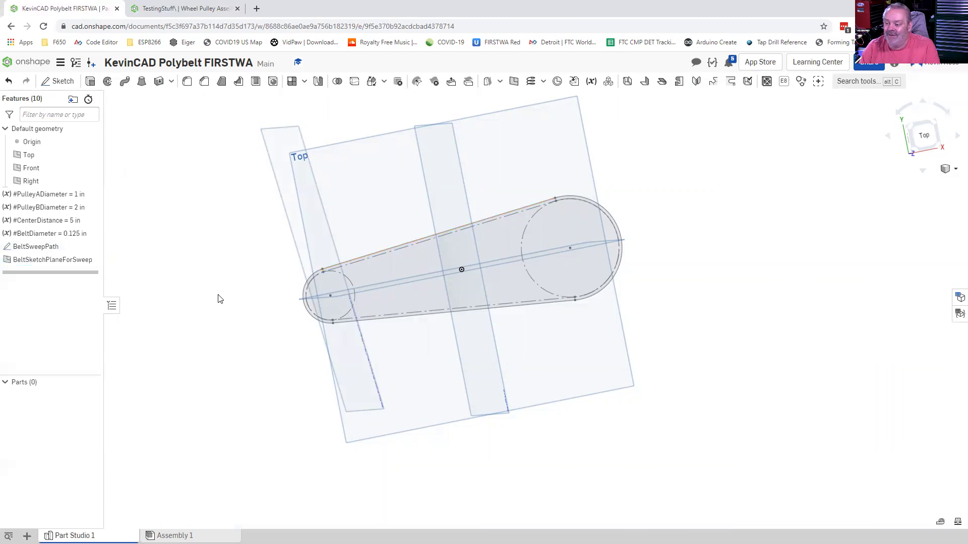
- Start a new sketch on the BeltSketchPlaneForSweep plane
mouse_move(210, 273)
right_down()
mouse_move(237, 267)
mouse_move(350, 322)
mouse_move(370, 388)
mouse_move(387, 402)
mouse_move(343, 345)
mouse_move(309, 339)
right_up()
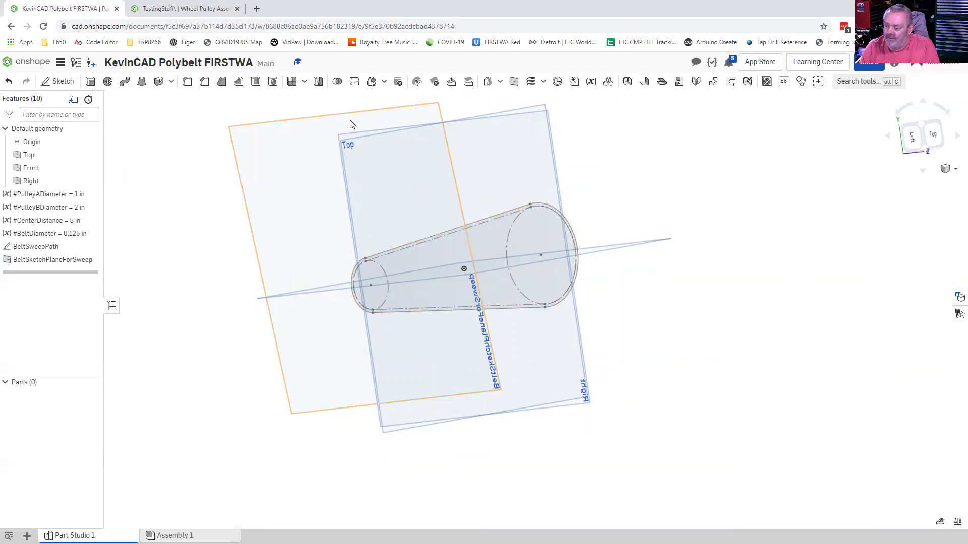
click(58, 81)
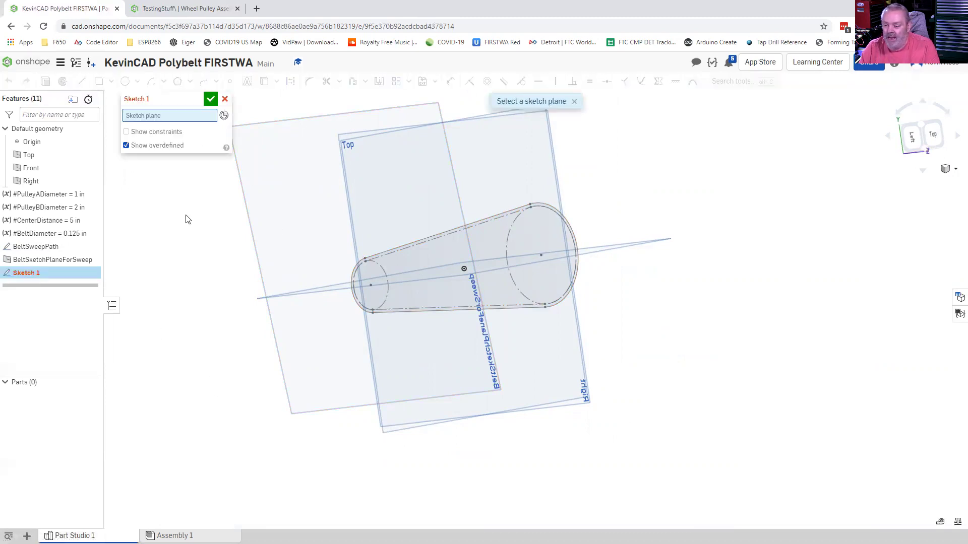
click(65, 259)
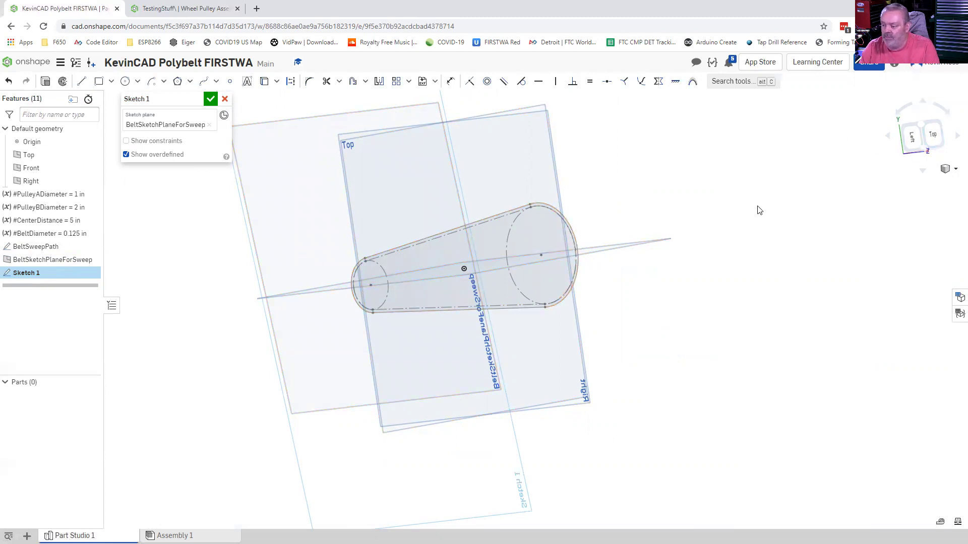
- Sketch a center point circle about 0.184 in across on the outer line's endpoint near the small pulley
right_click(54, 259)
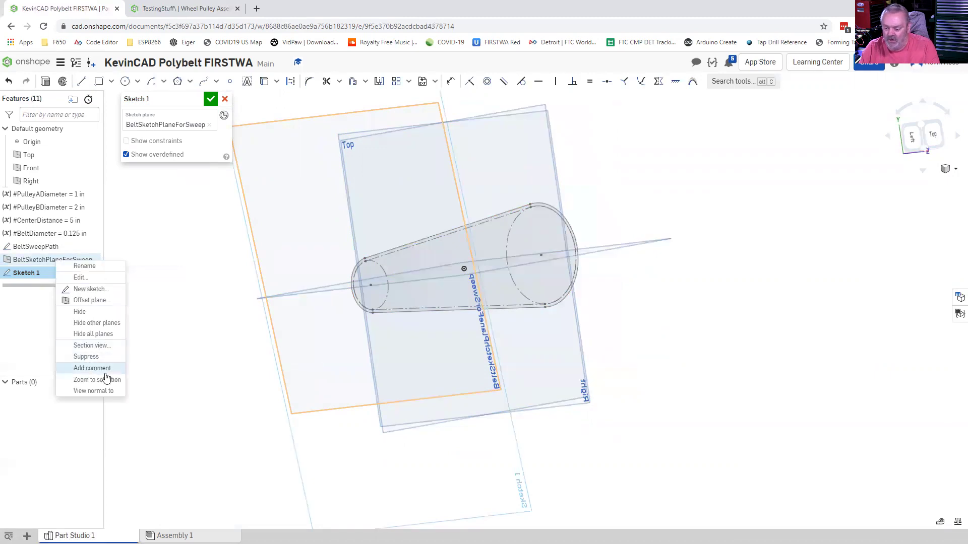
click(100, 391)
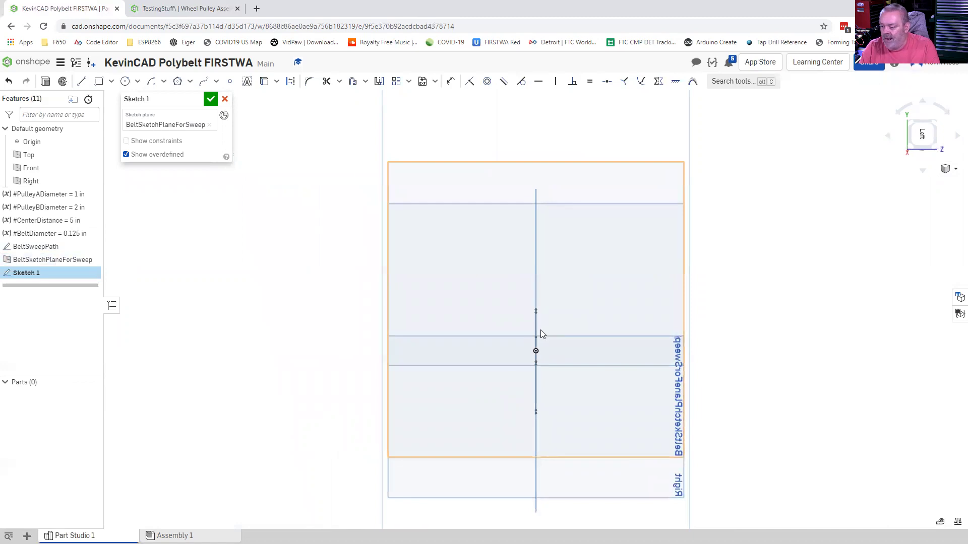
scroll(546, 323, up, 5)
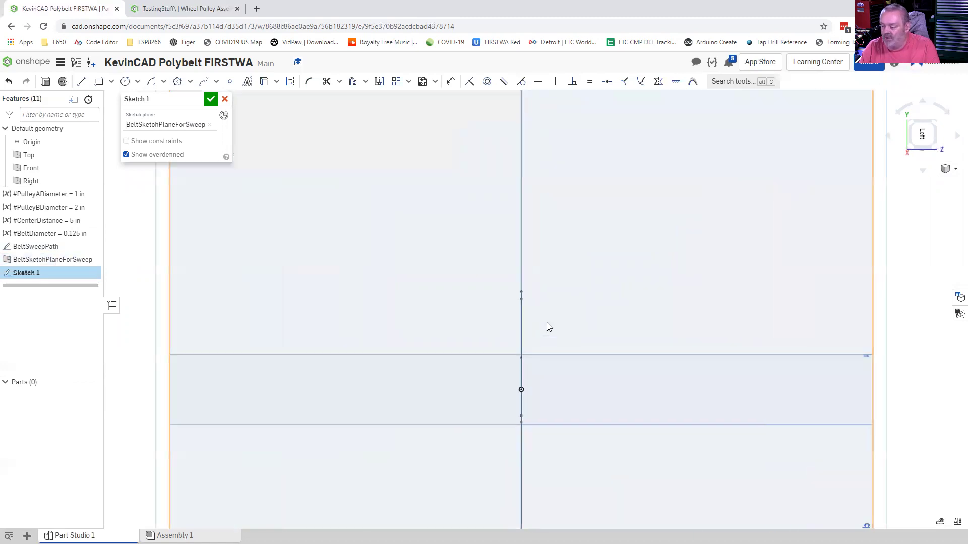
scroll(548, 327, up, 1)
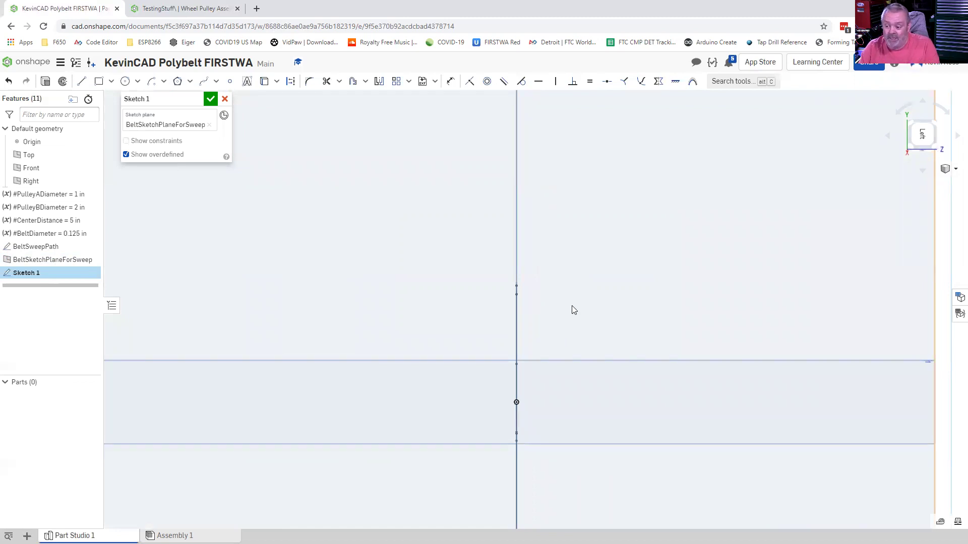
right_drag(577, 304, 568, 308)
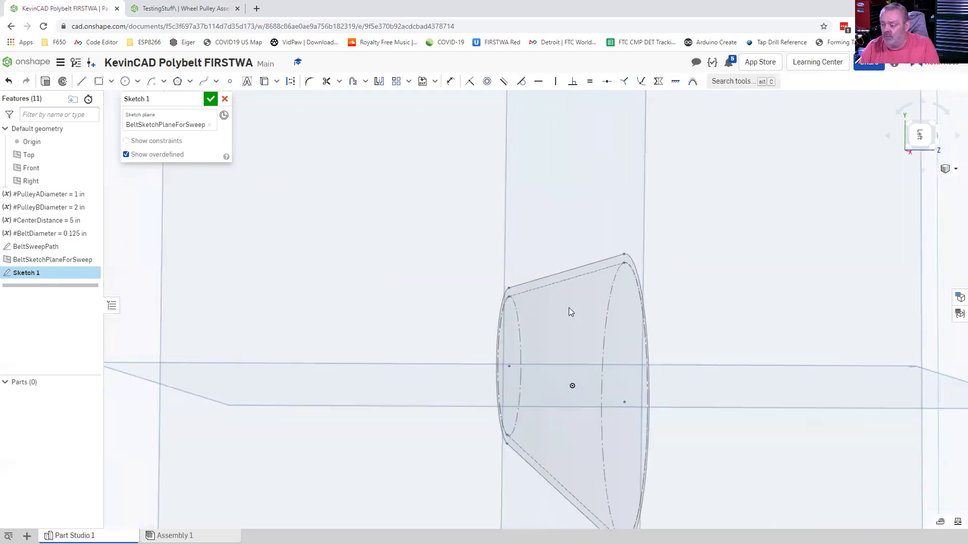
scroll(511, 290, up, 5)
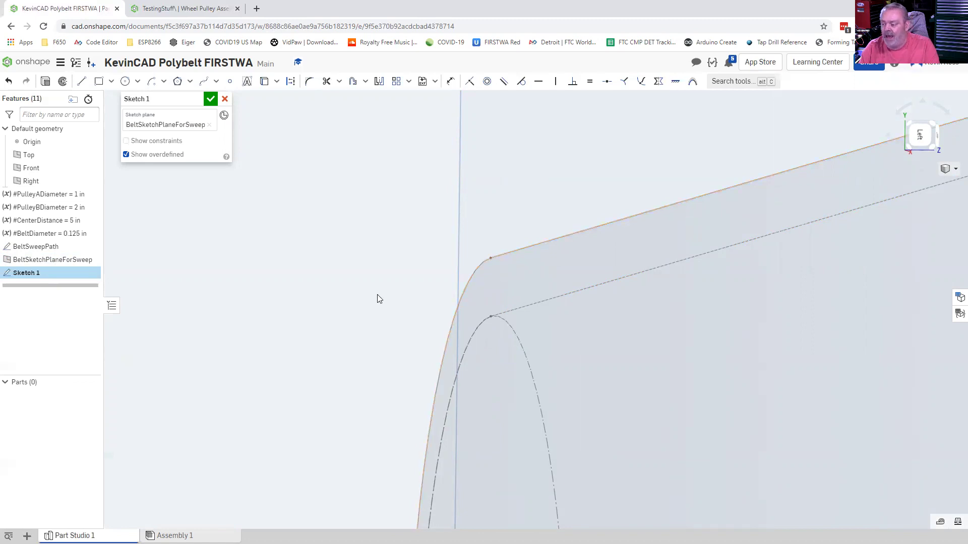
key(n)
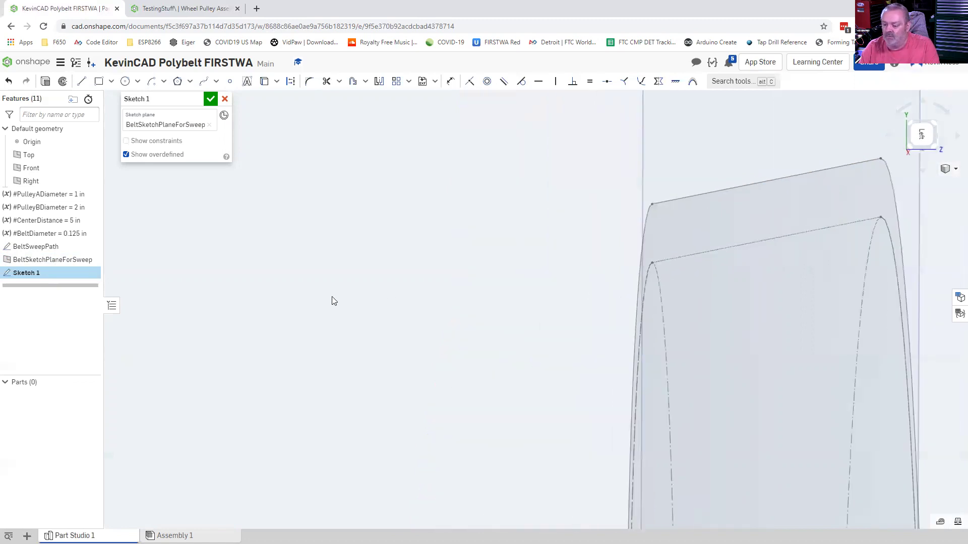
click(125, 81)
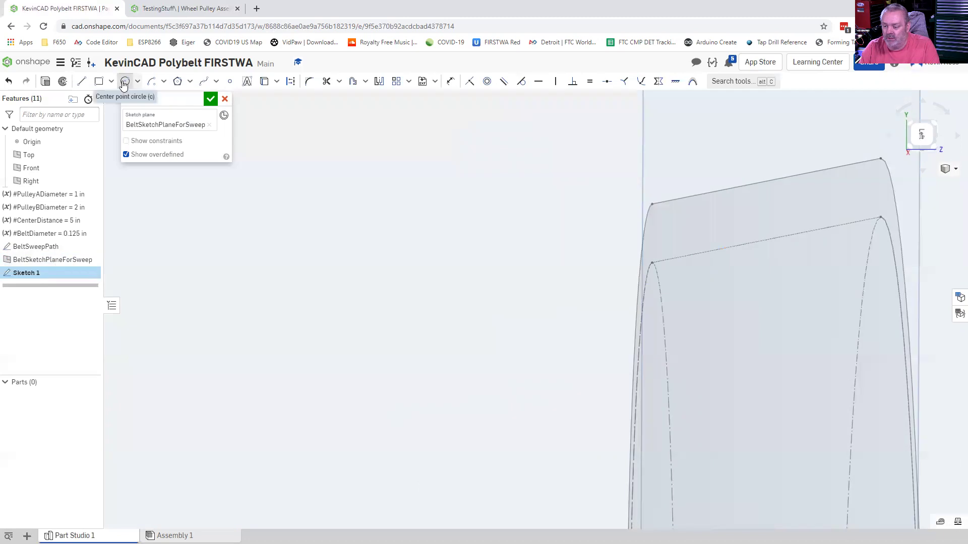
click(651, 204)
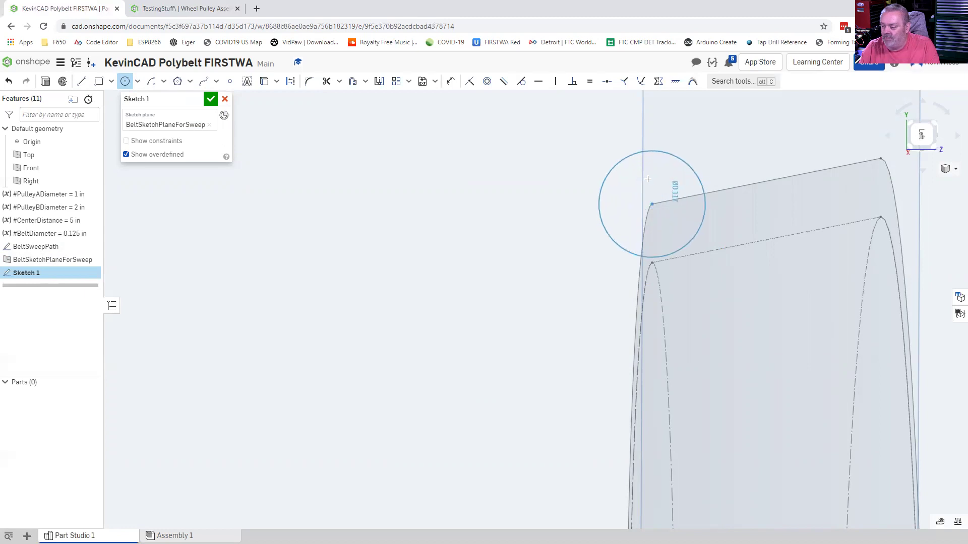
click(566, 205)
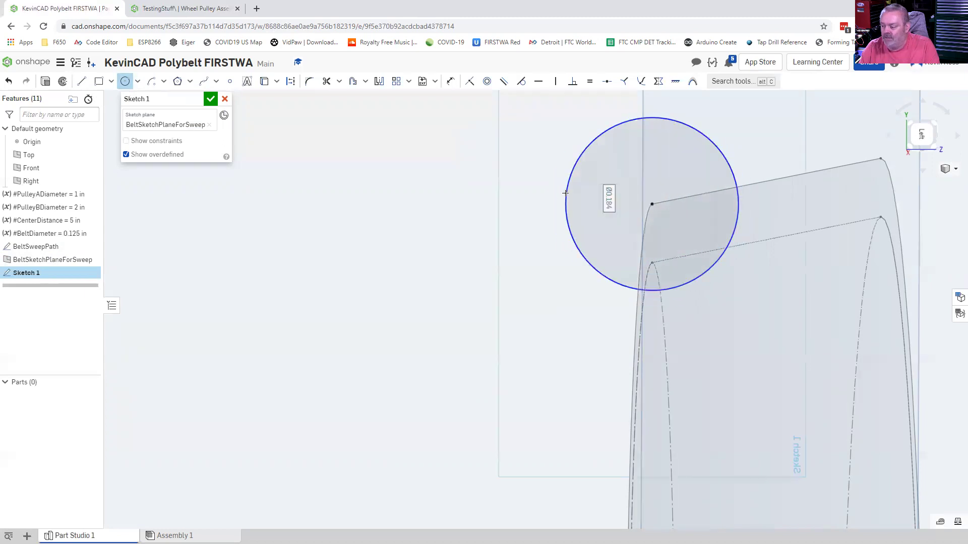
- Set the circle's diameter to the #BeltDiameter variable and finish the sketch
scroll(772, 264, up, 1)
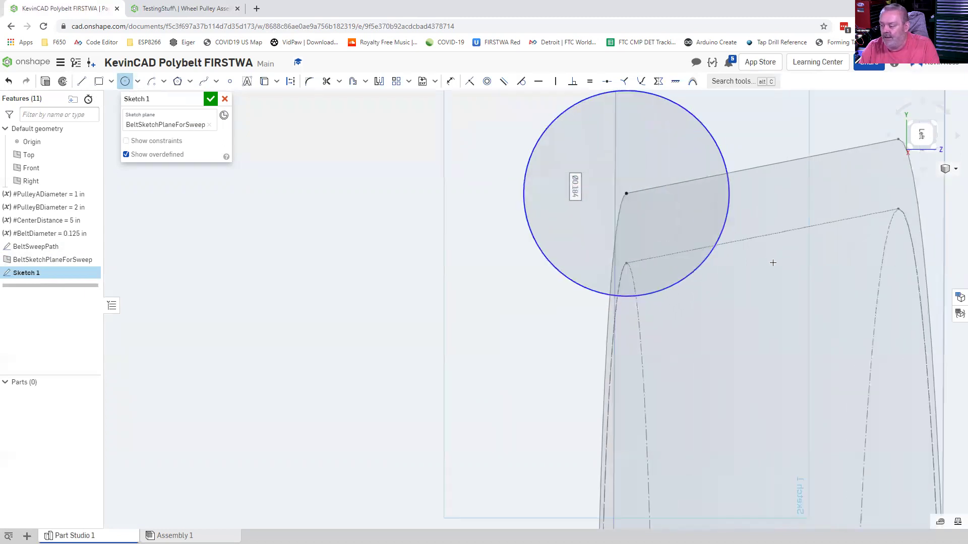
scroll(785, 210, down, 2)
scroll(797, 151, up, 2)
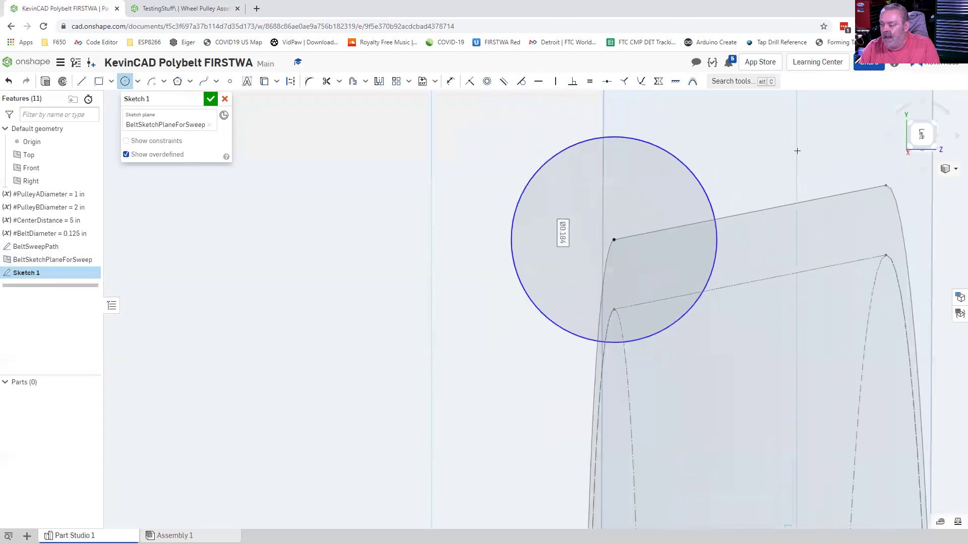
double_click(565, 247)
text(1)
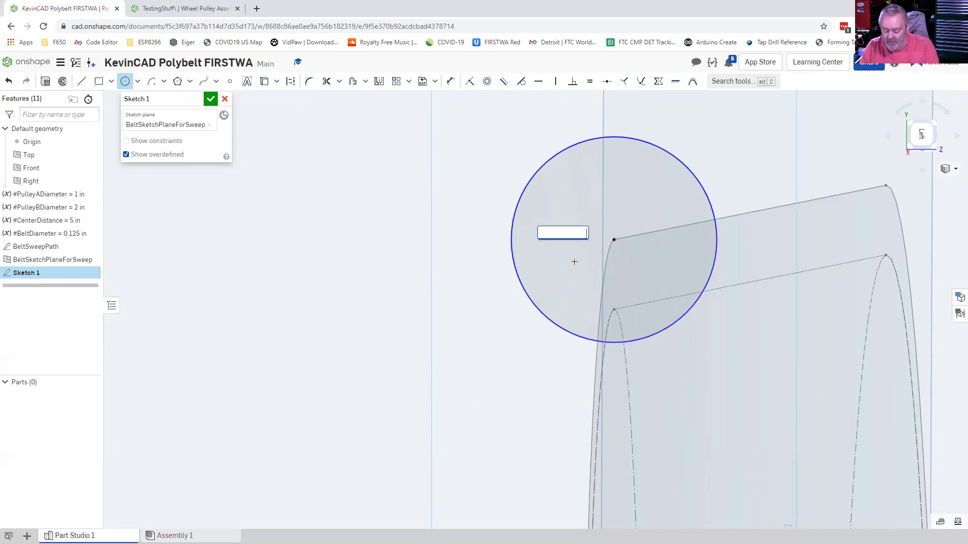
text(#)
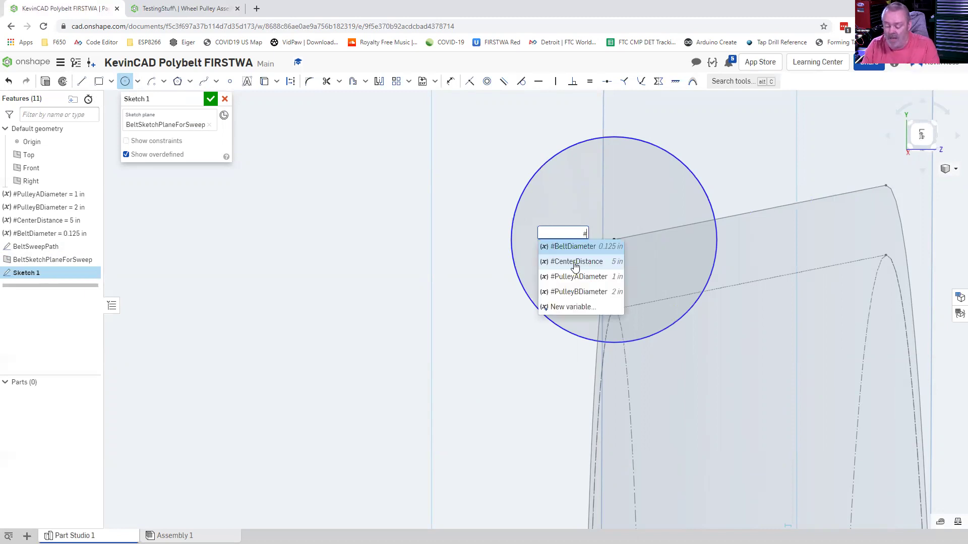
key(BackSpace)
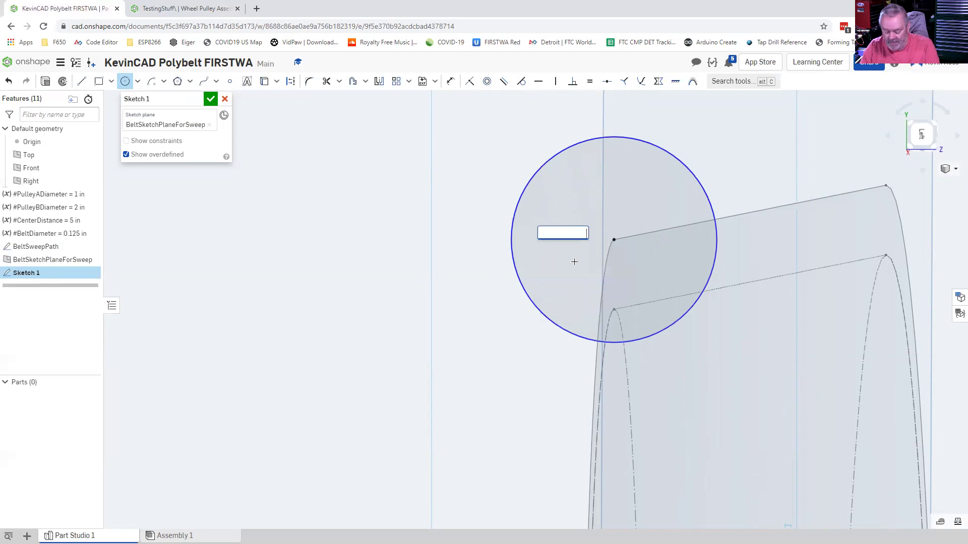
text(#)
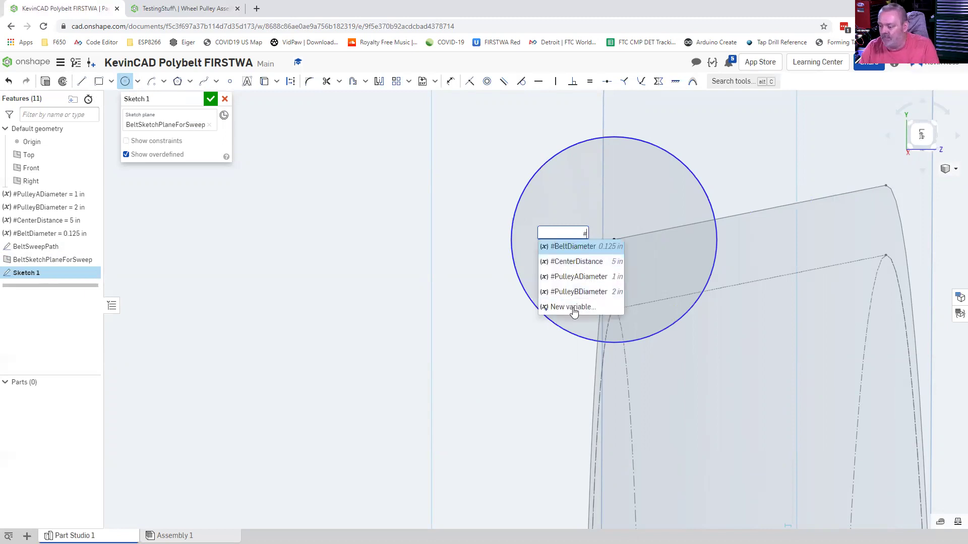
click(568, 246)
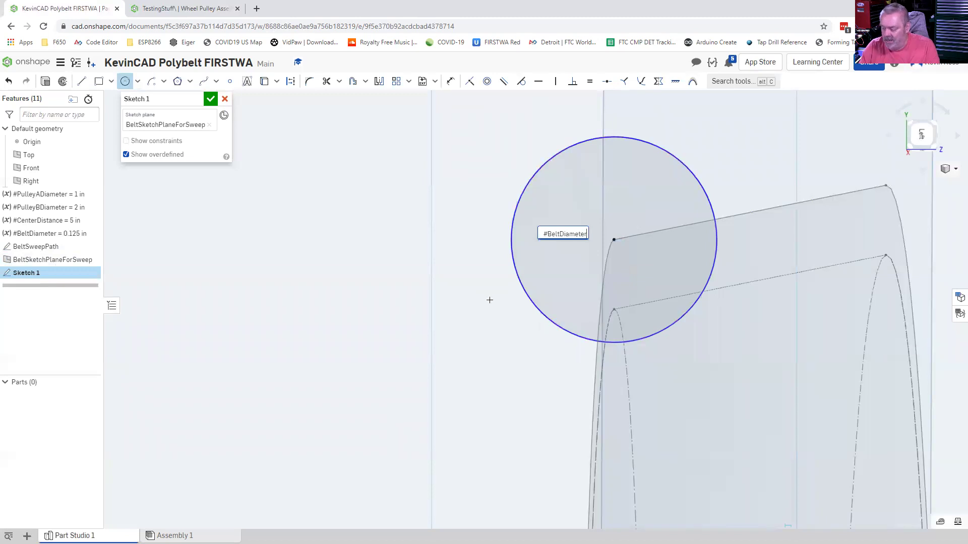
key(Return)
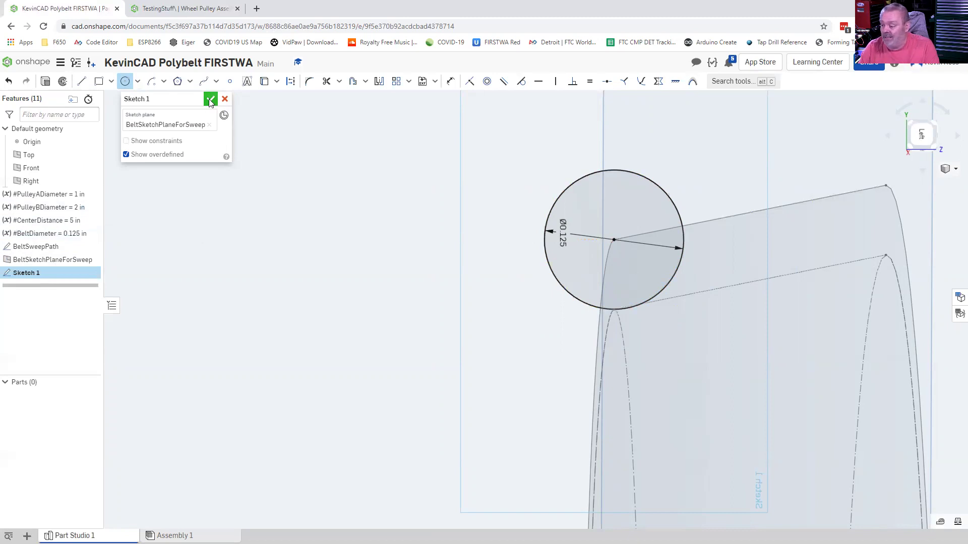
click(211, 100)
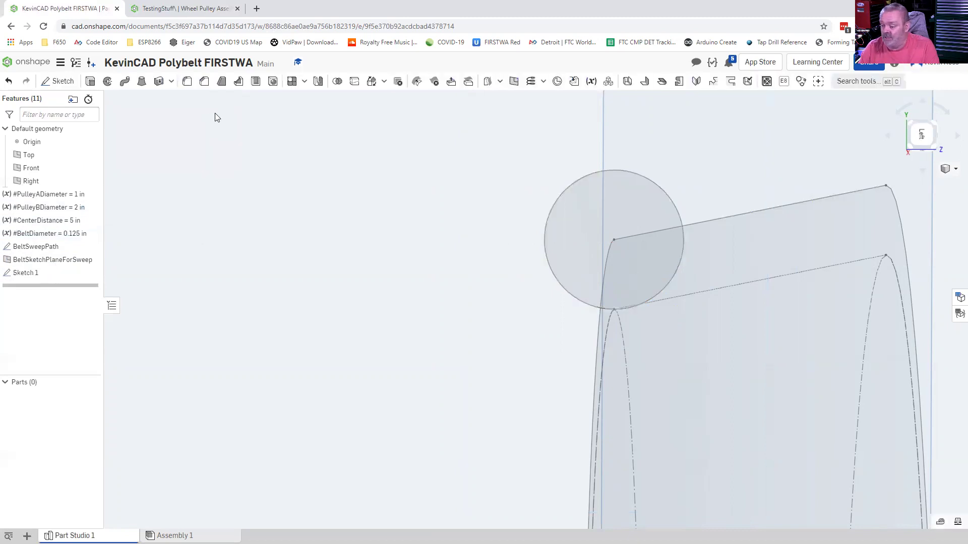
- Rename the belt circle sketch as BeltDiameterSketch
right_click(27, 274)
click(48, 281)
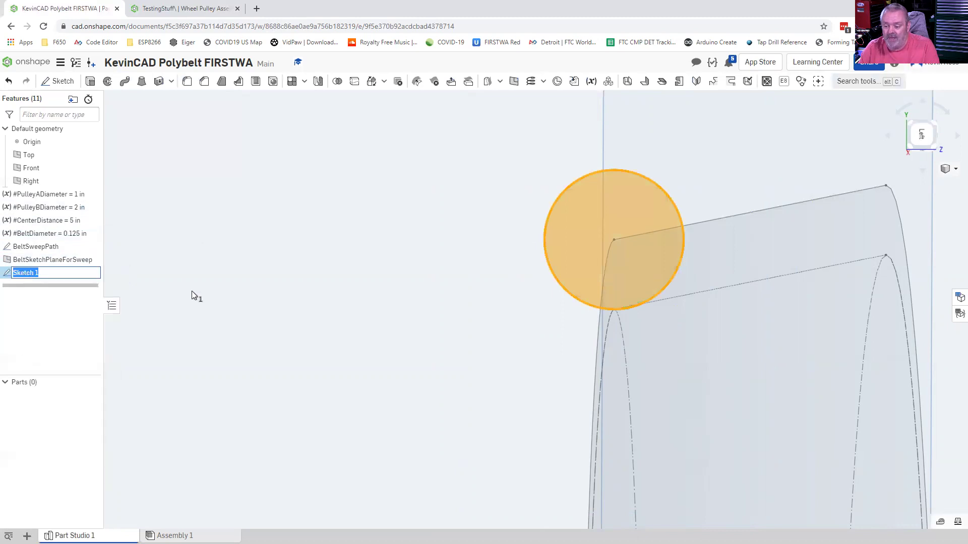
text(BeltDiamete)
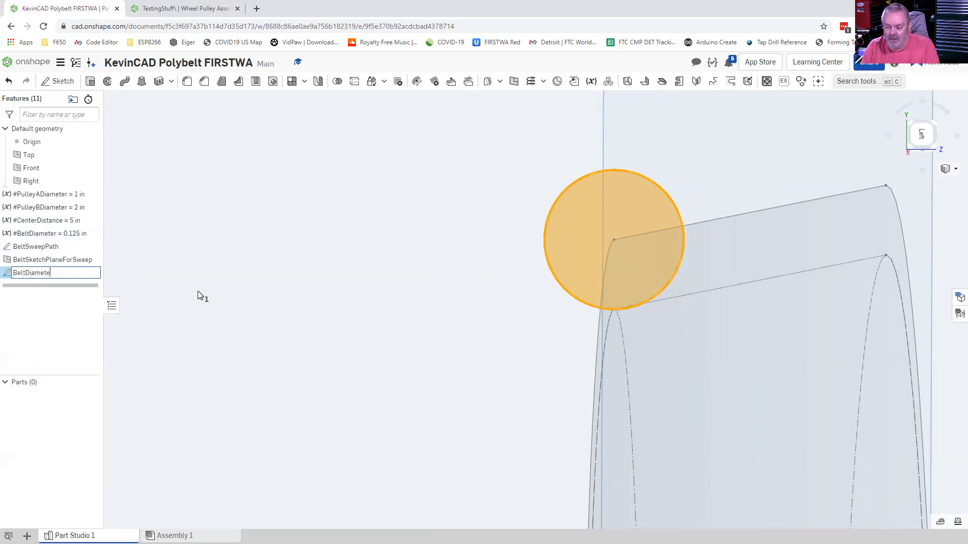
text(rSketch)
key(Return)
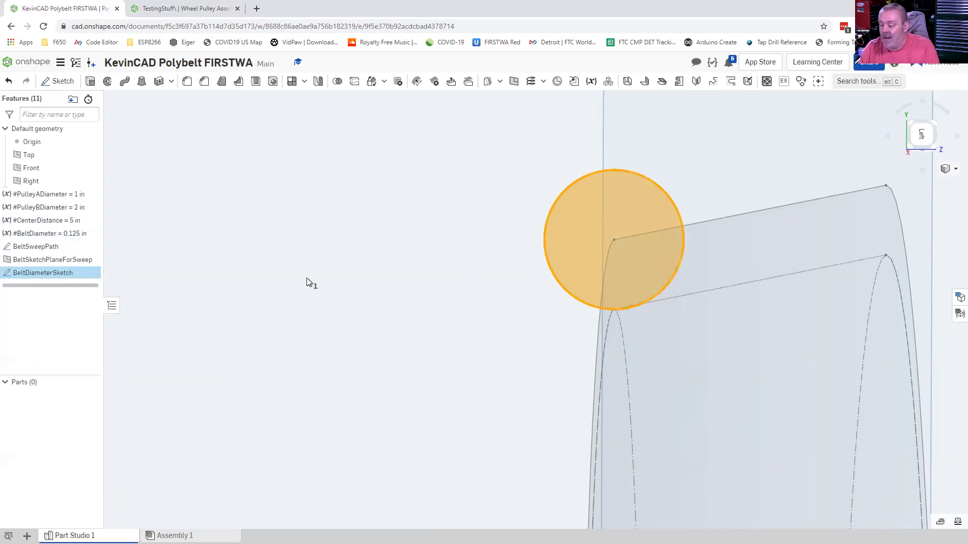
- Start a new solid sweep with the circular face of BeltDiameterSketch as its profile
scroll(288, 274, down, 3)
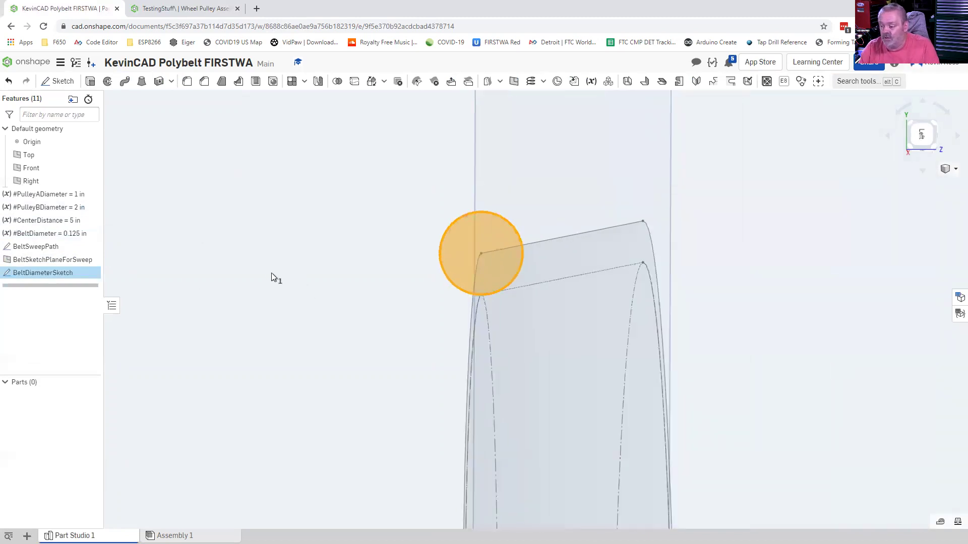
scroll(272, 275, down, 3)
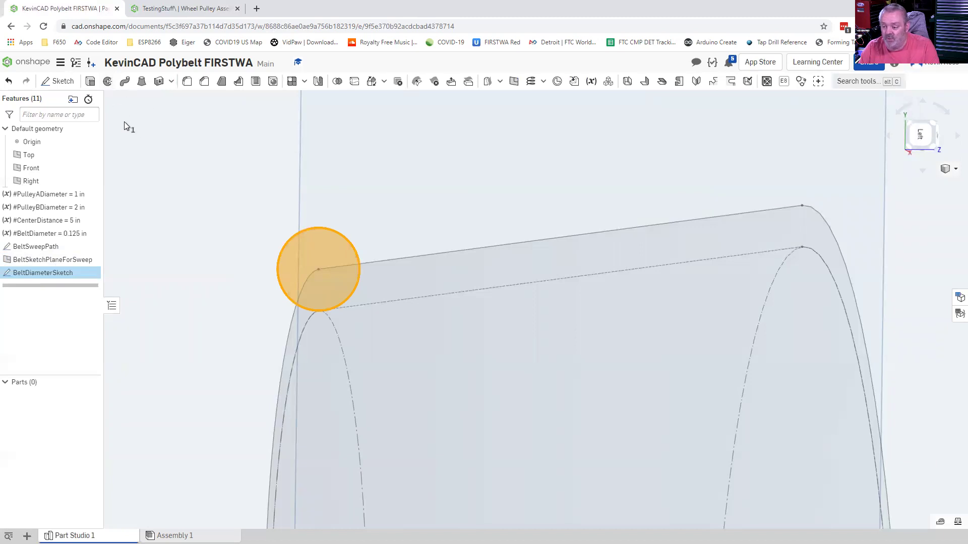
click(123, 83)
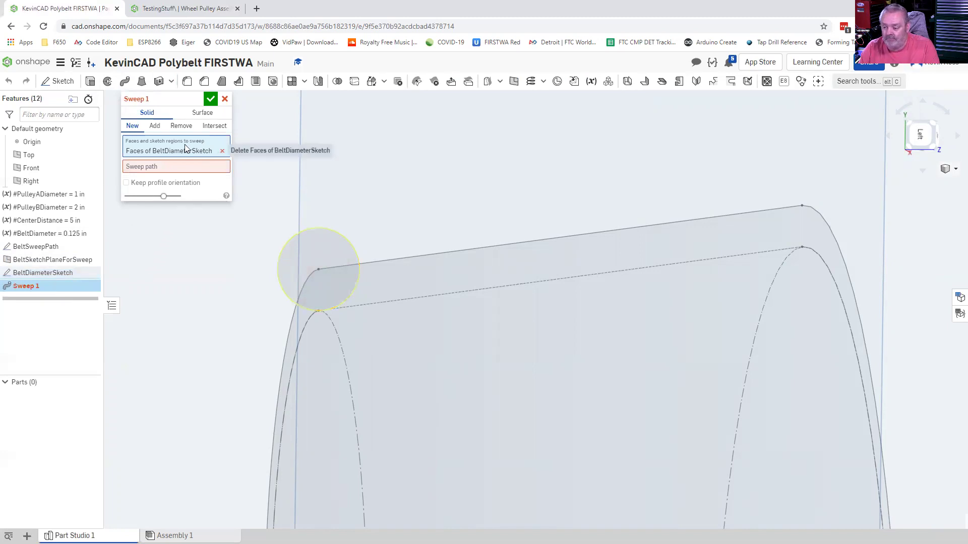
click(222, 151)
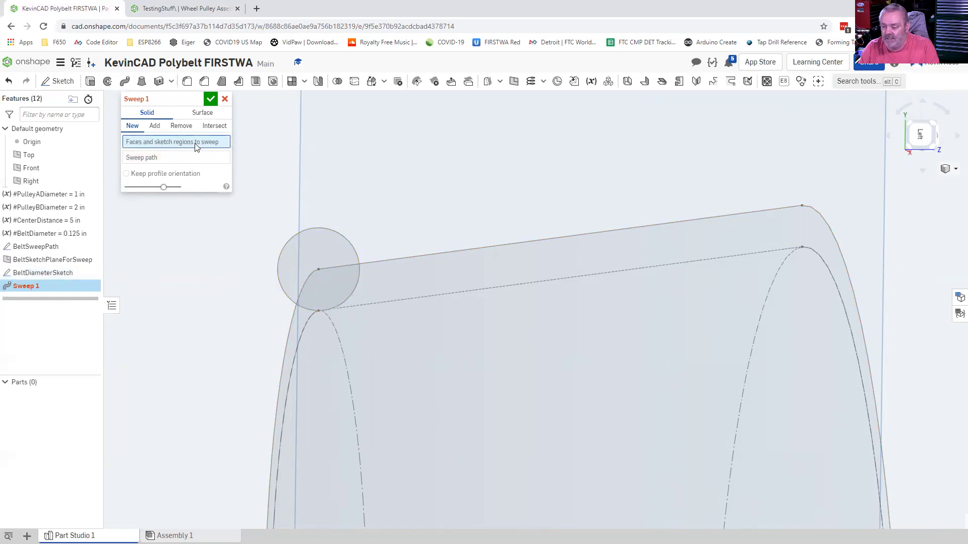
click(48, 273)
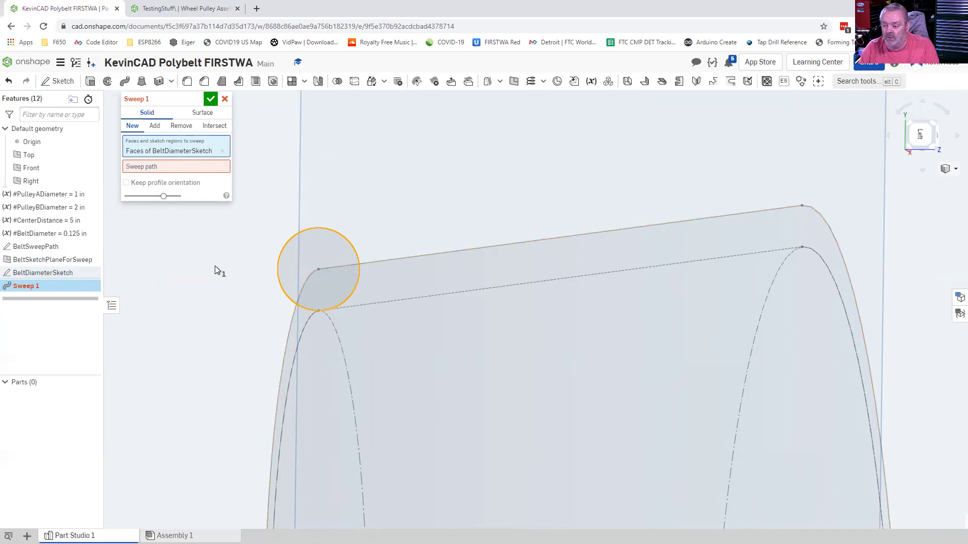
- Set the sweep path to the two outer straight lines and two outer arcs of BeltSweepPath and finish the sweep
click(171, 167)
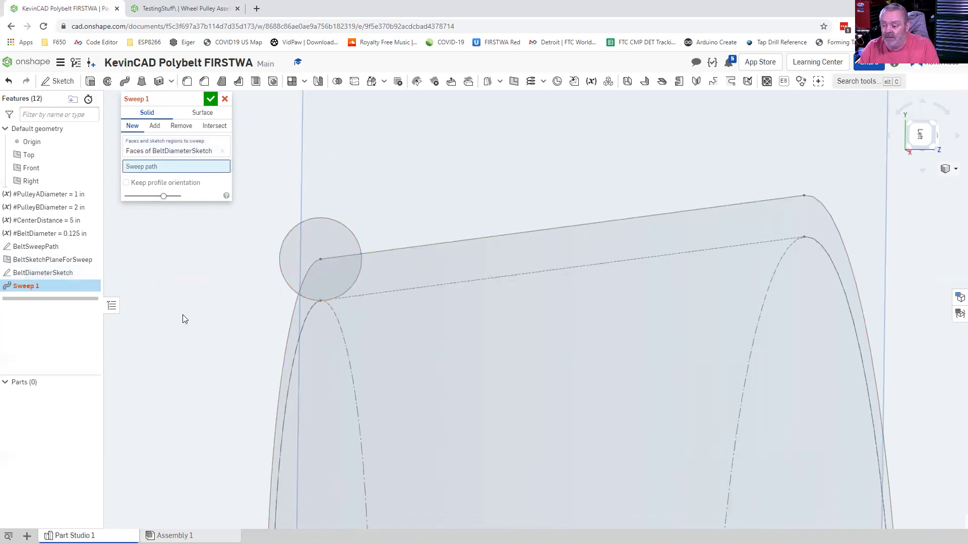
scroll(162, 261, down, 5)
right_drag(220, 306, 154, 309)
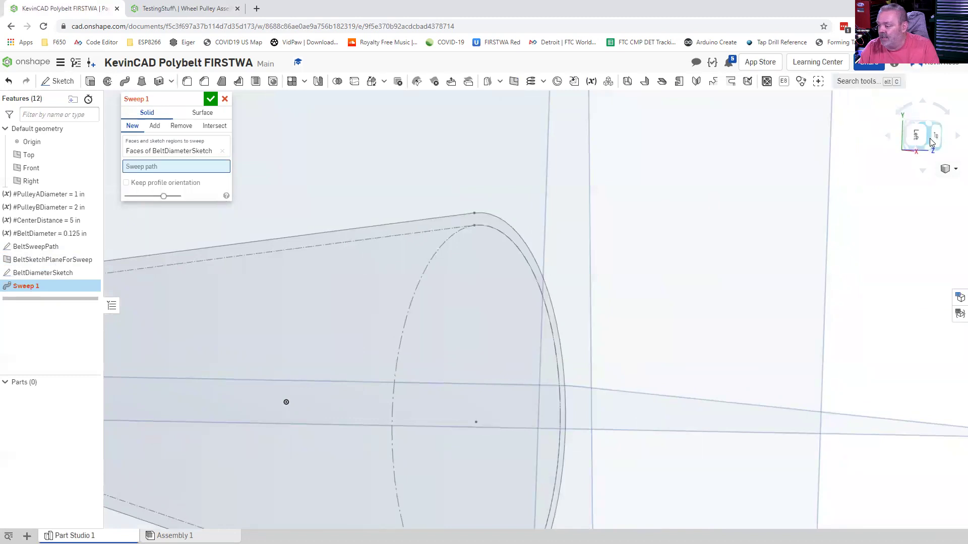
scroll(619, 338, down, 5)
right_drag(595, 338, 542, 342)
scroll(582, 340, up, 2)
scroll(656, 340, up, 1)
scroll(698, 347, down, 3)
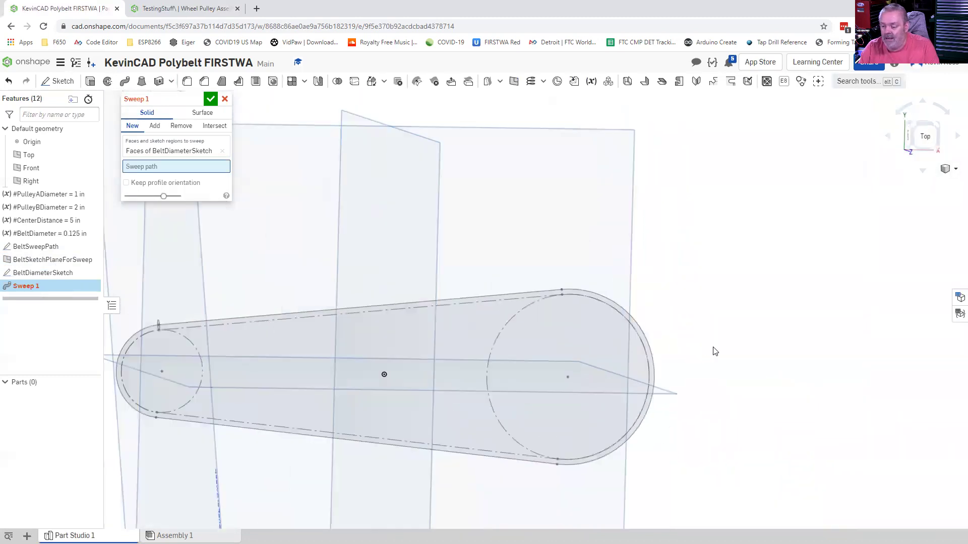
scroll(713, 350, up, 1)
scroll(678, 362, down, 1)
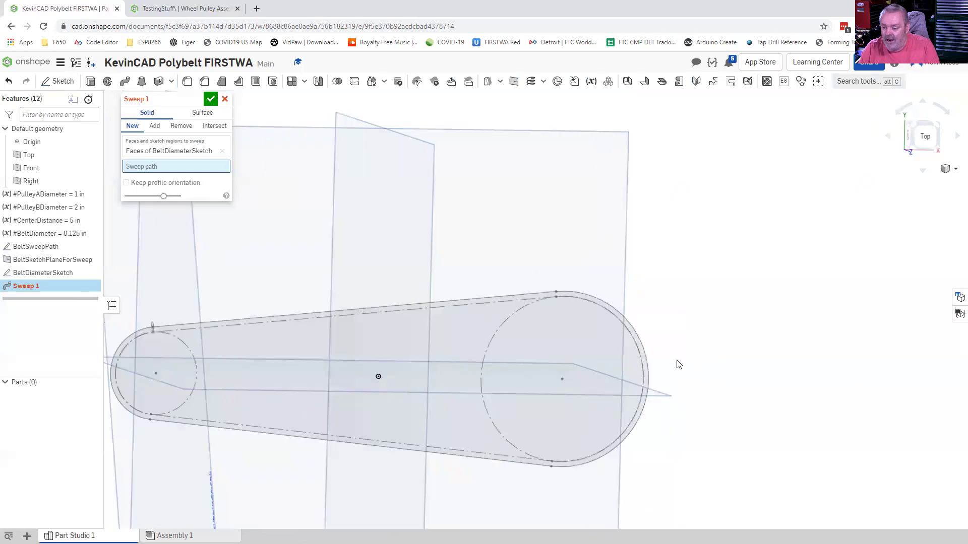
click(258, 316)
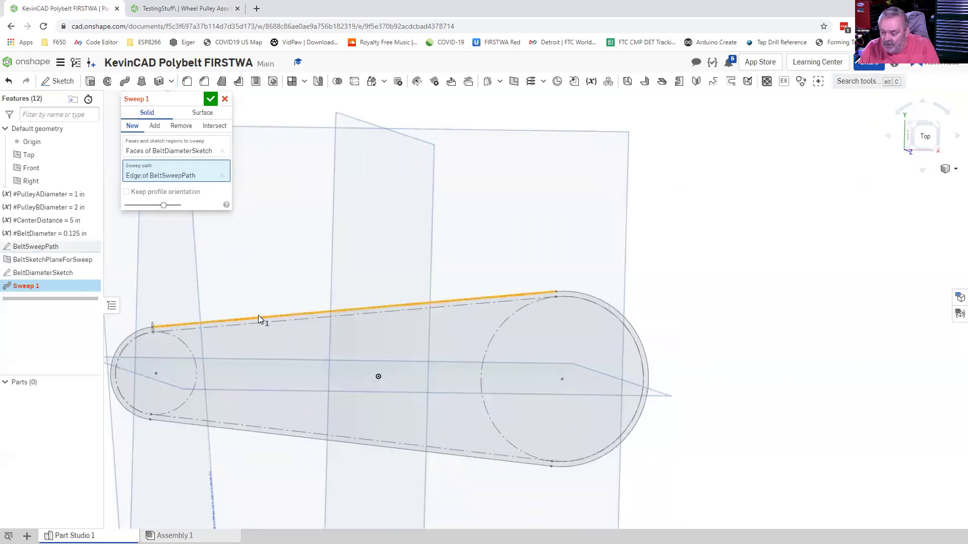
click(574, 292)
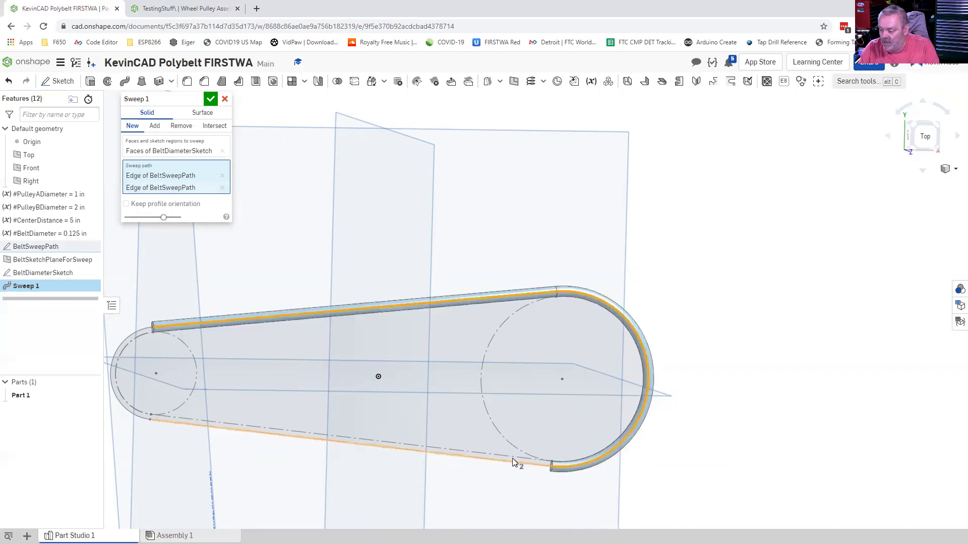
click(511, 461)
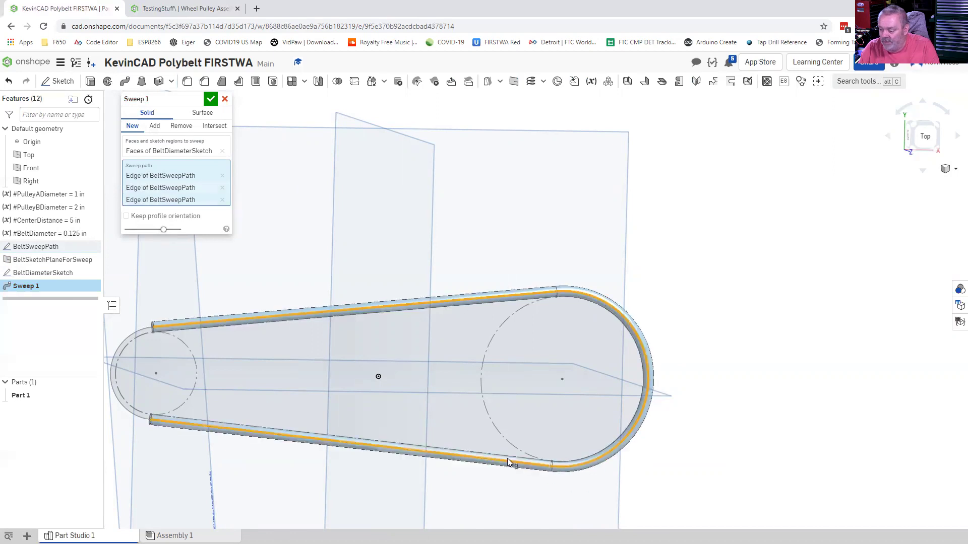
click(126, 410)
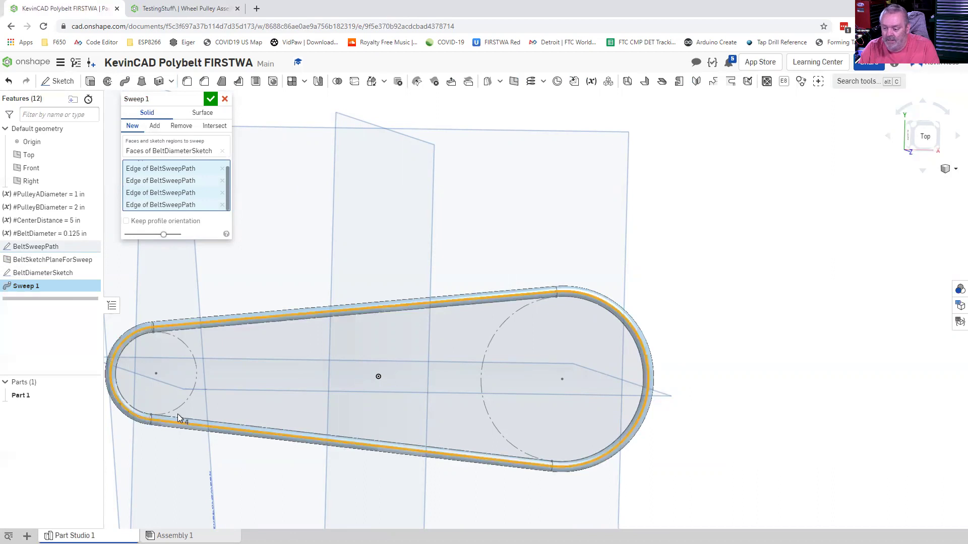
click(210, 99)
right_drag(411, 415, 554, 443)
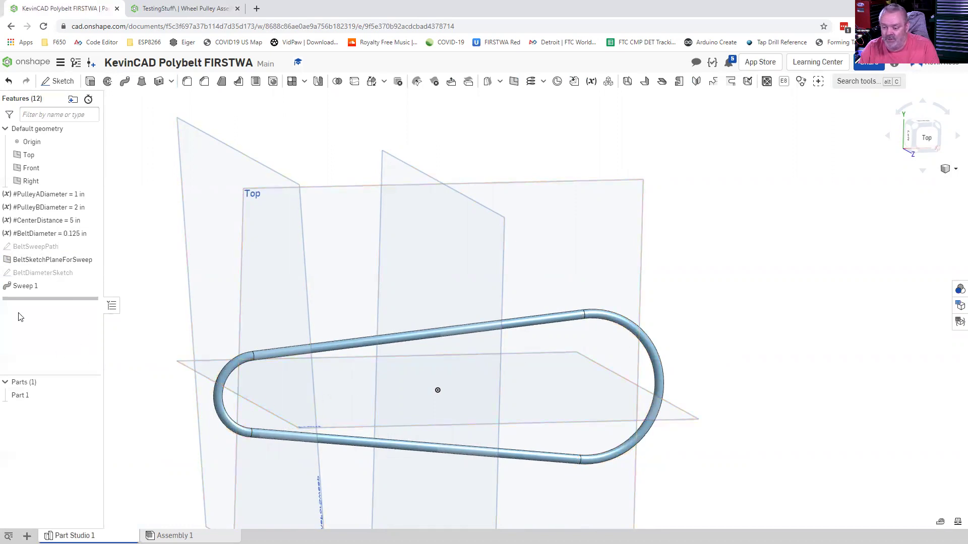
- Rename the belt's sweep feature as BeltSweep
click(23, 287)
right_click(24, 287)
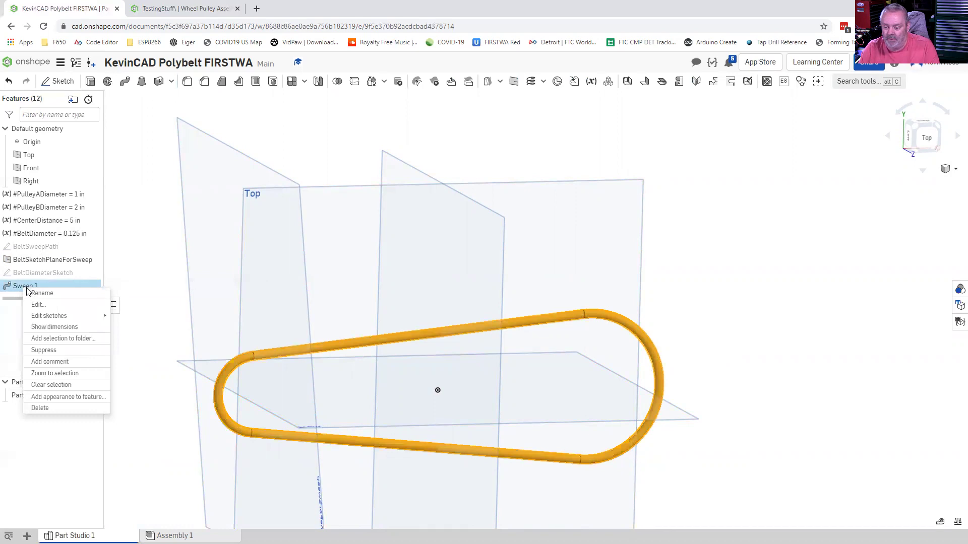
click(35, 294)
text(BeltSw)
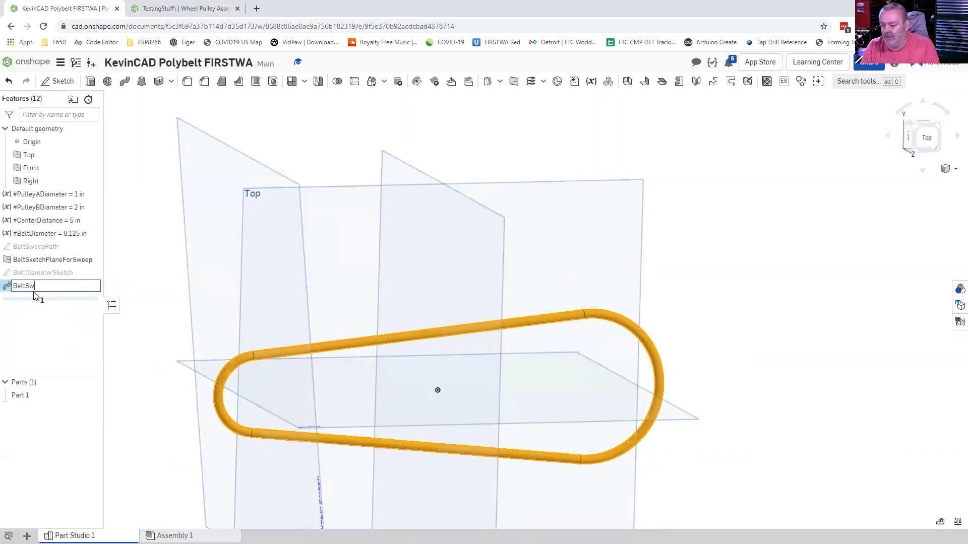
text(eep)
key(Return)
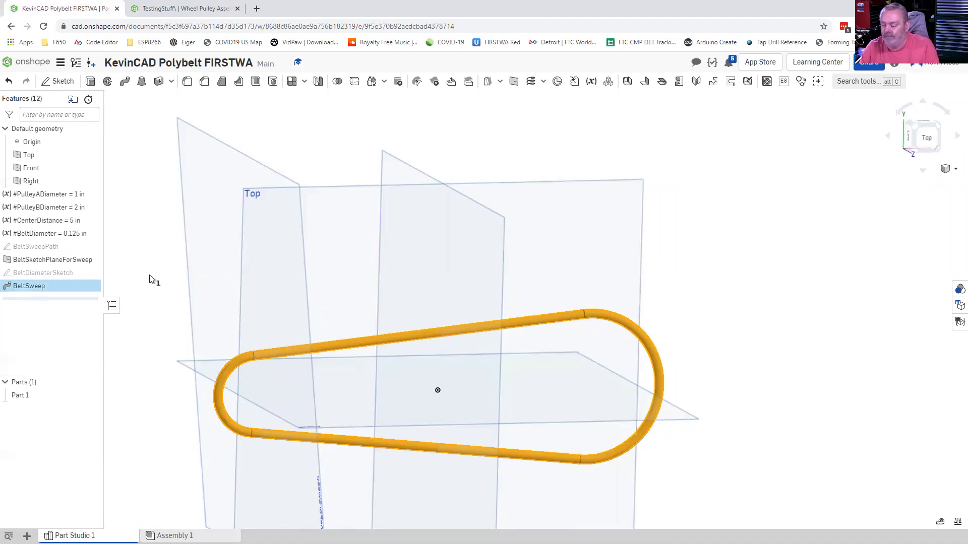
click(758, 394)
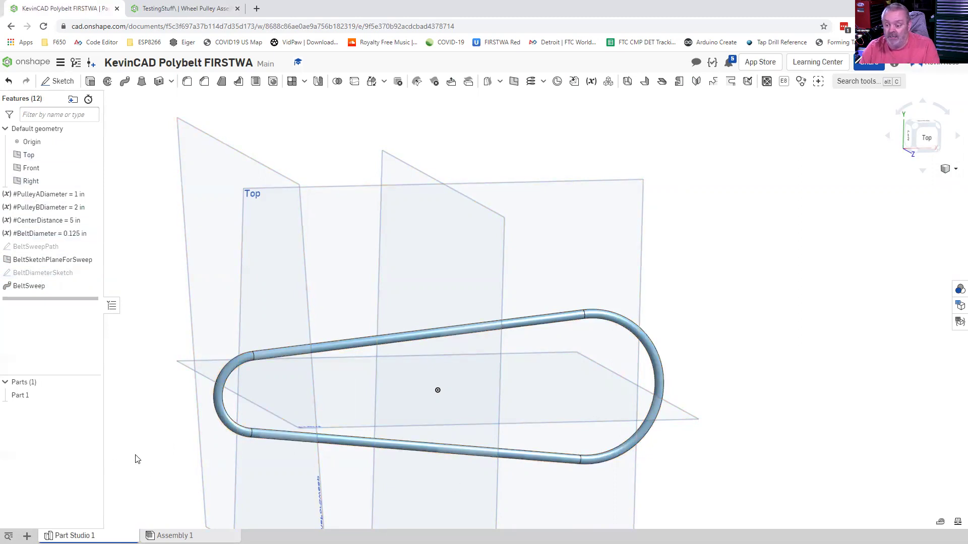
- Rename the swept belt part as Polybelt
click(21, 397)
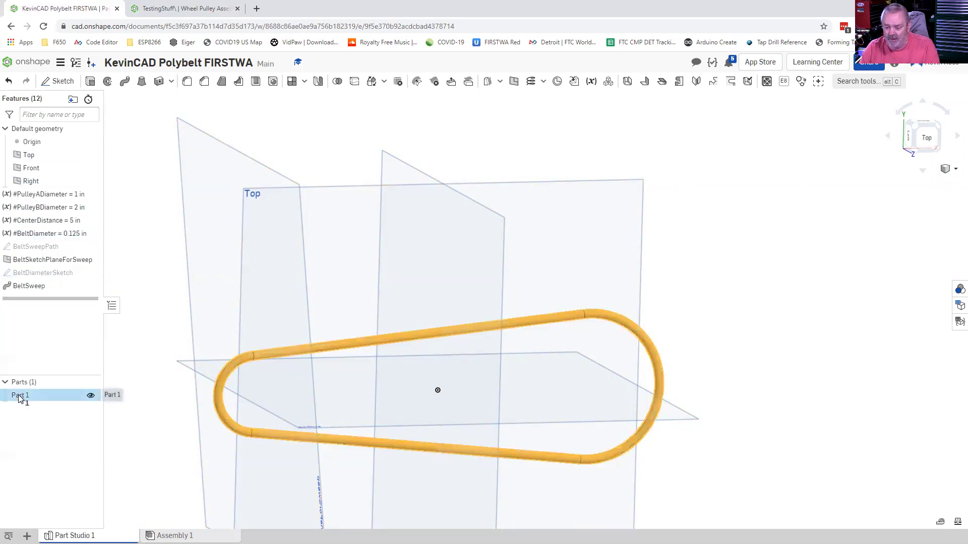
right_click(20, 398)
click(38, 402)
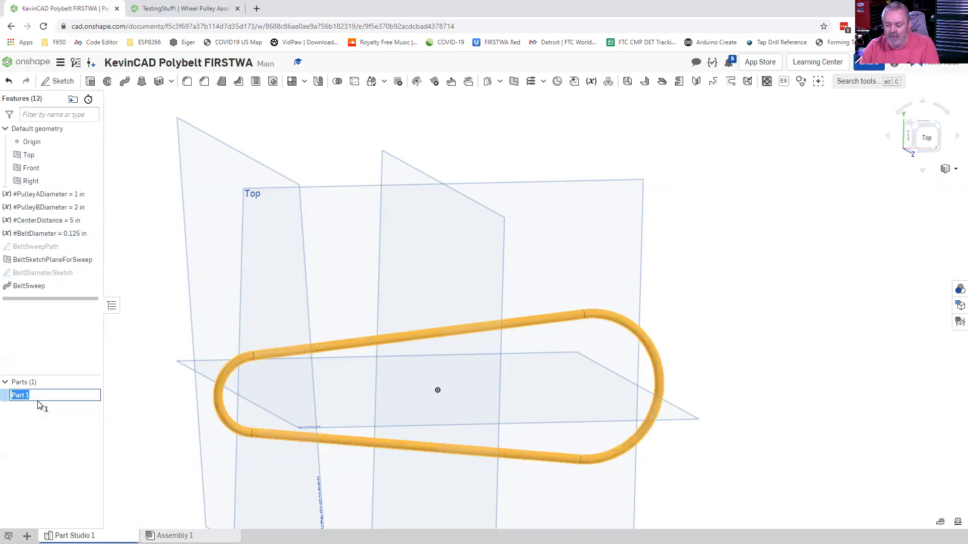
text(Polybelt)
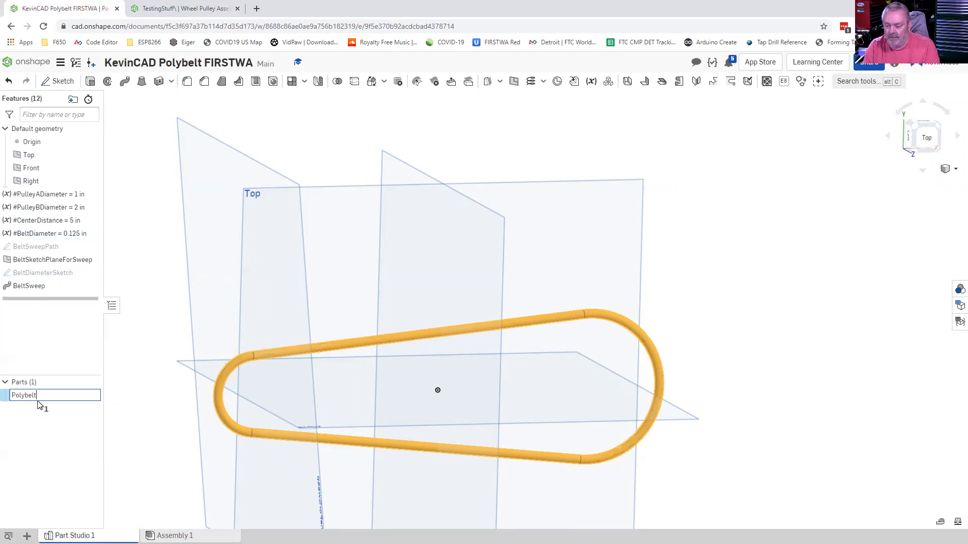
key(Return)
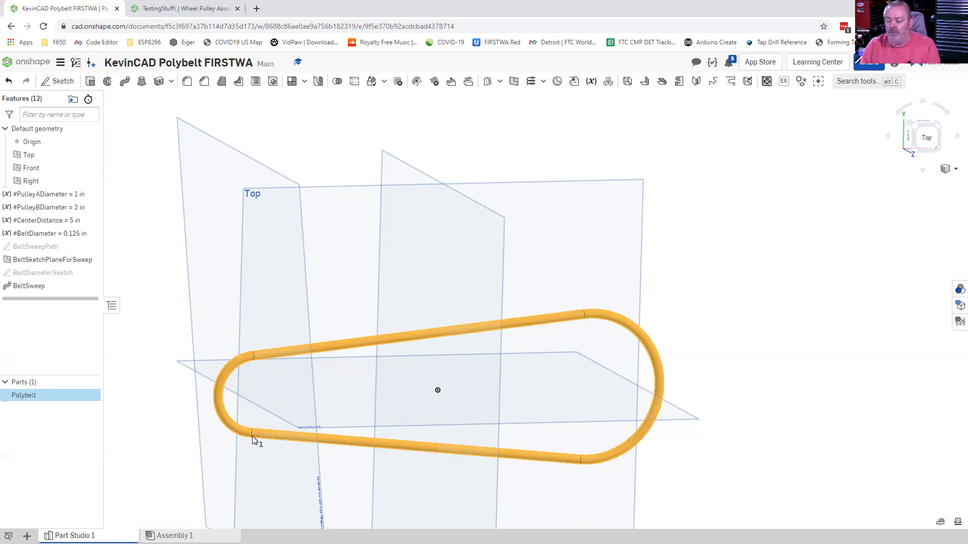
- Assign Polyurethane from the Onshape Material Library to the Polybelt part
right_click(34, 399)
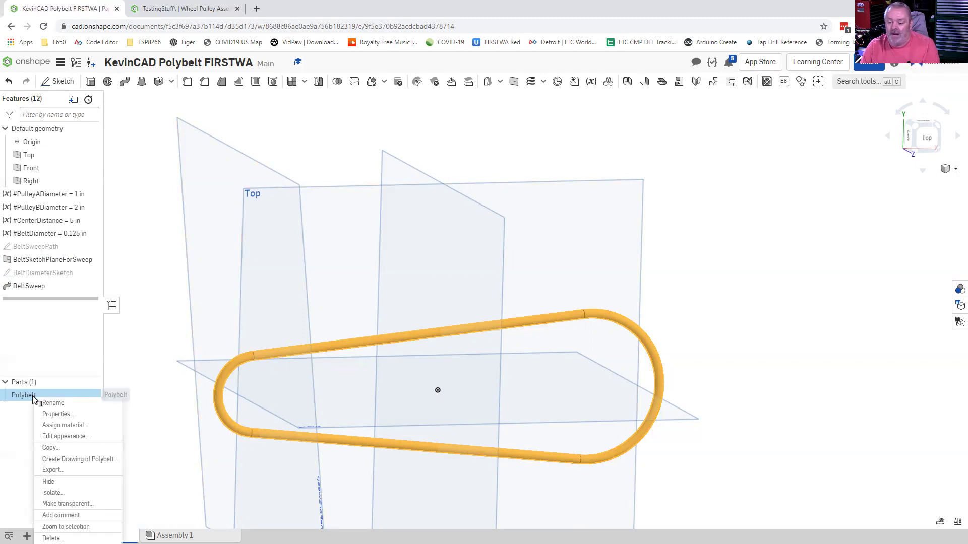
click(85, 426)
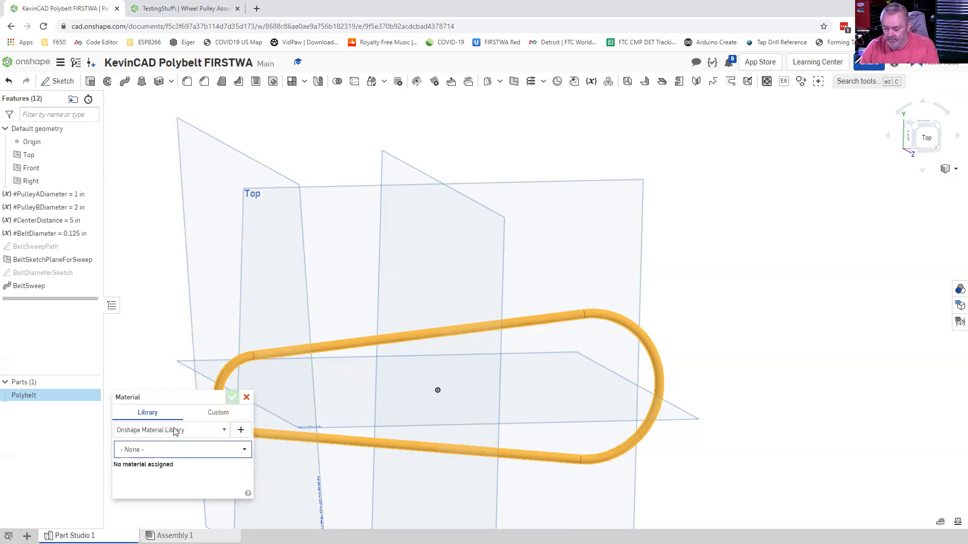
drag(178, 400, 217, 269)
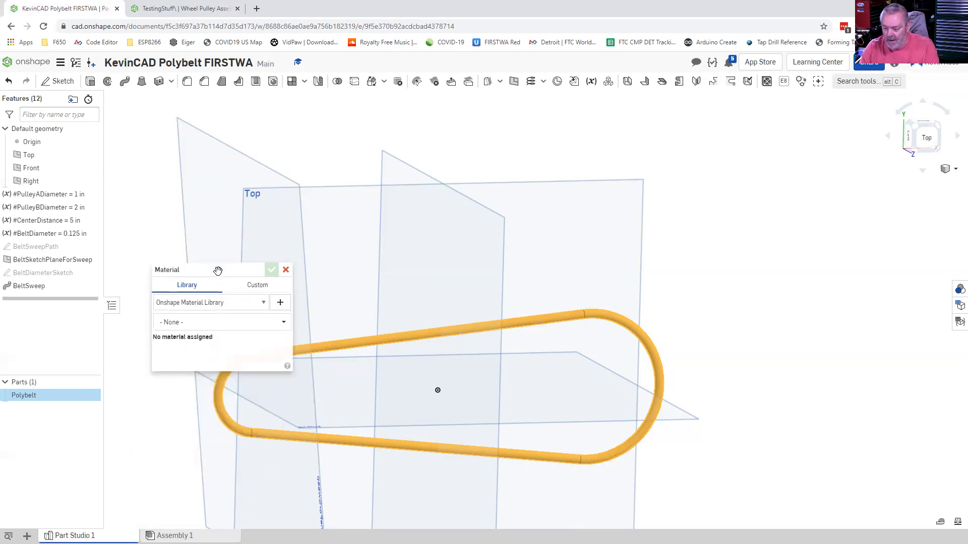
click(184, 320)
text(Pol)
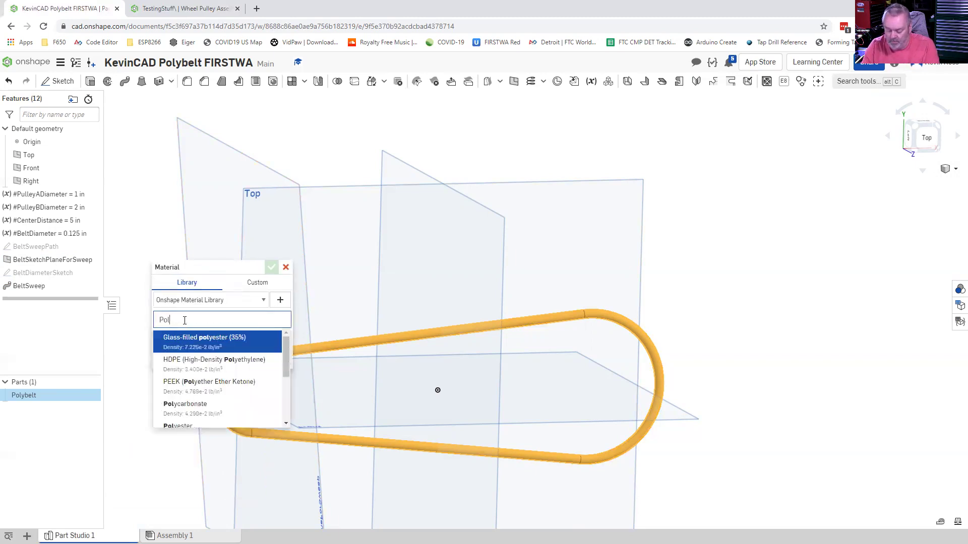
text(yue)
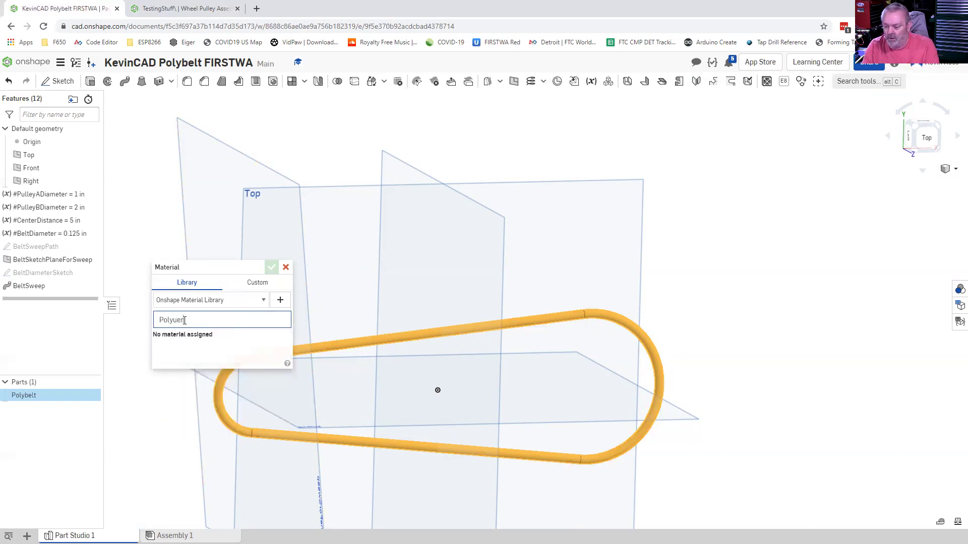
key(BackSpace)
text(r)
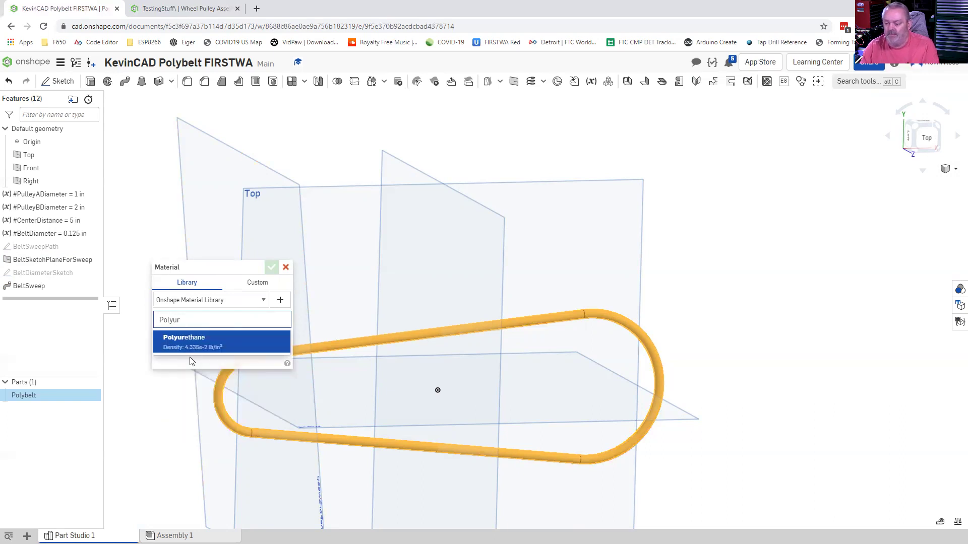
click(194, 342)
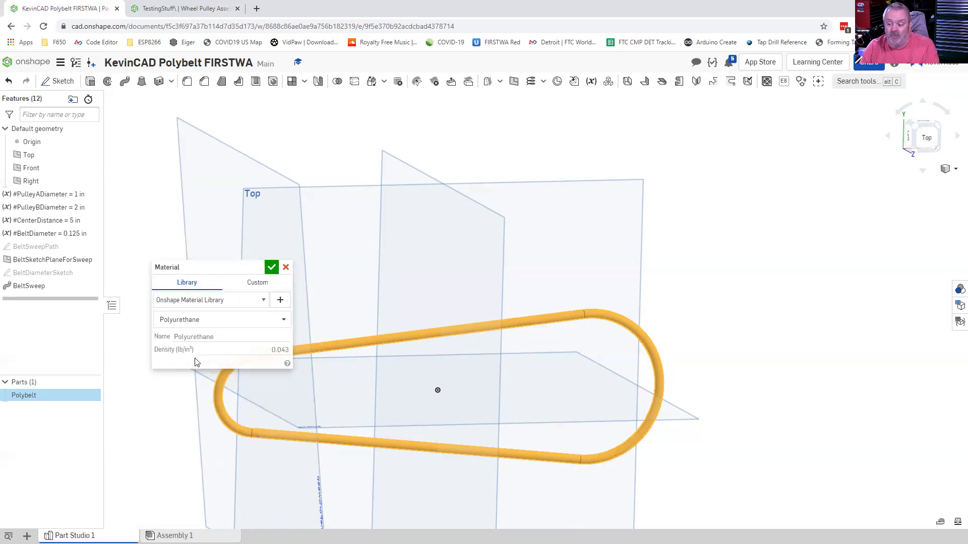
click(272, 267)
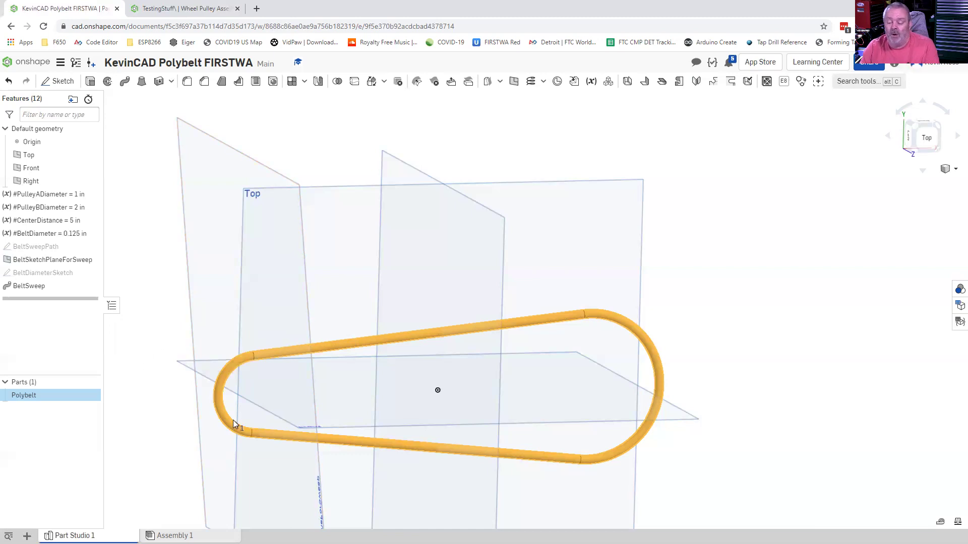
key(Escape)
- Change the Polybelt part's appearance to the orange-red colour DD5228
click(24, 396)
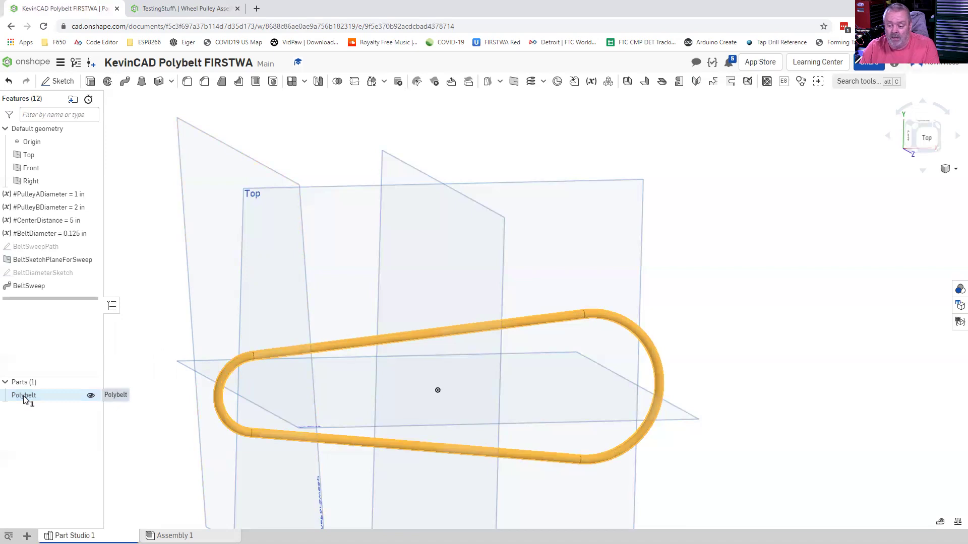
right_click(24, 396)
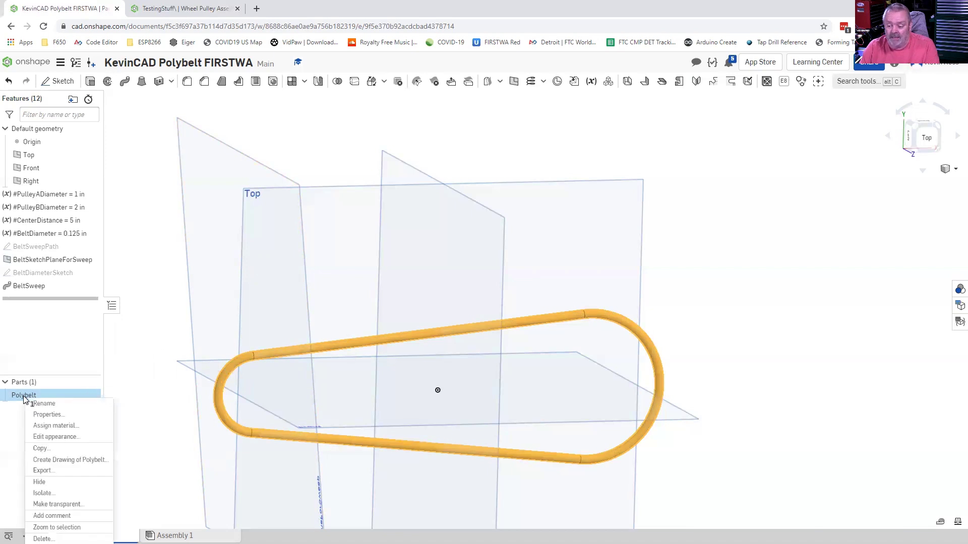
click(64, 436)
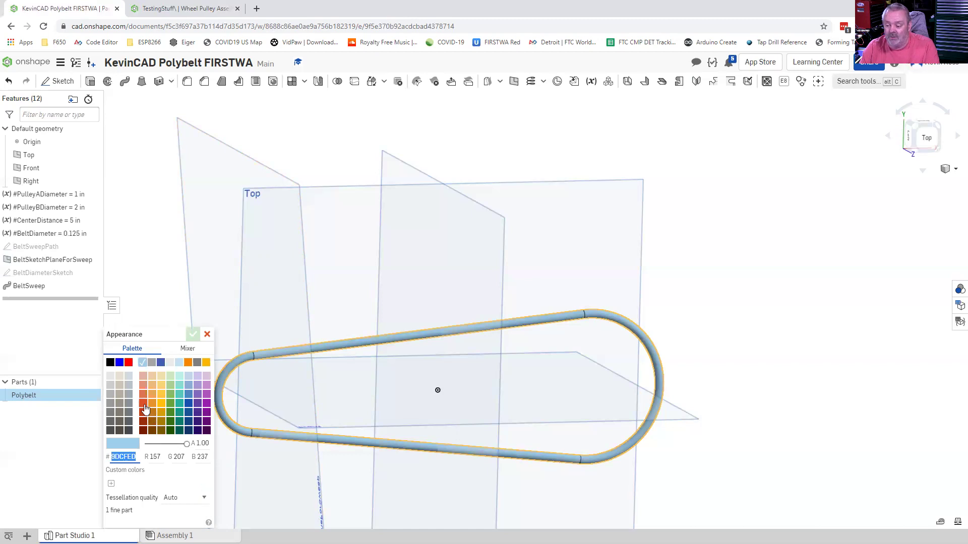
click(144, 404)
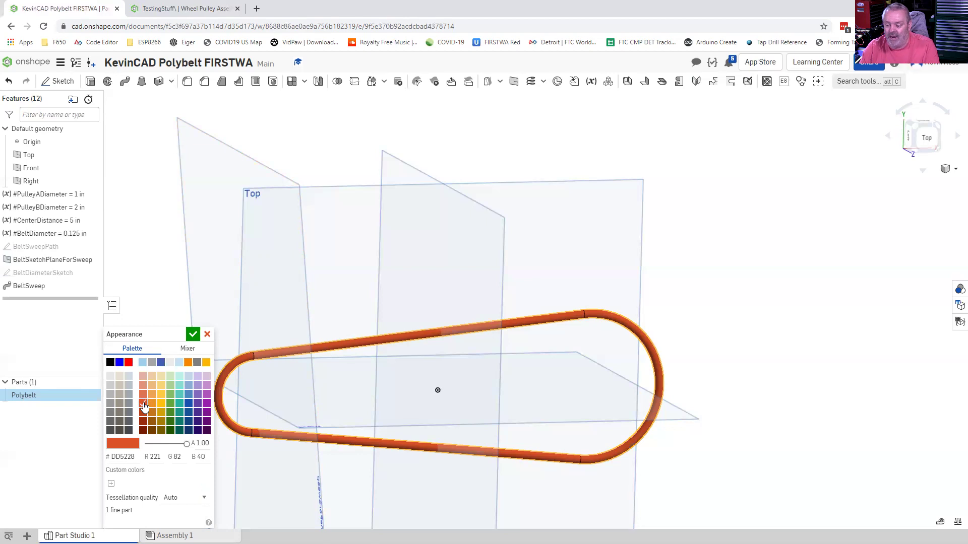
click(193, 335)
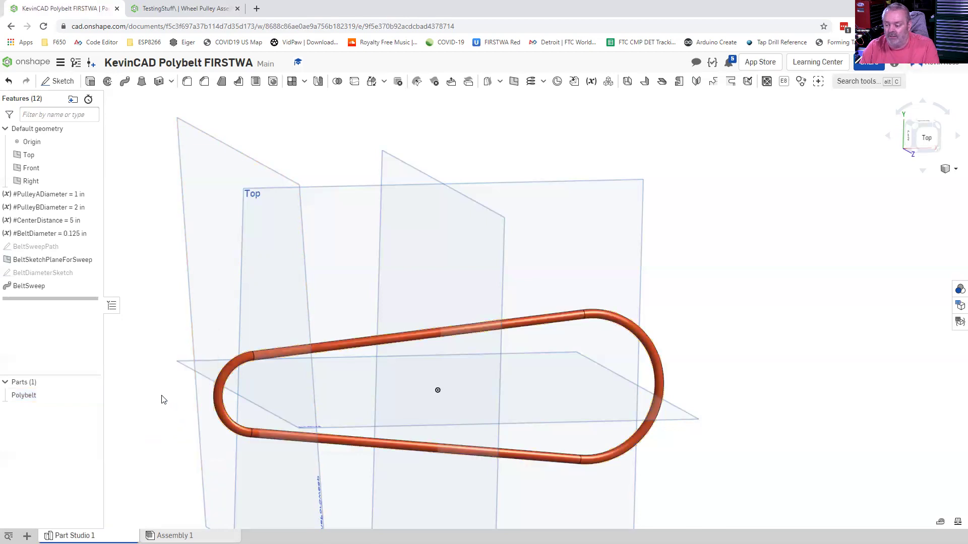
- Show the BeltSweepPath sketch and set the PulleyBDiameter variable to 1 in
mouse_move(152, 421)
right_down()
mouse_move(177, 410)
mouse_move(179, 397)
mouse_move(141, 425)
mouse_move(129, 391)
mouse_move(145, 402)
mouse_move(141, 414)
right_up()
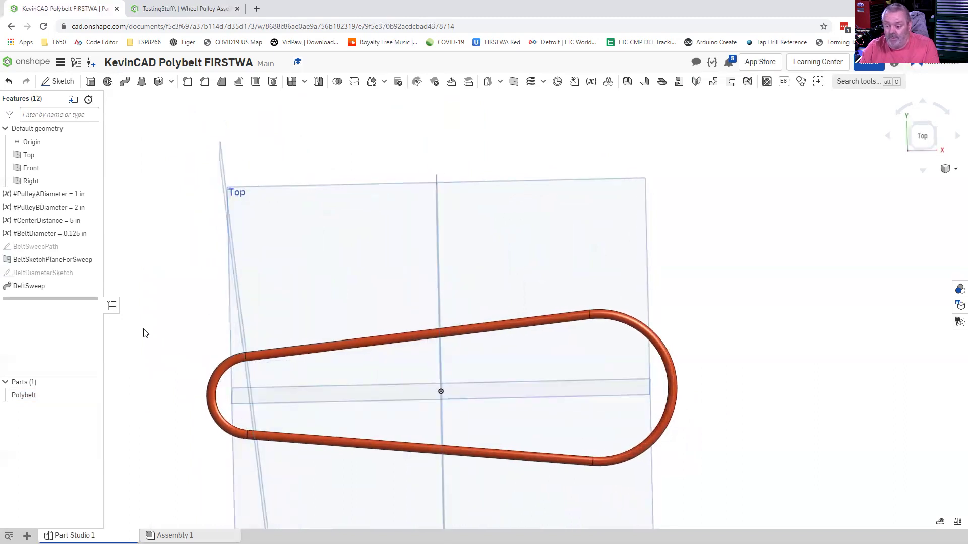
click(91, 247)
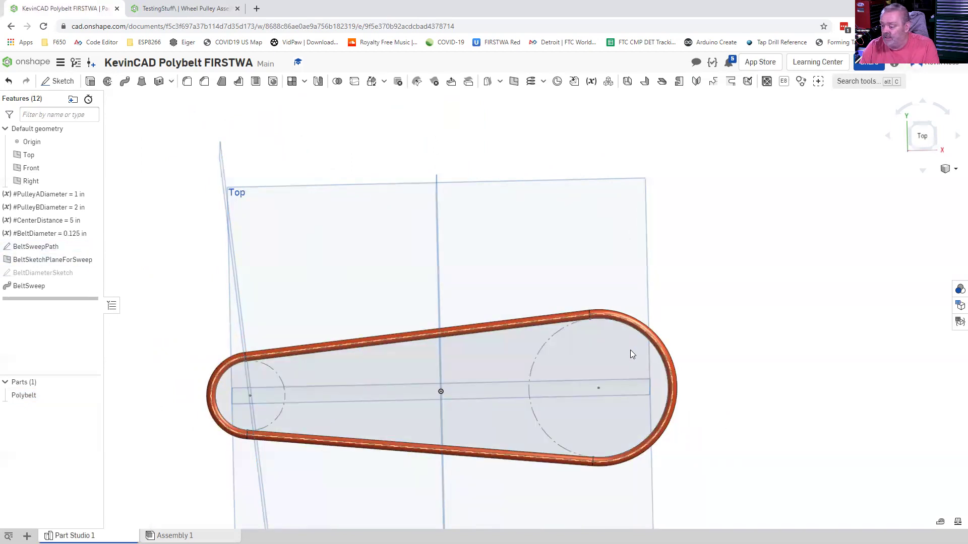
scroll(684, 379, up, 2)
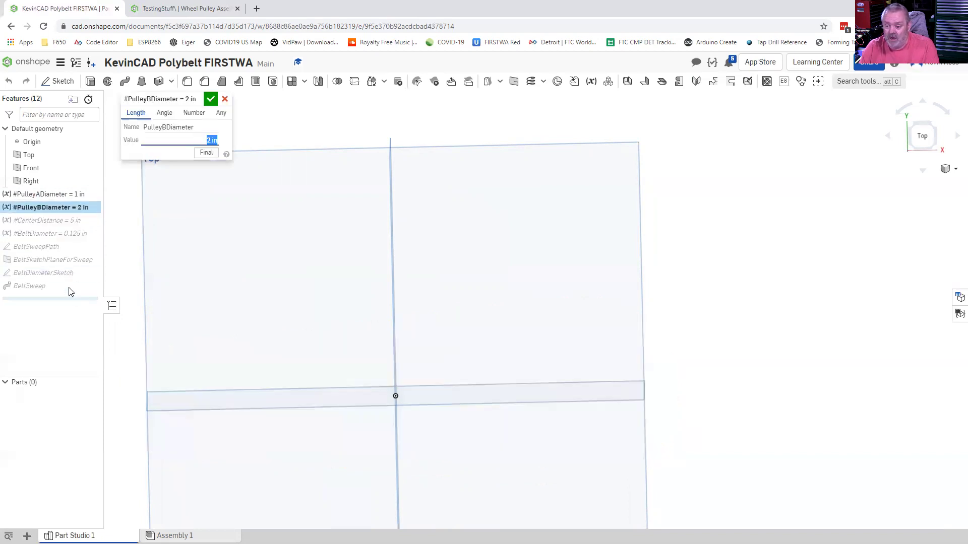
text(1)
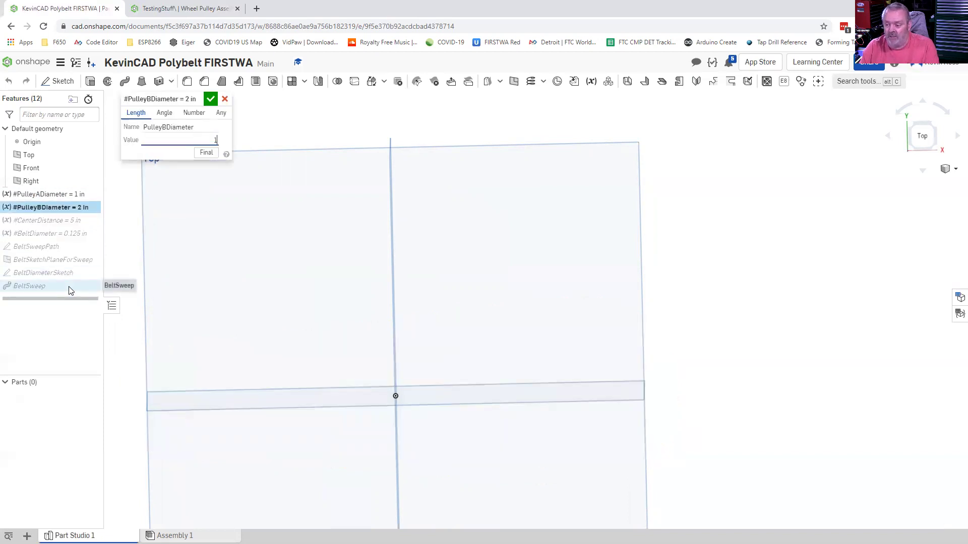
click(210, 100)
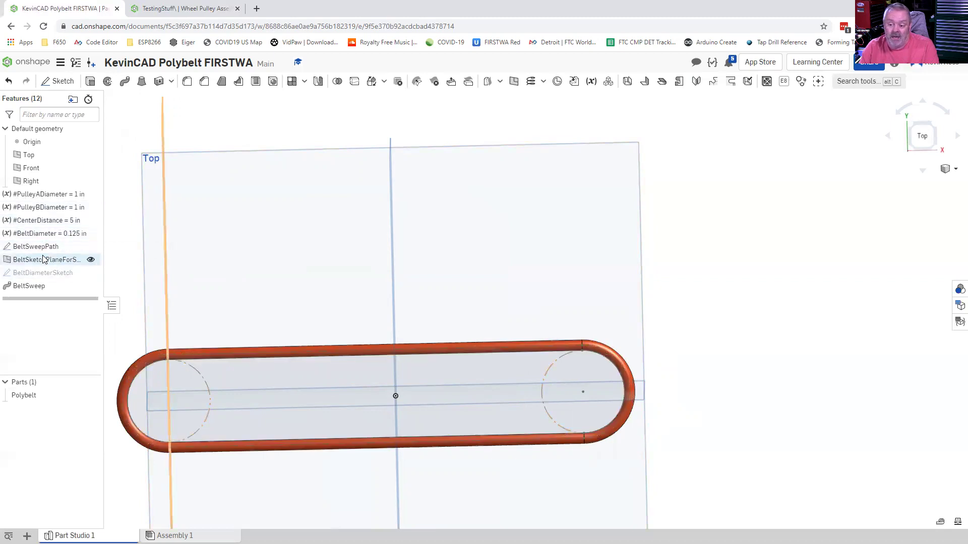
- Set the CenterDistance variable to 8 in
click(41, 222)
double_click(42, 224)
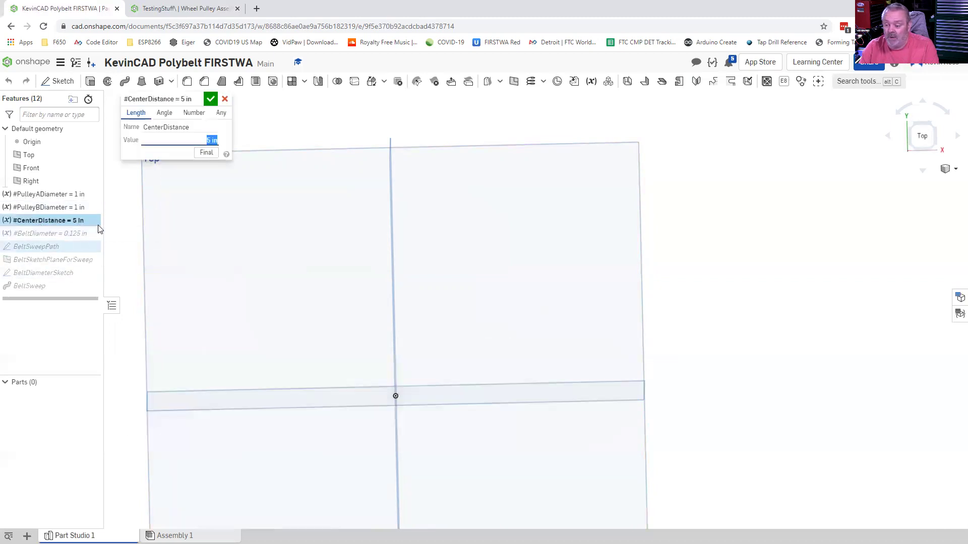
text(8)
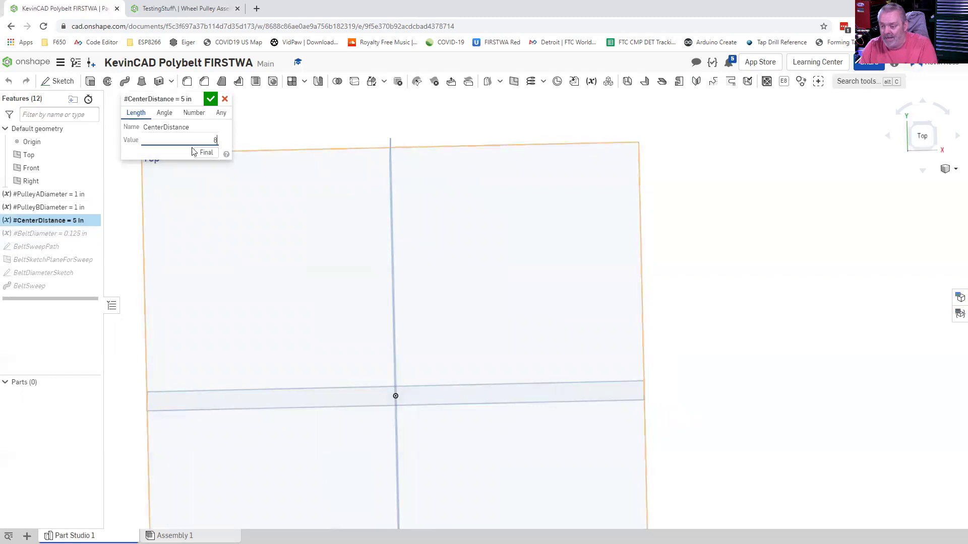
click(211, 99)
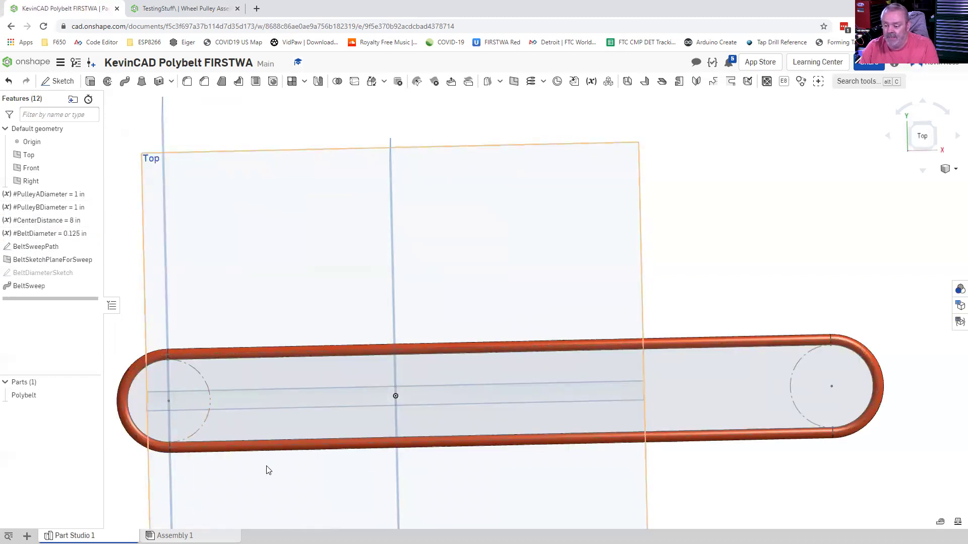
- Hide the BeltSweepPath sketch and the BeltSketchPlaneForSweep plane
right_drag(276, 460, 291, 470)
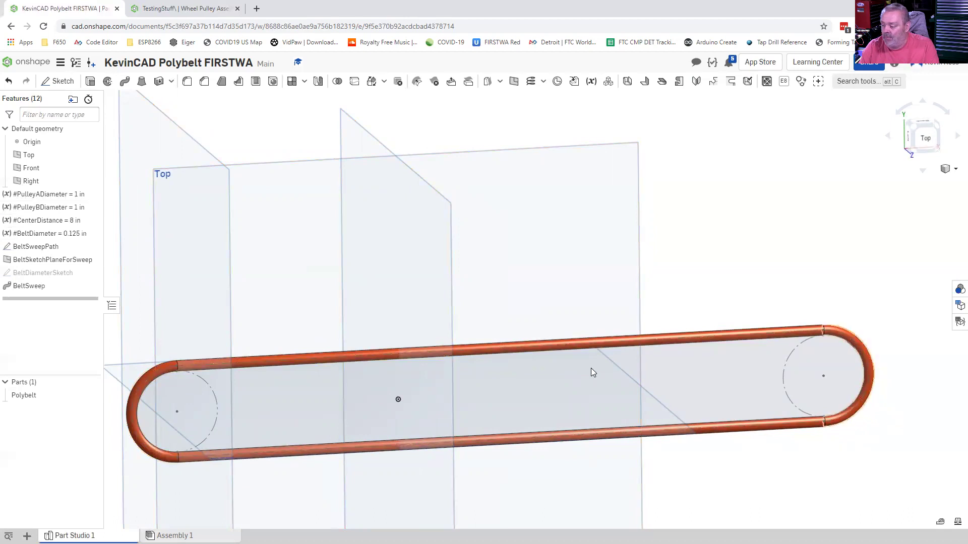
middle_drag(395, 495, 399, 419)
mouse_move(307, 475)
right_down()
mouse_move(318, 458)
mouse_move(349, 454)
mouse_move(323, 457)
mouse_move(307, 477)
right_up()
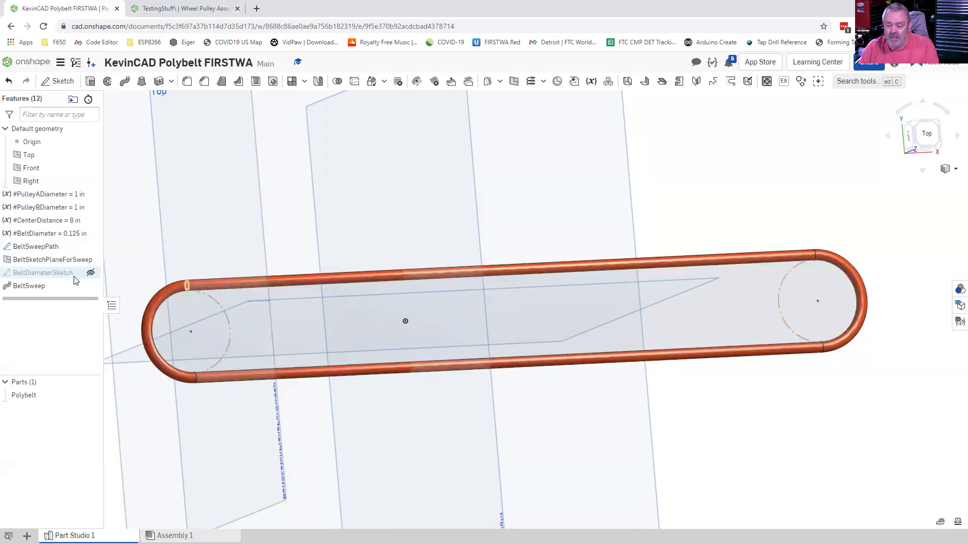
click(91, 247)
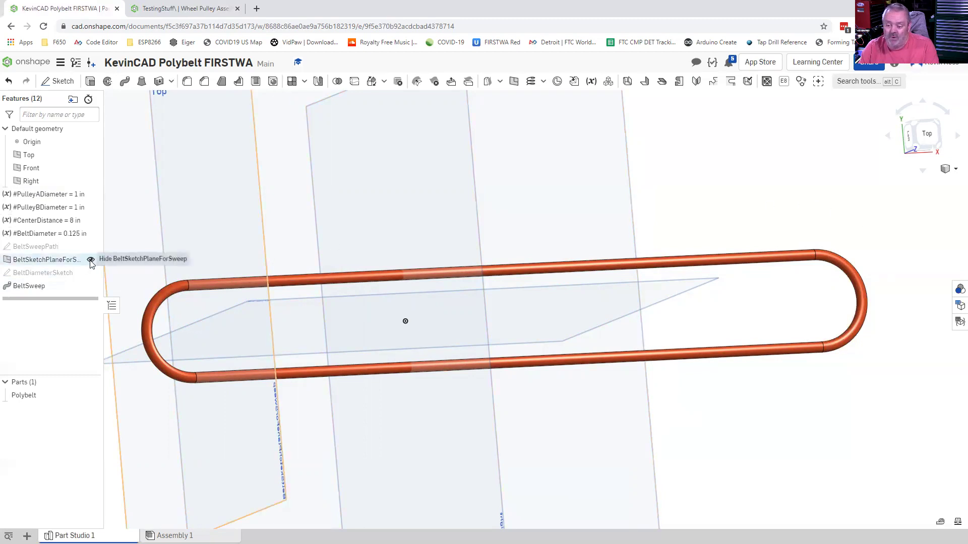
click(91, 261)
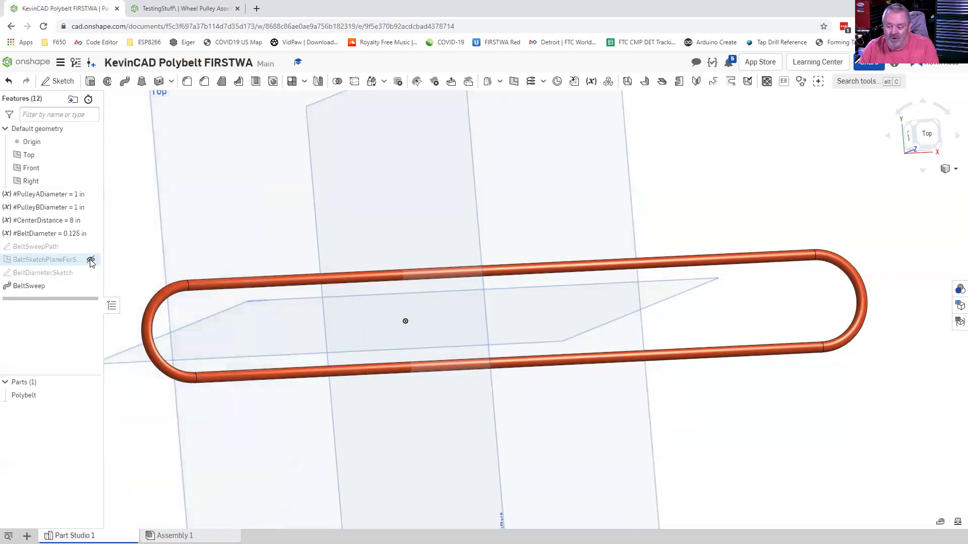
scroll(279, 384, down, 3)
right_drag(290, 383, 275, 396)
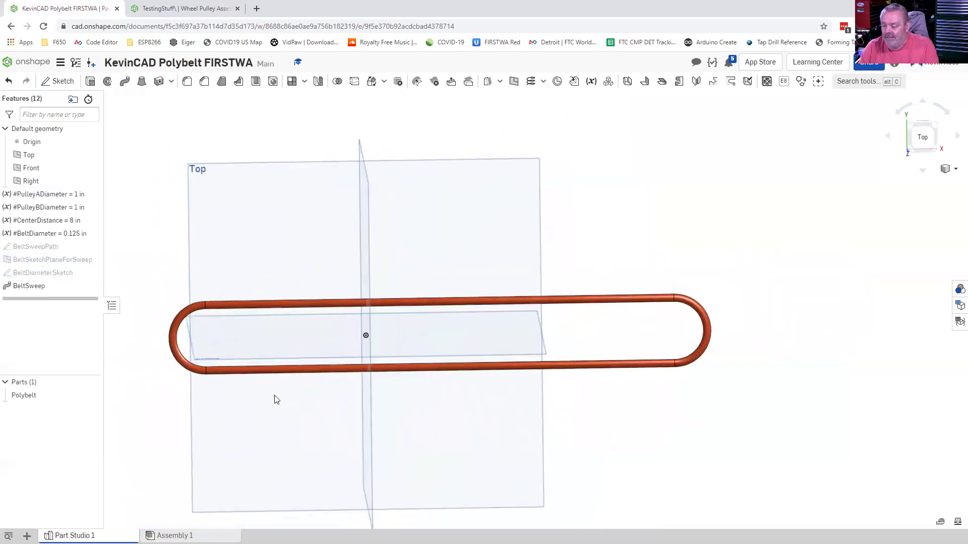
click(30, 397)
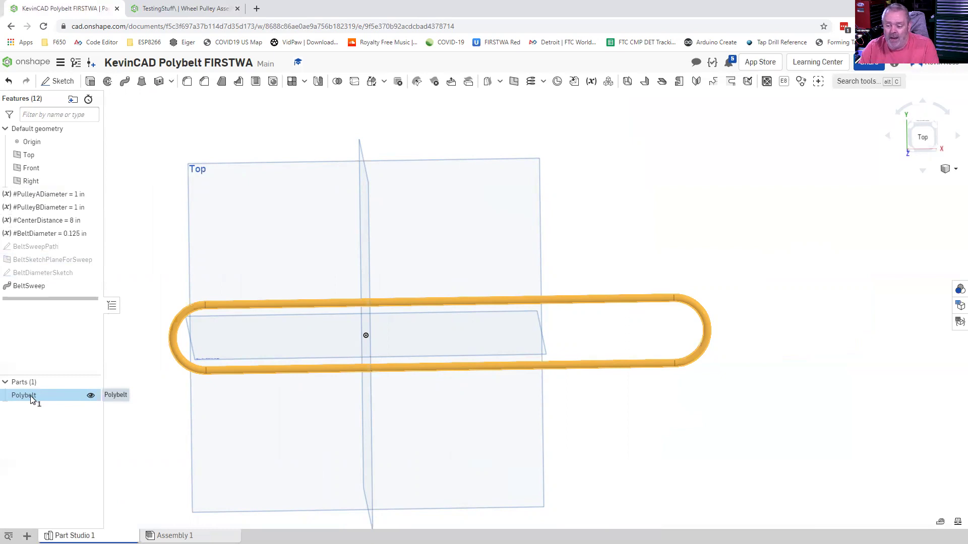
right_click(31, 398)
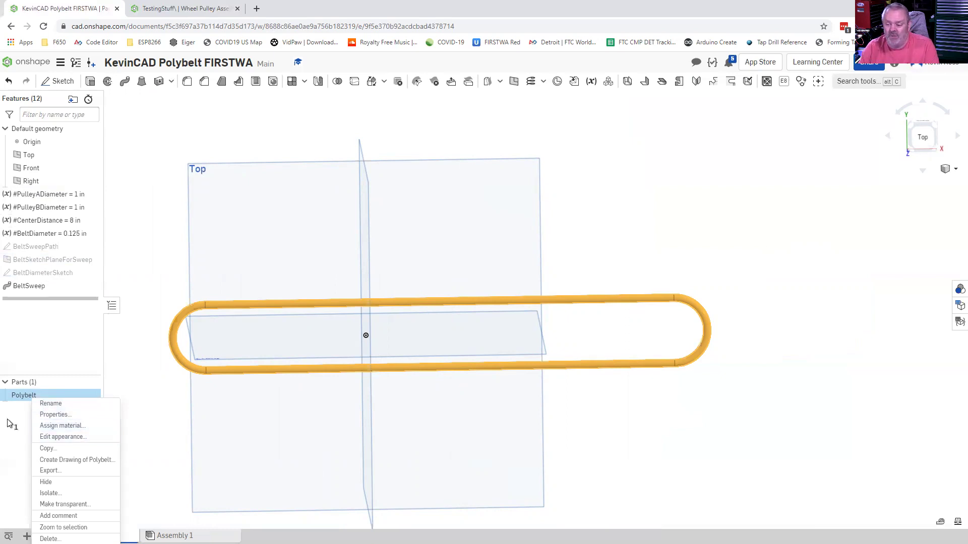
click(28, 424)
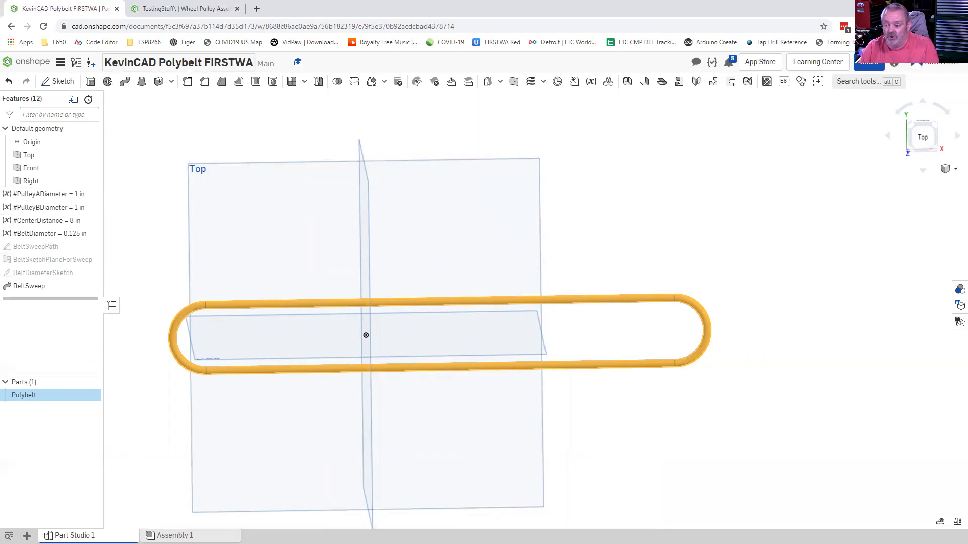
click(175, 536)
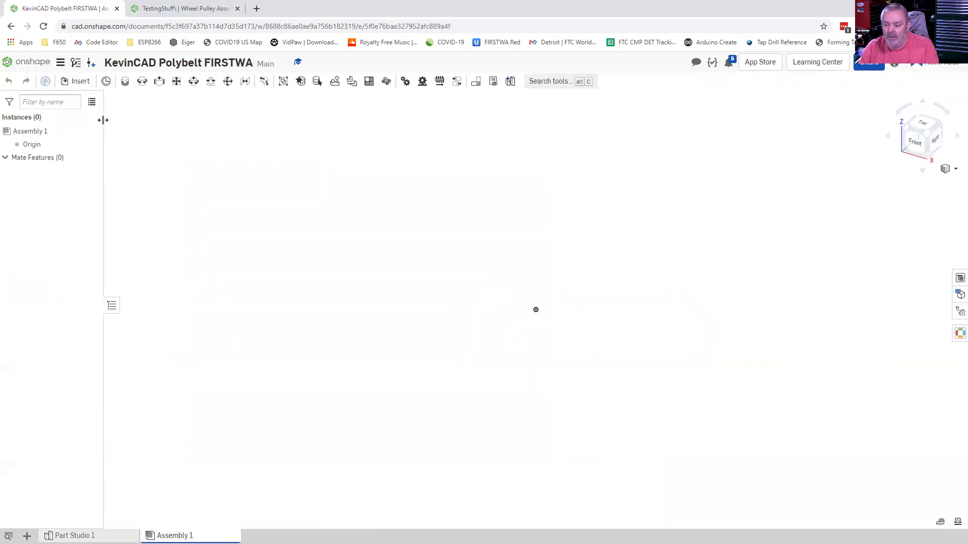
click(75, 81)
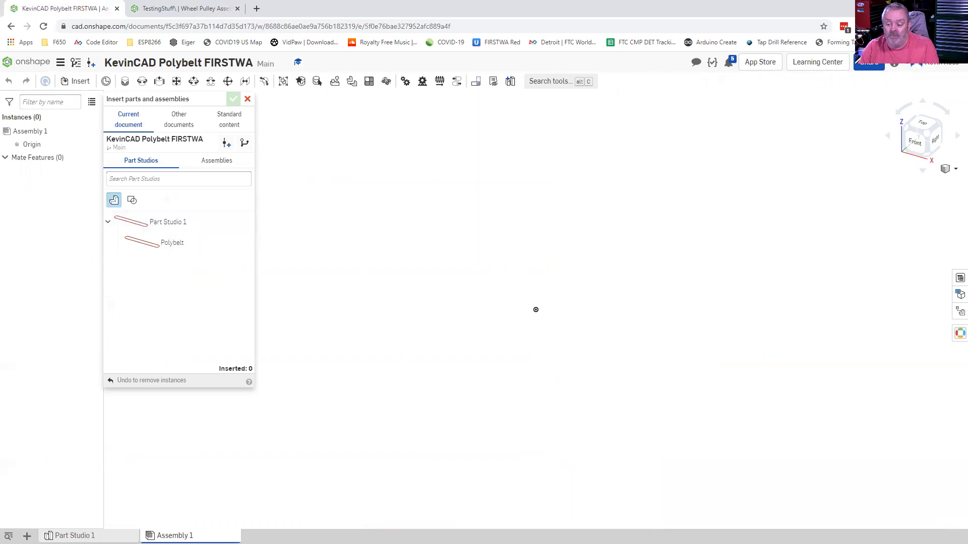
- Rename the Part Studio containing the belt as Polybelt
click(71, 536)
right_click(71, 535)
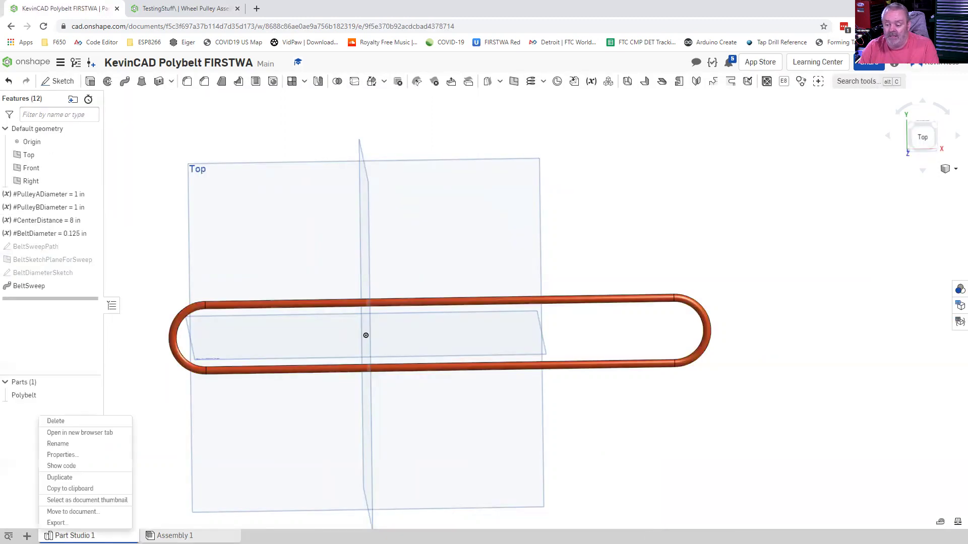
click(77, 445)
text(Polybelt)
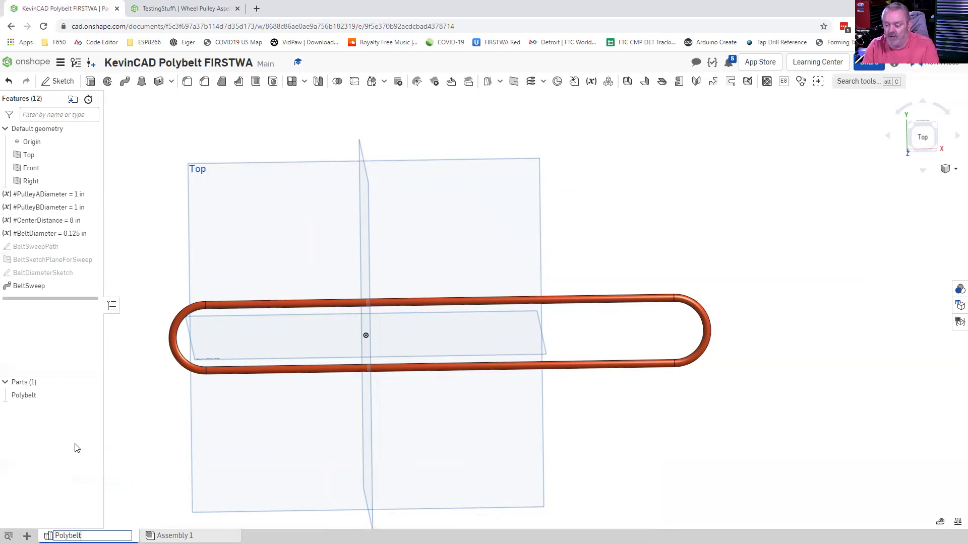
key(Return)
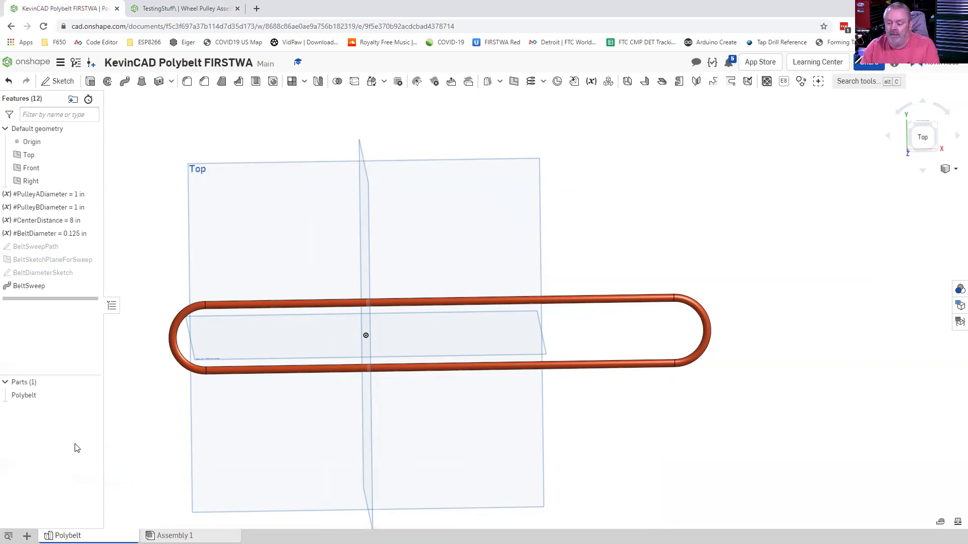
- Insert four instances of the Polybelt part into Assembly 1
click(171, 536)
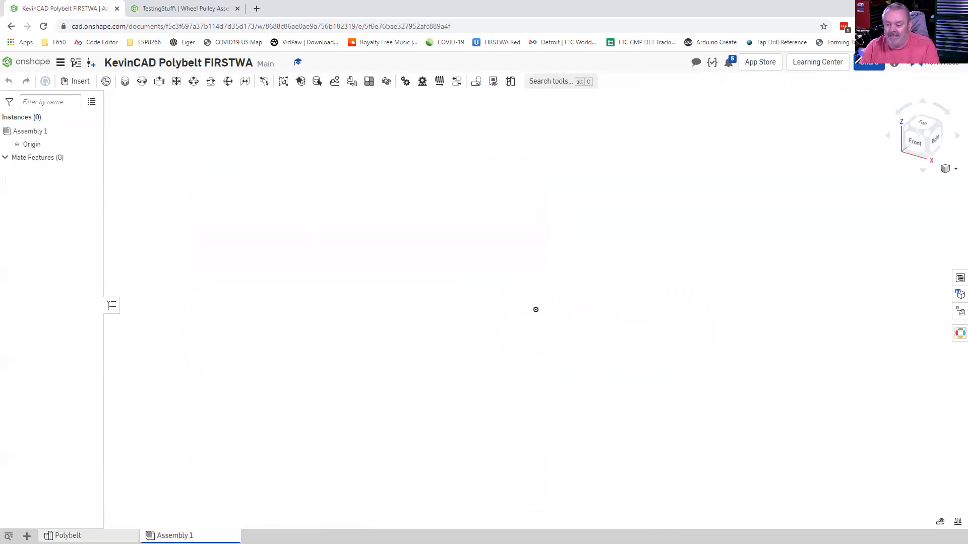
click(77, 81)
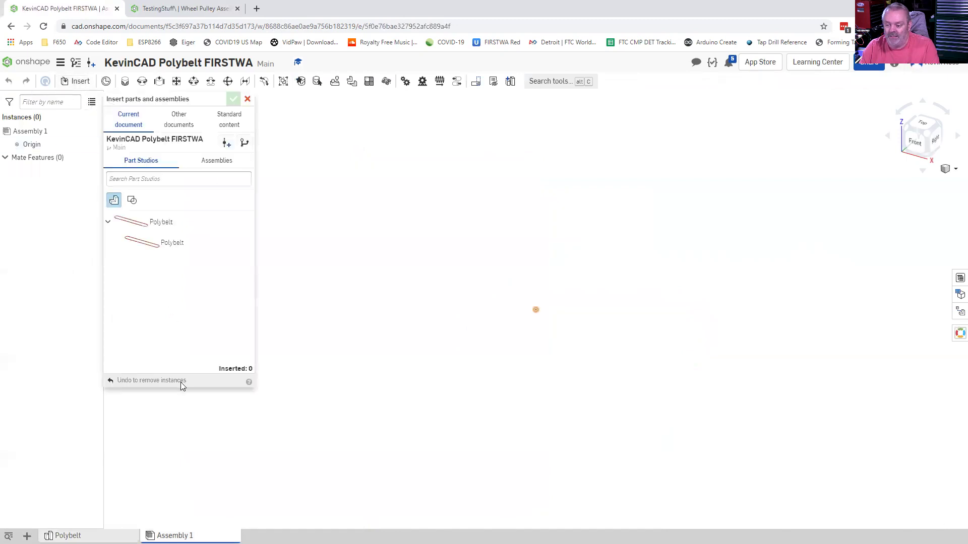
click(174, 247)
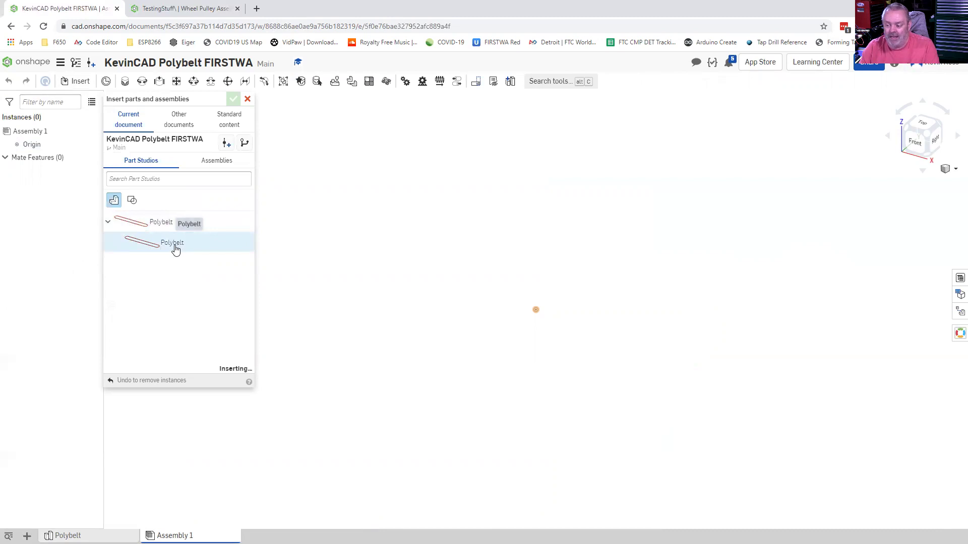
click(605, 339)
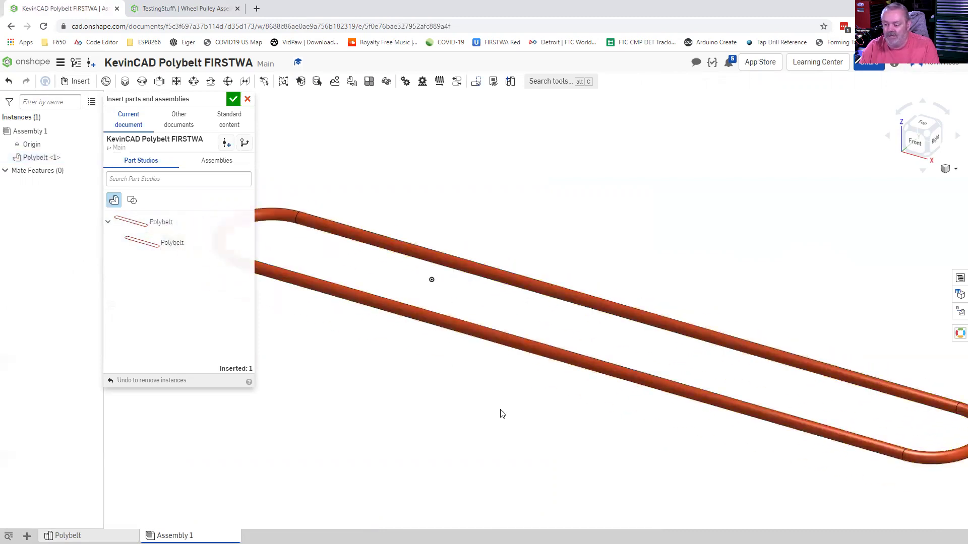
click(177, 246)
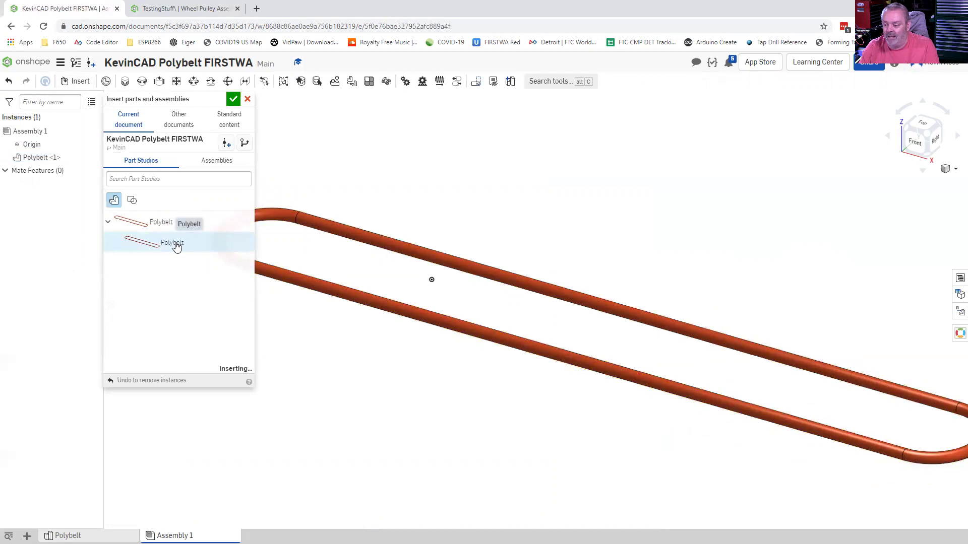
click(176, 245)
click(393, 421)
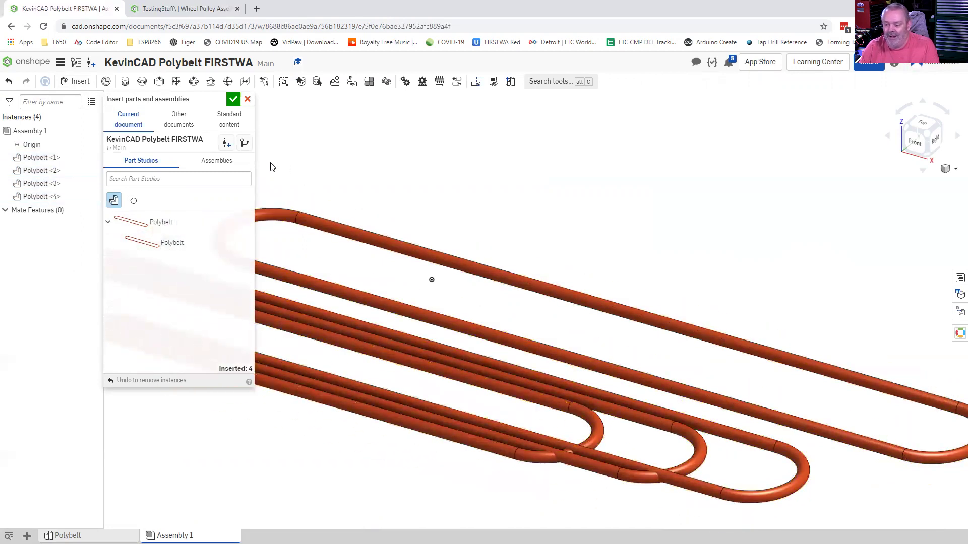
click(233, 99)
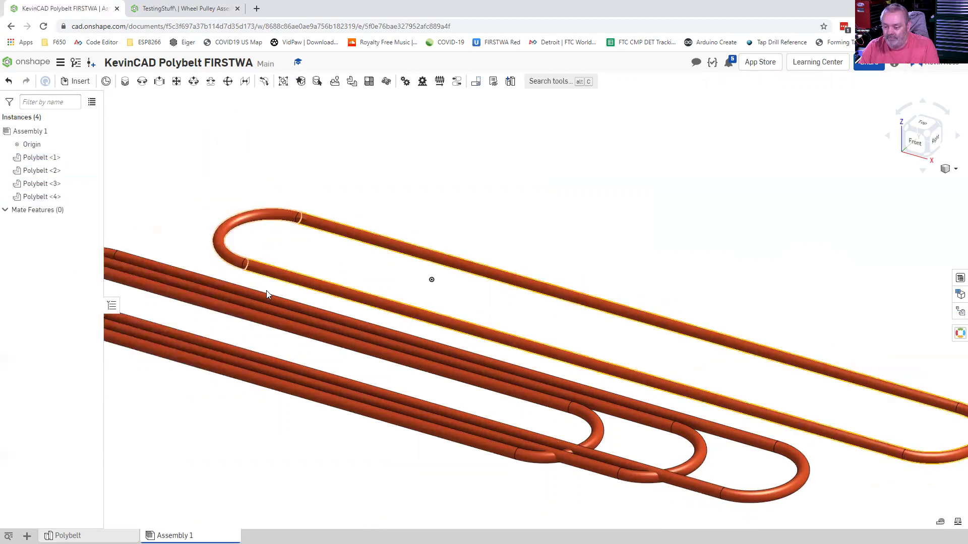
- Spread the overlapping Polybelt instances apart in the top view so the four belts form separate rows
right_drag(341, 422, 341, 448)
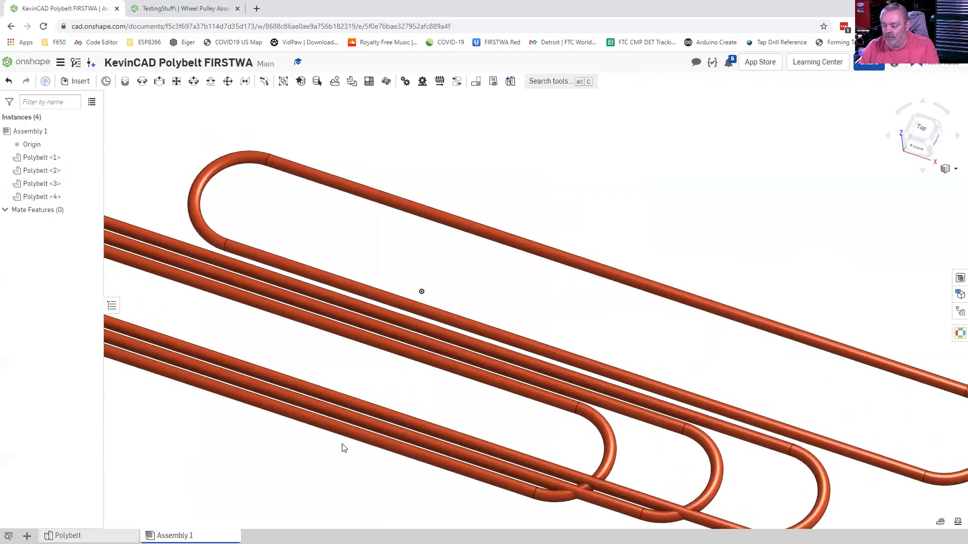
scroll(353, 446, up, 3)
scroll(377, 438, down, 5)
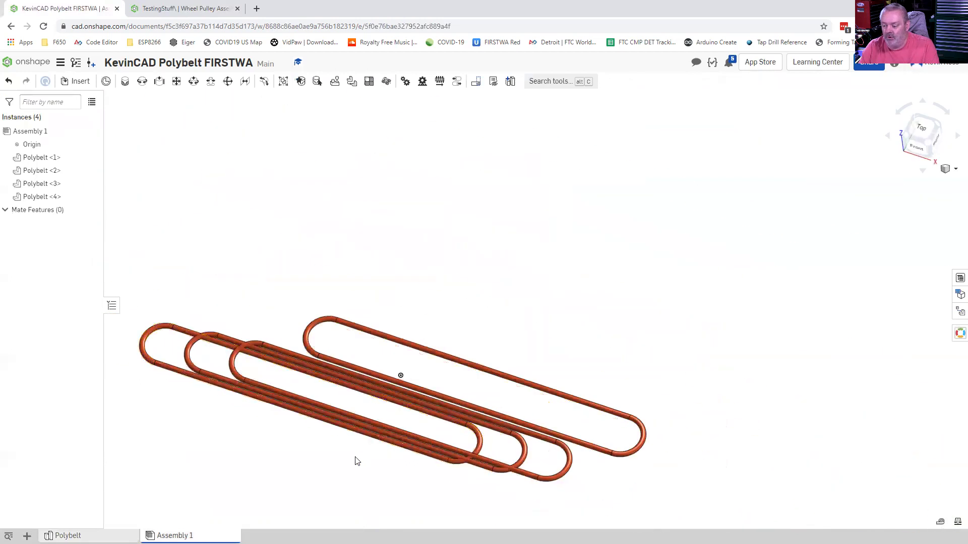
click(922, 129)
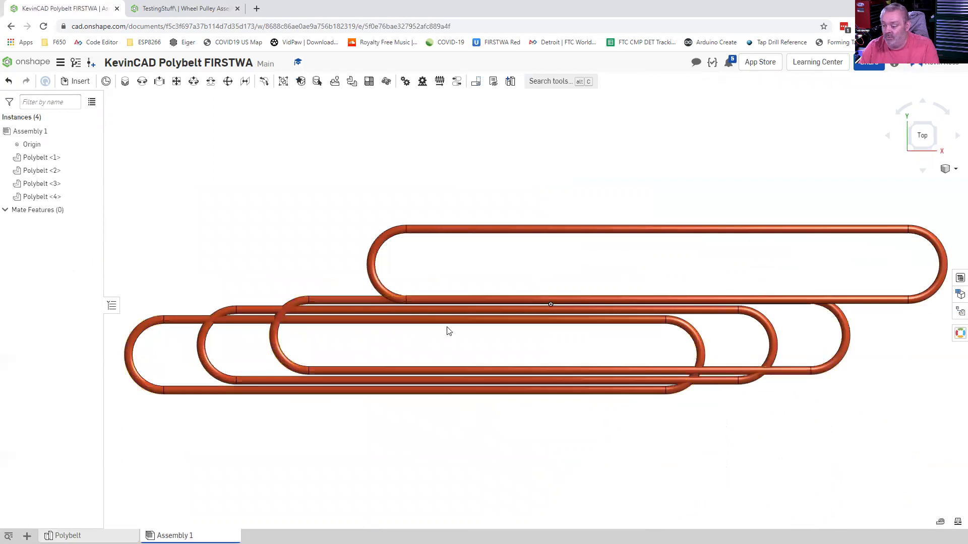
drag(456, 324, 470, 119)
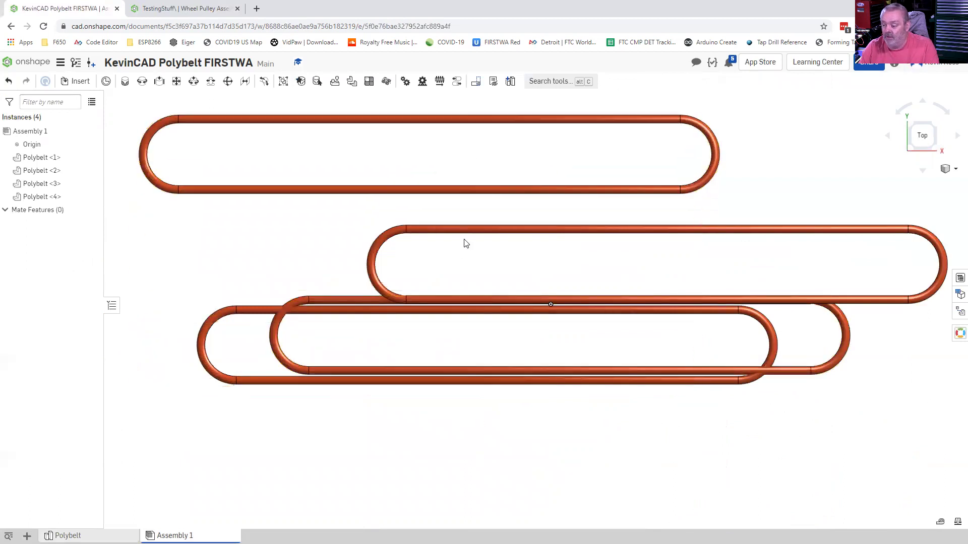
drag(362, 300, 272, 210)
drag(350, 316, 308, 415)
drag(478, 305, 396, 379)
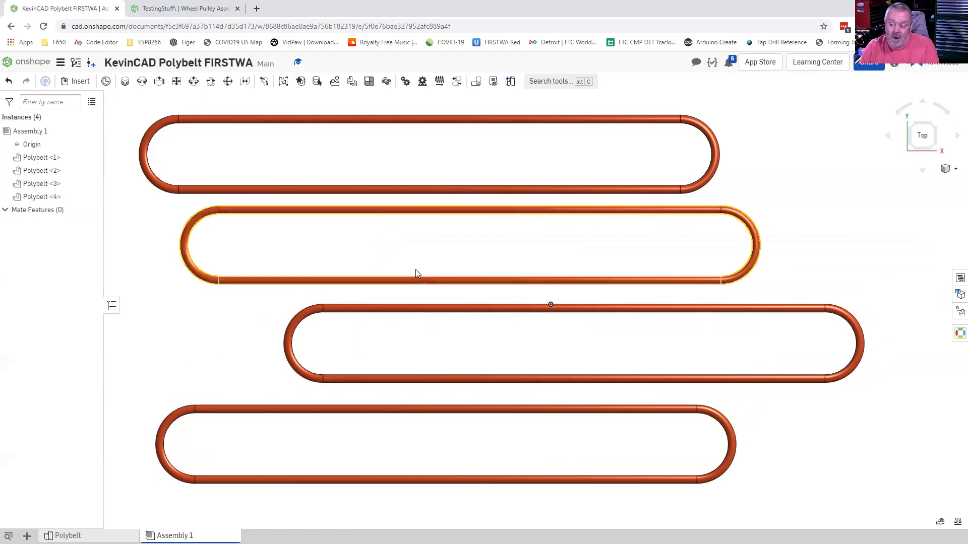
- Set the PulleyBDiameter variable to 3 in in the Polybelt Part Studio and check the belt instances in Assembly 1
click(67, 536)
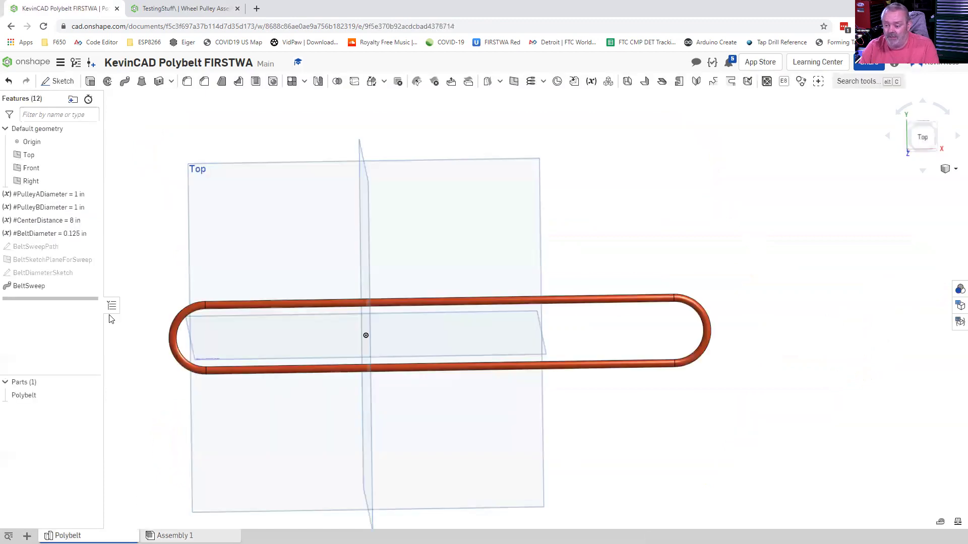
double_click(68, 209)
text(3)
key(Return)
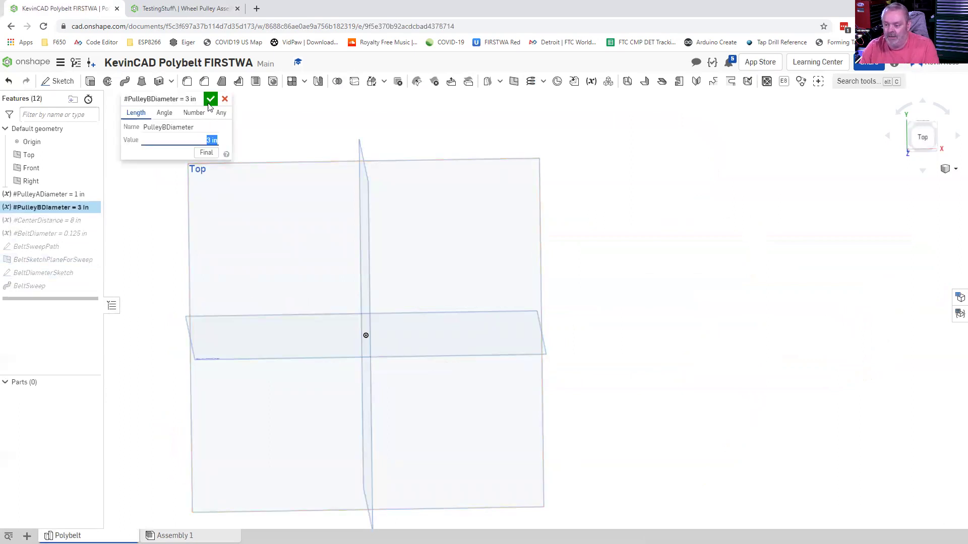
click(210, 99)
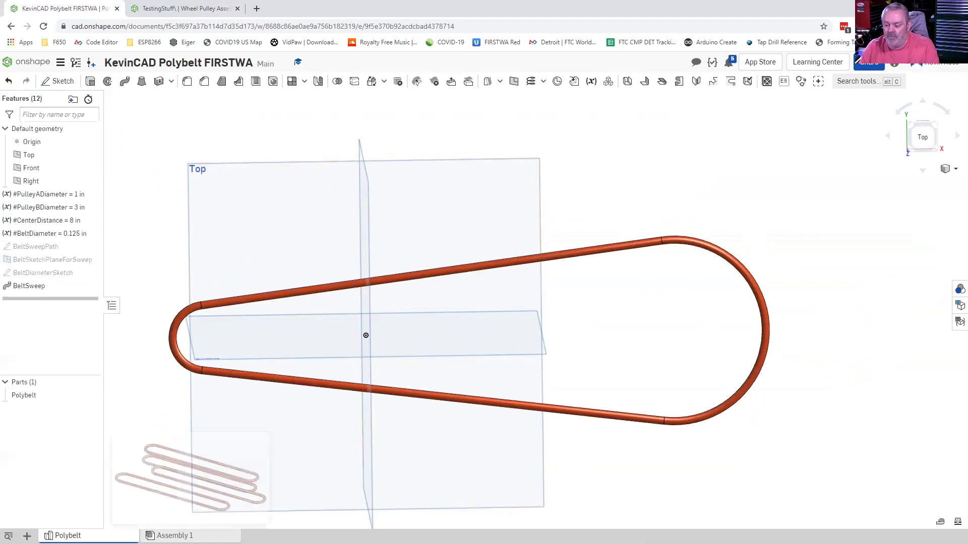
click(174, 535)
scroll(227, 468, down, 3)
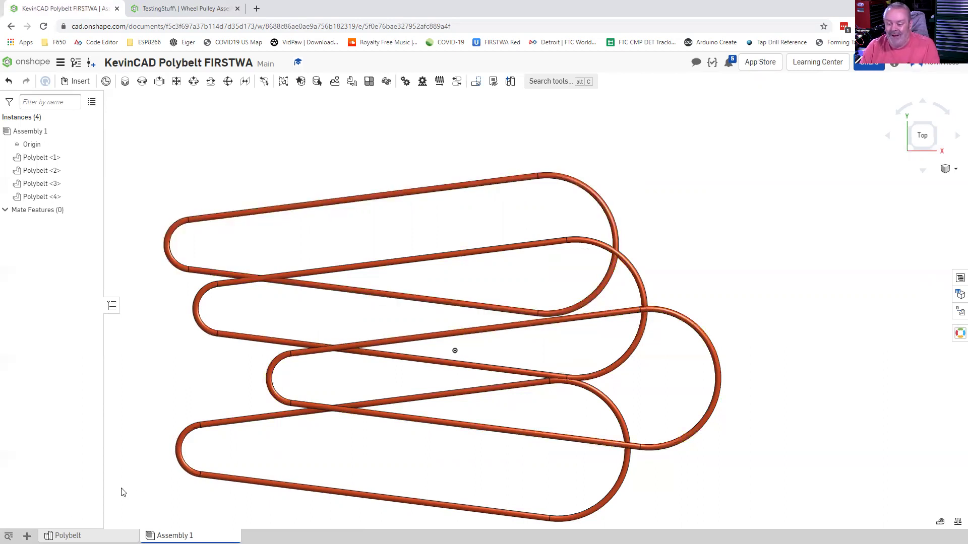
- Set the PulleyBDiameter variable to 2 in and the CenterDistance variable to 5 in in the Polybelt Part Studio
mouse_move(89, 535)
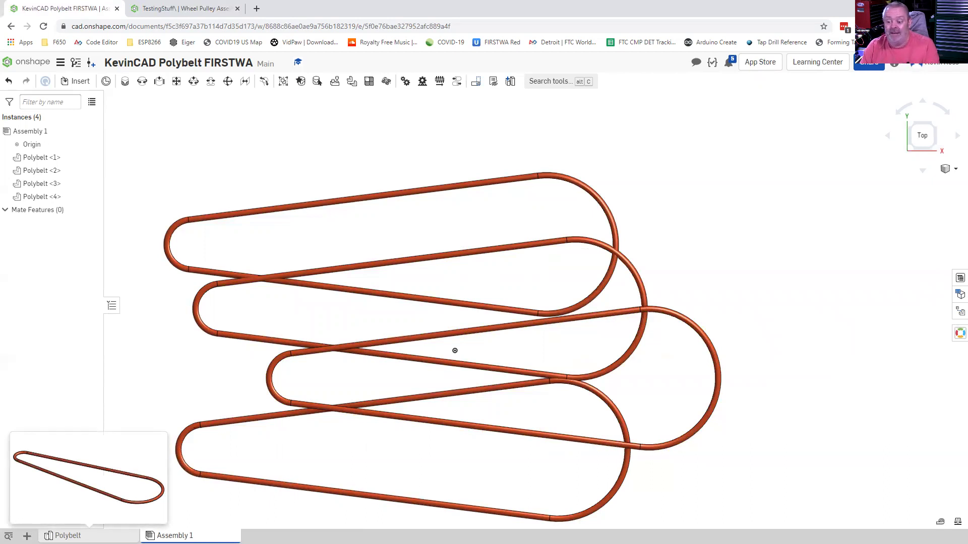
click(88, 535)
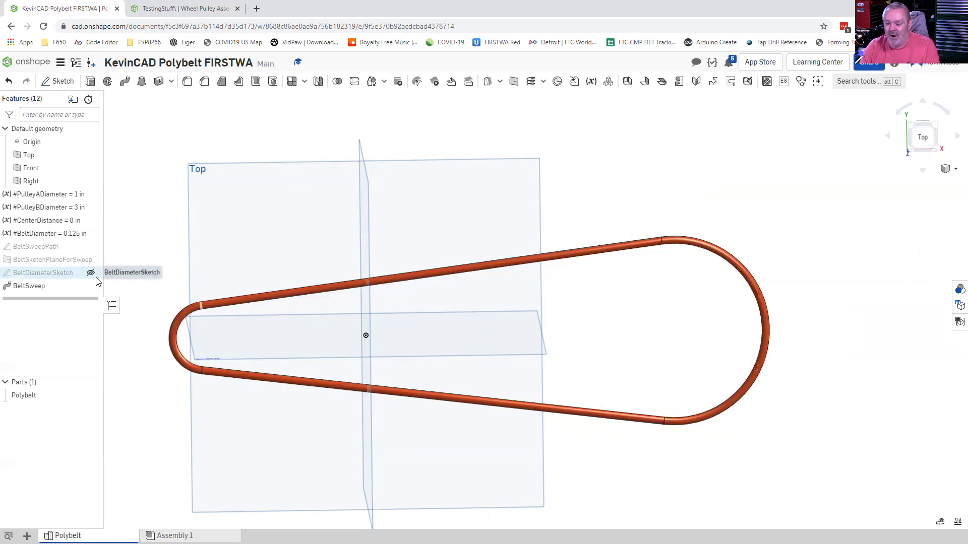
double_click(83, 208)
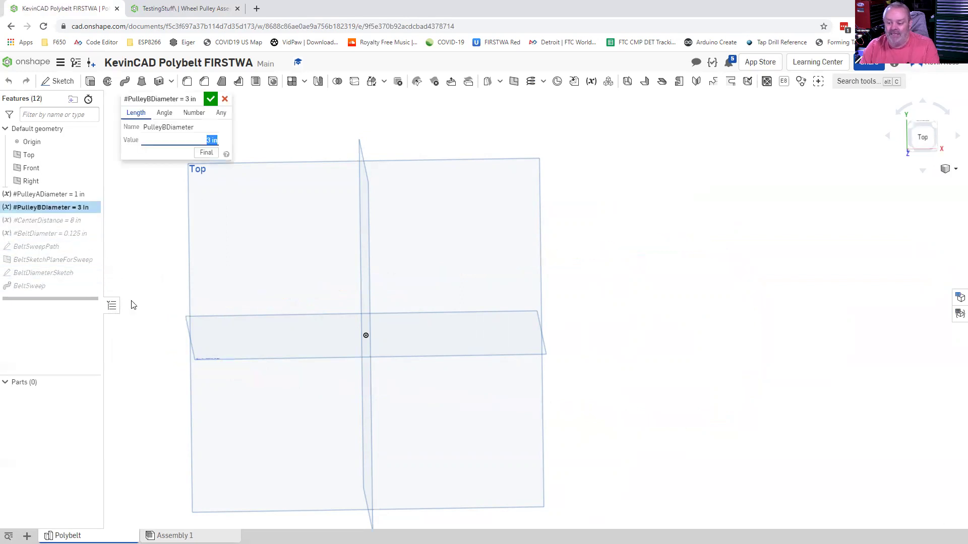
text(2)
key(Return)
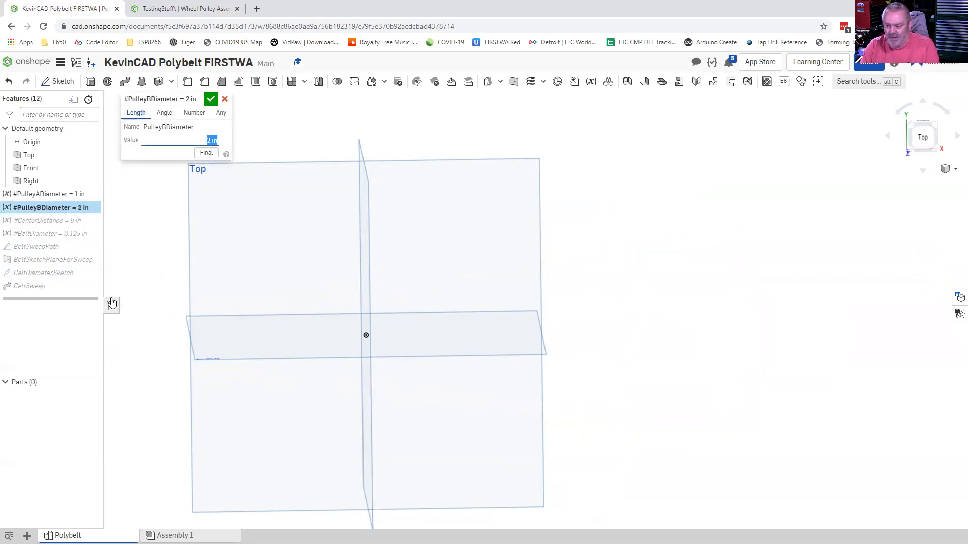
click(210, 99)
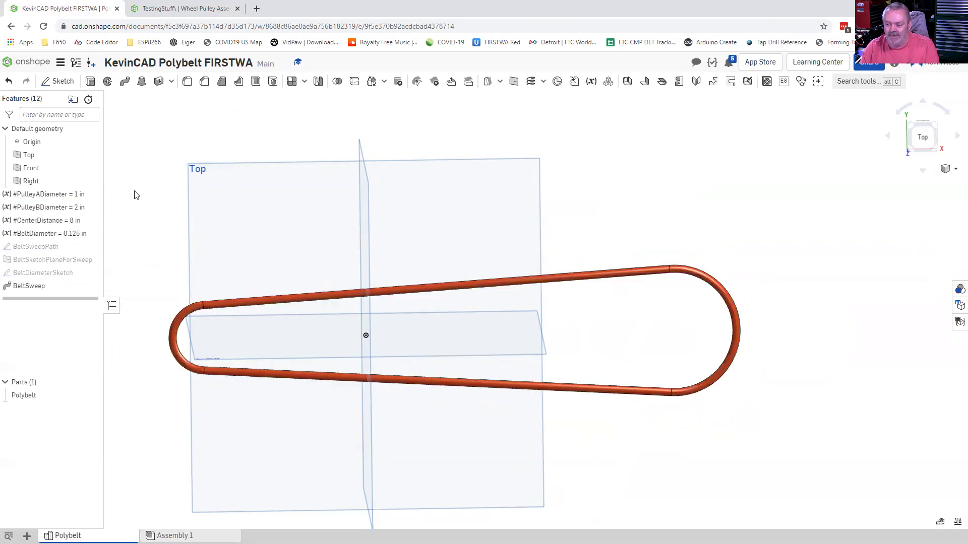
double_click(83, 220)
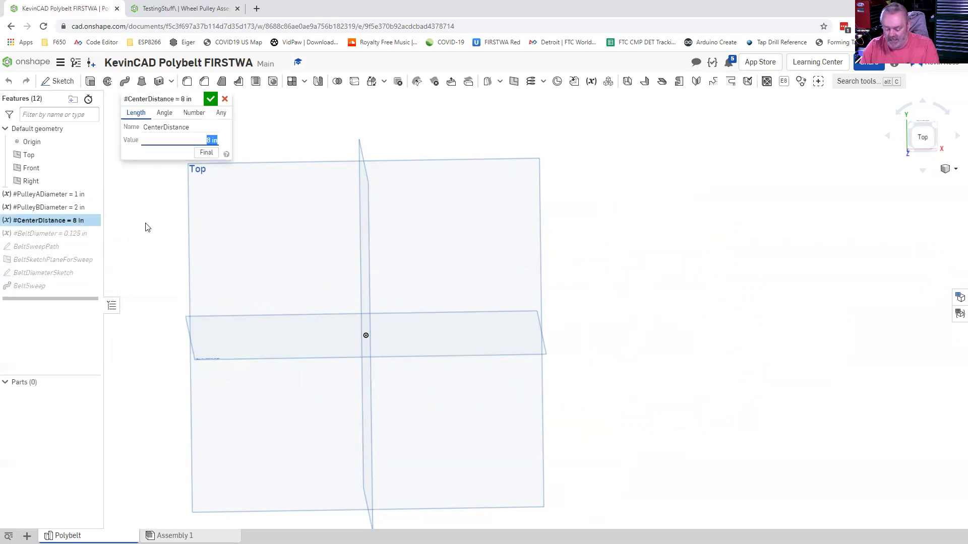
click(210, 98)
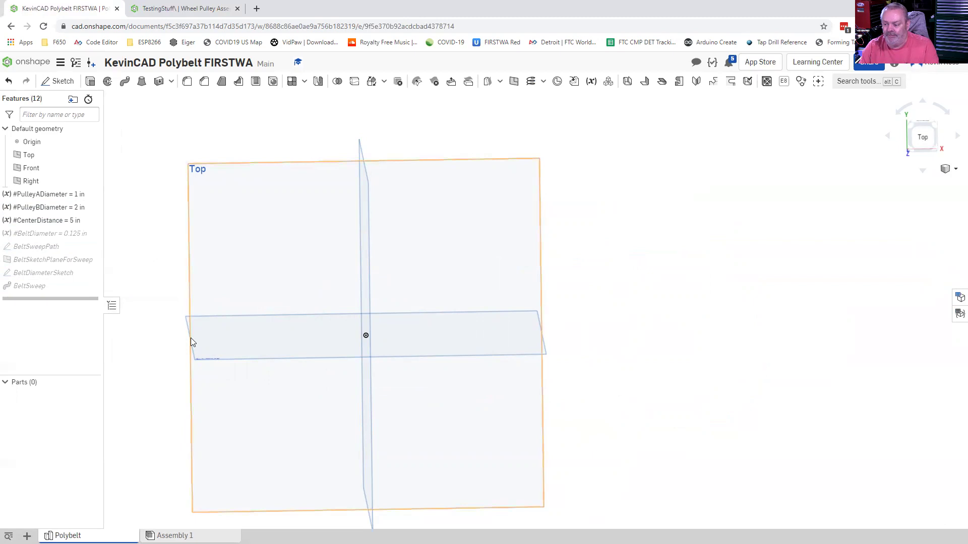
middle_drag(159, 352, 205, 333)
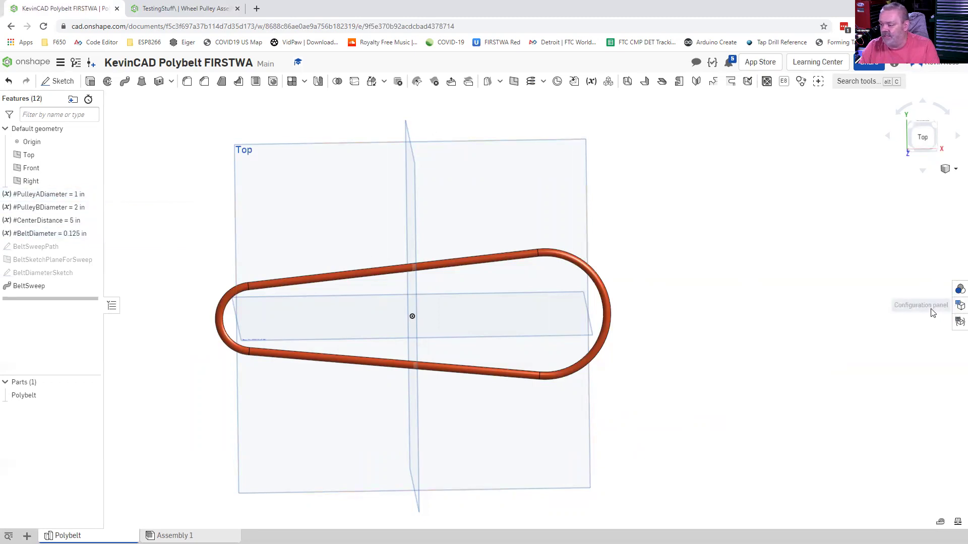
- Create a length configuration variable named CenterDistance with a default of 5 in and a minimum of 0.0625 in
click(957, 307)
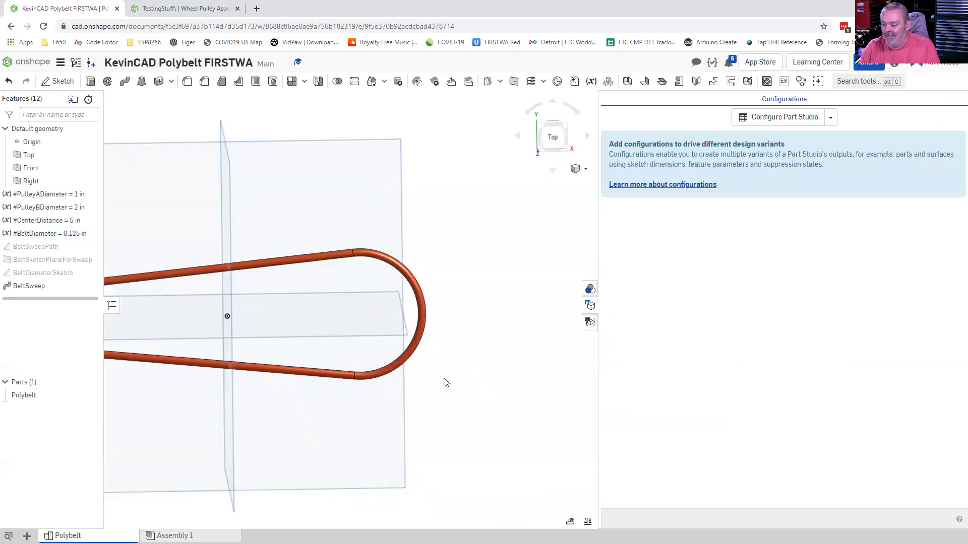
middle_drag(456, 386, 549, 354)
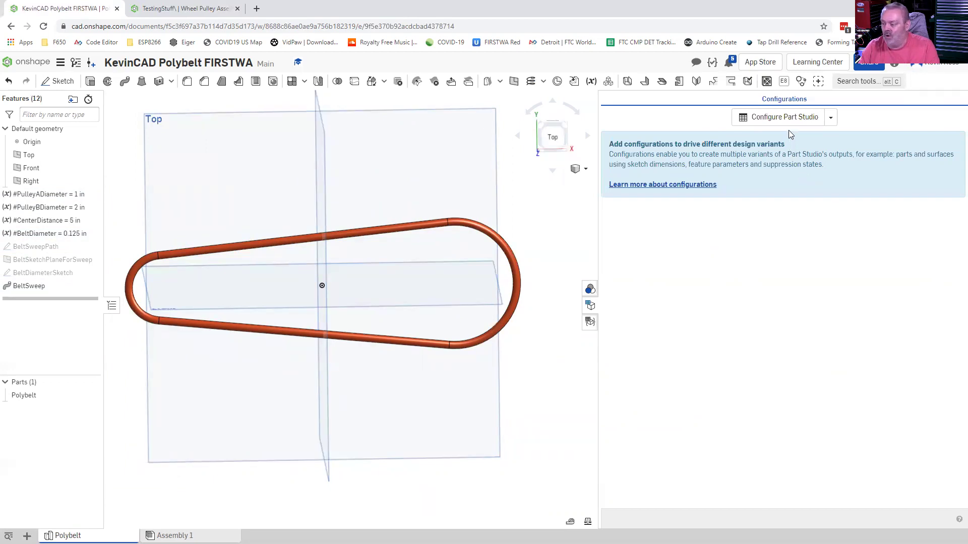
click(830, 119)
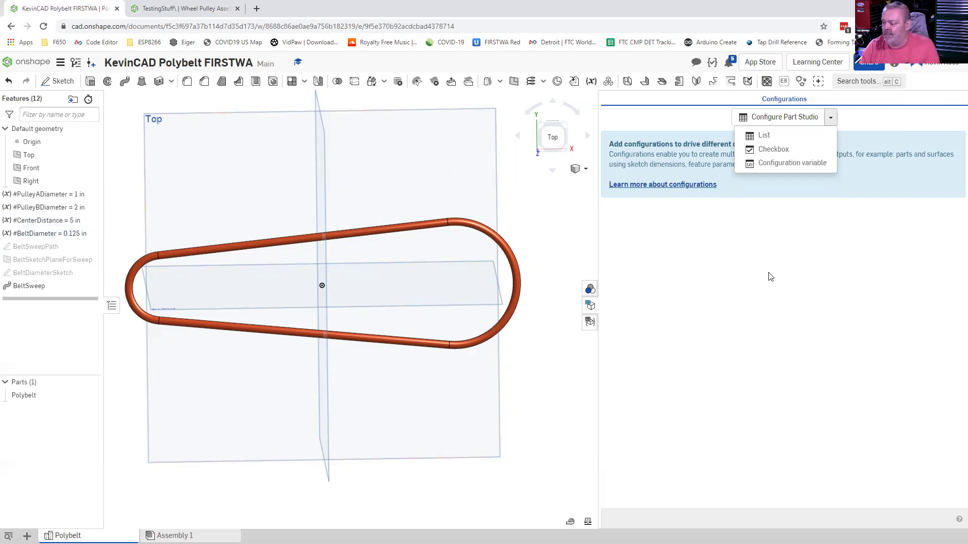
click(785, 163)
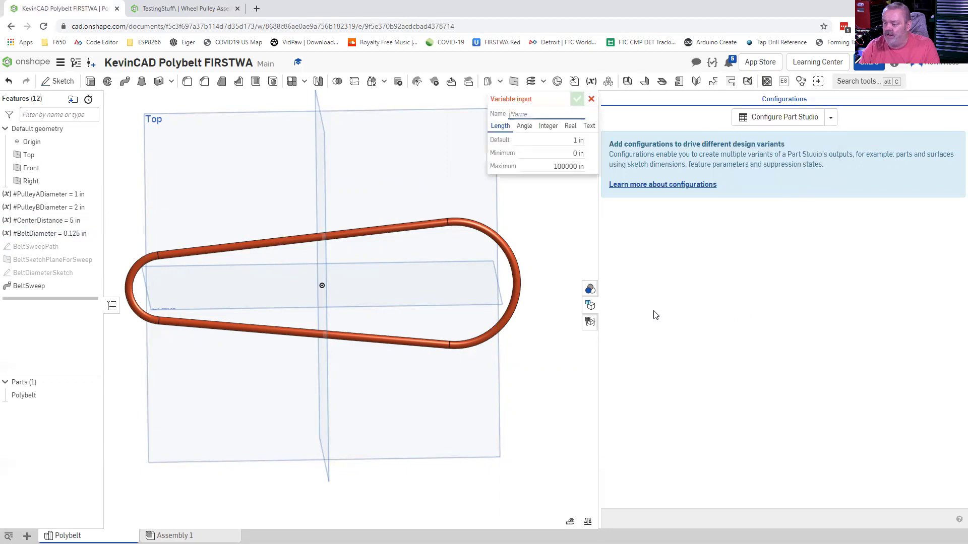
text(CenterDistance)
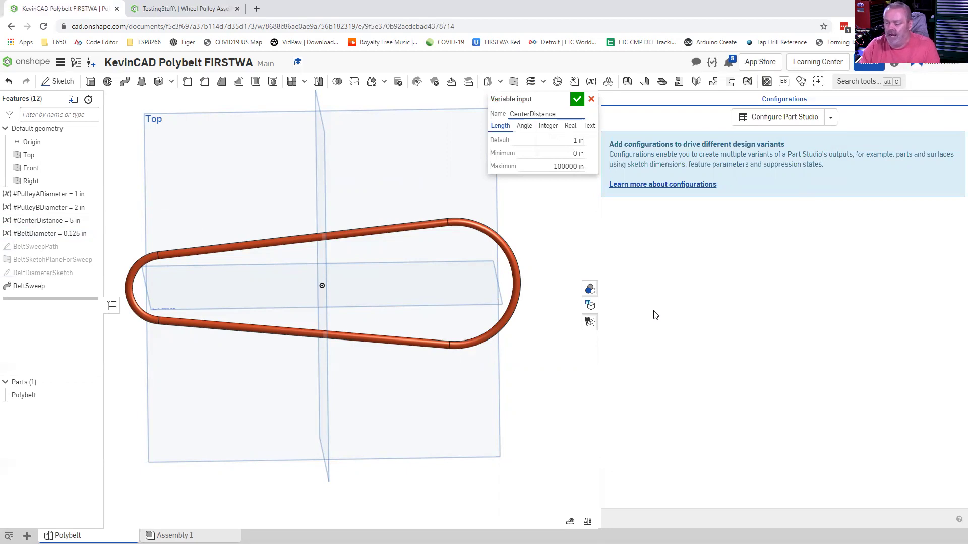
click(573, 141)
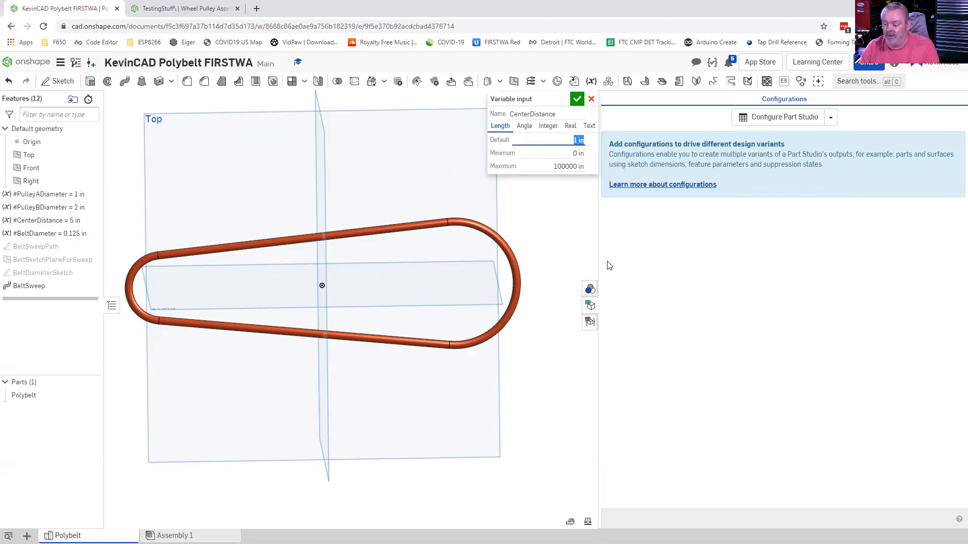
text(5)
key(Tab)
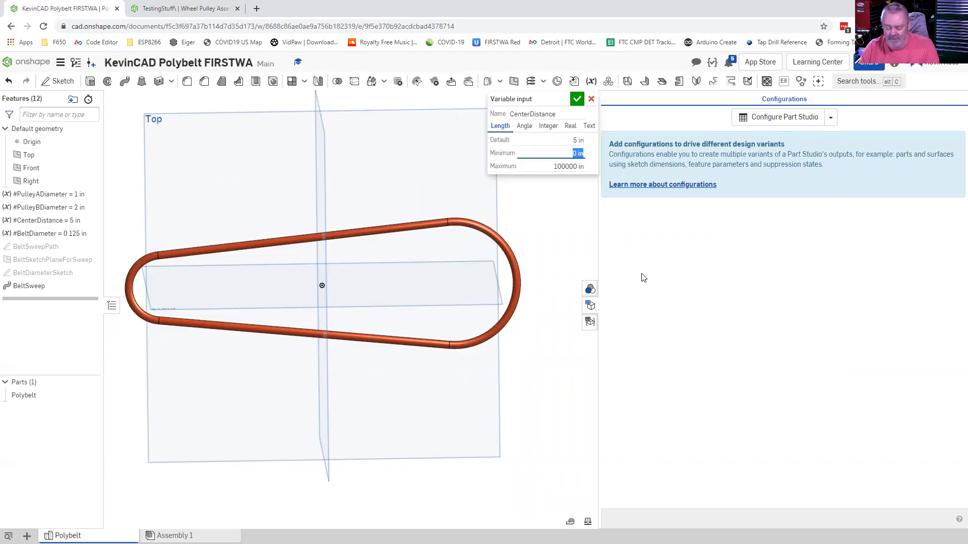
text(0)
text(0625)
key(Tab)
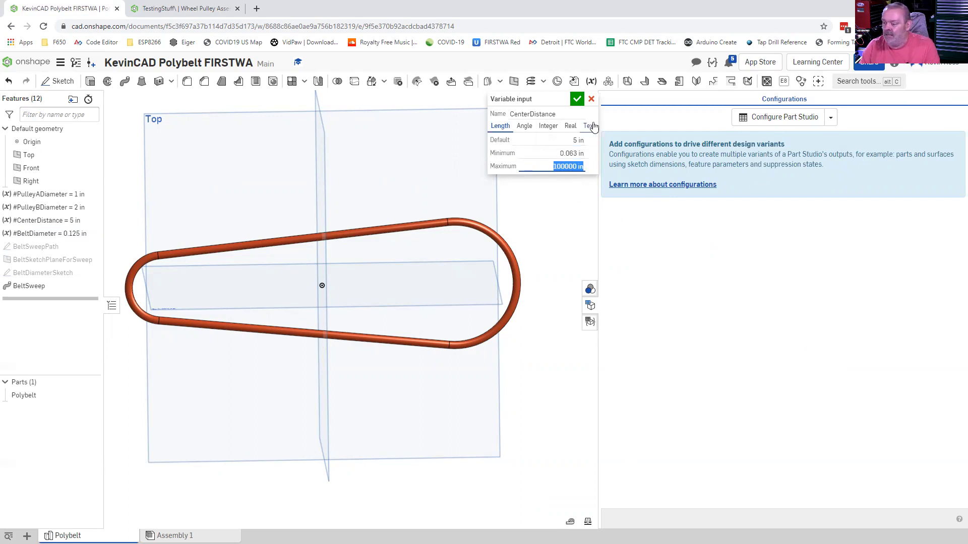
click(577, 99)
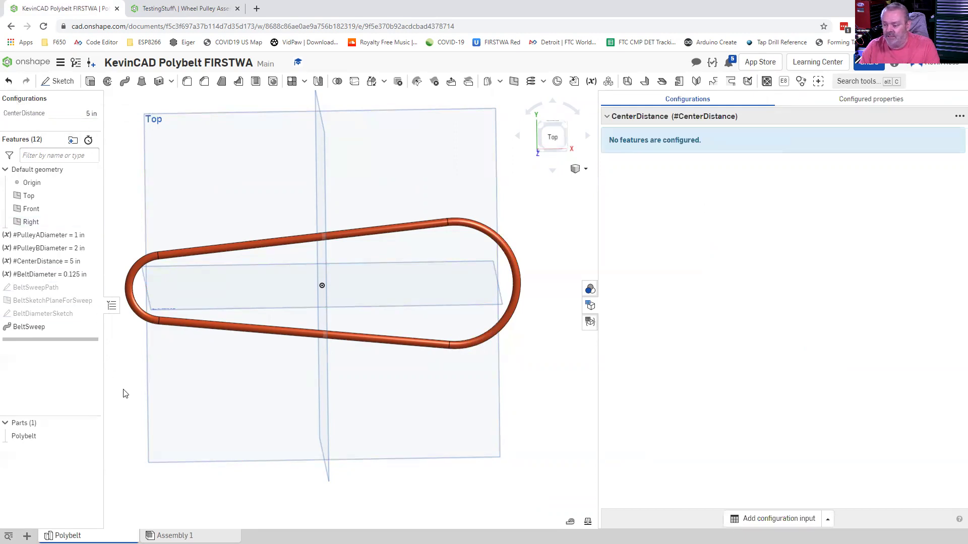
- Delete the original CenterDistance variable from the Polybelt feature list
click(52, 264)
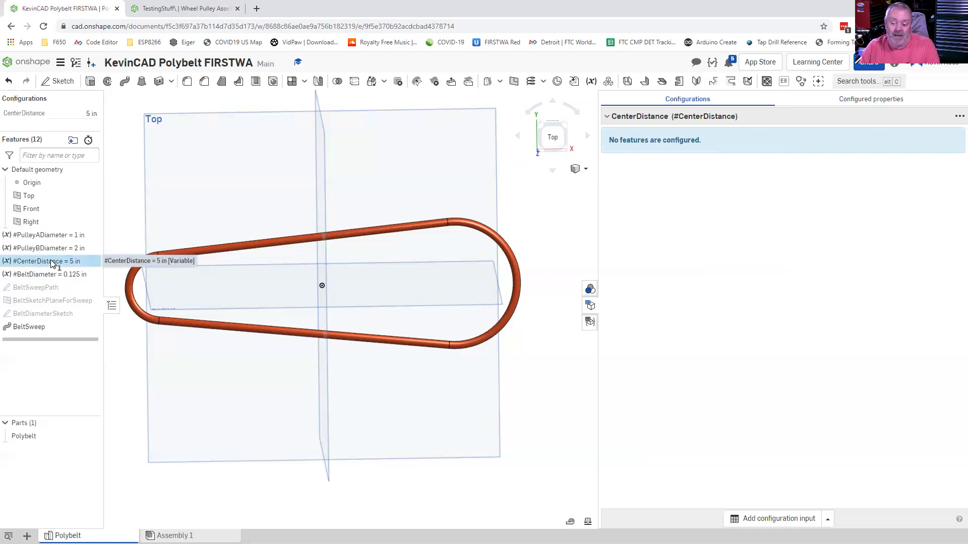
right_click(52, 264)
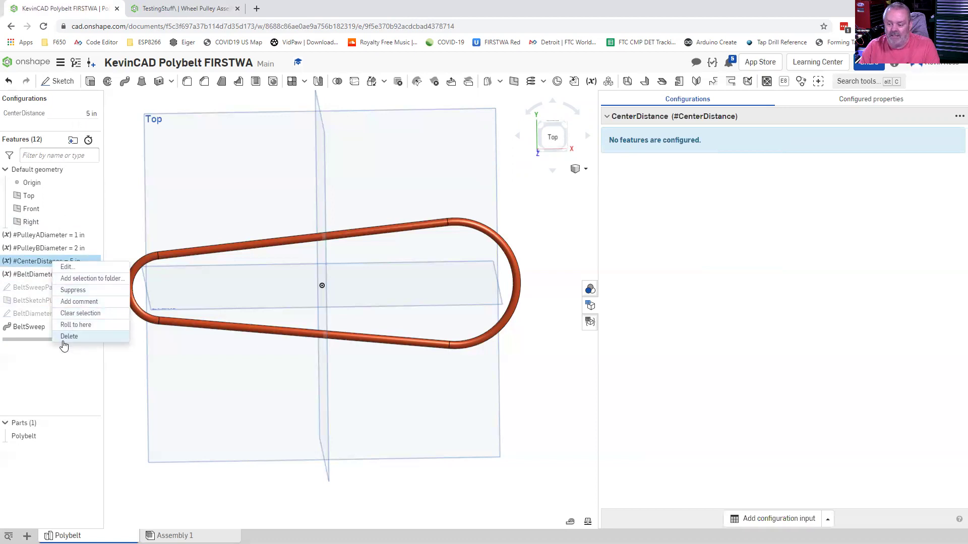
click(65, 339)
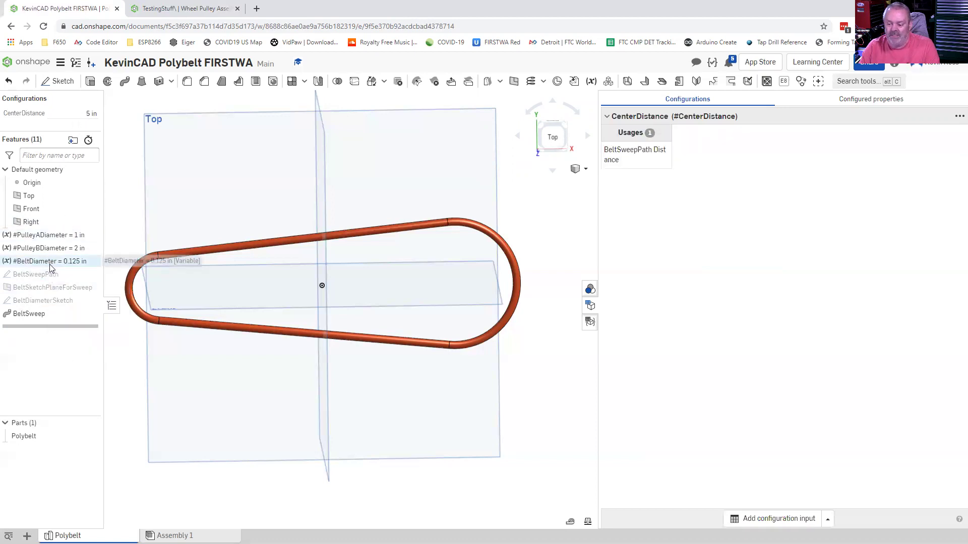
- Test the CenterDistance configuration input with 4 in, and set it back to 5 in
click(90, 114)
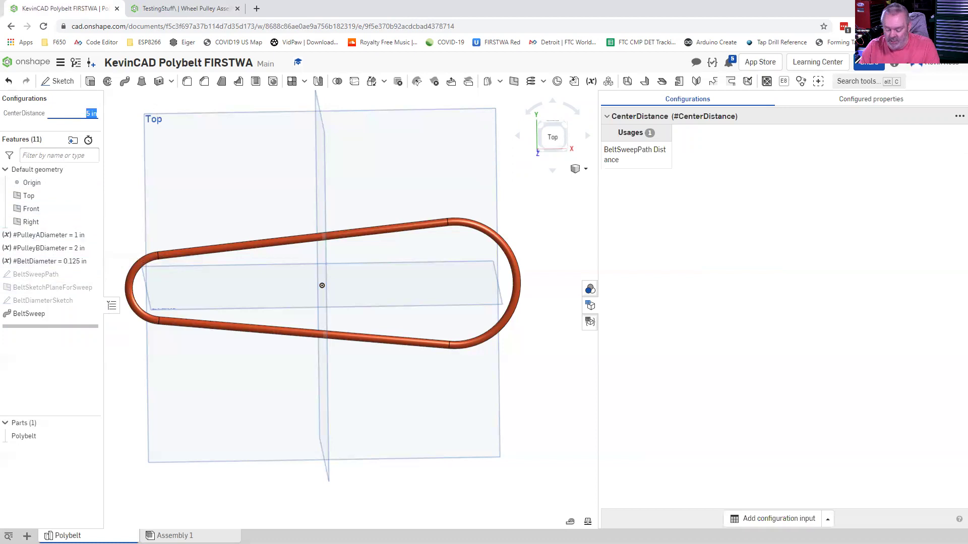
text(4)
key(Return)
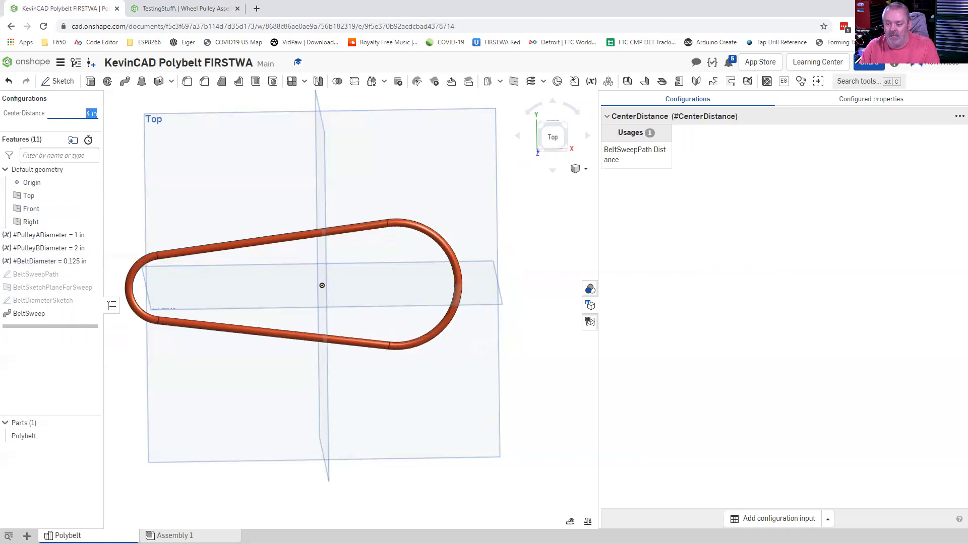
text(44)
key(Return)
text(5)
key(Return)
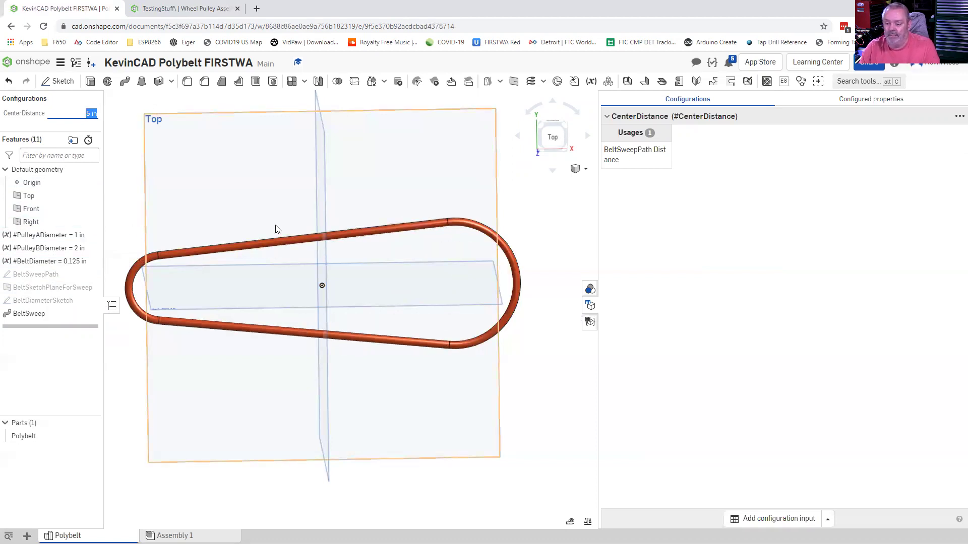
- Add a length configuration variable named PulleyADiameter with a minimum of 0.0625 in
click(51, 248)
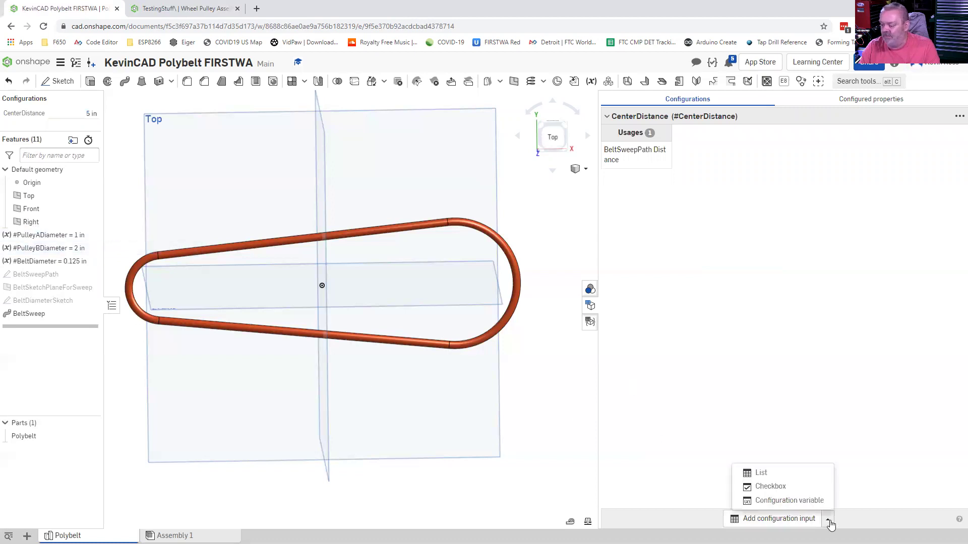
click(807, 502)
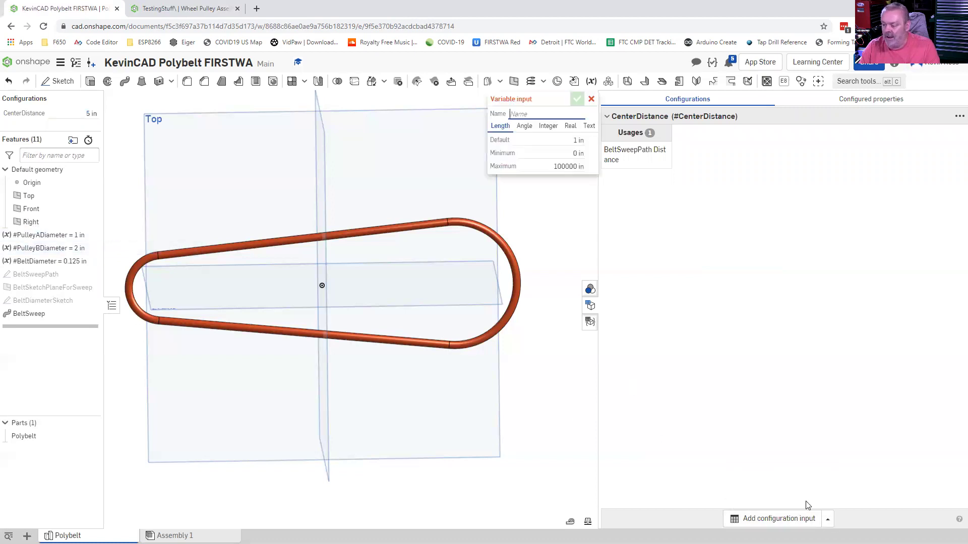
text(PulleyADiameter)
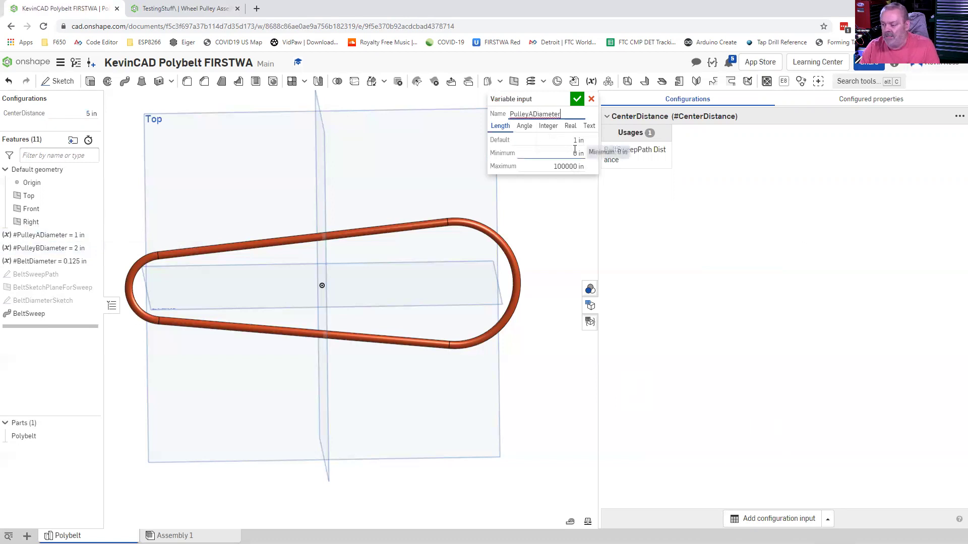
click(585, 153)
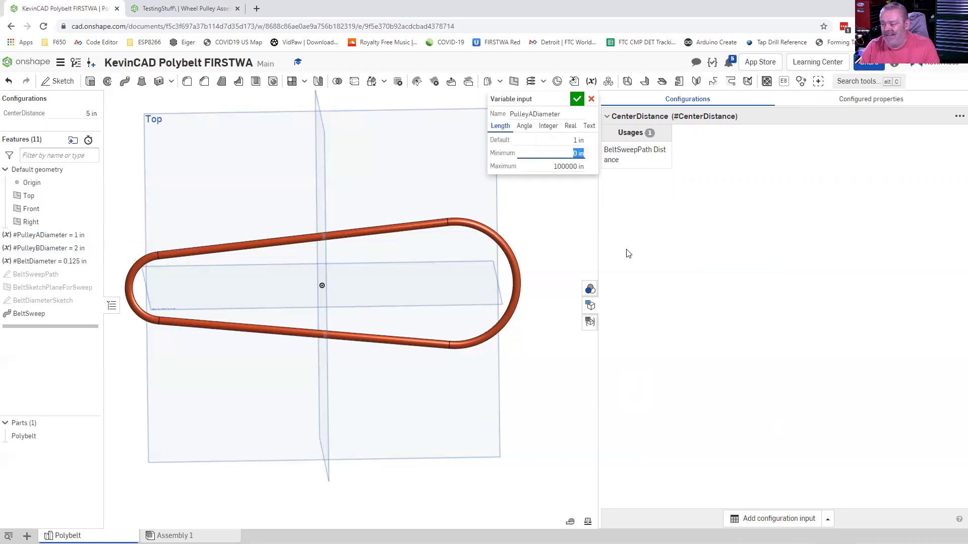
text(0625)
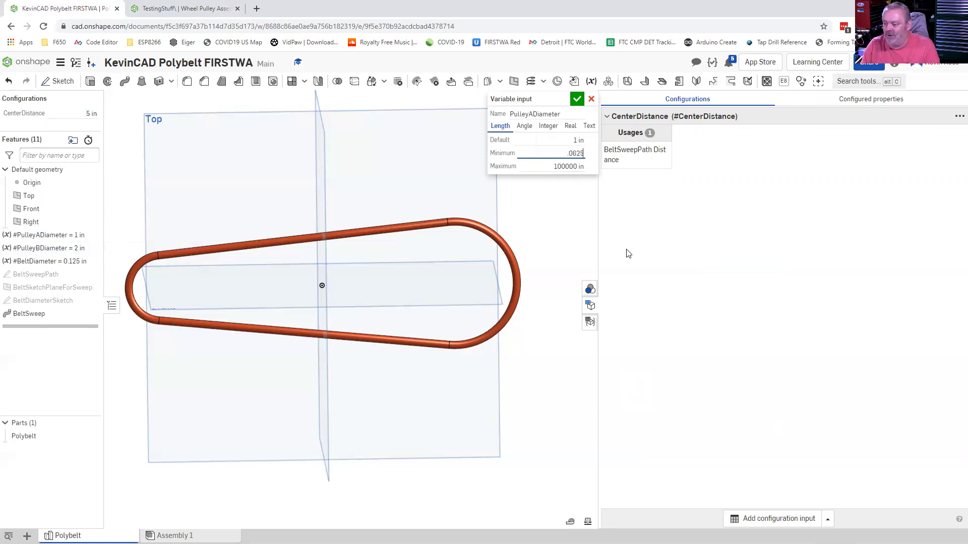
key(Tab)
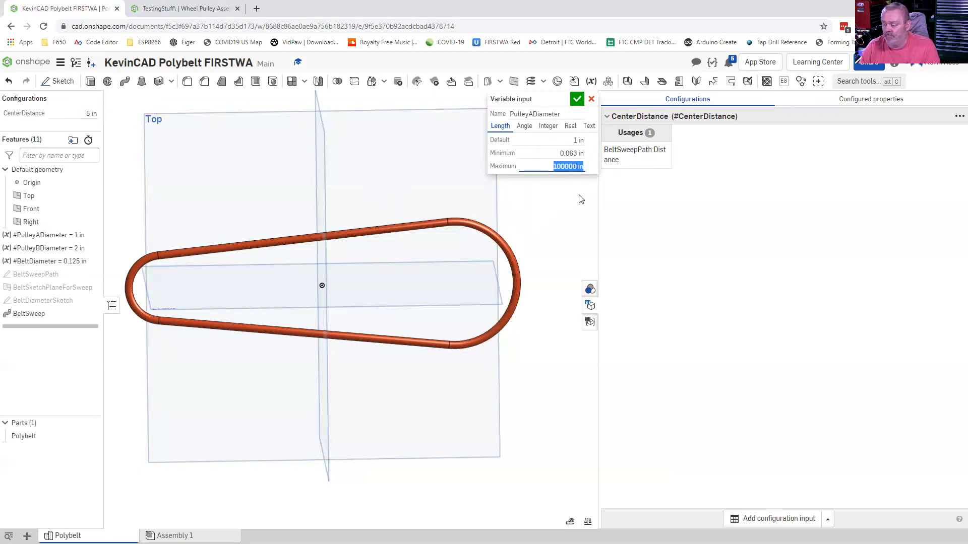
click(577, 98)
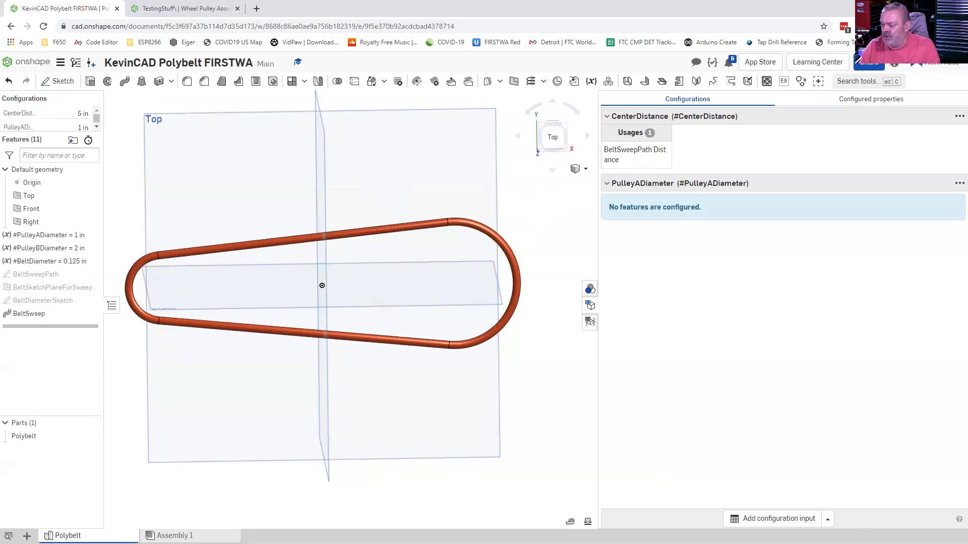
- Add a length configuration variable named PulleyBDiameter with the preset limits, and enlarge the configuration inputs area to show all inputs
click(827, 520)
click(802, 501)
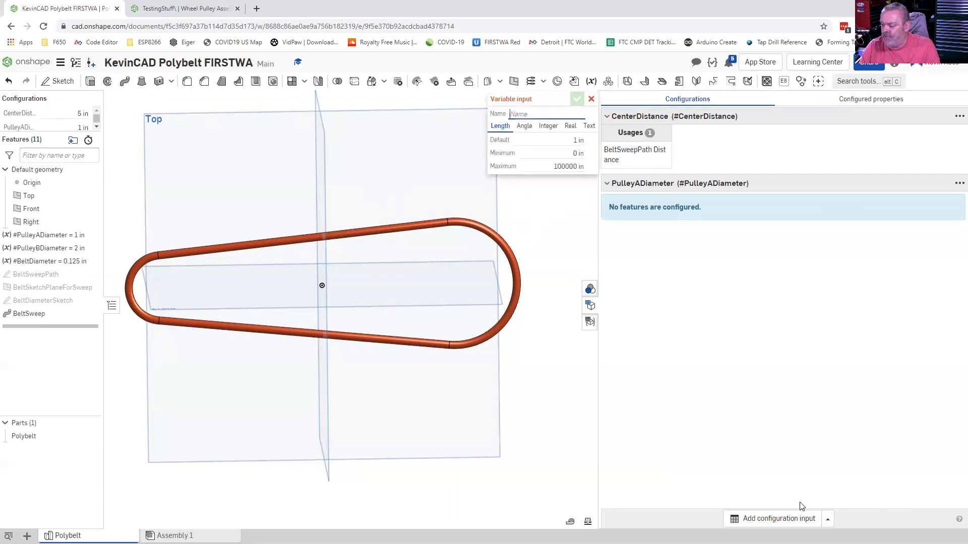
text(P)
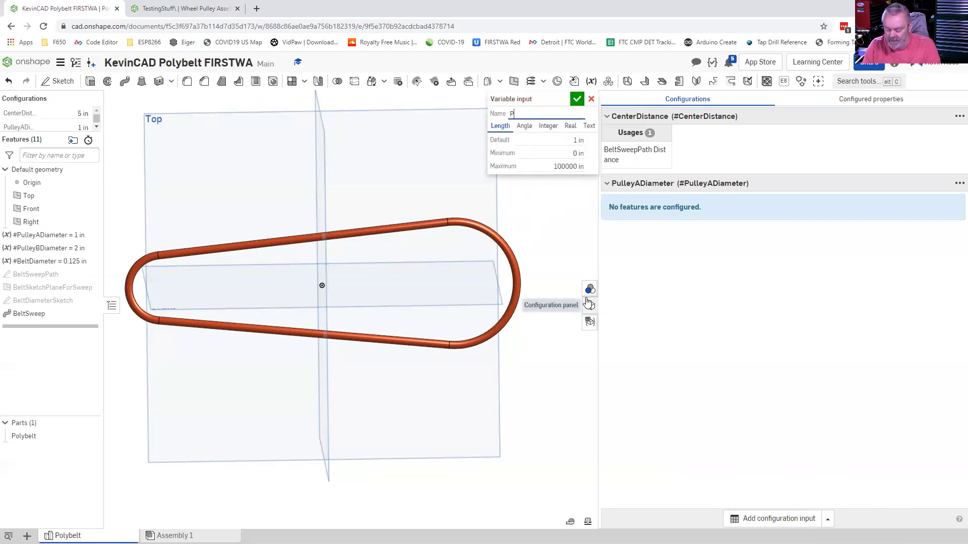
text(ulleyDiameter)
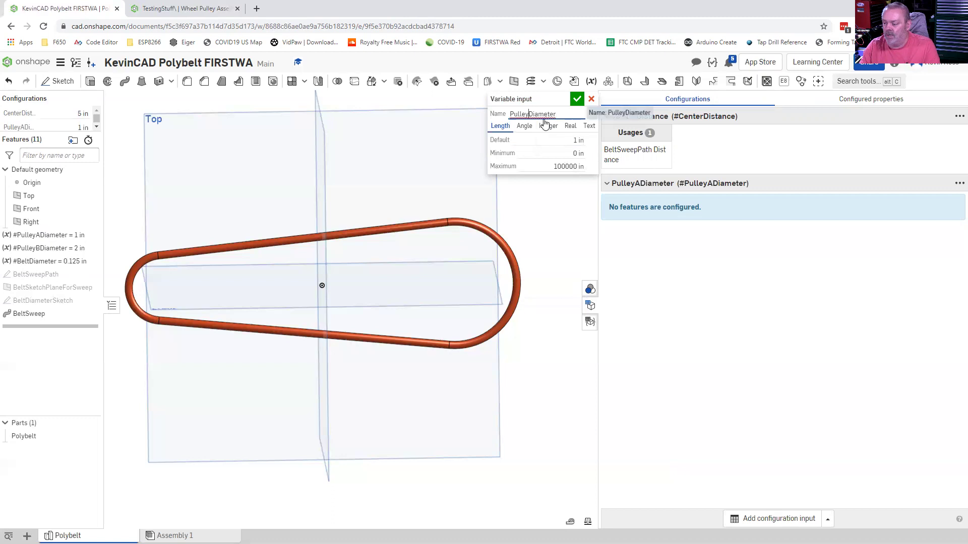
key(Left)
key(Left)
key(Left)
key(Left)
key(Left)
key(Left)
key(Left)
key(Left)
text(B)
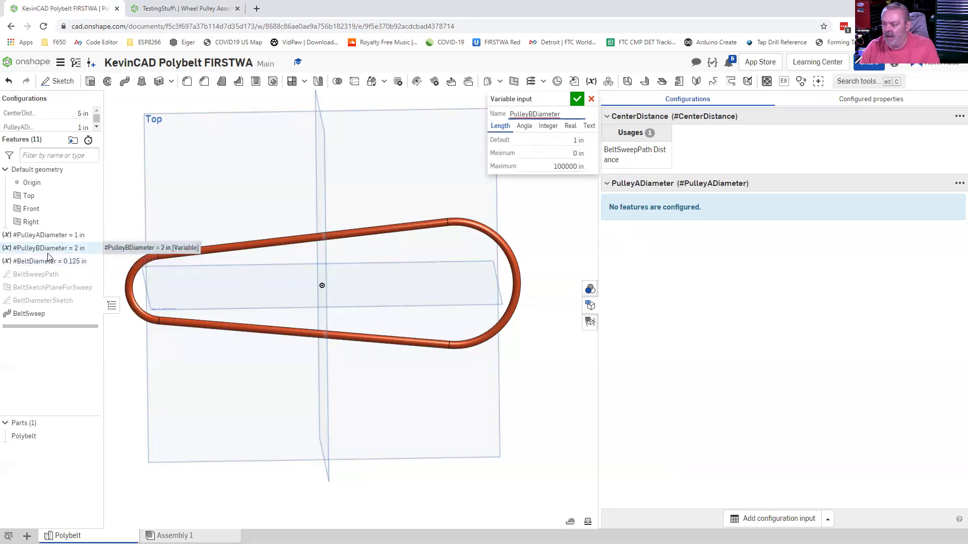
click(577, 100)
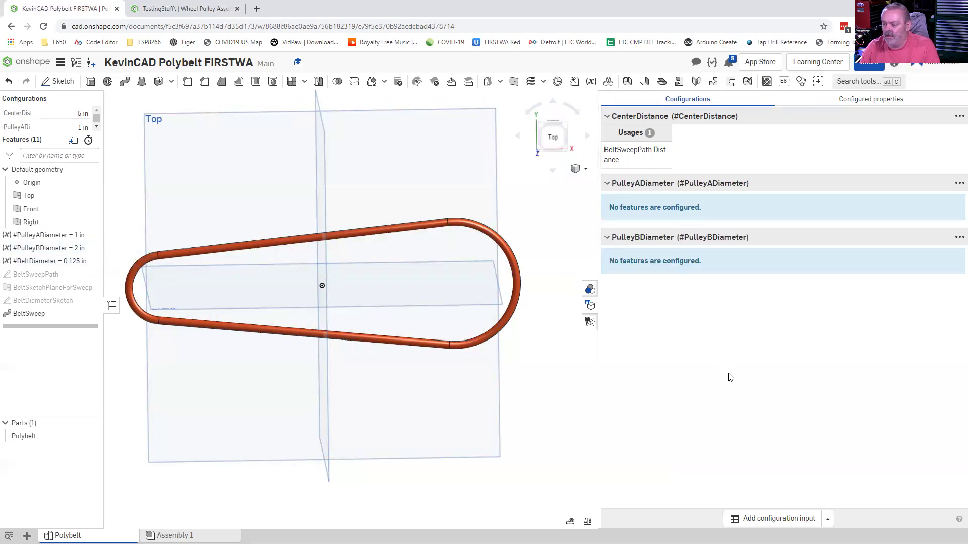
drag(44, 132, 45, 170)
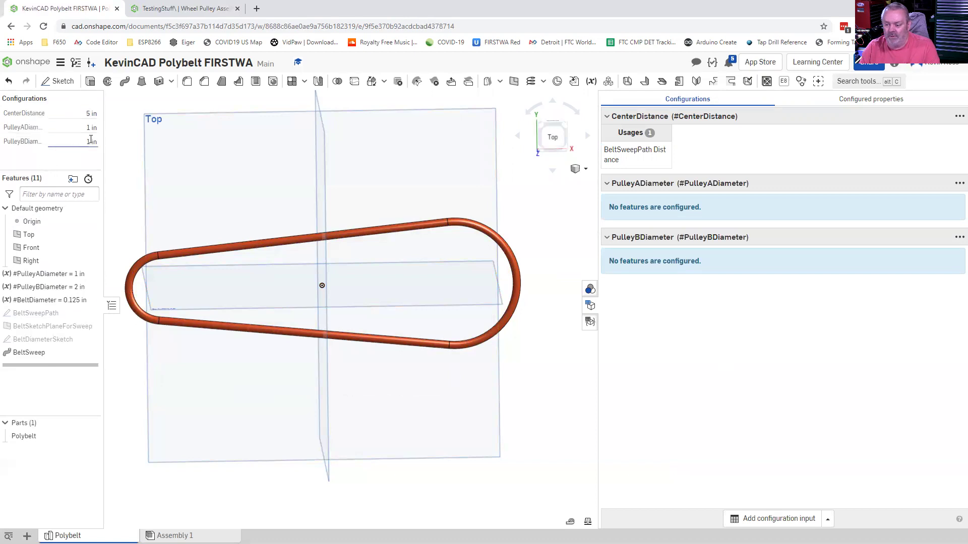
- Delete the #PulleyADiameter and #PulleyBDiameter variables from the feature list so the configuration inputs drive the belt
right_click(40, 274)
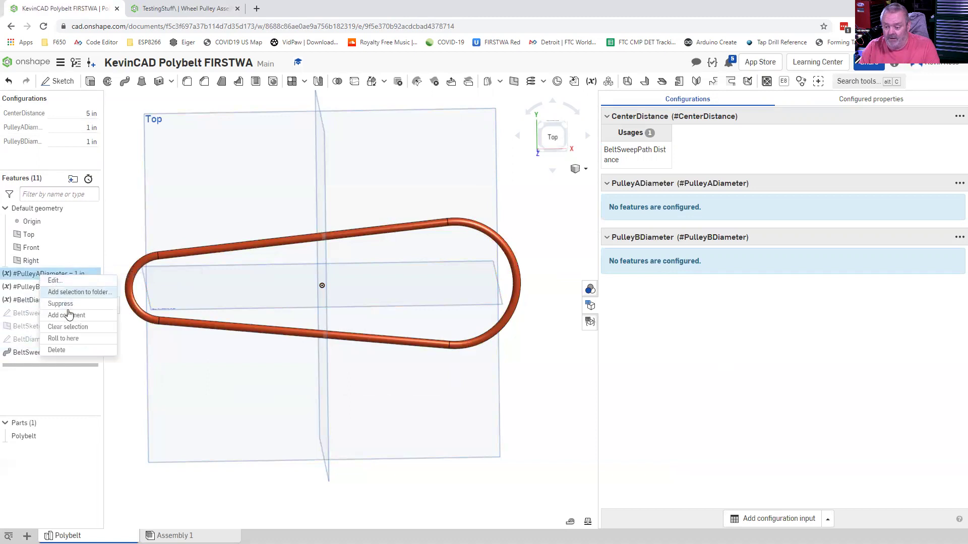
click(71, 349)
right_click(58, 276)
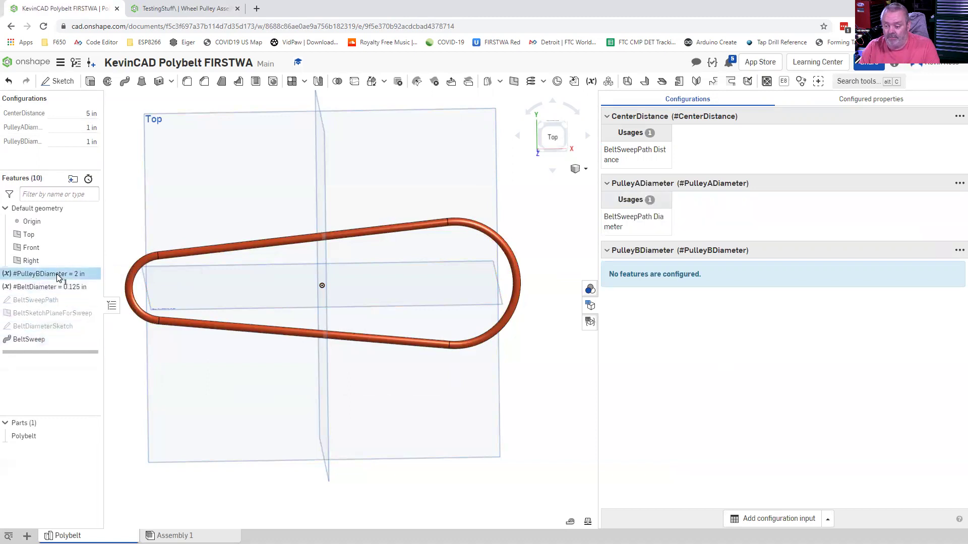
click(75, 350)
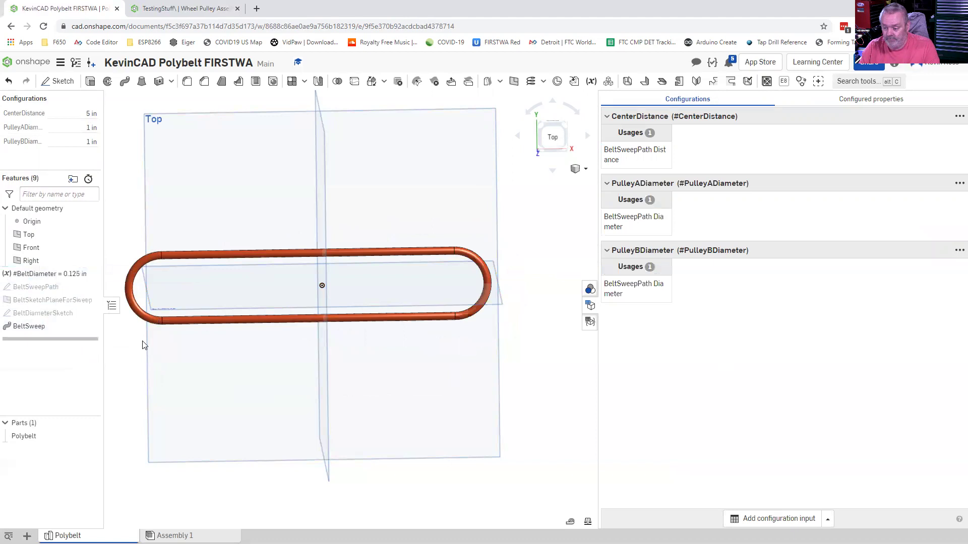
- Set the PulleyADiameter configuration value to 25 mm
click(81, 129)
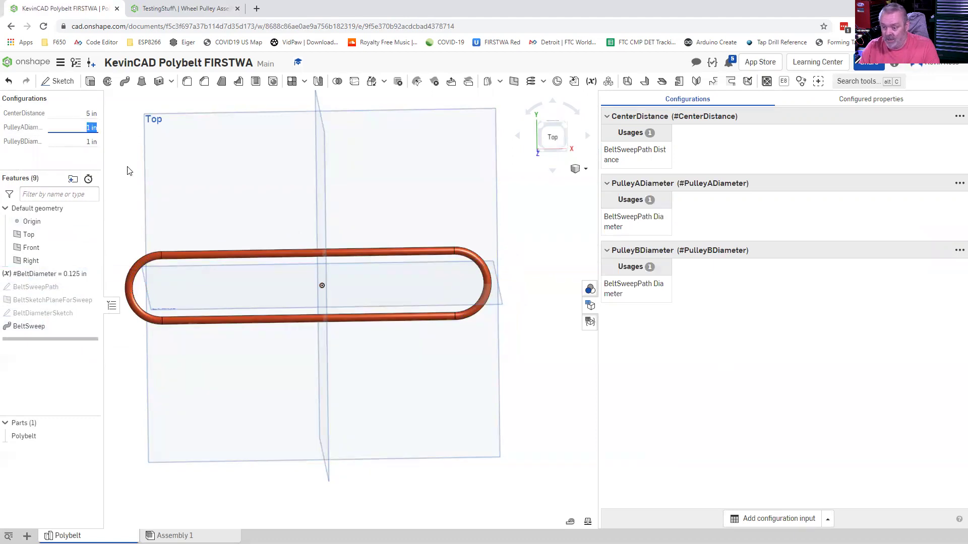
text(25 mm)
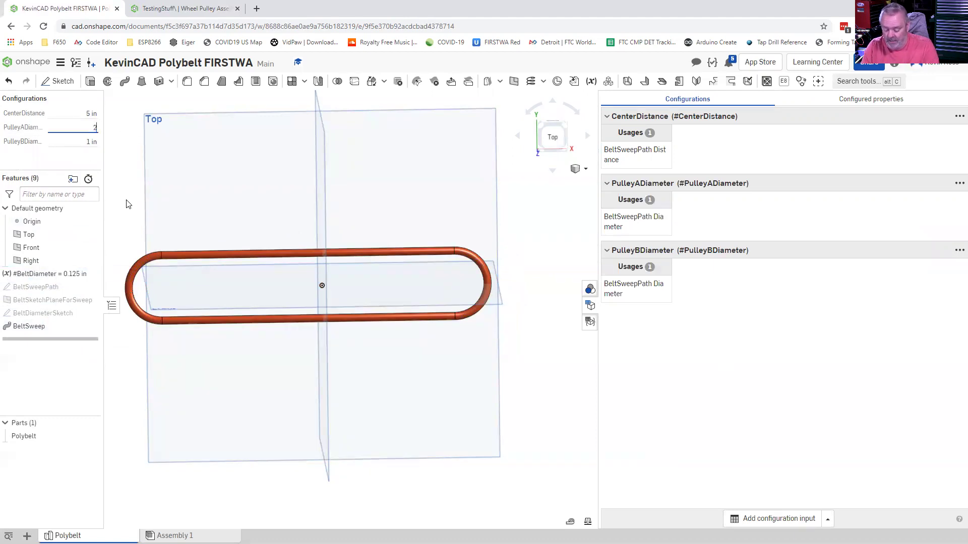
key(Return)
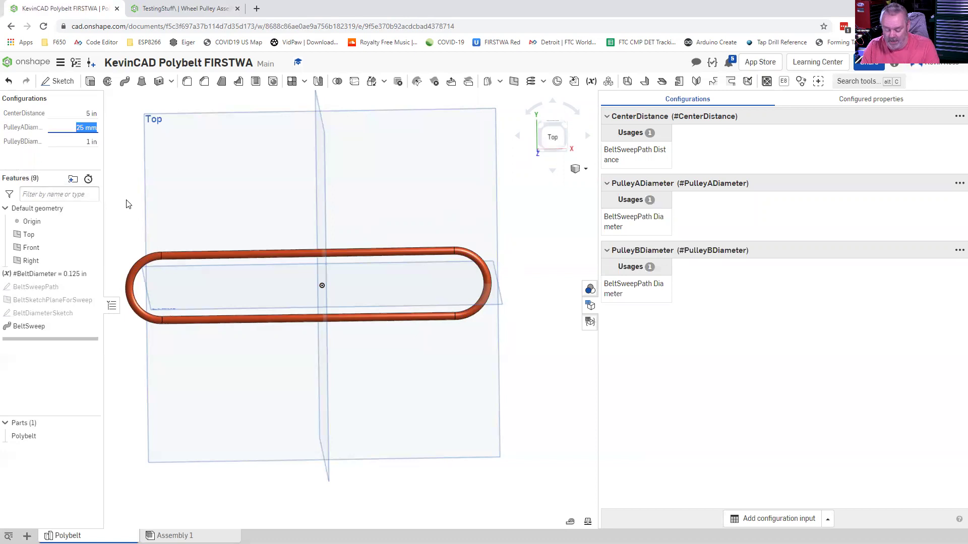
- Set the PulleyADiameter configuration value to 1.5 in
text(1)
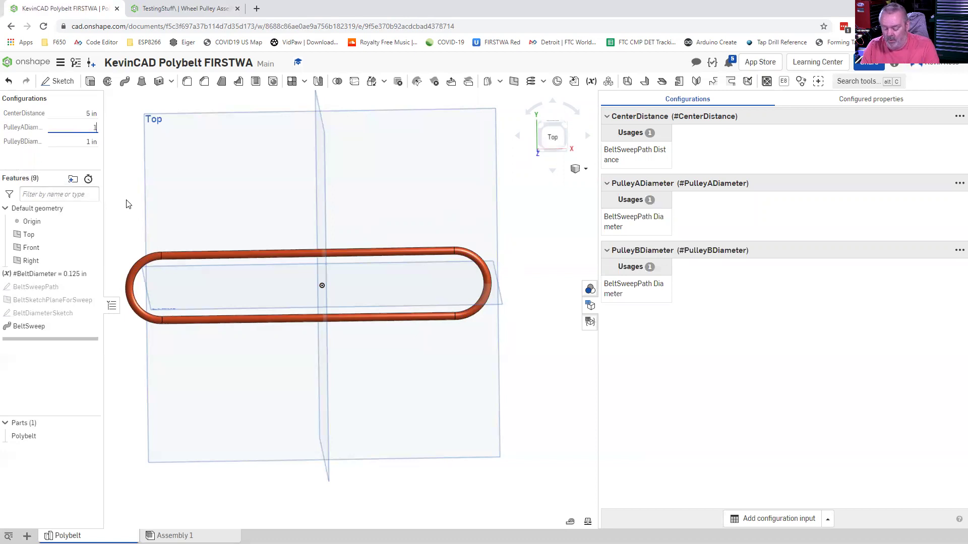
text(.5in)
key(Return)
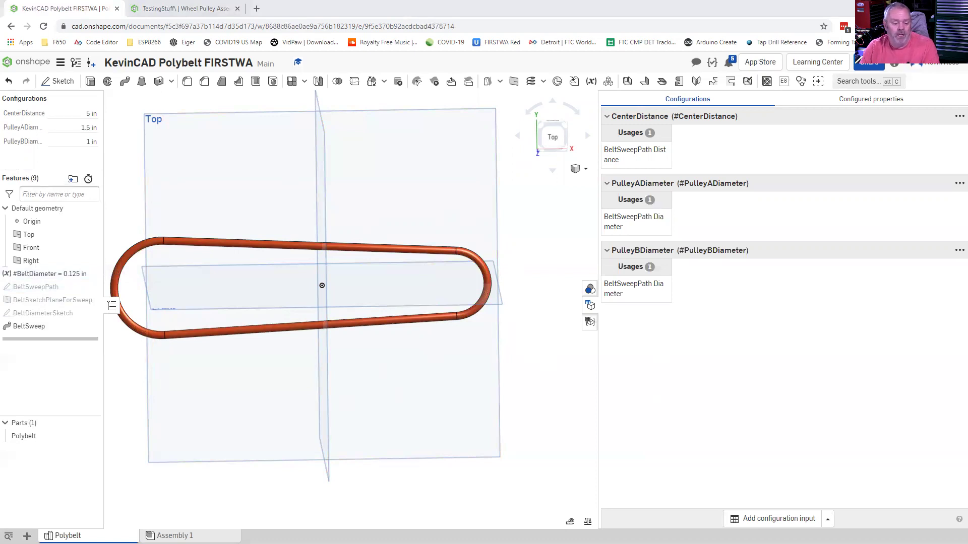
- Open the McMaster-Carr website in a new browser window
key(ctrl+n)
text(mcm)
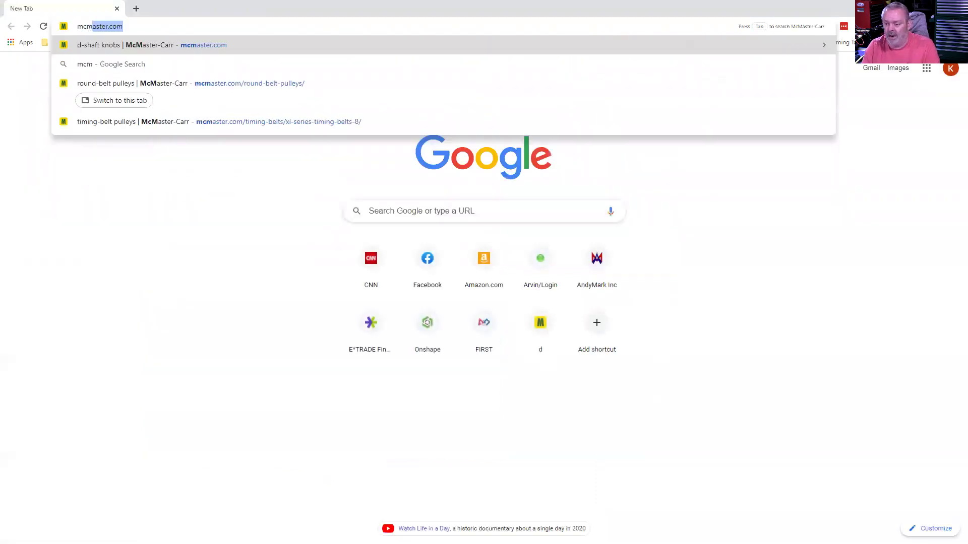
key(Return)
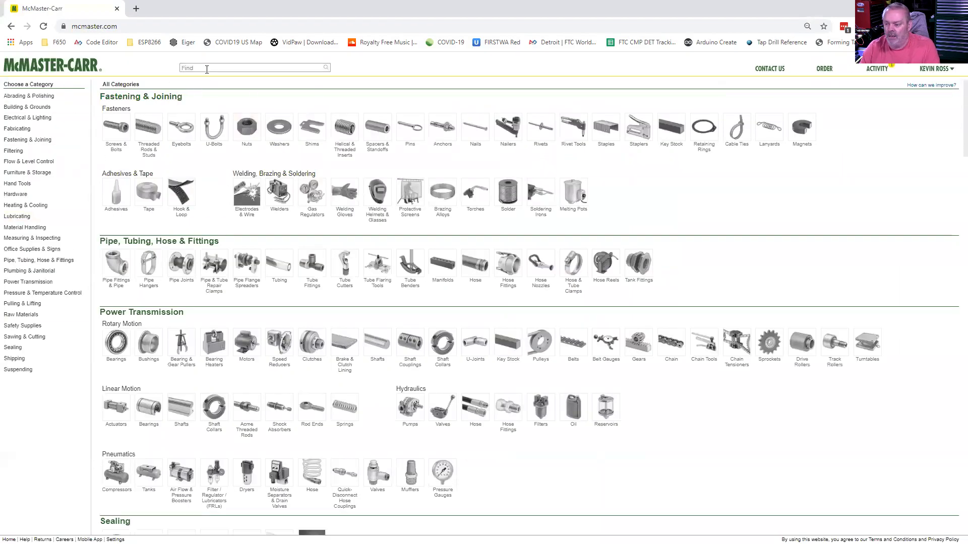
- Search McMaster-Carr for "Polyurethane Belt" and open the Round Belts product listing
text(Poly)
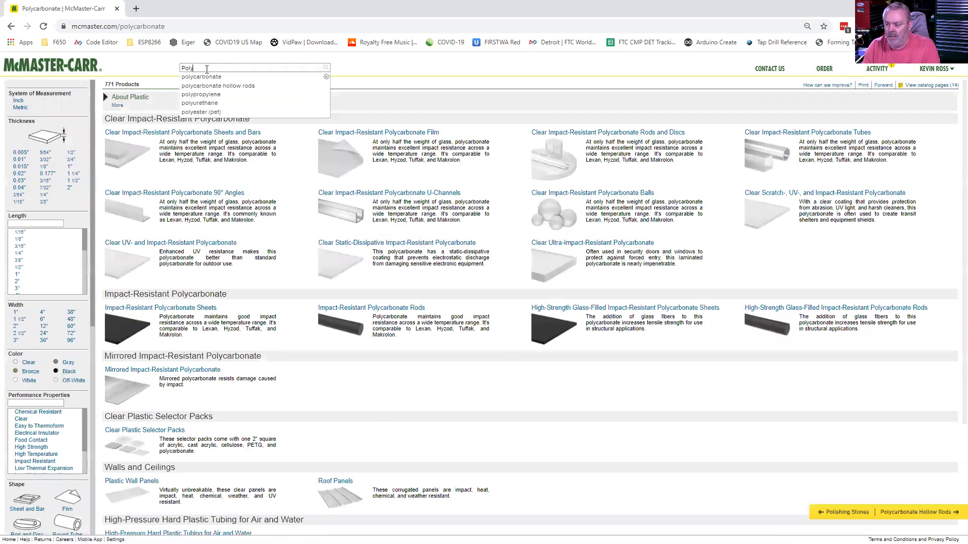
text(u)
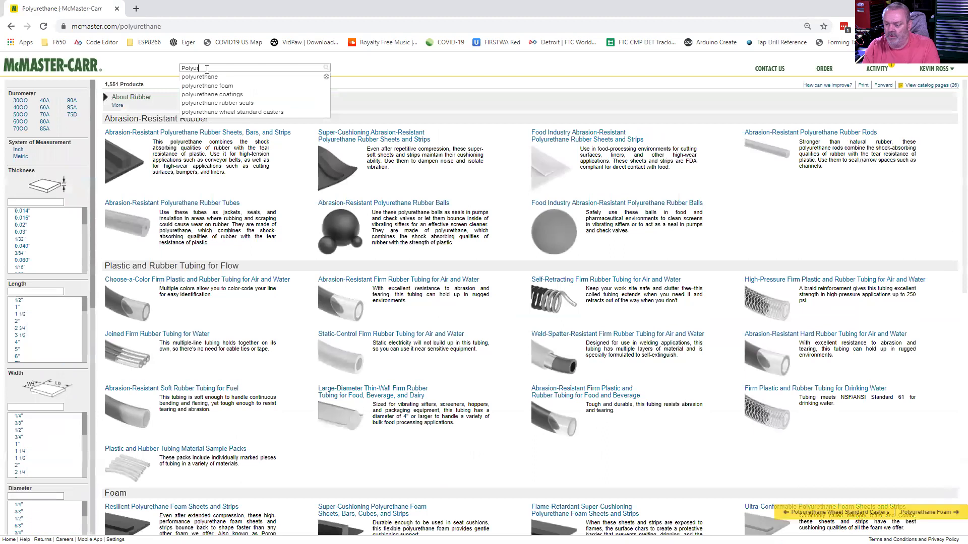
text(rethane Belt)
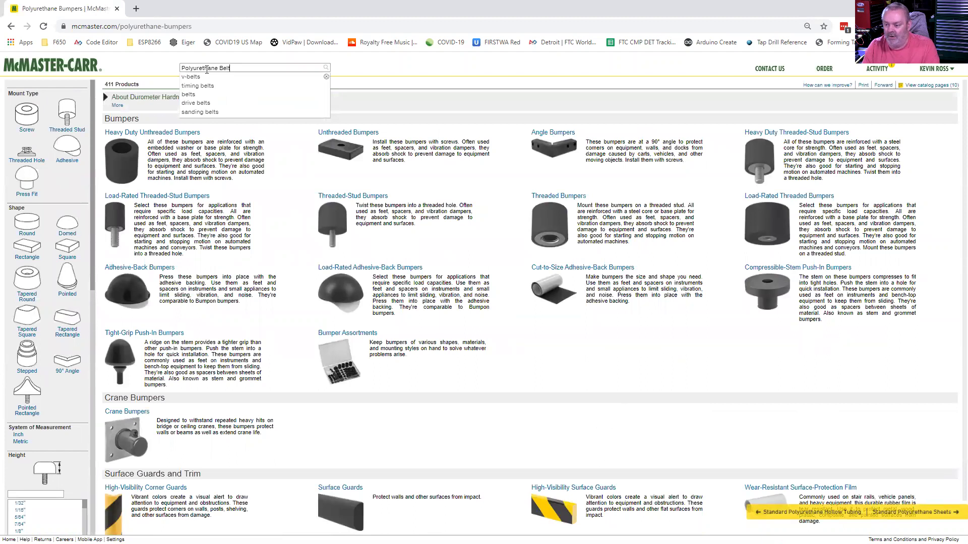
key(Return)
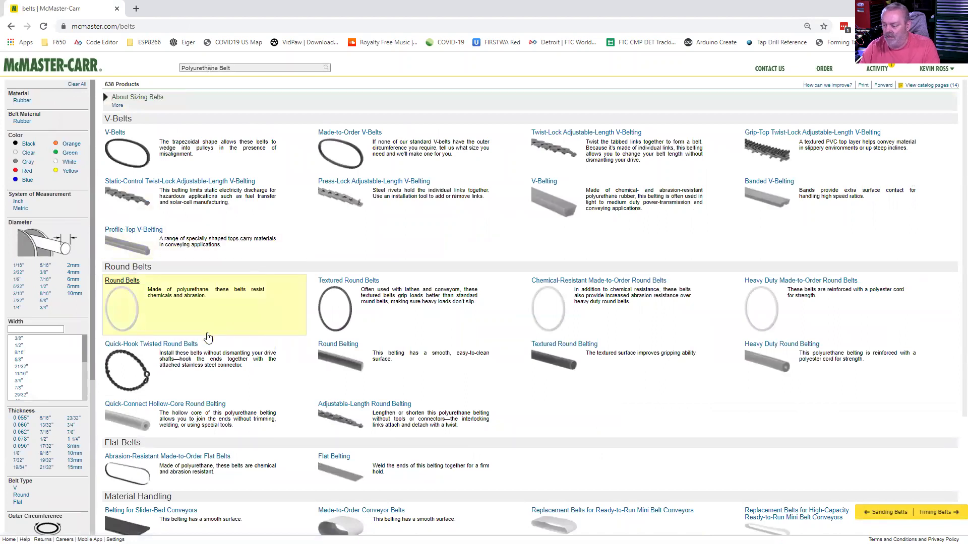
click(121, 282)
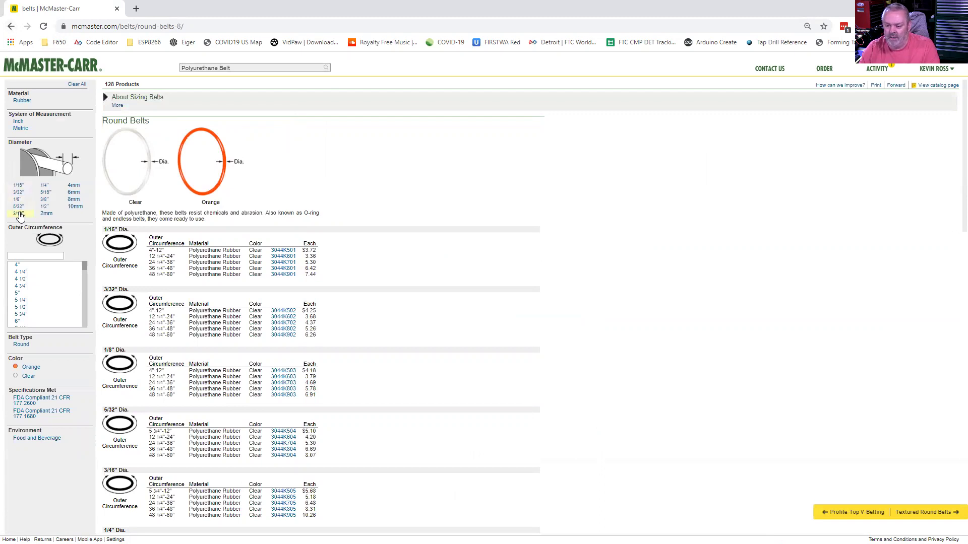
- Search McMaster-Carr for "Round Belt" and open the Round Belting table of belt diameters
click(11, 26)
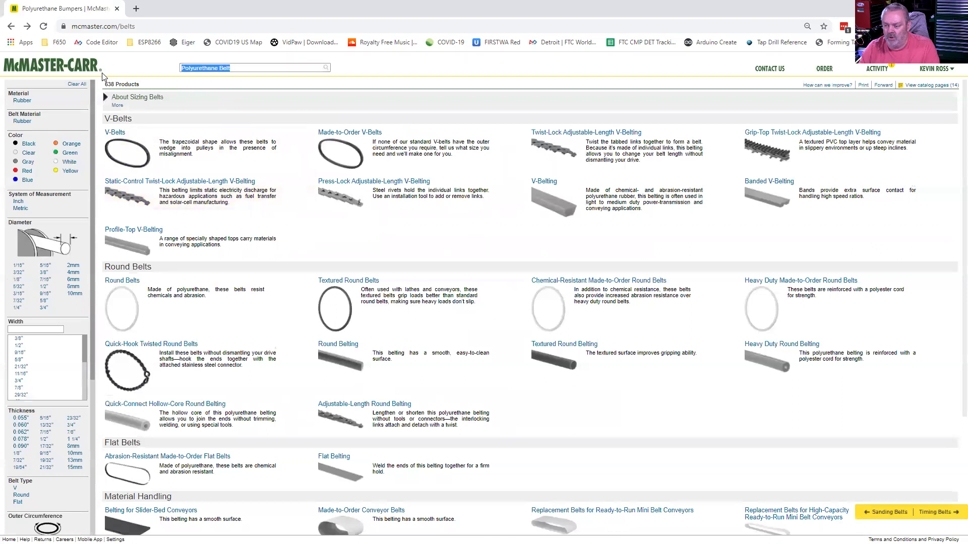
text(Round Belt)
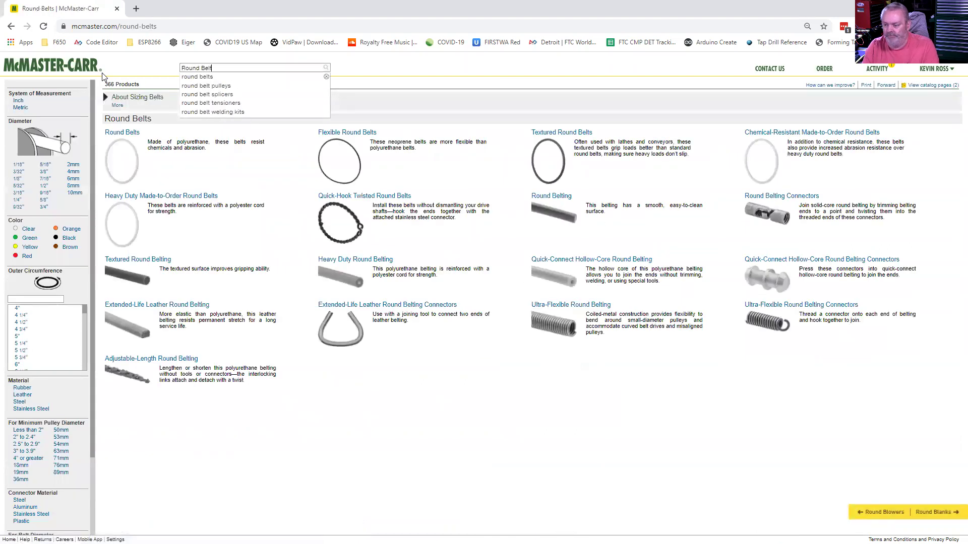
key(Return)
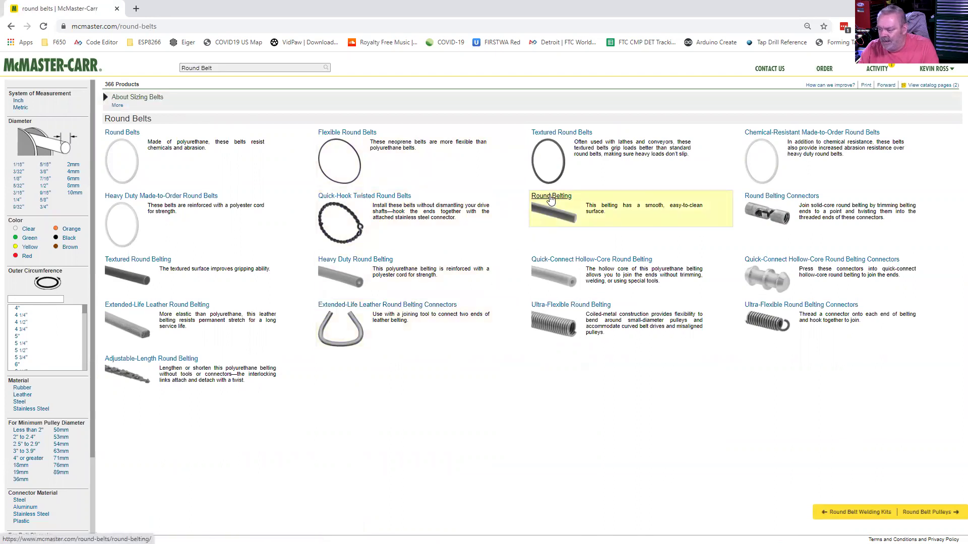
click(551, 197)
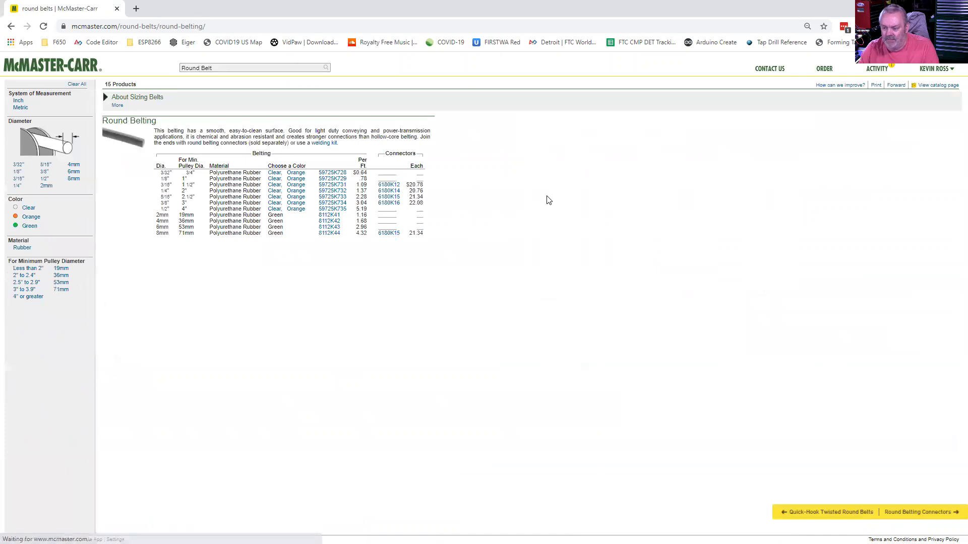
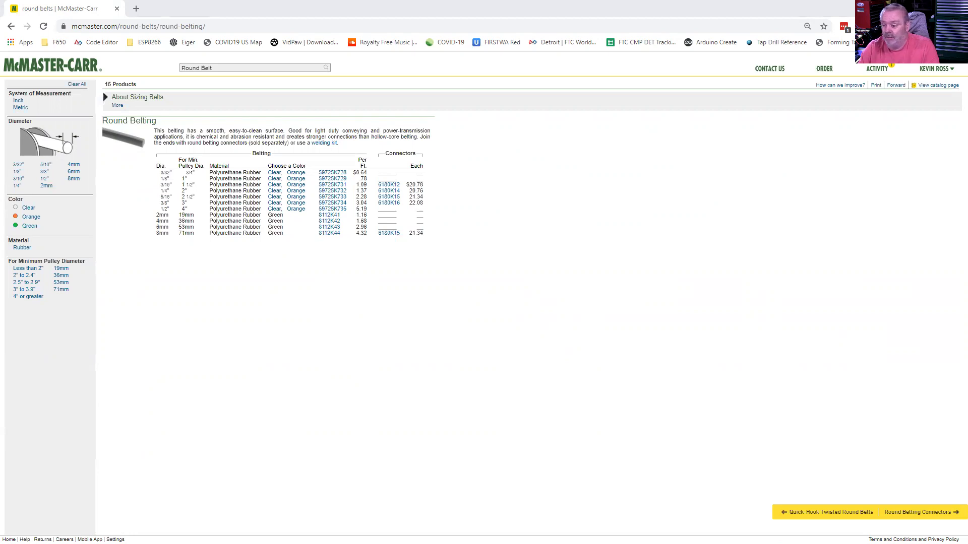
- Check the belt size table in the Excel workbook and return to the Polybelt part studio in Onshape
key(alt+Tab)
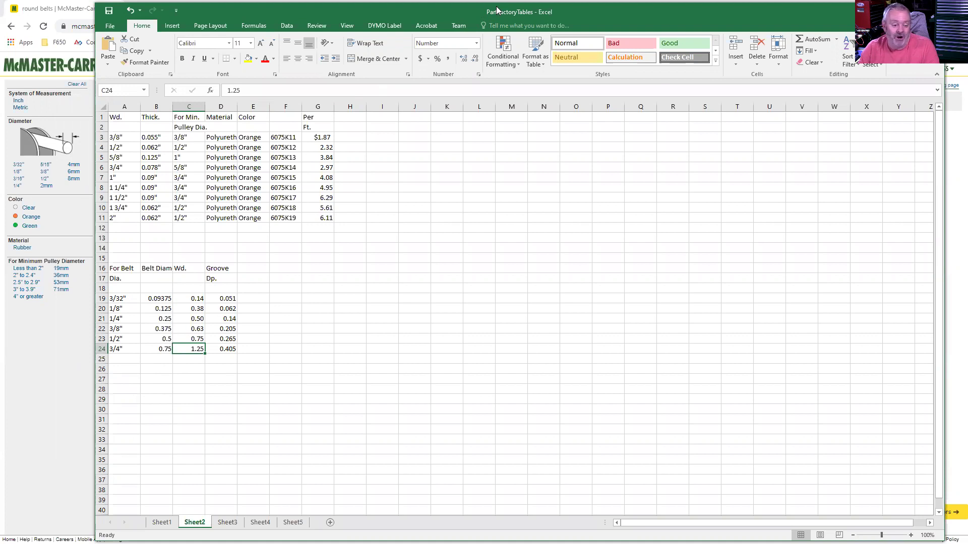
drag(496, 11, 497, 0)
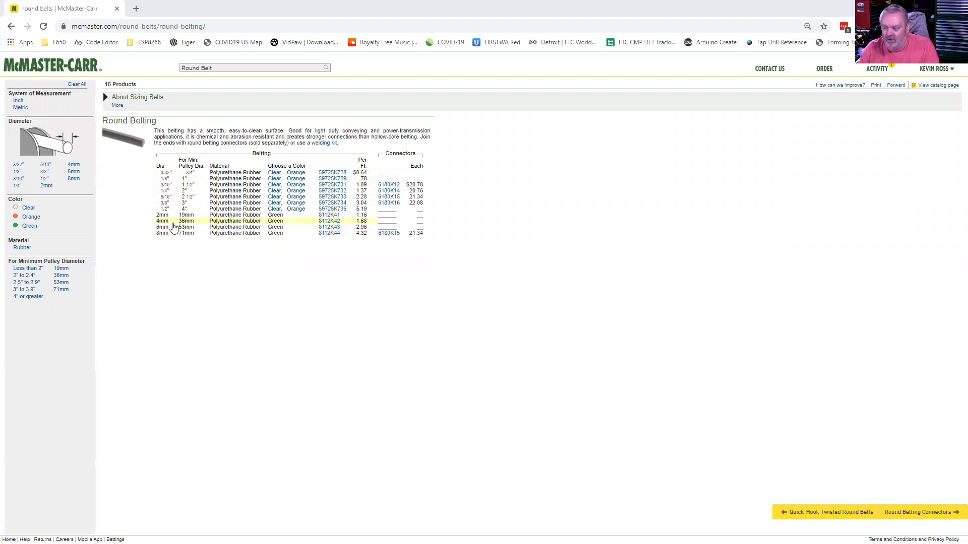
drag(492, 10, 531, 28)
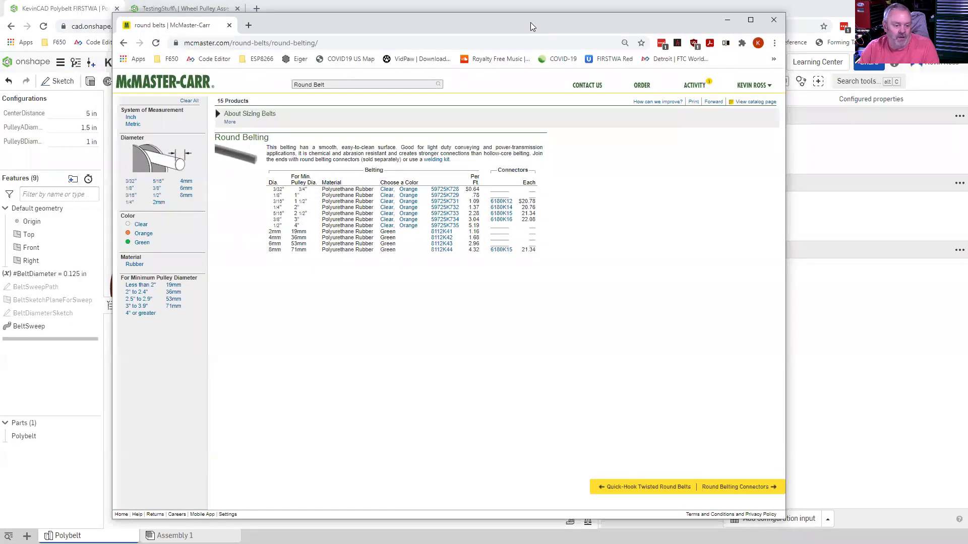
click(795, 366)
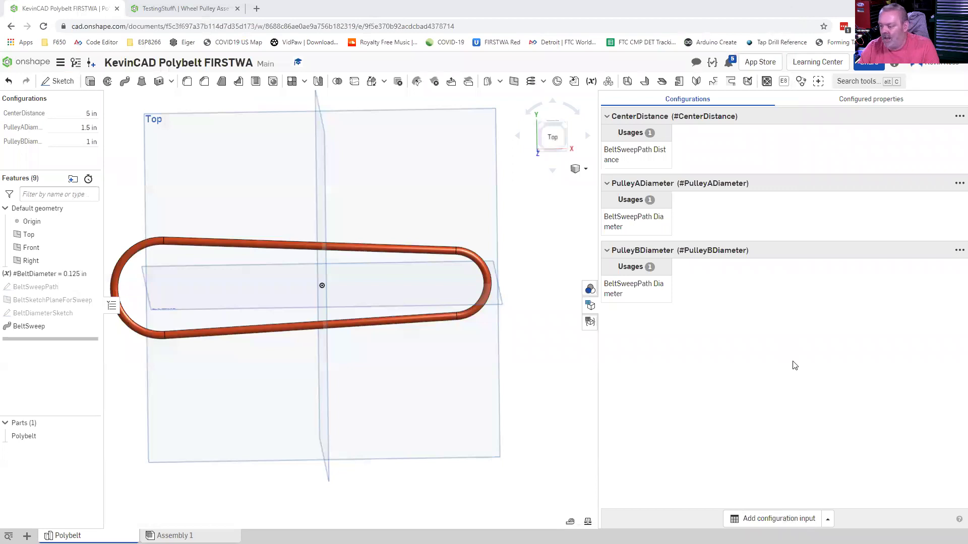
- Add a list configuration input and name it "Belt Diameter"
click(827, 519)
click(773, 475)
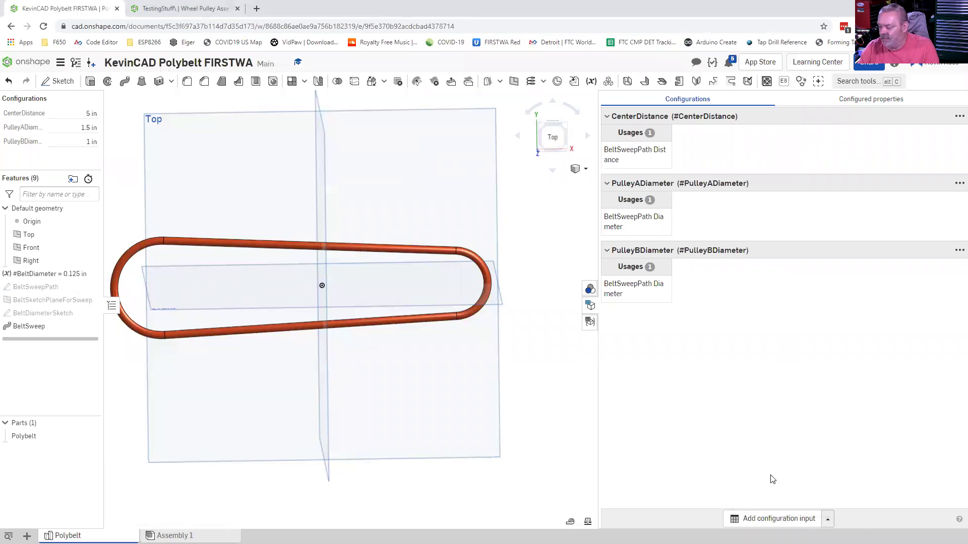
click(643, 316)
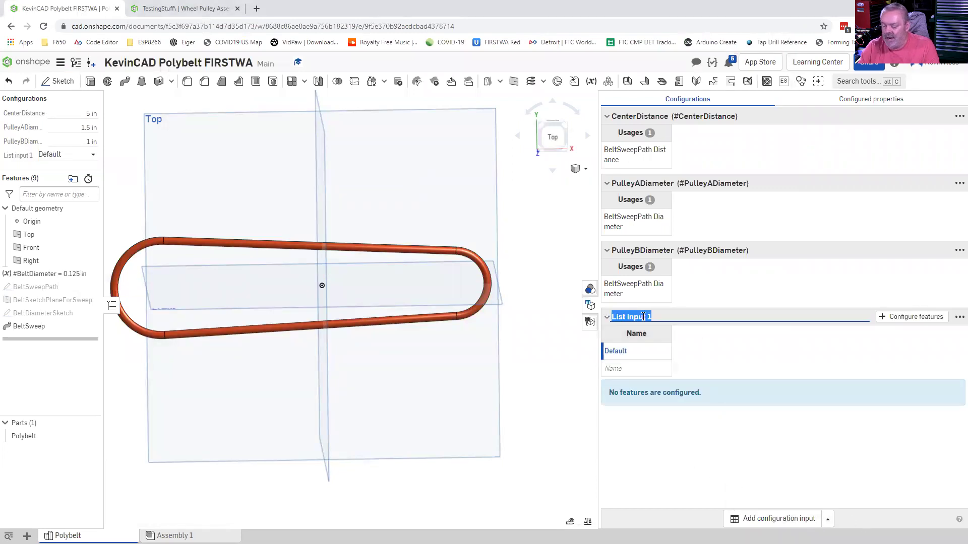
text(BeltDiameter)
key(BackSpace)
key(BackSpace)
key(BackSpace)
key(BackSpace)
key(BackSpace)
key(BackSpace)
key(BackSpace)
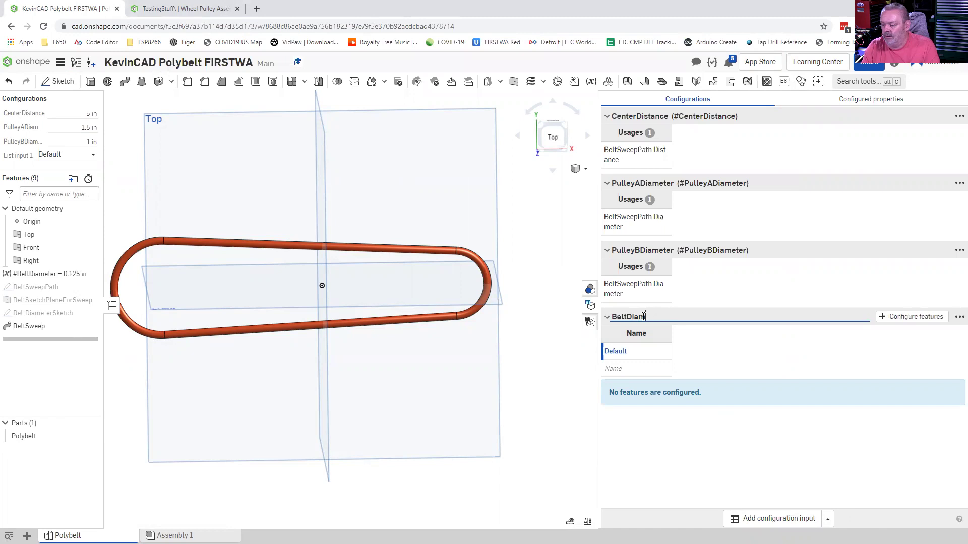
text(Diameter)
key(Return)
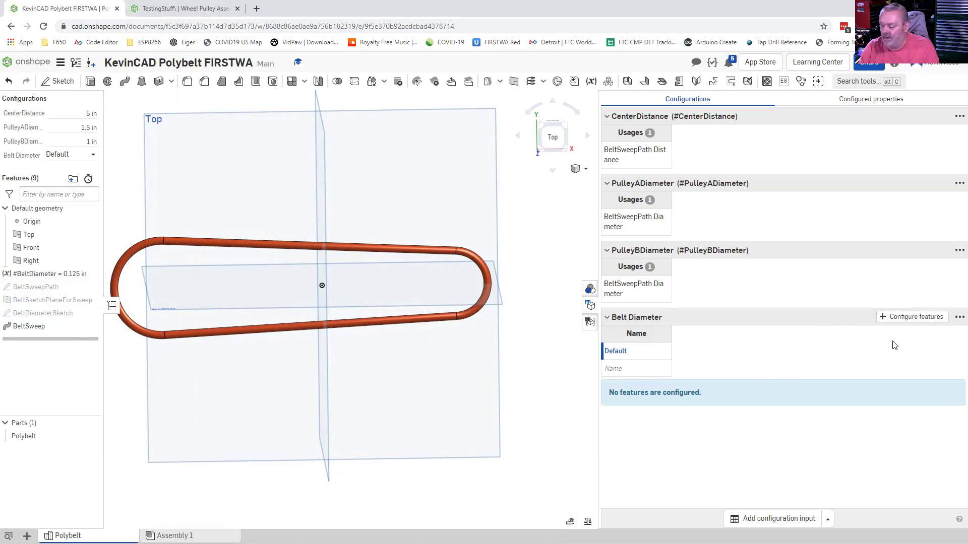
- Configure the value of the #BeltDiameter variable with the Belt Diameter list input
click(901, 317)
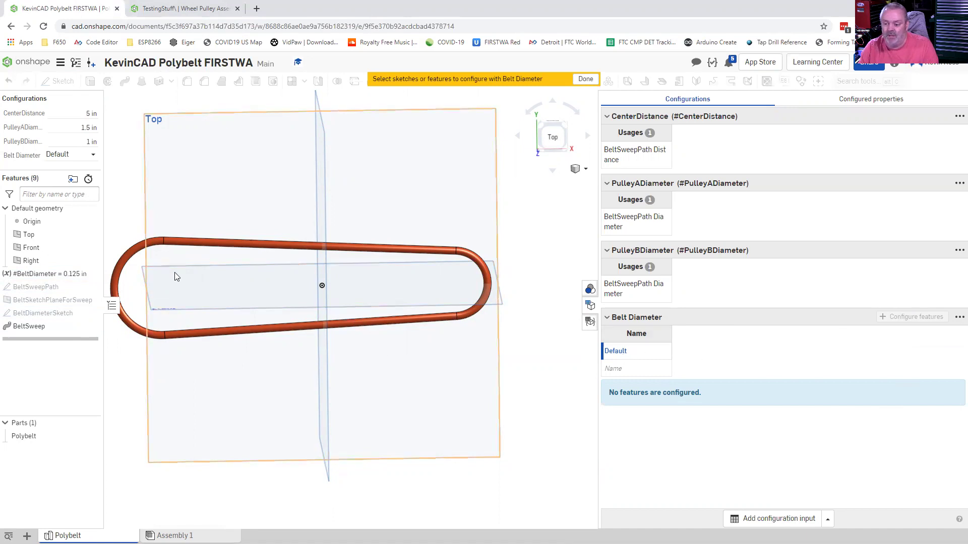
click(48, 277)
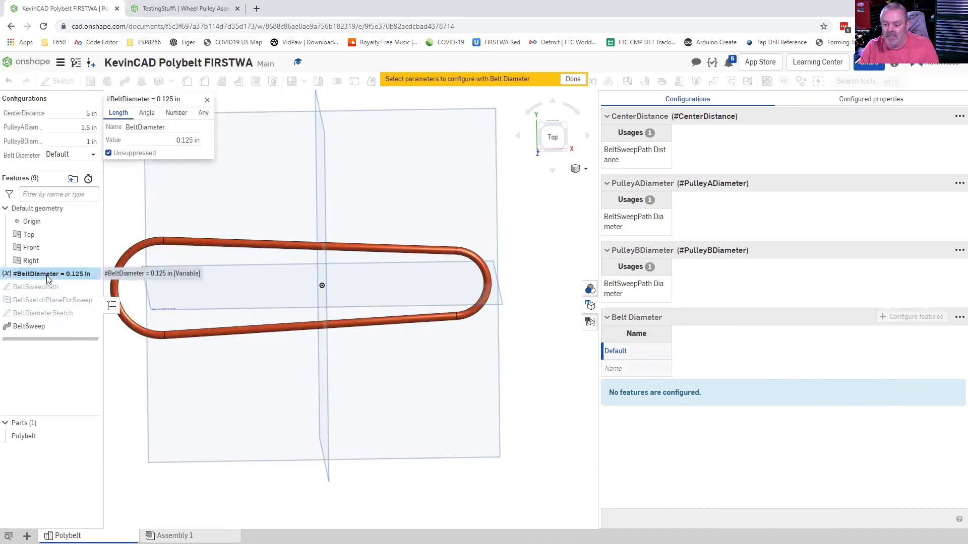
click(160, 140)
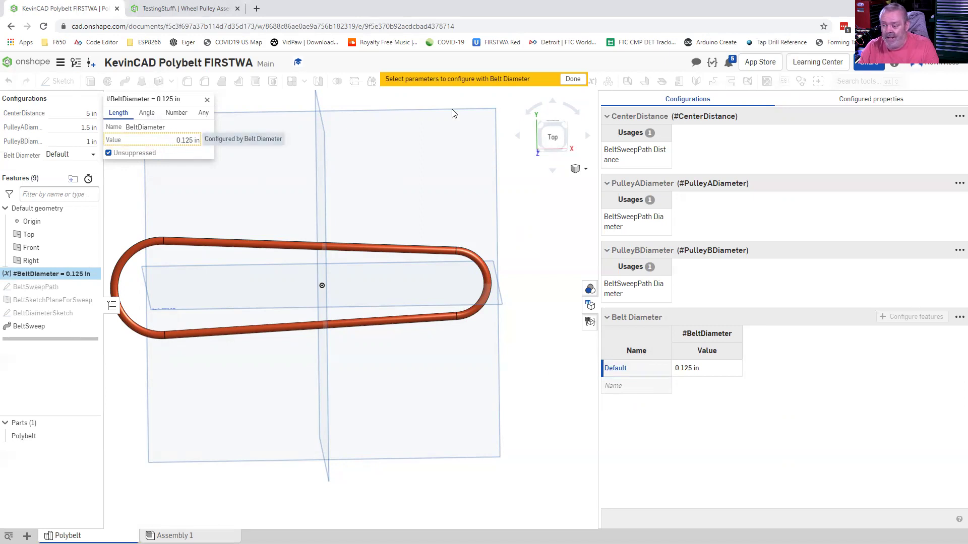
click(572, 80)
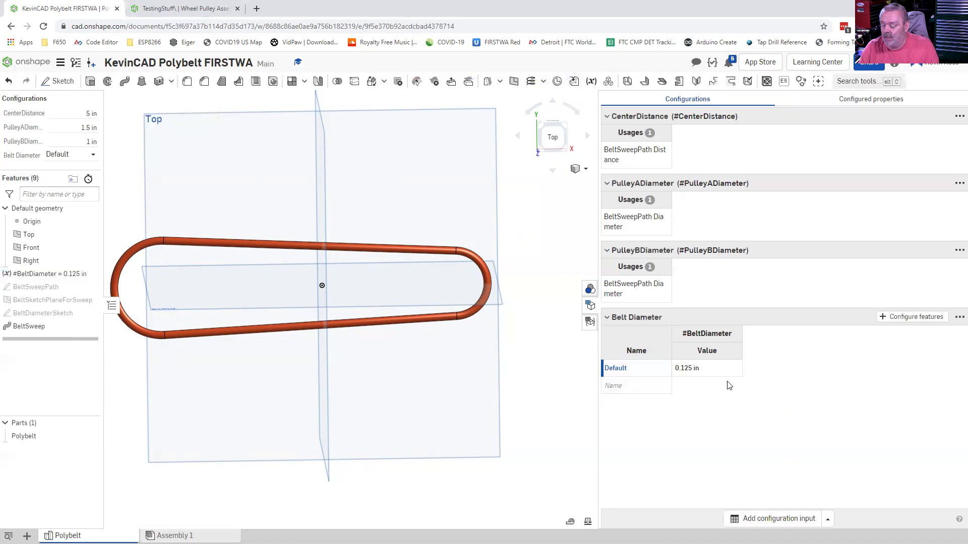
- Rename the default Belt Diameter option to 3/32 and set its #BeltDiameter value to 3/32 in
double_click(636, 372)
text(3)
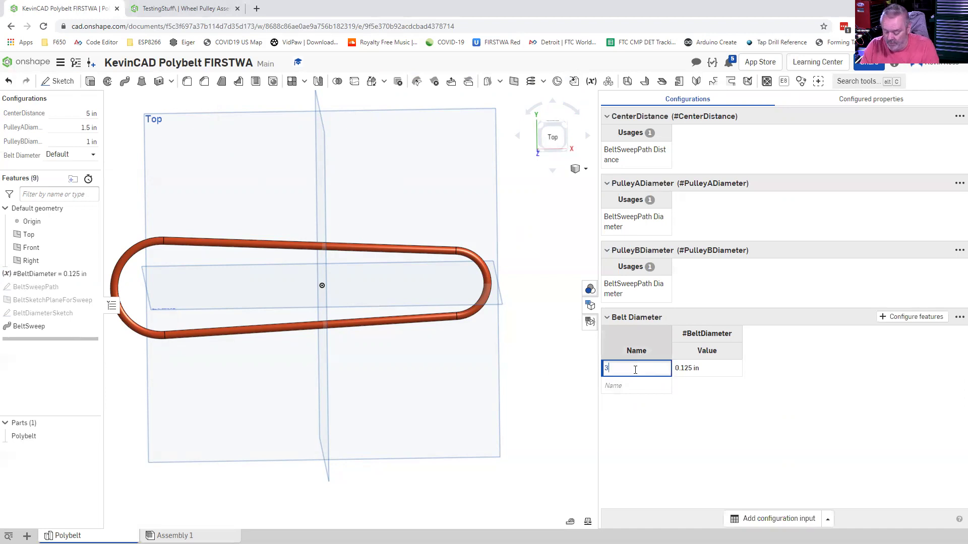
text(/32)
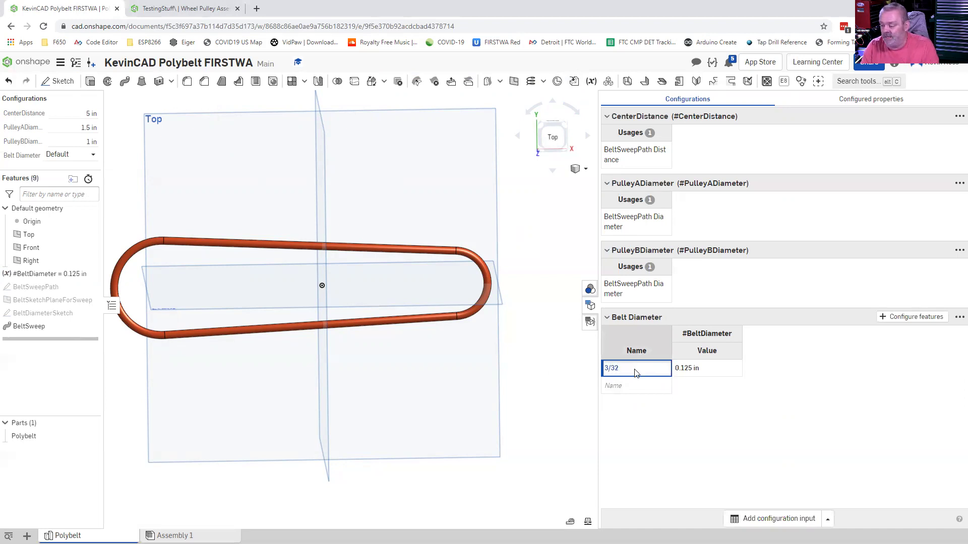
key(Tab)
text(3/3)
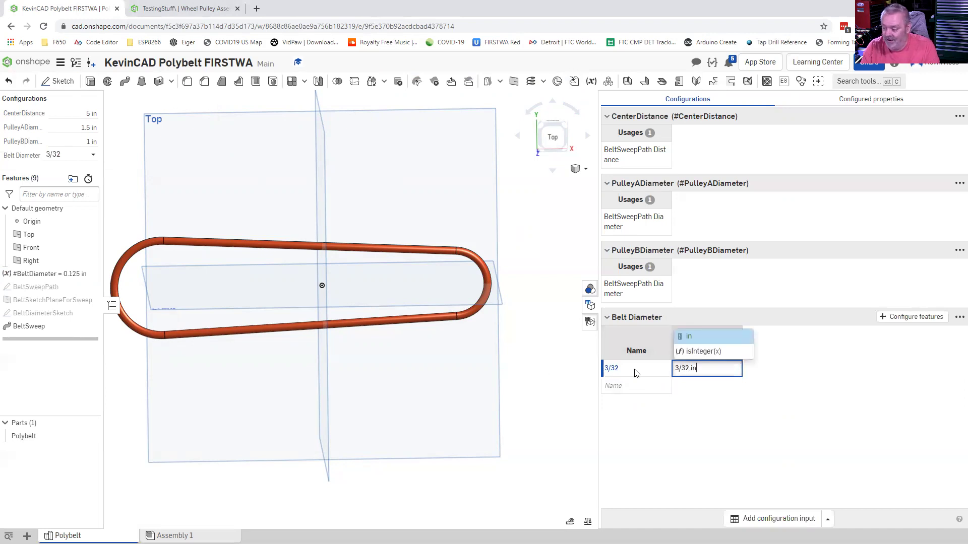
key(Return)
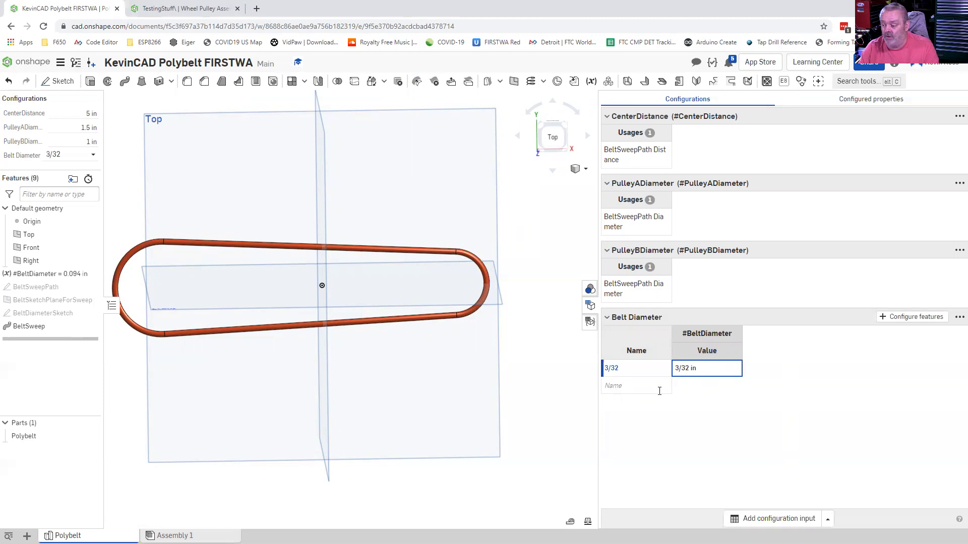
- Add a Belt Diameter option named 1/8 with a #BeltDiameter value of 1/8 in
click(641, 391)
text(1)
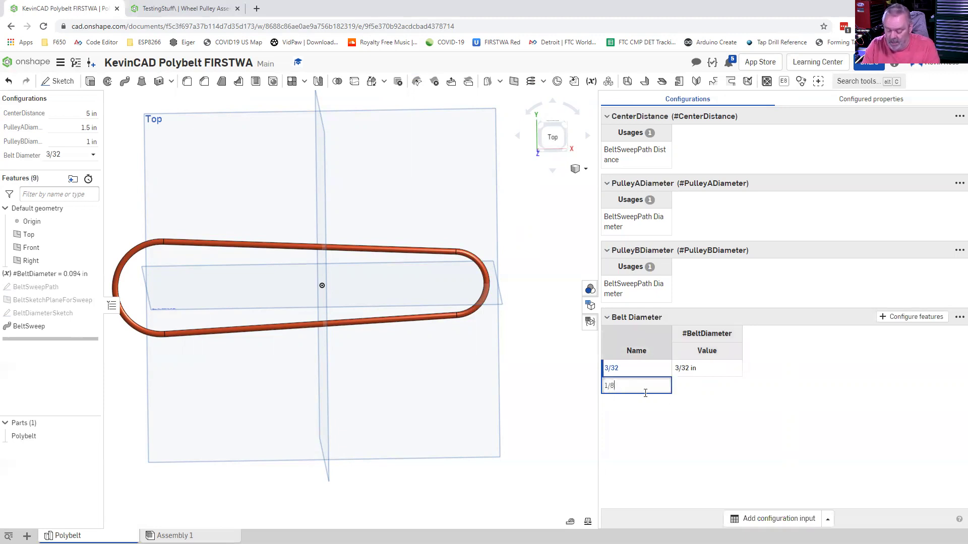
text(/8)
key(Return)
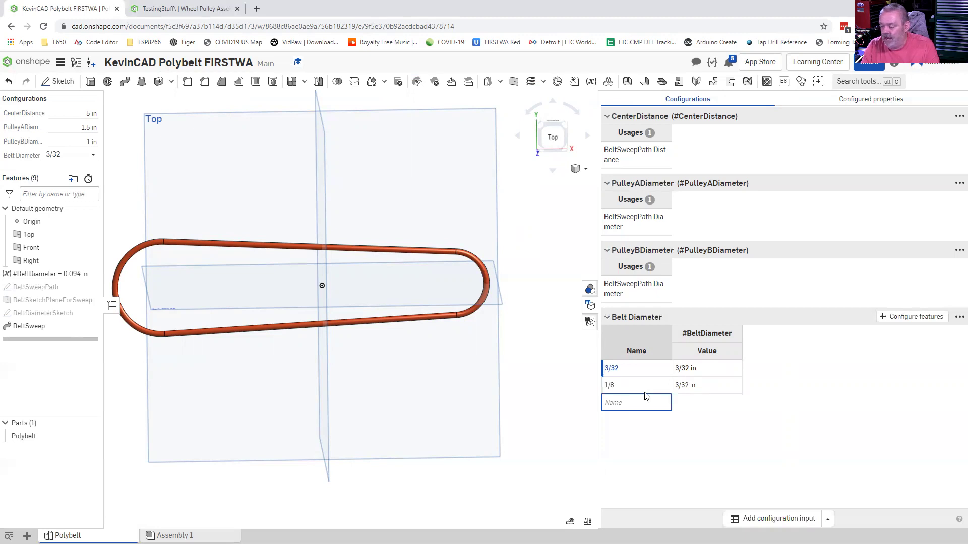
click(709, 389)
text(1)
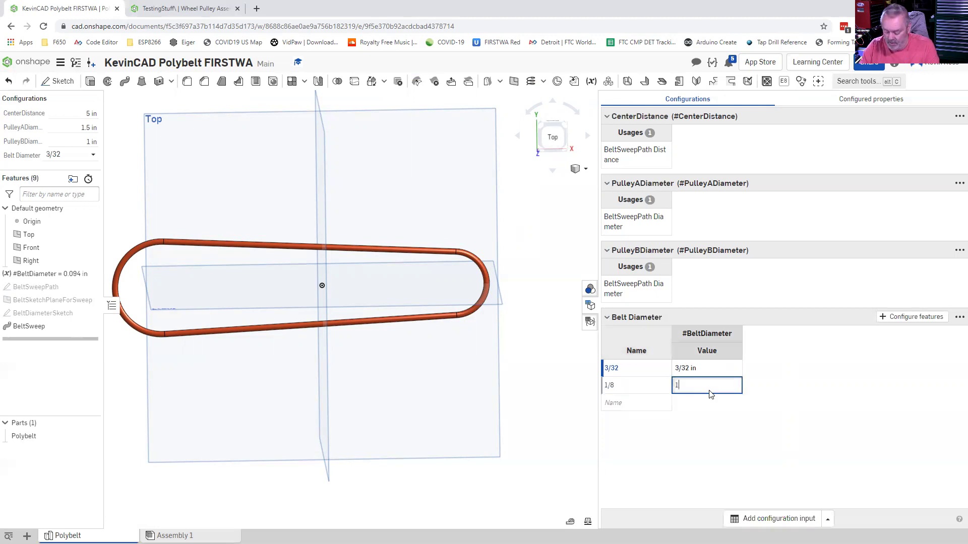
text(/8)
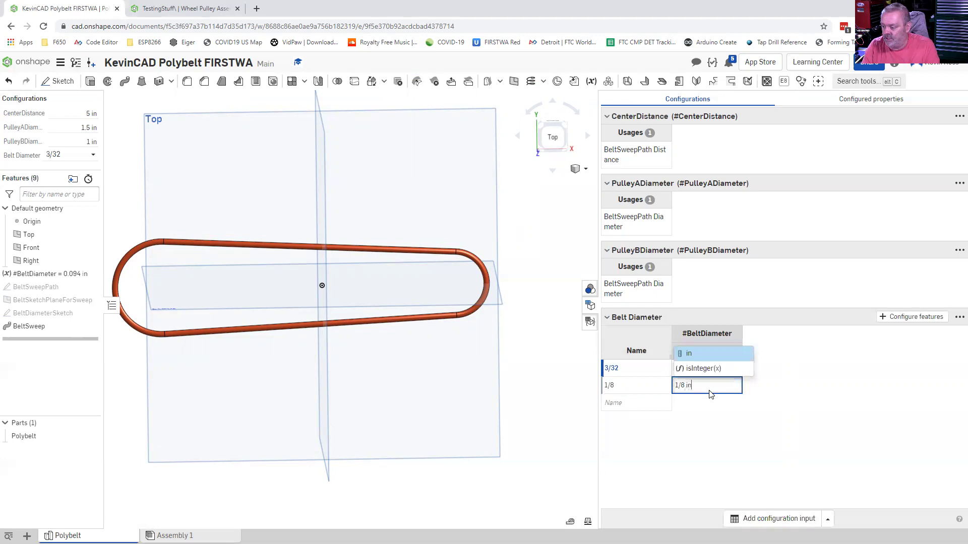
- Add a Belt Diameter option named 3/16 with a #BeltDiameter value of 3/16 in
click(645, 403)
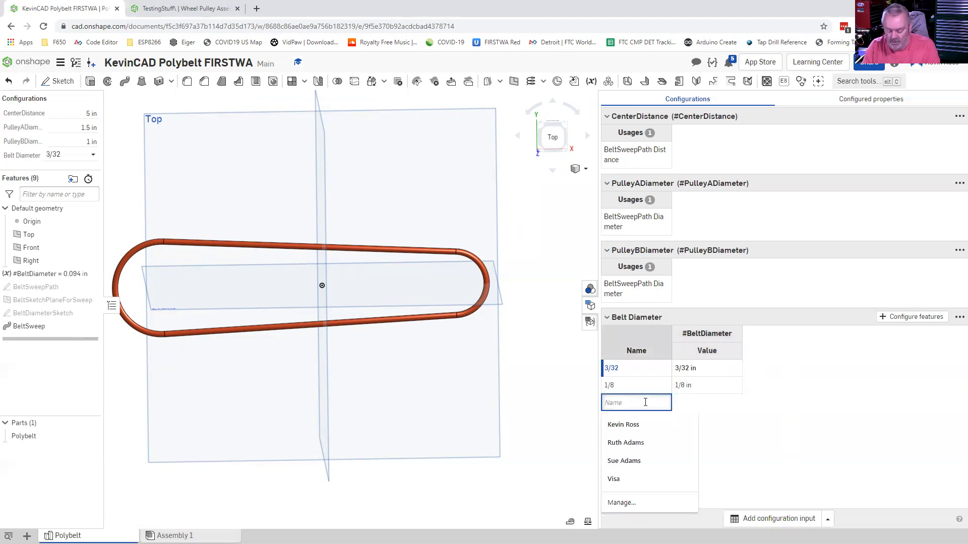
text(3/16)
key(Return)
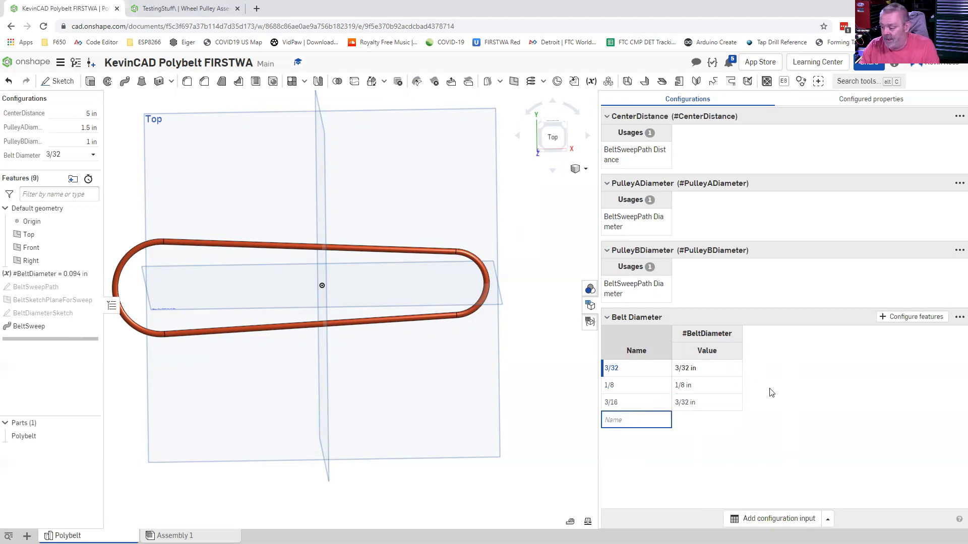
double_click(700, 402)
text(3/16)
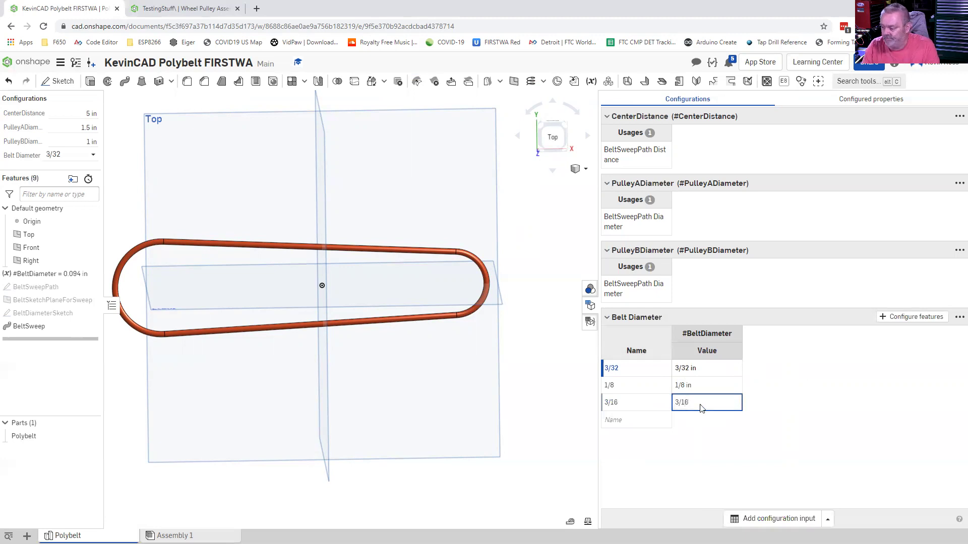
key(Return)
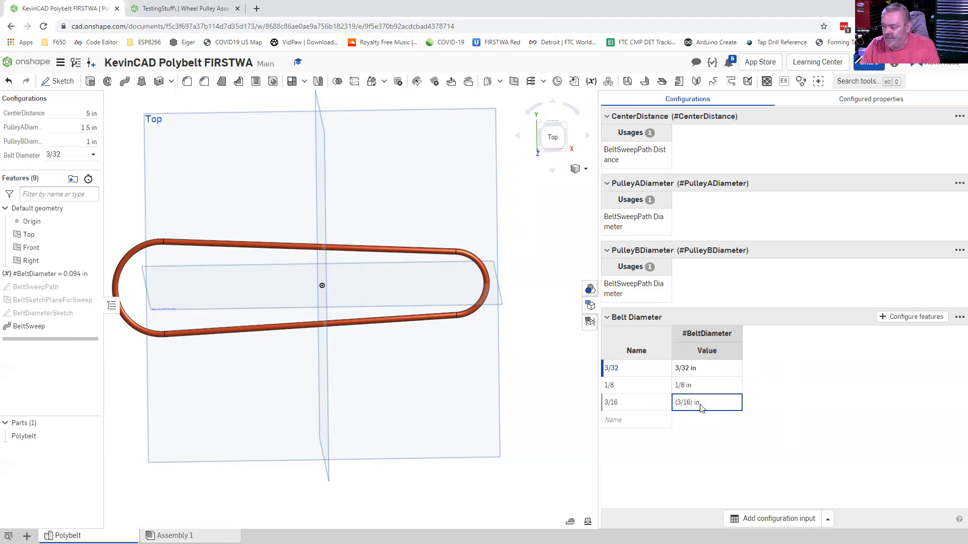
- Add a Belt Diameter option named 1/4 with a #BeltDiameter value of 1/4 in
click(615, 421)
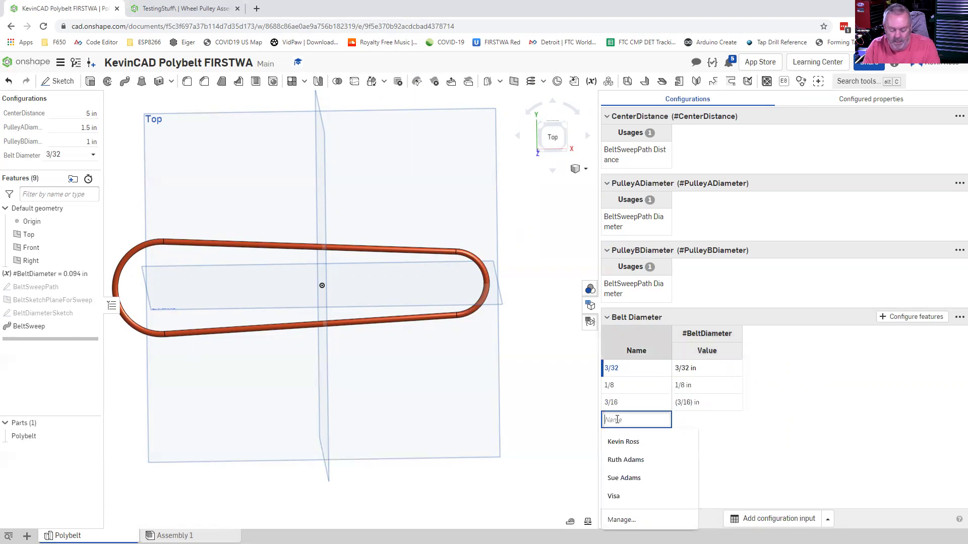
text(1/4)
key(Return)
click(705, 420)
text(1)
key(Return)
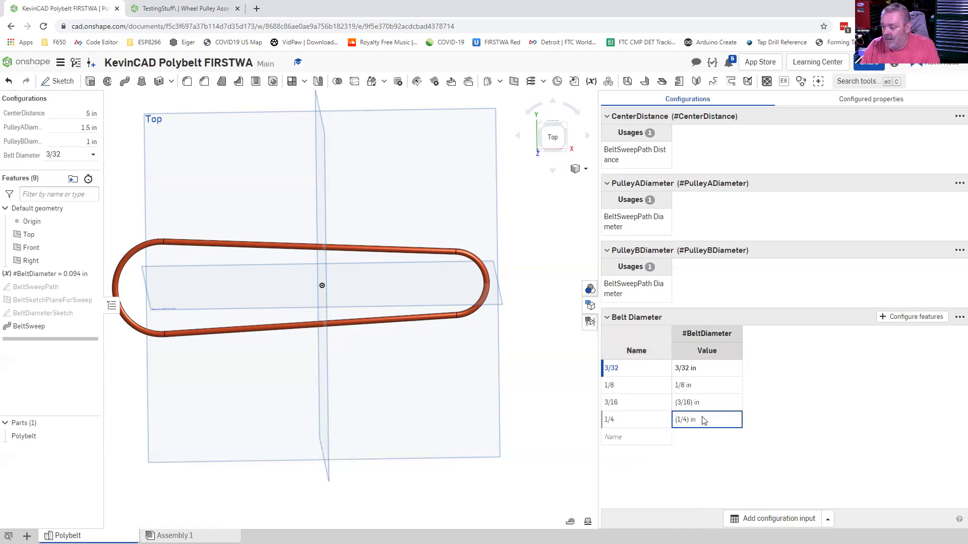
- Add a Belt Diameter option named 2mm with a #BeltDiameter value of 2mm
click(632, 438)
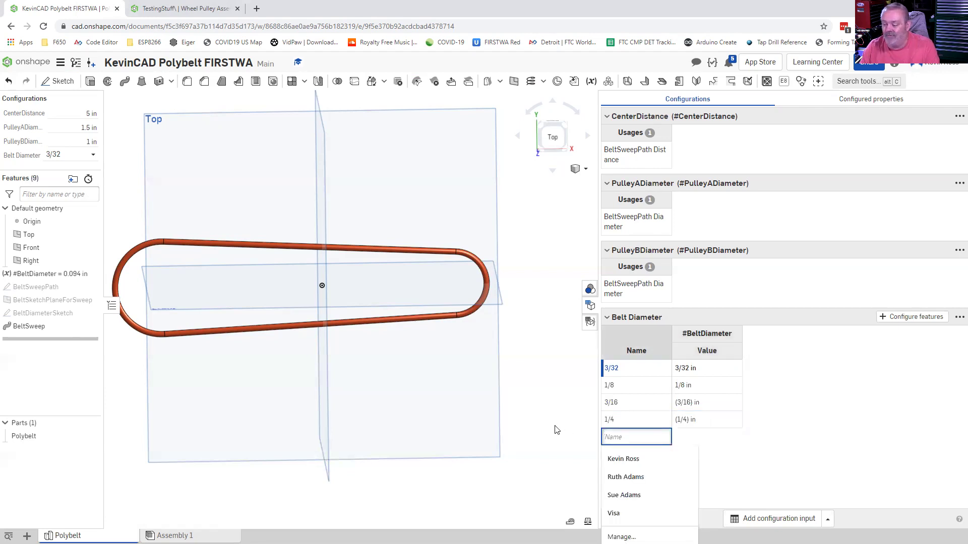
text(2mm)
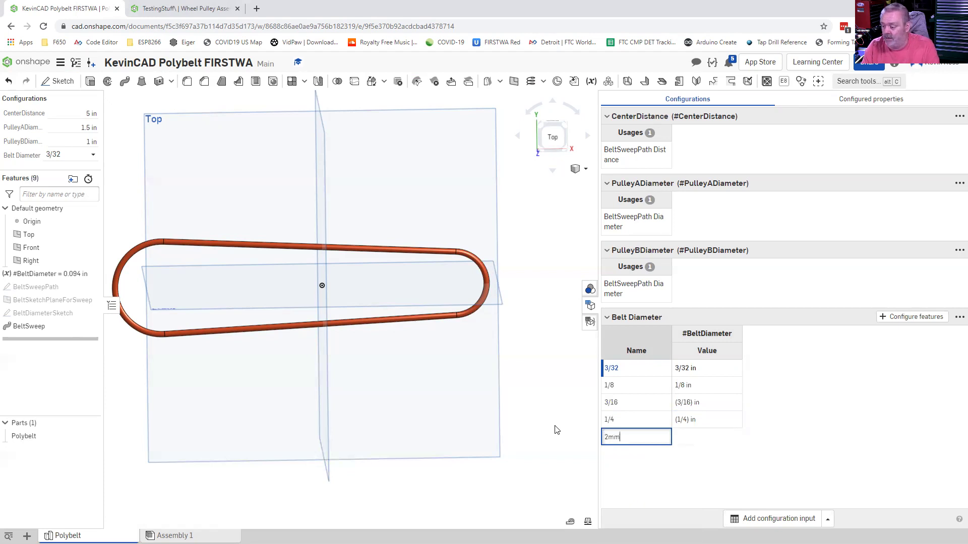
key(Return)
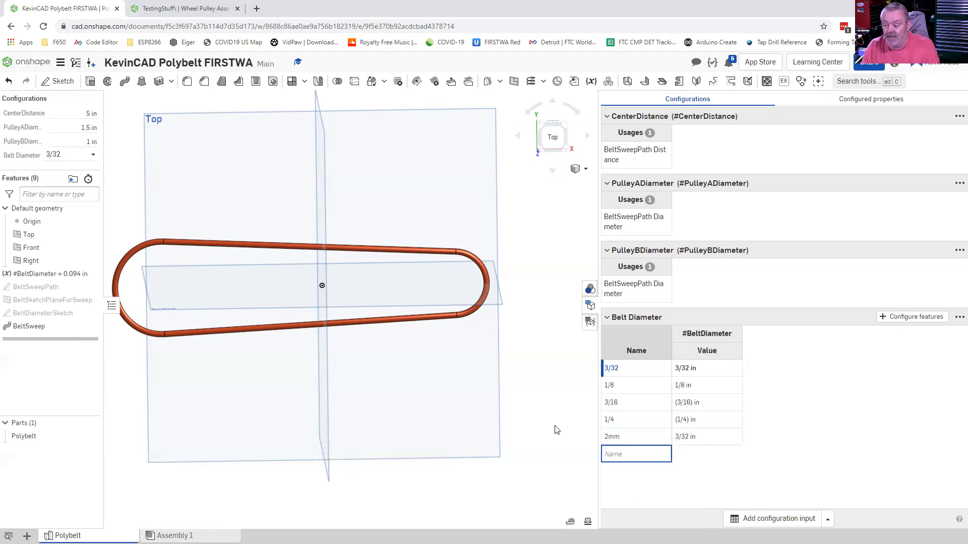
click(705, 442)
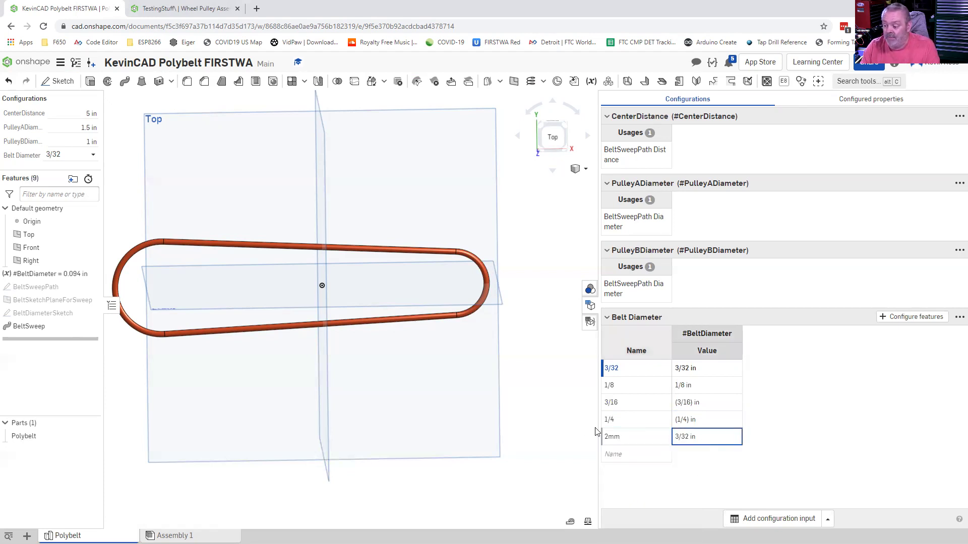
text(2mm)
click(643, 454)
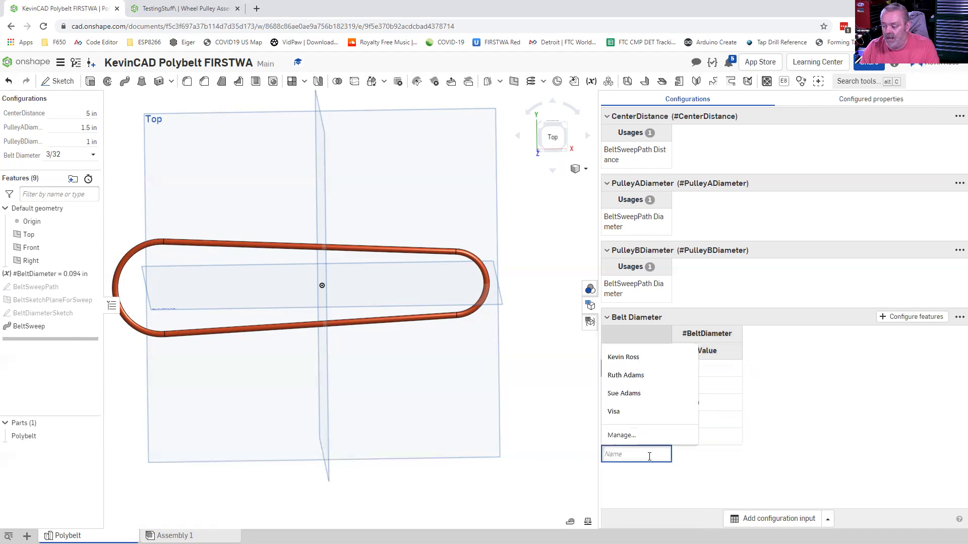
click(786, 436)
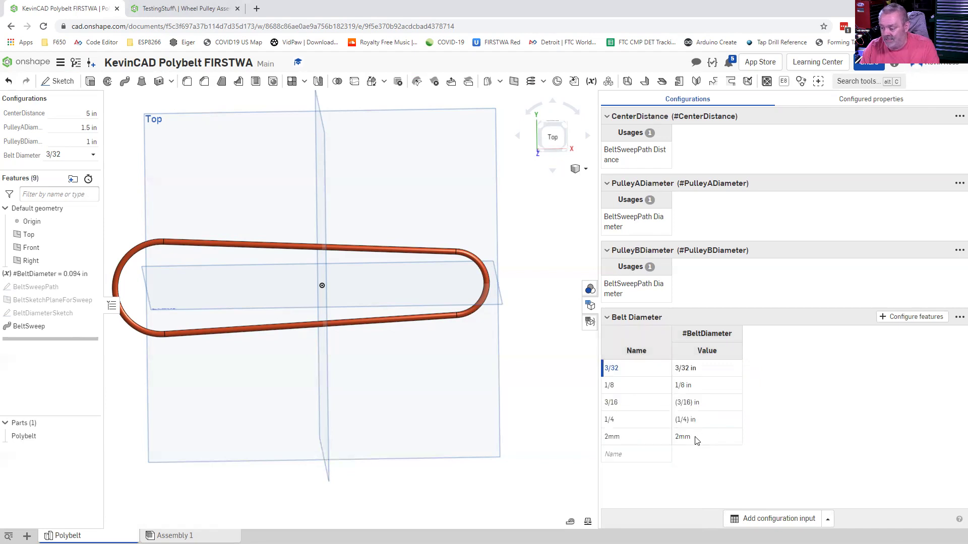
- Add a Belt Diameter option named 3mm with a #BeltDiameter value of 3mm
click(629, 457)
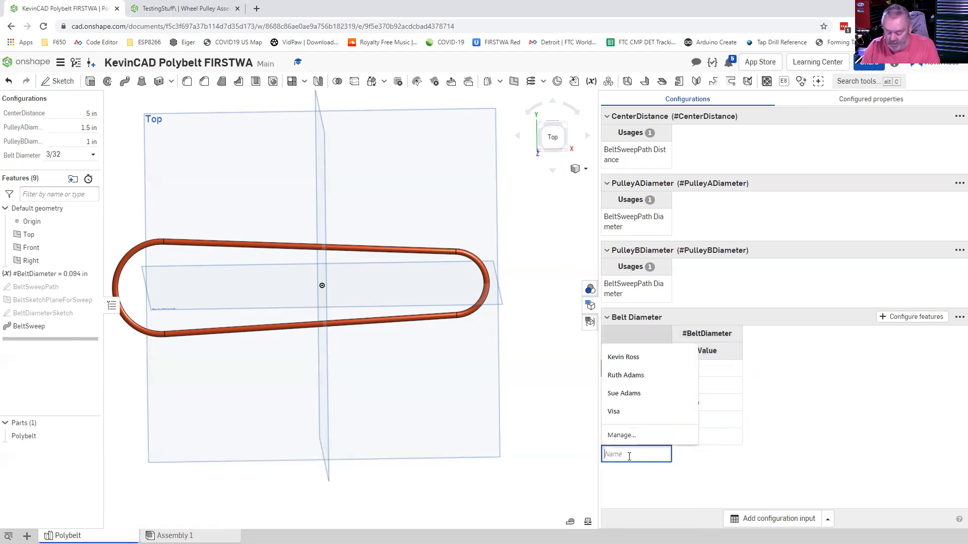
text(3mm)
key(Return)
click(689, 453)
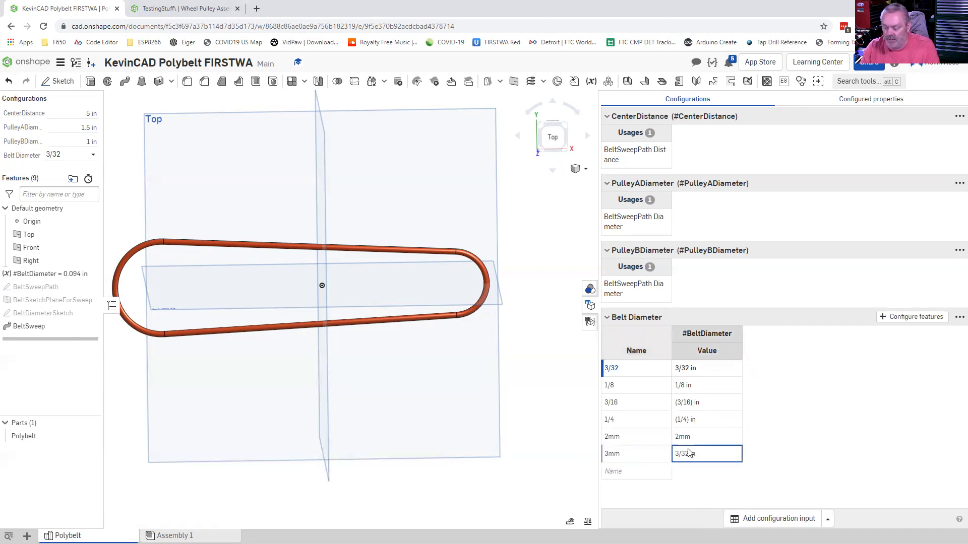
key(ctrl+a)
text(3mm)
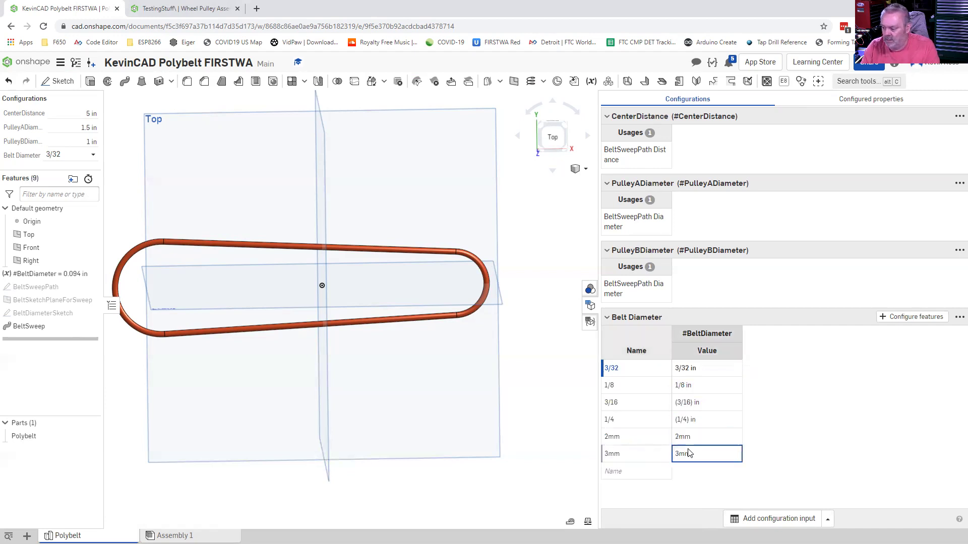
- Rename the last Belt Diameter option to 4mm and set its #BeltDiameter value to 4mm
click(622, 471)
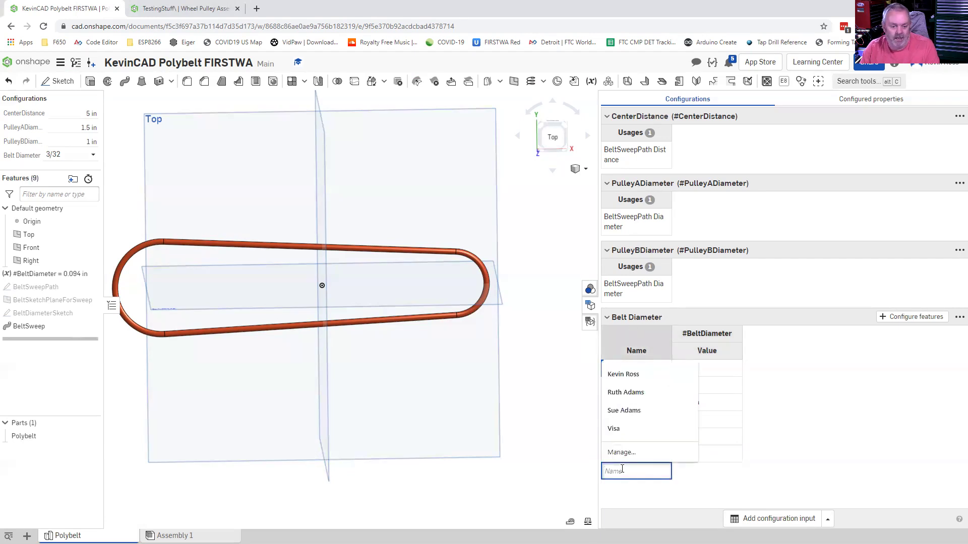
click(633, 455)
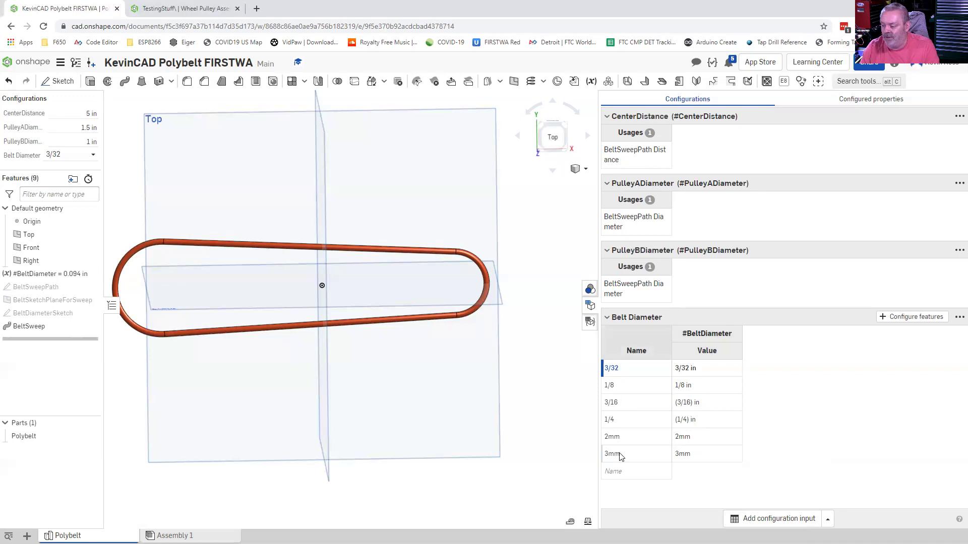
key(ctrl+a)
text(4)
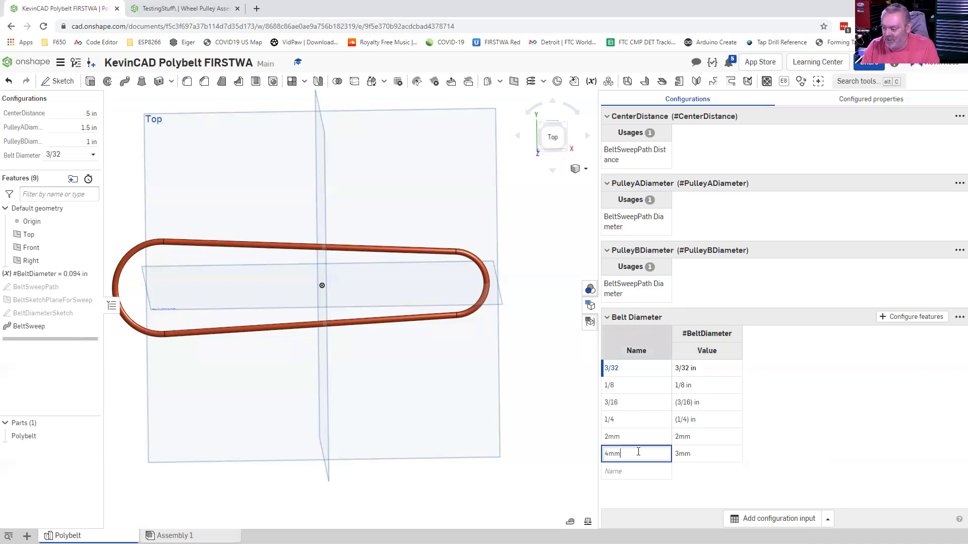
click(699, 456)
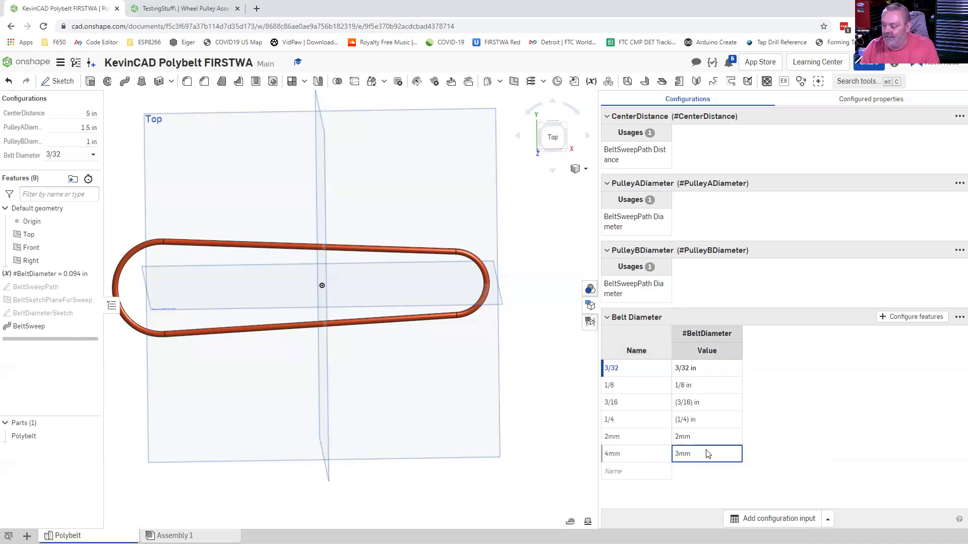
key(ctrl+a)
text(4mm)
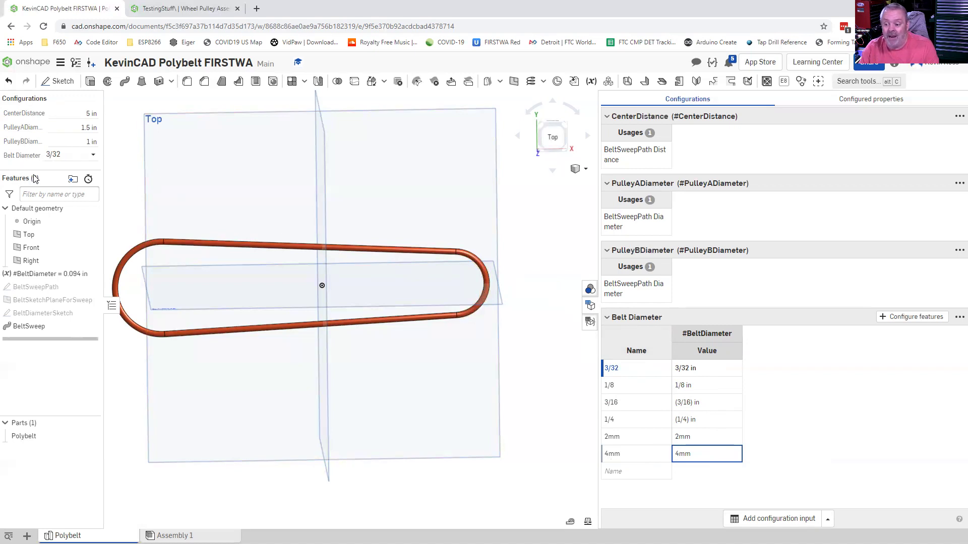
- Test the Belt Diameter configuration by switching the belt through 1/8, 3/16 and 1/4, ending on 1/8
click(93, 155)
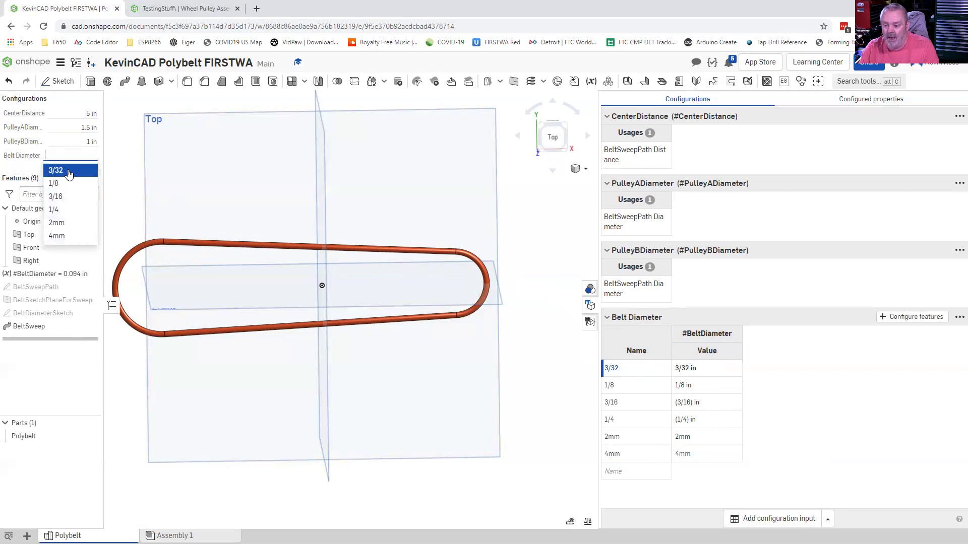
click(64, 186)
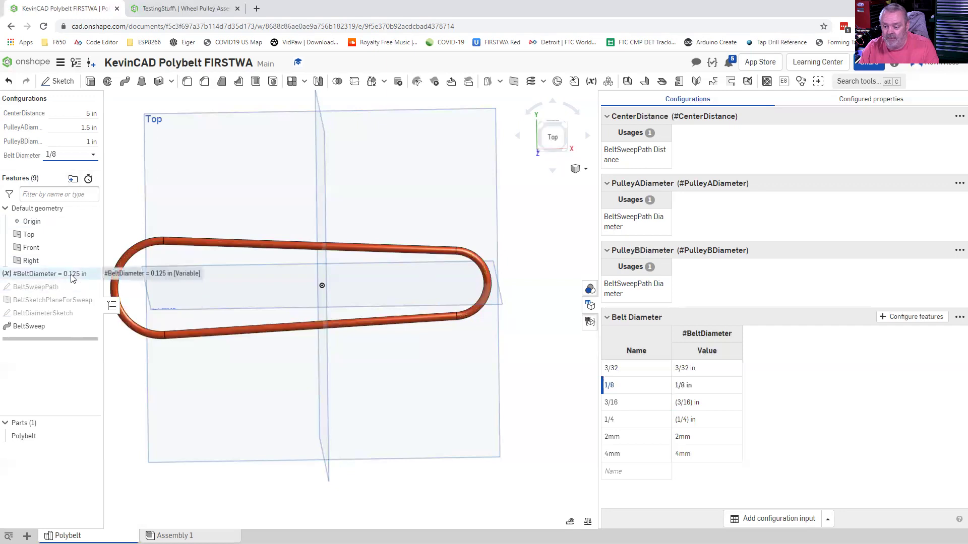
click(93, 155)
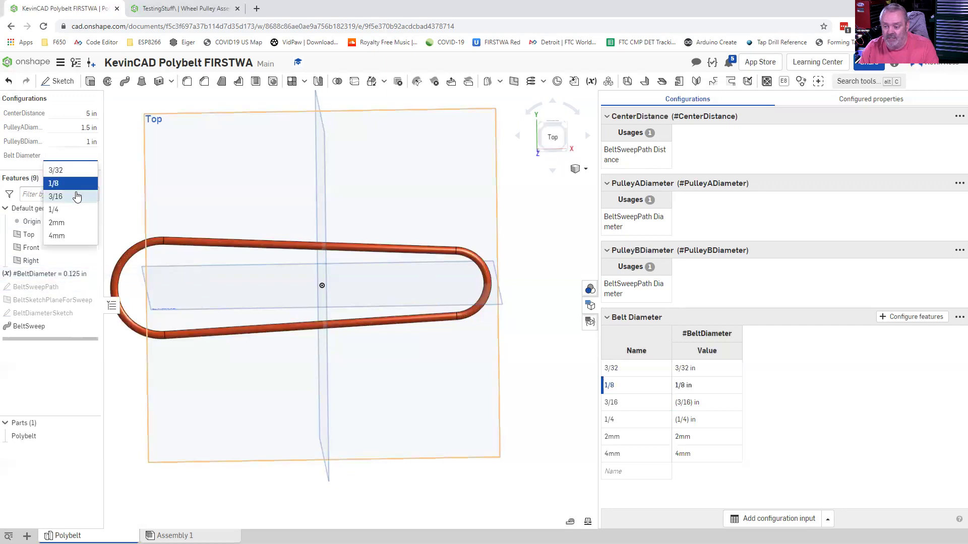
click(65, 197)
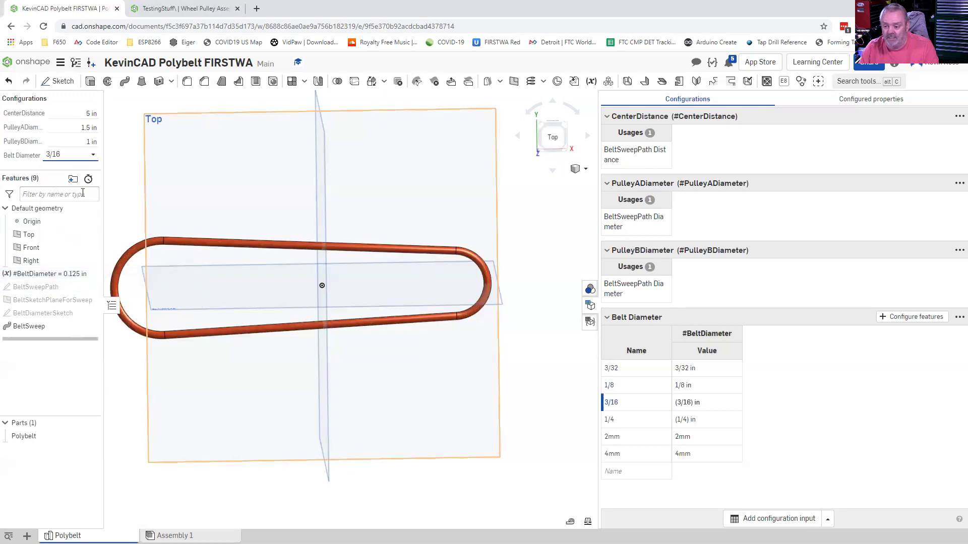
click(91, 156)
click(76, 210)
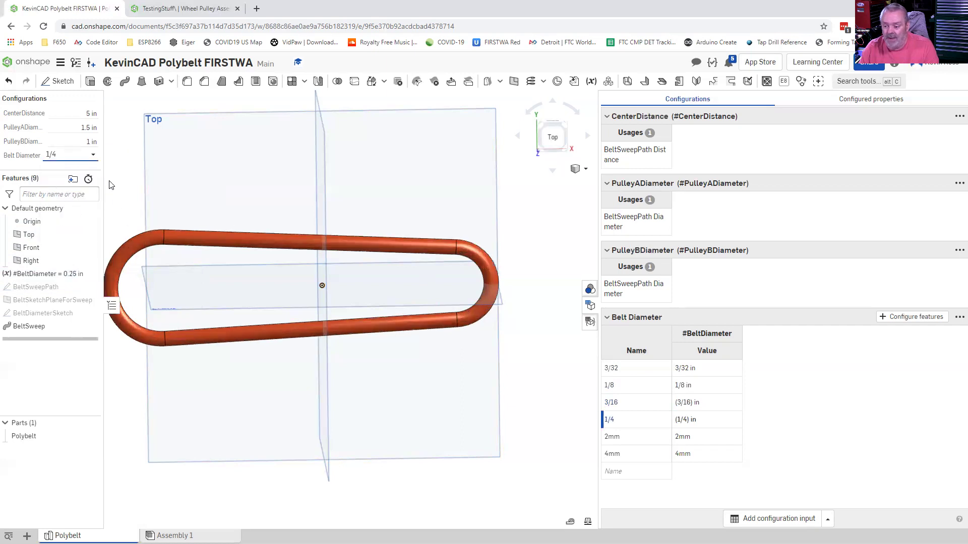
click(94, 154)
click(65, 184)
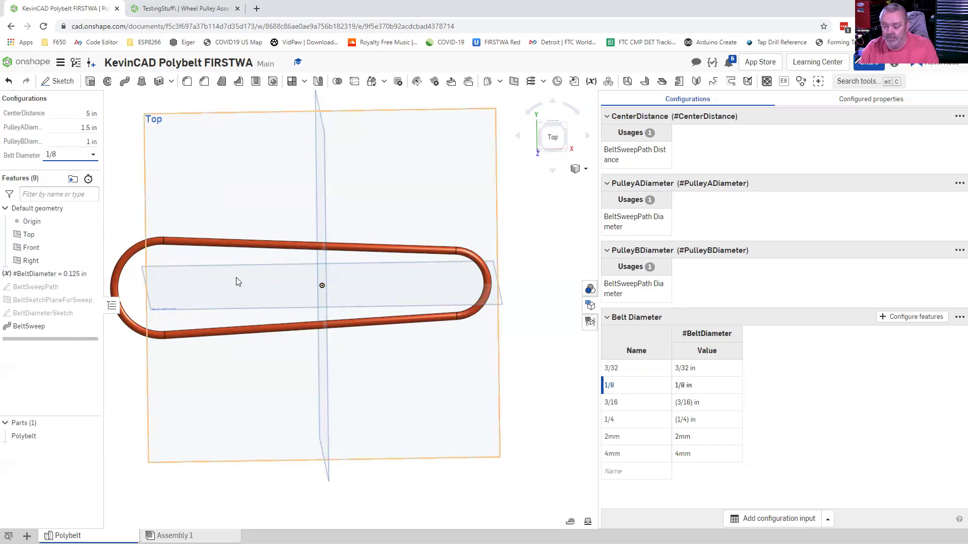
click(632, 406)
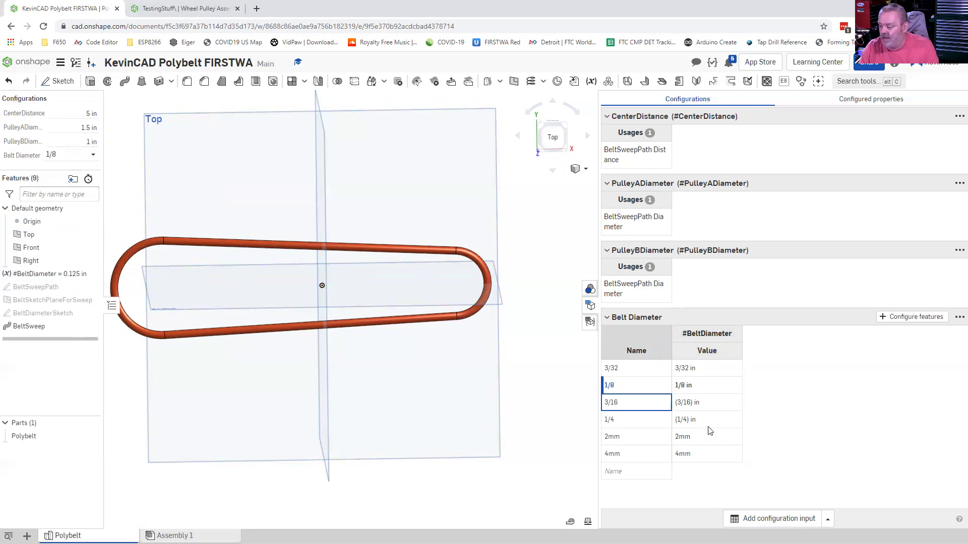
- Set 3/16 as the default Belt Diameter option and close the configuration table
right_click(640, 406)
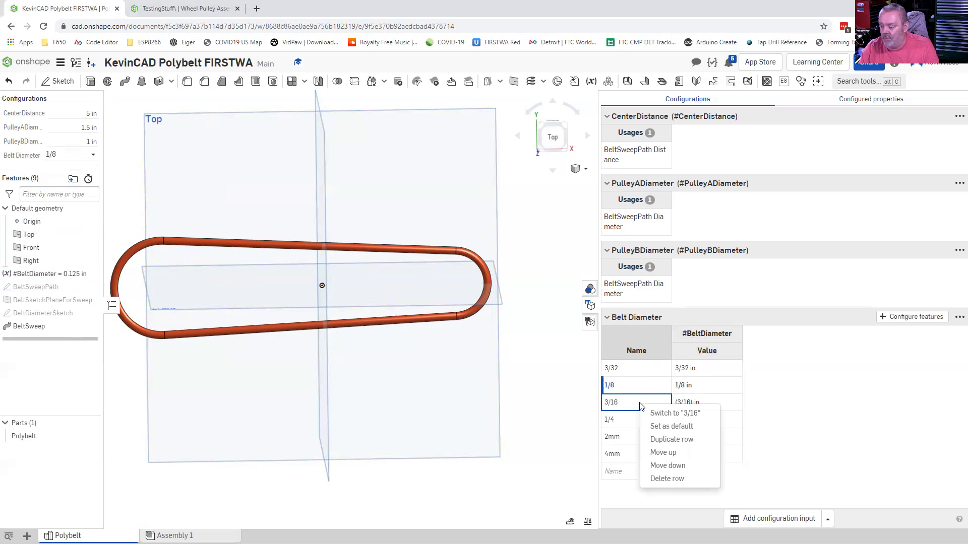
click(681, 428)
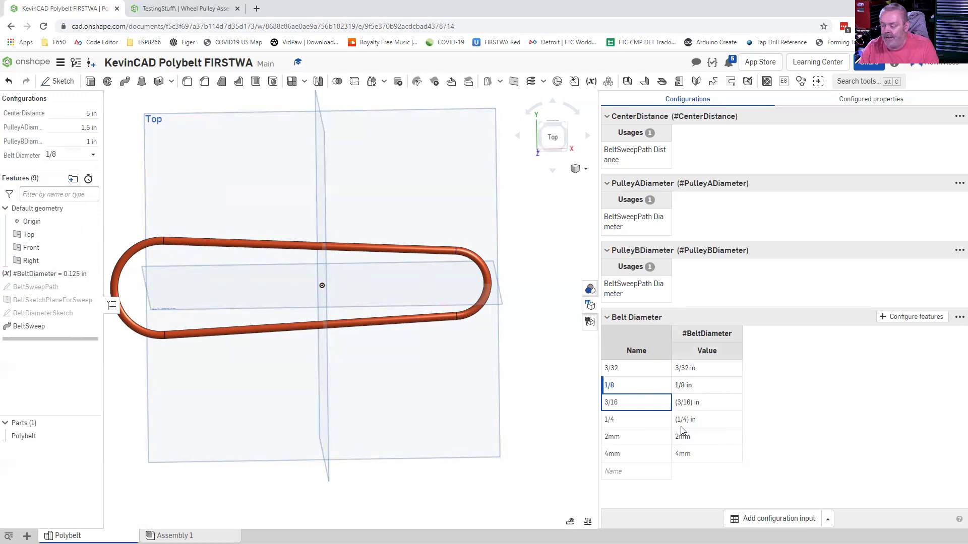
click(590, 305)
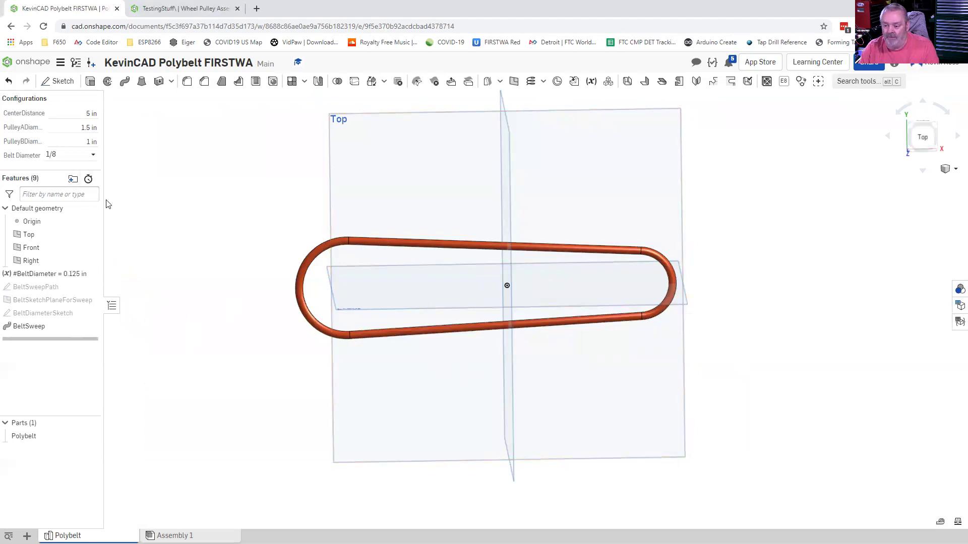
- Move the Belt Diameter configuration input to the top of the list, above CenterDistance and both pulley diameters
click(959, 305)
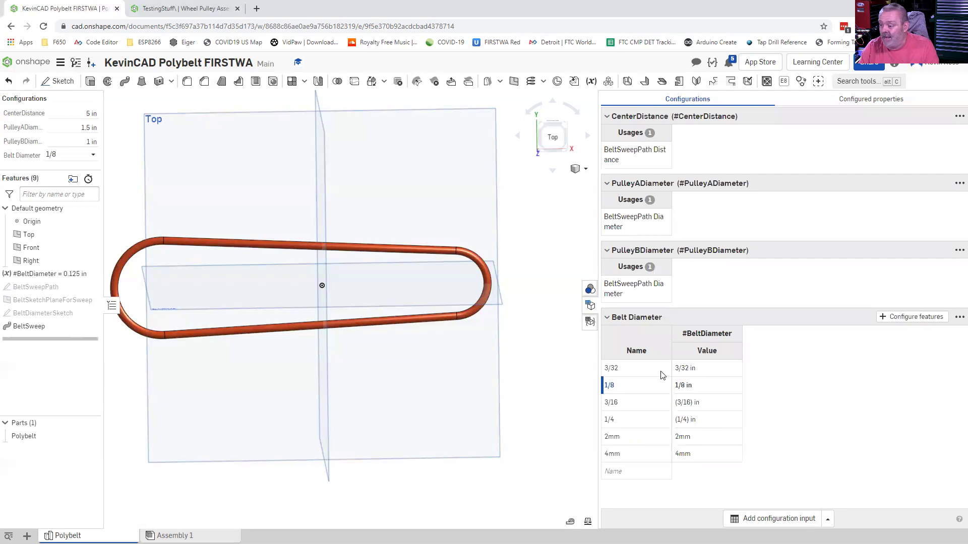
click(959, 317)
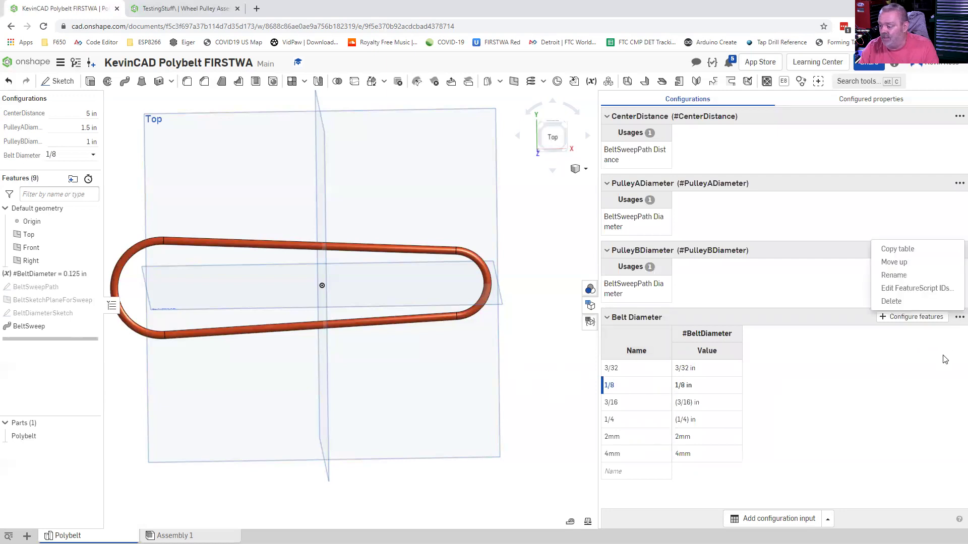
click(907, 263)
click(956, 252)
click(898, 280)
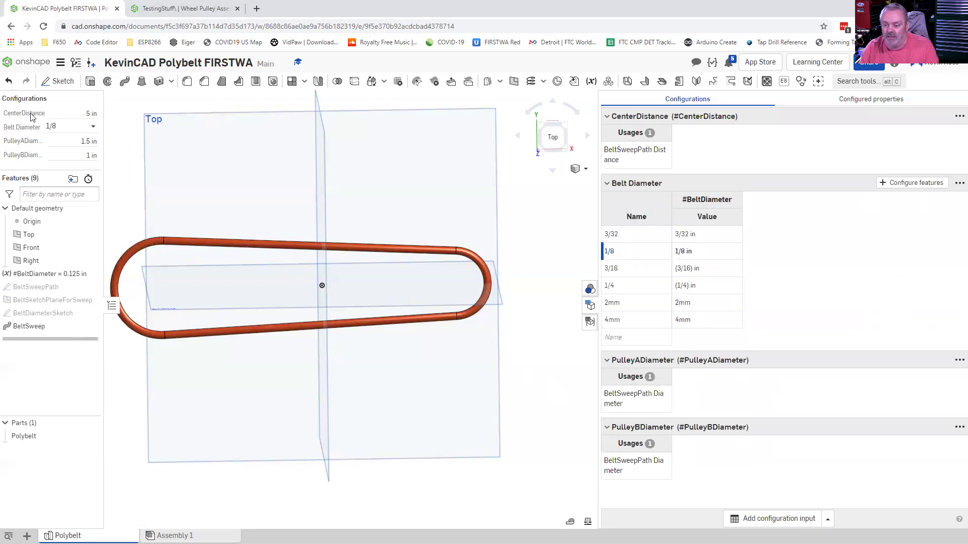
click(959, 183)
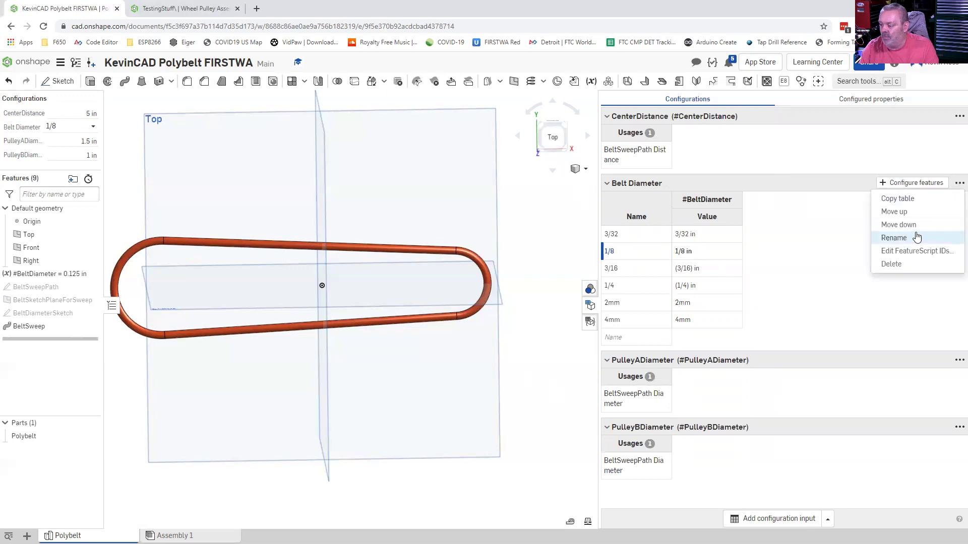
click(899, 212)
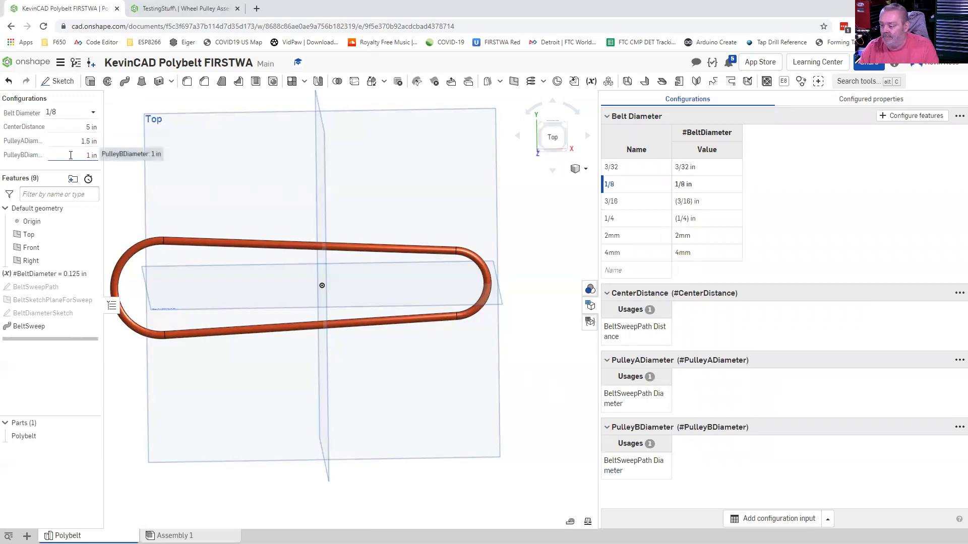
click(590, 305)
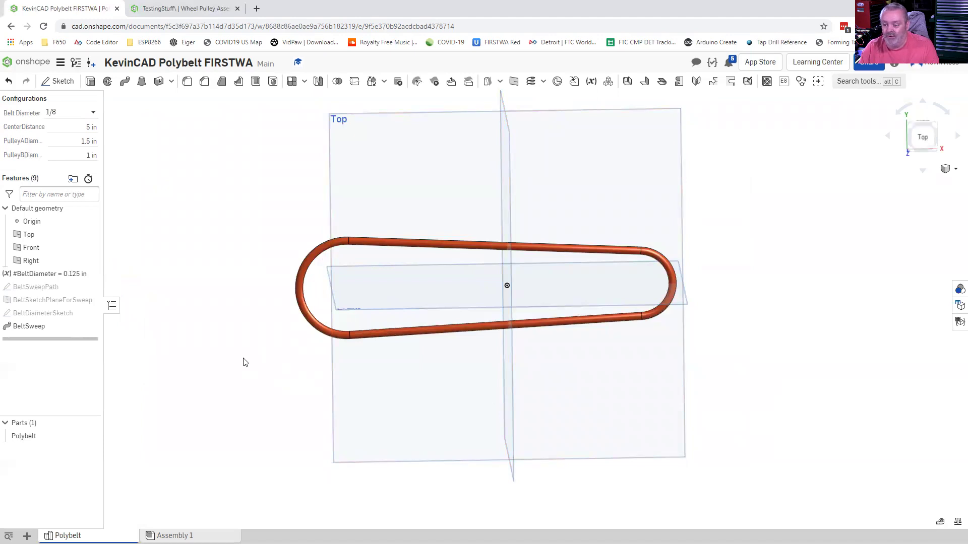
- In Assembly 1, delete the Polybelt <2>, <3> and <4> instances and move the remaining belt up, clear of the origin
mouse_move(190, 535)
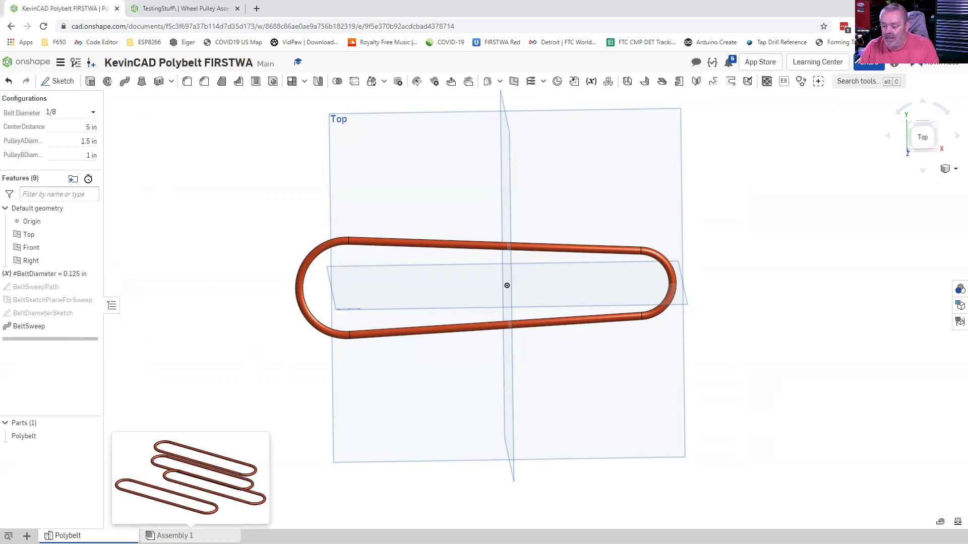
click(181, 535)
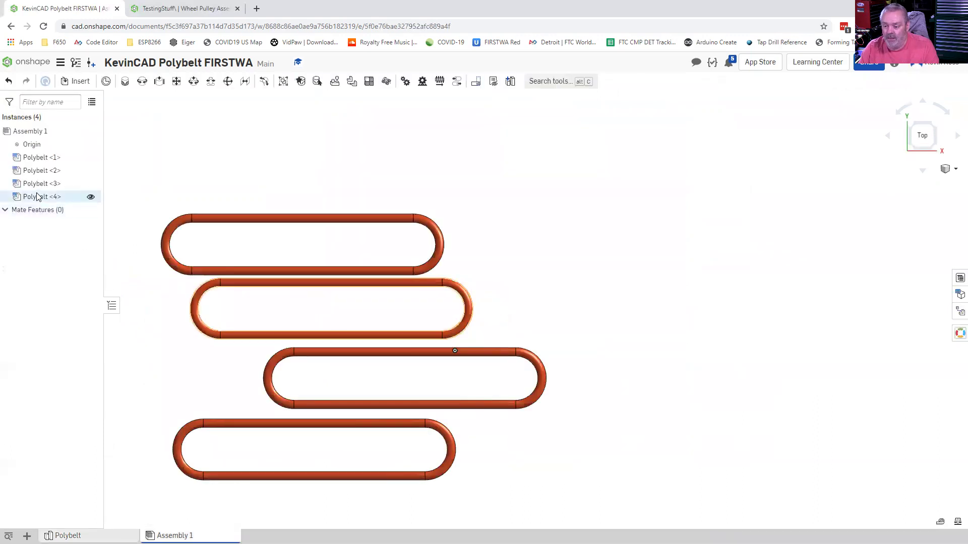
mouse_move(36, 197)
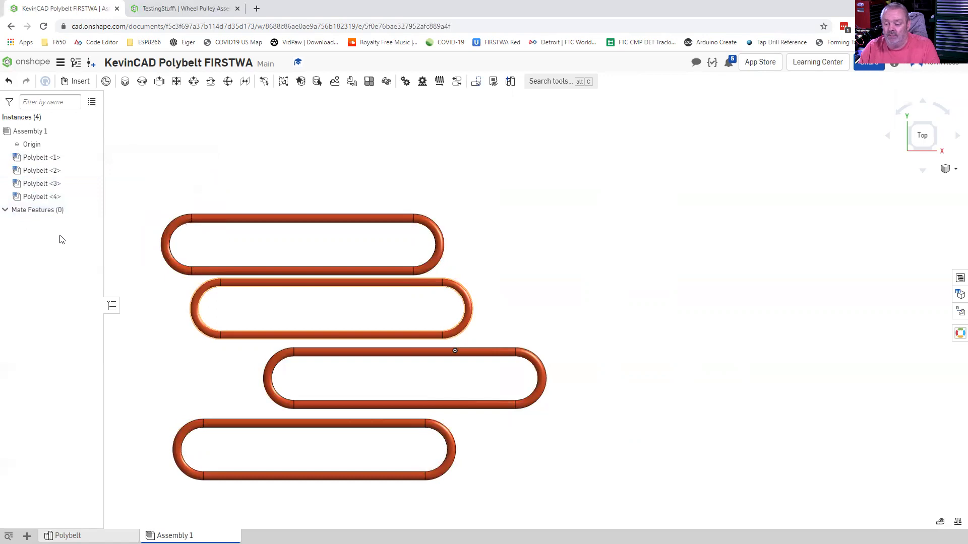
click(40, 171)
shift+click(41, 197)
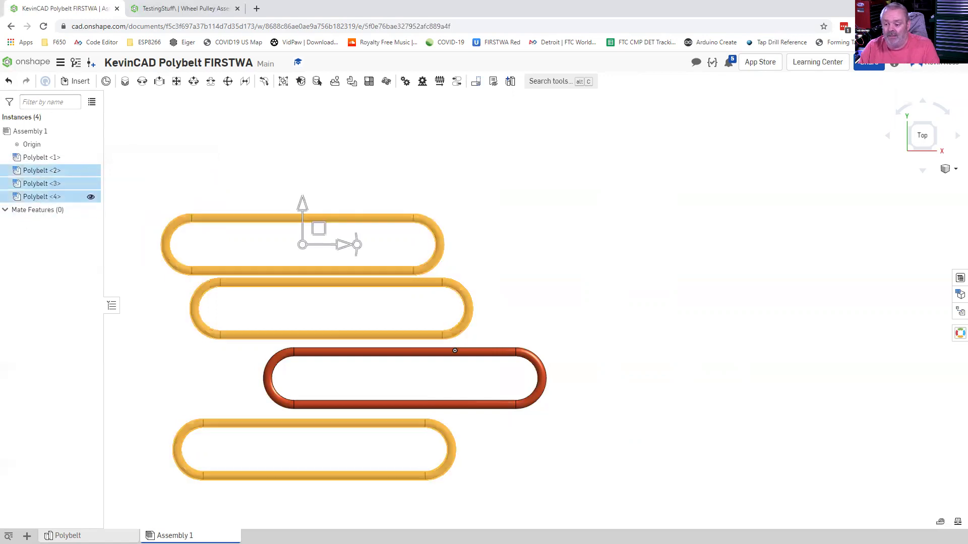
right_click(40, 200)
click(69, 426)
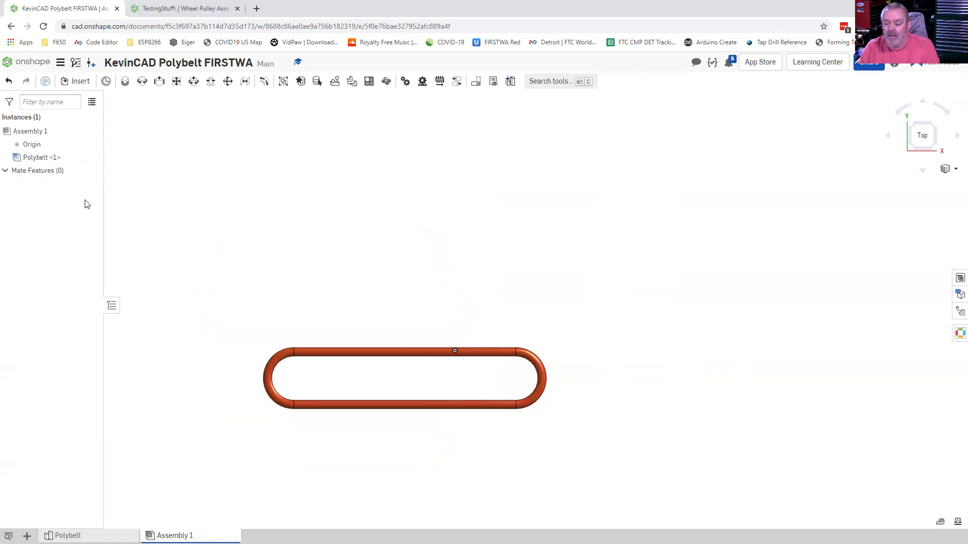
drag(409, 348, 331, 151)
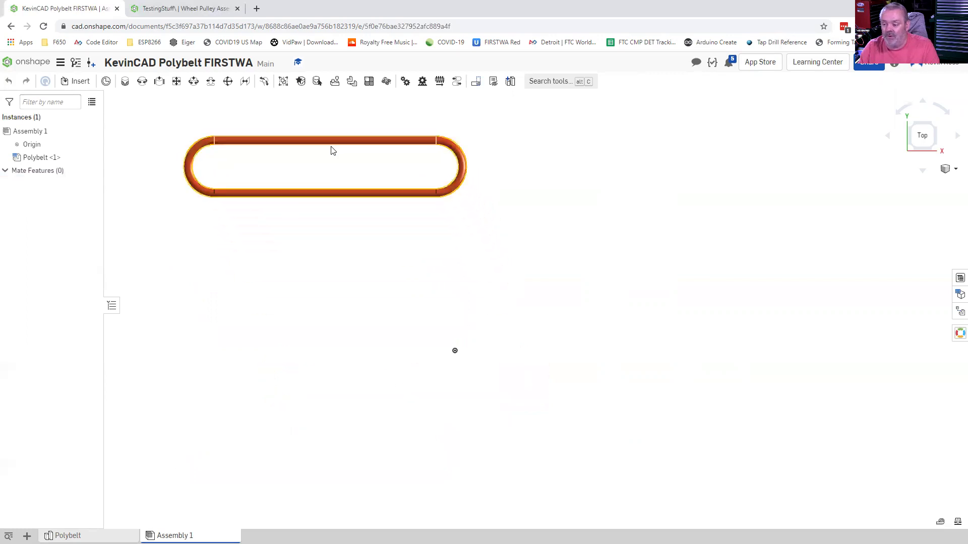
- Change the configuration of the Polybelt <1> instance to a 3/32 Belt Diameter and a 4 in CenterDistance
click(31, 158)
right_click(37, 159)
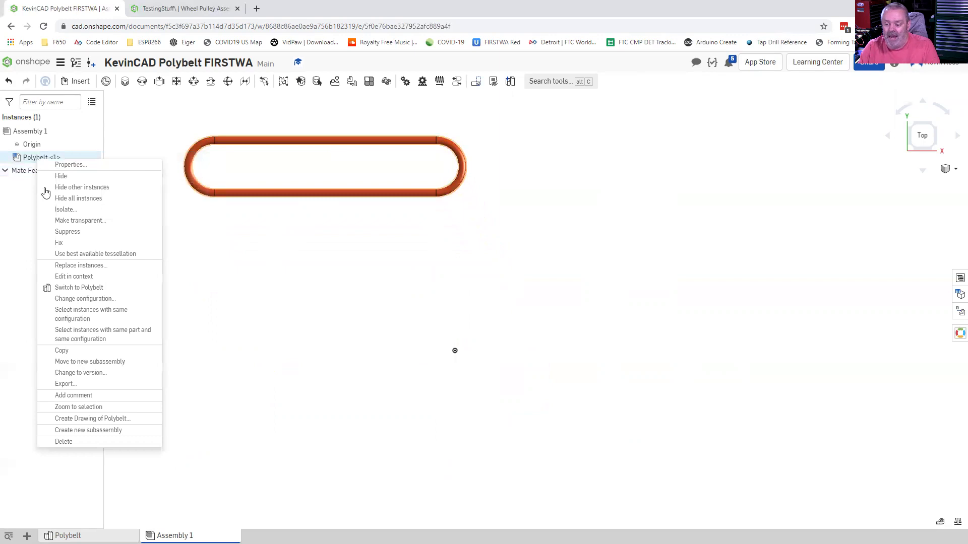
click(78, 298)
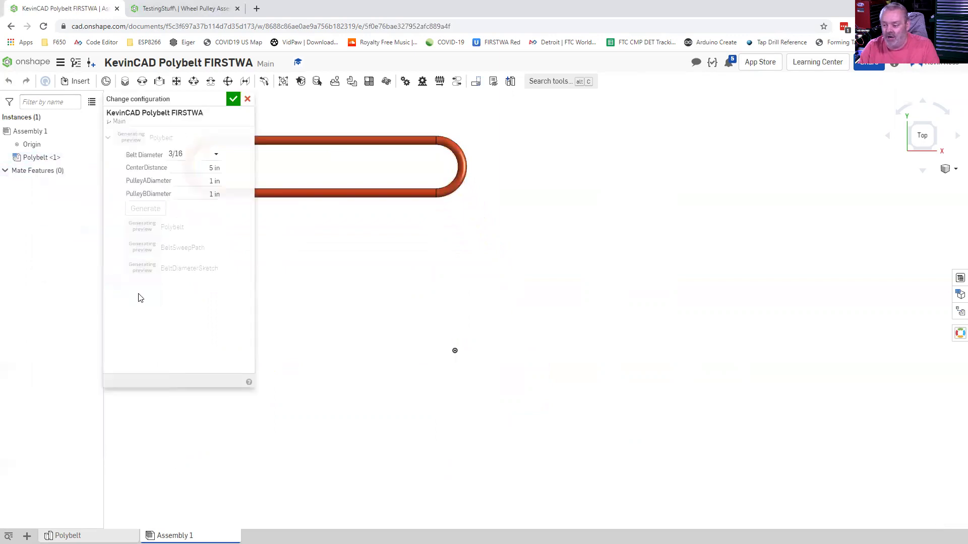
click(214, 155)
click(190, 170)
double_click(215, 168)
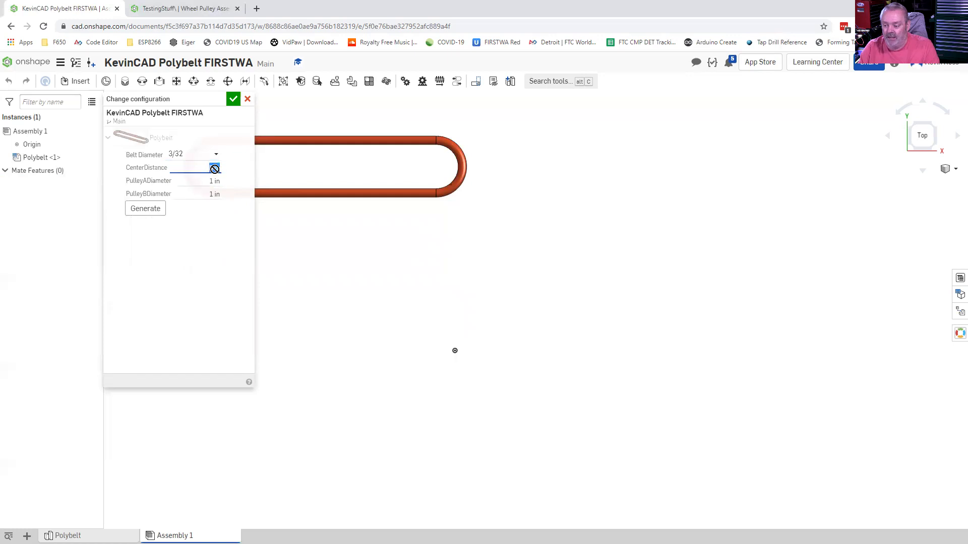
text(4)
key(Tab)
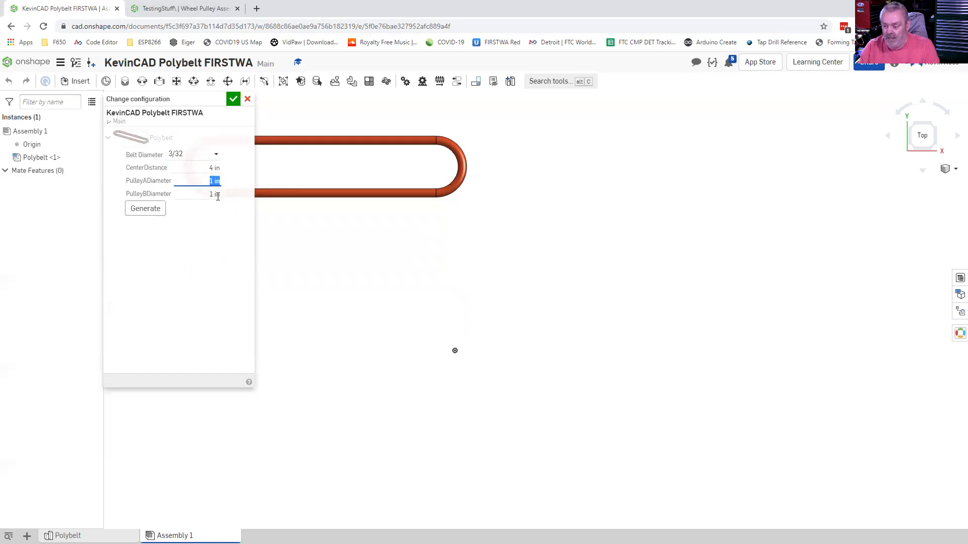
click(145, 208)
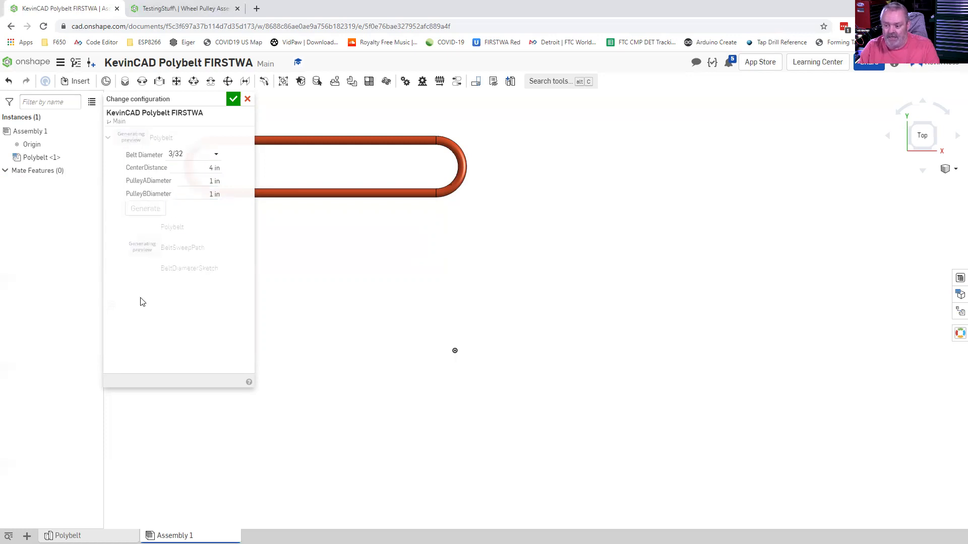
click(233, 99)
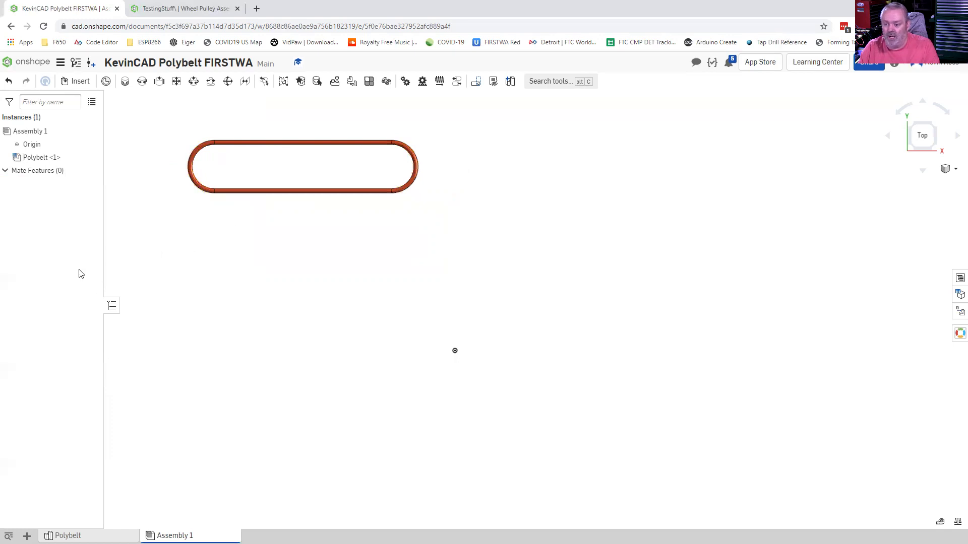
- Configure and generate another Polybelt to insert, with Belt Diameter 3/16, CenterDistance 6 in and both pulley diameters 2 in
click(77, 81)
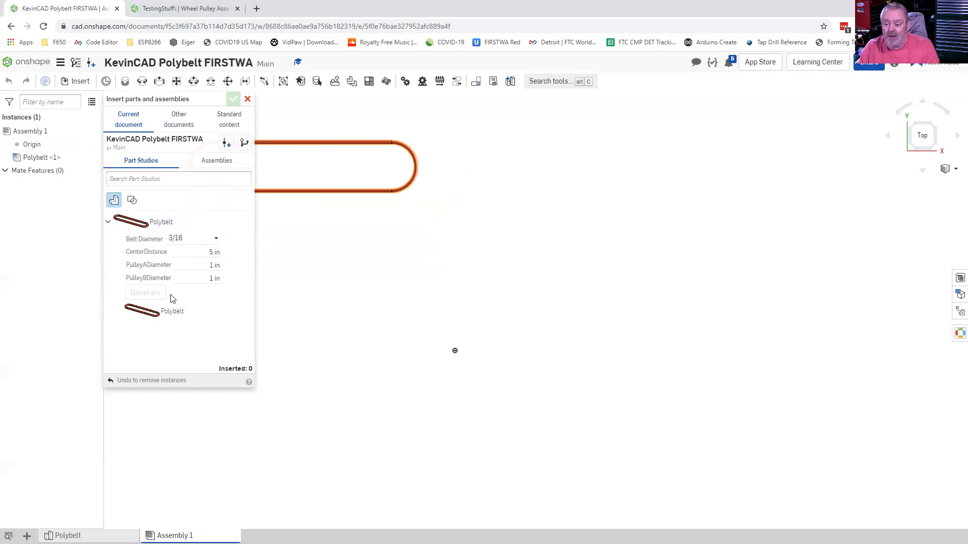
click(216, 241)
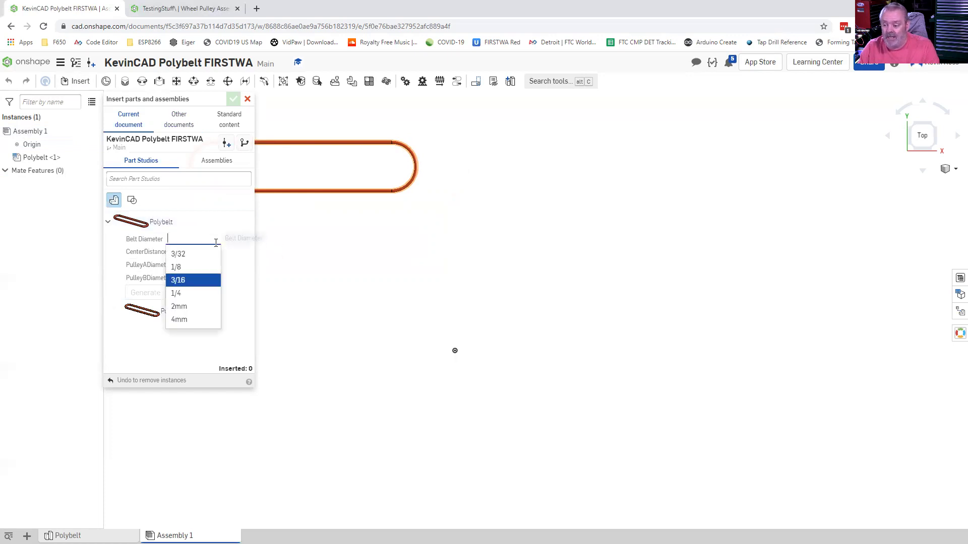
click(180, 281)
click(217, 253)
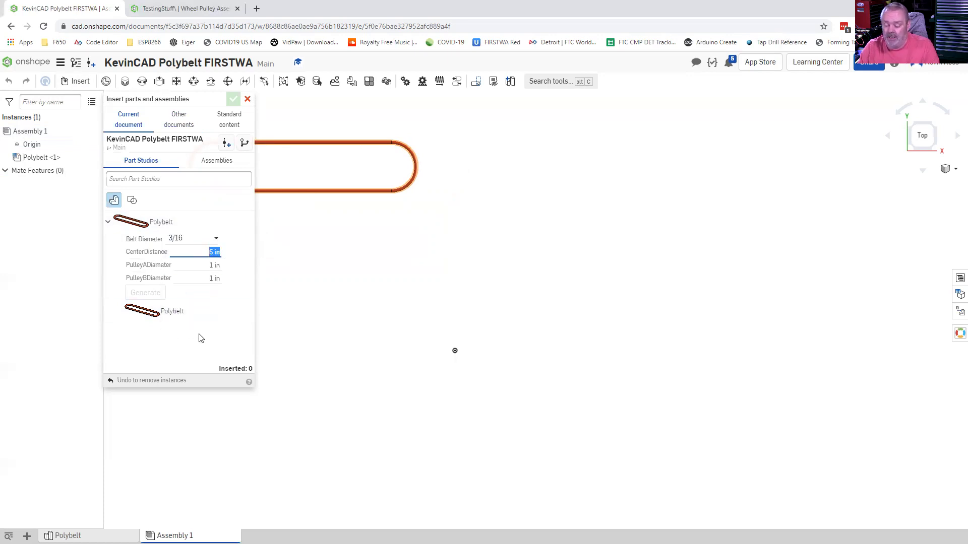
text(6)
key(Tab)
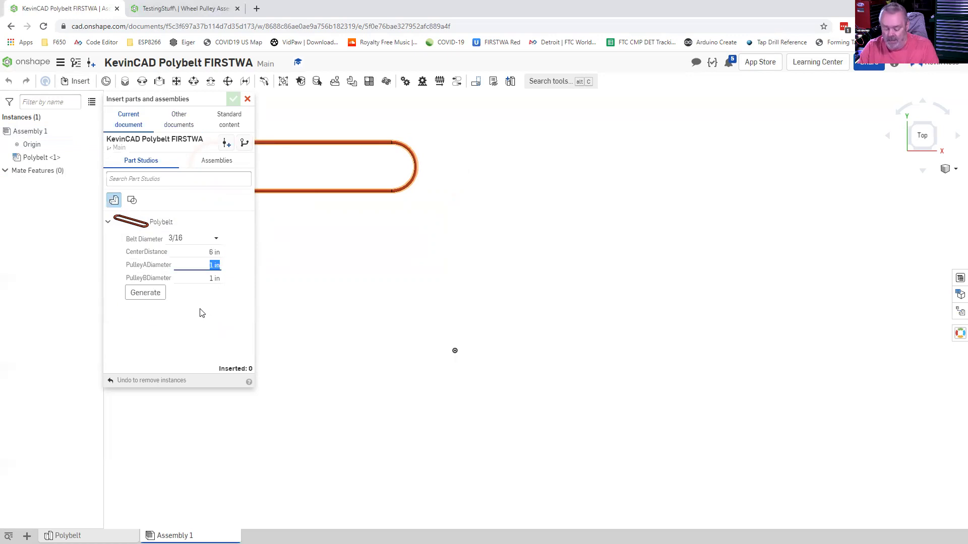
text(2)
key(Tab)
text(2)
key(Tab)
click(154, 293)
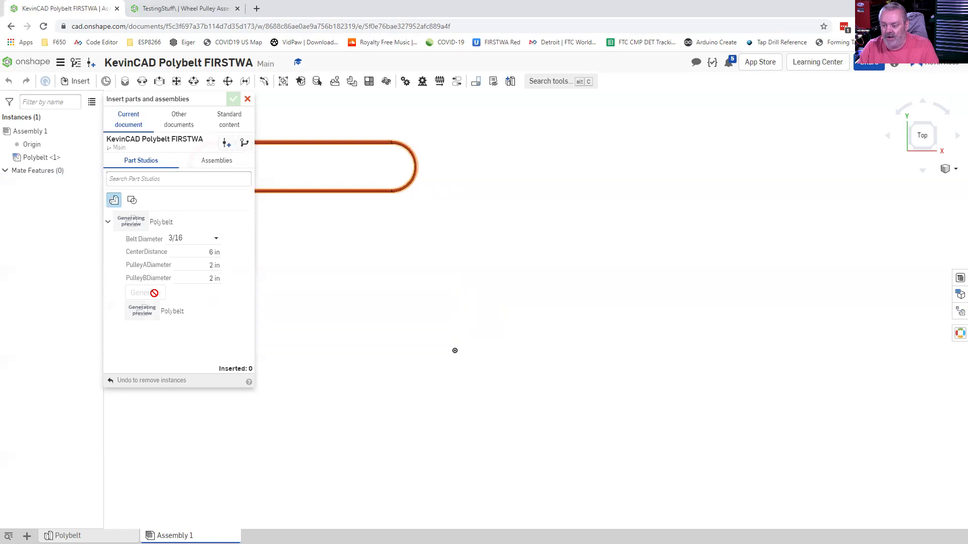
- Insert the generated Polybelt into the assembly and place it just below the smaller belt
click(174, 313)
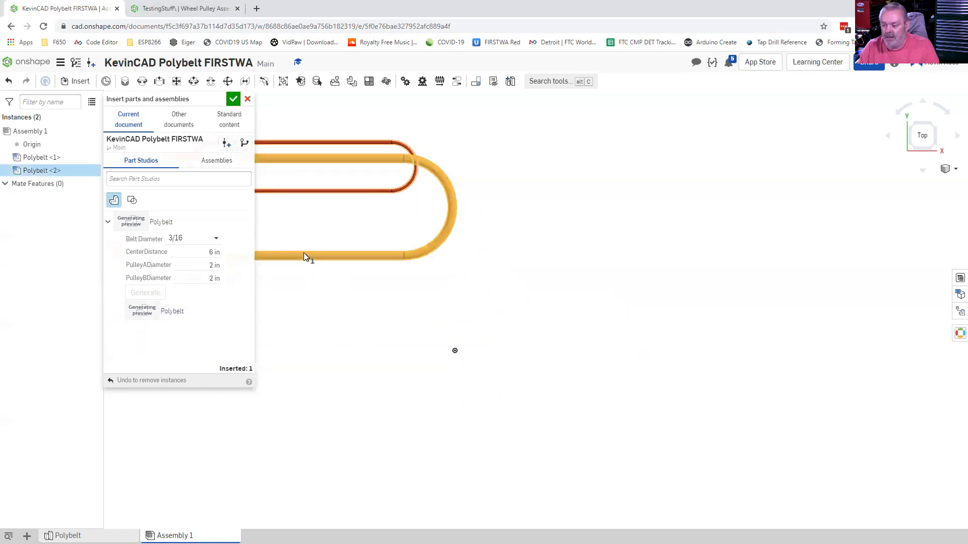
click(313, 255)
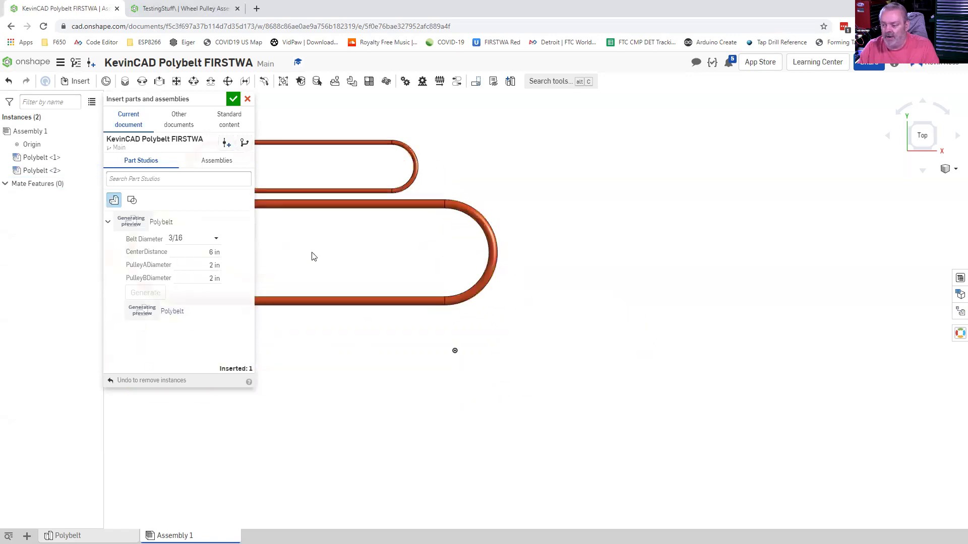
click(233, 99)
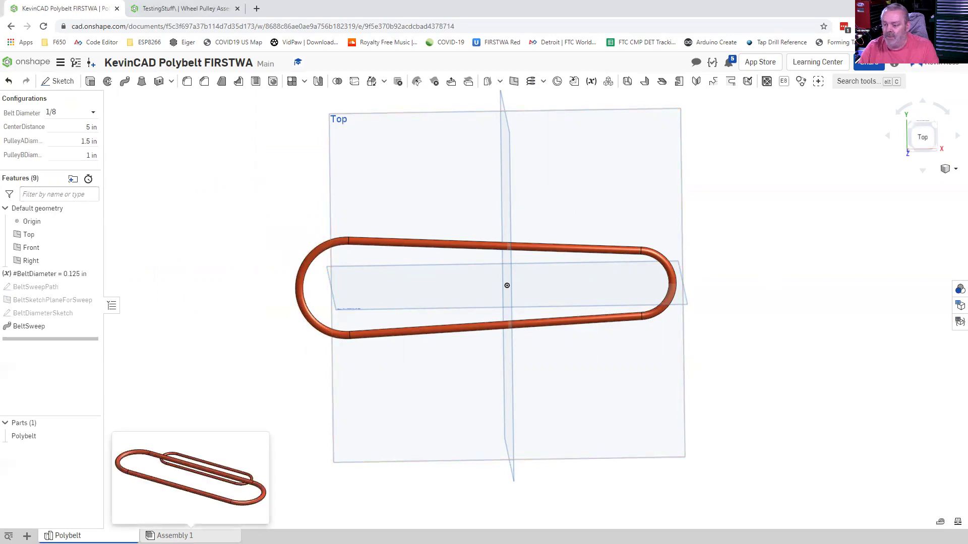
- Switch from Assembly 1 to the TestingStuff document and examine how the belt and pulleys fit in Wheel Pulley Assembly from several angles
click(169, 535)
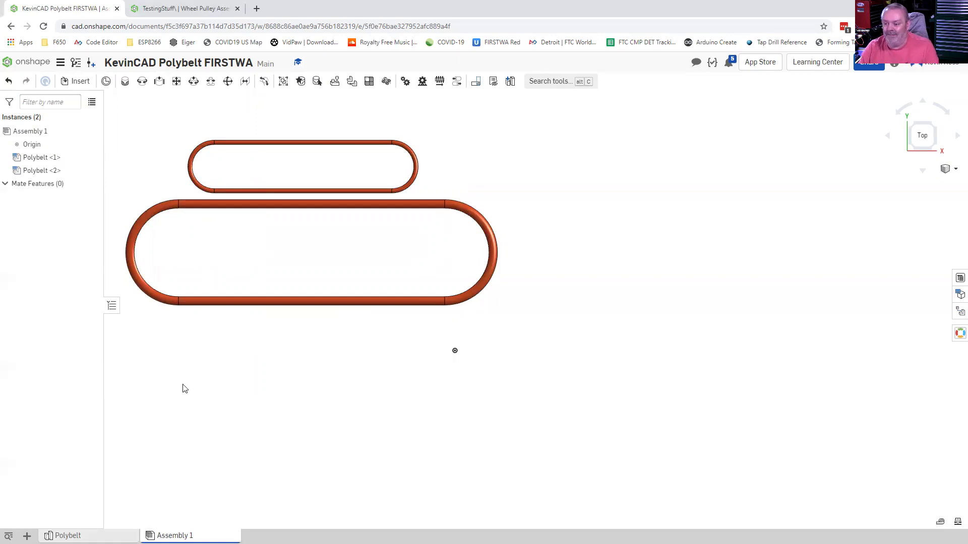
click(182, 9)
scroll(361, 344, down, 5)
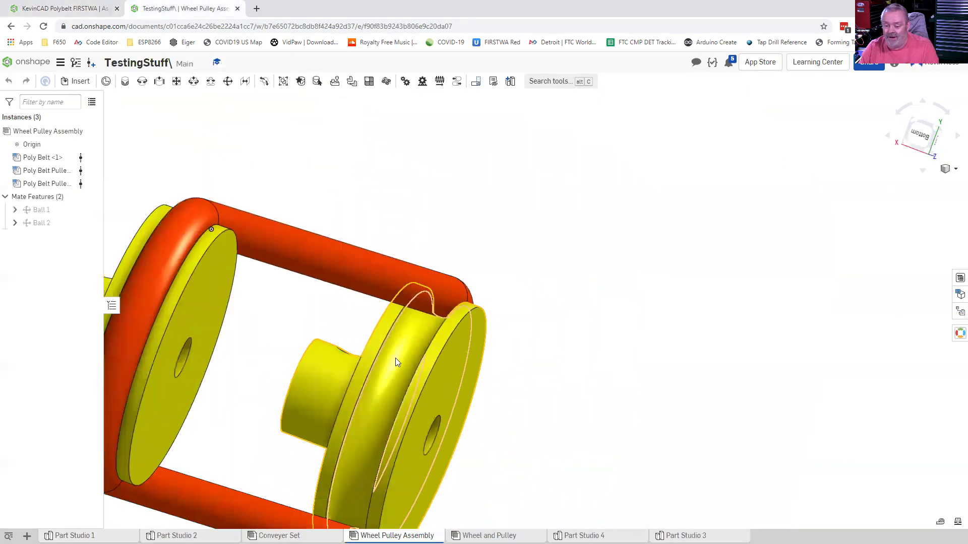
right_drag(368, 389, 324, 390)
right_drag(385, 386, 328, 408)
scroll(352, 393, up, 3)
scroll(409, 361, down, 8)
right_drag(473, 384, 415, 470)
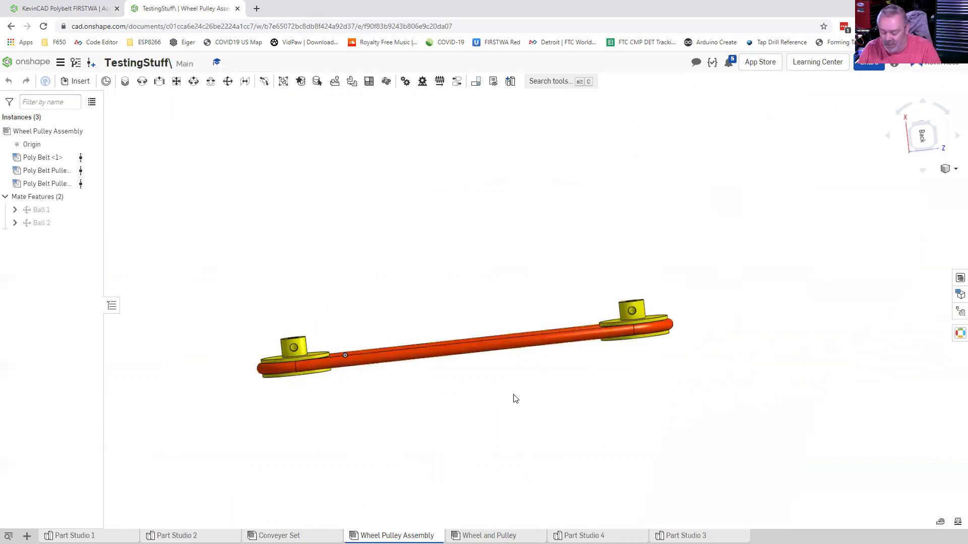
right_drag(397, 262, 411, 324)
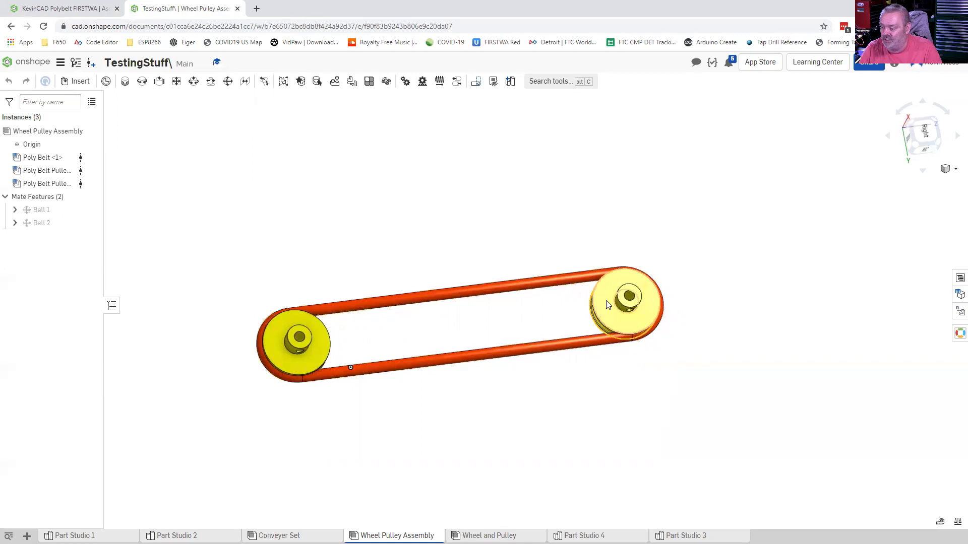
mouse_move(411, 252)
right_down()
mouse_move(419, 276)
mouse_move(418, 264)
right_up()
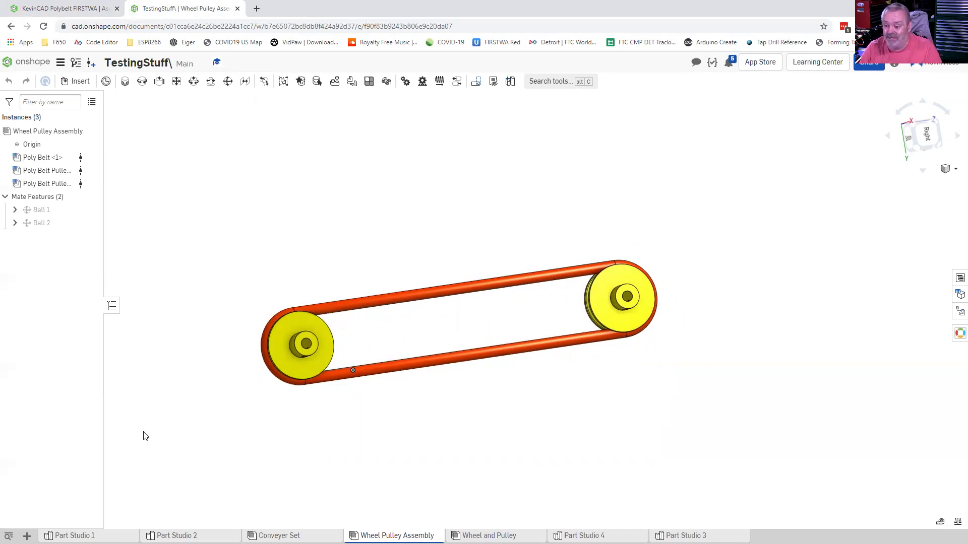
- Change the configuration of the first pulley instance to a .375 Hex Shaft Bore and generate it
right_click(47, 172)
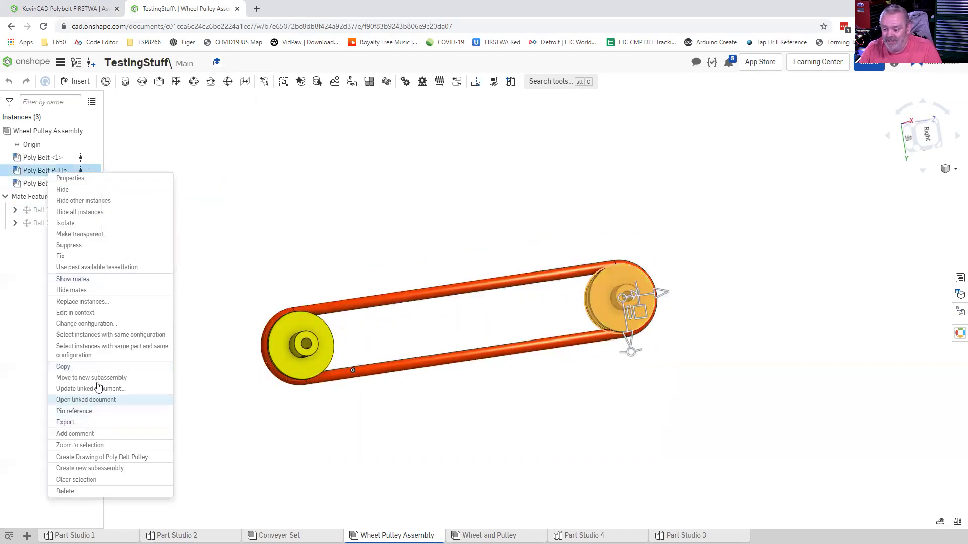
click(92, 325)
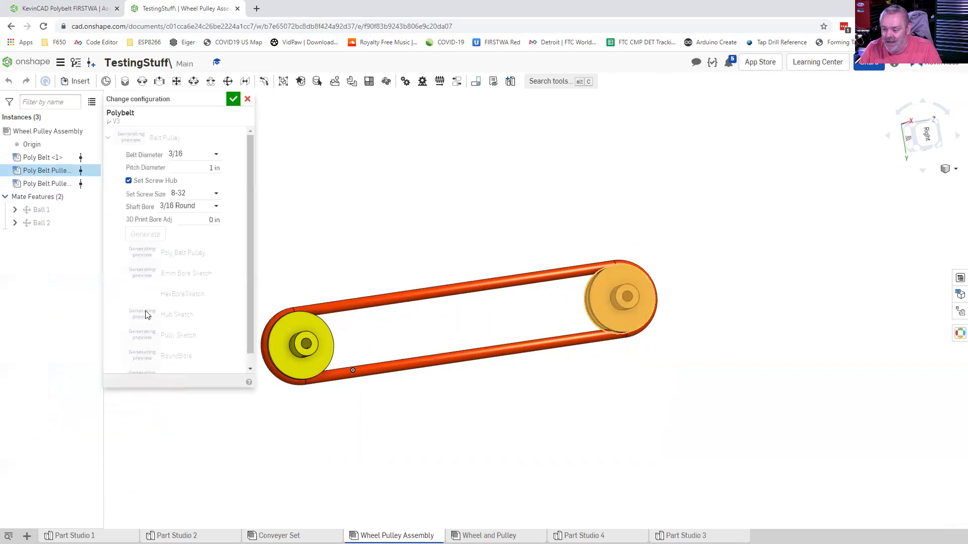
click(216, 209)
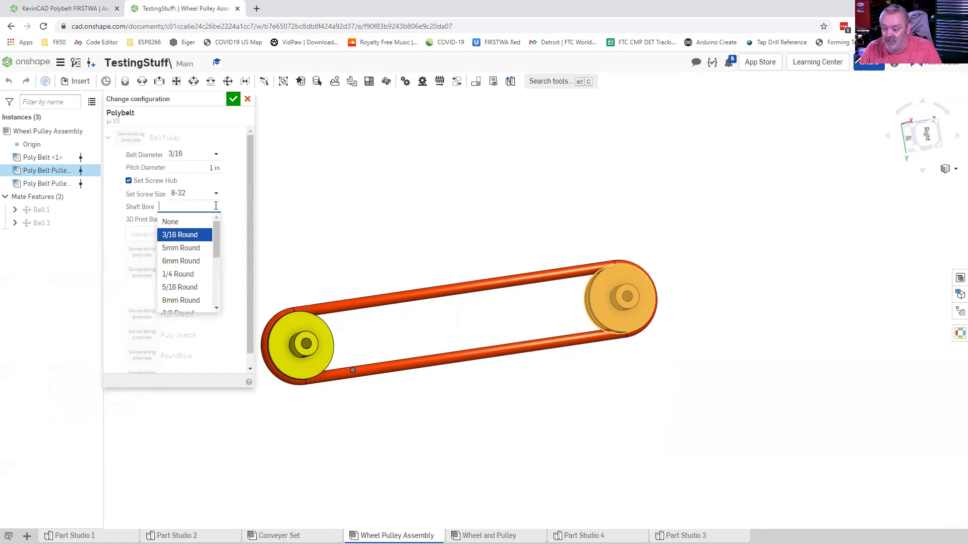
drag(216, 242, 213, 298)
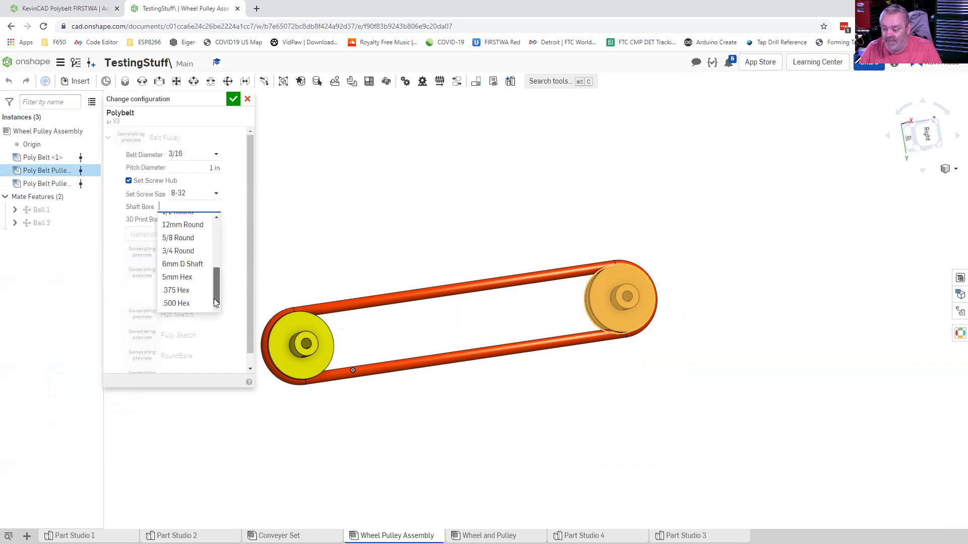
click(178, 291)
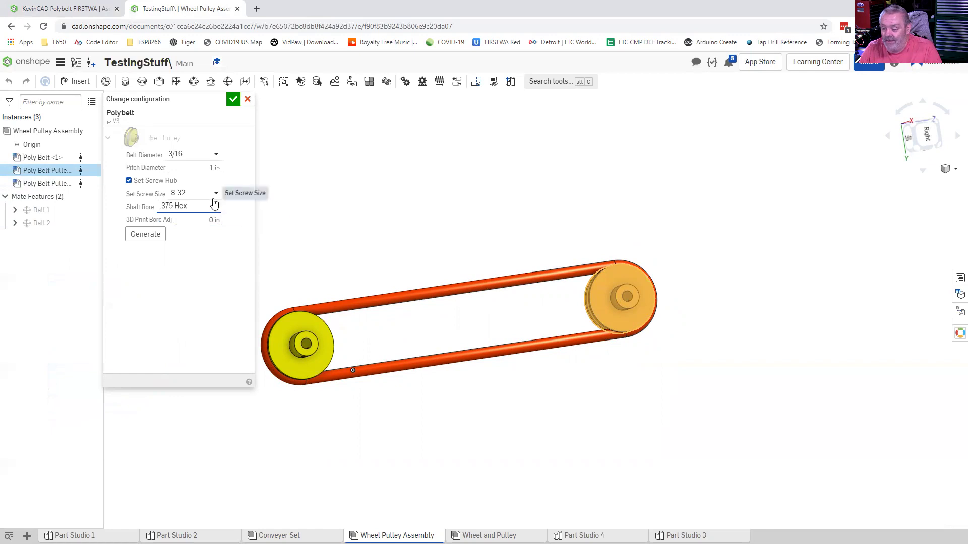
click(145, 234)
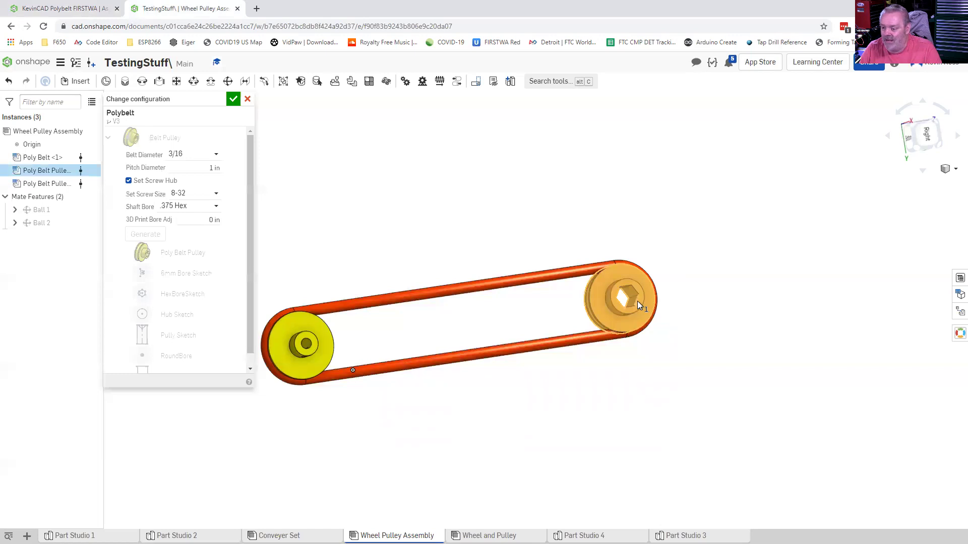
- Set the pulley's Shaft Bore to 6mm D Shaft, generate it and accept the configuration
click(210, 207)
click(189, 283)
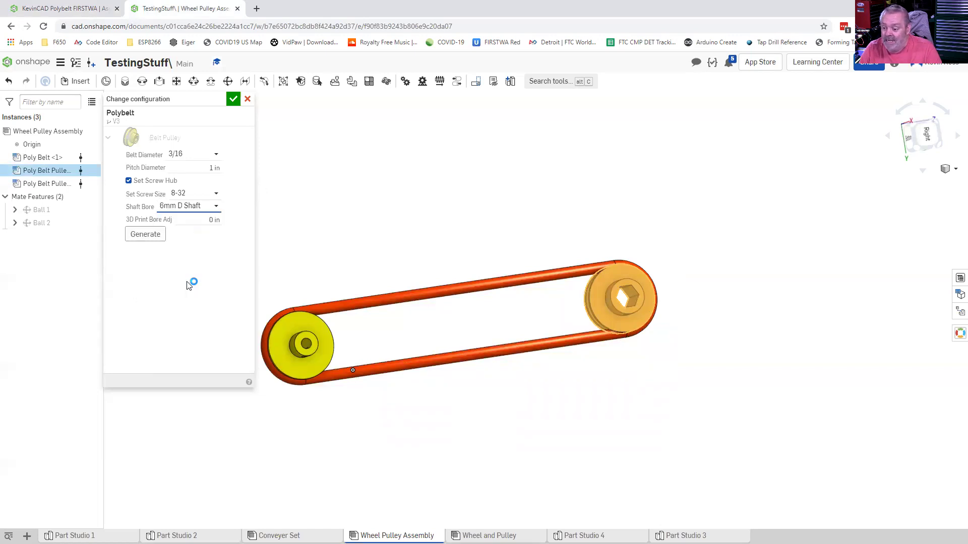
click(145, 234)
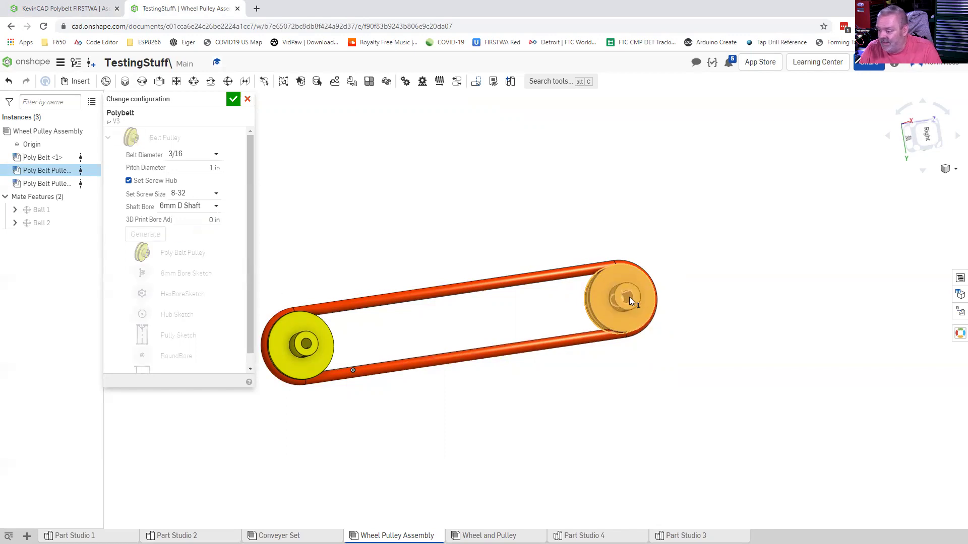
click(216, 206)
drag(216, 262, 223, 227)
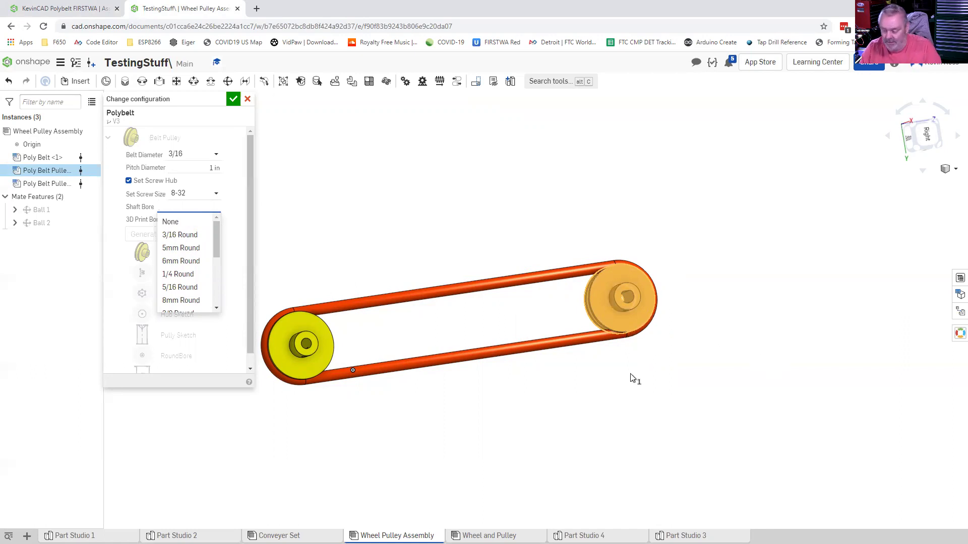
click(233, 98)
mouse_move(609, 422)
right_down()
mouse_move(595, 328)
mouse_move(607, 309)
mouse_move(618, 324)
mouse_move(591, 409)
mouse_move(619, 422)
right_up()
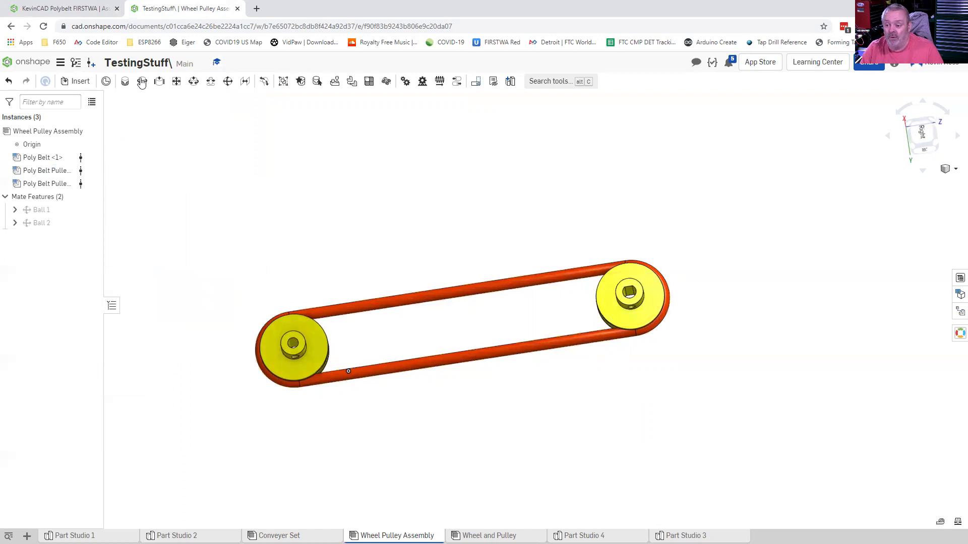
- Switch to the KevinCAD Polybelt FIRSTWA document and add a new Part Studio between Polybelt and Assembly 1
click(65, 9)
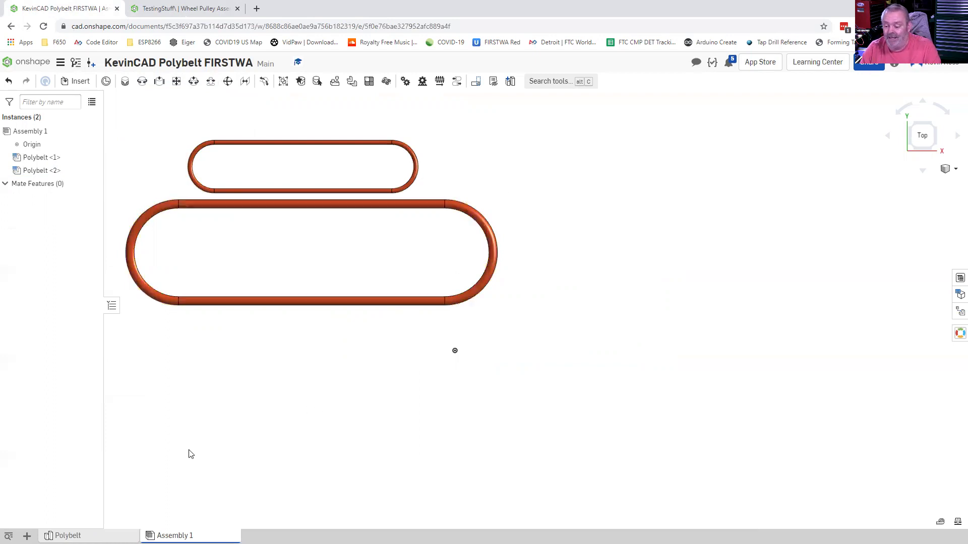
click(27, 535)
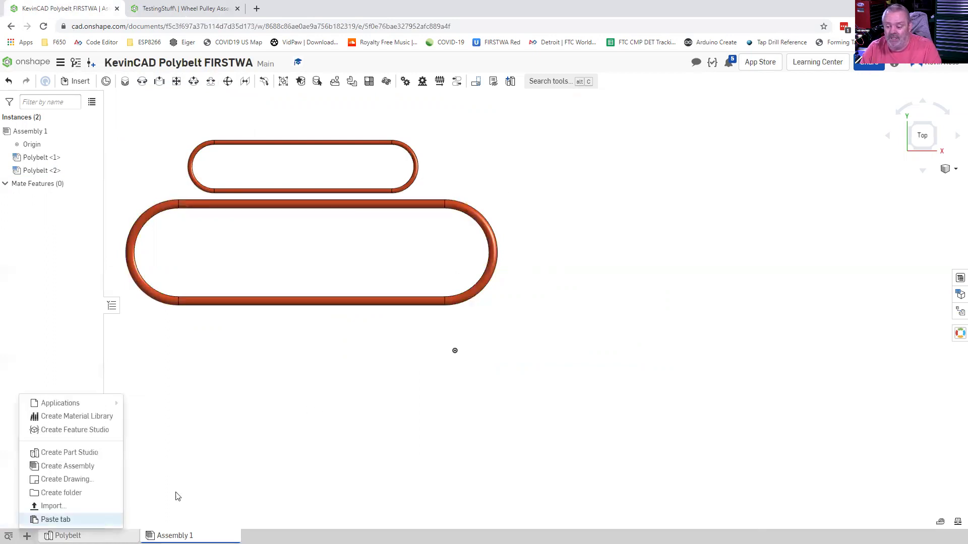
click(87, 455)
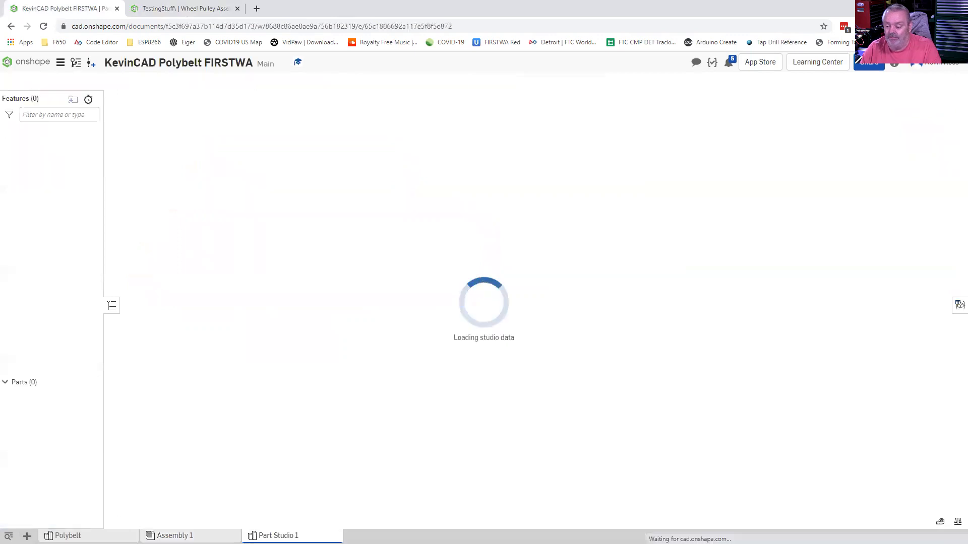
drag(278, 536, 164, 535)
- Rename the new Part Studio as Pulley
right_click(166, 536)
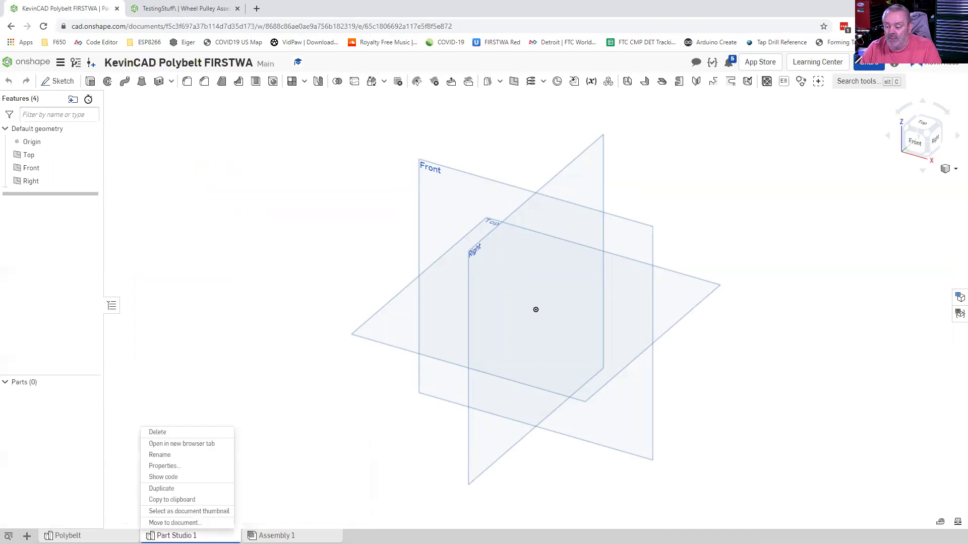
click(163, 455)
text(P)
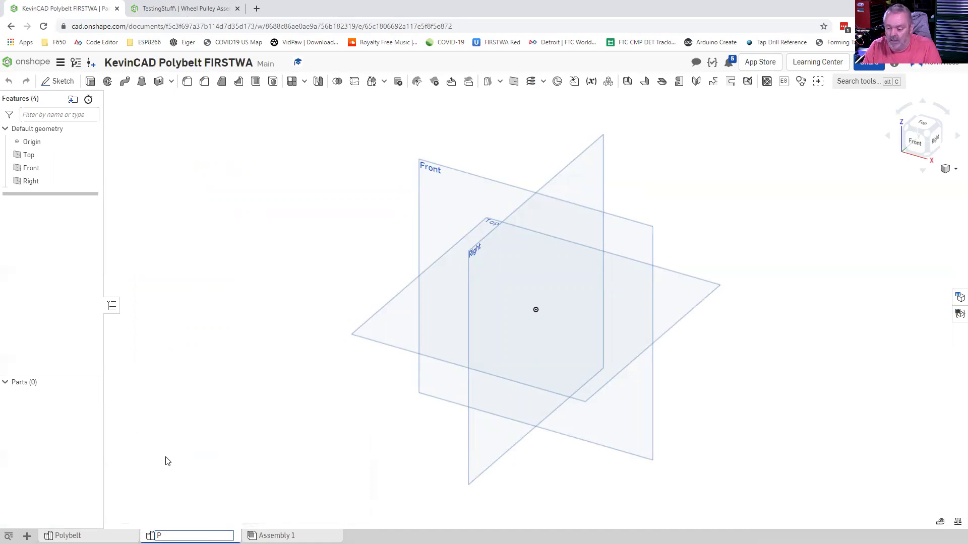
text(ulley)
key(Return)
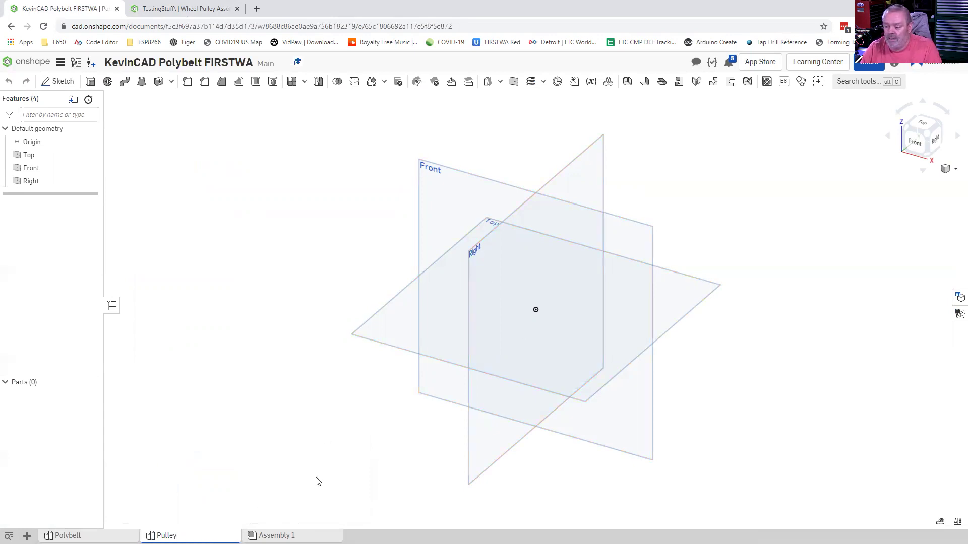
- Switch to the Wheel and Pulley assembly in the TestingStuff document and move the pulley clear of the belt
click(166, 9)
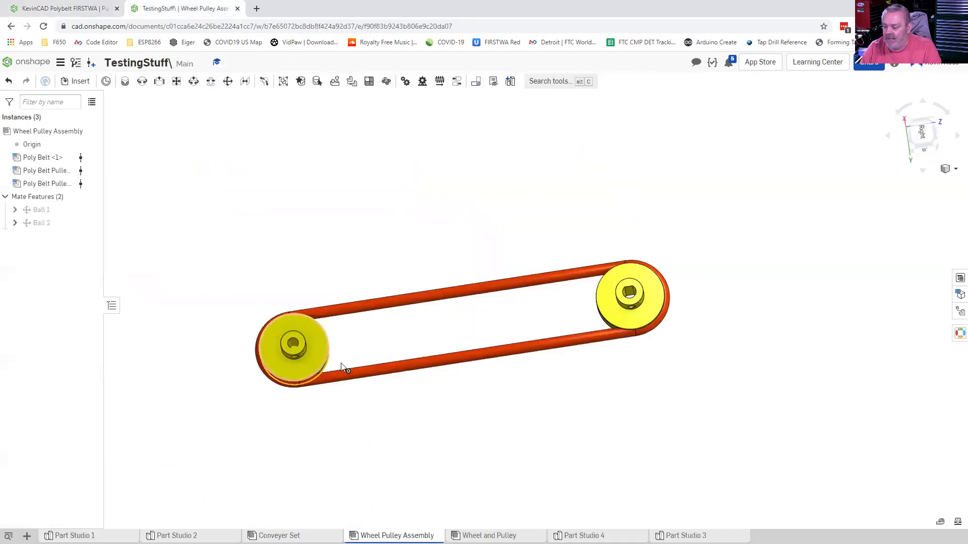
click(489, 535)
right_drag(458, 475, 501, 467)
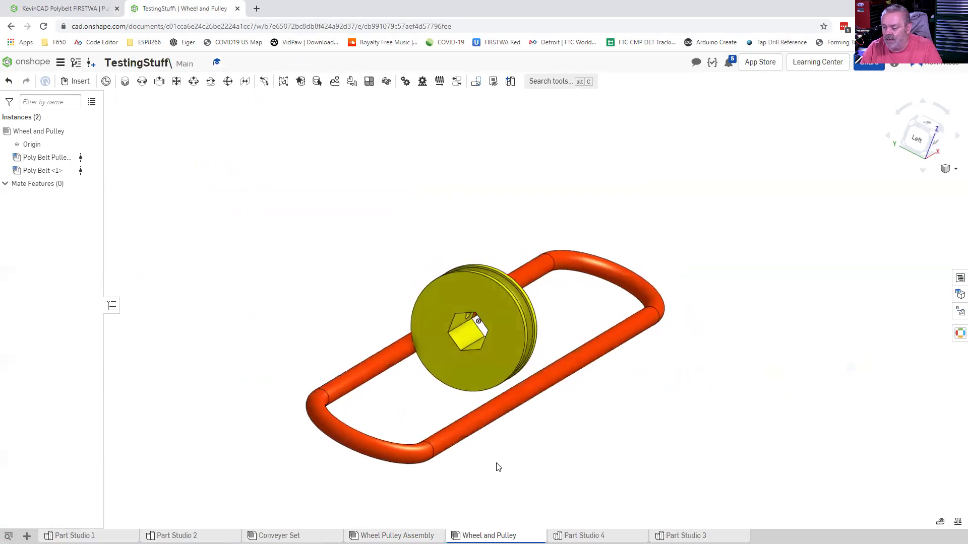
drag(496, 361, 436, 222)
right_drag(436, 222, 325, 253)
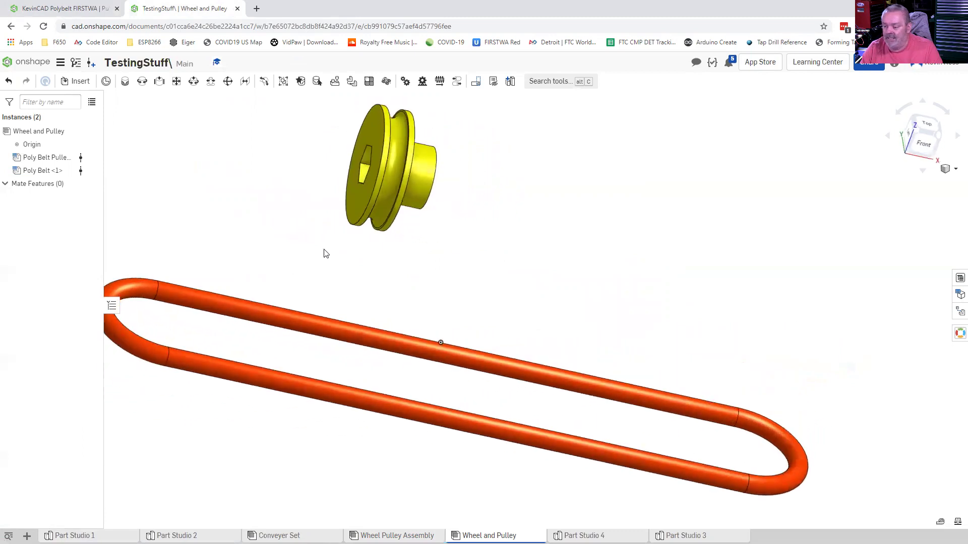
- Examine the pulley's rounded belt groove and side flanges up close in front and angled views
click(924, 144)
scroll(442, 213, up, 3)
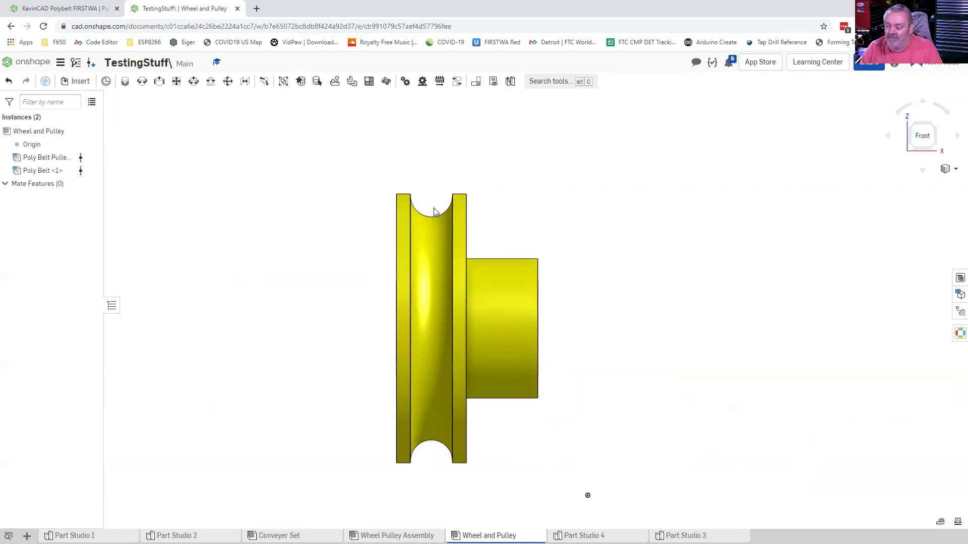
scroll(434, 211, up, 8)
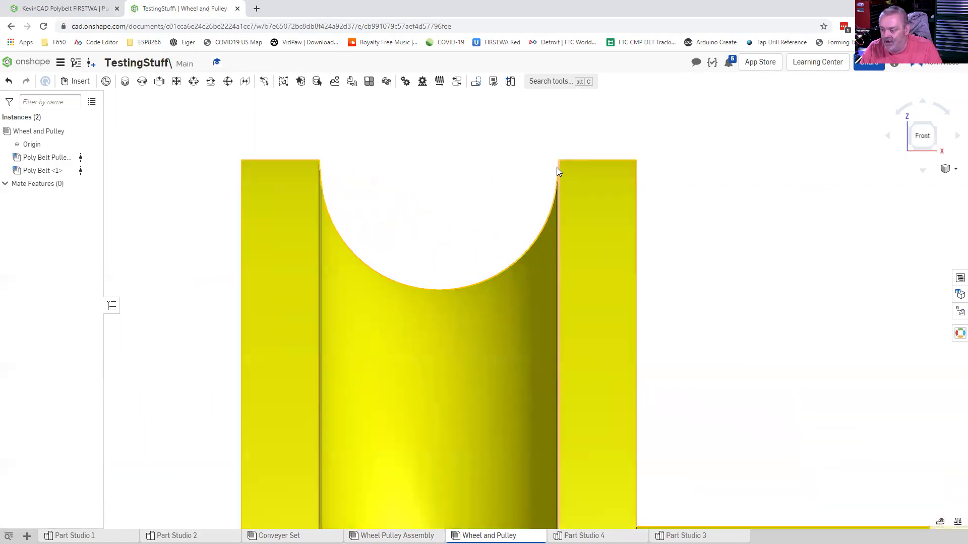
scroll(456, 284, down, 6)
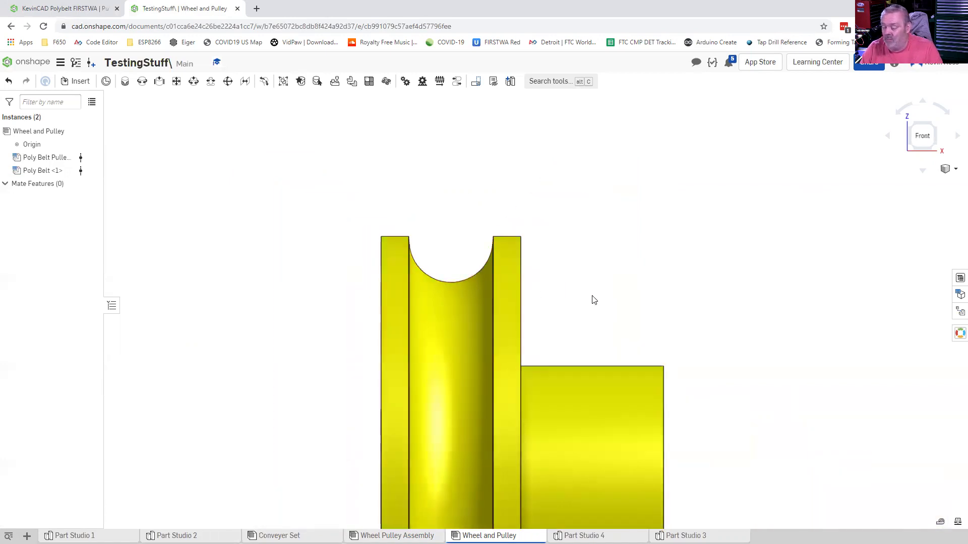
key(shift+7)
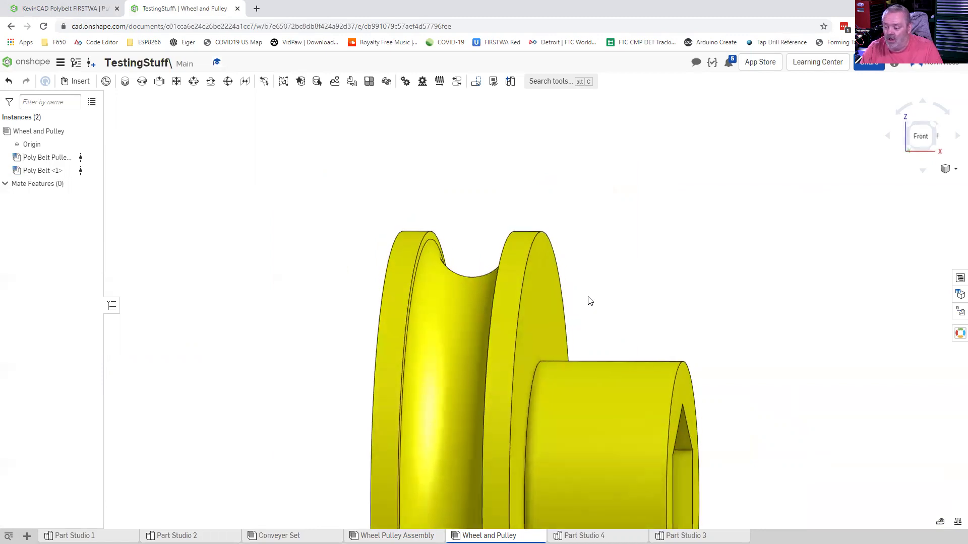
key(shift+1)
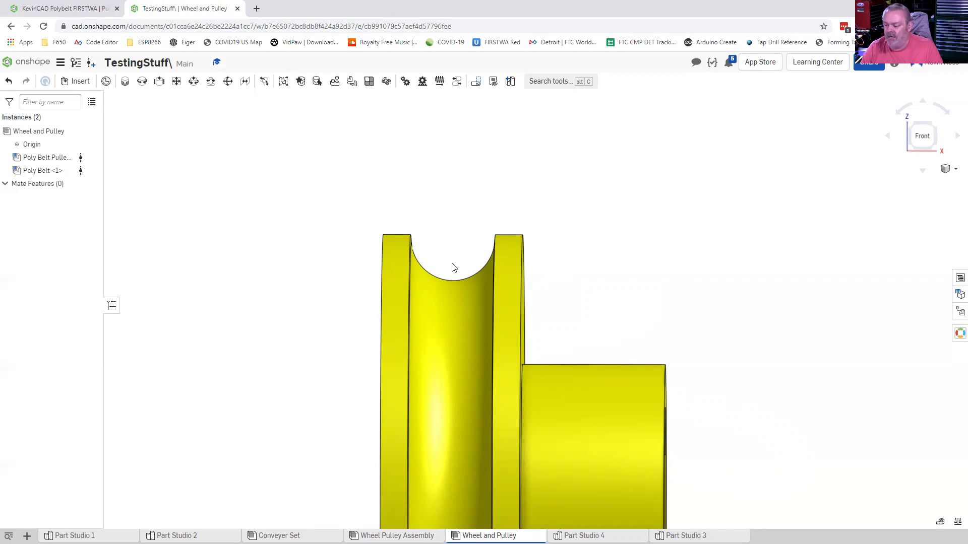
right_drag(453, 267, 477, 285)
scroll(430, 249, up, 3)
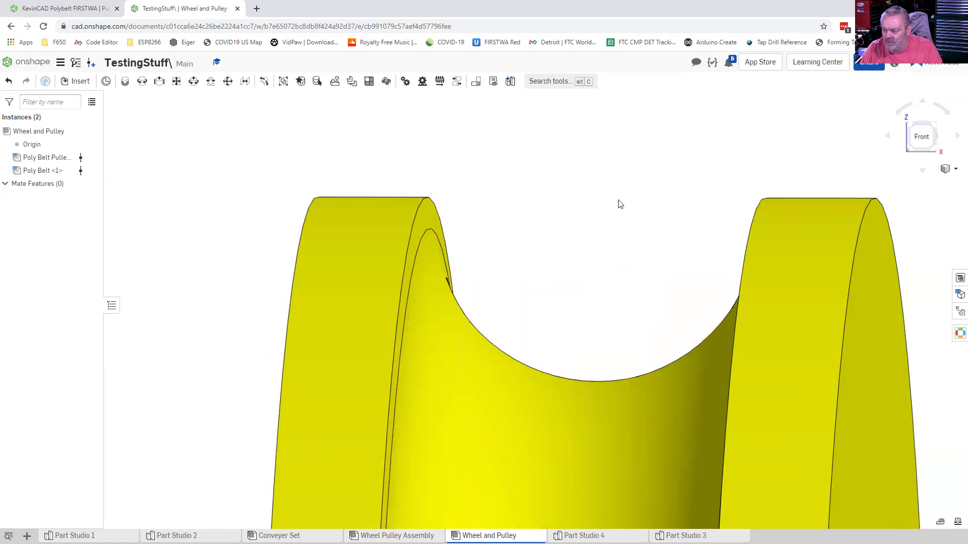
- Examine how the groove's curve meets the flange walls, and compare the pulley's rim, bore and hub with the belt
click(923, 139)
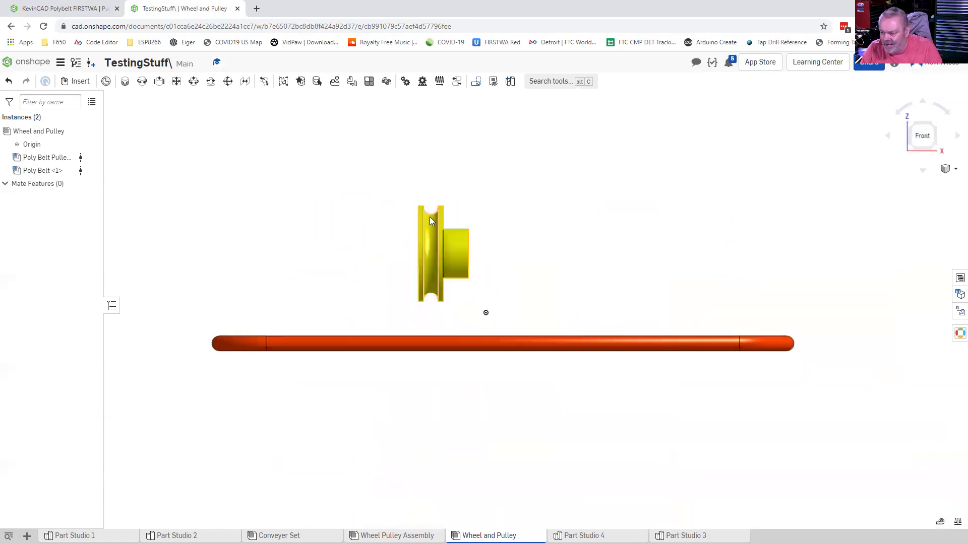
scroll(429, 217, up, 10)
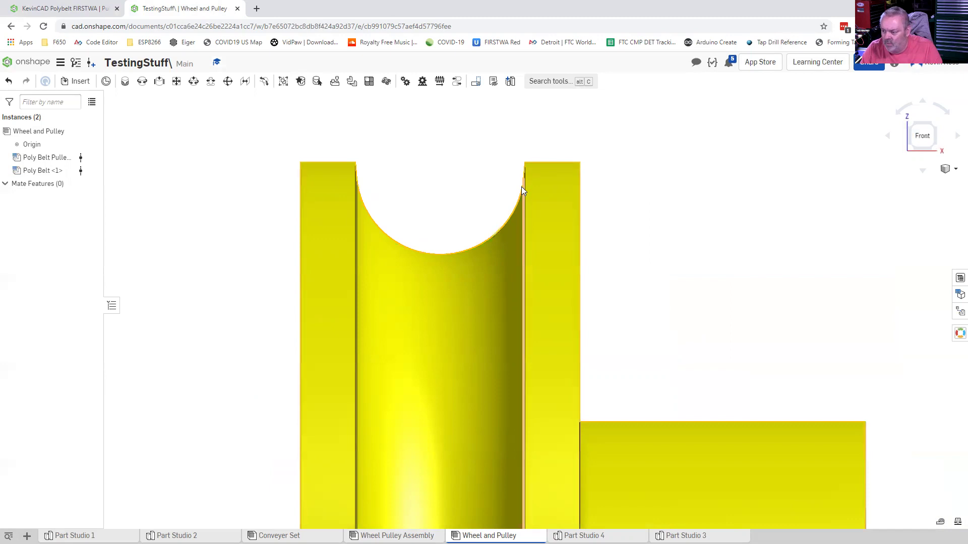
scroll(655, 257, up, 1)
scroll(655, 257, down, 2)
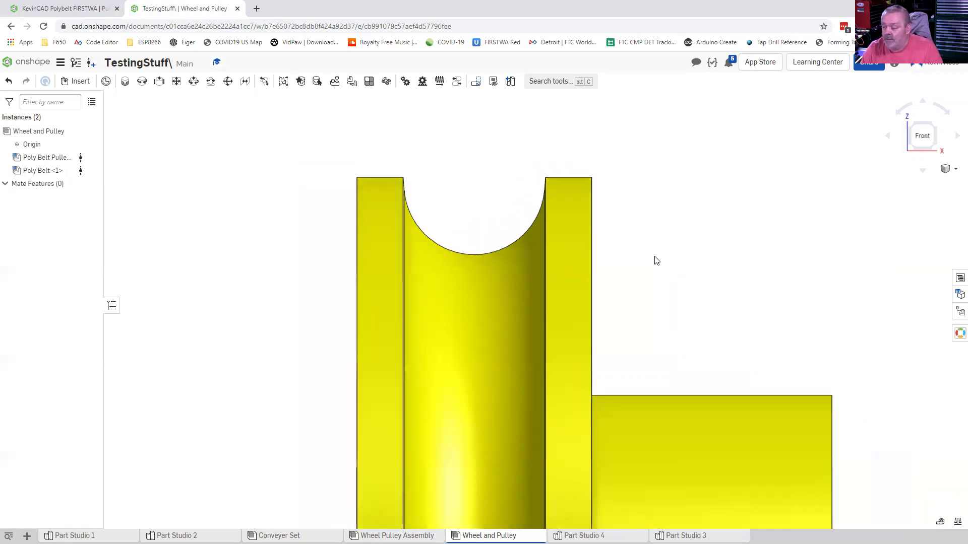
scroll(657, 260, down, 1)
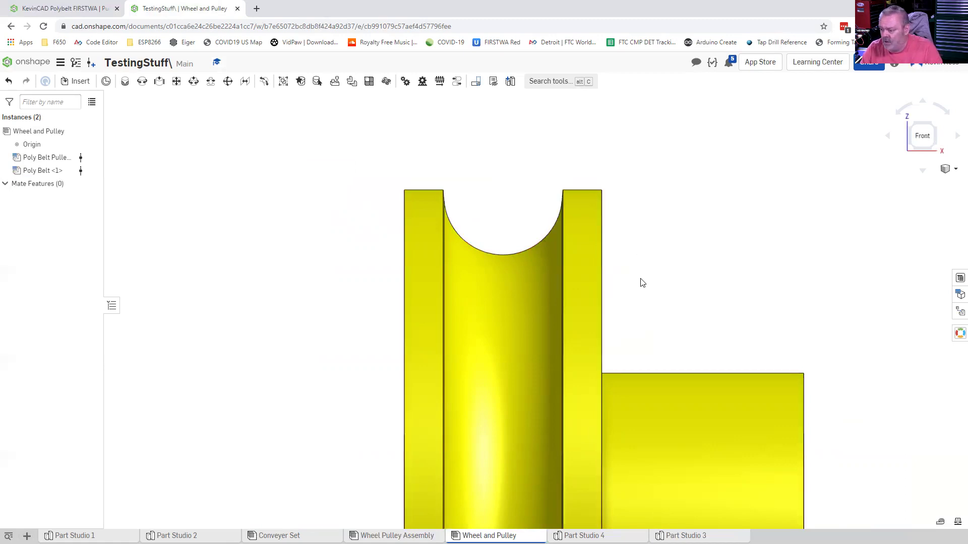
mouse_move(628, 281)
right_down()
mouse_move(653, 288)
mouse_move(639, 284)
right_up()
scroll(623, 276, up, 1)
scroll(622, 276, down, 2)
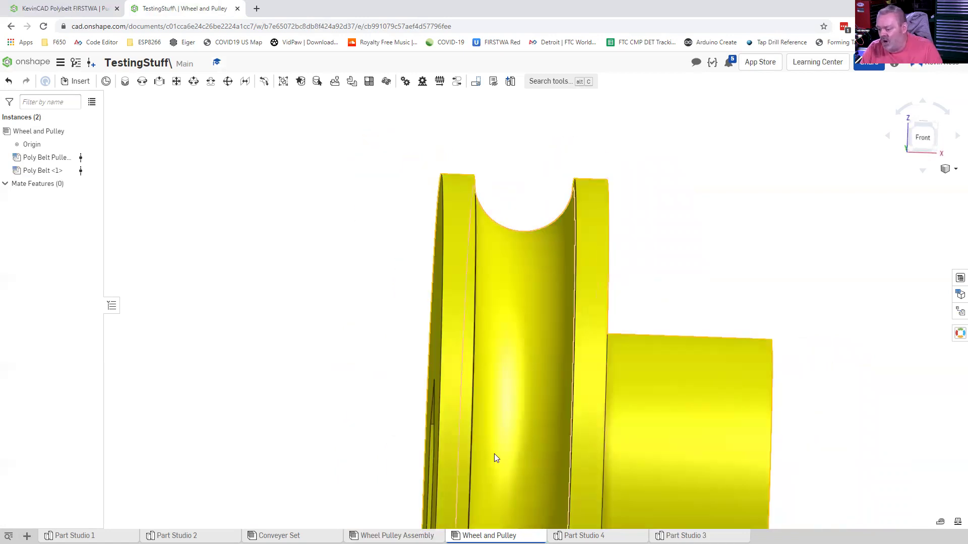
click(923, 138)
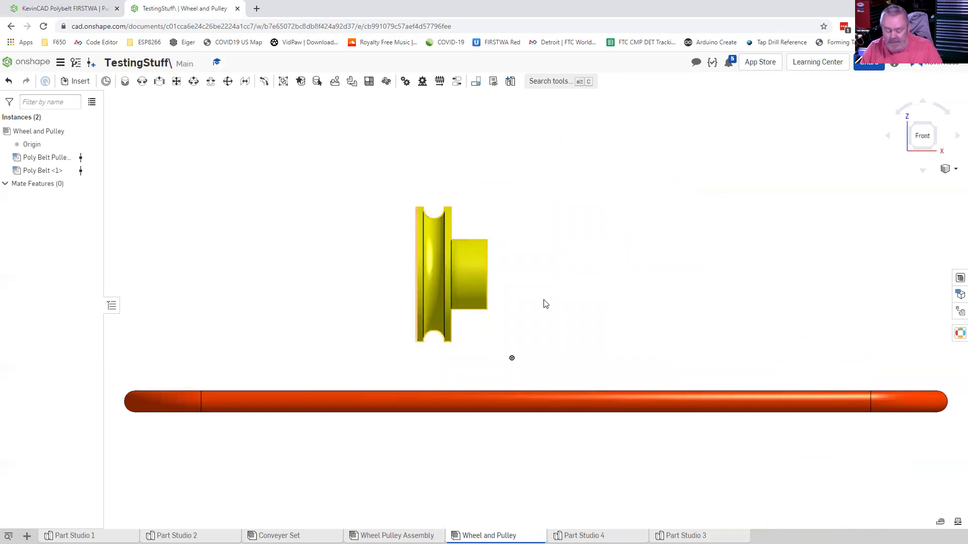
right_drag(593, 296, 310, 231)
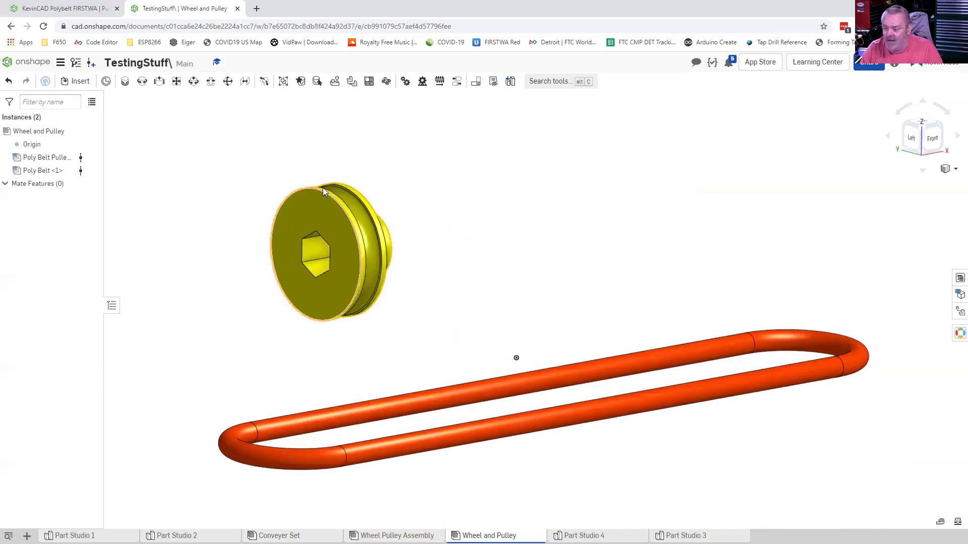
click(337, 201)
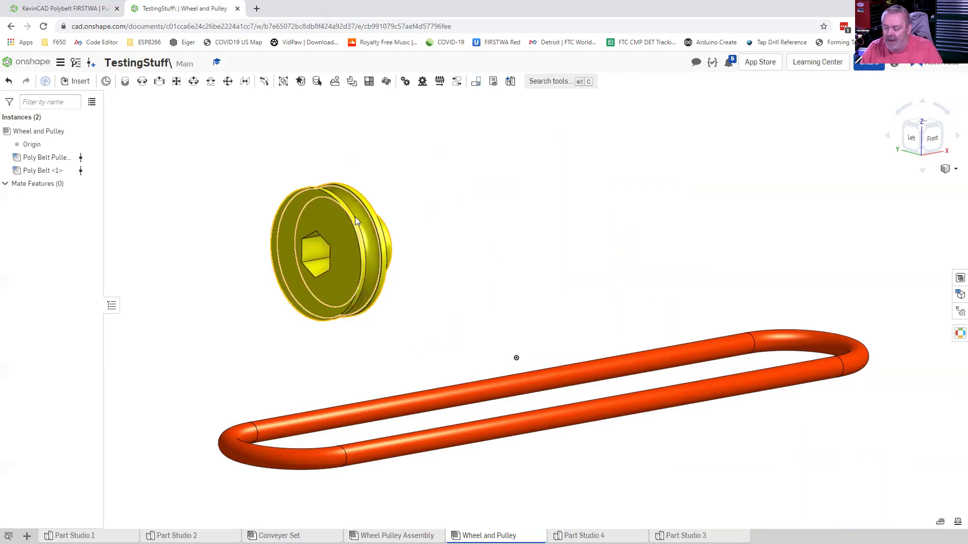
click(453, 237)
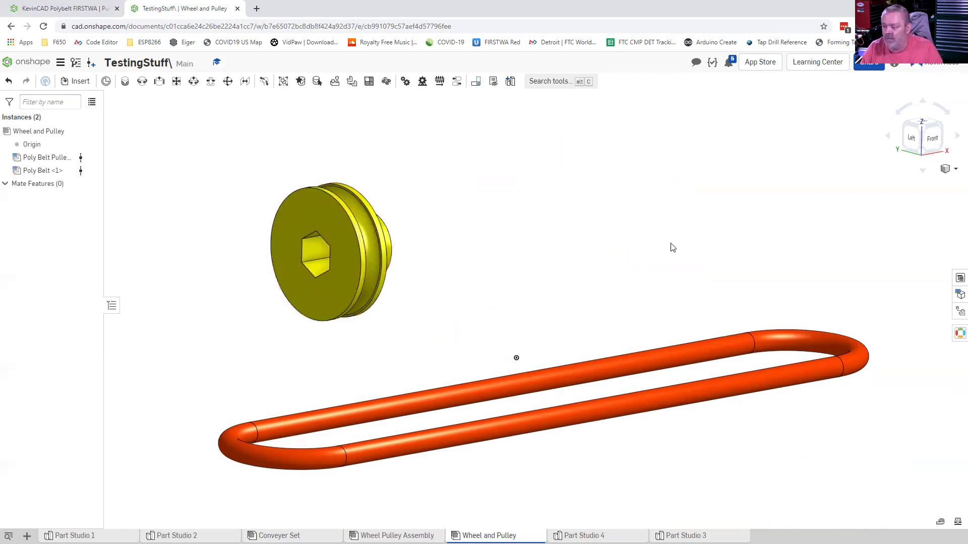
key(shift+1)
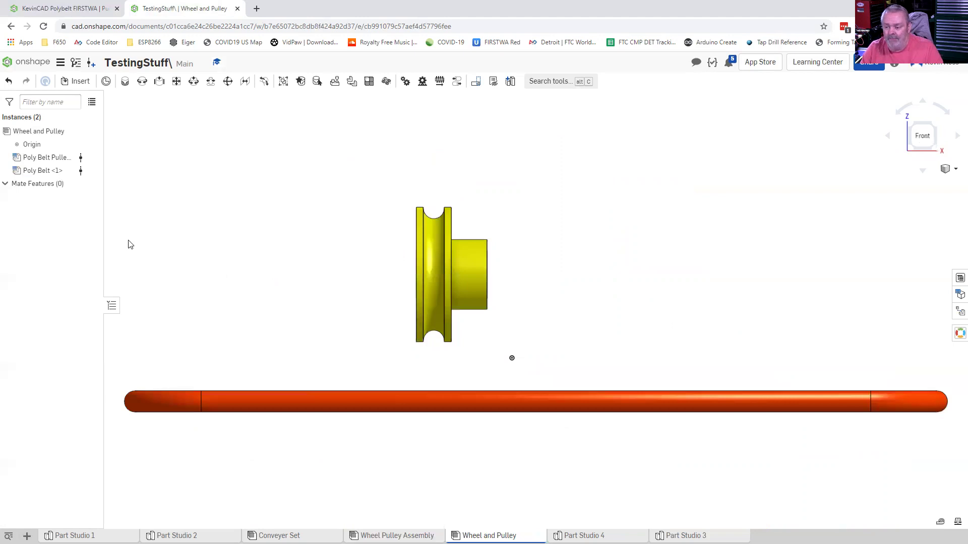
- Change the Poly Belt Pulley instance's configuration to a 1/4 Round shaft bore and regenerate the pulley
right_click(49, 161)
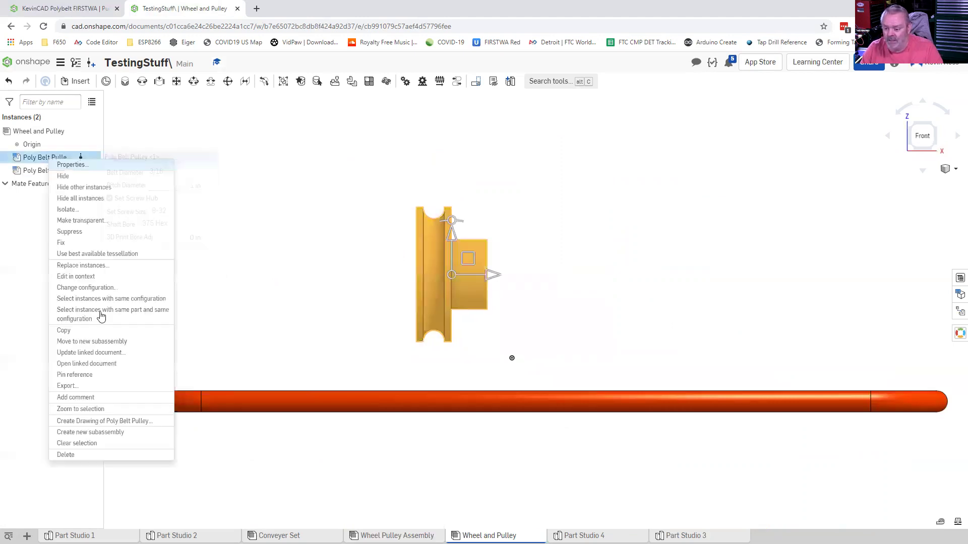
click(85, 287)
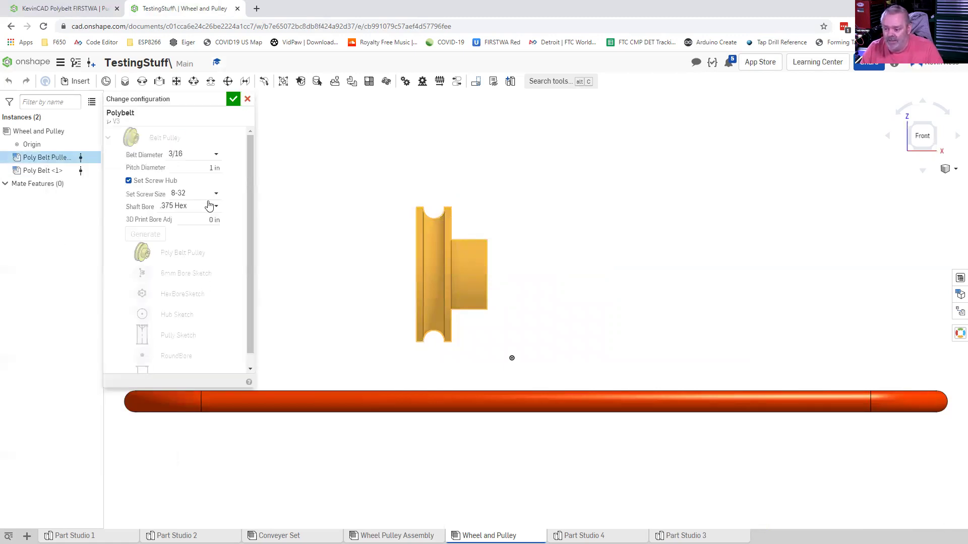
click(214, 207)
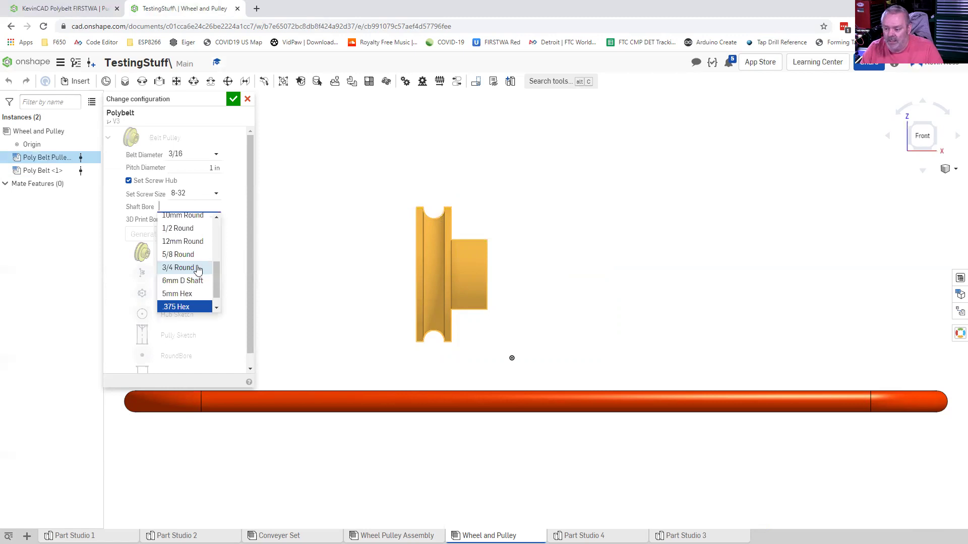
scroll(196, 270, up, 3)
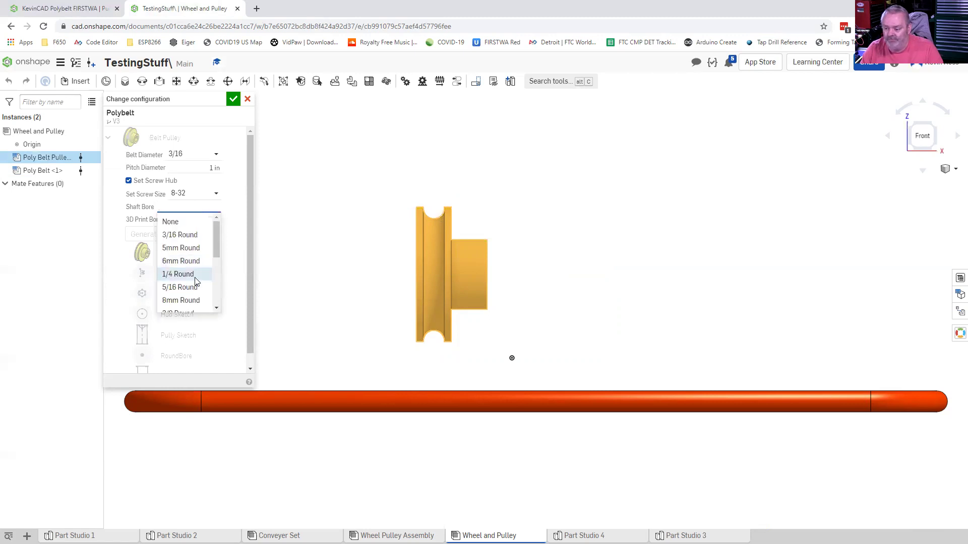
click(195, 277)
click(145, 236)
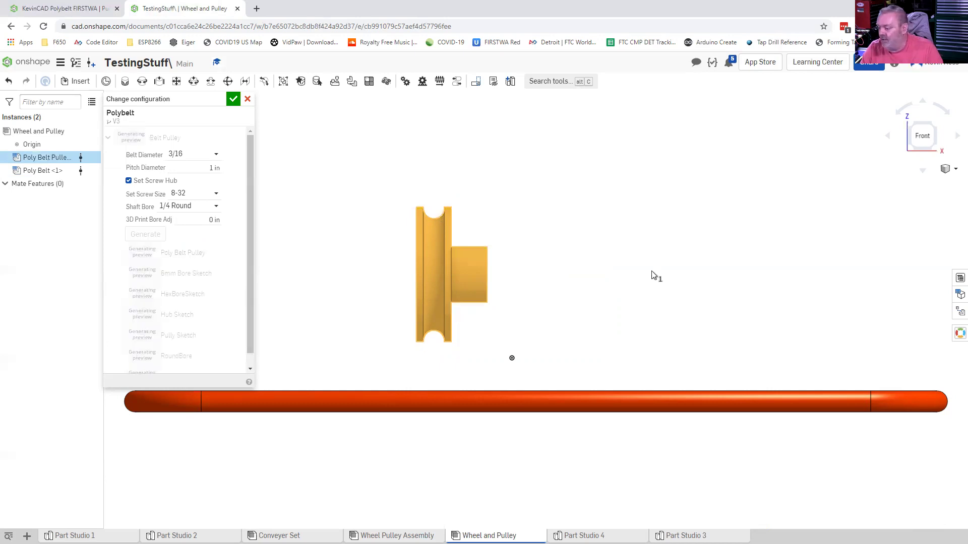
- Examine the pulley's round bore up close from both the flat flange side and the hub side
right_drag(652, 272, 524, 288)
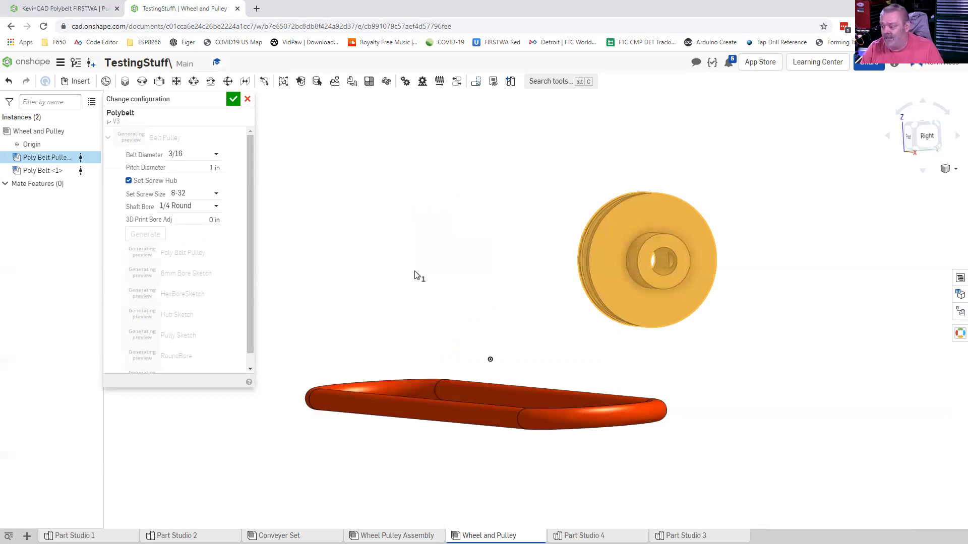
right_drag(603, 317, 630, 327)
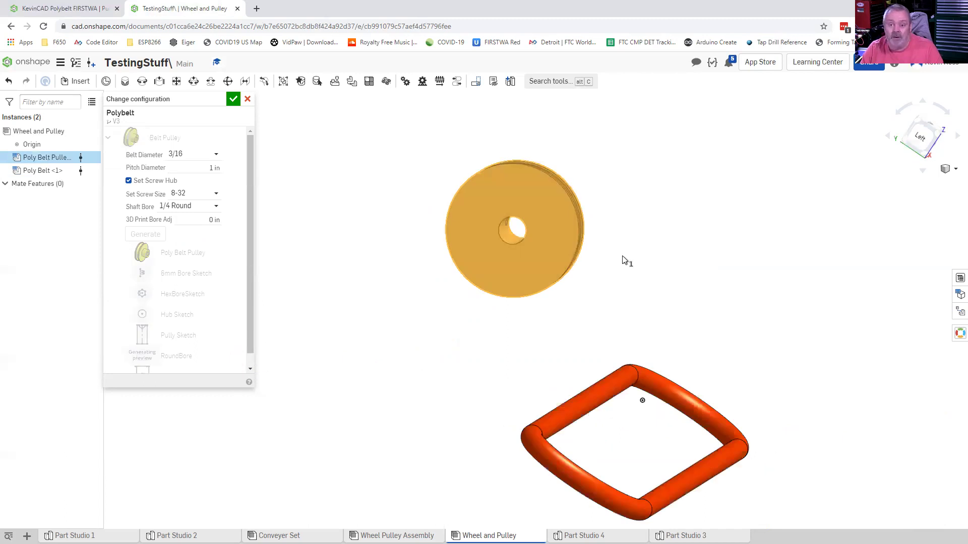
scroll(586, 178, up, 2)
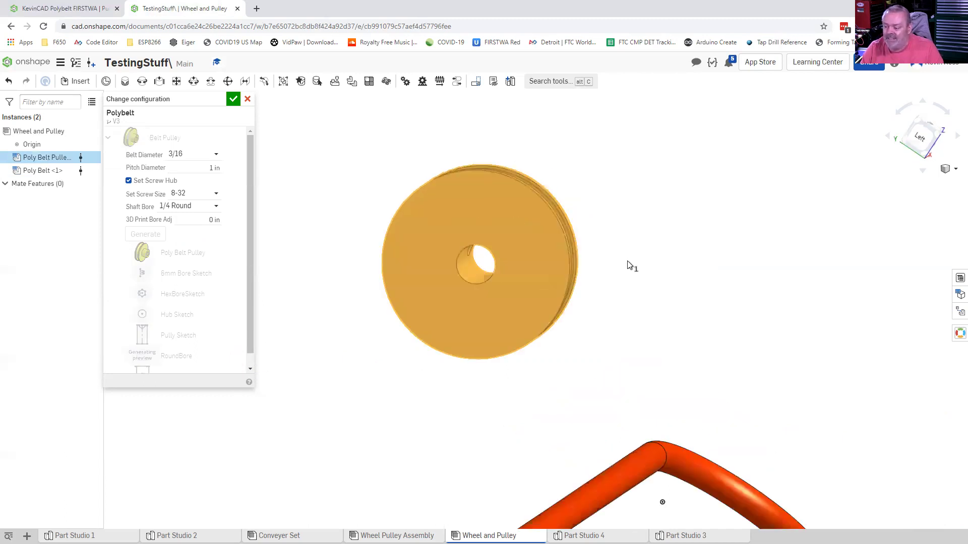
key(shift+3)
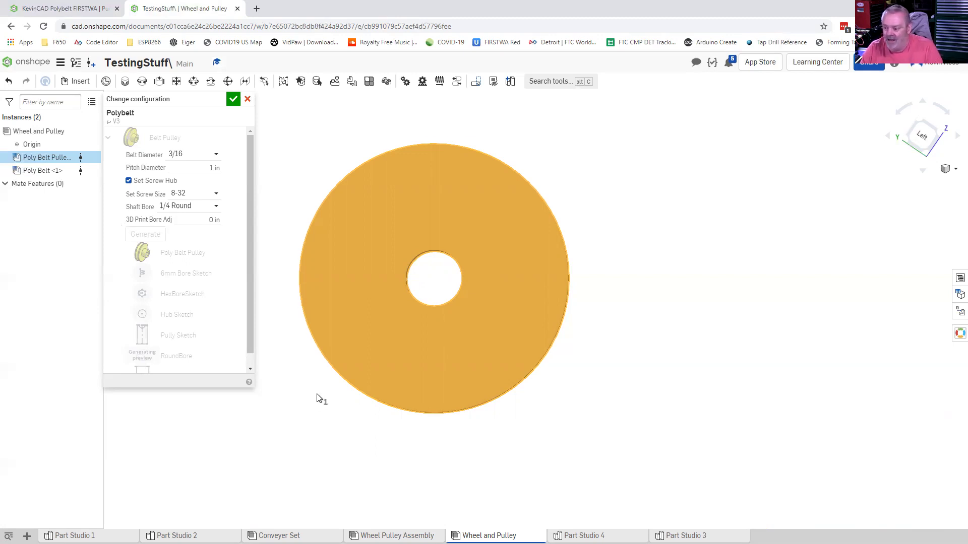
right_drag(318, 399, 418, 285)
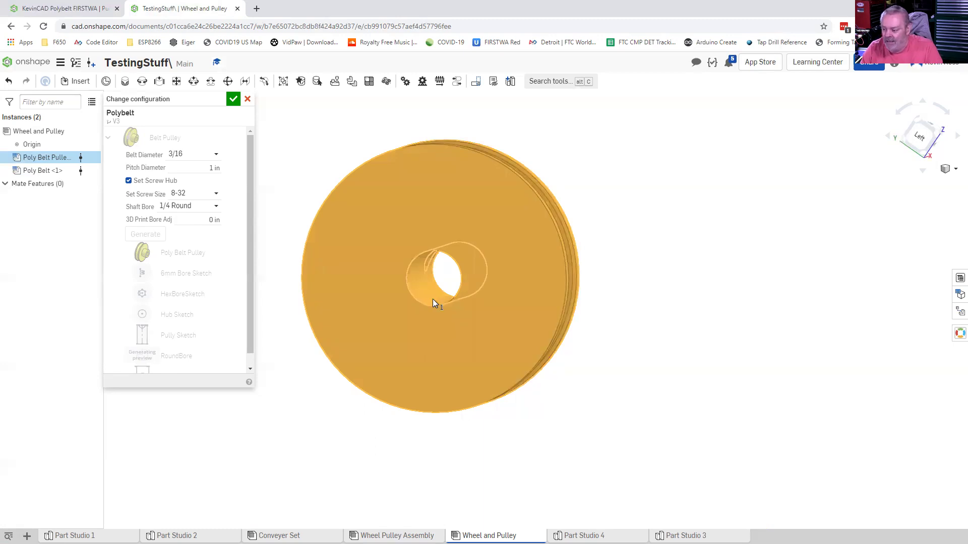
scroll(433, 302, up, 3)
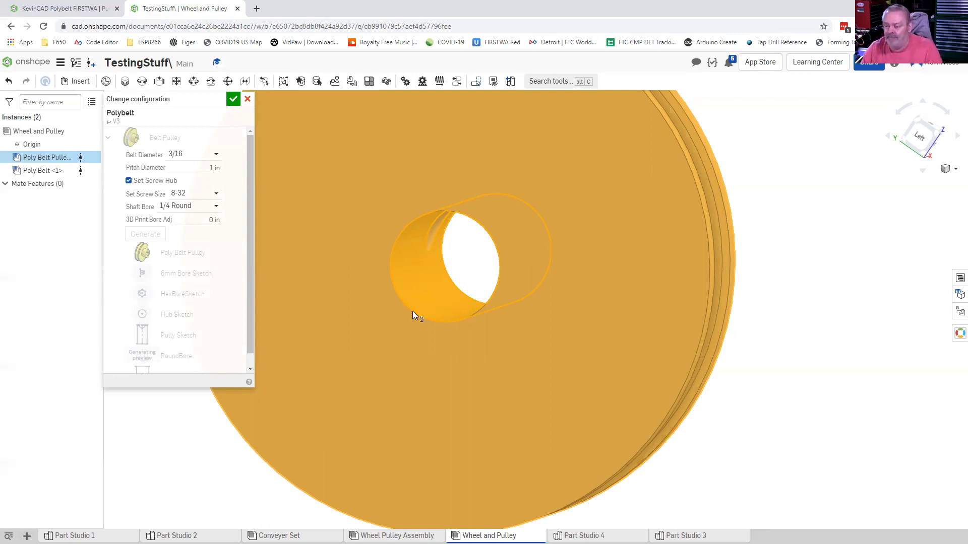
scroll(489, 330, down, 2)
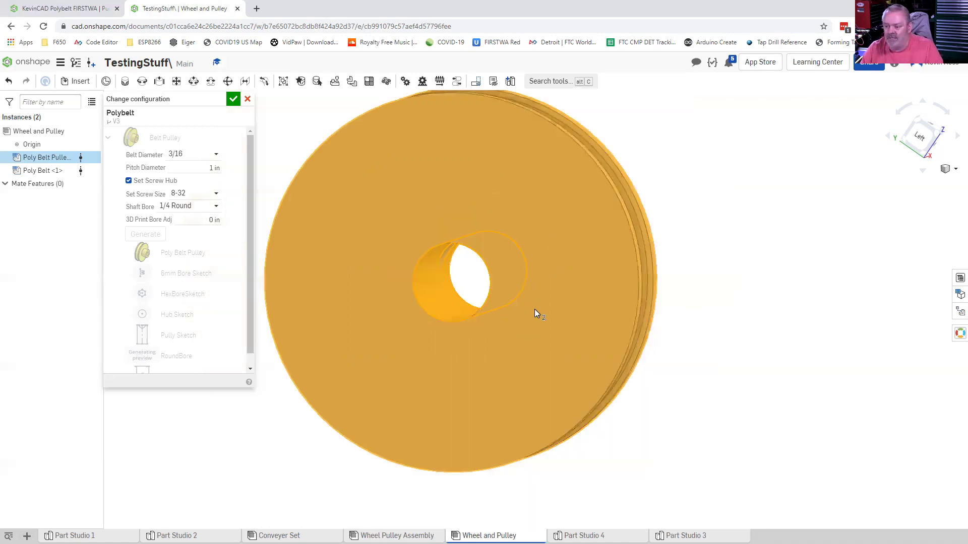
key(shift+Right)
key(shift+Right)
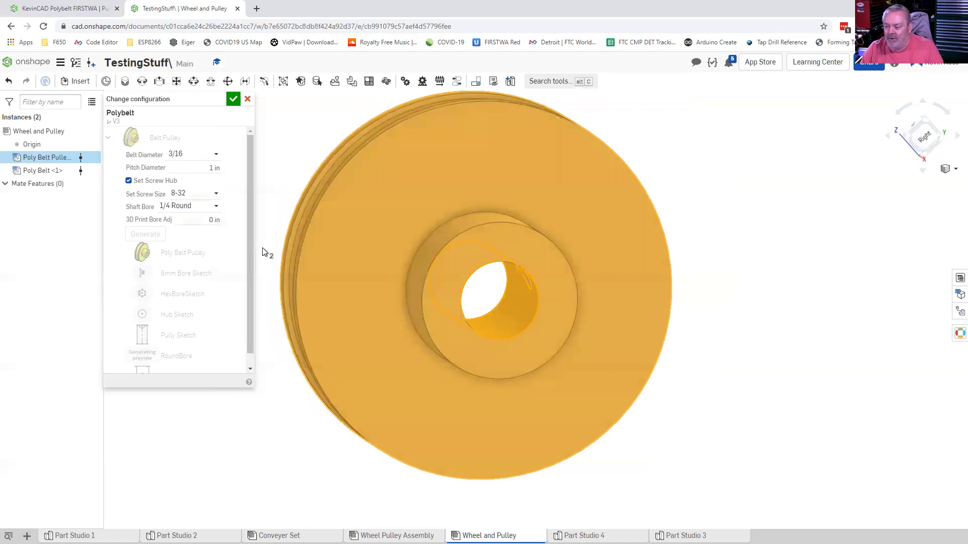
- Examine the pulley's groove profile and the set screw hole in its hub from above and at an angle
right_drag(324, 297, 508, 126)
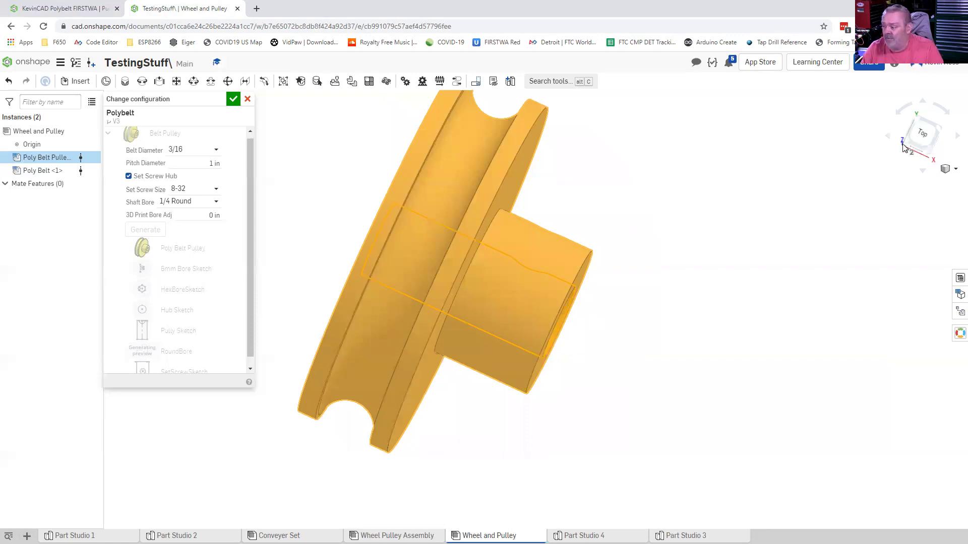
click(923, 134)
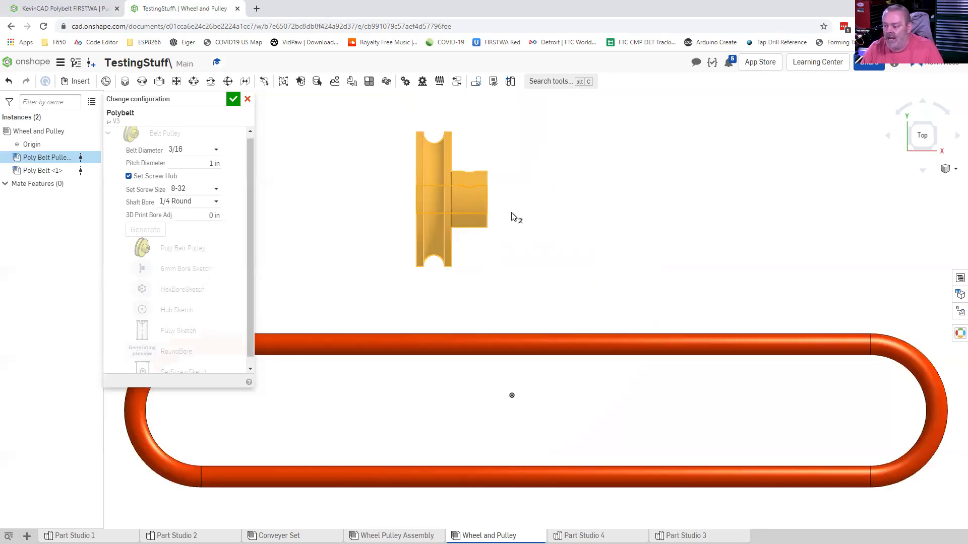
key(Down)
key(Down)
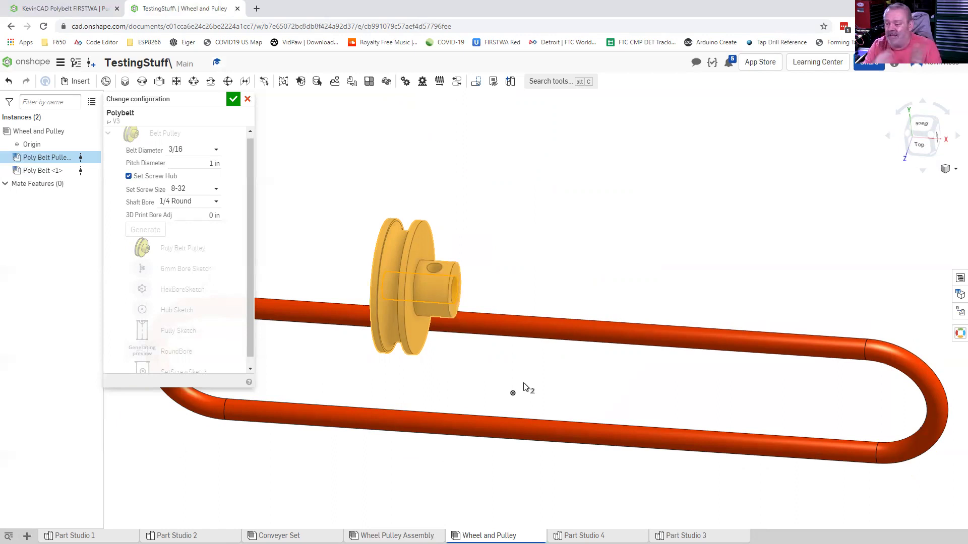
- Turn the pulley's Set Screw Hub option off and back on, and review the set screw size options, keeping 8-32
click(129, 181)
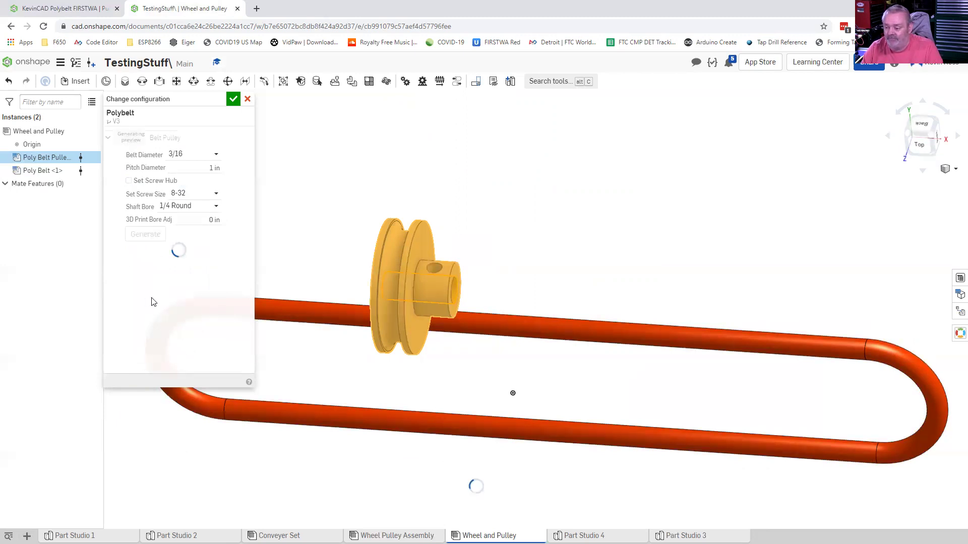
click(130, 181)
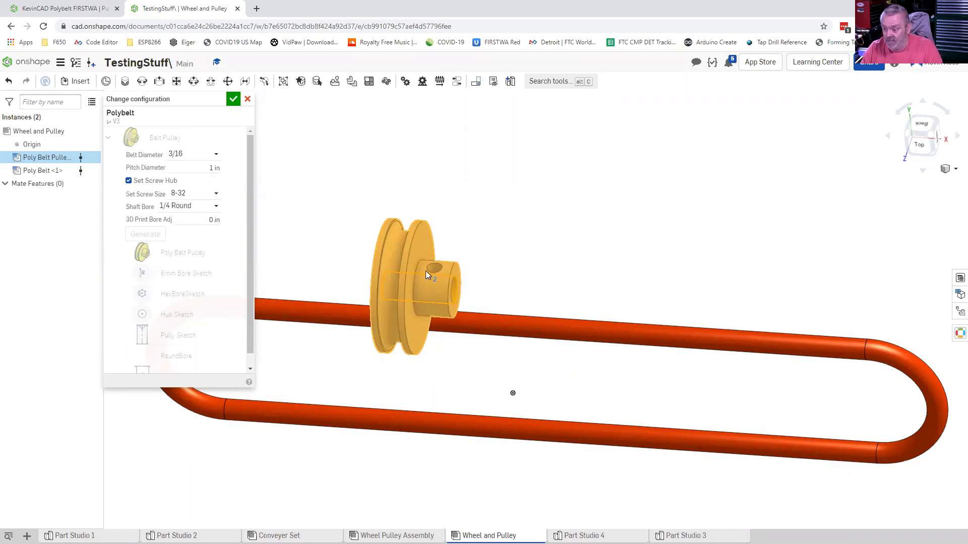
scroll(436, 268, up, 3)
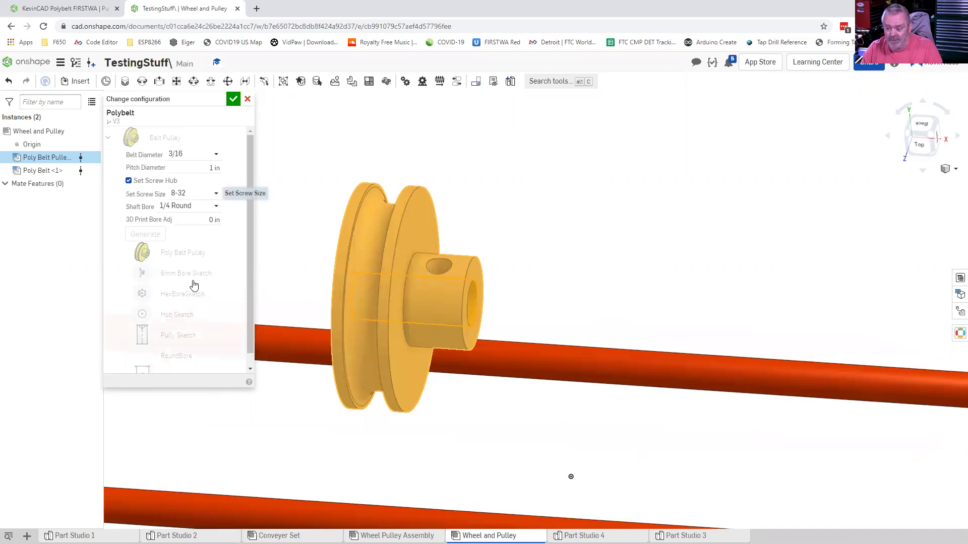
click(215, 194)
click(212, 249)
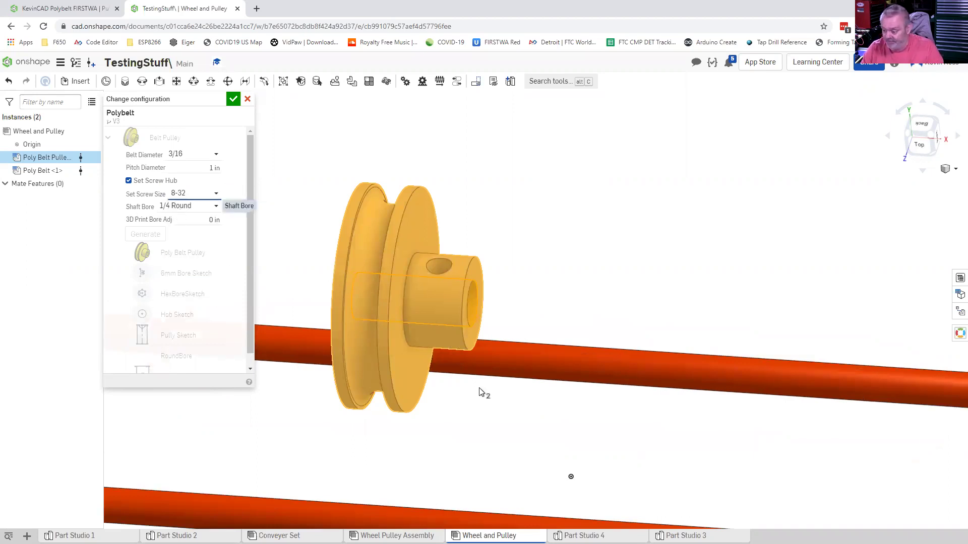
- Inspect the pulley's hub at an angle and review the available shaft bore options, keeping 1/4 Round
right_drag(475, 407, 477, 405)
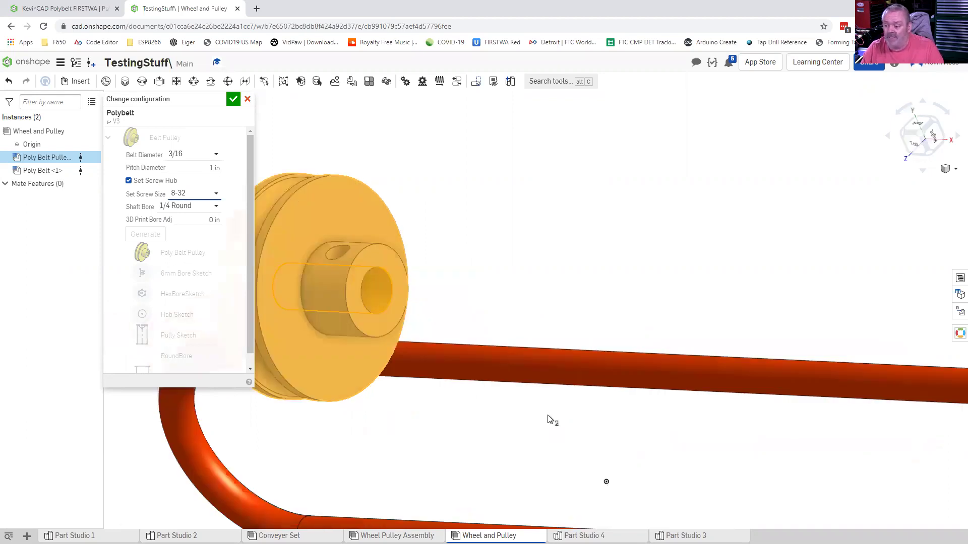
scroll(548, 419, up, 2)
scroll(266, 252, down, 3)
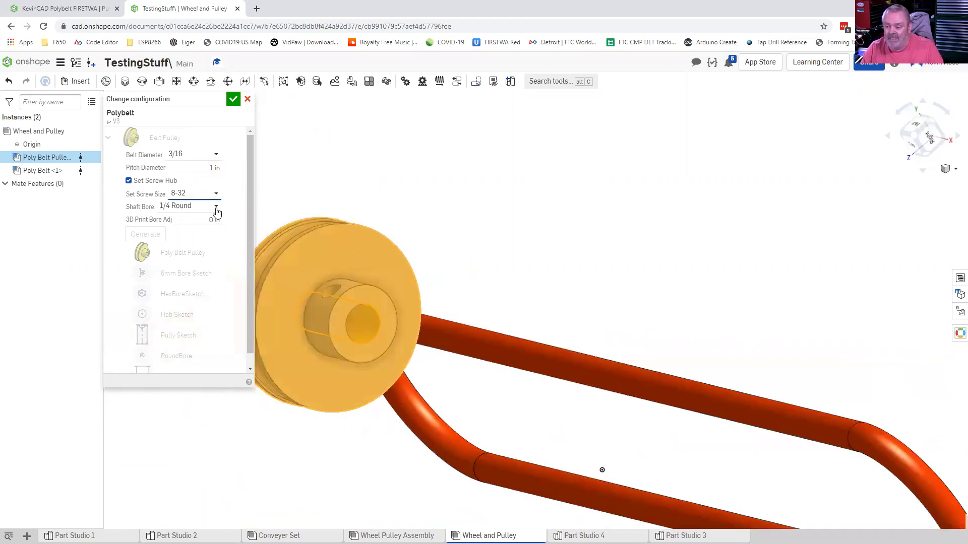
key(Tab)
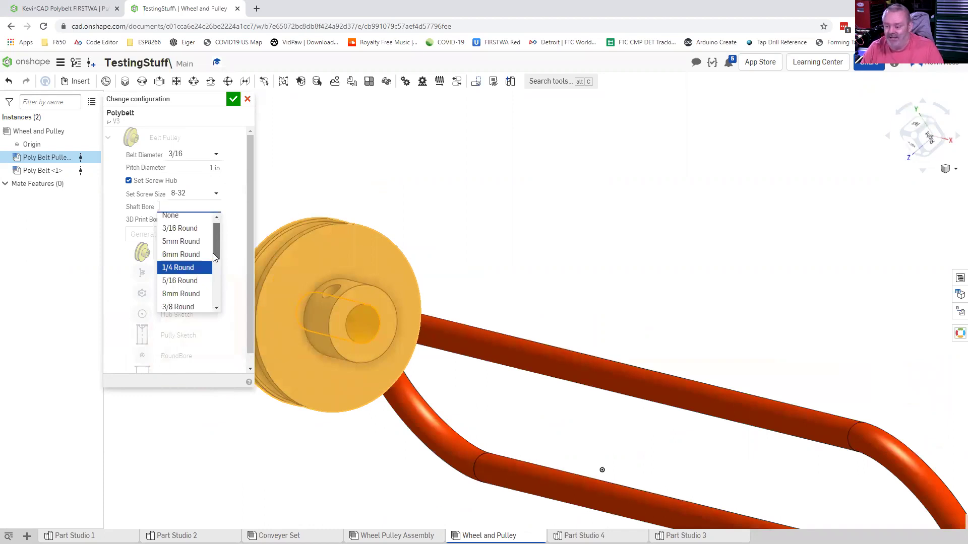
scroll(213, 253, down, 1)
scroll(210, 286, down, 2)
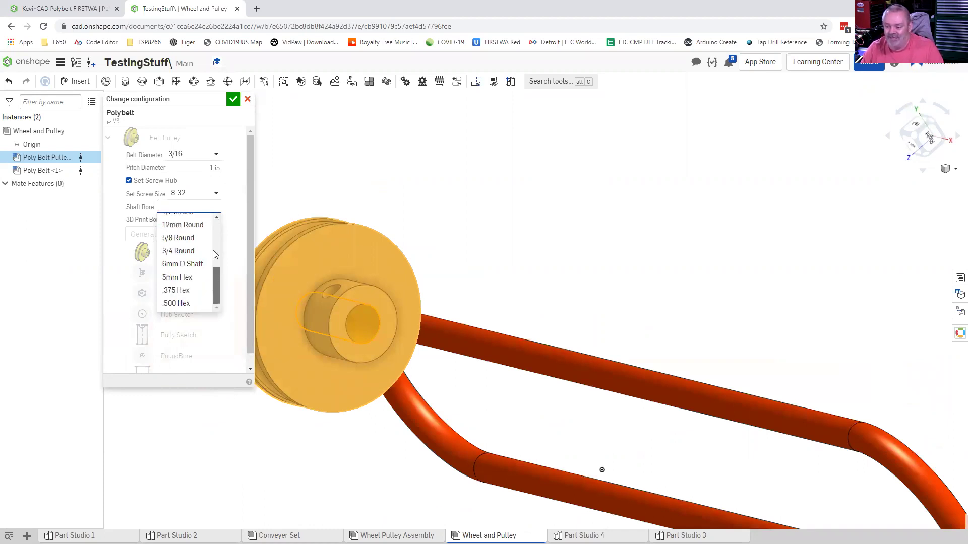
scroll(211, 227, up, 3)
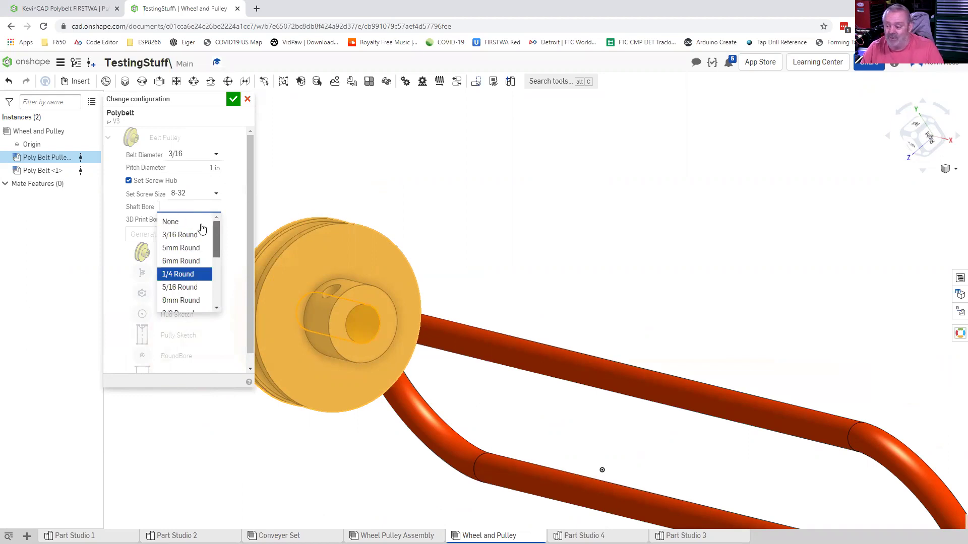
click(338, 317)
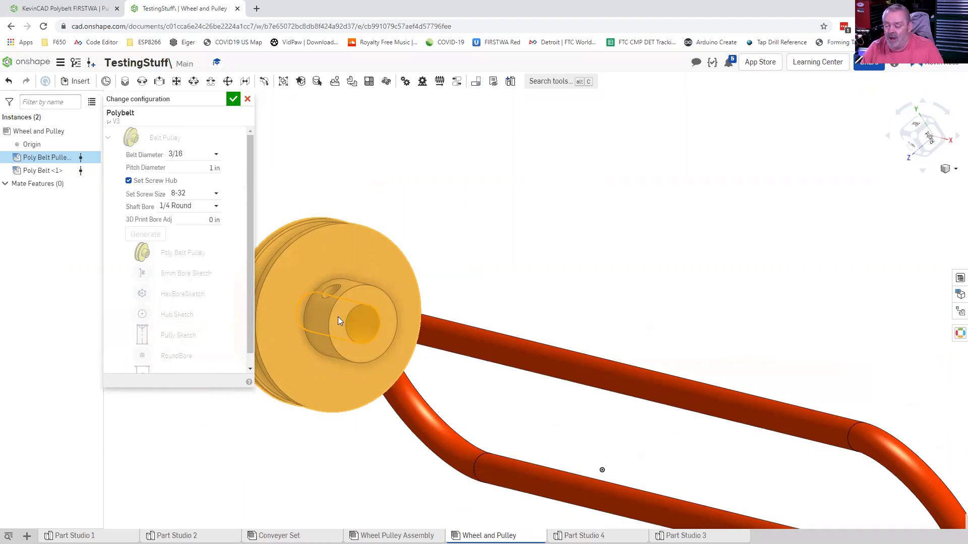
- Finish the pulley's configuration change with the 3D print bore adjustment left at 0 in, and view its groove and hub
click(295, 430)
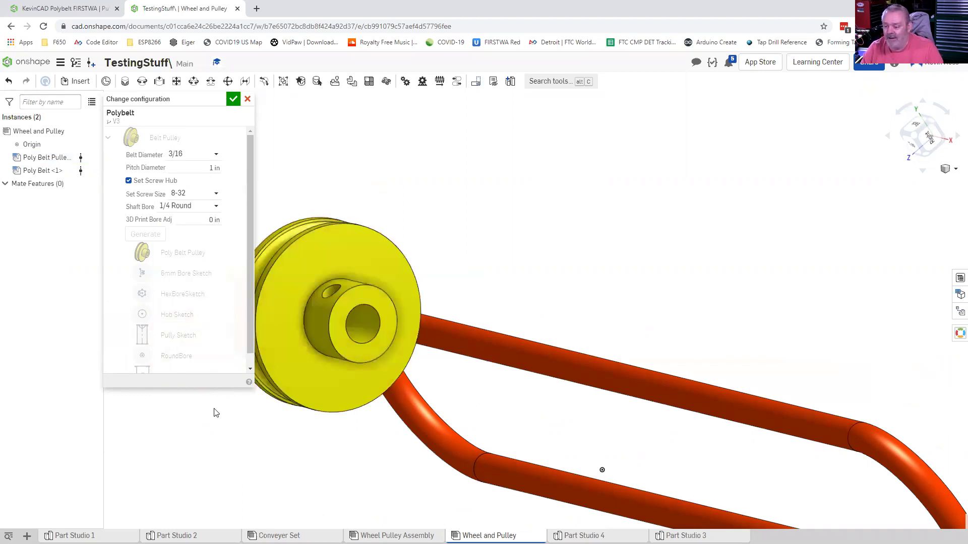
click(215, 221)
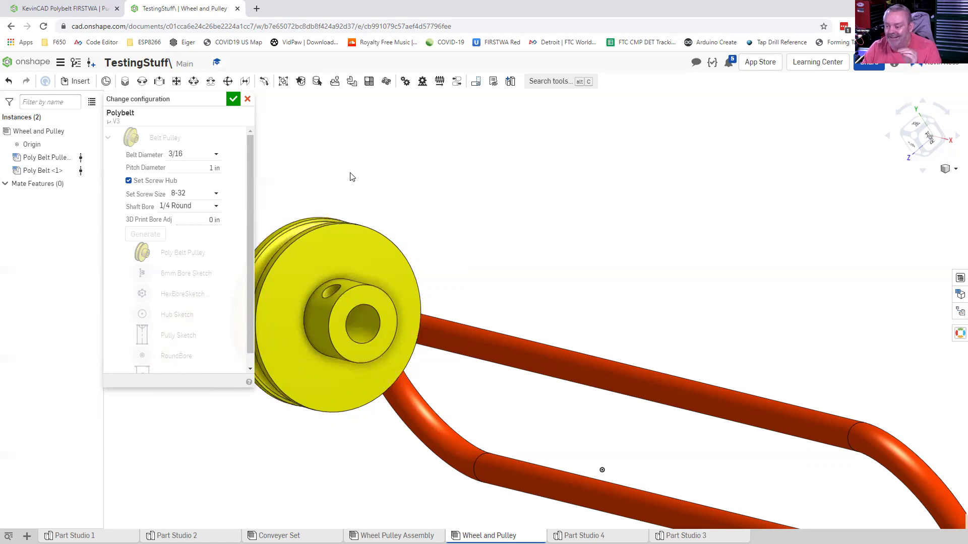
right_drag(399, 187, 429, 190)
right_drag(421, 254, 414, 255)
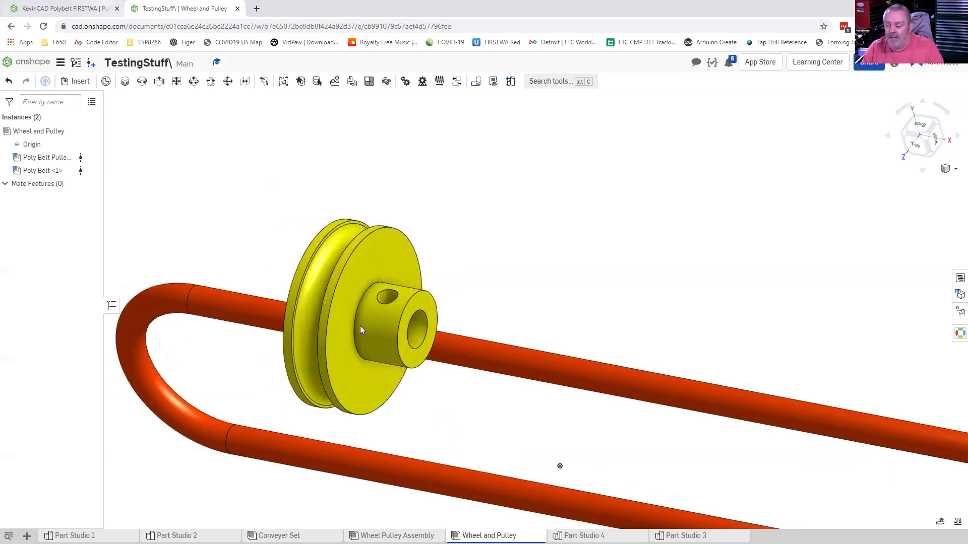
- Switch to the KevinCAD Polybelt FIRSTWA document's Pulley Part Studio and start a sketch on the Top plane, viewed face-on
key(ctrl+Tab)
click(579, 299)
click(70, 88)
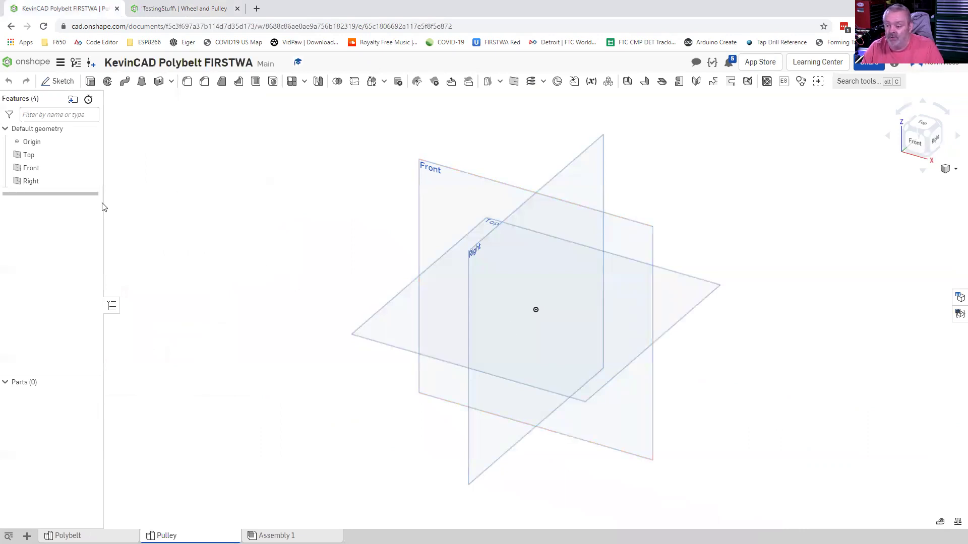
click(26, 155)
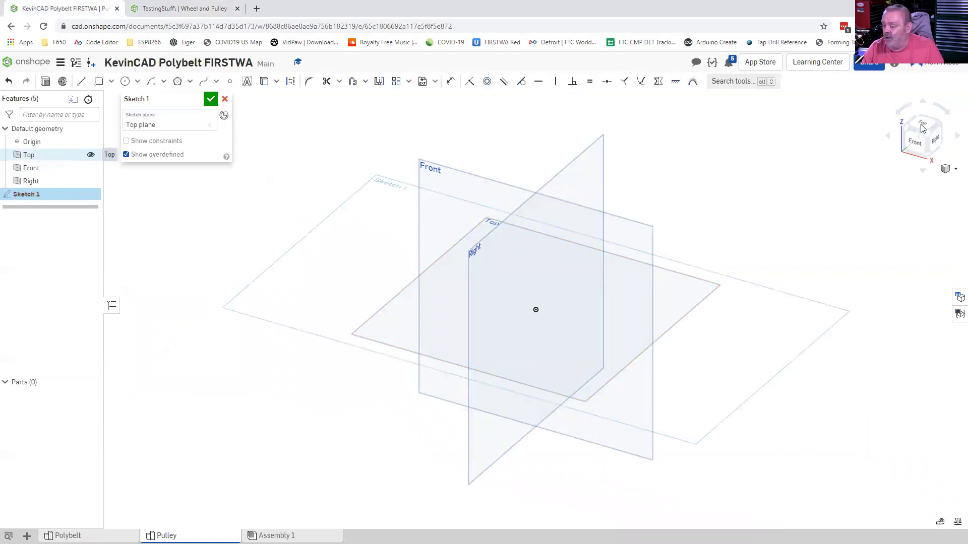
key(n)
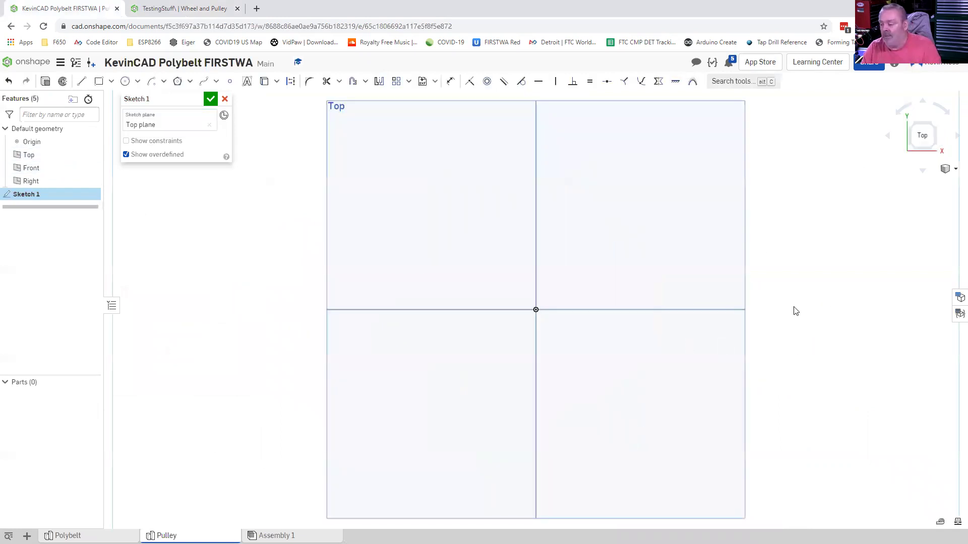
- Sketch a vertical line about 1.45 in long straight up from the origin
scroll(806, 303, down, 1)
scroll(634, 387, up, 2)
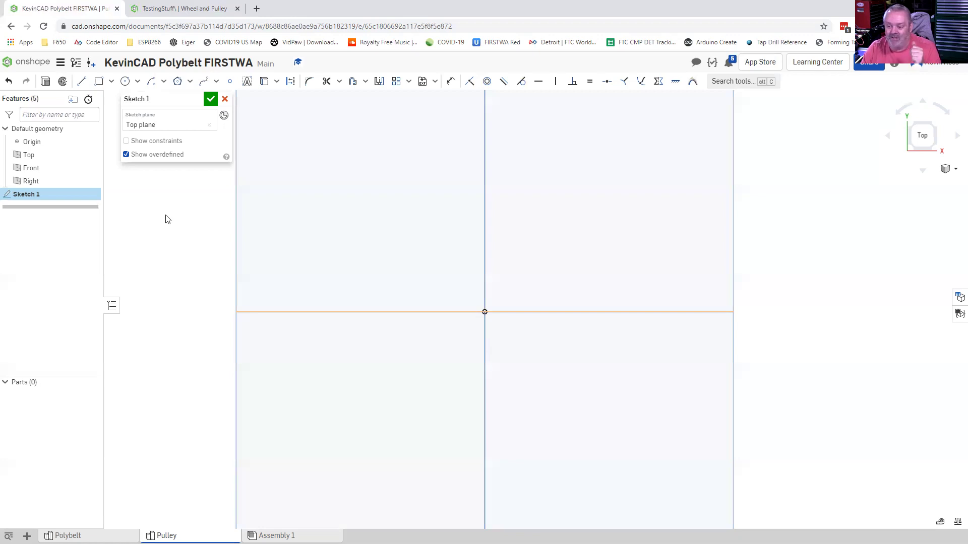
click(82, 82)
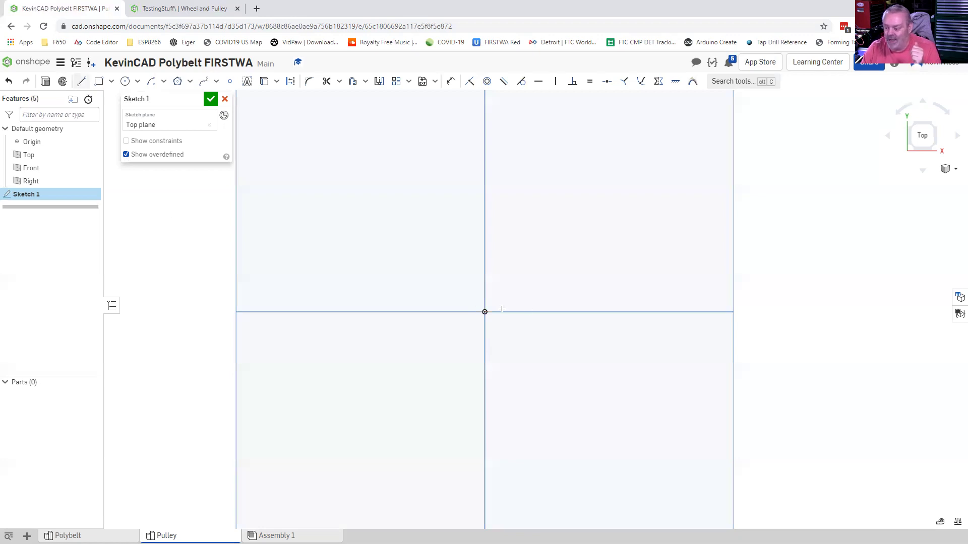
click(484, 192)
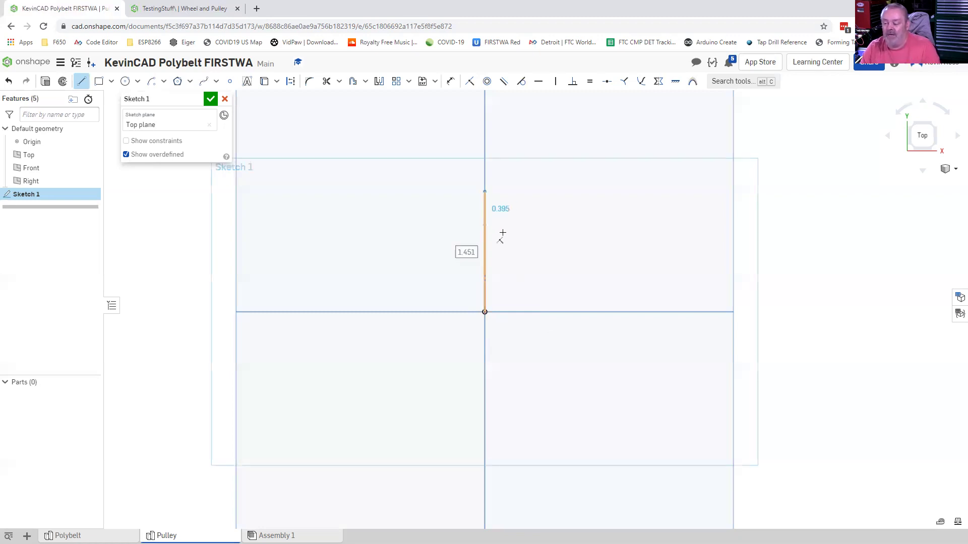
- Dimension the length of the vertical line from the origin and create a new variable named PitchDiameter for it
key(Escape)
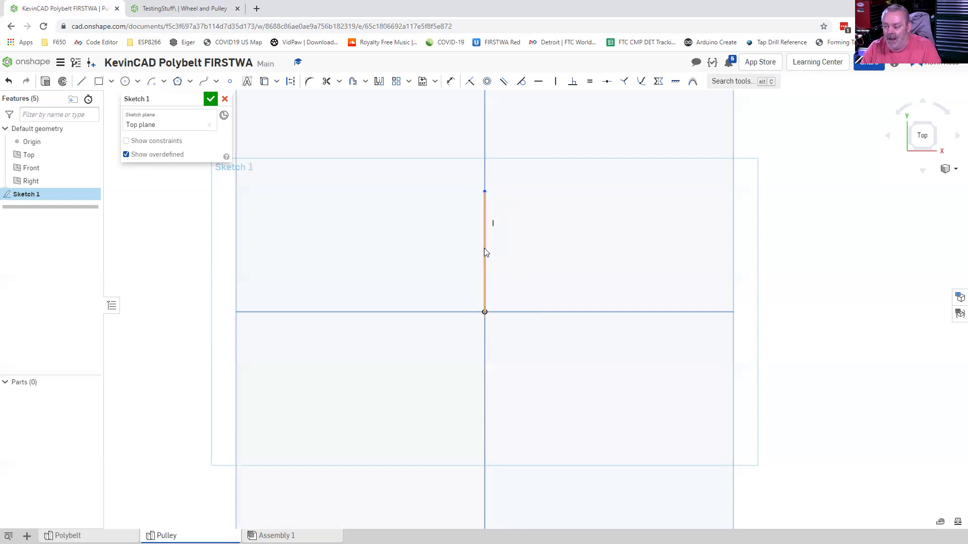
click(450, 82)
click(484, 251)
click(420, 249)
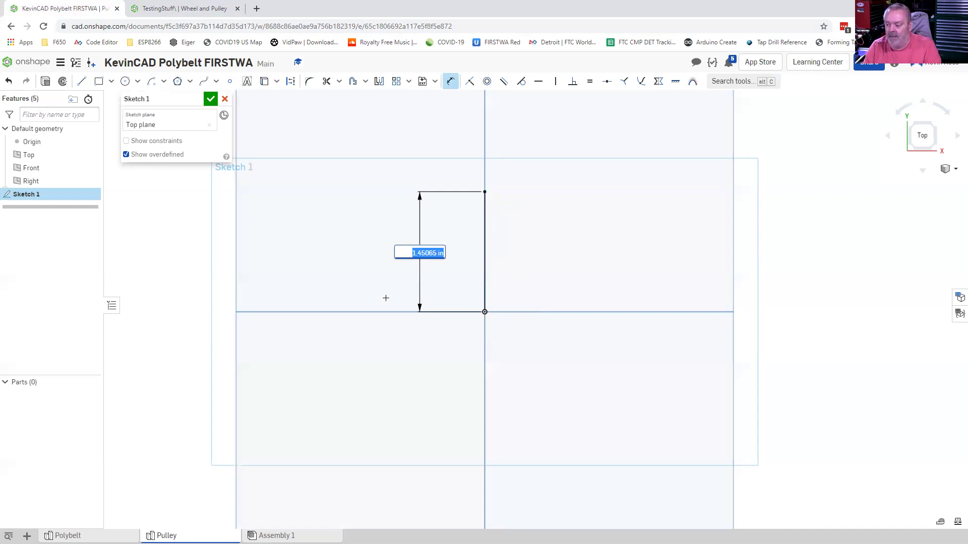
text(#PitchDiameter)
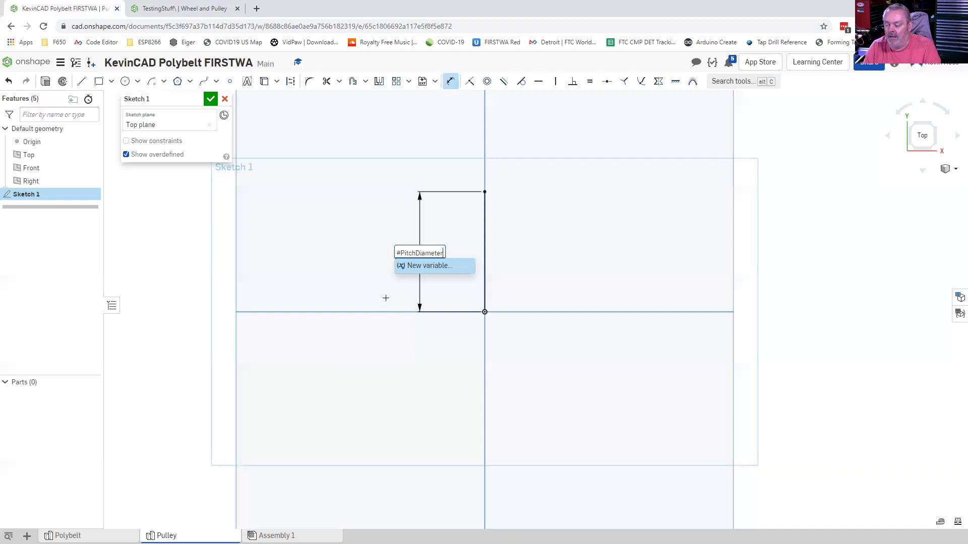
click(419, 266)
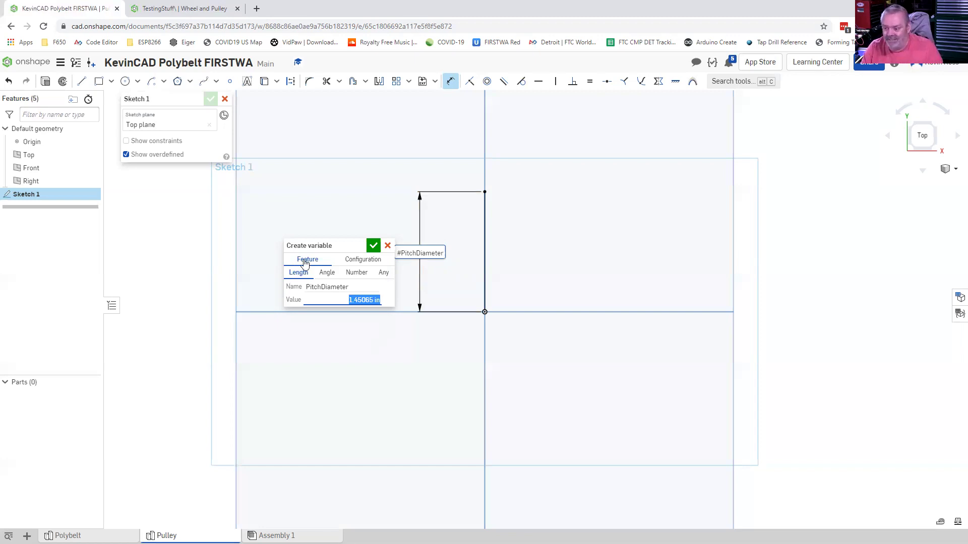
- Make PitchDiameter a length configuration variable with a default of 1 in and a minimum of 0.063 in
click(340, 370)
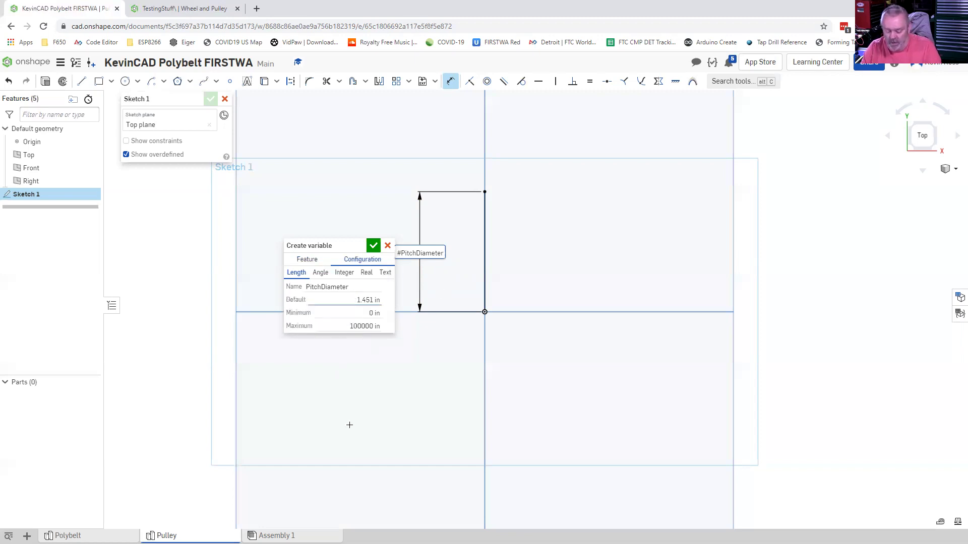
text(1)
key(Tab)
text(.063)
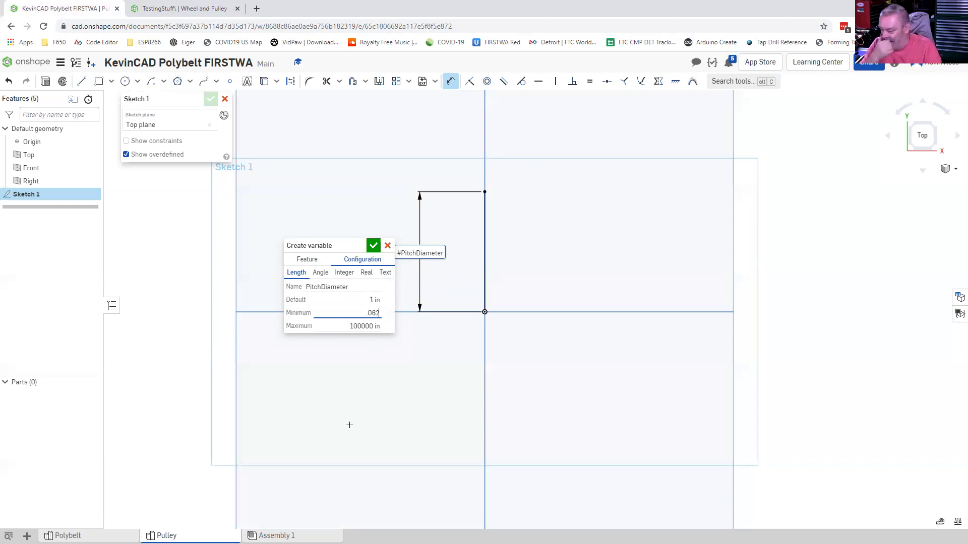
key(Tab)
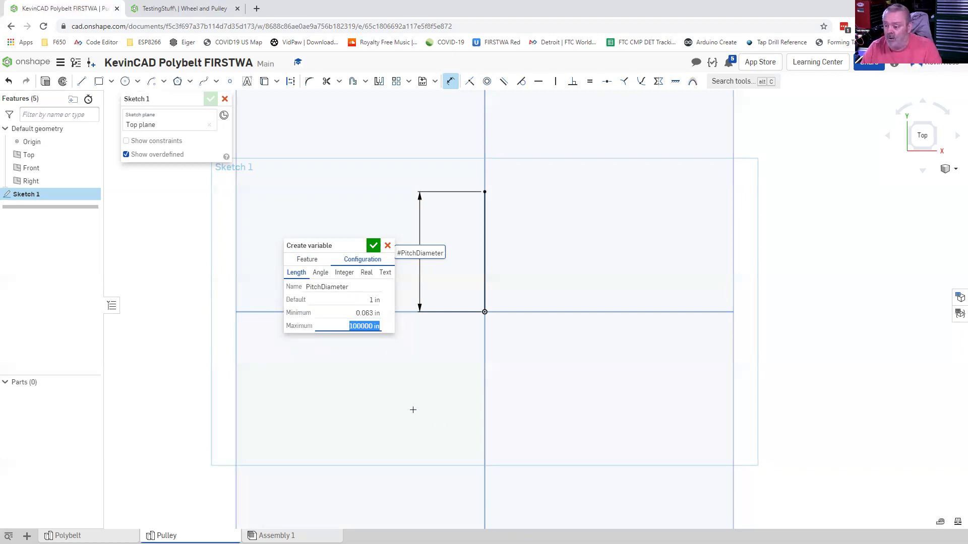
click(373, 247)
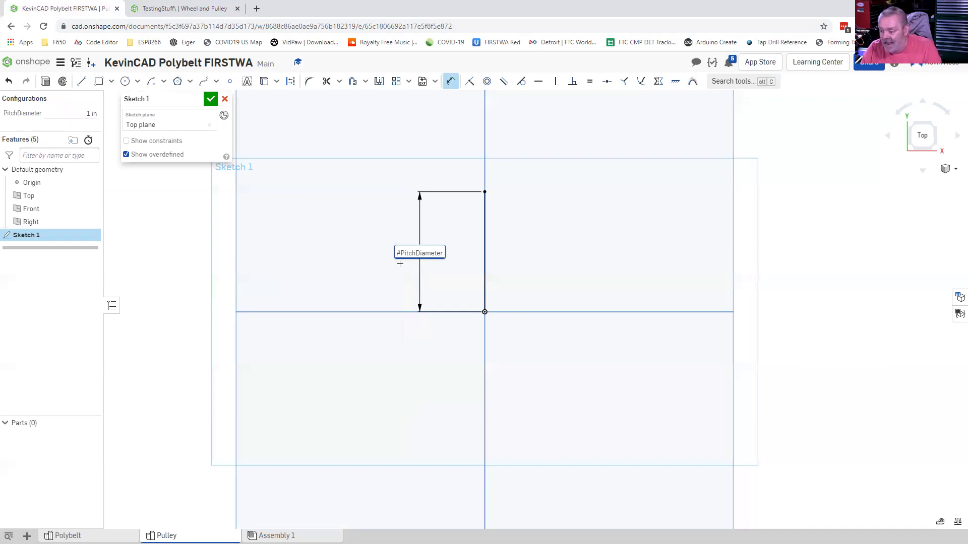
- Set the vertical line's length to #PitchDiameter/2
mouse_move(444, 253)
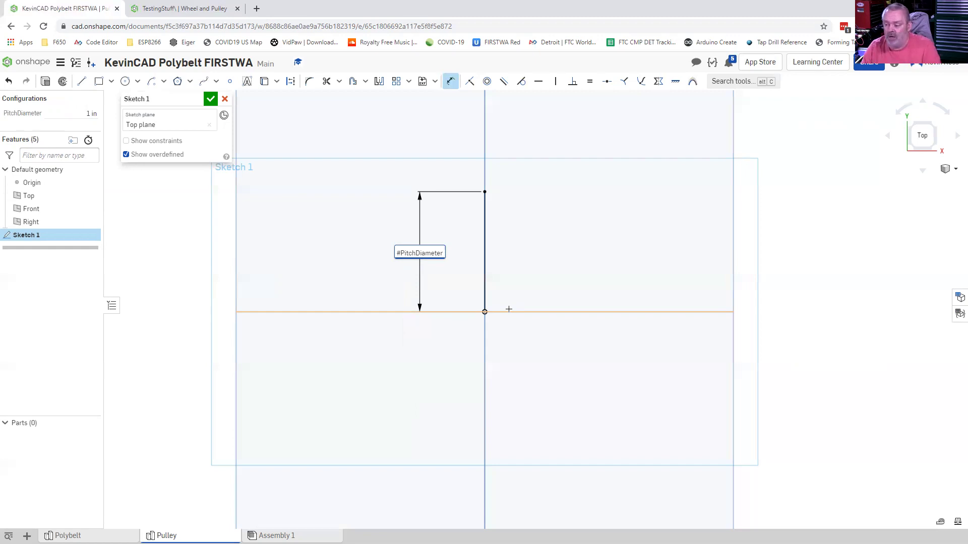
text(/2)
key(Return)
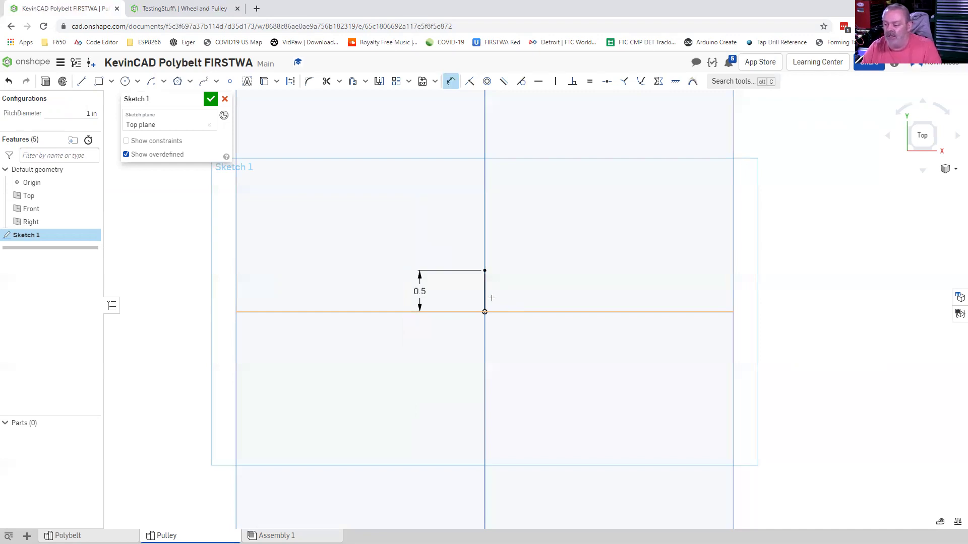
scroll(491, 298, up, 2)
scroll(492, 298, up, 2)
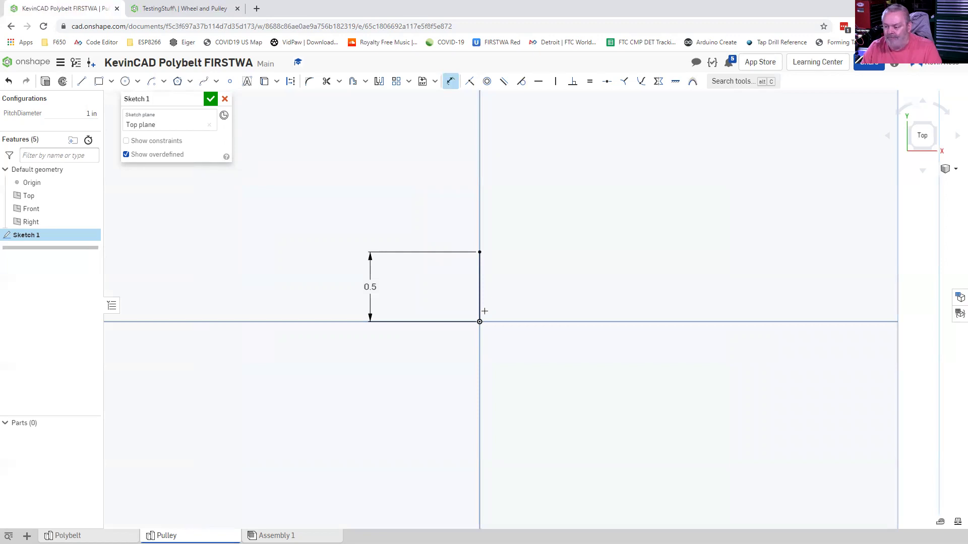
- View the example pulley from the top in the TestingStuff document, and return to the KevinCAD Polybelt FIRSTWA sketch
click(193, 9)
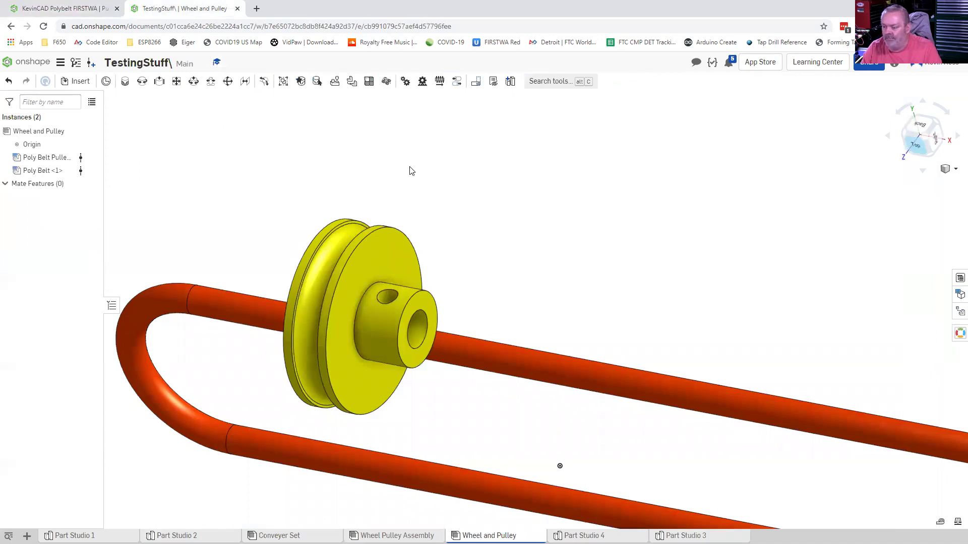
key(shift+5)
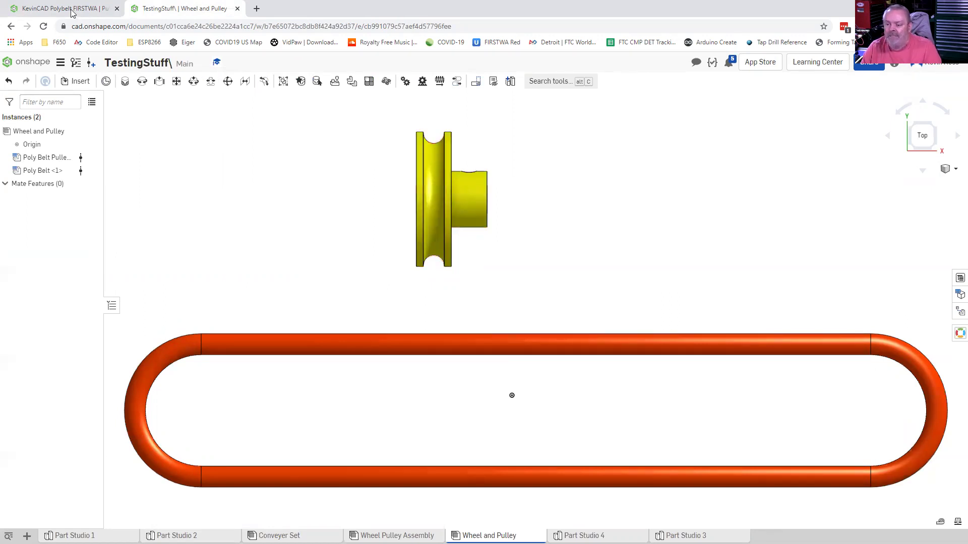
key(ctrl+Tab)
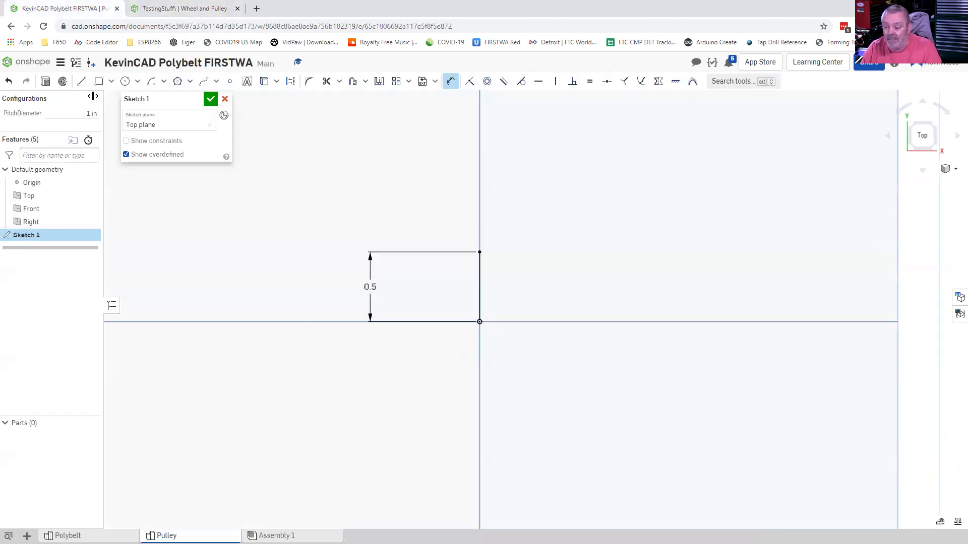
- Sketch connected lines from the origin: about 0.26 in right, 0.88 in up, and 0.59 in back left across the vertical axis
key(l)
click(480, 322)
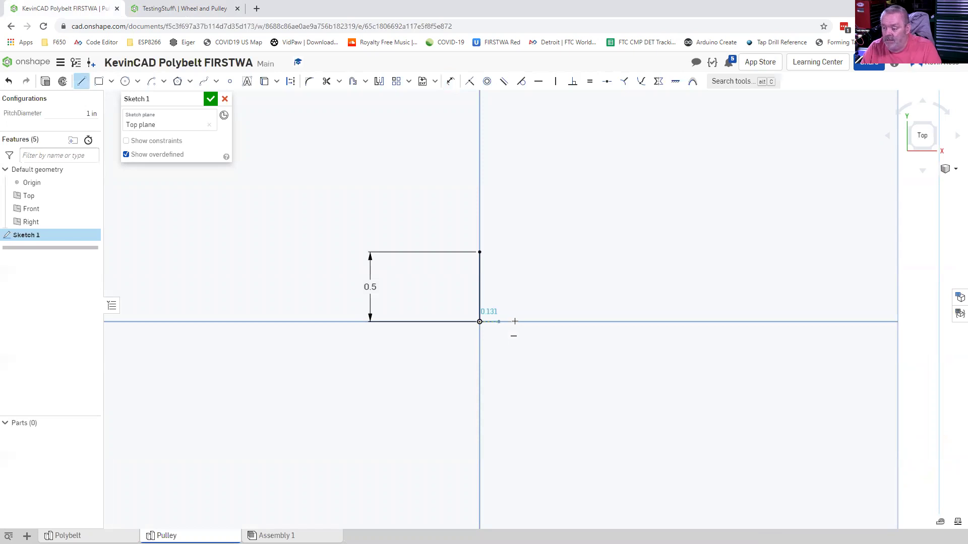
click(524, 309)
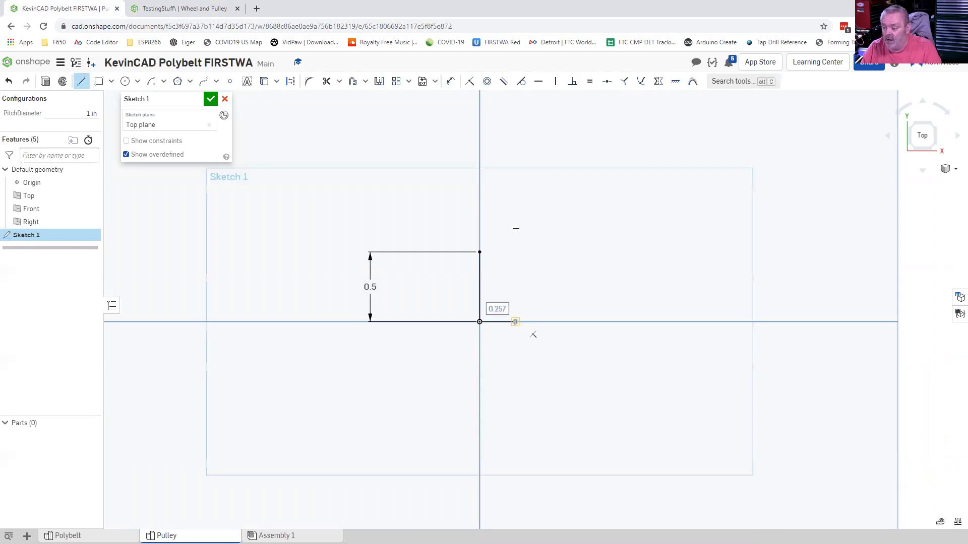
click(512, 200)
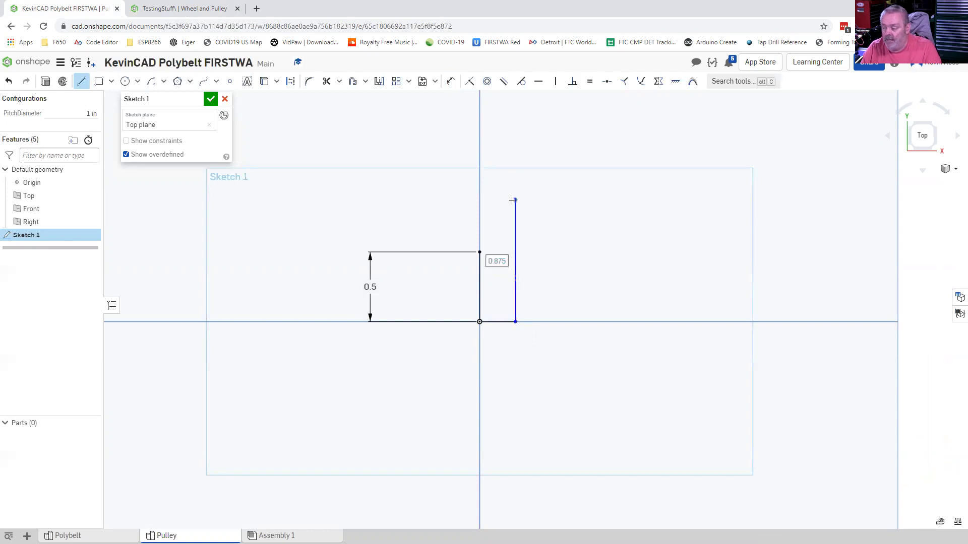
click(504, 200)
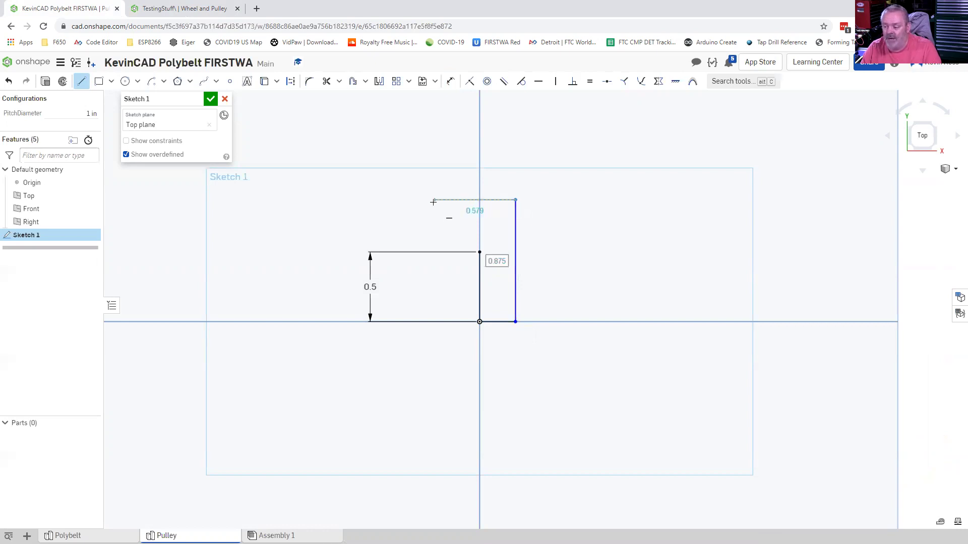
click(433, 200)
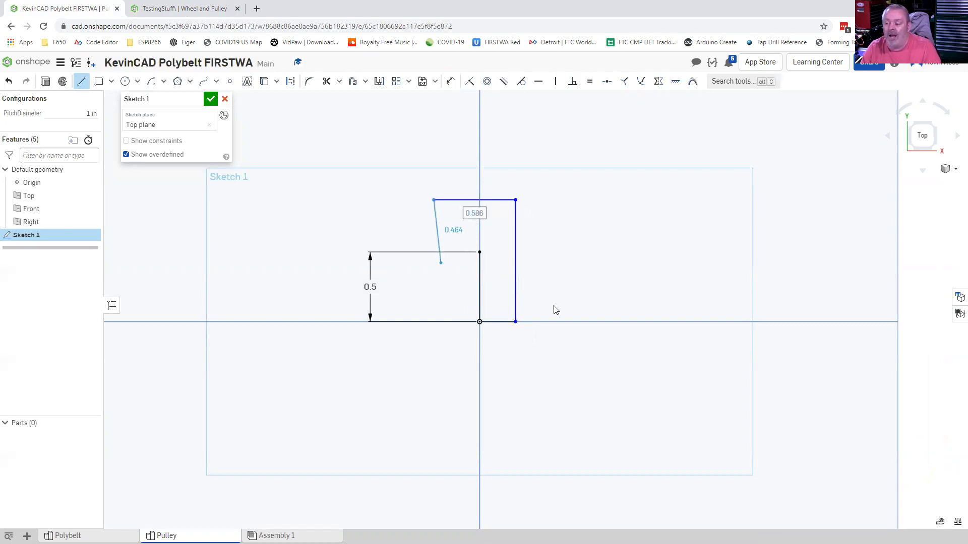
key(Escape)
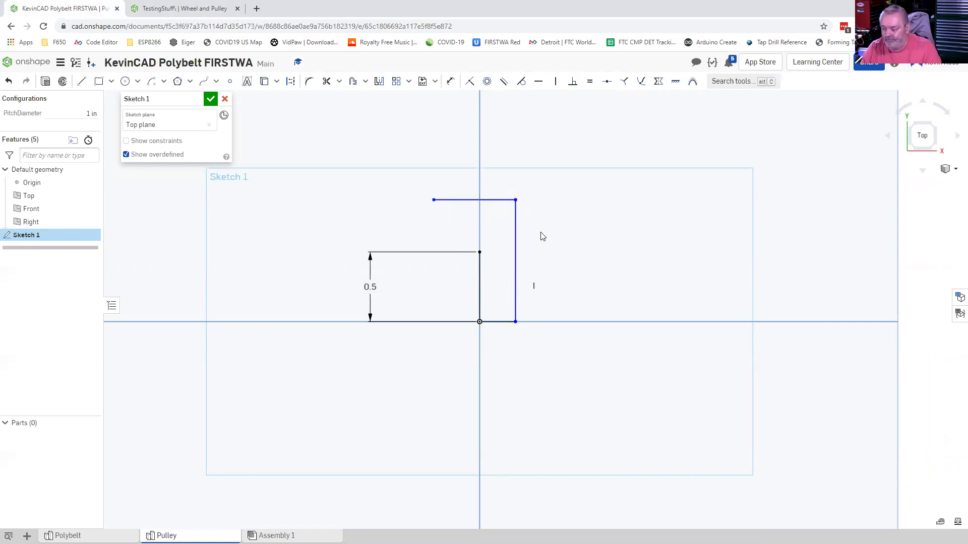
scroll(539, 232, up, 3)
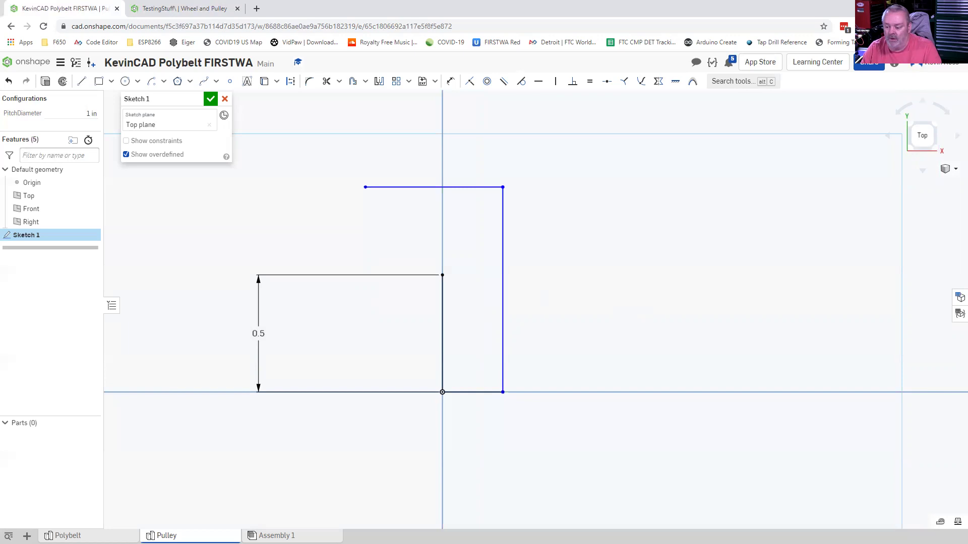
- Review the Belt Diameter configuration list in the Polybelt Part Studio and return to the Pulley Part Studio
click(68, 536)
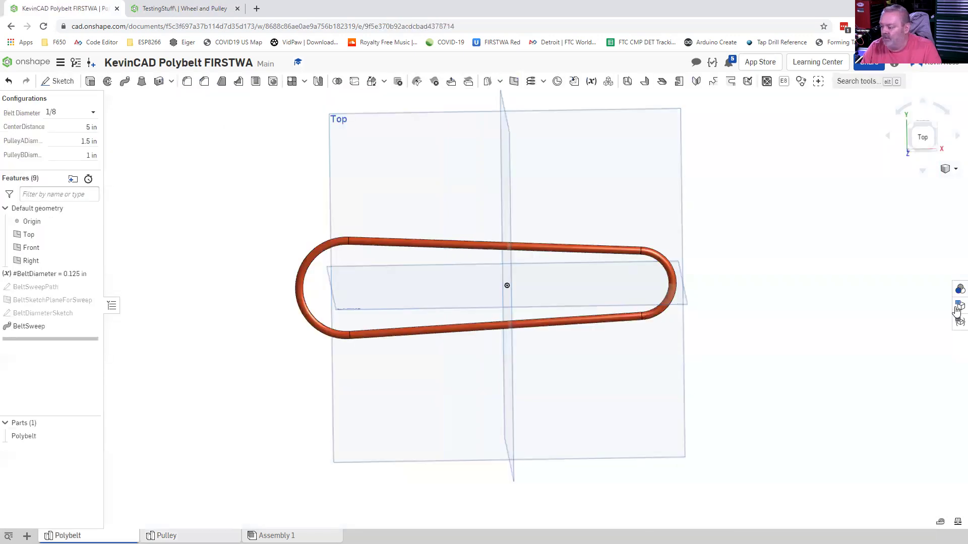
click(960, 288)
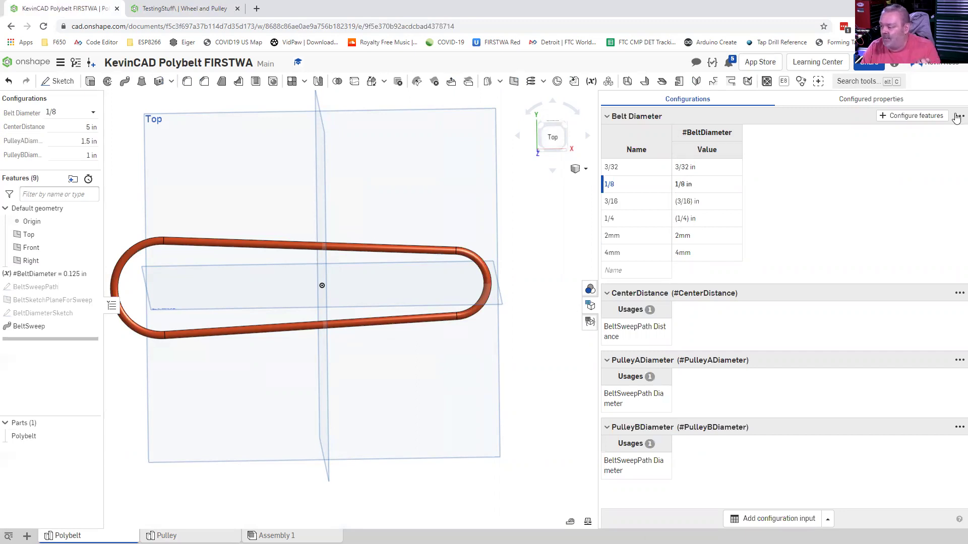
key(ctrl+c)
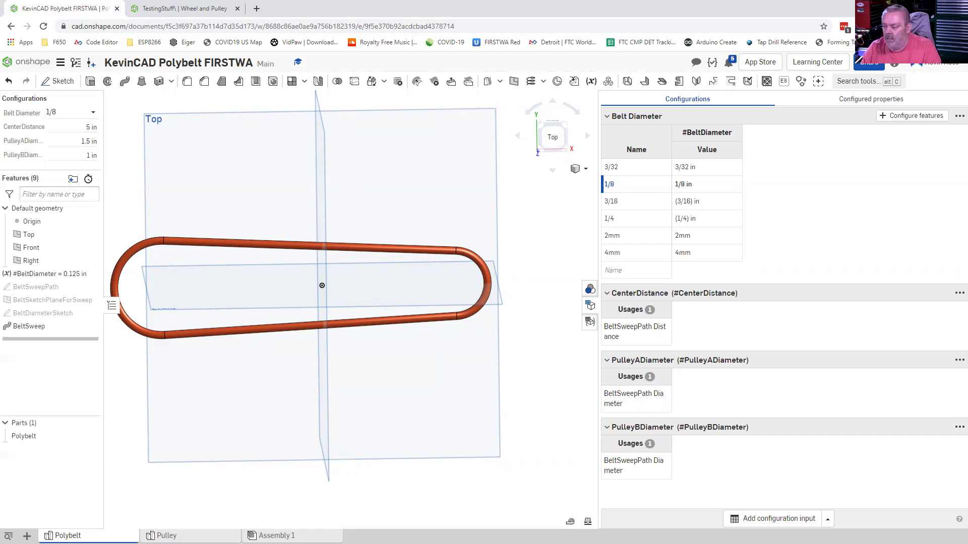
click(199, 535)
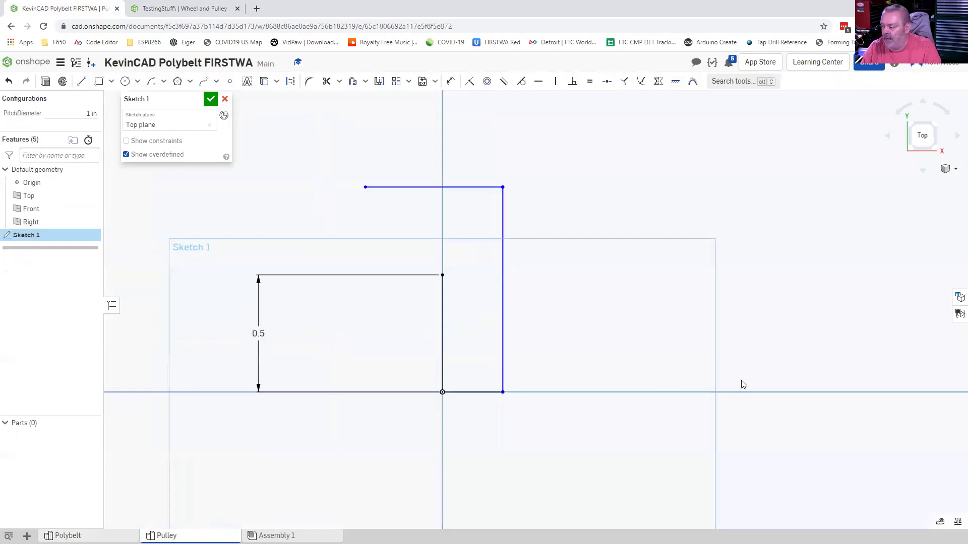
- Close the sketch and add a list configuration input to the Pulley Part Studio
click(957, 298)
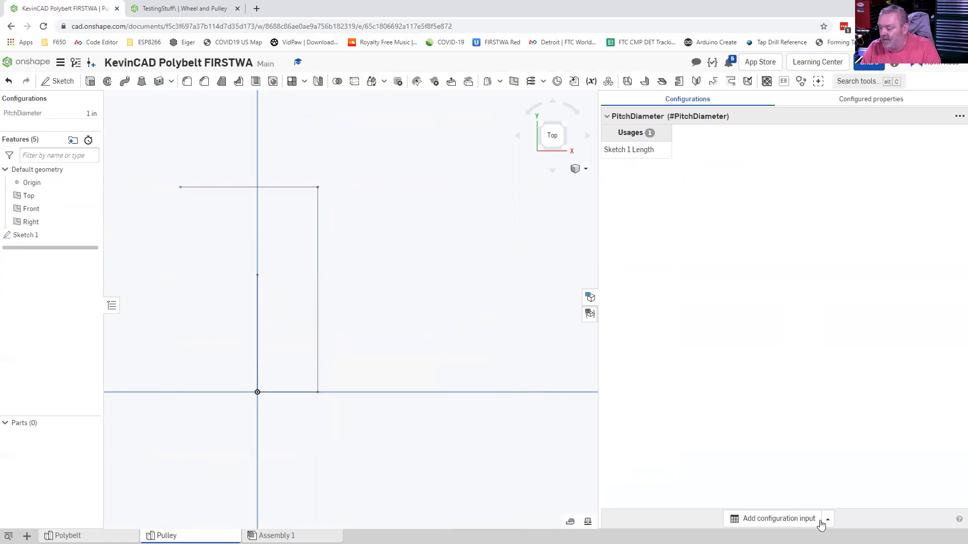
click(797, 518)
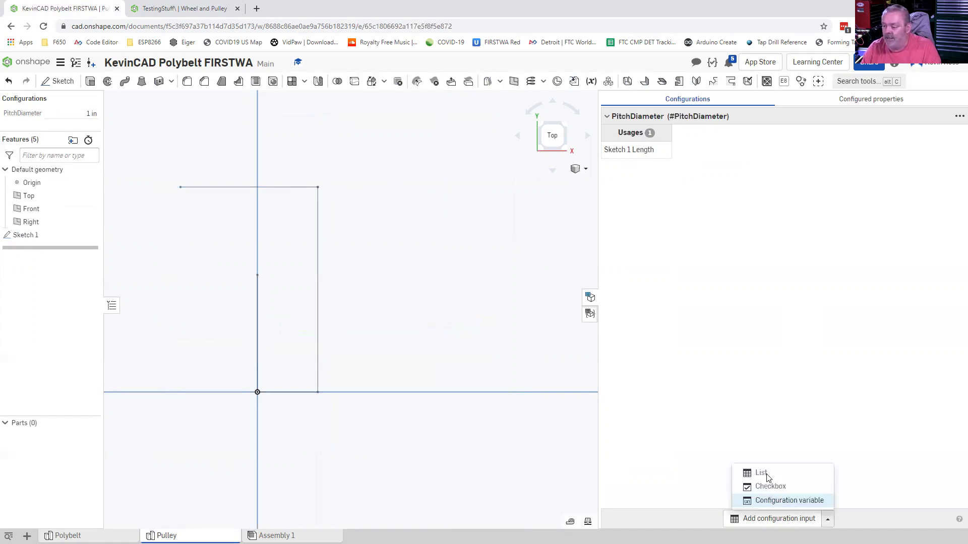
click(761, 473)
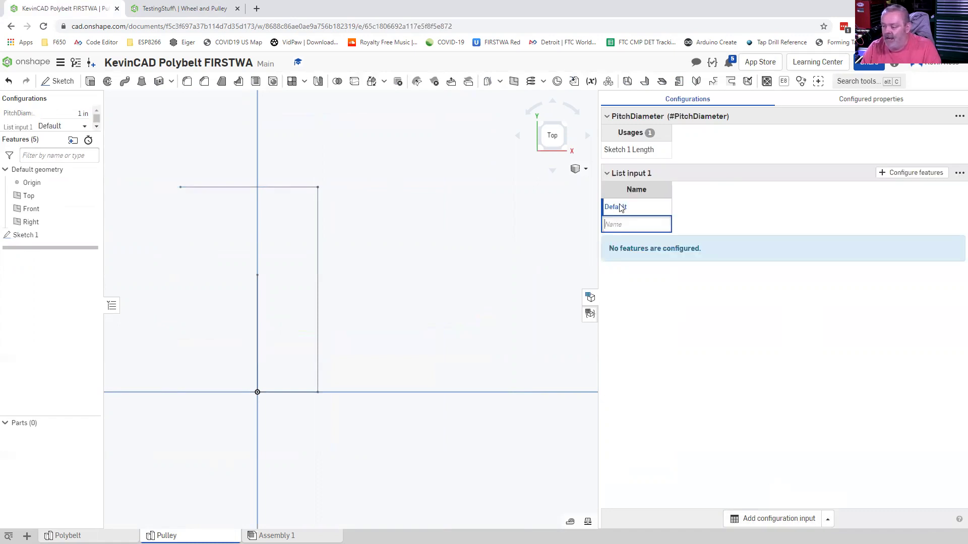
click(636, 208)
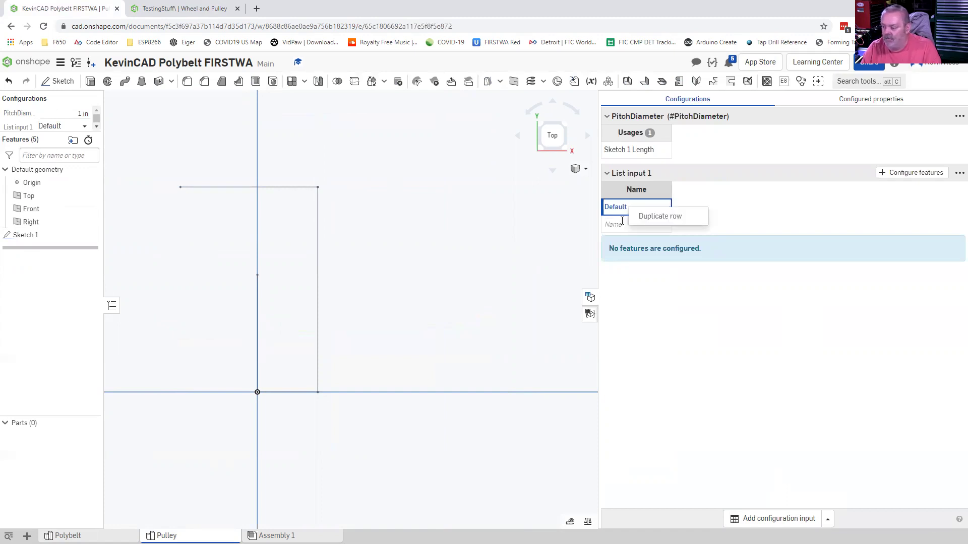
click(621, 224)
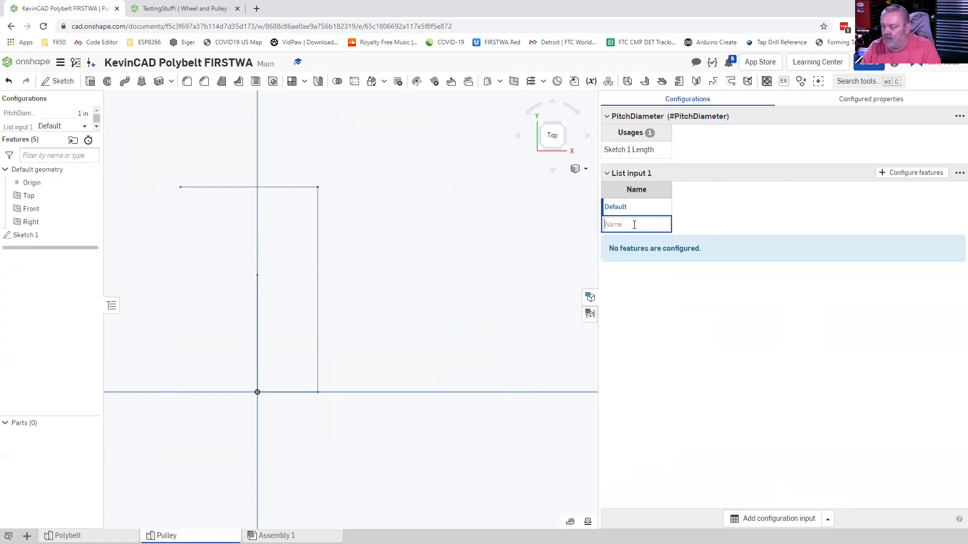
click(634, 225)
click(634, 225)
click(956, 179)
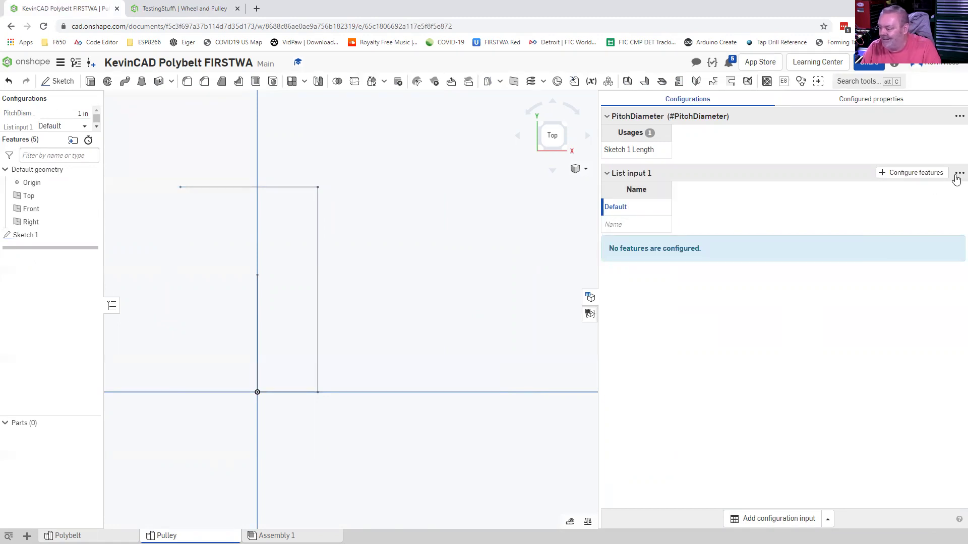
click(956, 177)
click(675, 209)
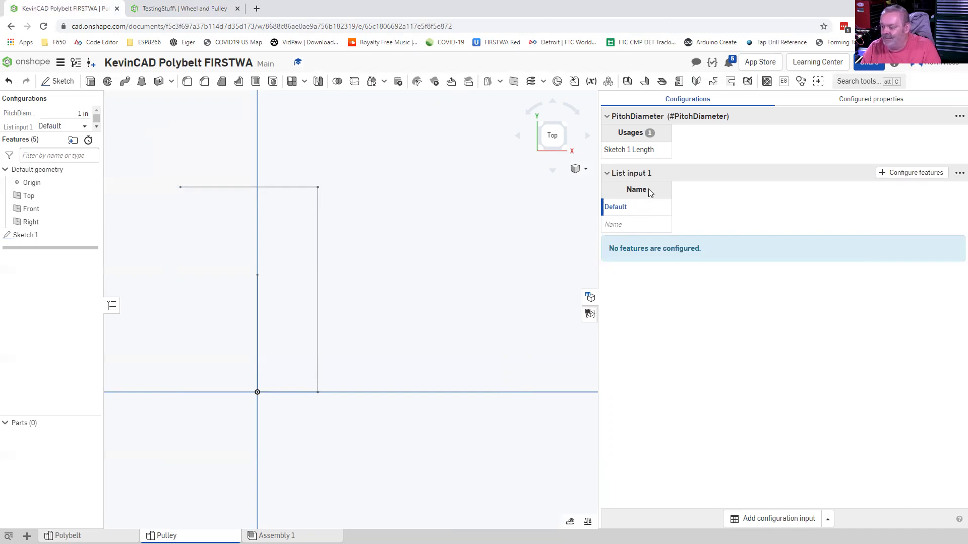
- Rename the new list configuration input in the Pulley Part Studio to Belt Diameter
double_click(638, 173)
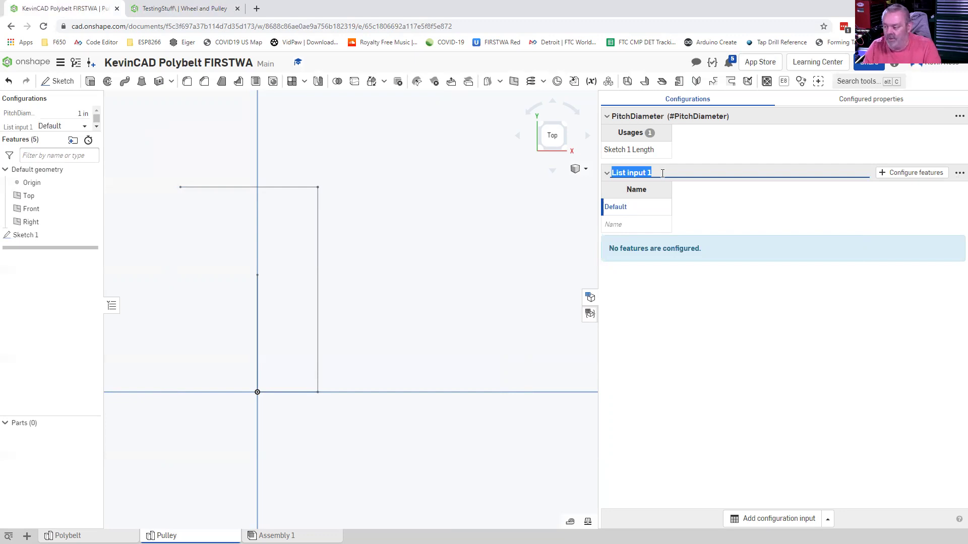
text(BeltDiameter)
key(Return)
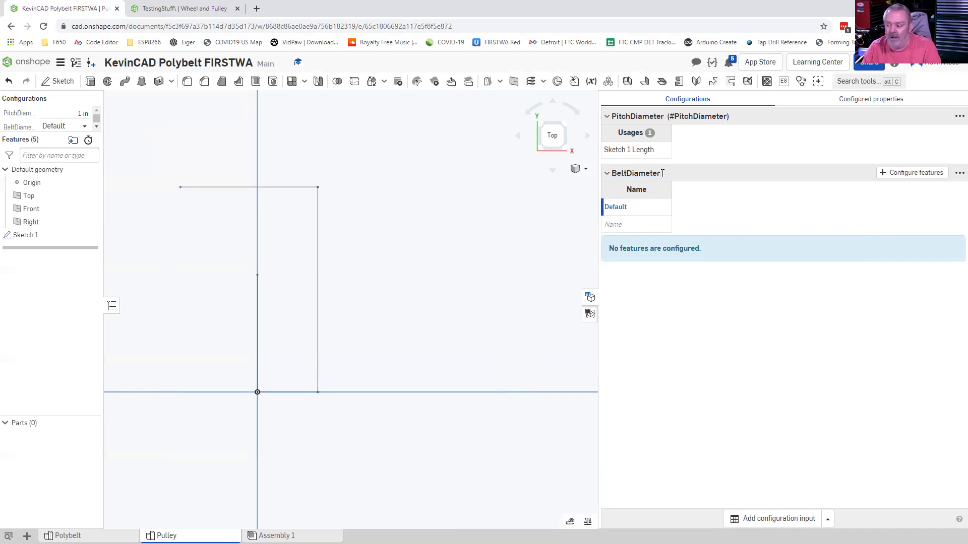
double_click(631, 172)
click(629, 174)
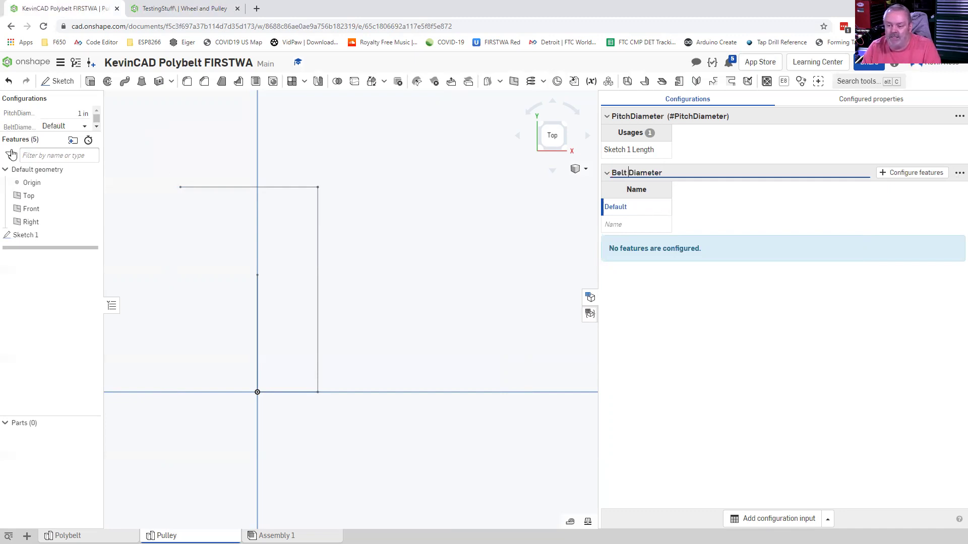
key(Return)
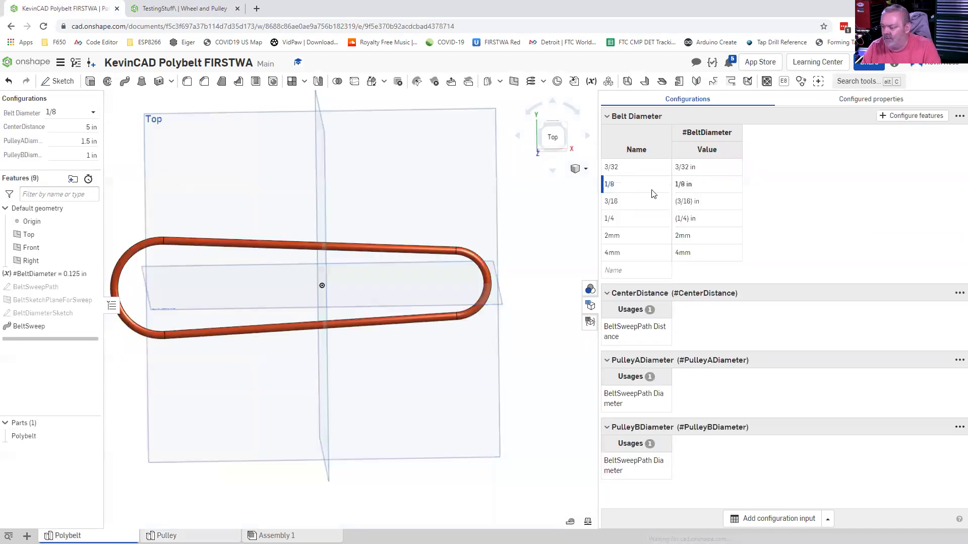
- Copy the Belt Diameter table from the Polybelt Part Studio and paste it into the Pulley's Belt Diameter list from the Default row
right_click(652, 194)
click(959, 116)
click(892, 130)
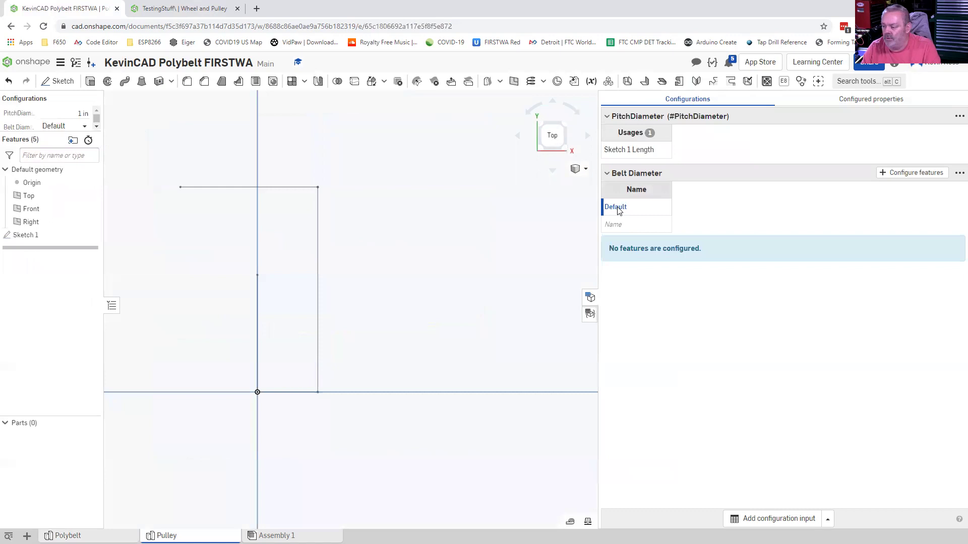
click(957, 174)
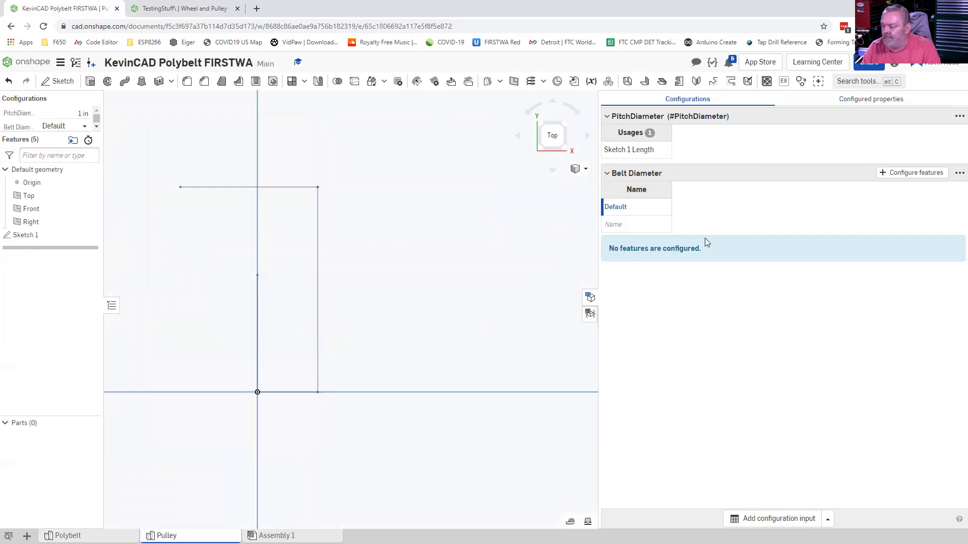
click(627, 225)
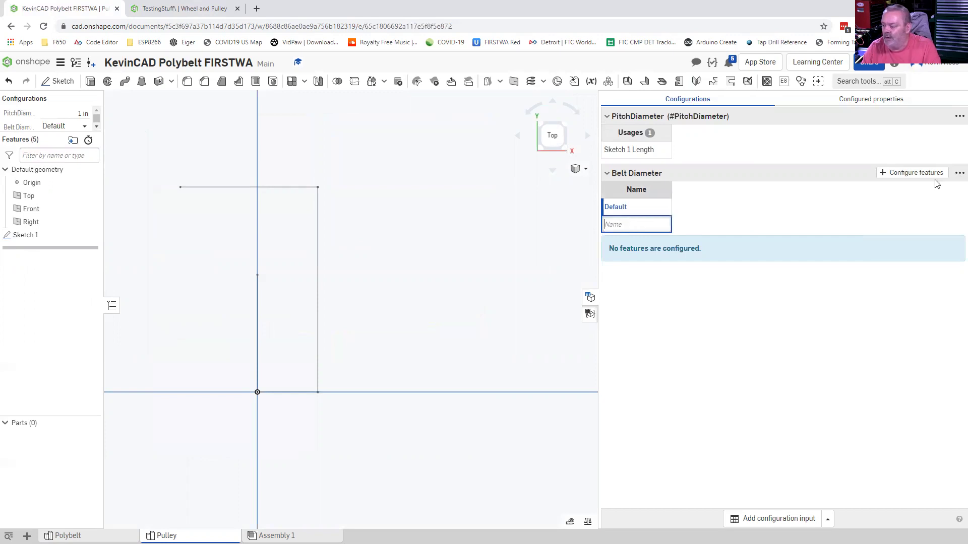
click(616, 208)
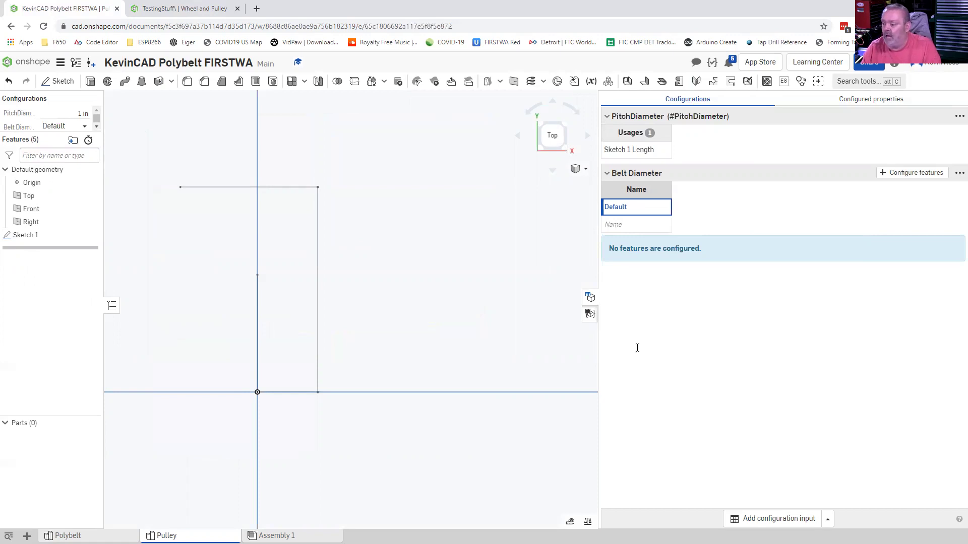
key(ctrl+v)
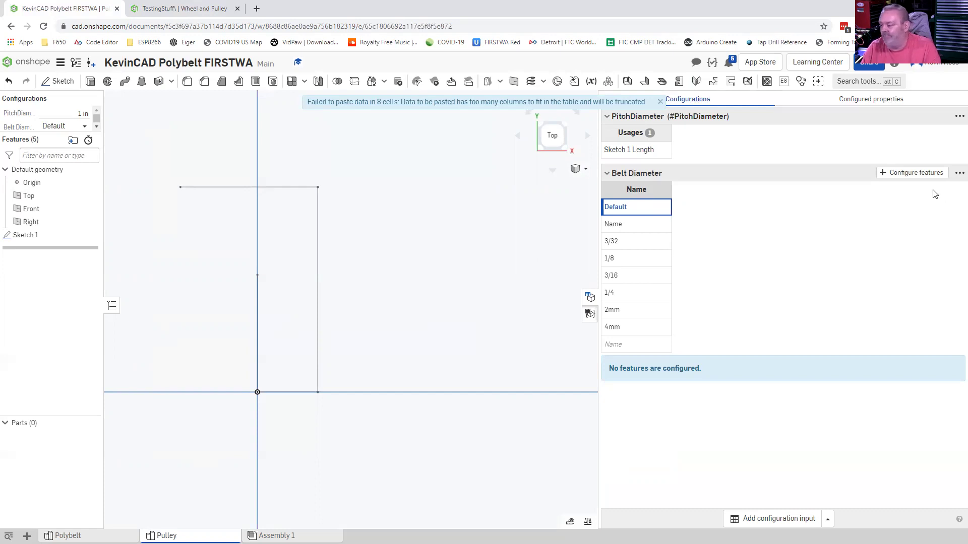
click(905, 173)
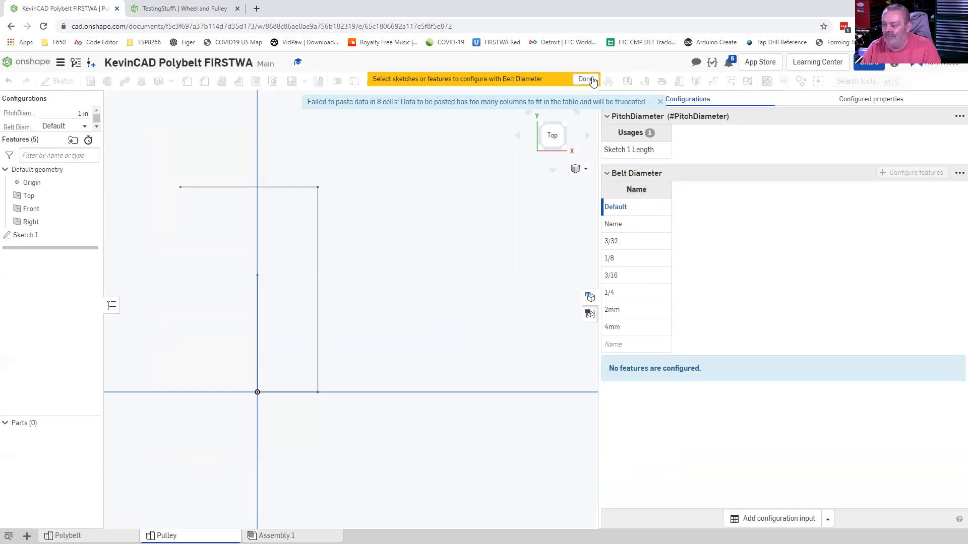
key(Escape)
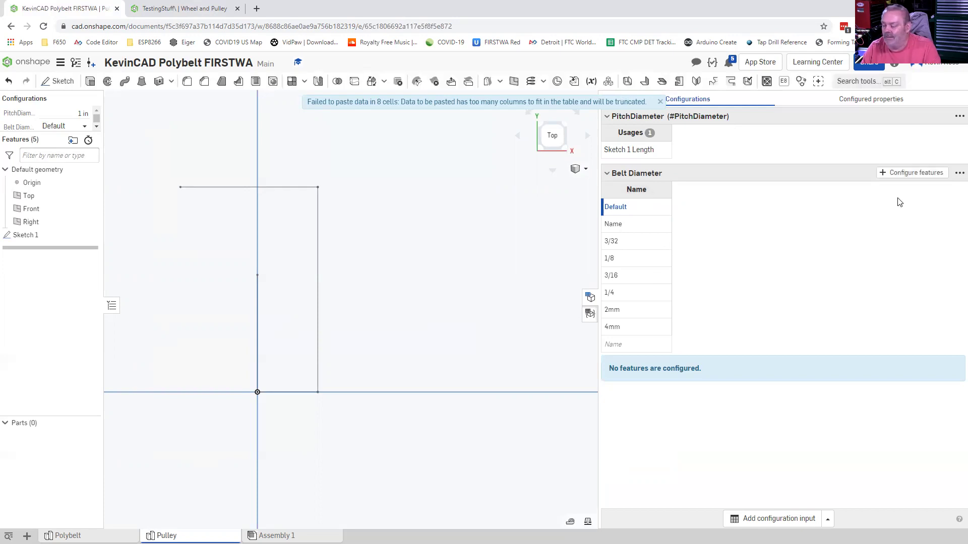
- Reopen Sketch 1 and place a point on the vertical axis about 0.125 in above the pitch line's upper endpoint
double_click(31, 238)
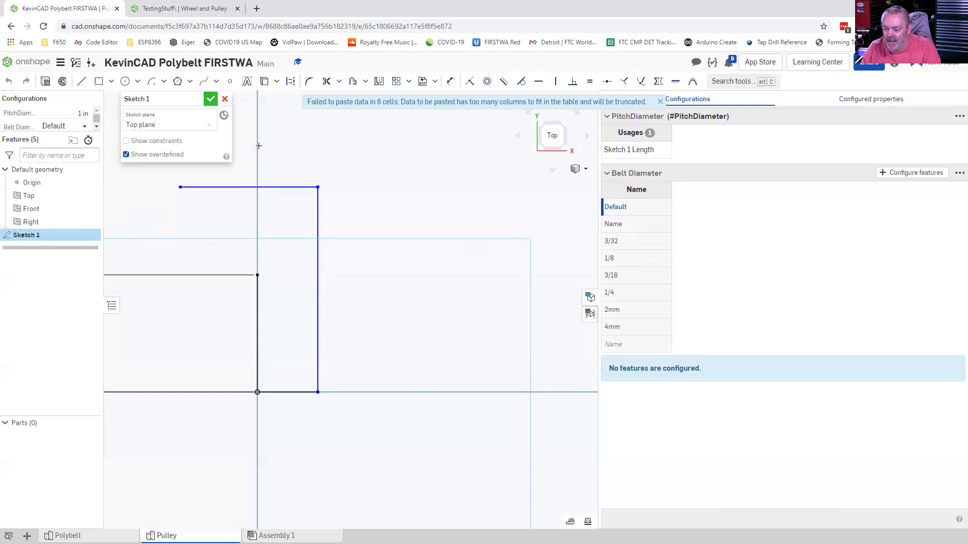
click(230, 82)
click(257, 274)
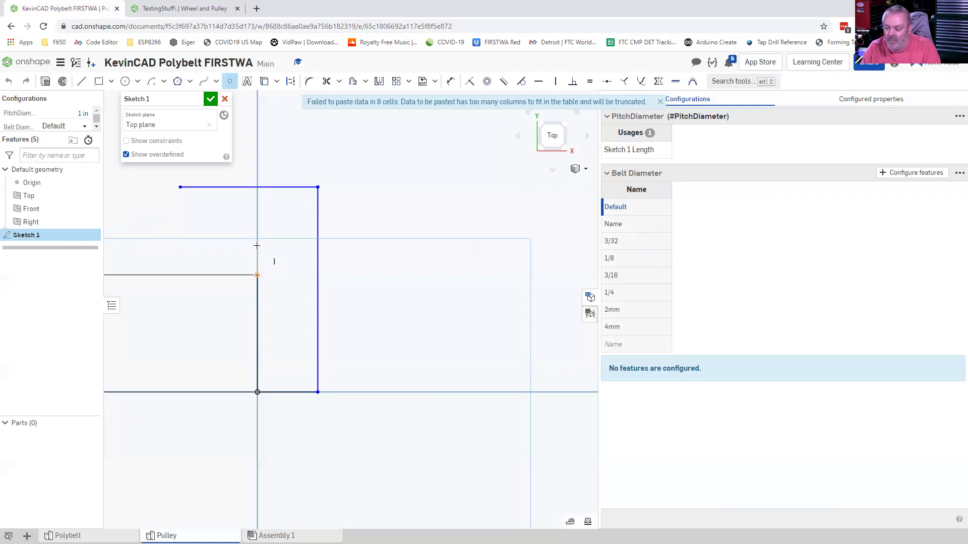
click(257, 245)
- Dimension the point from the pitch line's upper endpoint as half of a new length variable named BeltDiameter
click(451, 83)
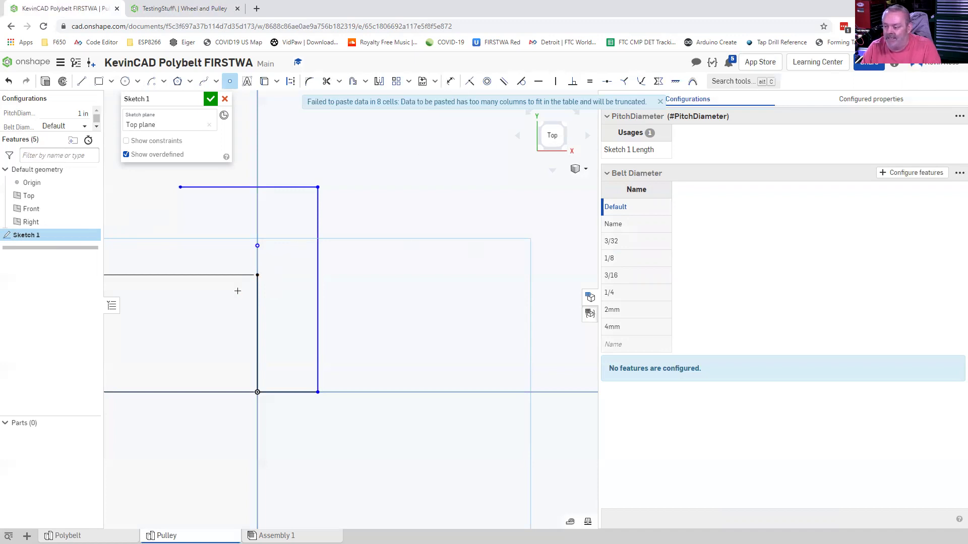
key(d)
click(258, 245)
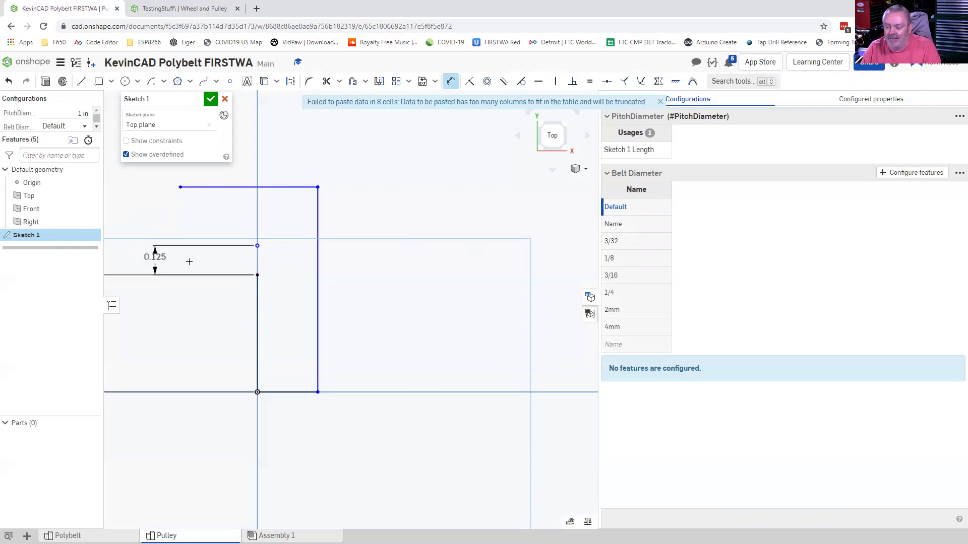
click(187, 260)
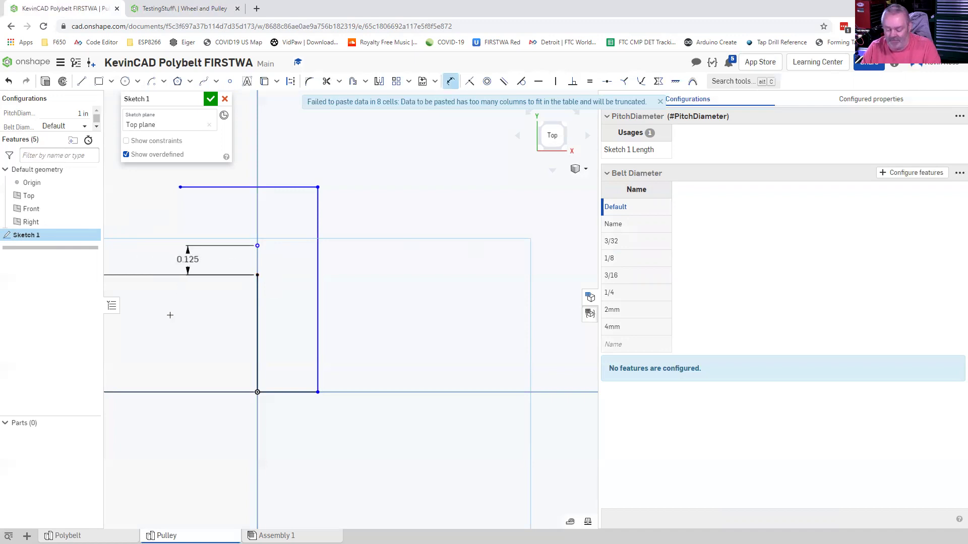
text(#)
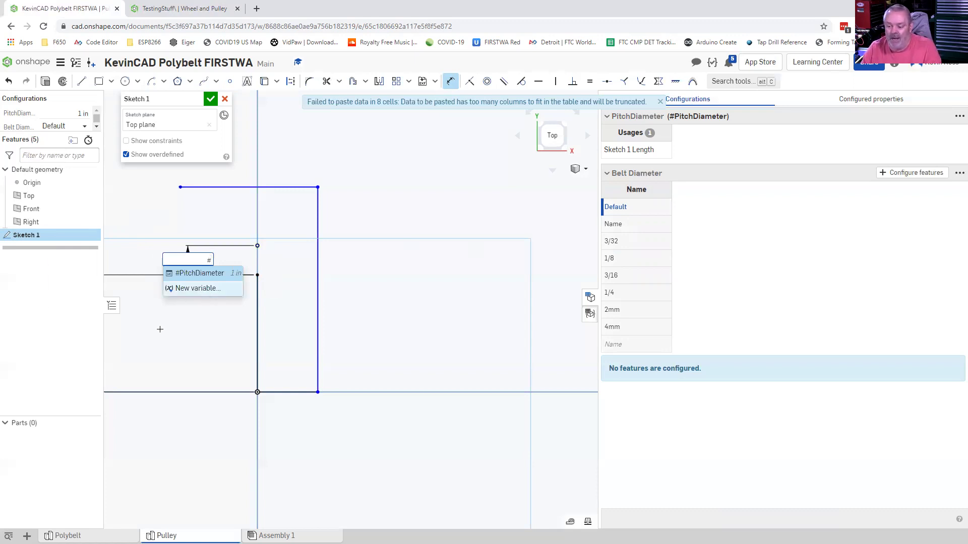
key(Return)
text(BeltDiameter)
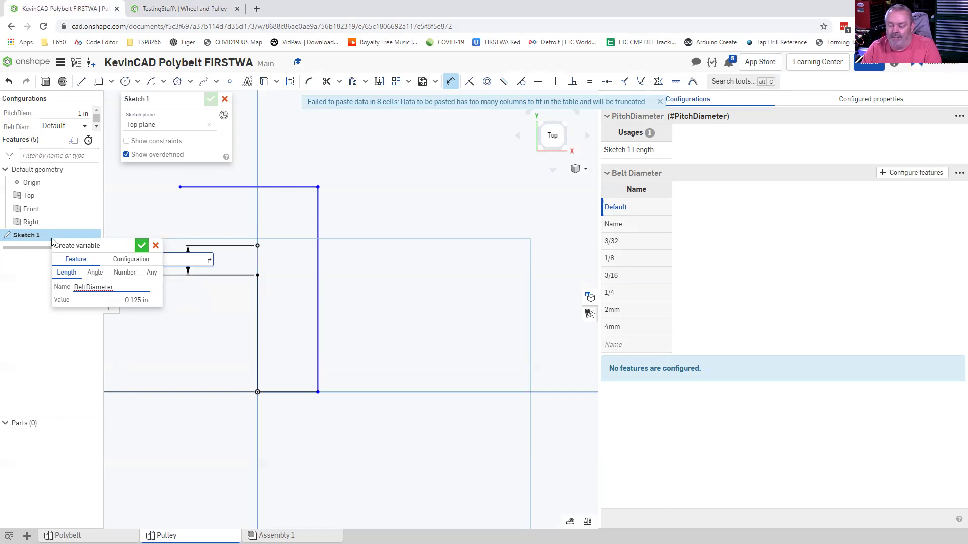
key(Return)
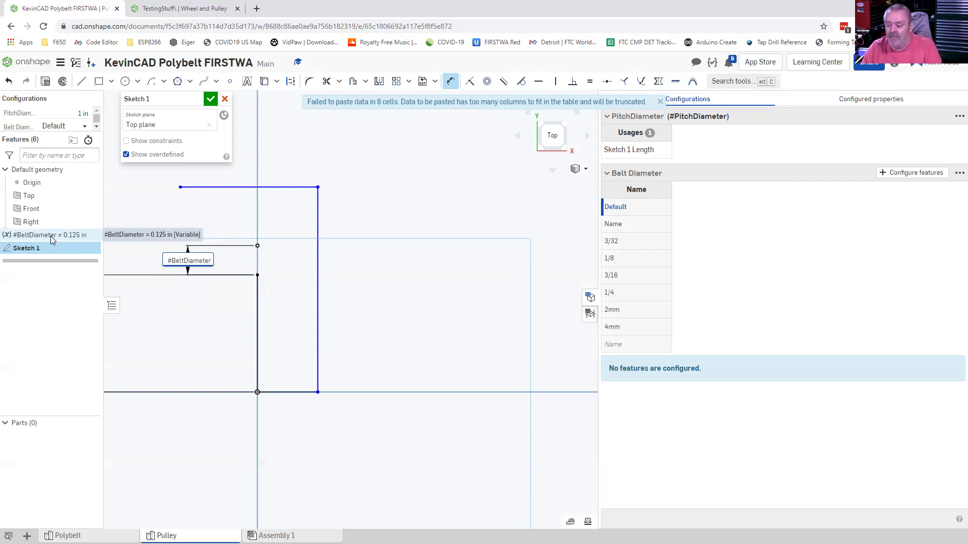
key(Return)
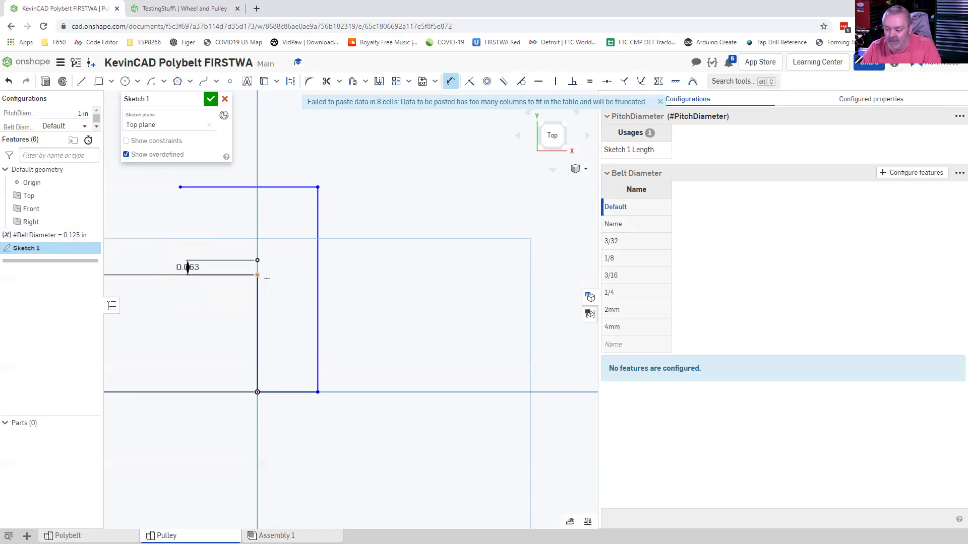
click(258, 275)
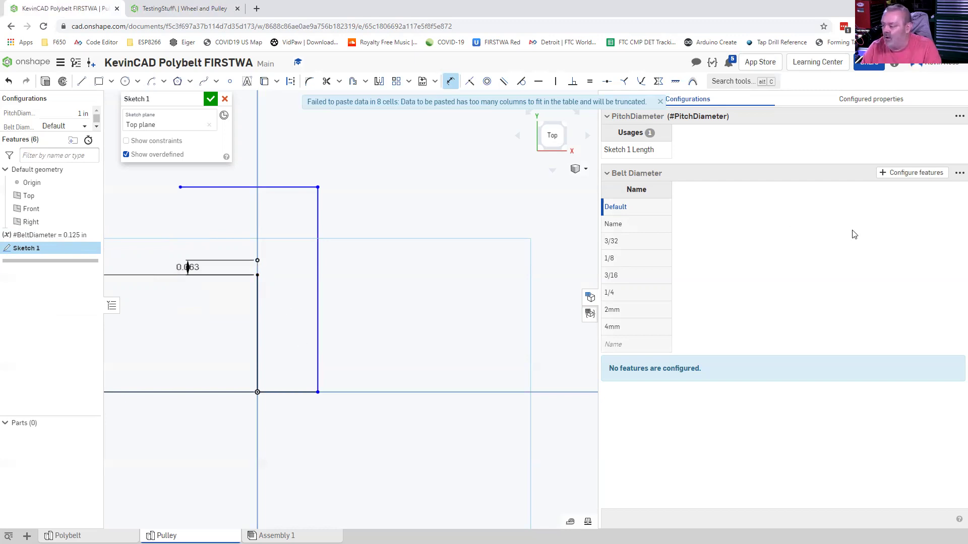
- Configure the value of the BeltDiameter variable with the Belt Diameter list input
click(913, 173)
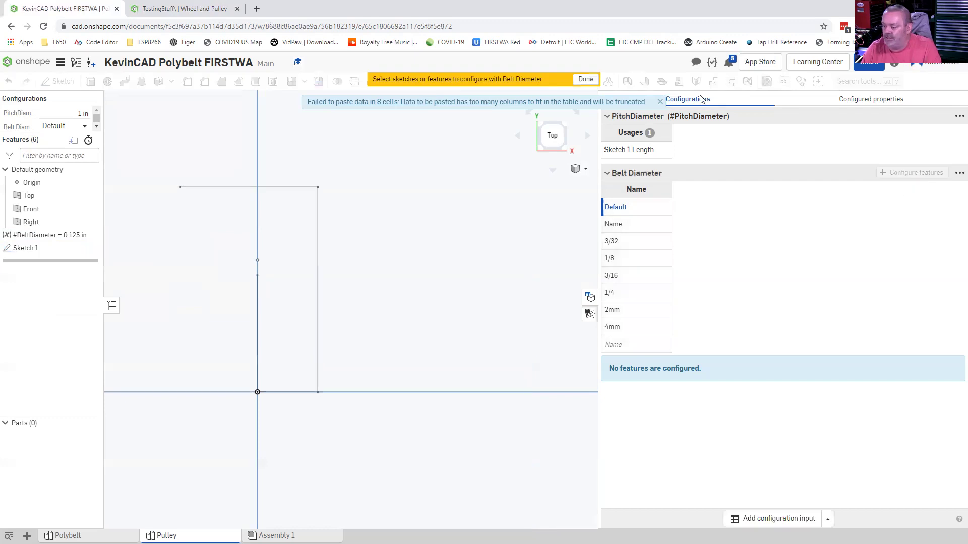
click(54, 241)
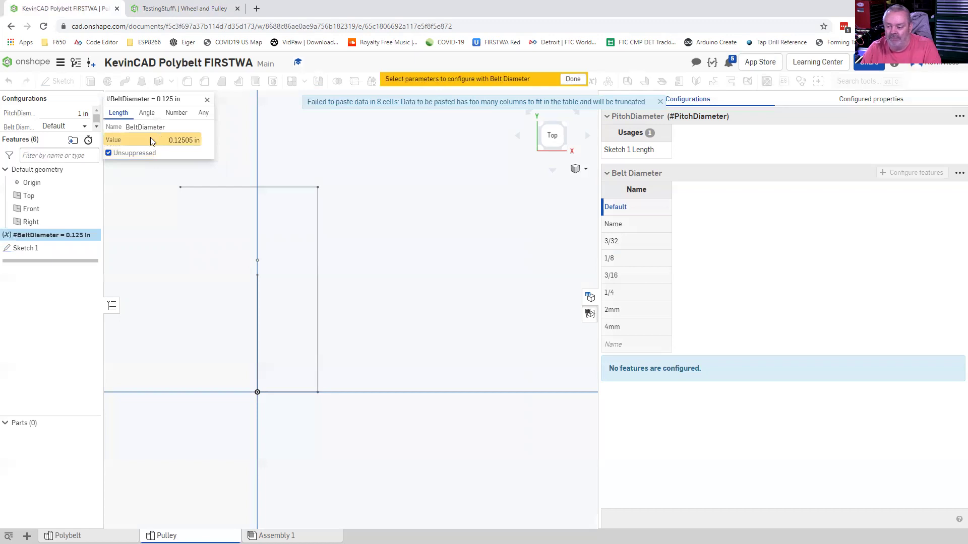
click(150, 137)
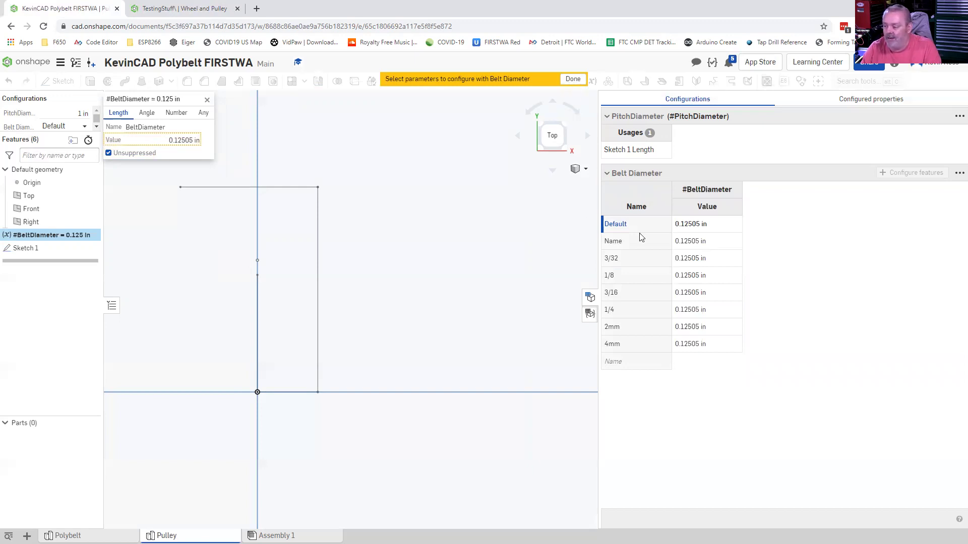
key(Escape)
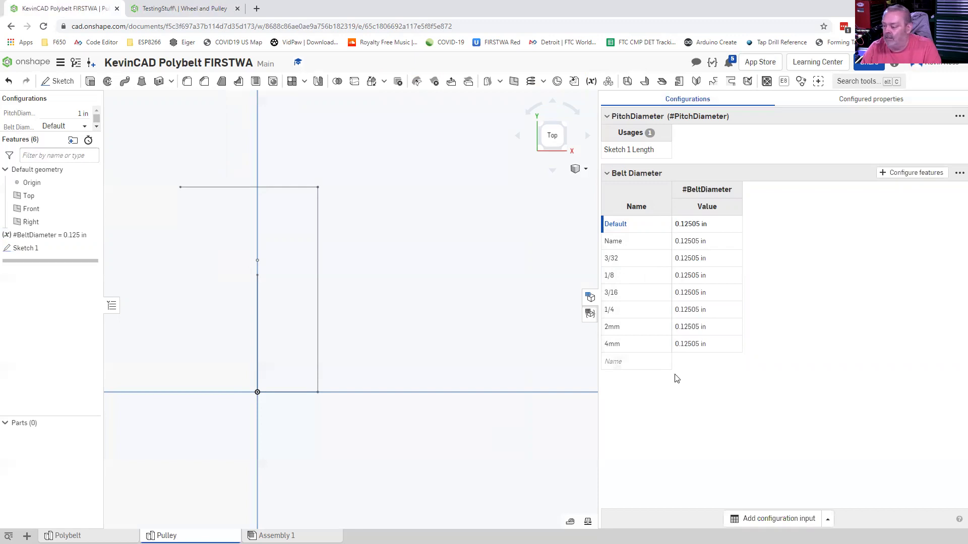
- Copy the Polybelt's Belt Diameter table again and paste its names and values over the Pulley's Belt Diameter table
click(956, 119)
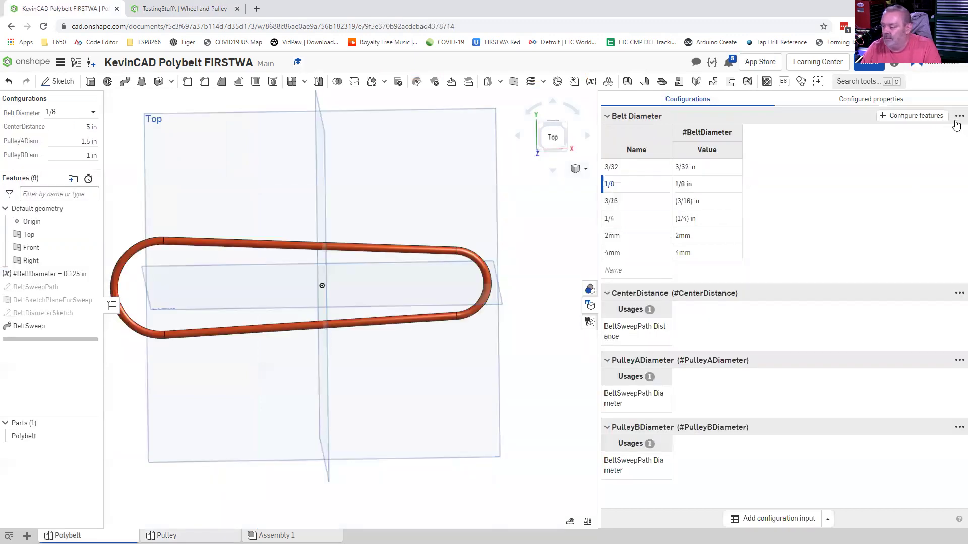
click(921, 140)
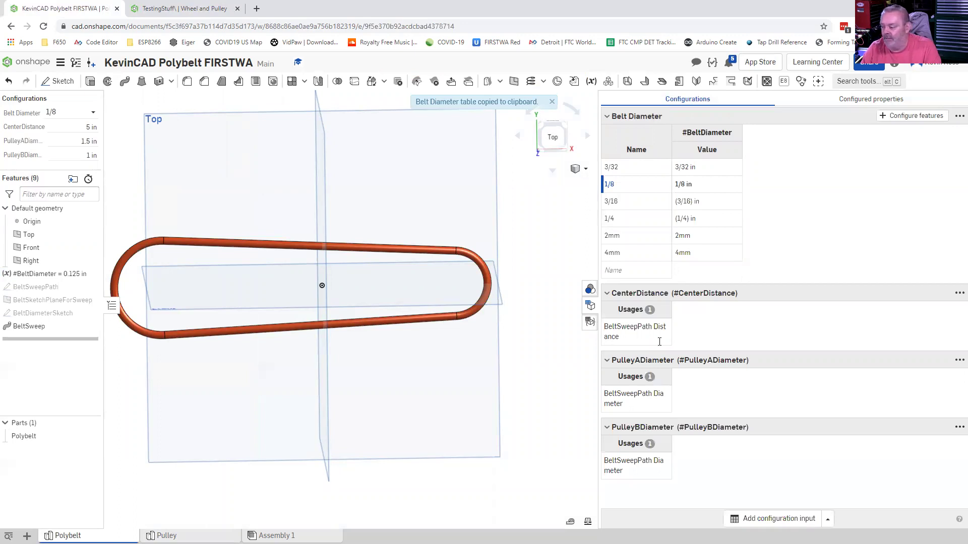
click(616, 225)
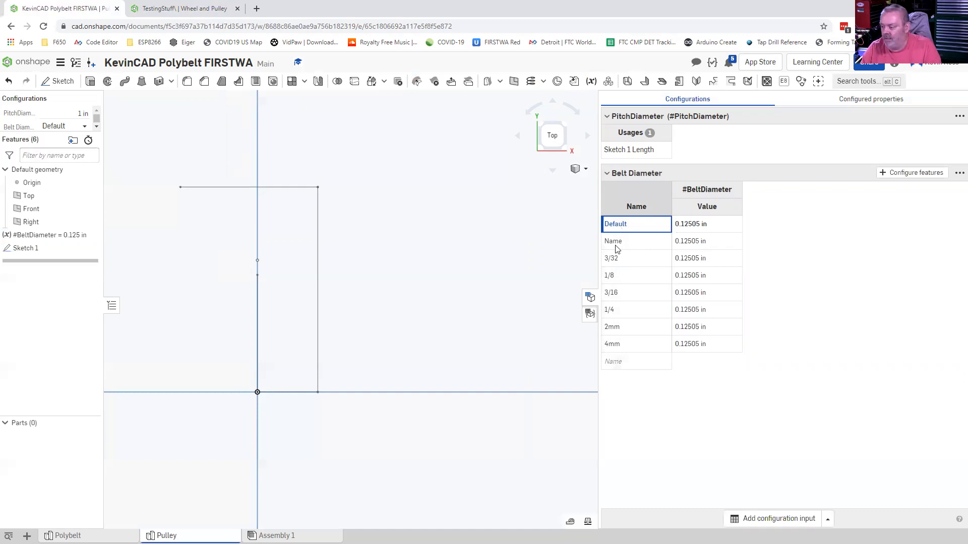
key(ctrl+v)
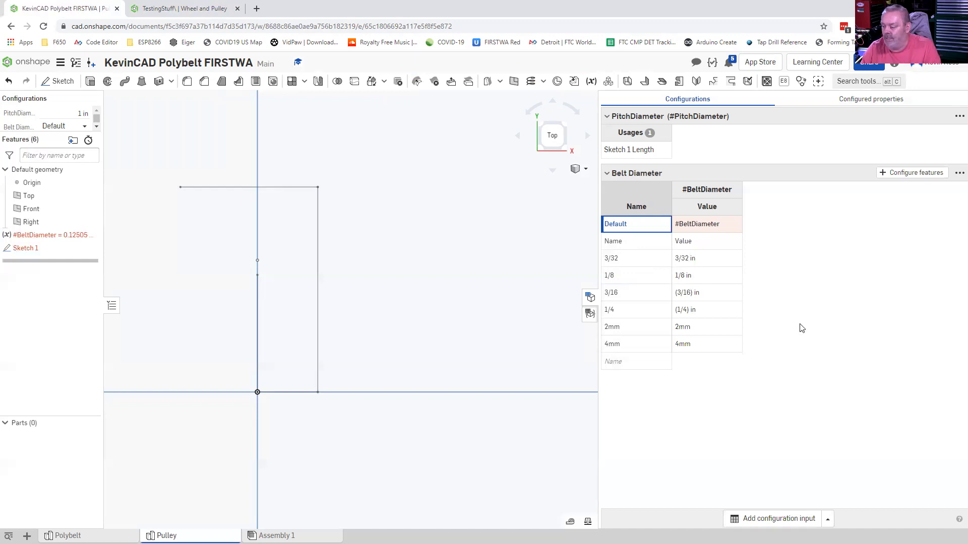
click(774, 325)
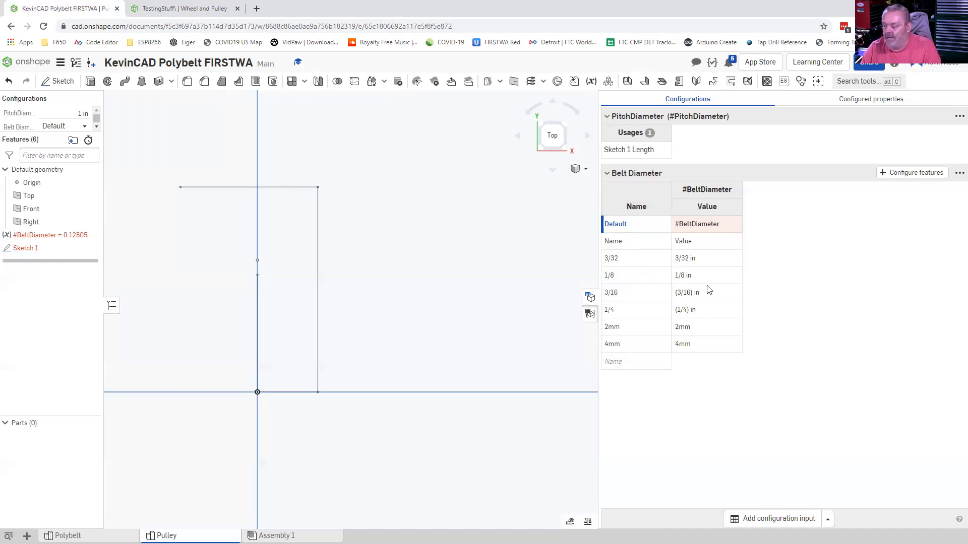
- Delete the surplus row called Name from the Pulley's Belt Diameter table
right_click(636, 227)
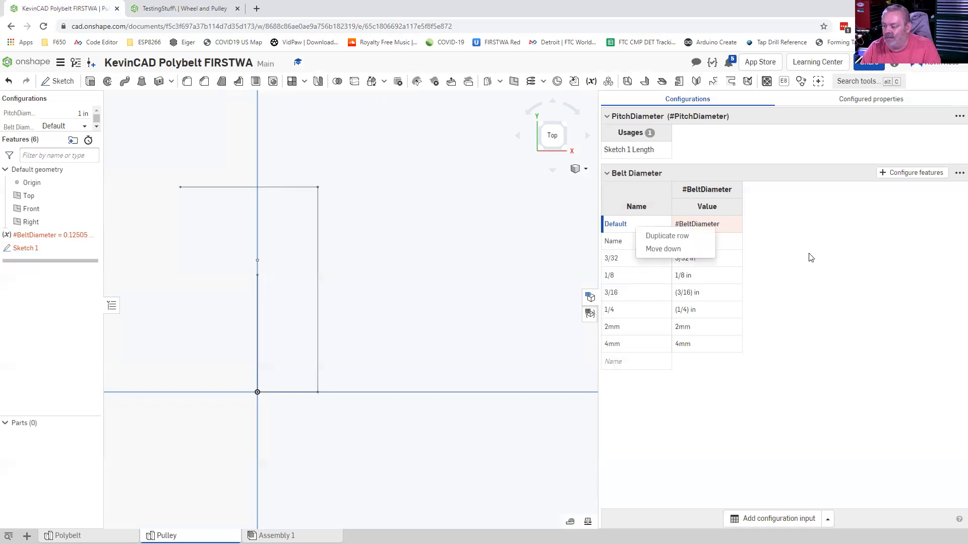
click(637, 244)
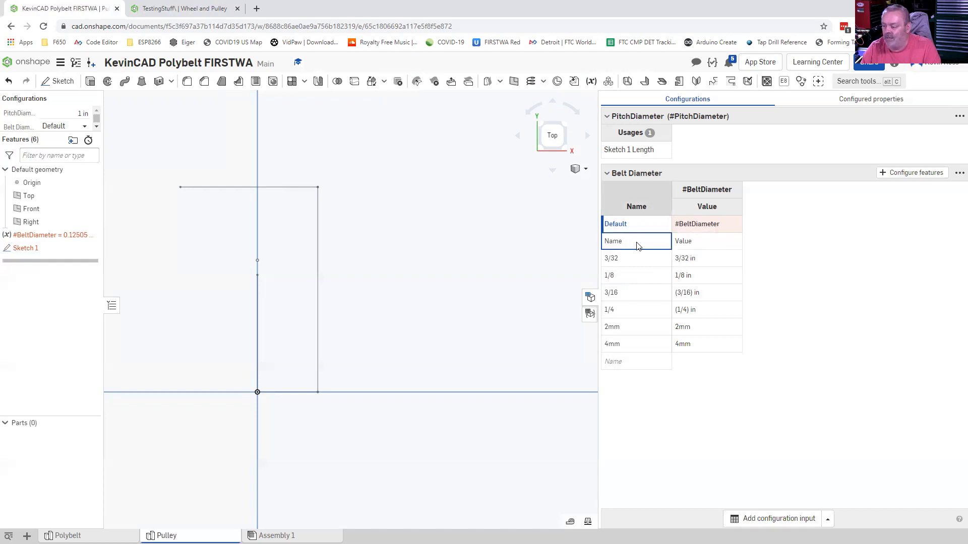
right_click(637, 243)
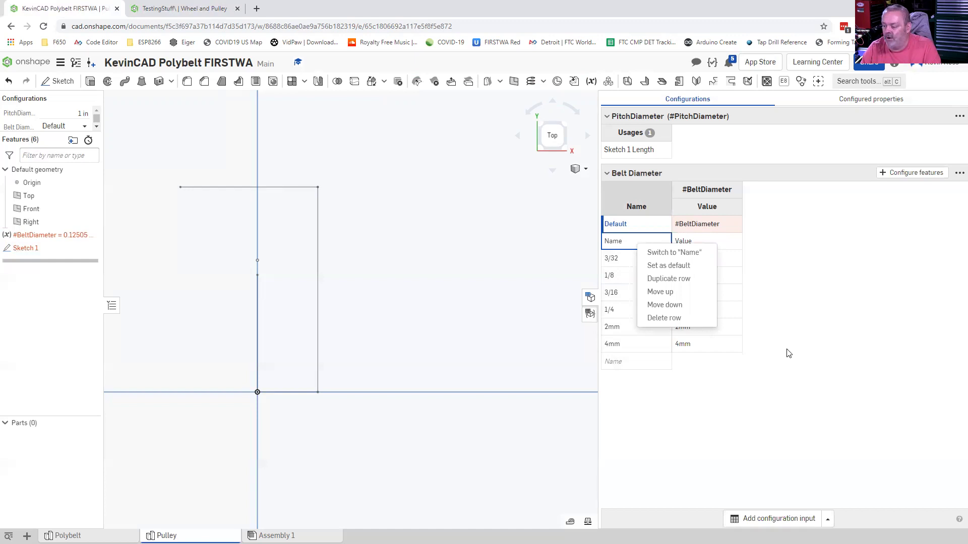
click(664, 318)
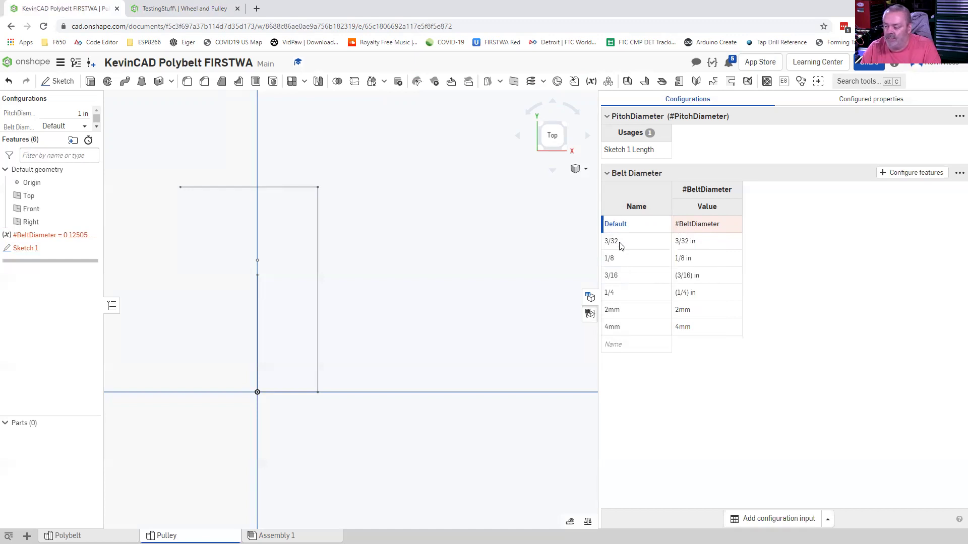
- Make 3/32 the active belt diameter and delete the Default row from the Pulley's Belt Diameter table
click(621, 245)
click(627, 225)
right_click(625, 224)
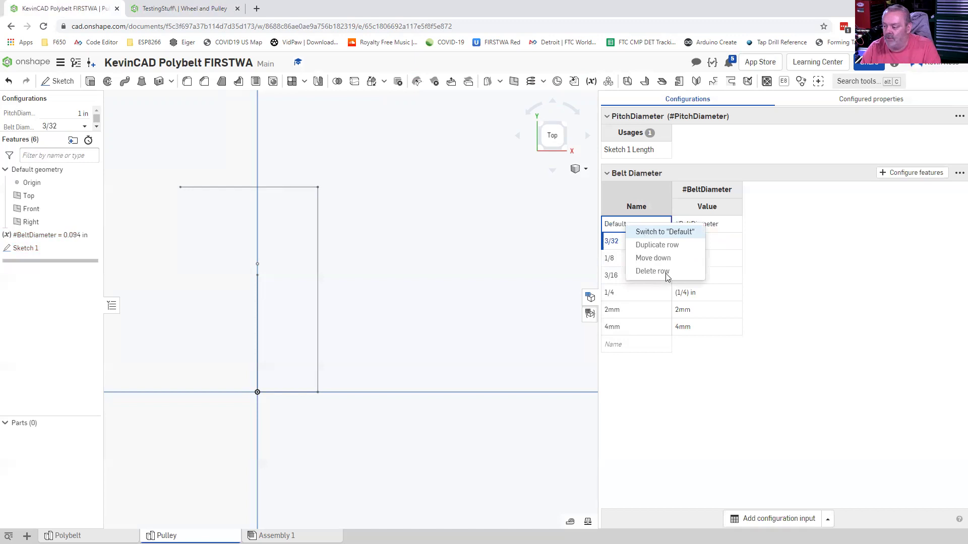
click(664, 272)
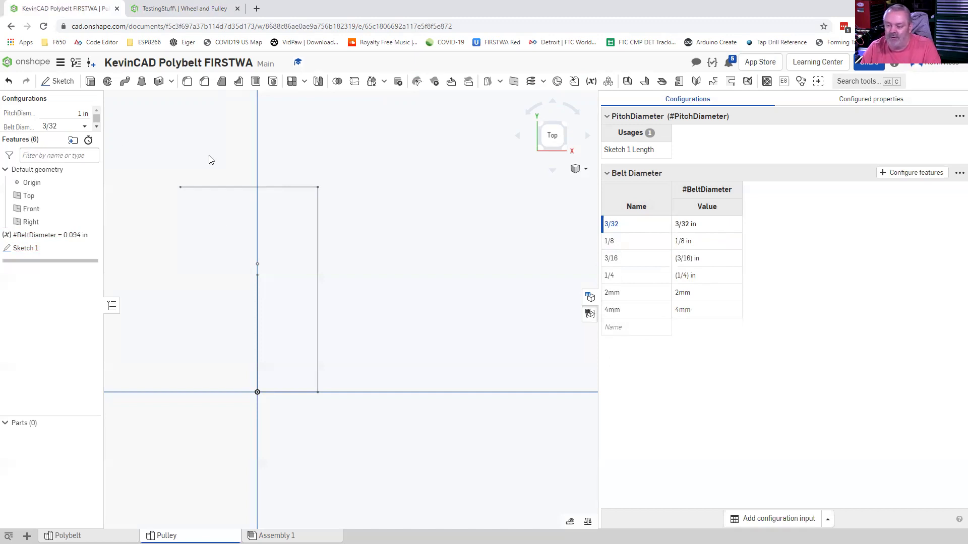
- Hide the configuration table and test the sketch with Belt Diameter set to 1/4 and 3/16, leaving 3/16 active
click(86, 126)
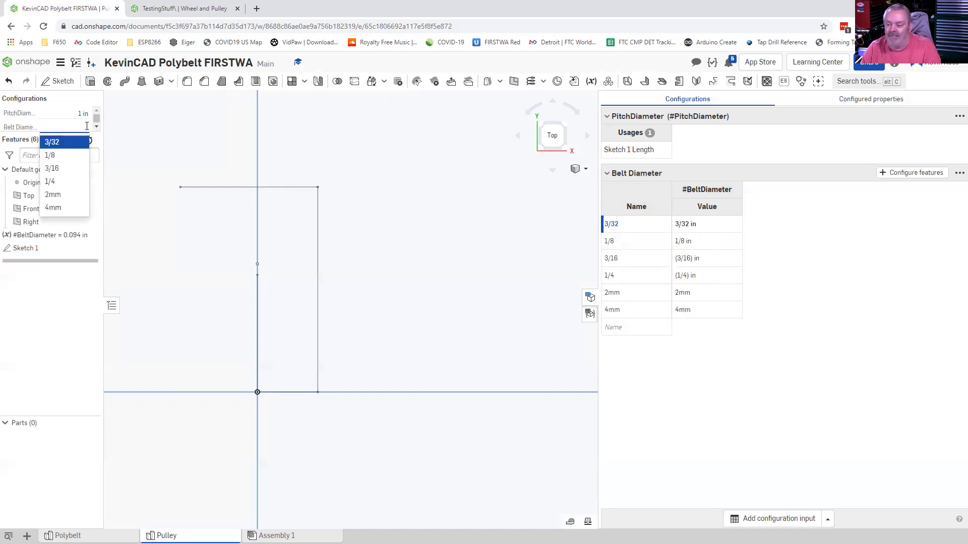
click(443, 196)
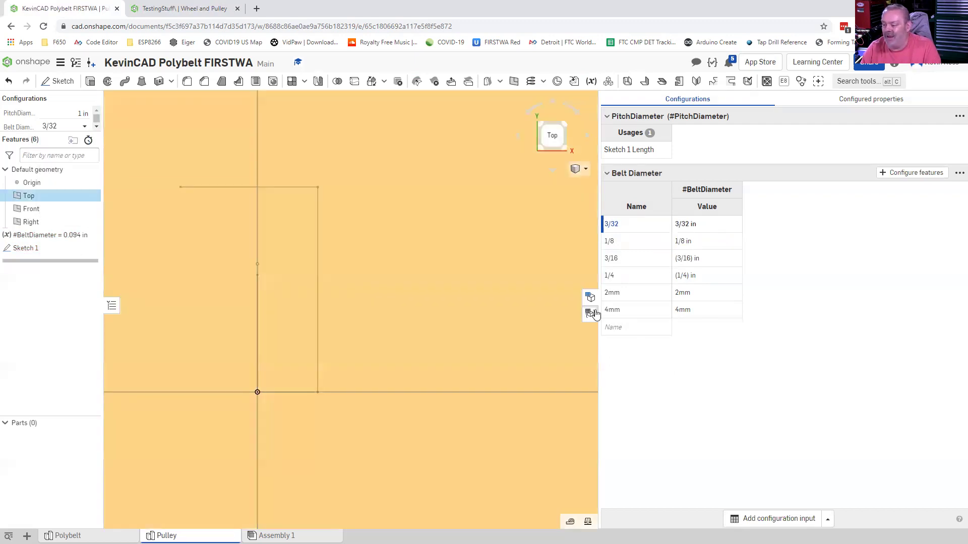
click(590, 313)
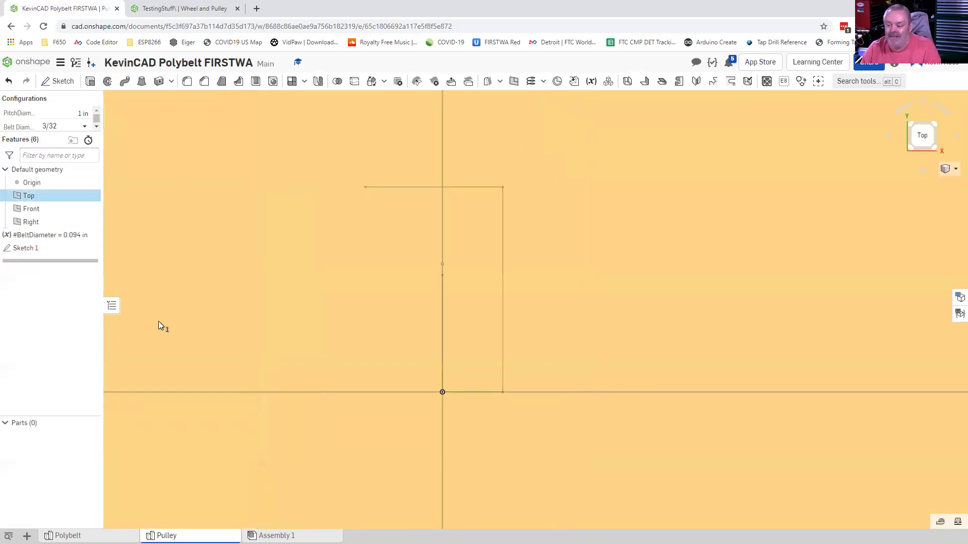
scroll(284, 307, down, 4)
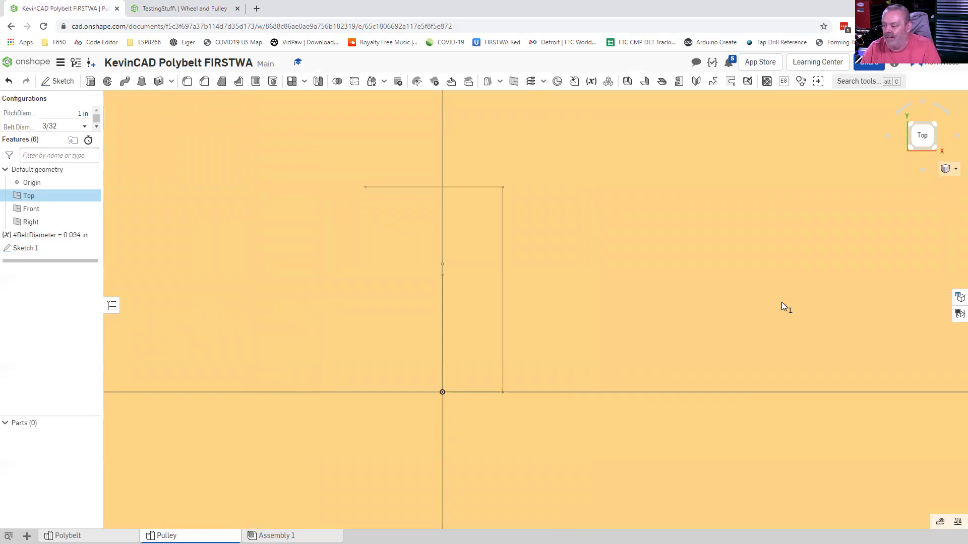
click(528, 331)
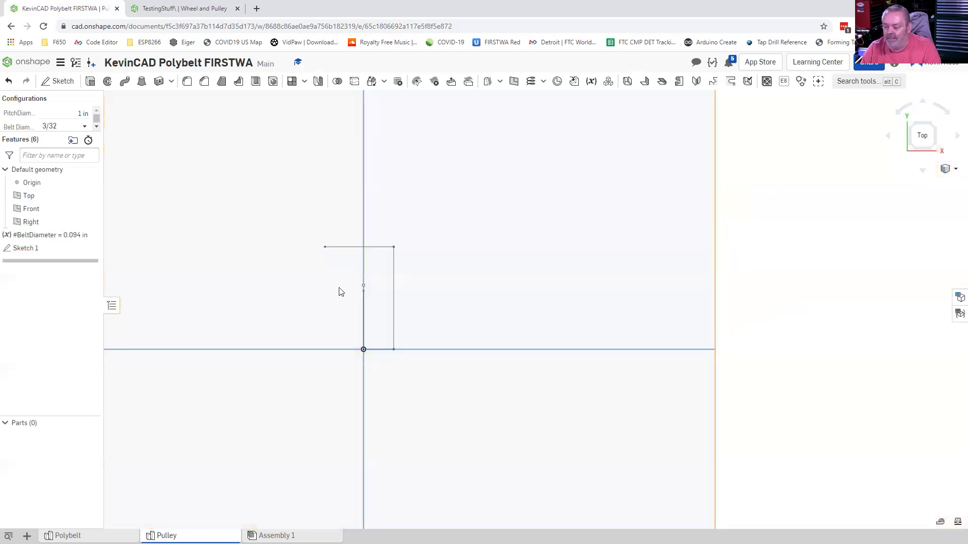
scroll(351, 286, up, 2)
scroll(355, 284, up, 3)
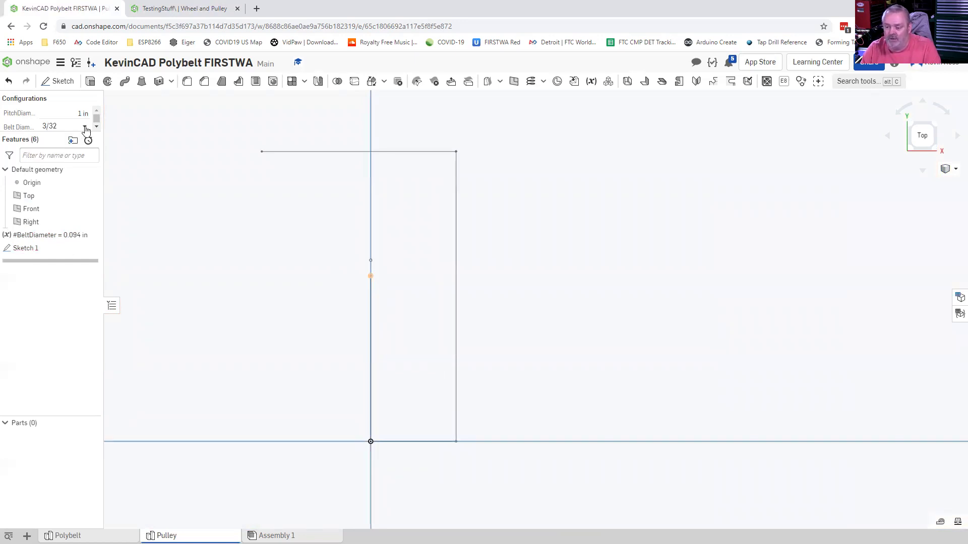
click(63, 126)
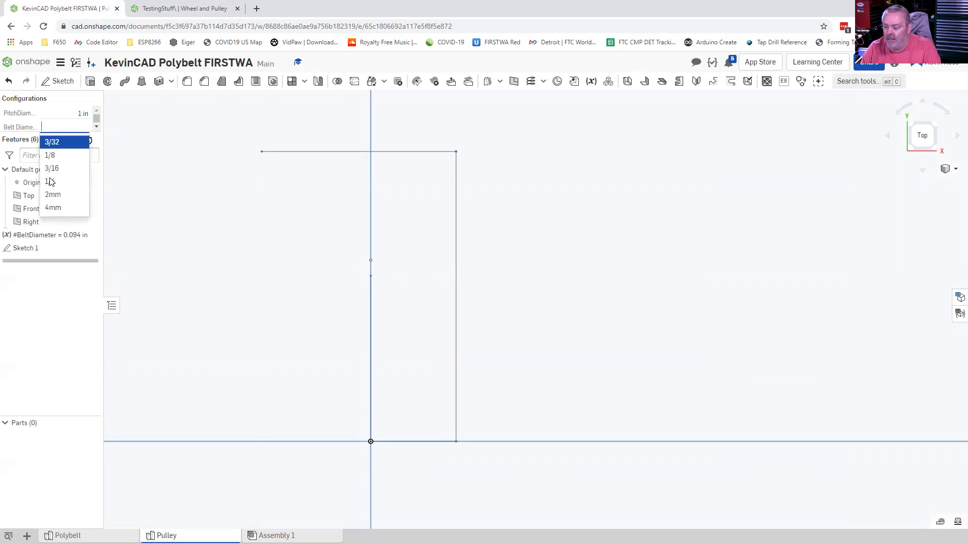
key(Return)
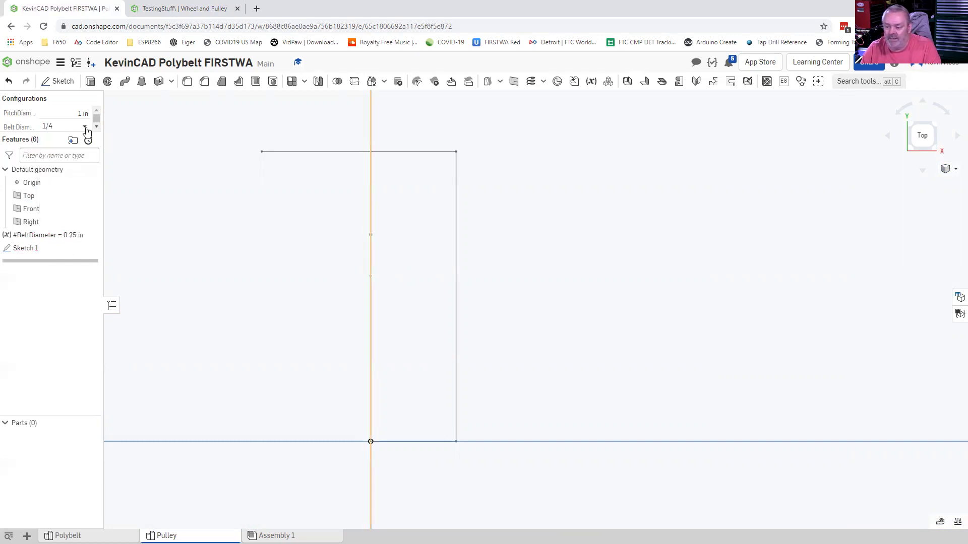
click(63, 126)
click(59, 168)
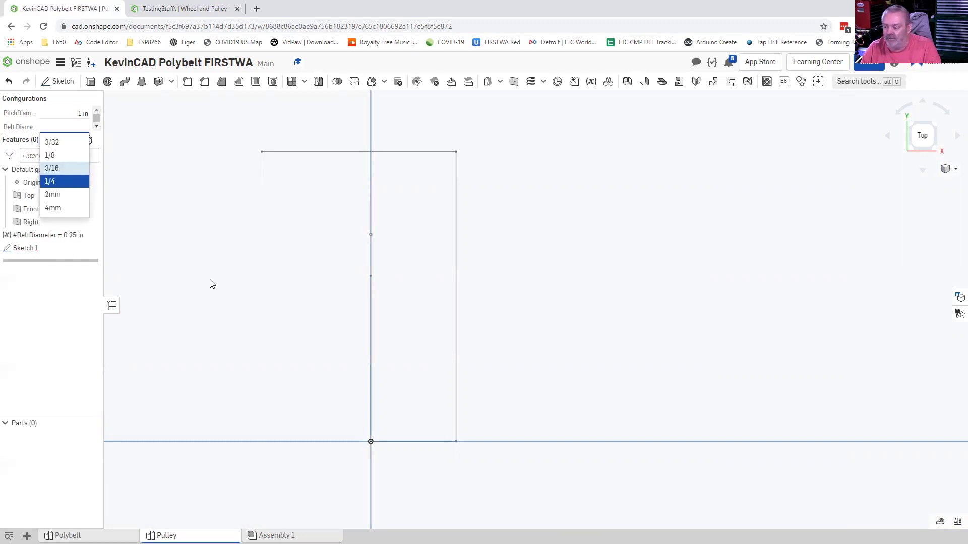
- Reopen Sketch 1 and draw a horizontal construction line about 0.769 in long through the point above the pitch line
click(26, 249)
double_click(380, 276)
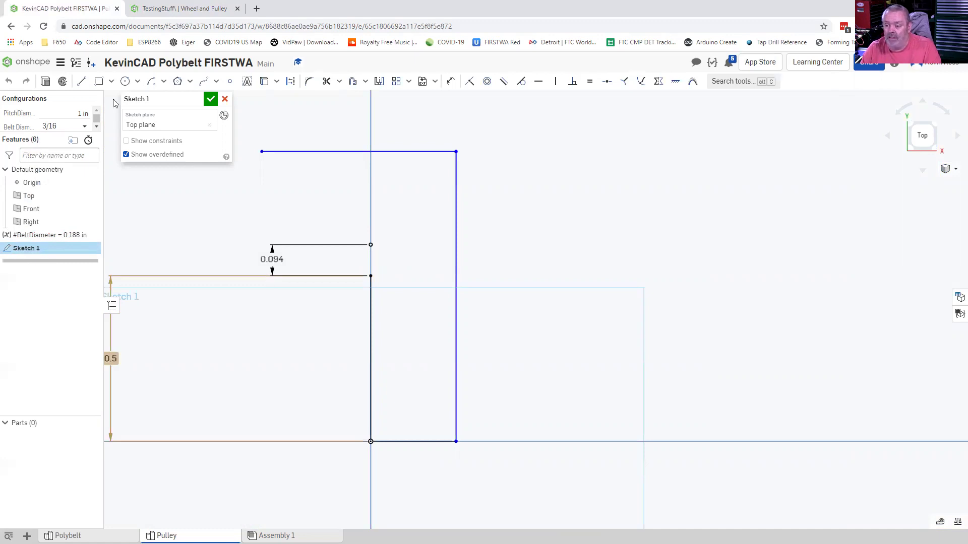
key(l)
click(292, 84)
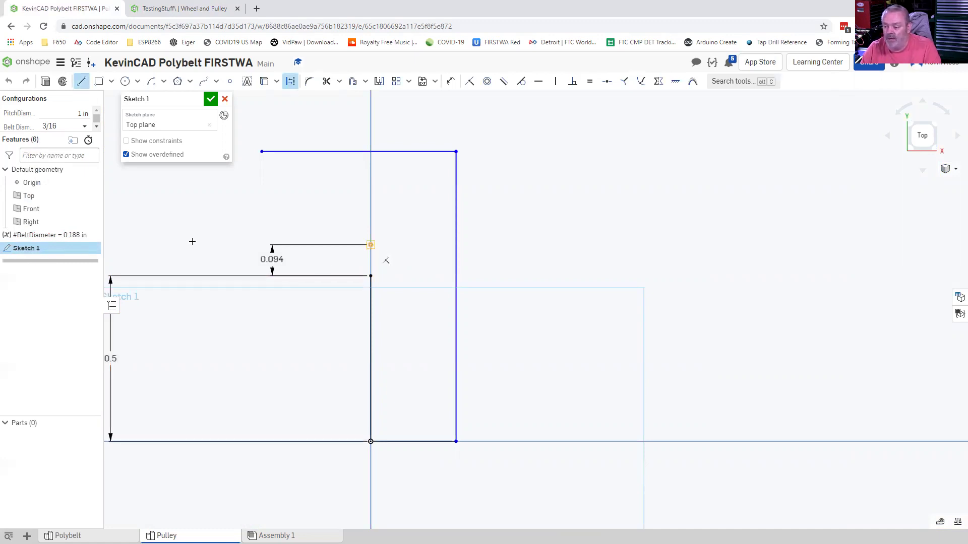
click(371, 245)
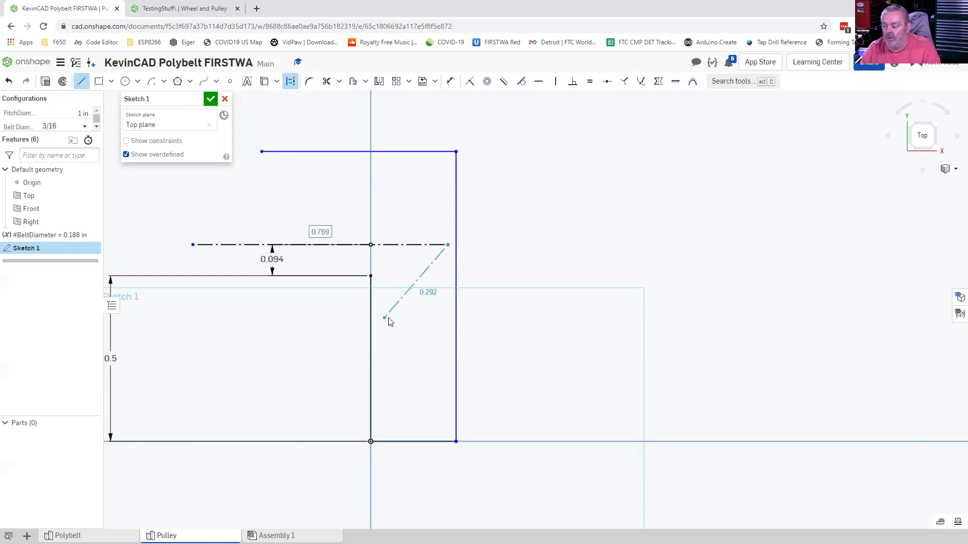
key(Escape)
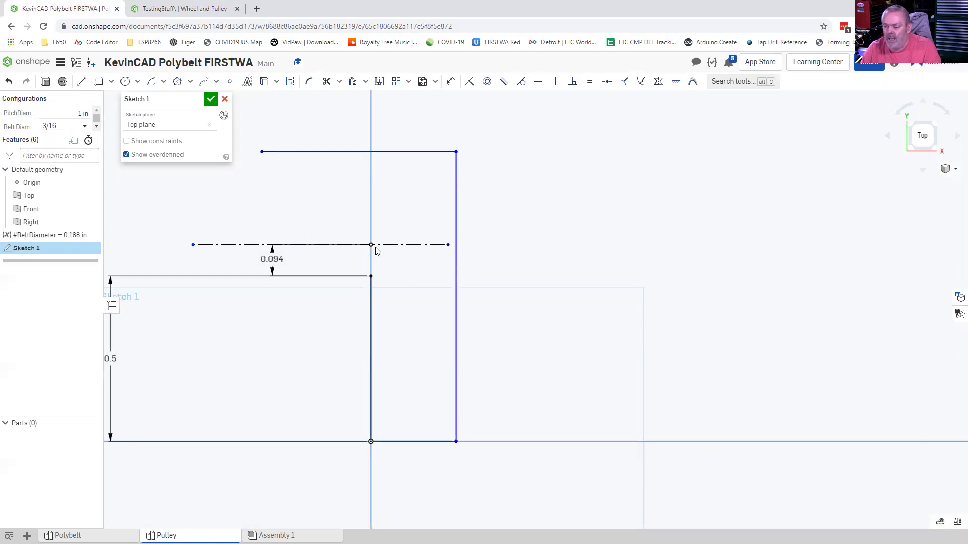
- Draw a short solid line from the point on the construction line, sloping down toward the sketch's outer vertical line
scroll(375, 251, up, 3)
click(98, 81)
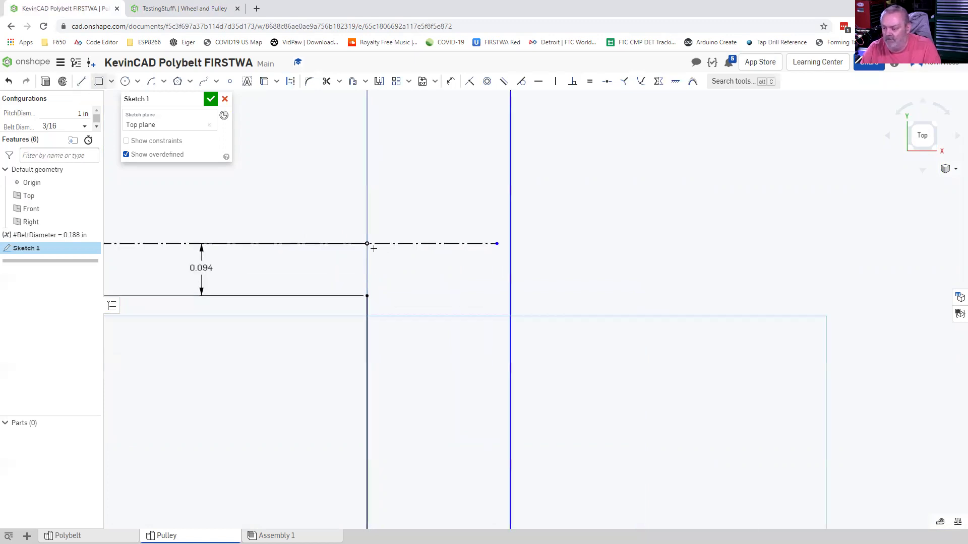
key(l)
click(433, 271)
key(Escape)
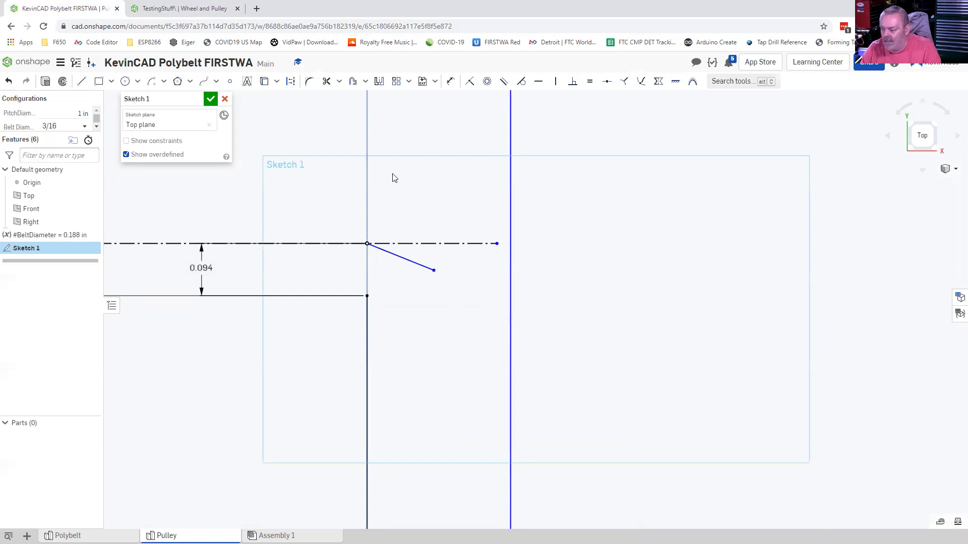
- Switch to the TestingStuff document and examine where the example pulley's rounded groove meets its flange
key(ctrl+Tab)
scroll(418, 141, up, 3)
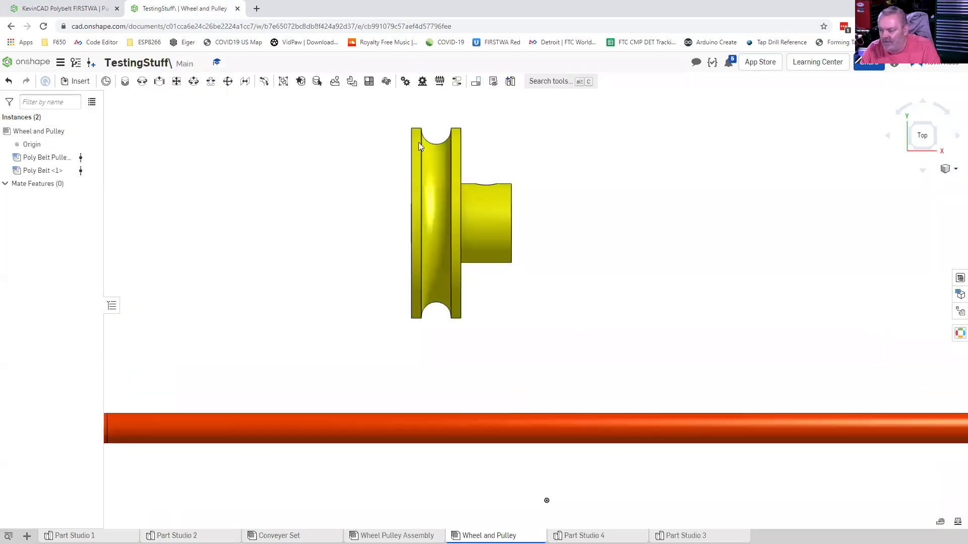
scroll(419, 142, up, 3)
scroll(421, 149, up, 5)
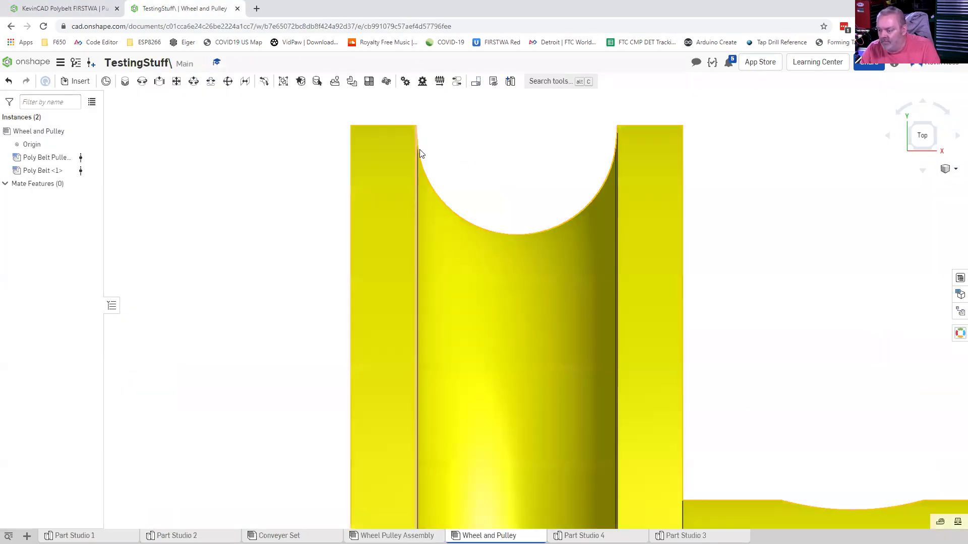
scroll(418, 146, up, 3)
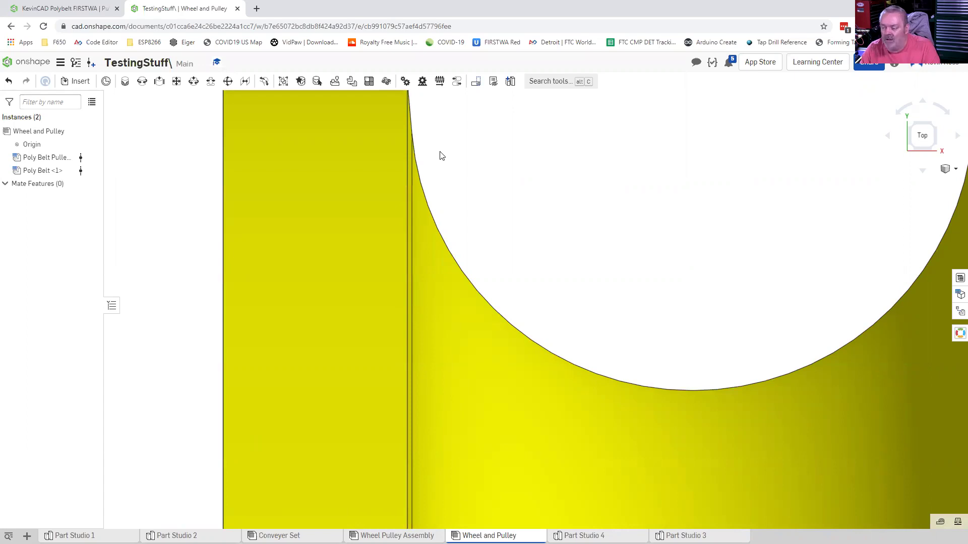
click(395, 386)
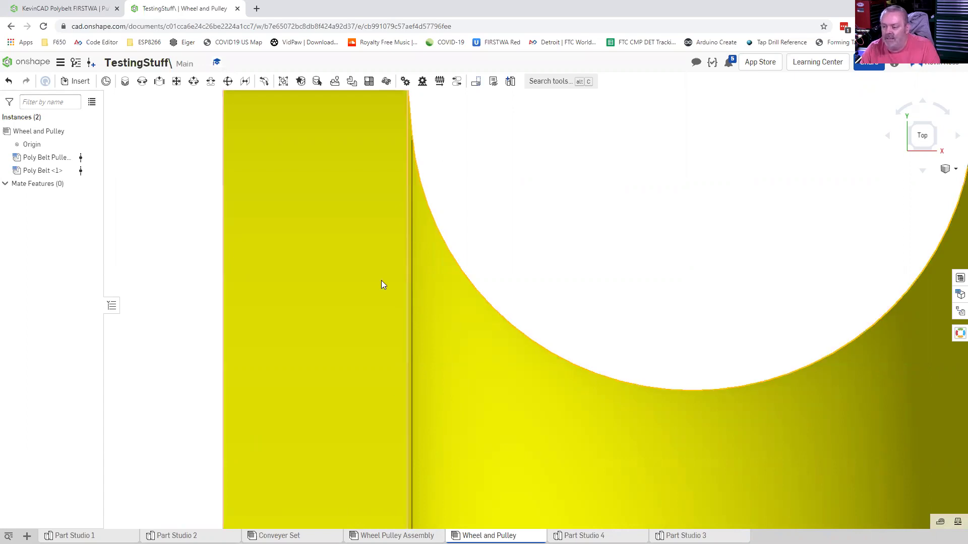
- Return to the KevinCAD Polybelt document and dimension the angle between the sloping line and the construction line as 5 degrees
click(69, 11)
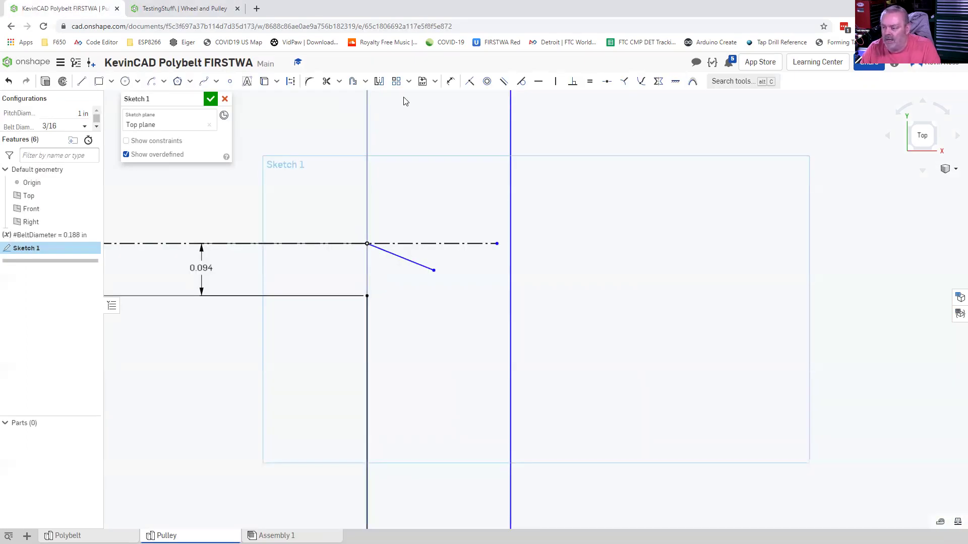
click(451, 81)
click(421, 264)
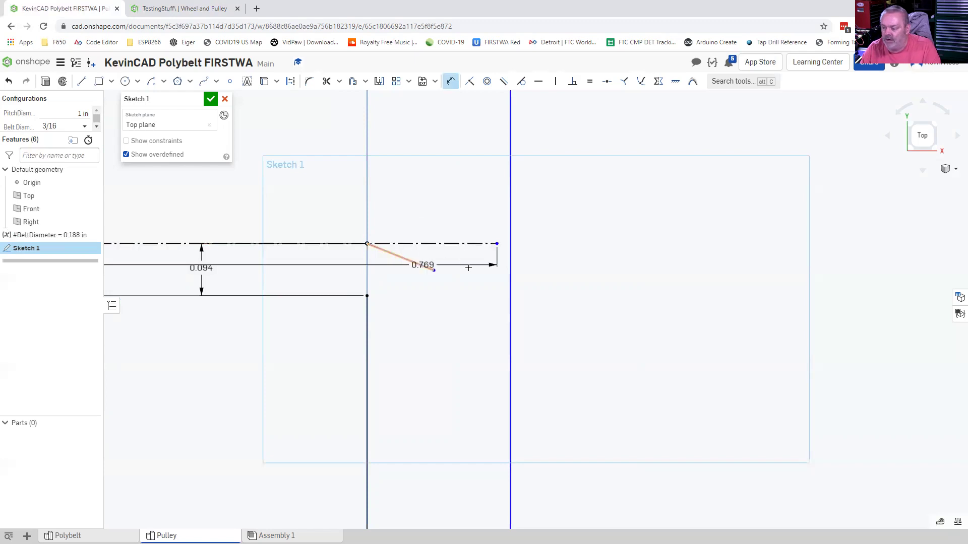
click(494, 268)
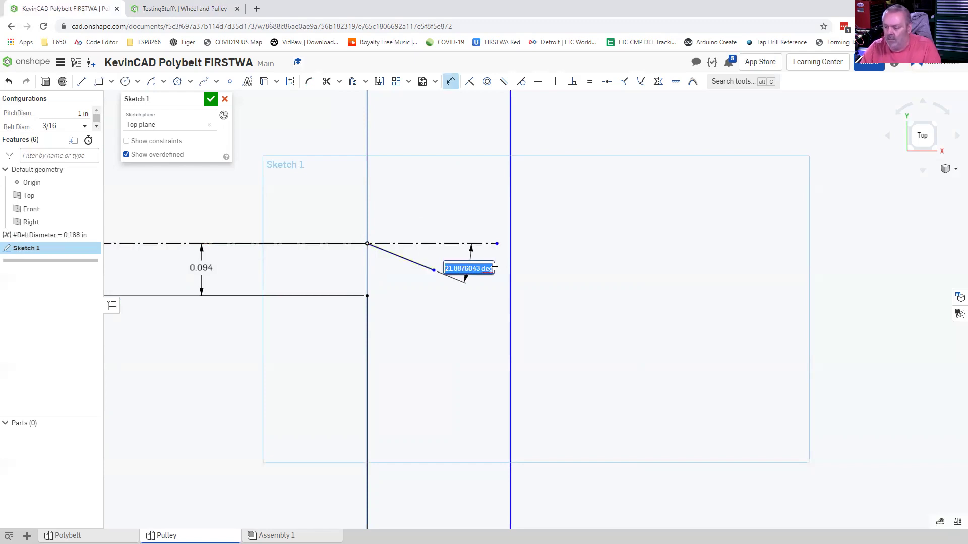
text(5)
key(Return)
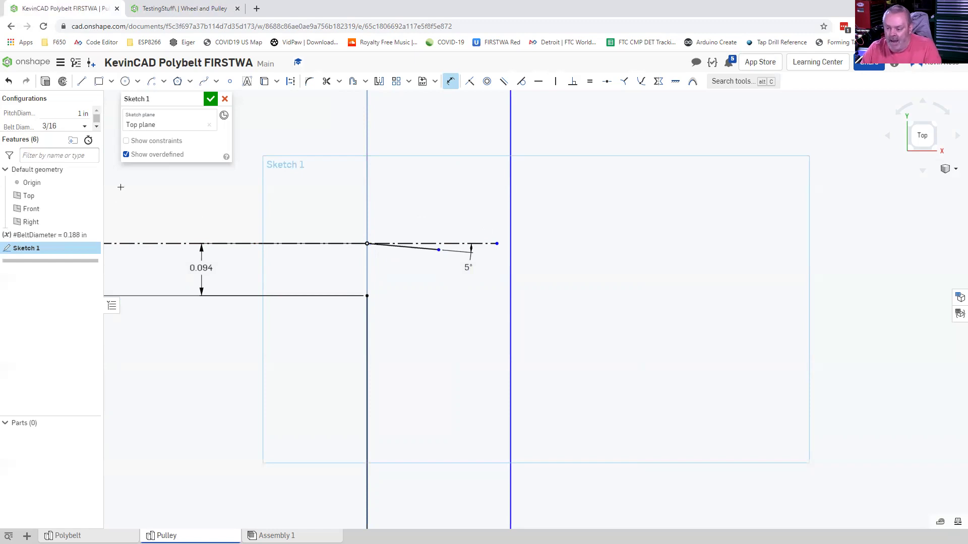
- Draw a center point arc around the sloping line's start point, from the pitch line's upper endpoint to the sloping line
click(163, 82)
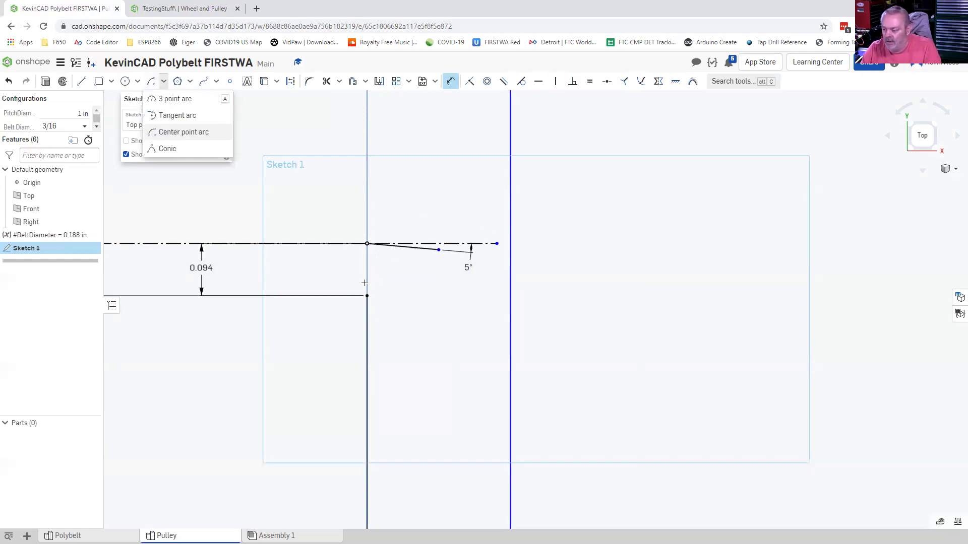
click(366, 244)
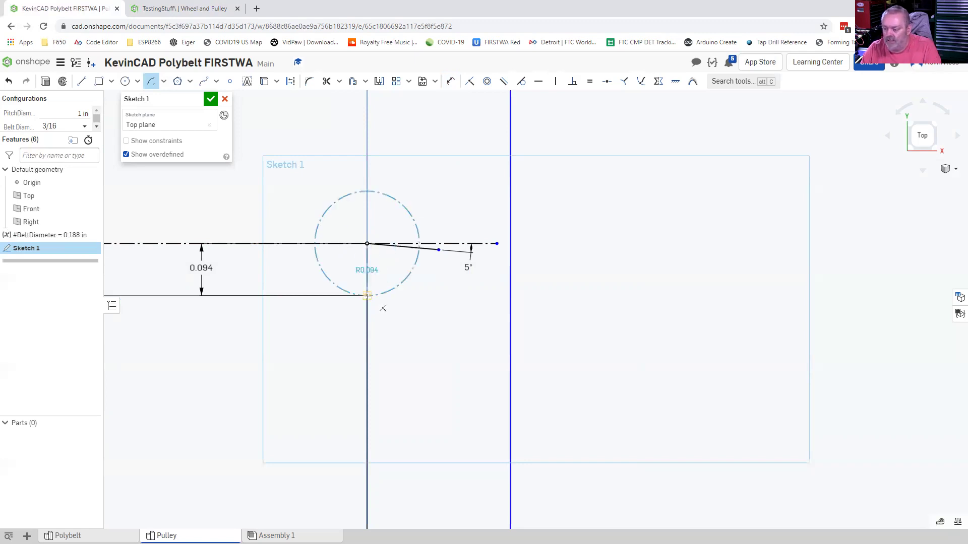
click(382, 293)
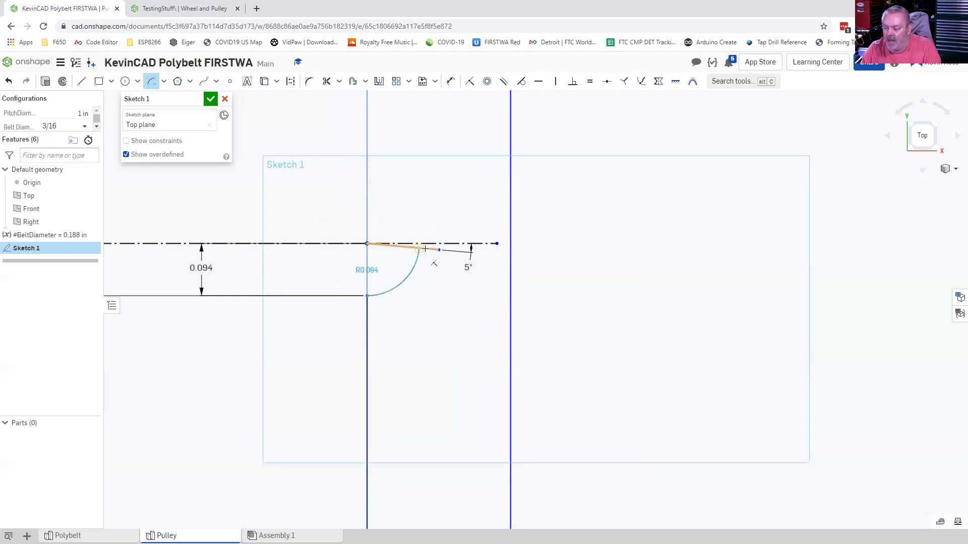
click(432, 285)
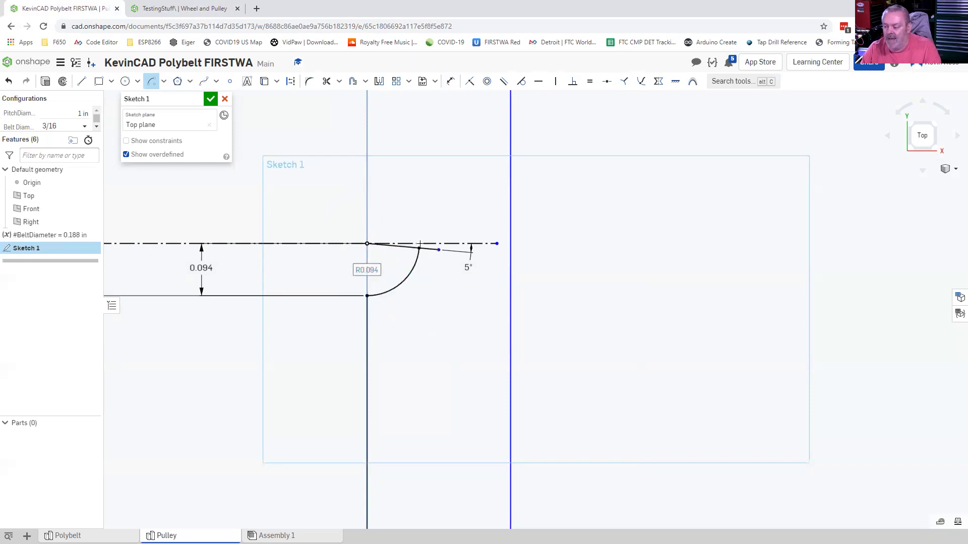
scroll(418, 243, up, 2)
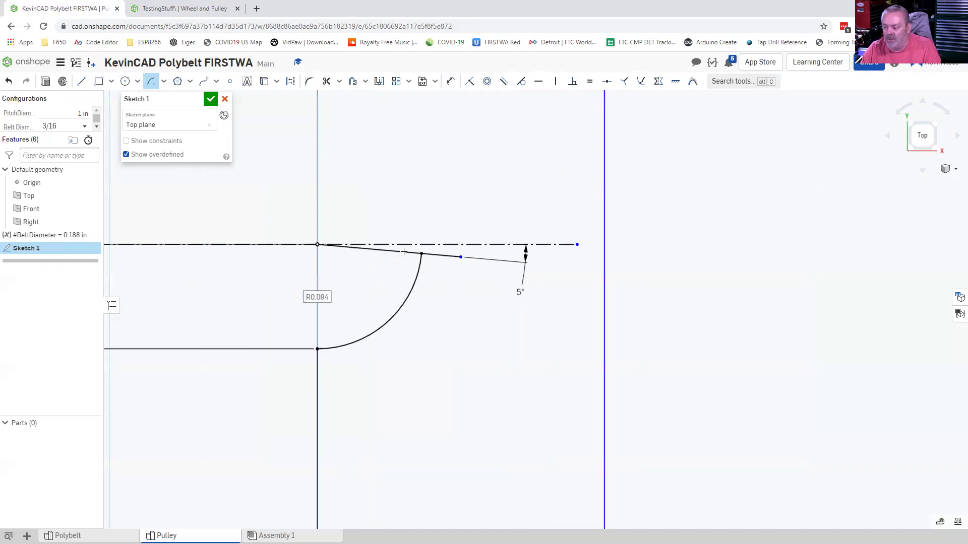
scroll(402, 254, down, 1)
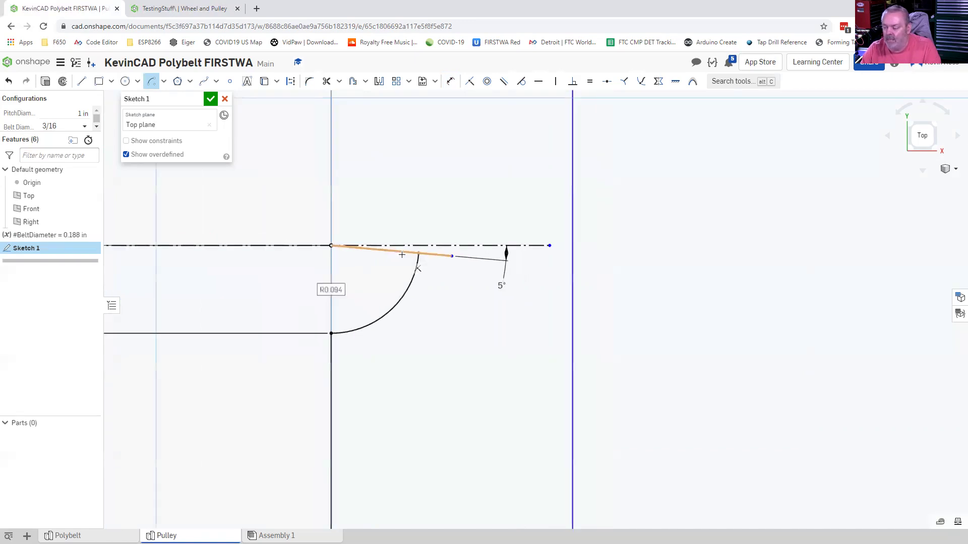
scroll(398, 264, down, 3)
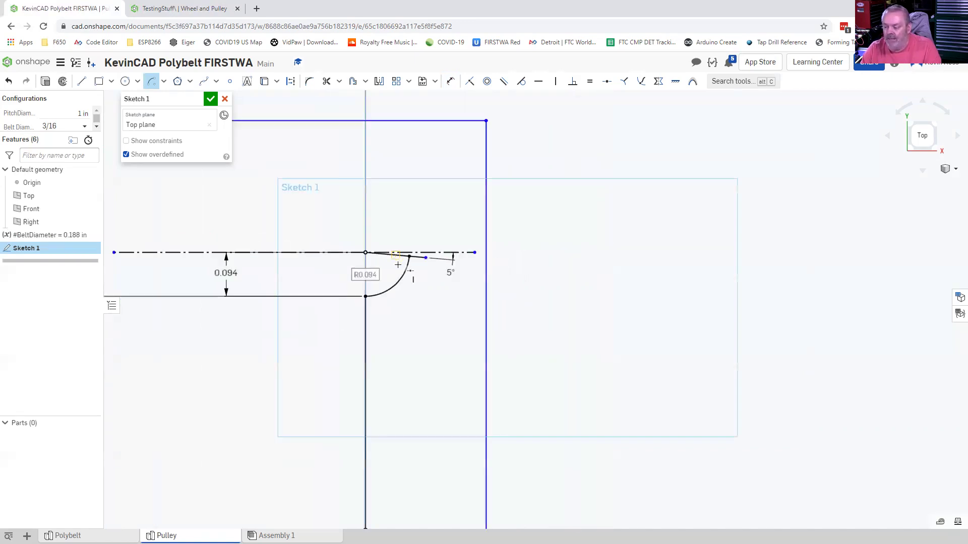
scroll(397, 264, down, 2)
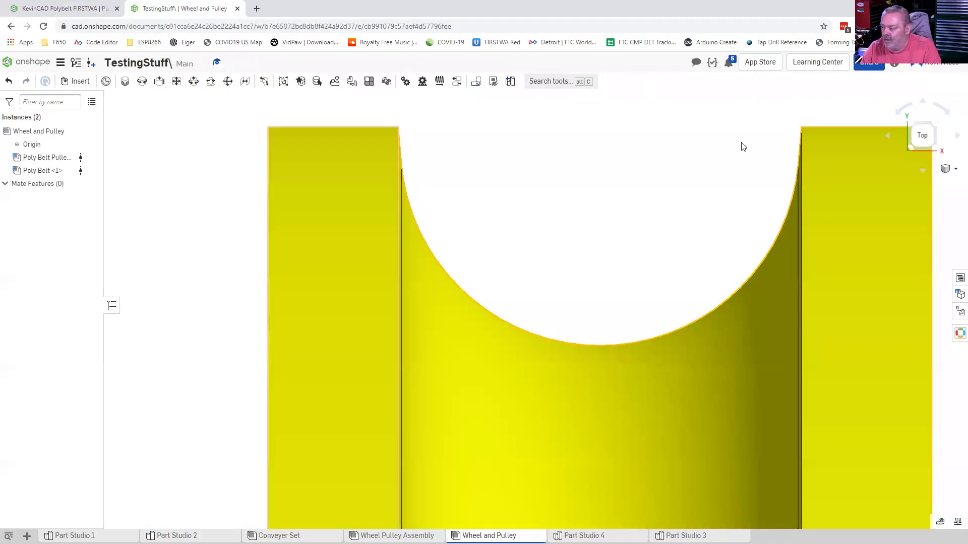
- Switch to the McMaster-Carr catalog and look up round-belt pulleys to review their groove depths
scroll(744, 145, down, 1)
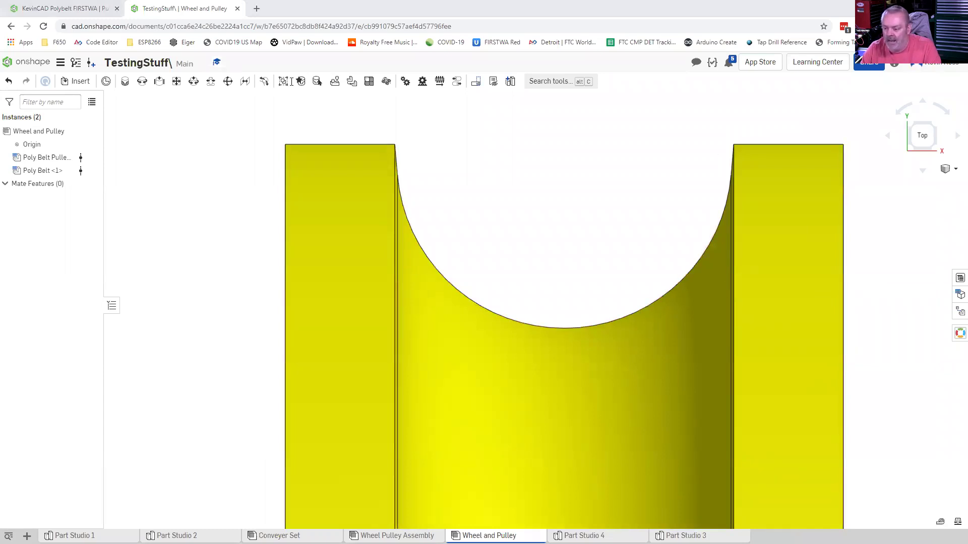
key(alt+Tab)
key(ctrl+a)
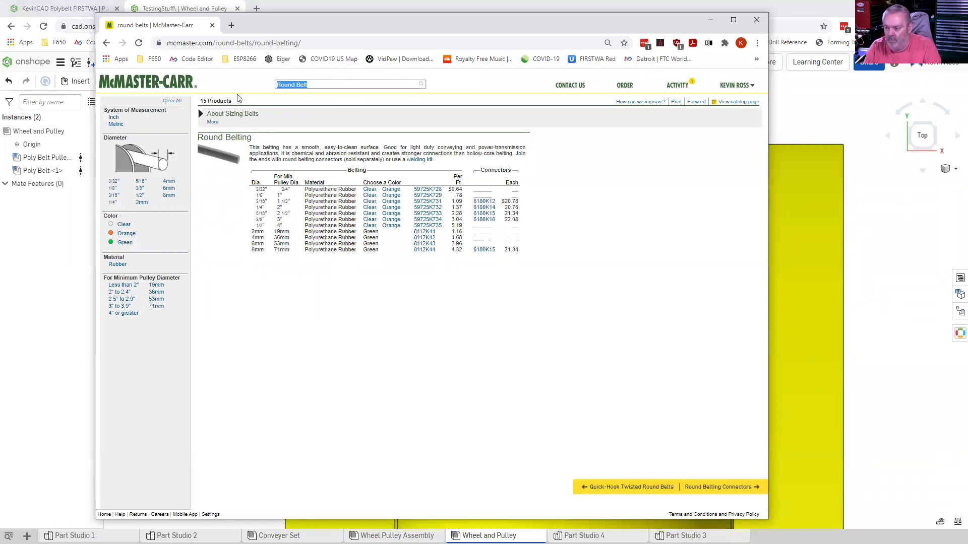
text(Round)
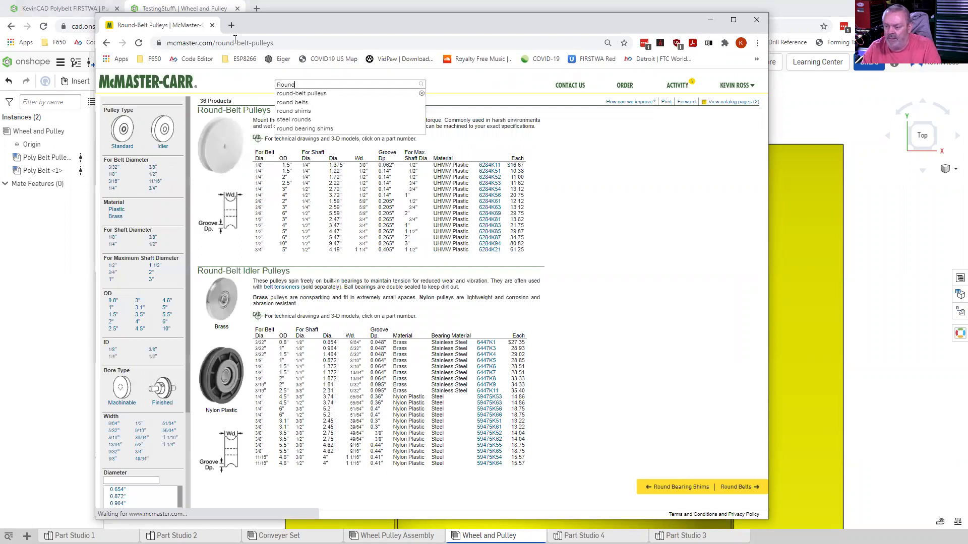
click(317, 94)
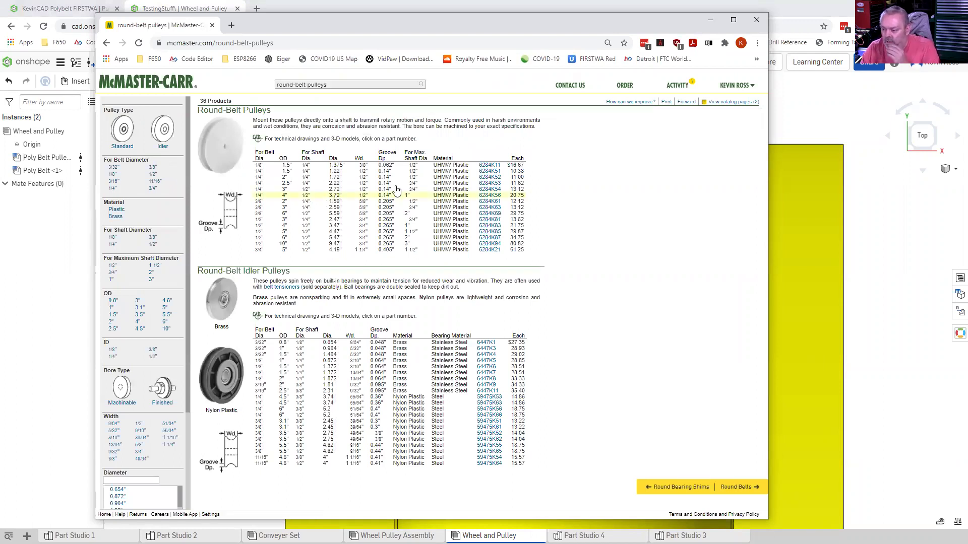
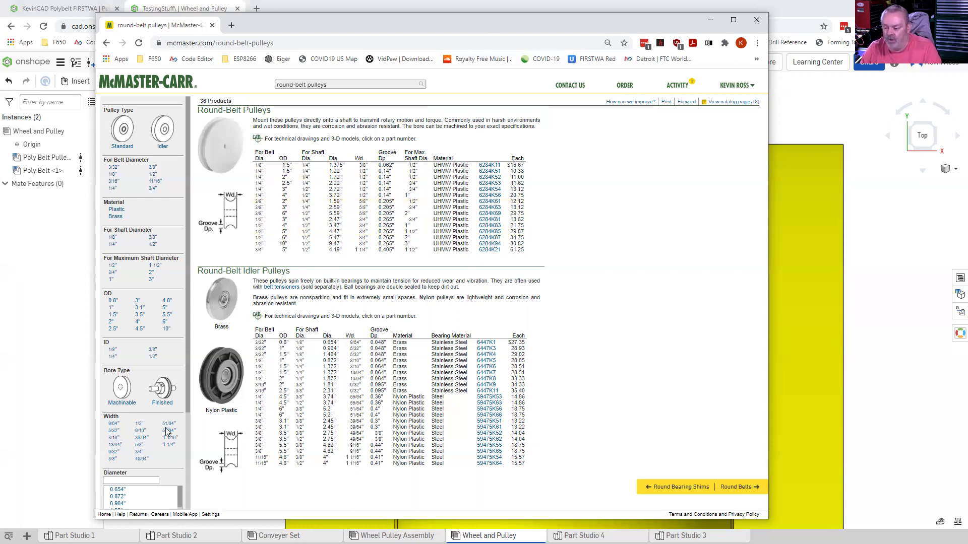
- In the KevinCAD Polybelt FIRSTWA pulley sketch, dimension the height from the arc's lowest point to the upper horizontal line using a new variable GrooveDepth
key(alt+Tab)
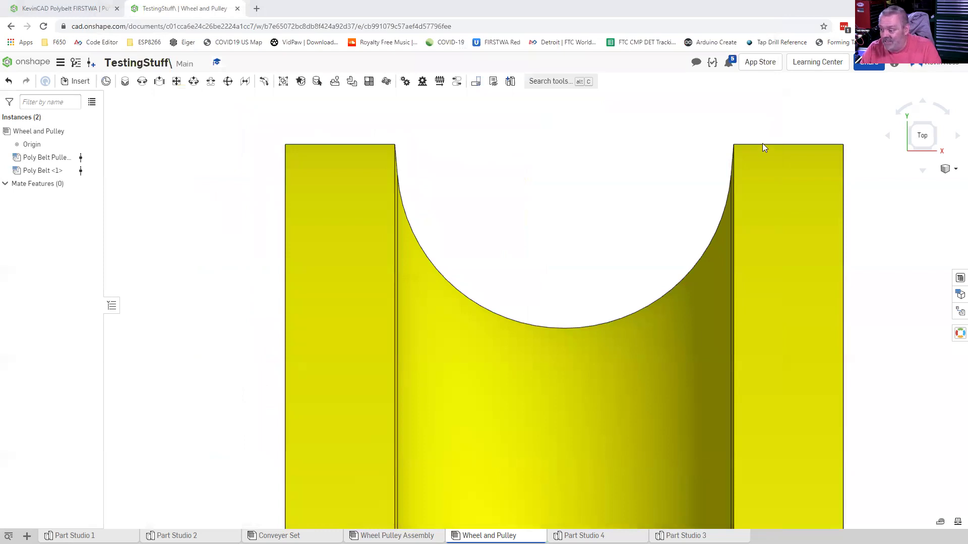
click(59, 7)
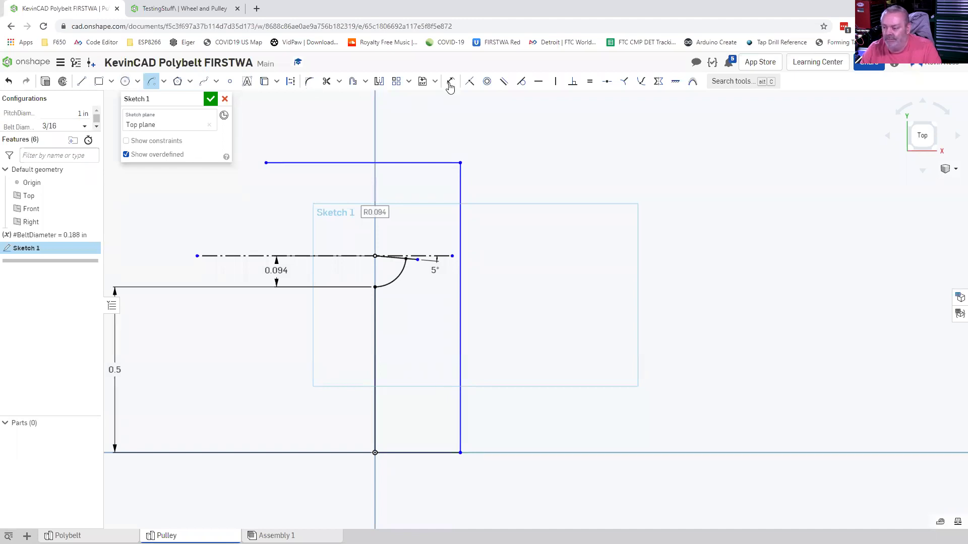
key(u)
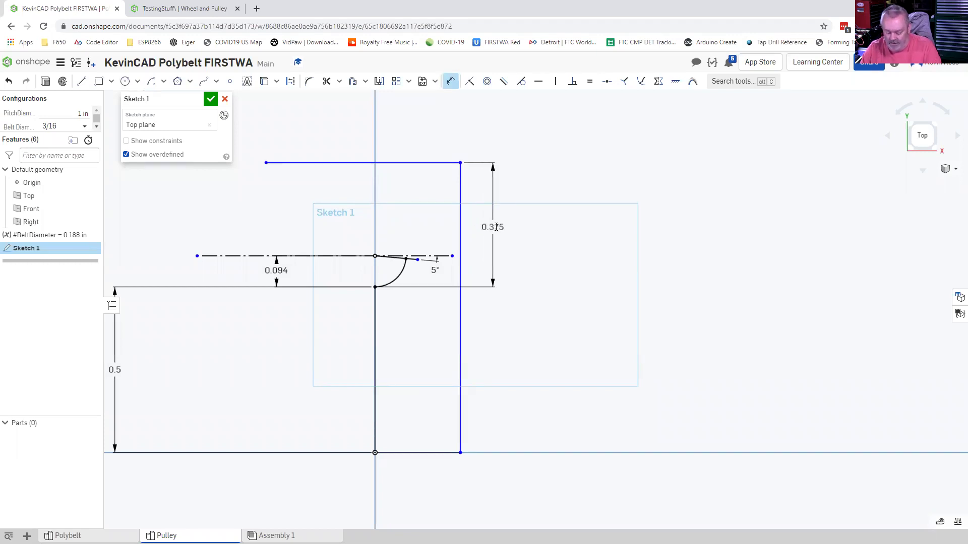
click(495, 227)
text(#)
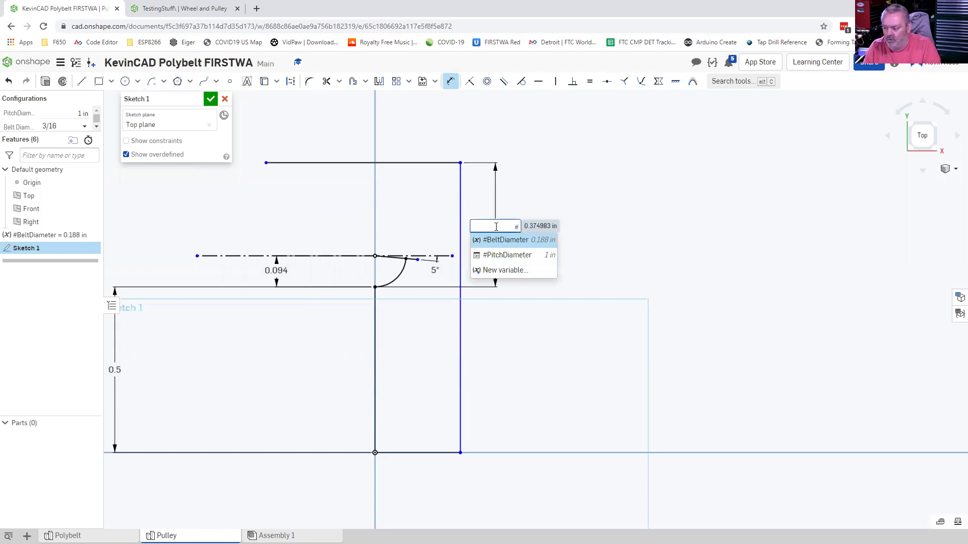
text(GrooveDepth)
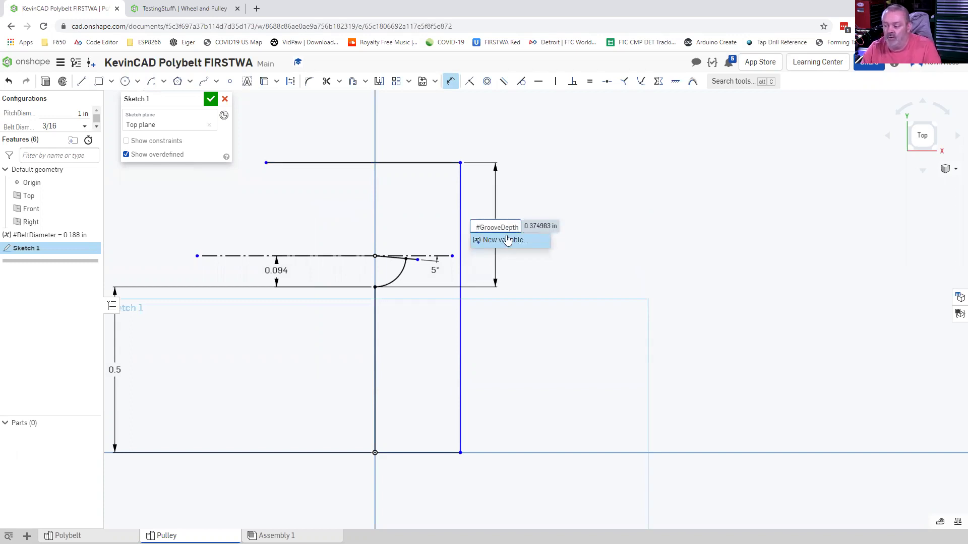
click(507, 240)
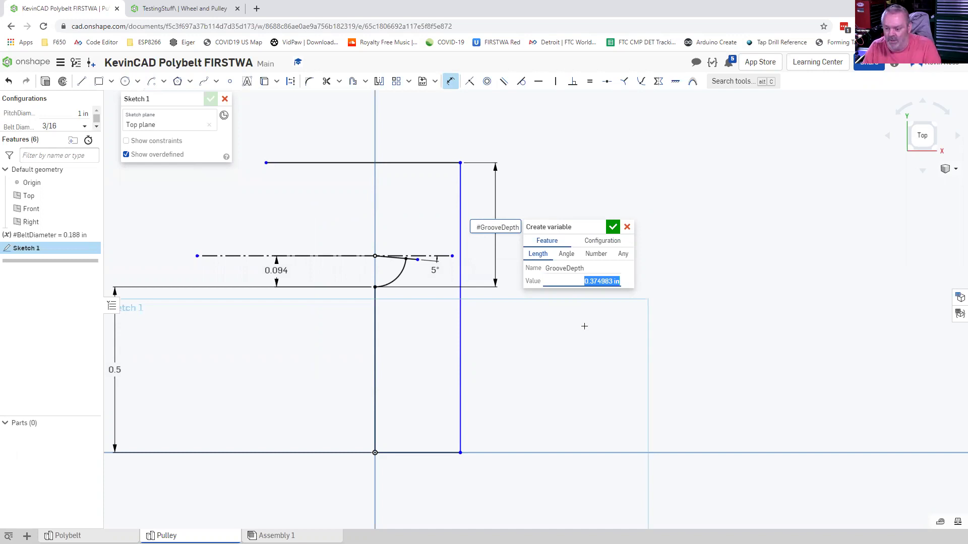
- Define the GrooveDepth variable as #BeltDiameter*1.15 and apply it to the groove height dimension
text(#)
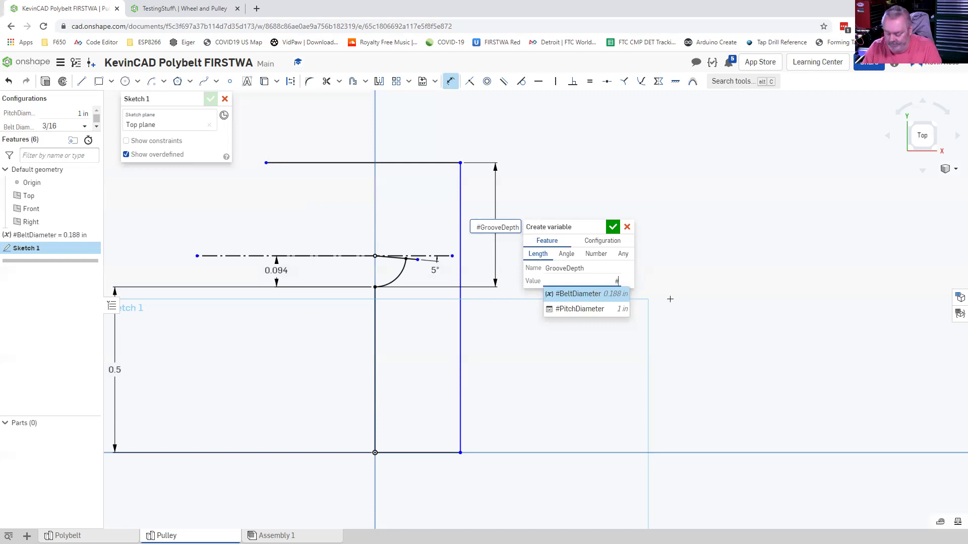
key(Return)
text(*1.1)
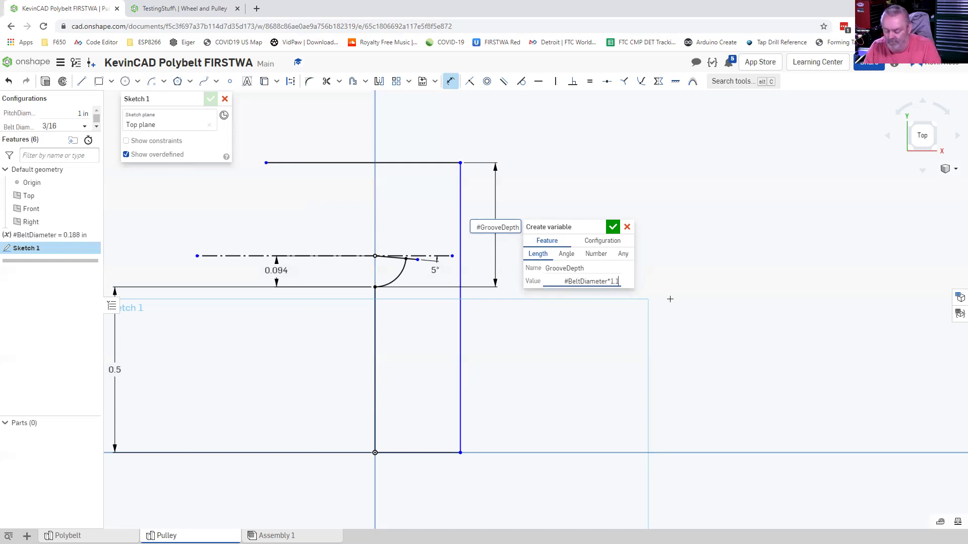
text(5)
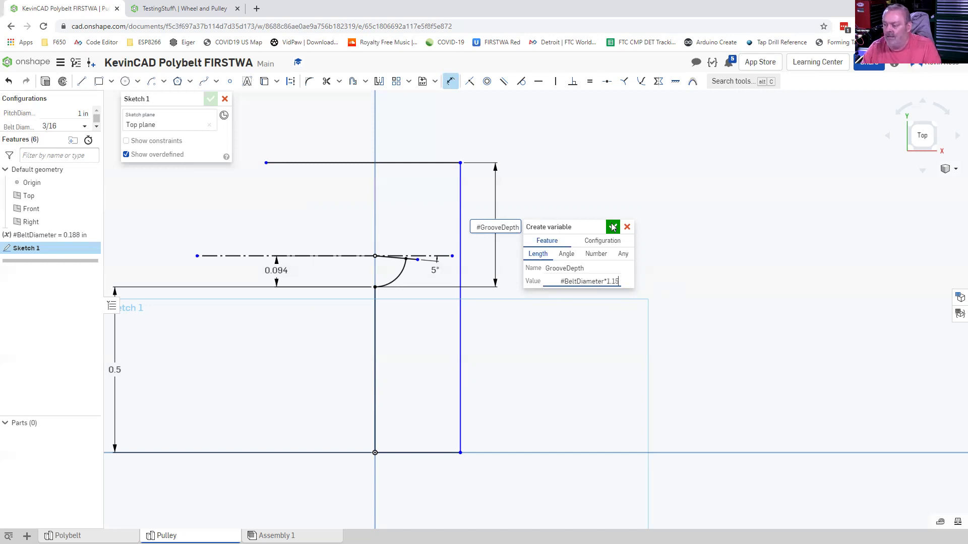
key(Return)
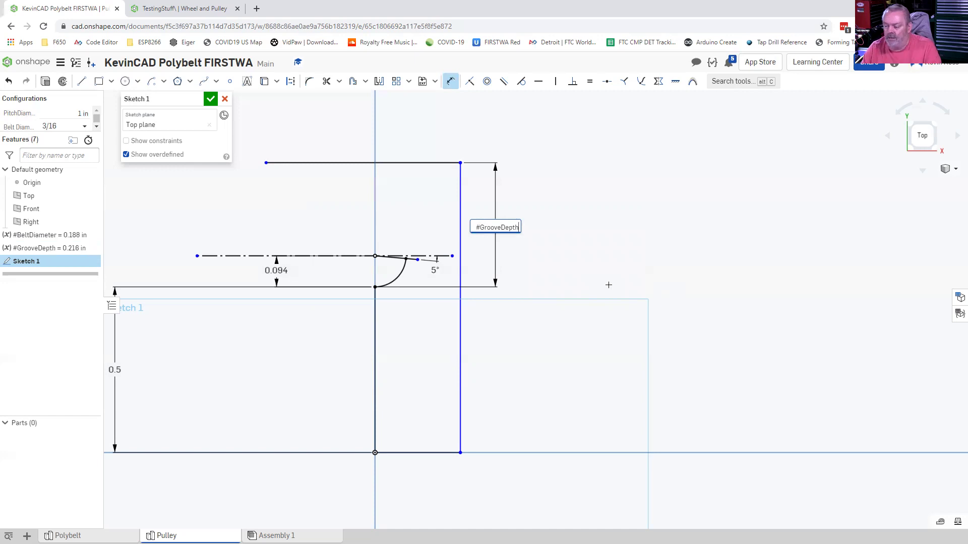
key(Return)
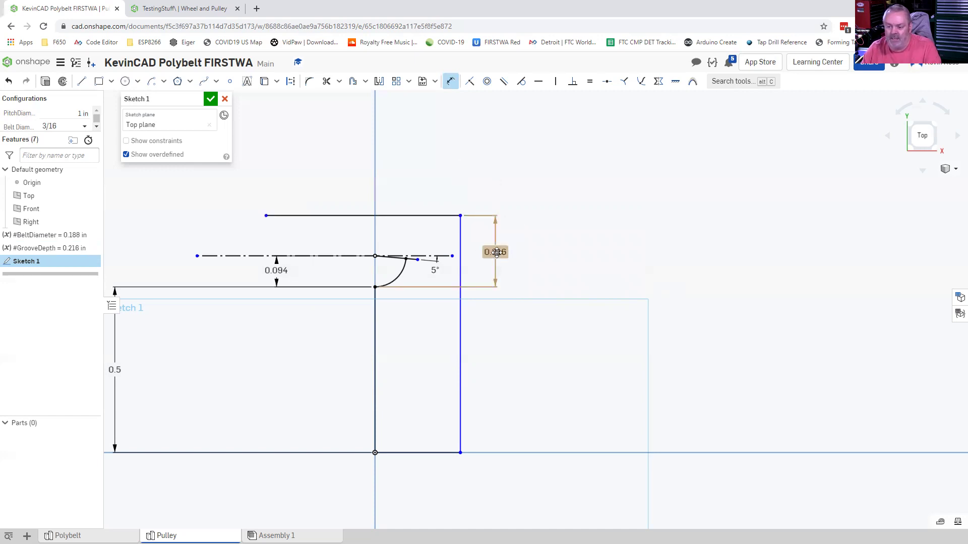
- Change the GrooveDepth variable's expression to #BeltDiameter*1.1
double_click(76, 247)
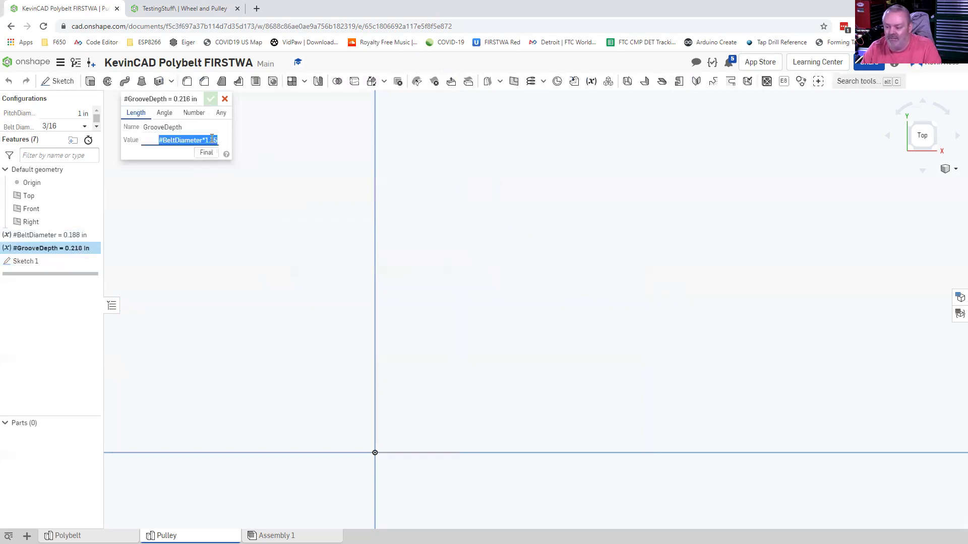
key(Right)
key(Left)
key(Left)
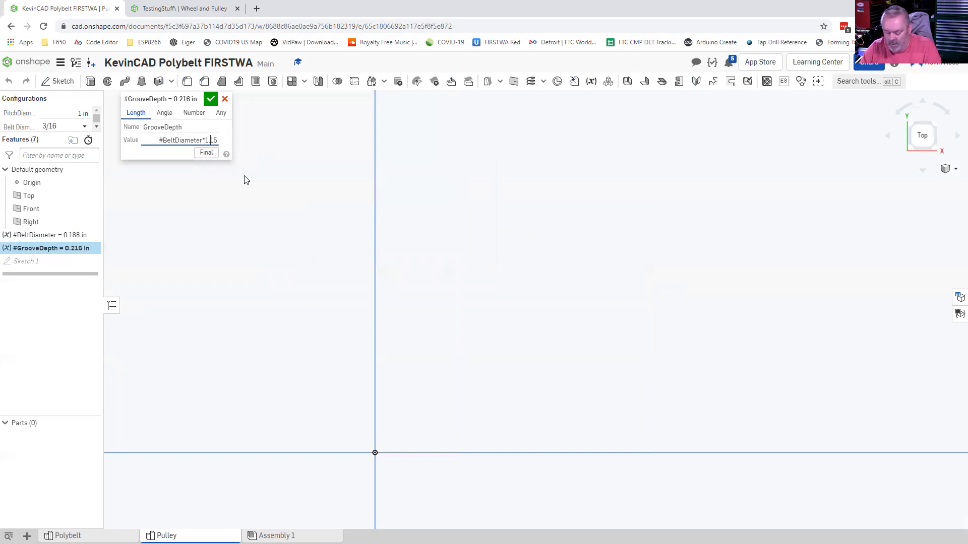
key(Delete)
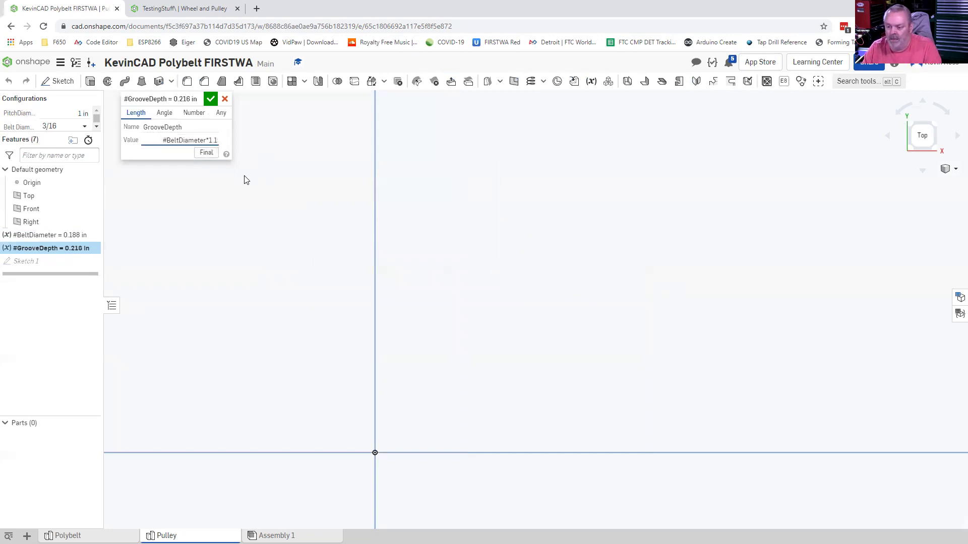
key(Return)
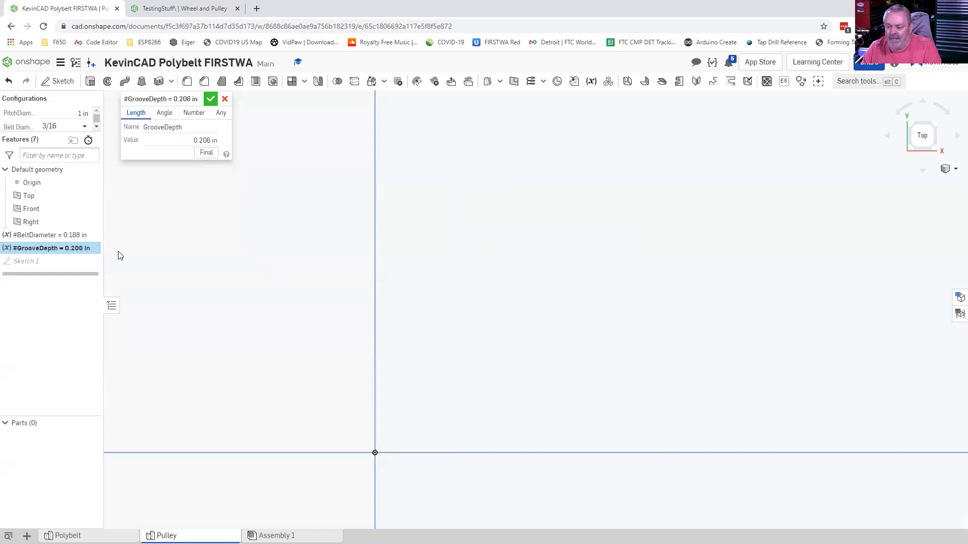
- Reopen Sketch 1 and compare its groove height dimension with the groove depths in the McMaster-Carr round-belt pulley table
click(28, 262)
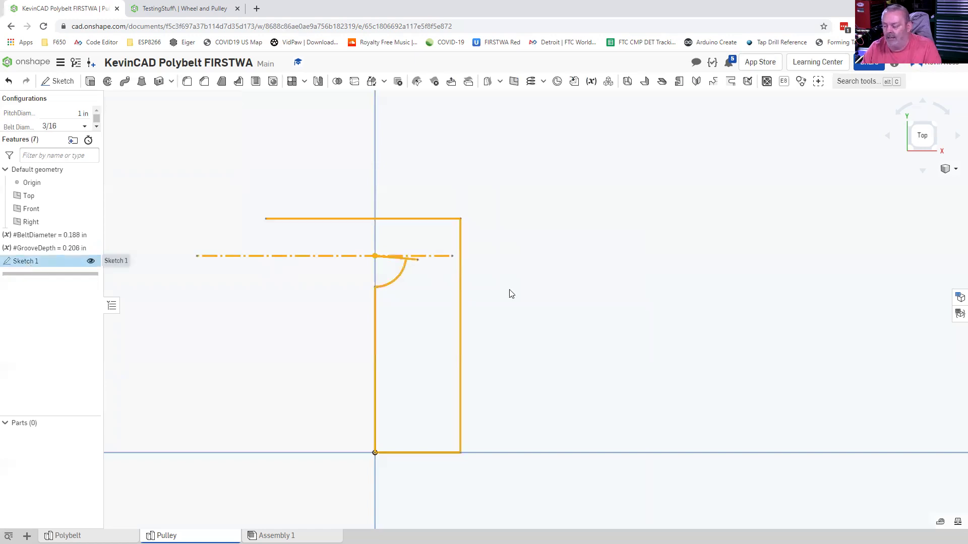
double_click(380, 277)
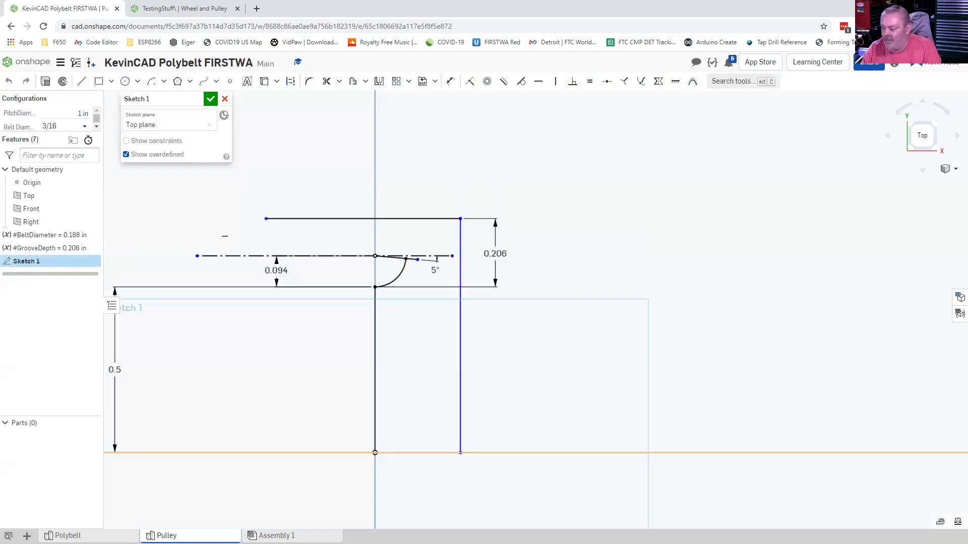
key(alt+Tab)
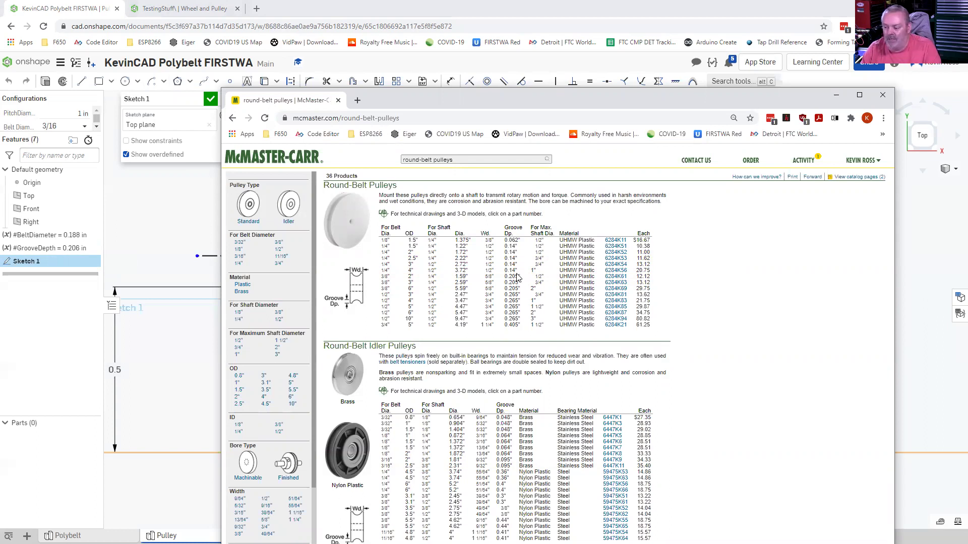
key(alt+Tab)
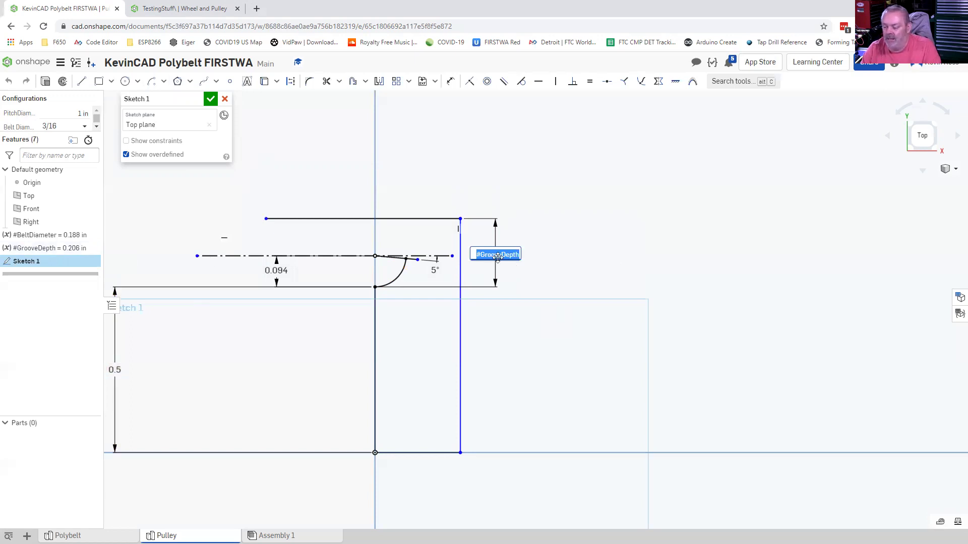
key(Return)
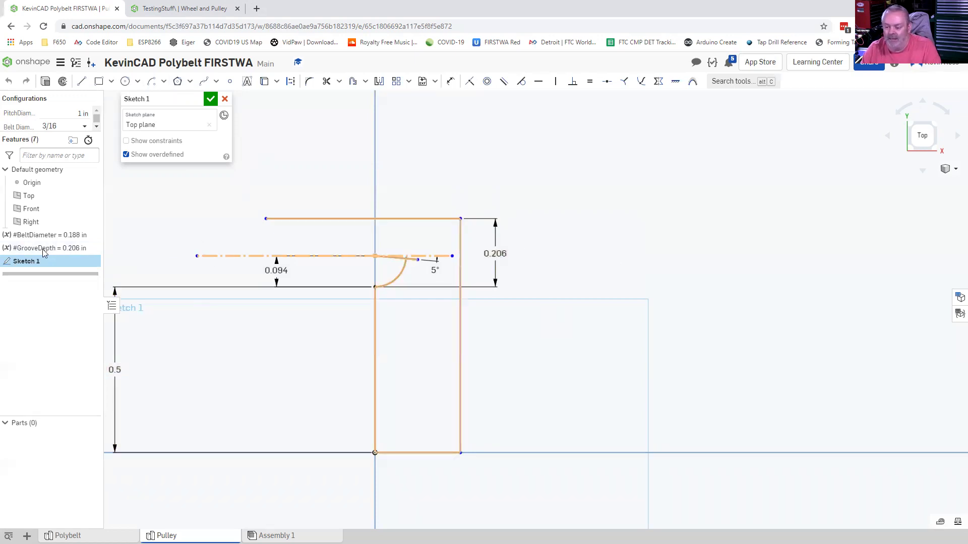
- Change the GrooveDepth variable's expression to #BeltDiameter/2*1.1
double_click(42, 249)
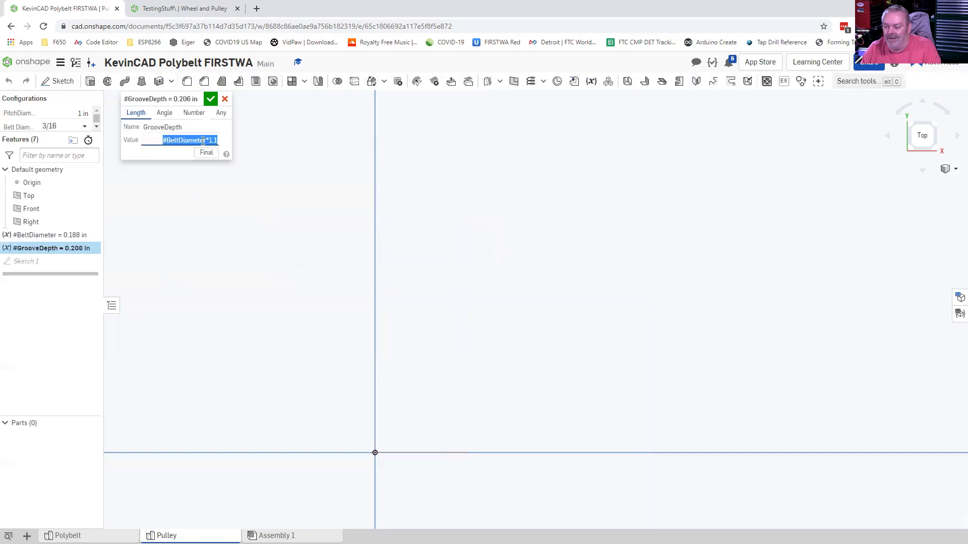
click(206, 140)
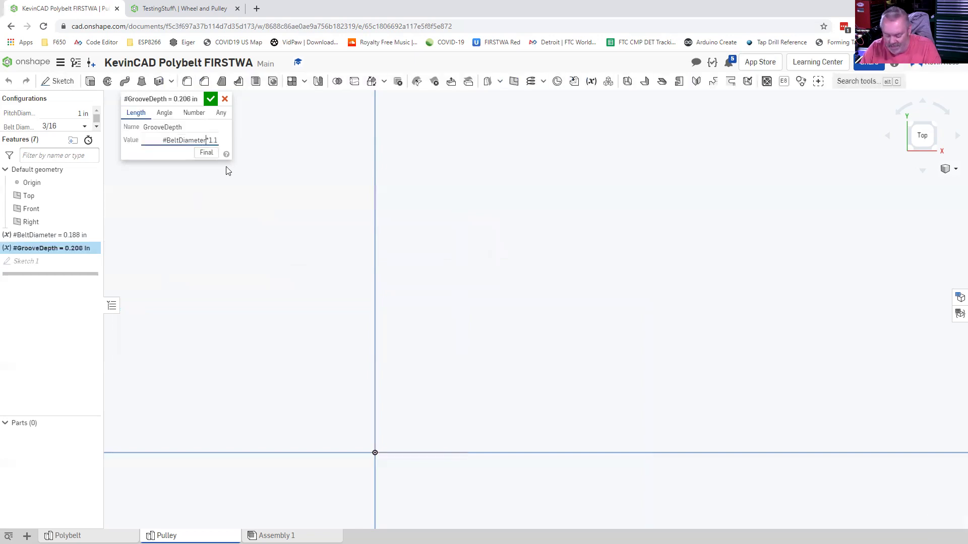
text(/2)
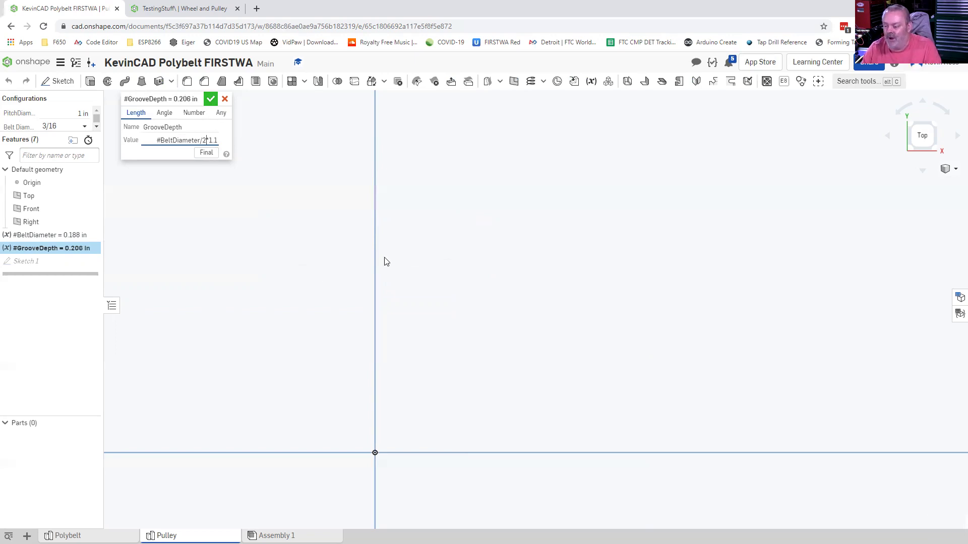
key(Return)
- Reopen Sketch 1 and draw a short line about 0.02 in long between the upper horizontal line and the groove arc's outer end
scroll(384, 255, up, 5)
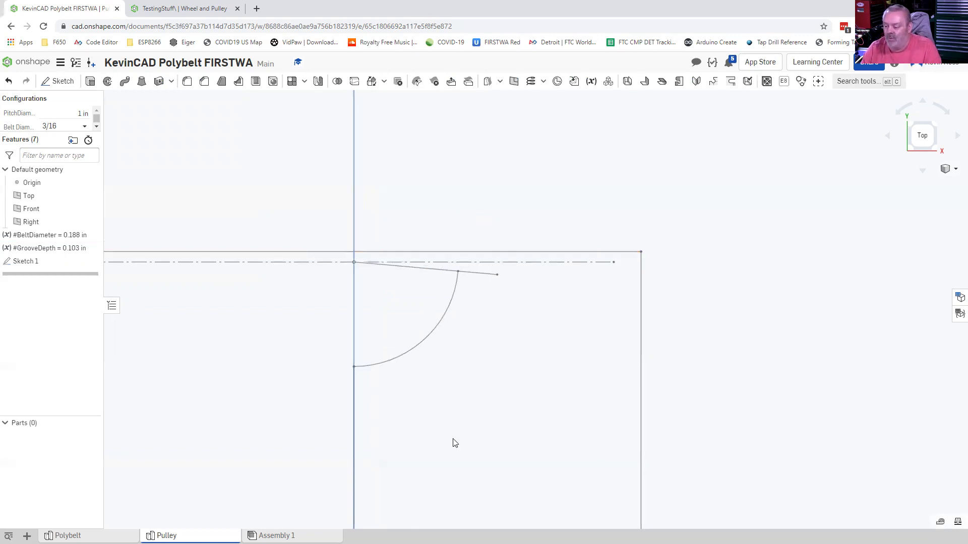
scroll(454, 443, down, 5)
scroll(410, 449, down, 2)
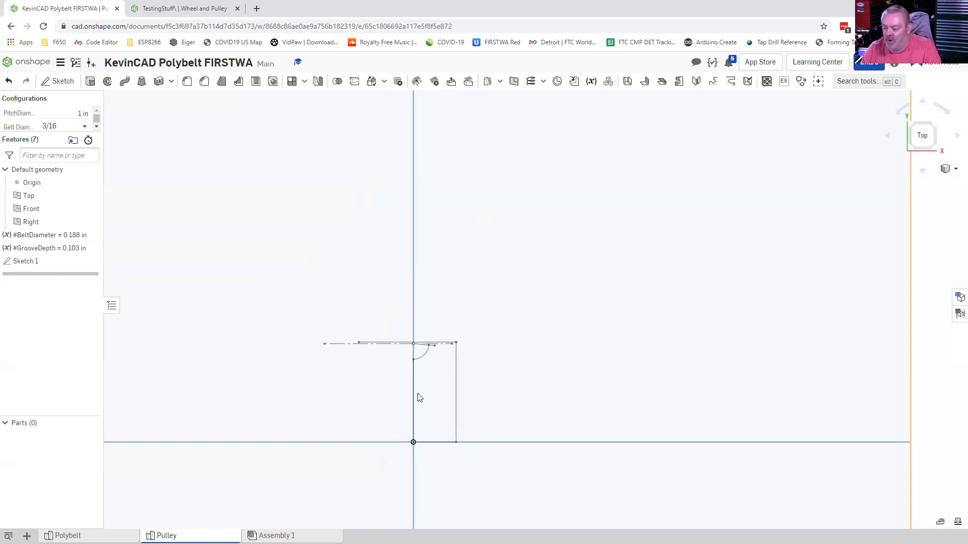
scroll(417, 398, up, 3)
click(392, 353)
click(510, 169)
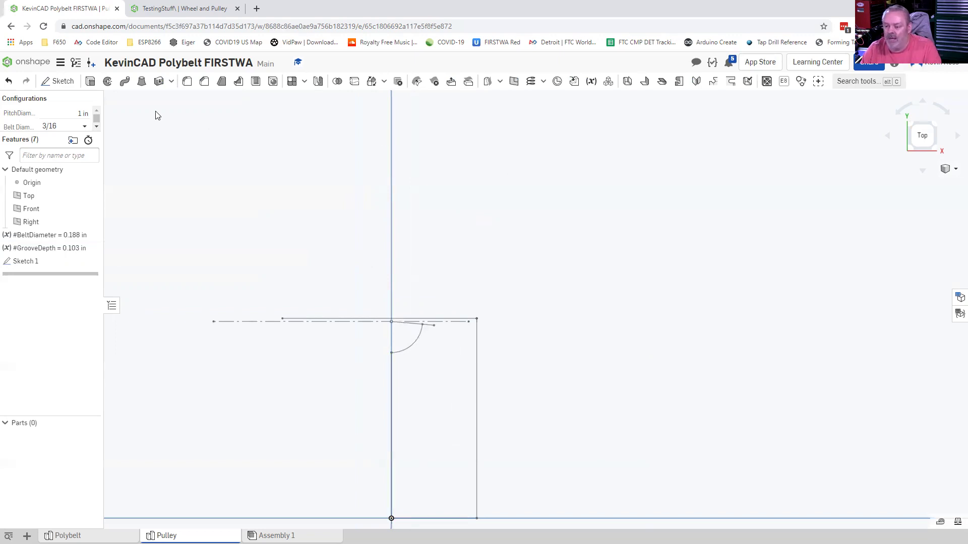
double_click(442, 328)
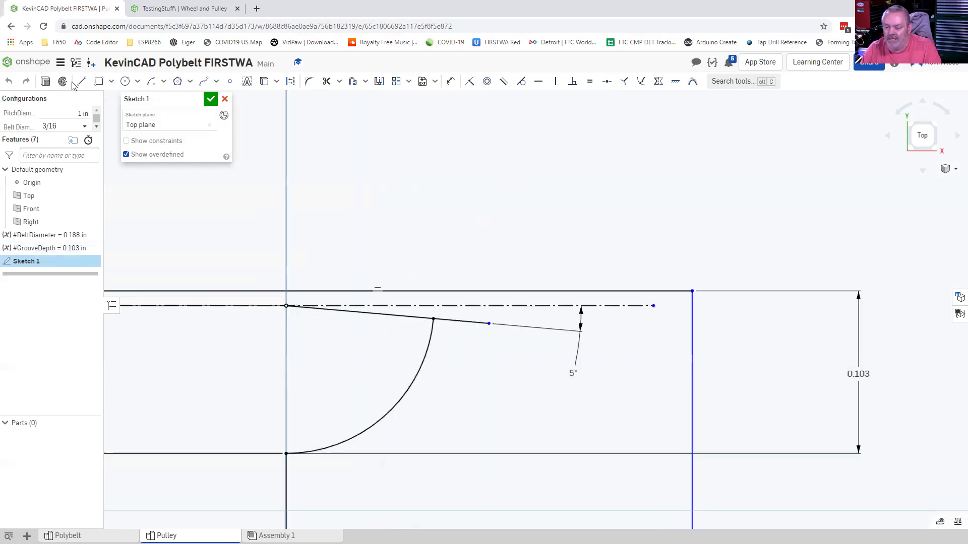
key(l)
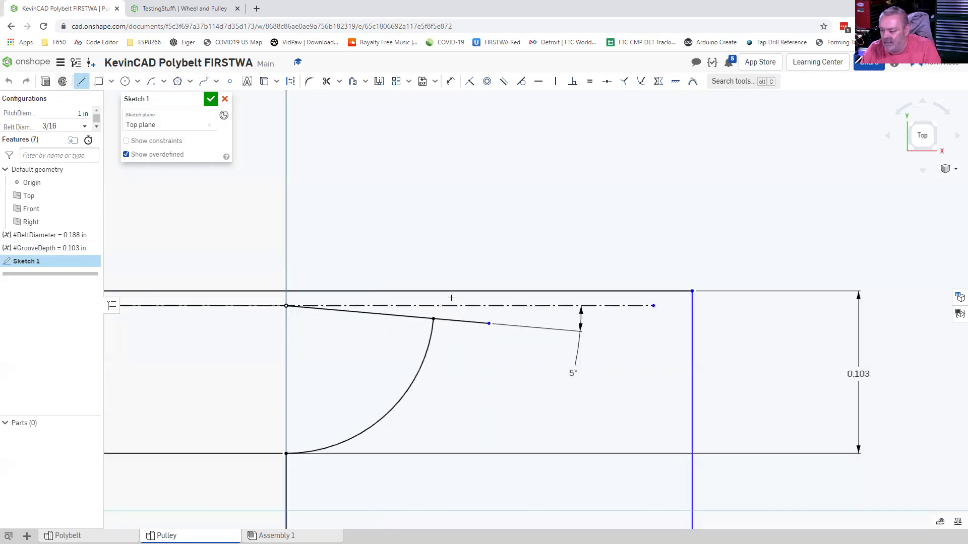
click(447, 292)
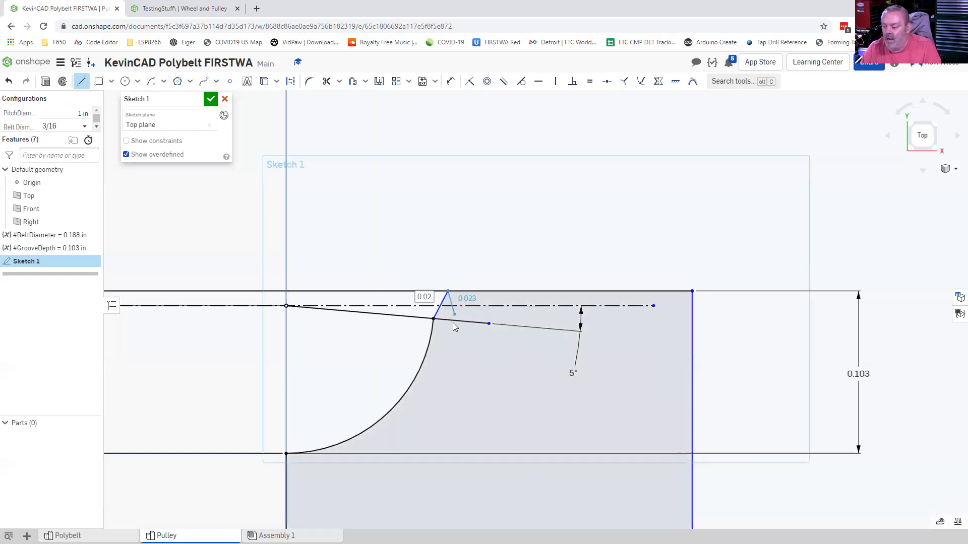
key(Escape)
- Make the short line at the groove's edge perpendicular to the 5° line and trim the upper horizontal line across the groove opening
click(438, 310)
click(571, 83)
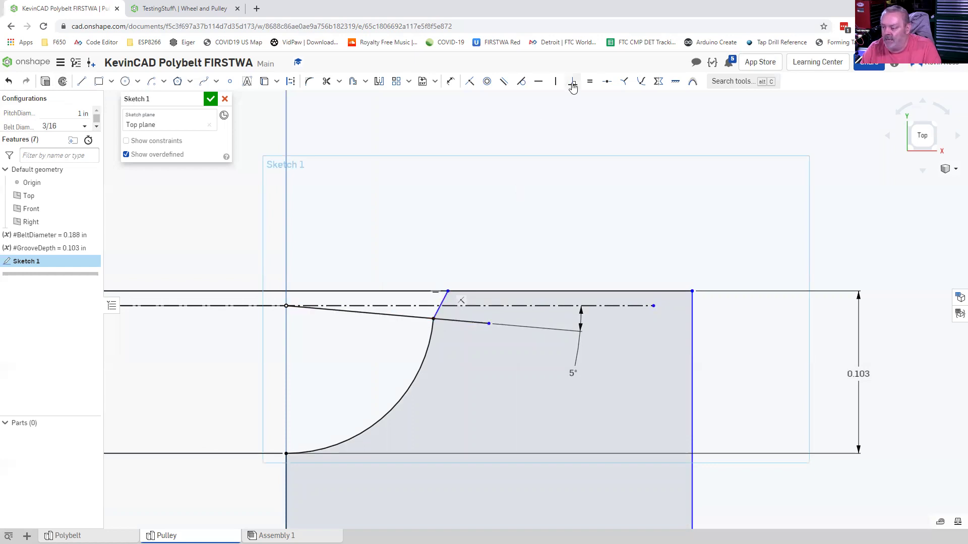
click(442, 319)
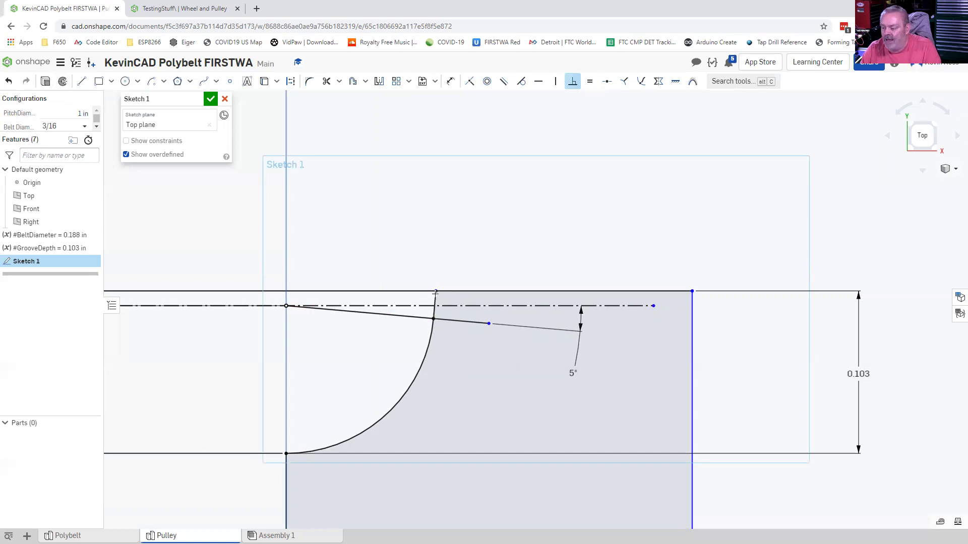
key(m)
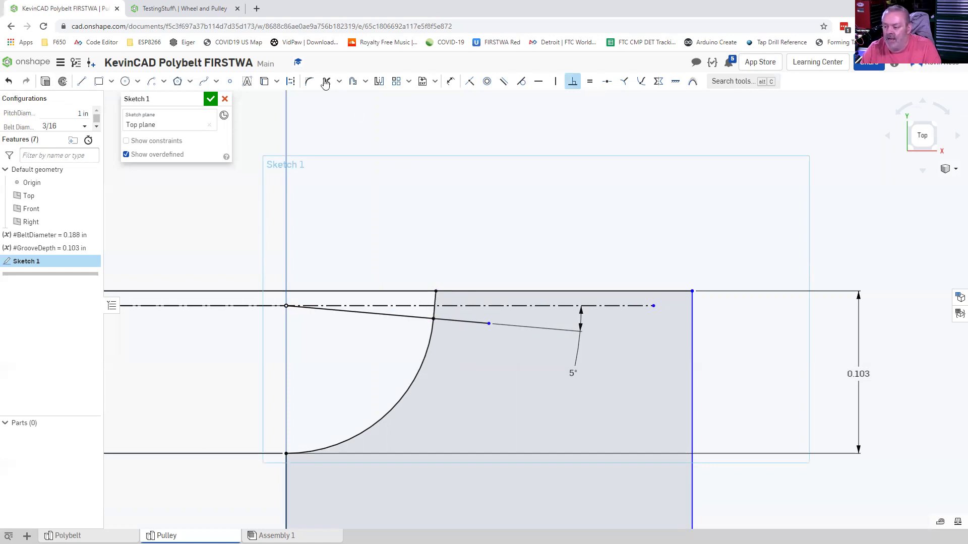
click(380, 289)
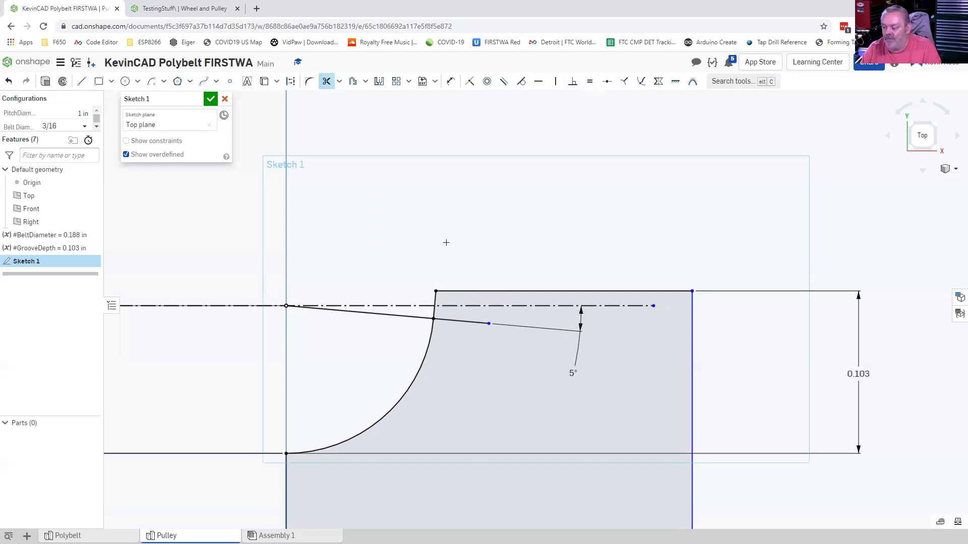
- Dimension the length of the profile's bottom edge and create a new variable named PulleyWidth for that dimension
scroll(509, 255, down, 5)
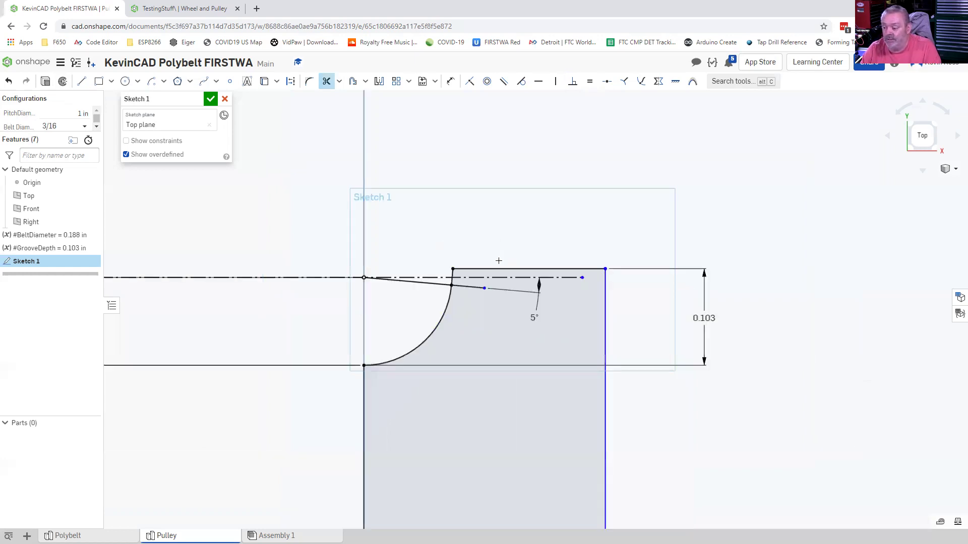
scroll(505, 258, down, 5)
scroll(500, 257, up, 3)
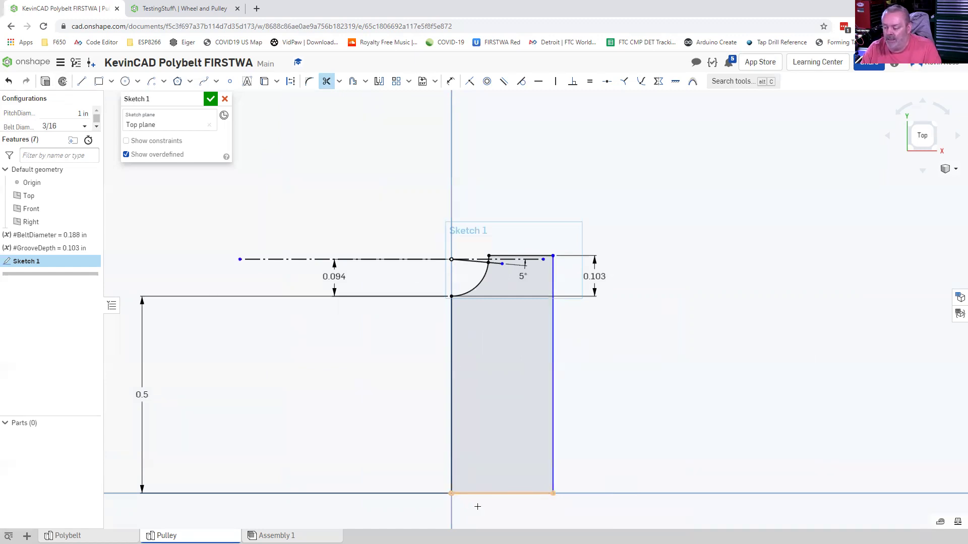
middle_drag(479, 512, 479, 447)
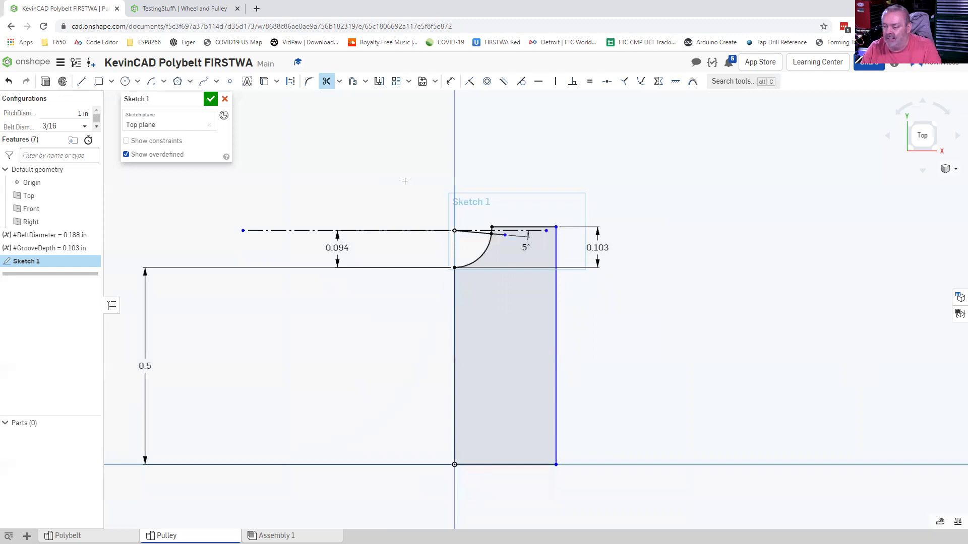
click(452, 83)
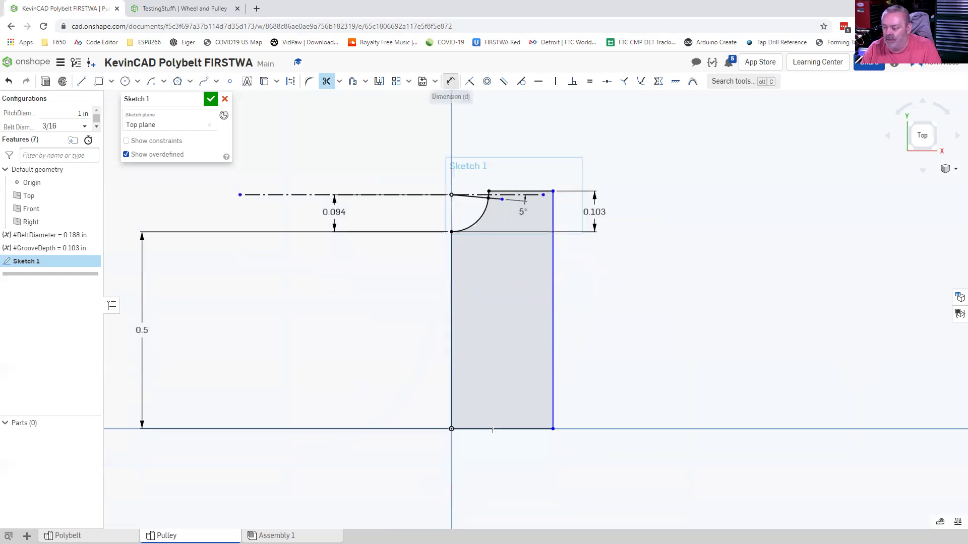
click(493, 467)
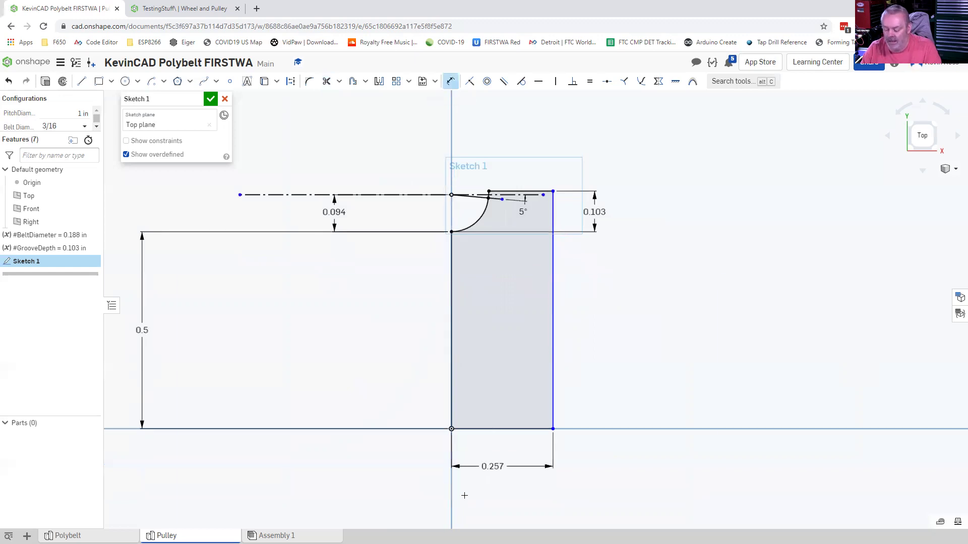
text(#)
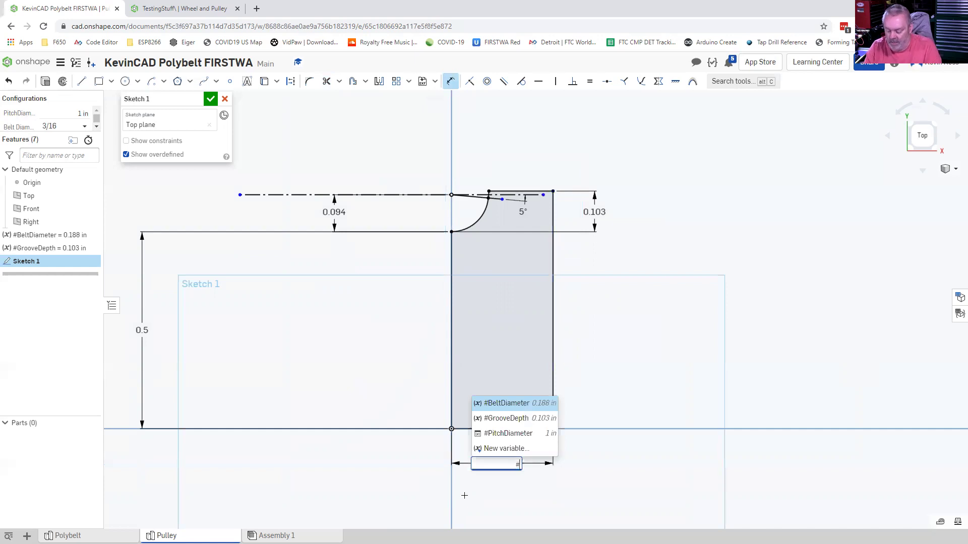
text(PulleyWidth)
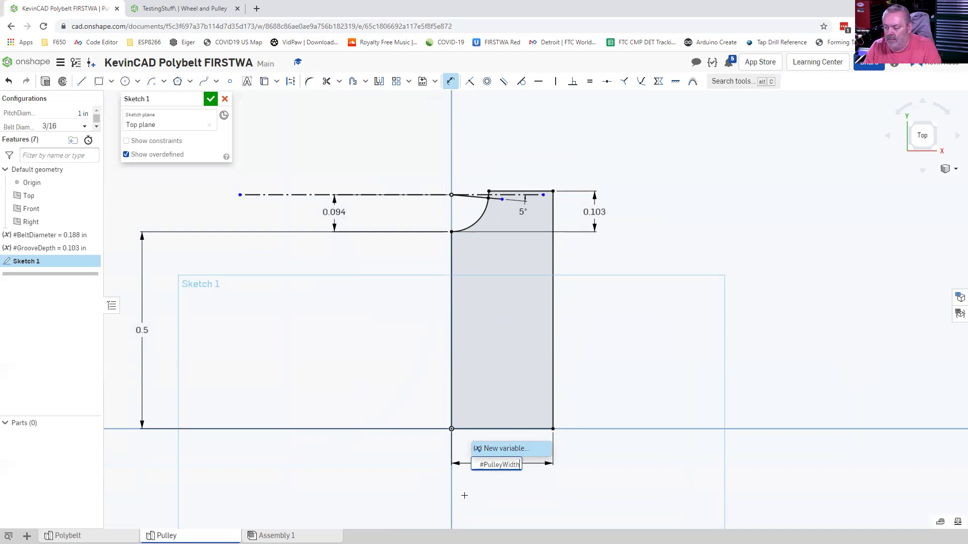
click(518, 448)
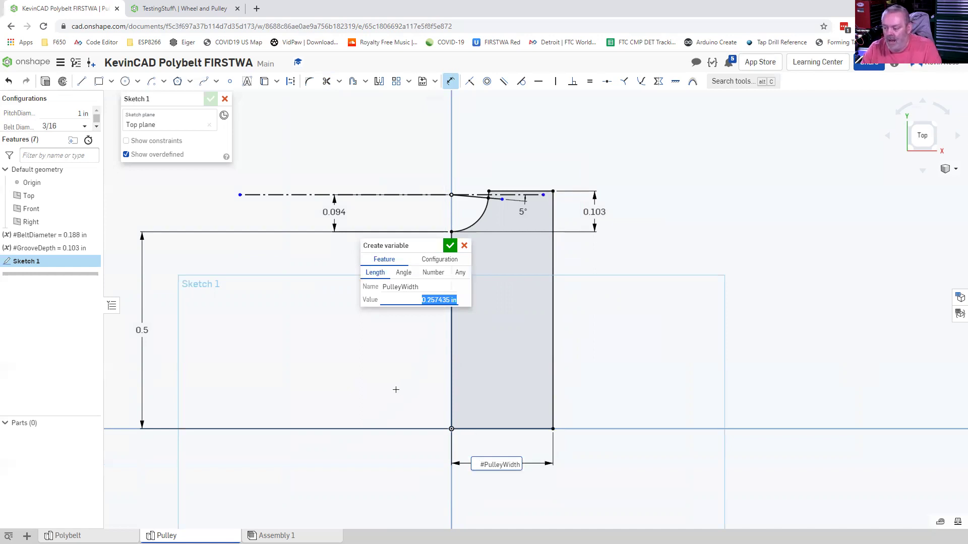
- Define the PulleyWidth variable as #BeltDiameter/2*1.5 and apply it to the bottom edge dimension
text(#)
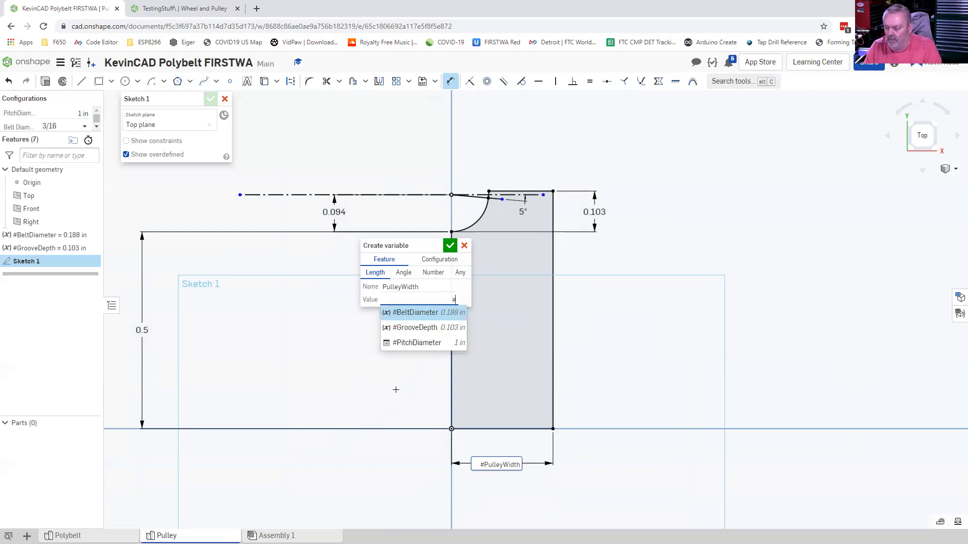
text(Bel)
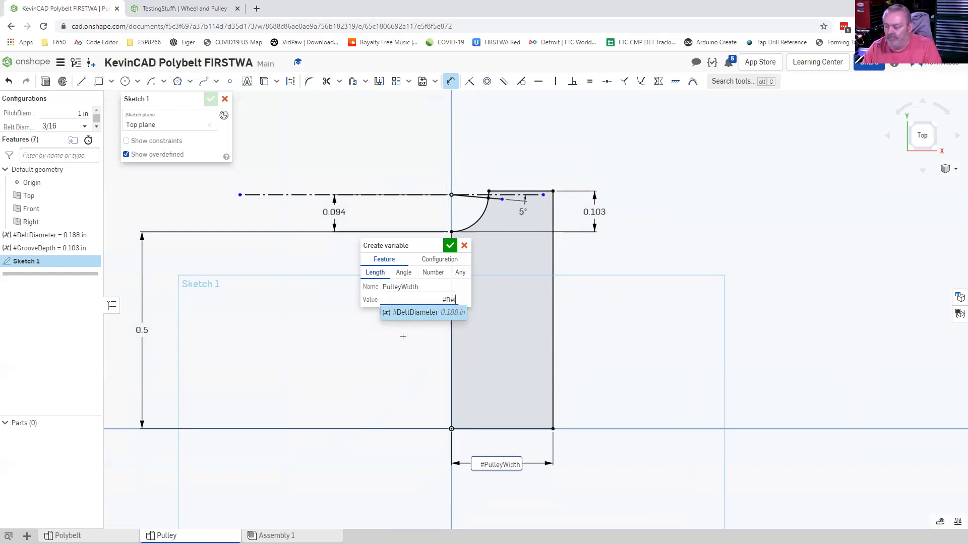
key(Return)
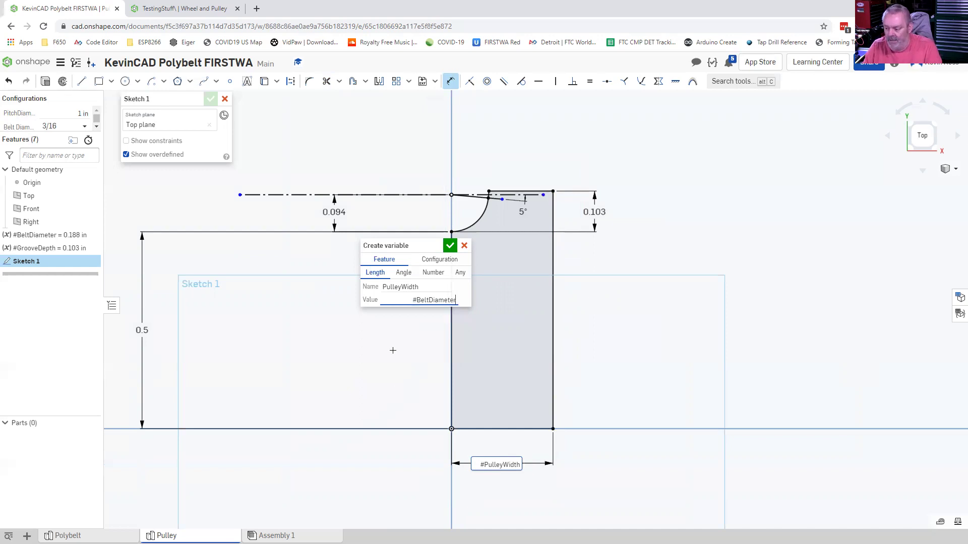
text(/2)
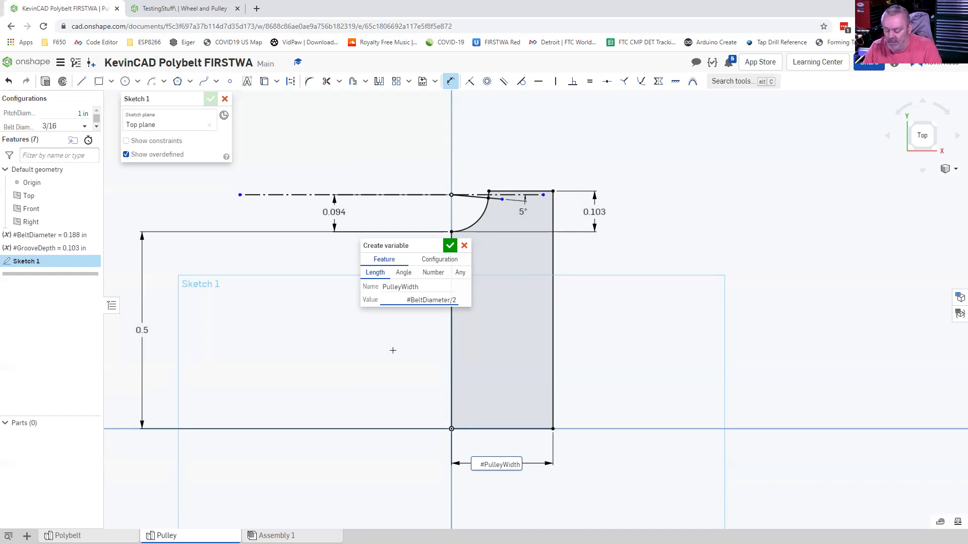
text(*1.5)
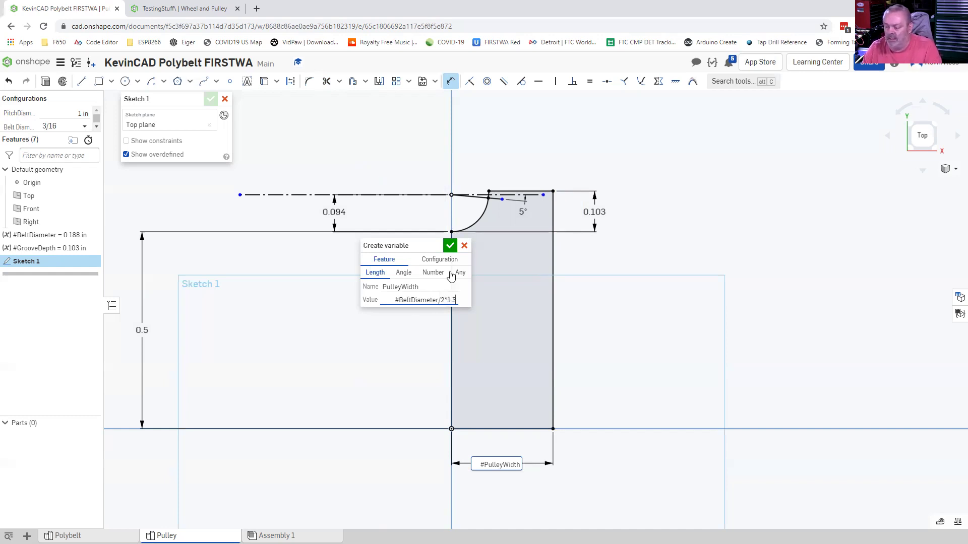
click(449, 247)
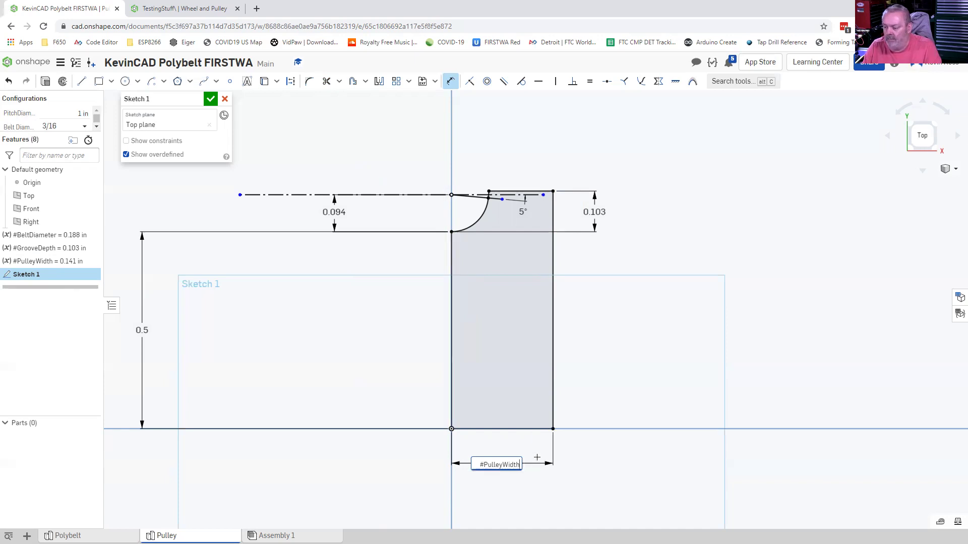
key(Return)
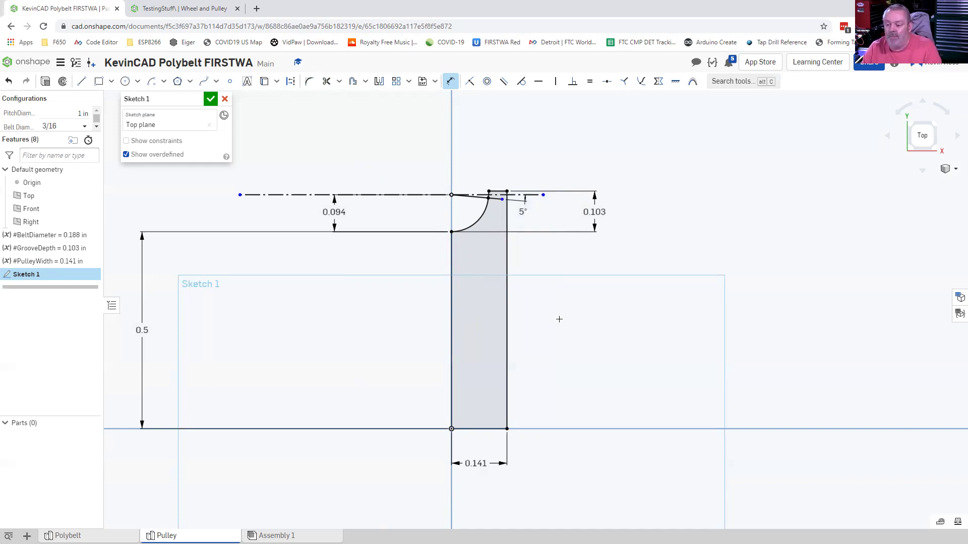
- Mirror the half profile about its vertical centre edge to complete the pulley cross-section, and finish Sketch 1
scroll(422, 388, up, 1)
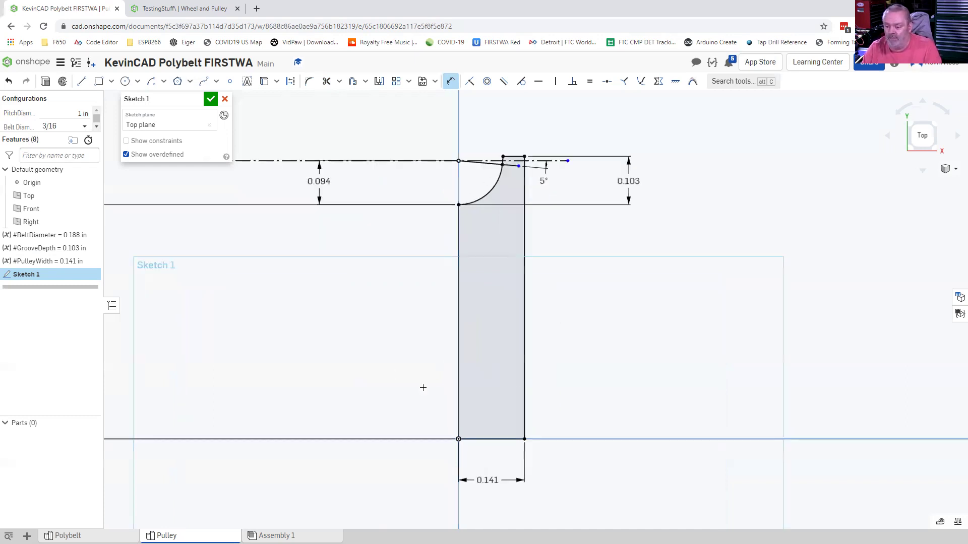
scroll(423, 388, down, 2)
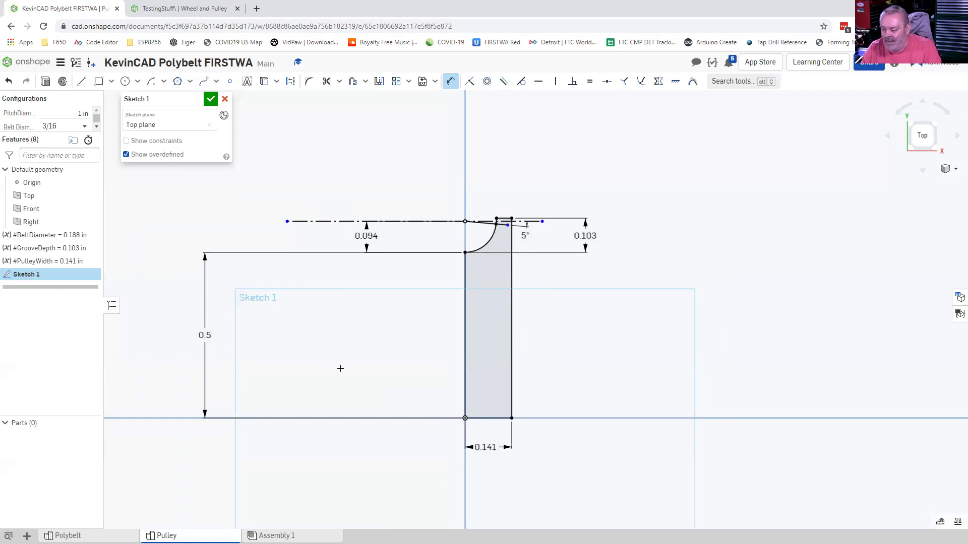
scroll(497, 216, up, 5)
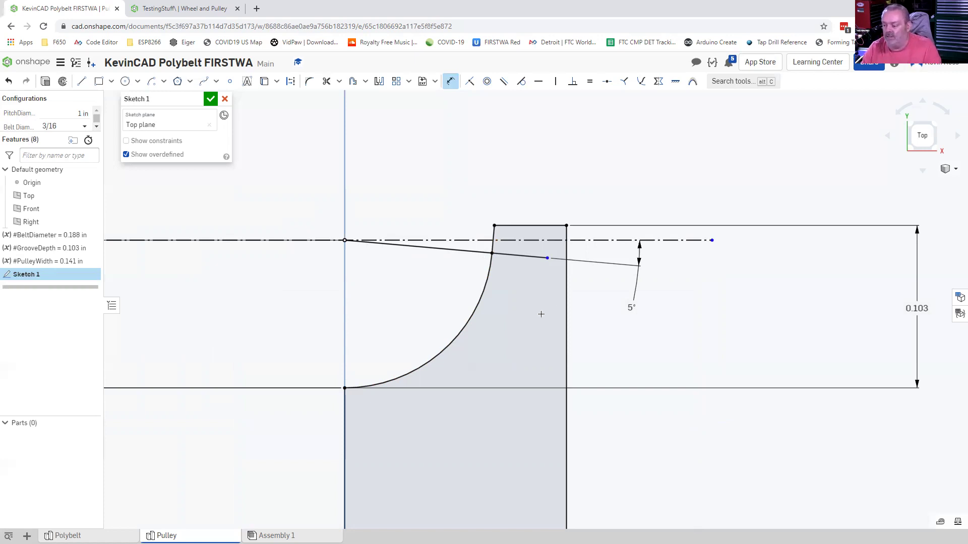
scroll(559, 305, down, 5)
scroll(526, 480, down, 5)
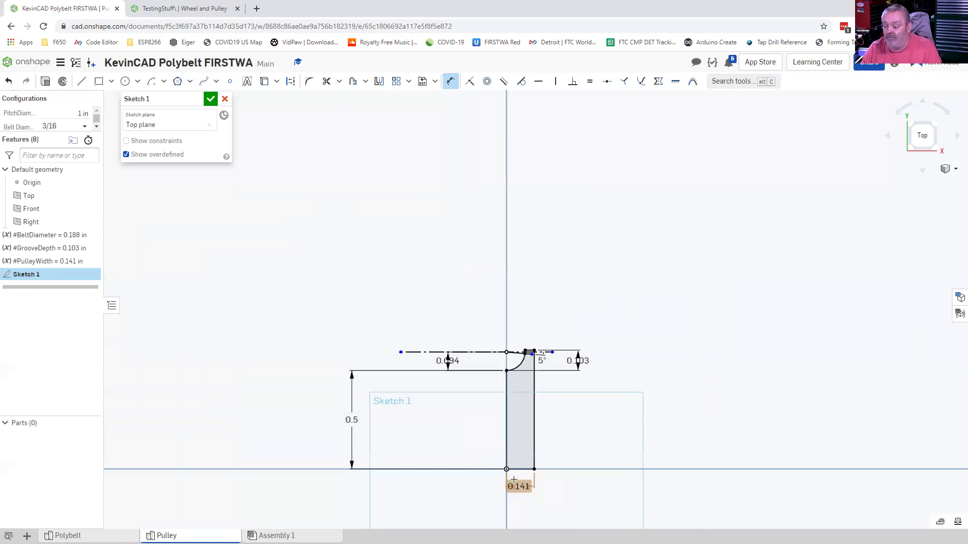
scroll(519, 487, up, 3)
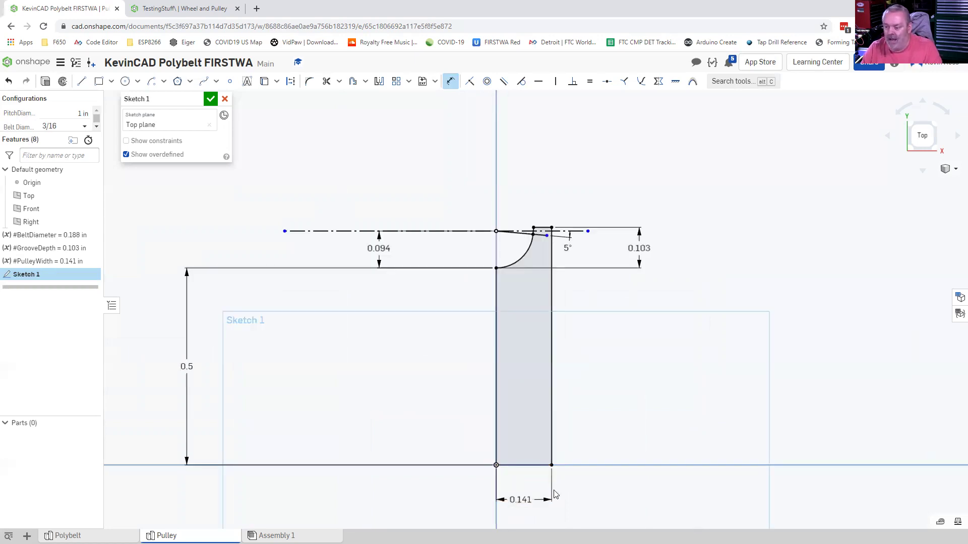
click(379, 82)
click(505, 231)
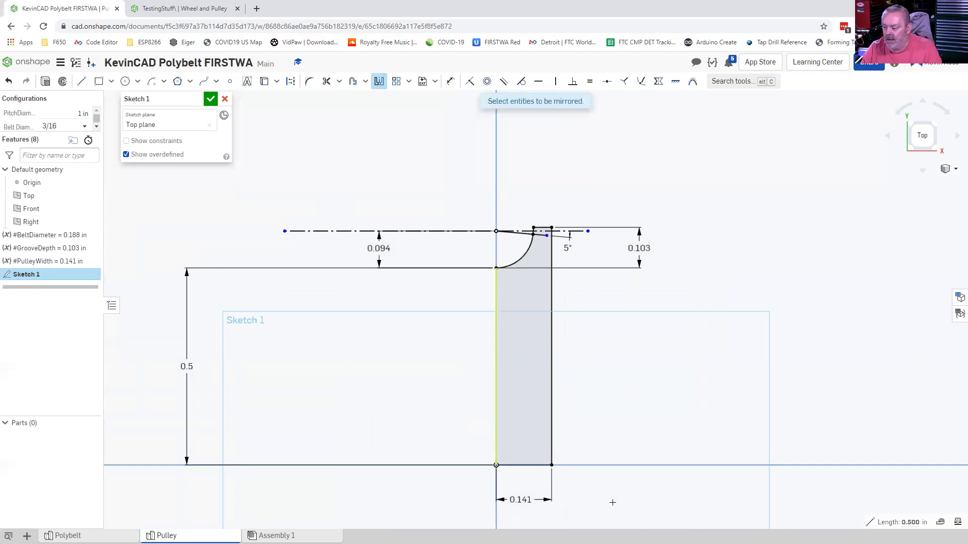
drag(613, 502, 467, 185)
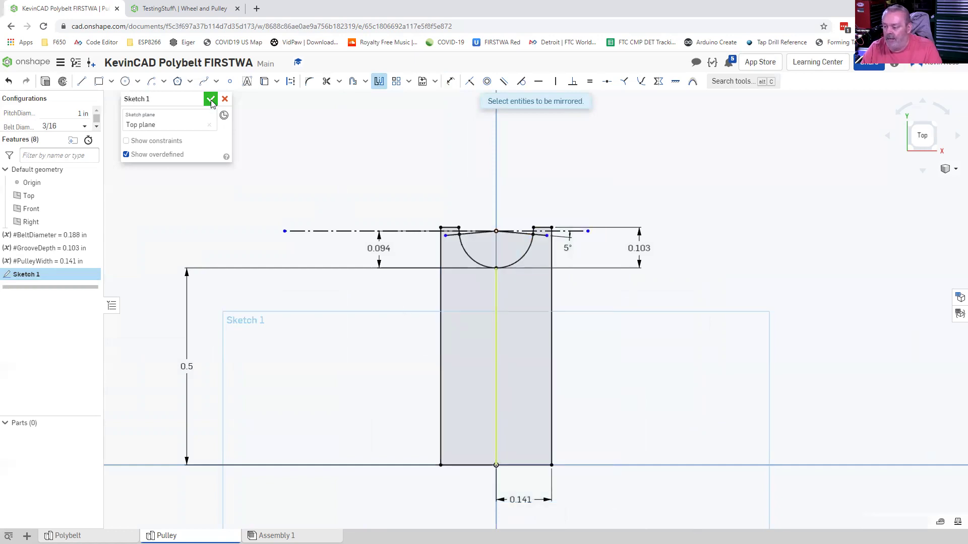
click(211, 100)
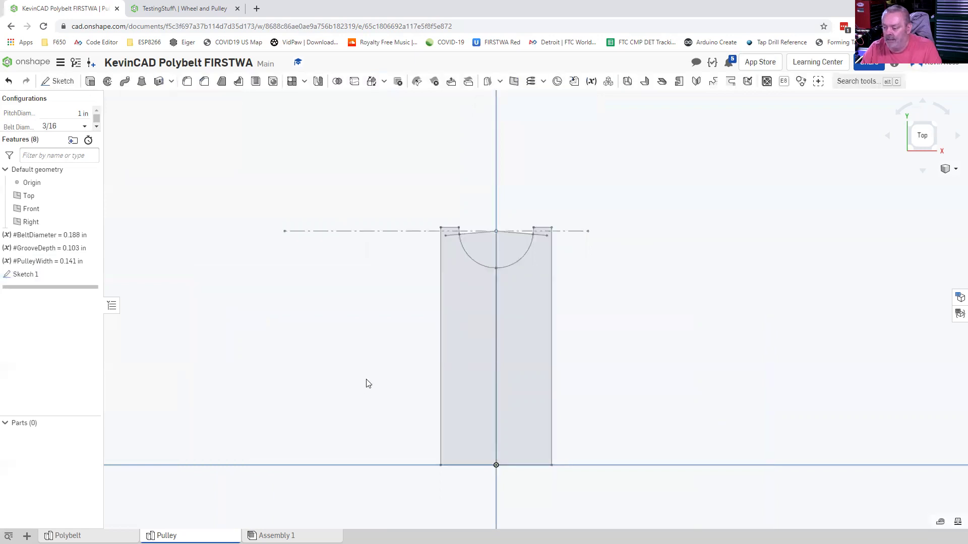
- Revolve both halves of the Sketch 1 profile a full turn about the bottom edge as a new solid
right_drag(365, 382, 411, 380)
right_drag(631, 373, 621, 369)
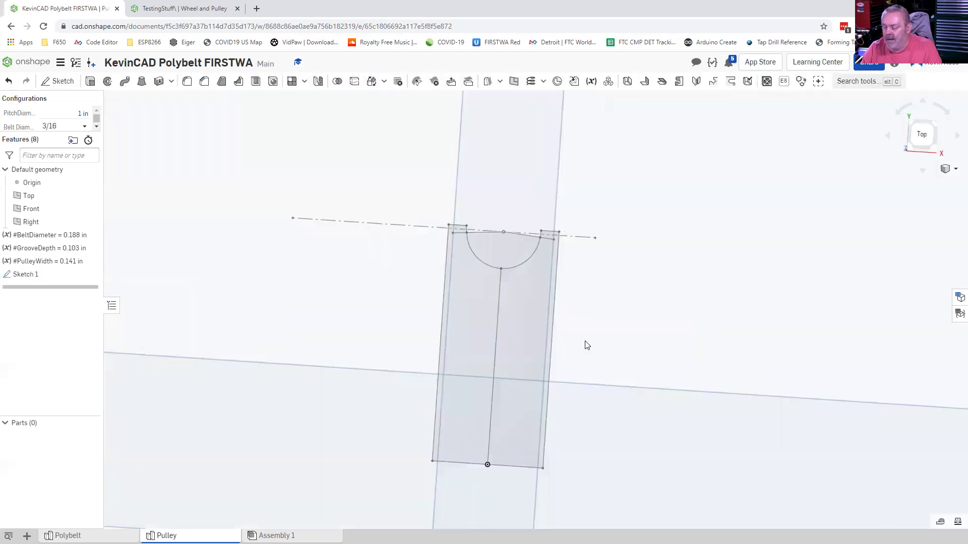
scroll(586, 346, up, 2)
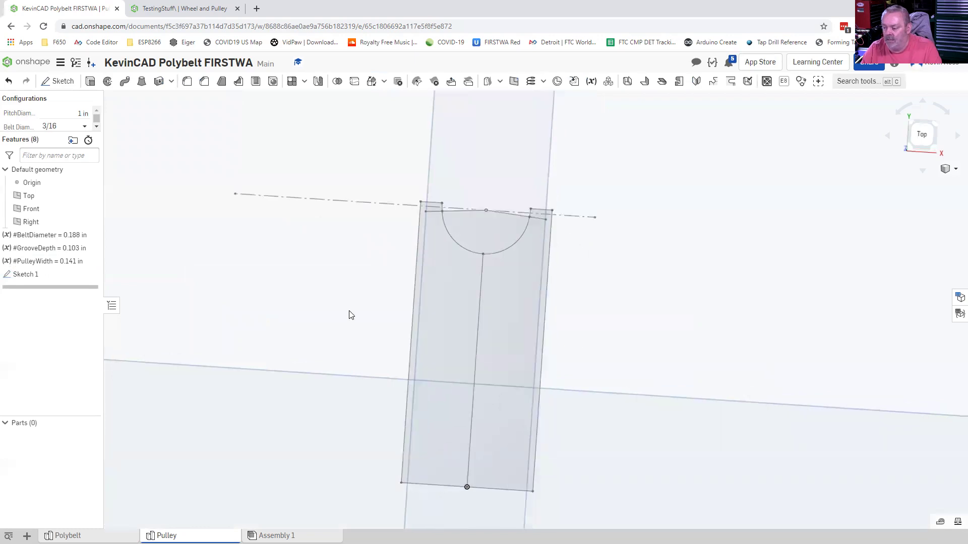
click(572, 261)
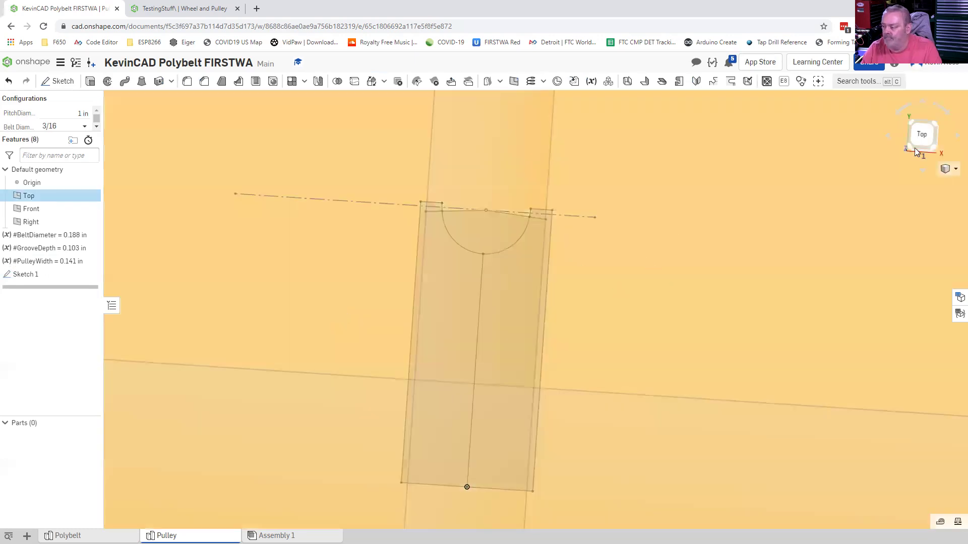
key(n)
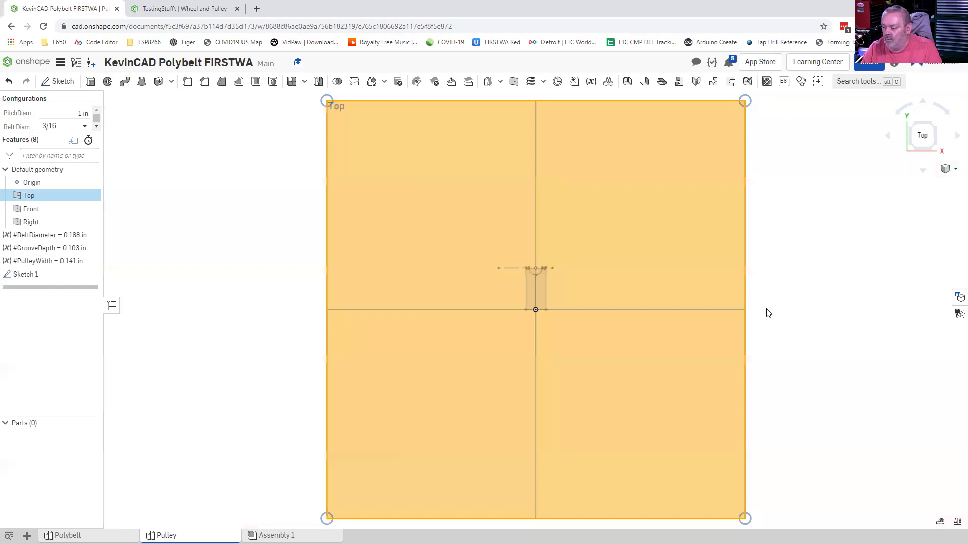
click(579, 281)
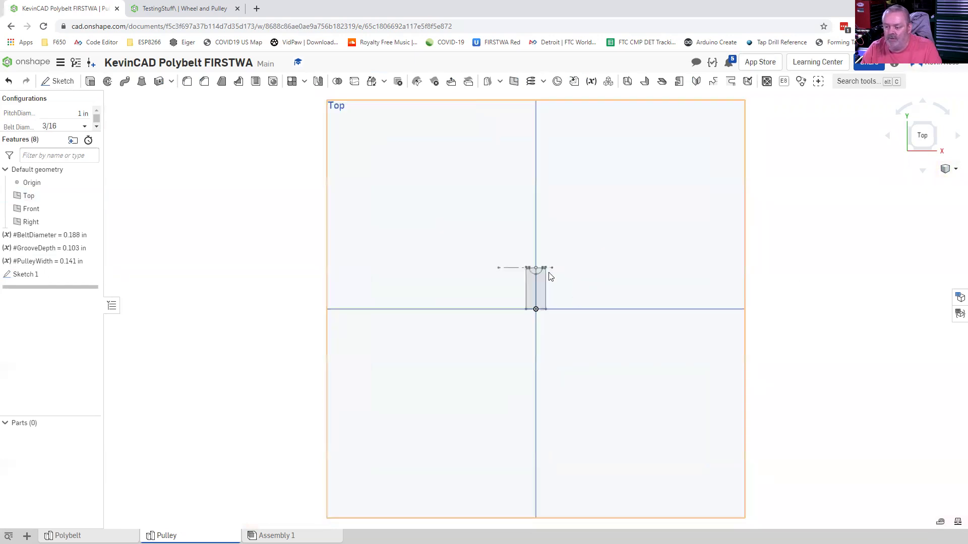
scroll(550, 276, up, 3)
click(113, 84)
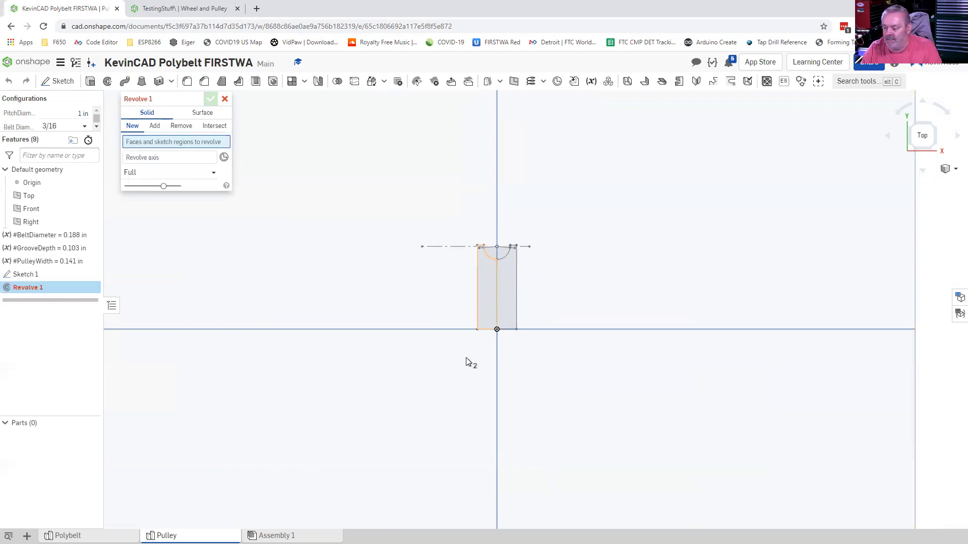
drag(466, 358, 535, 237)
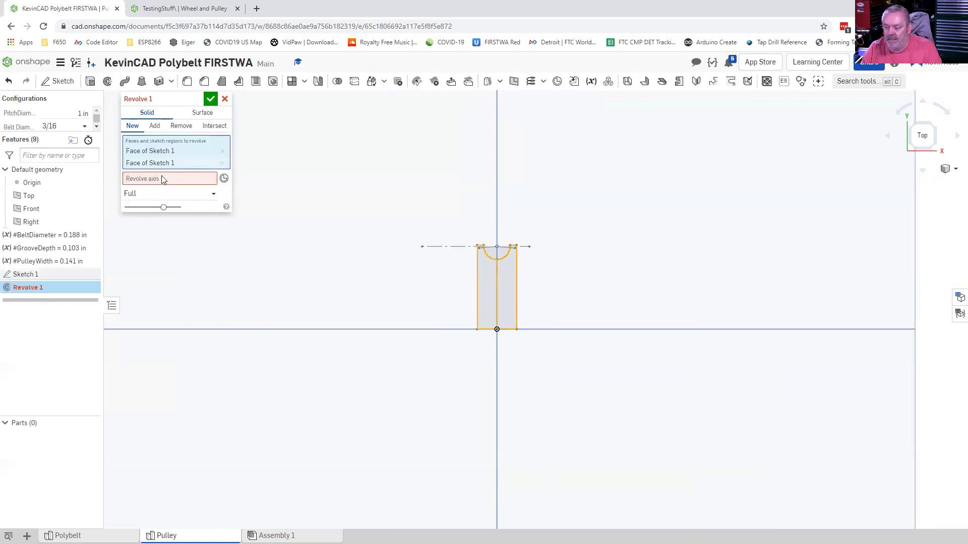
click(508, 330)
right_drag(299, 277, 262, 227)
click(211, 99)
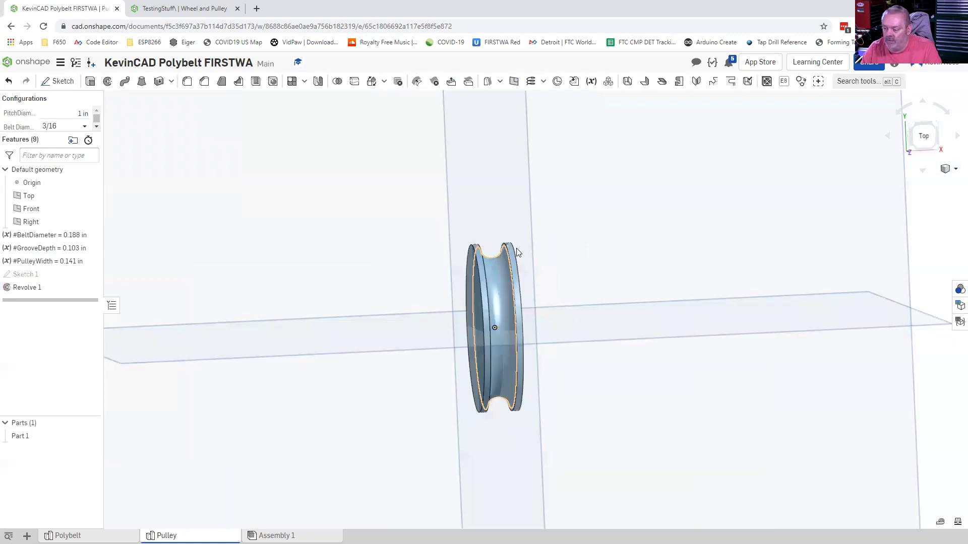
- Test the revolved pulley by switching its Belt Diameter configuration to 1/4 and then to 3/32
scroll(516, 248, up, 5)
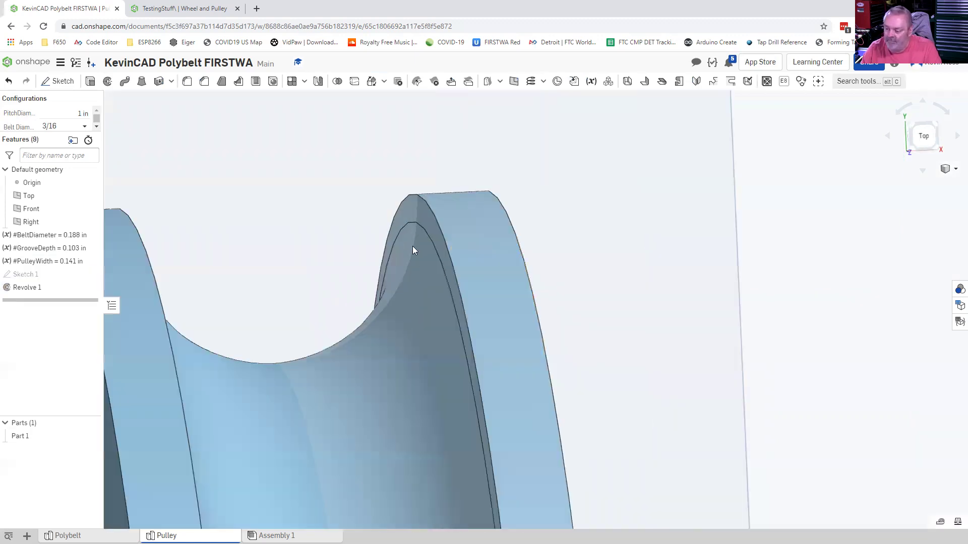
click(416, 212)
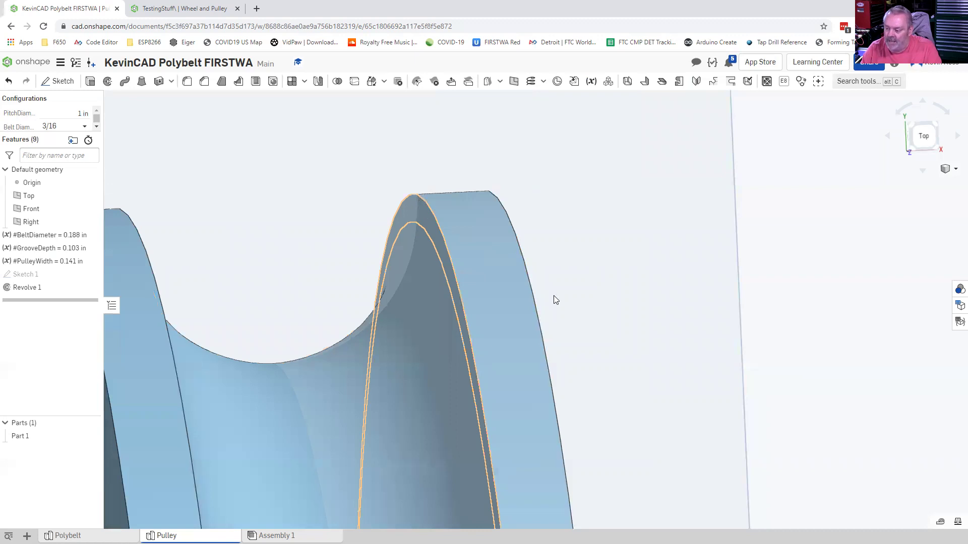
scroll(622, 310, down, 5)
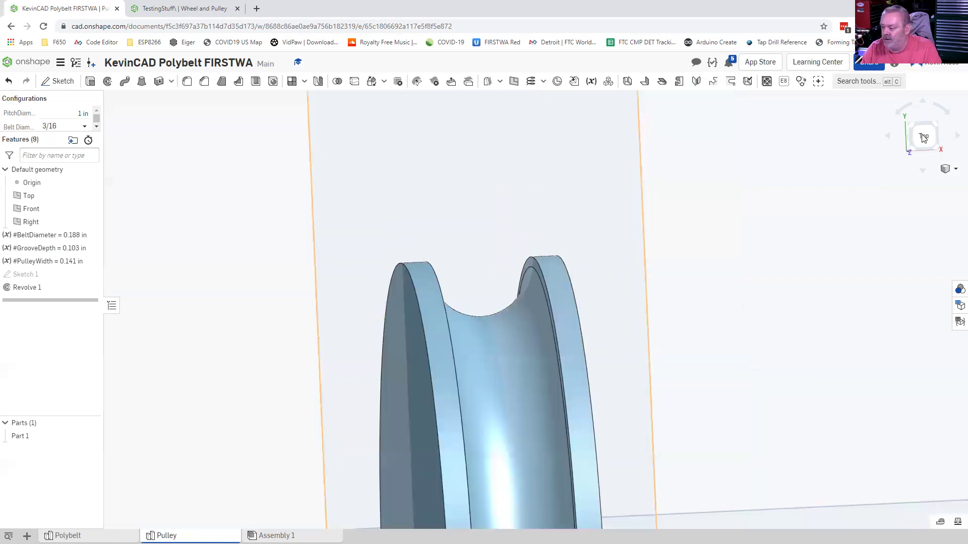
key(f)
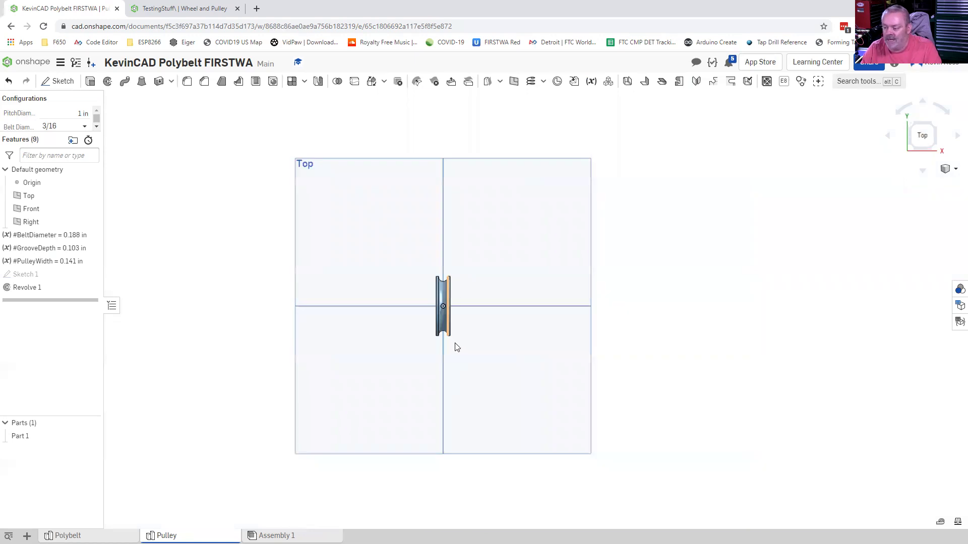
scroll(454, 343, up, 5)
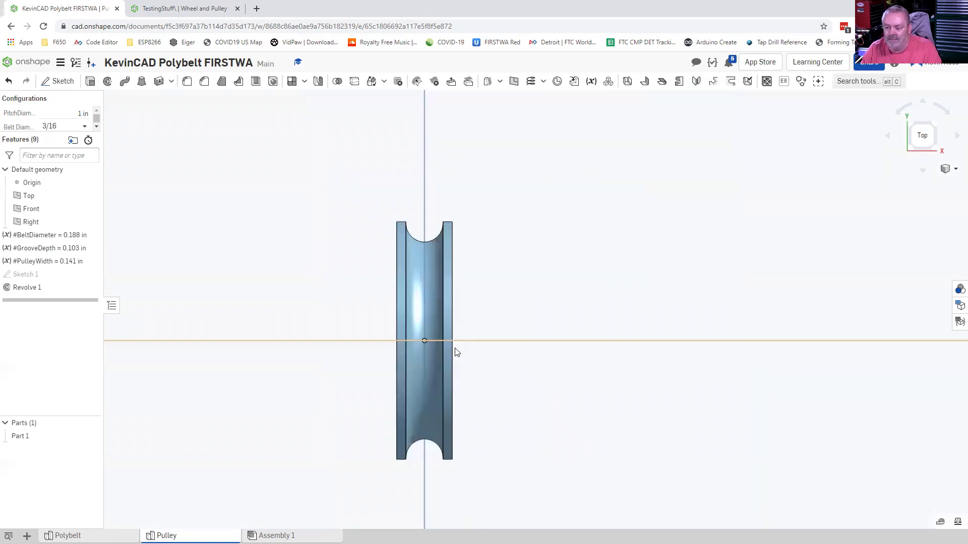
click(85, 127)
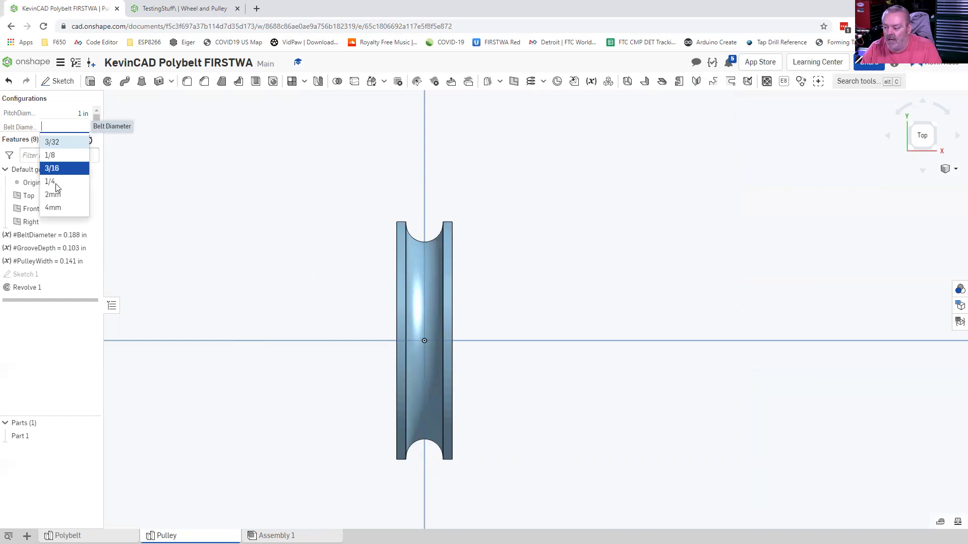
click(56, 182)
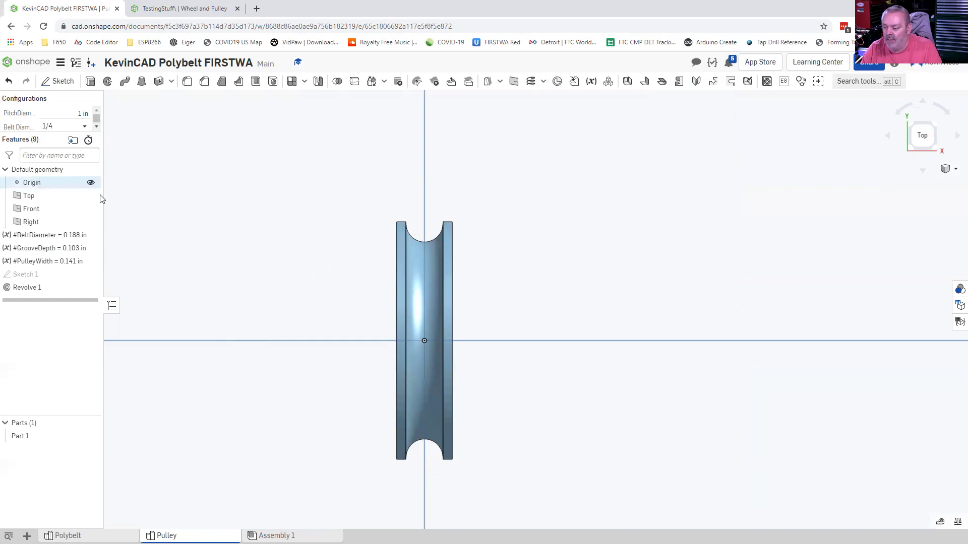
click(71, 127)
click(64, 143)
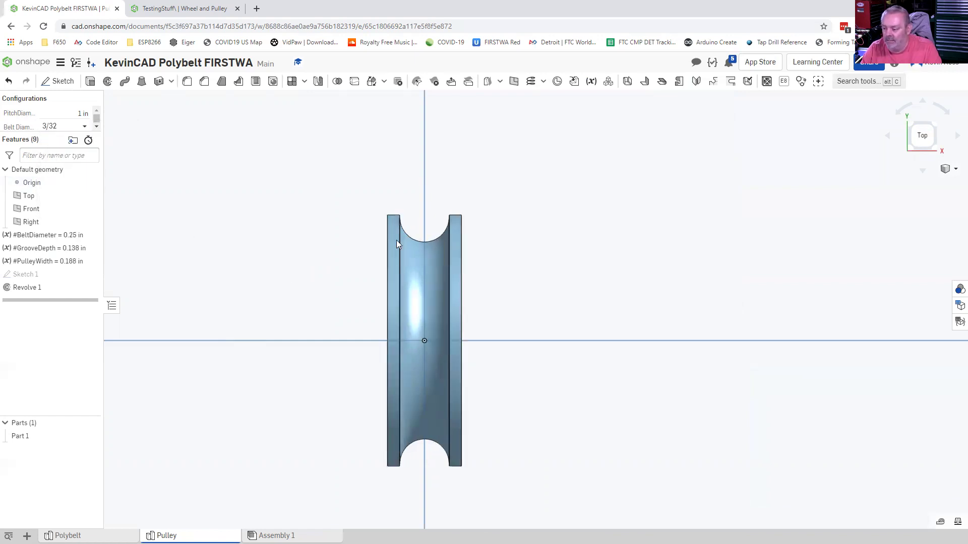
- Examine the outer rim edges of both flanges beside the groove on the 3/32 pulley
scroll(429, 231, up, 4)
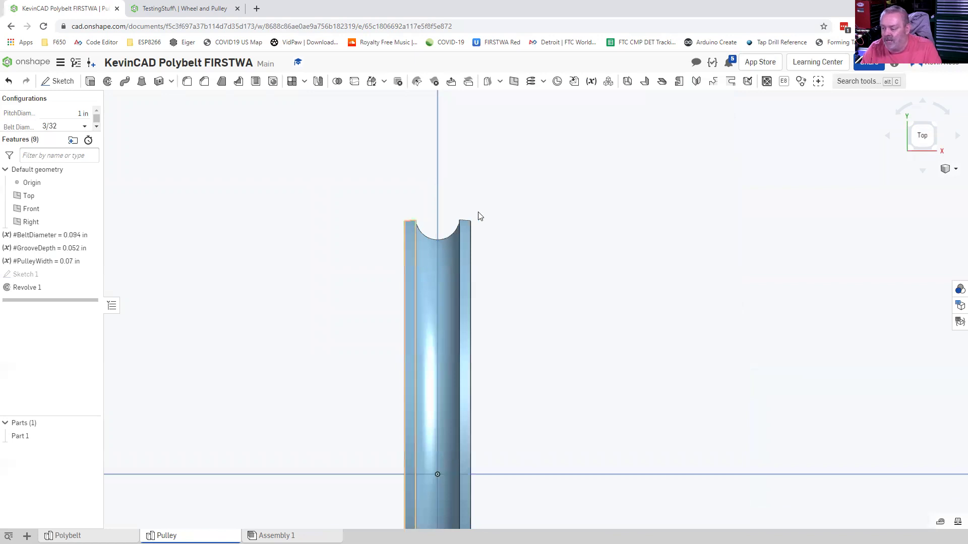
scroll(477, 216, up, 3)
scroll(475, 215, up, 4)
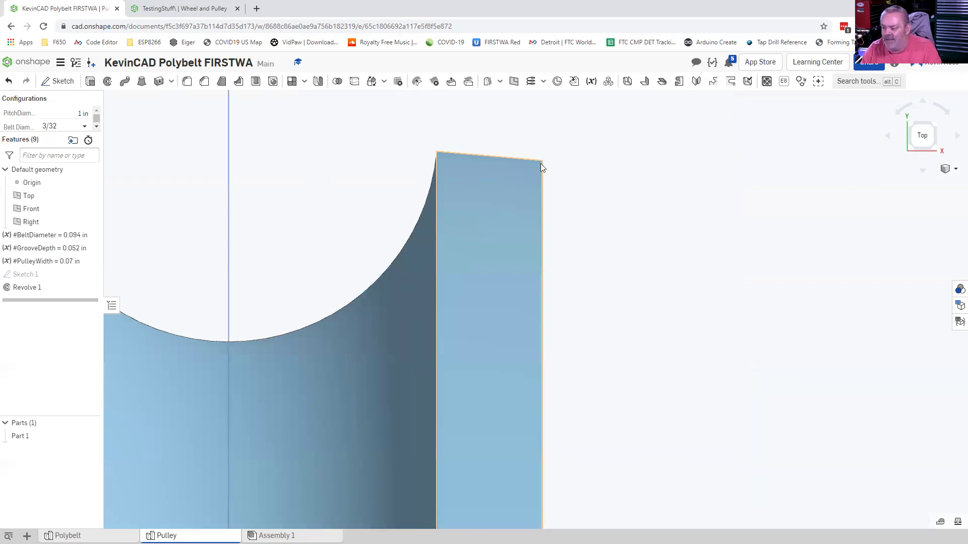
scroll(499, 225, down, 4)
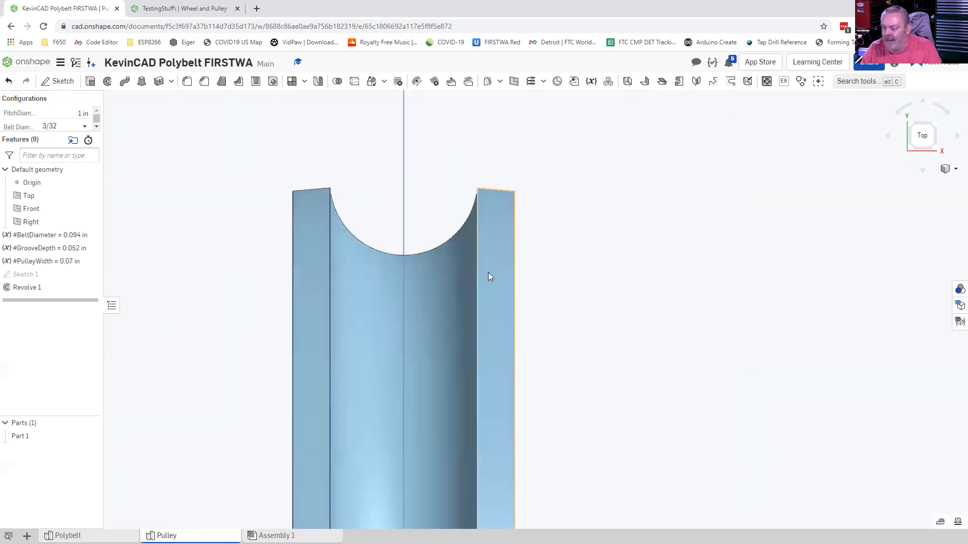
scroll(488, 272, down, 4)
middle_drag(428, 227, 390, 168)
scroll(390, 167, up, 1)
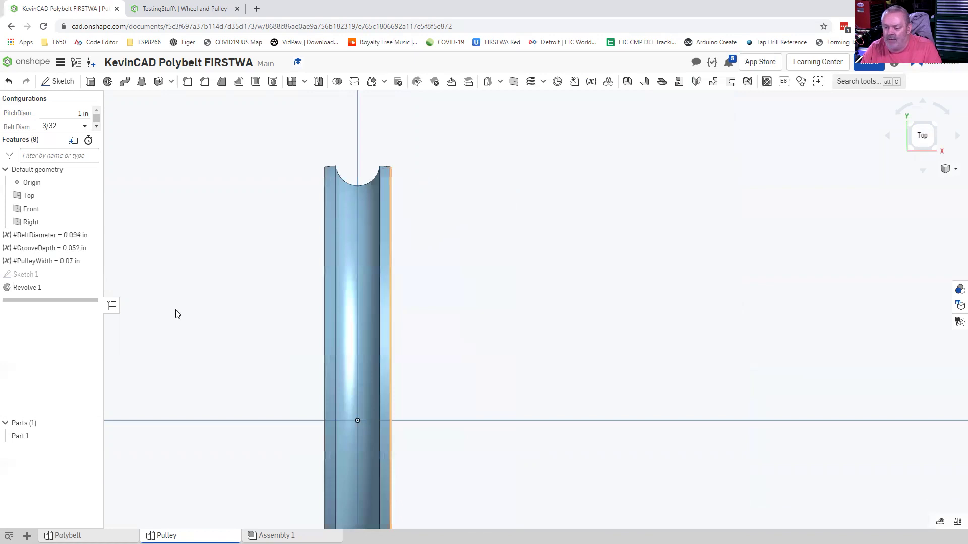
- In Sketch 1, trim the 5° angled lines on both sides back to the groove arc
click(30, 275)
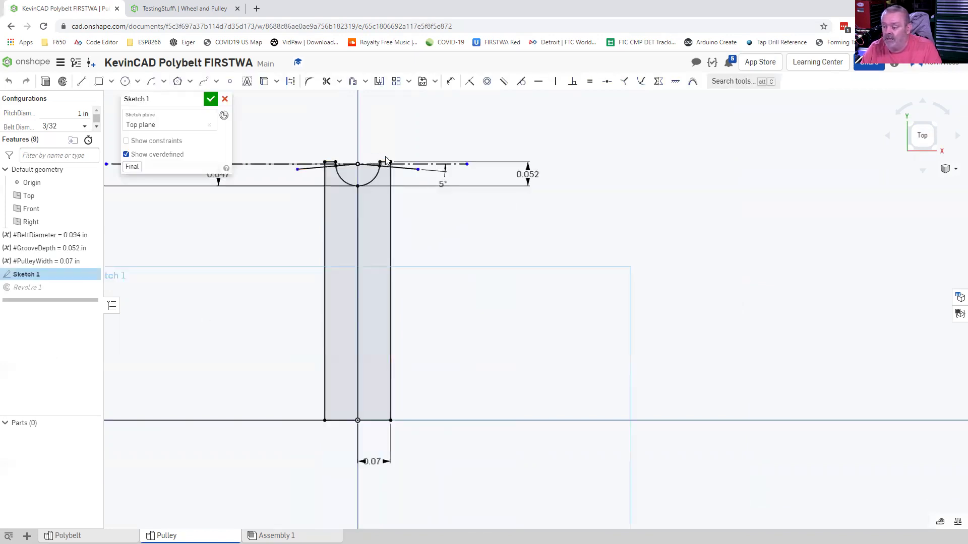
scroll(370, 163, up, 5)
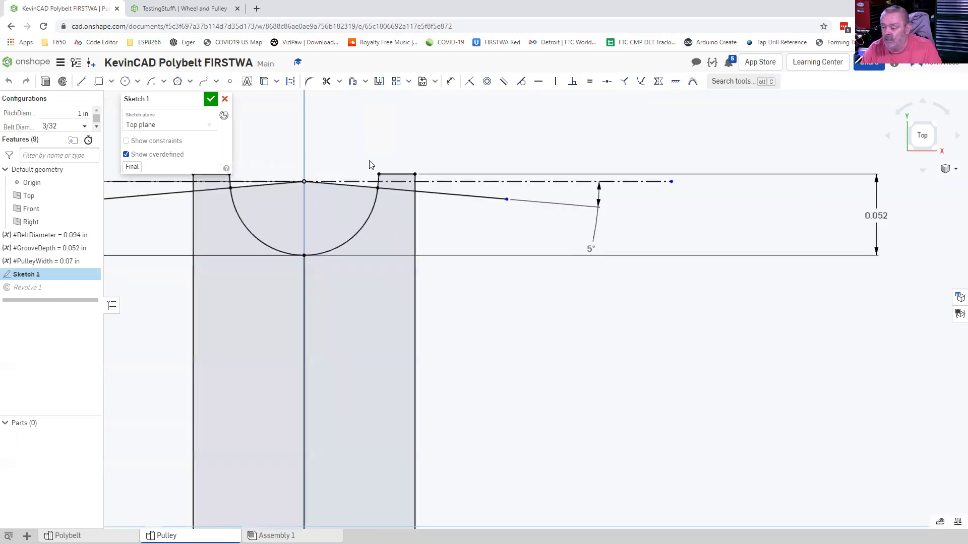
scroll(369, 164, up, 1)
scroll(368, 166, up, 2)
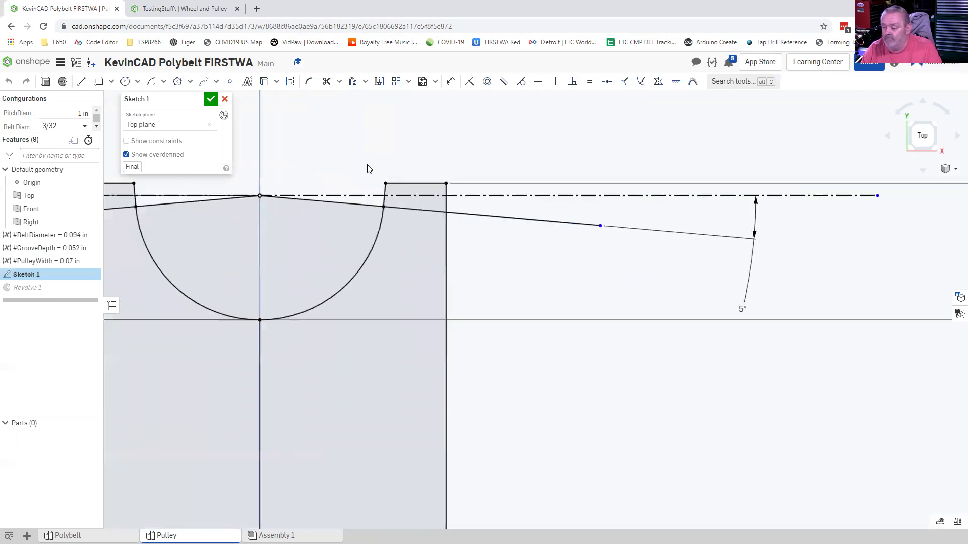
scroll(368, 169, down, 3)
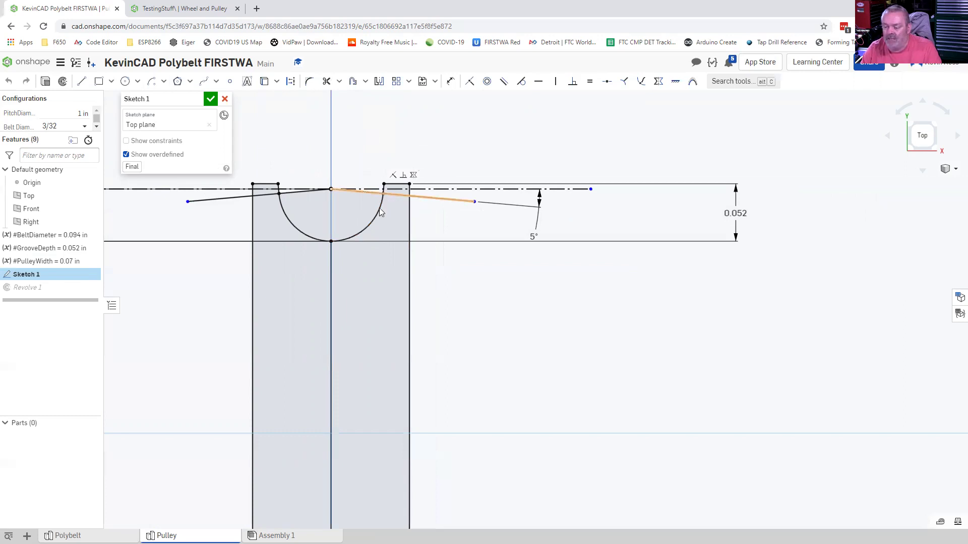
click(327, 81)
click(427, 197)
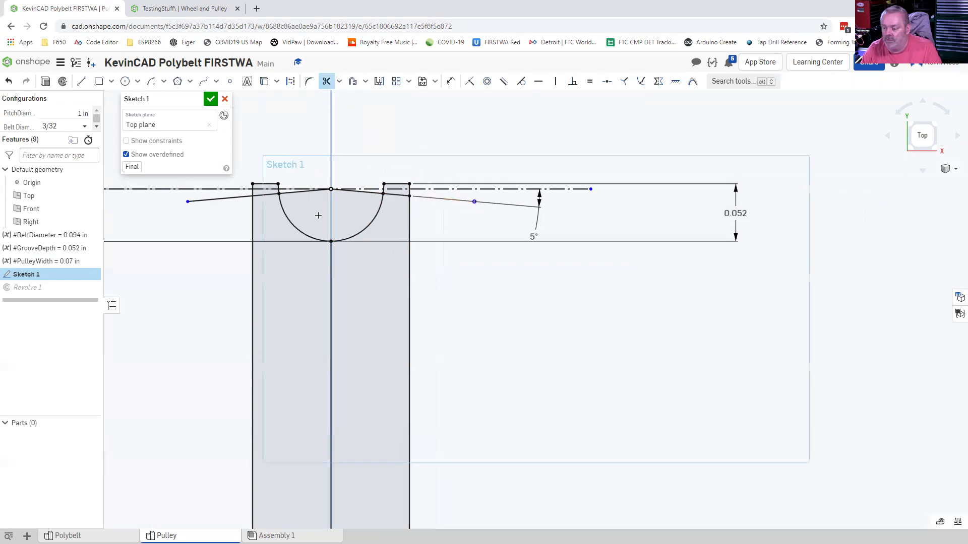
click(237, 197)
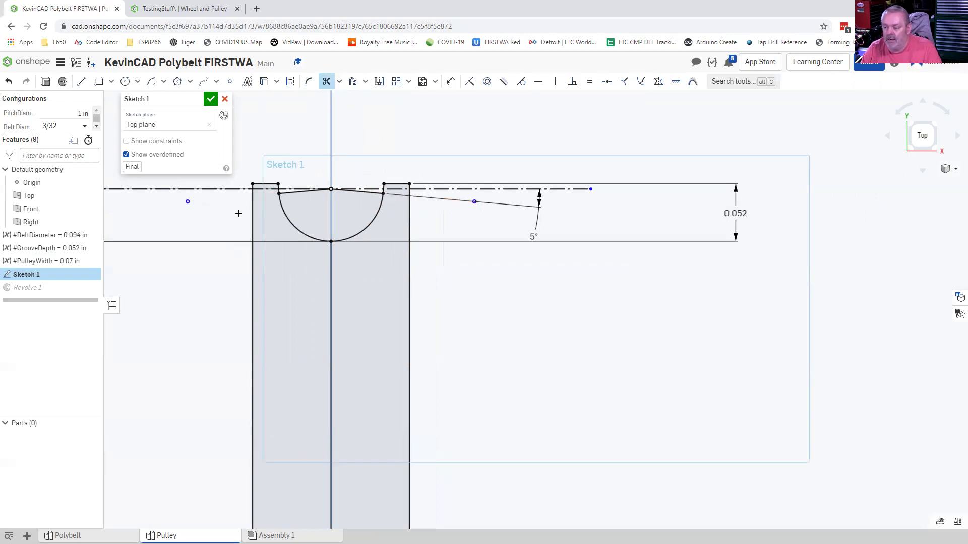
key(Escape)
- Convert the two remaining angled lines inside the groove to construction geometry and finish Sketch 1
click(297, 192)
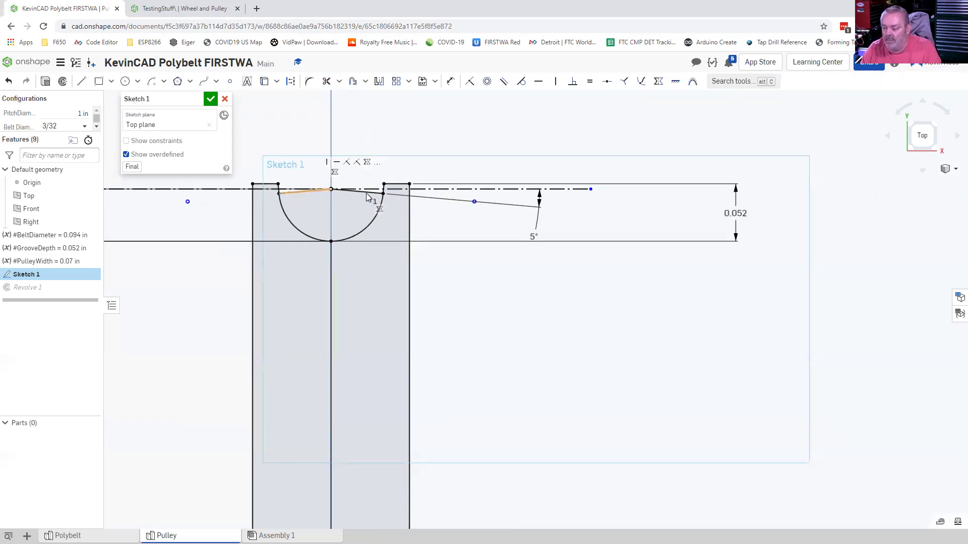
click(347, 197)
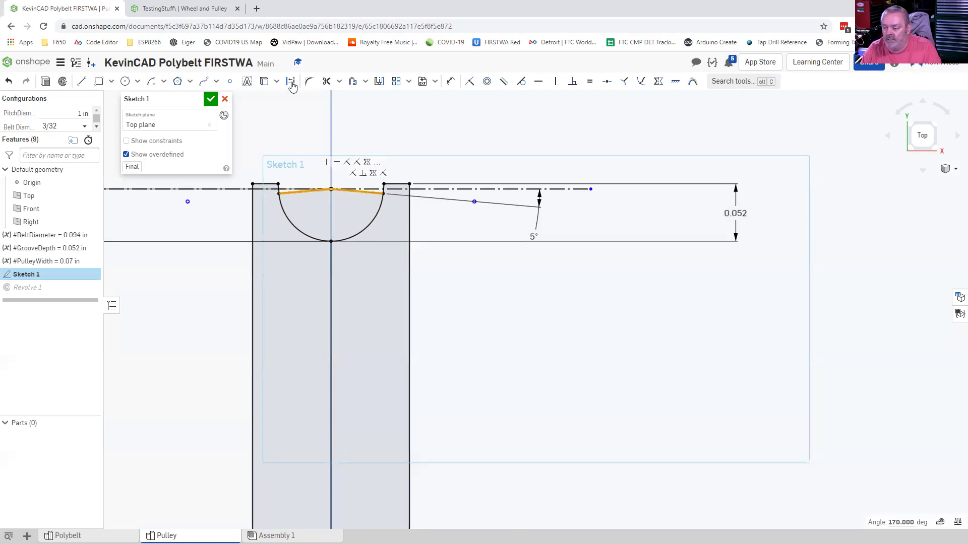
key(q)
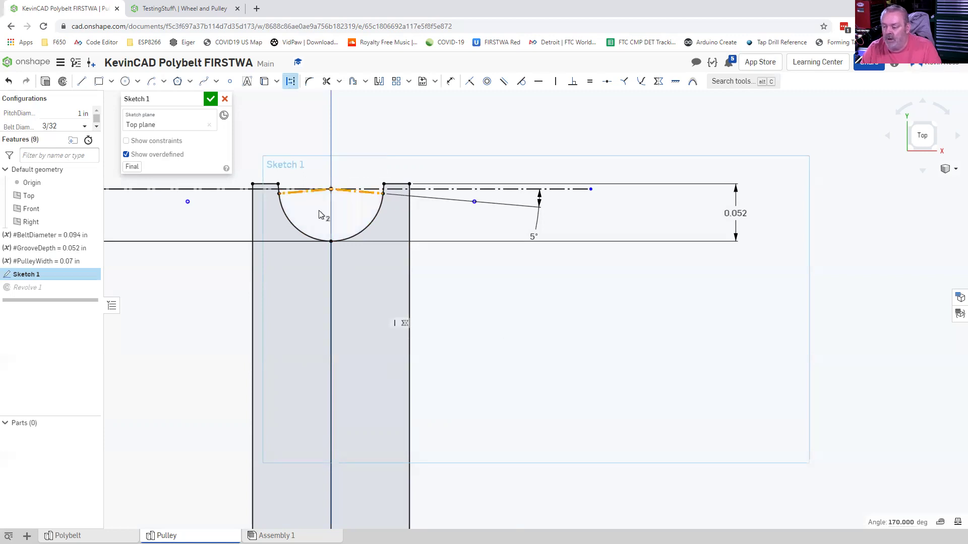
click(211, 99)
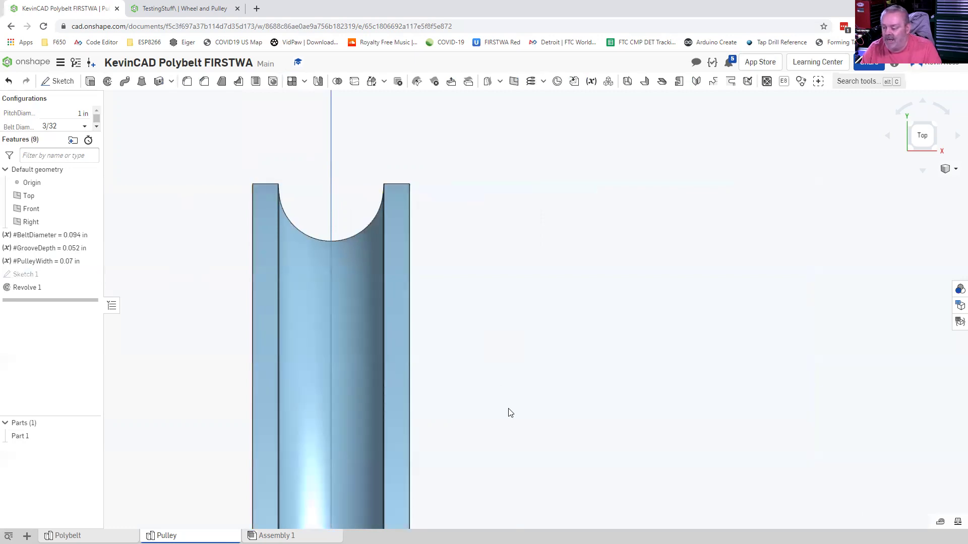
- Test the corrected pulley with the Belt Diameter configuration at 1/4, and return it to 3/32
scroll(509, 411, down, 2)
scroll(446, 219, down, 3)
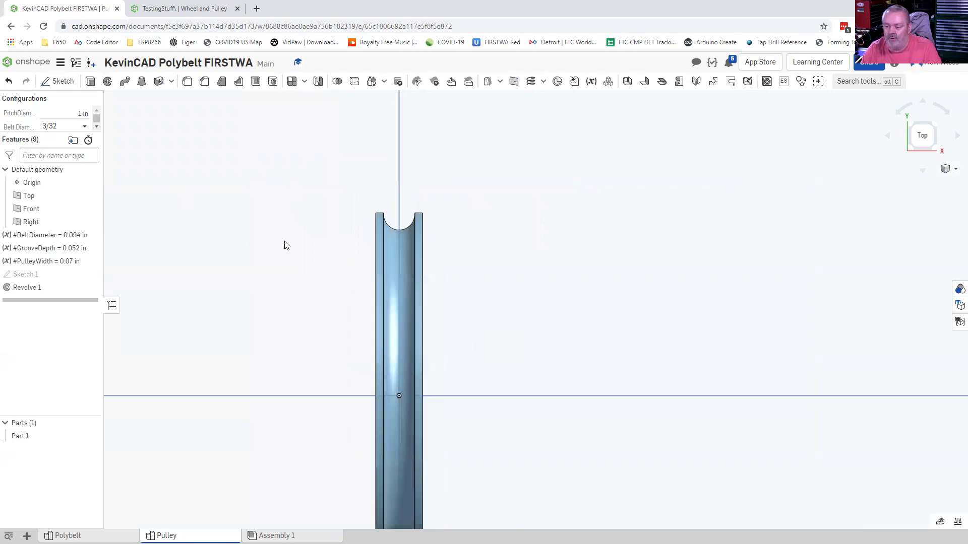
middle_drag(284, 242, 277, 164)
click(84, 127)
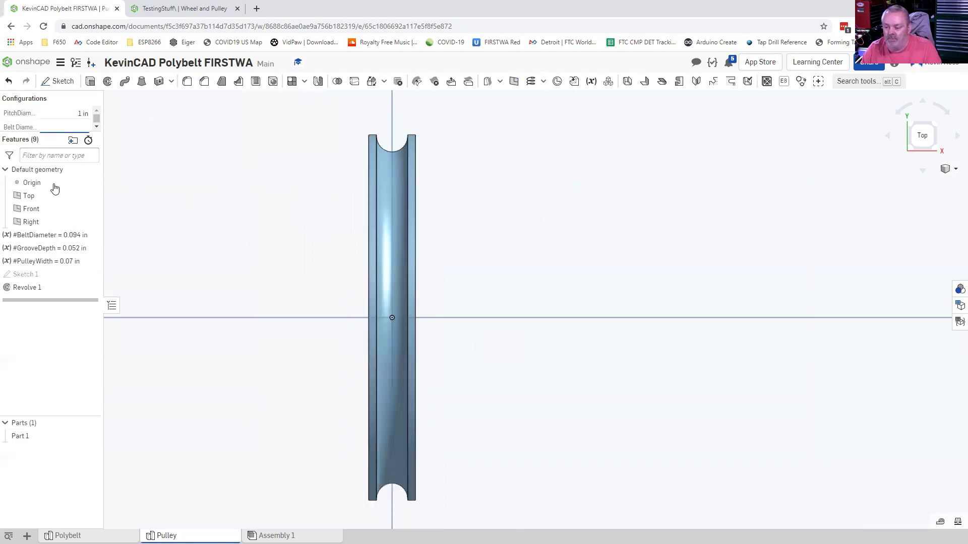
click(76, 195)
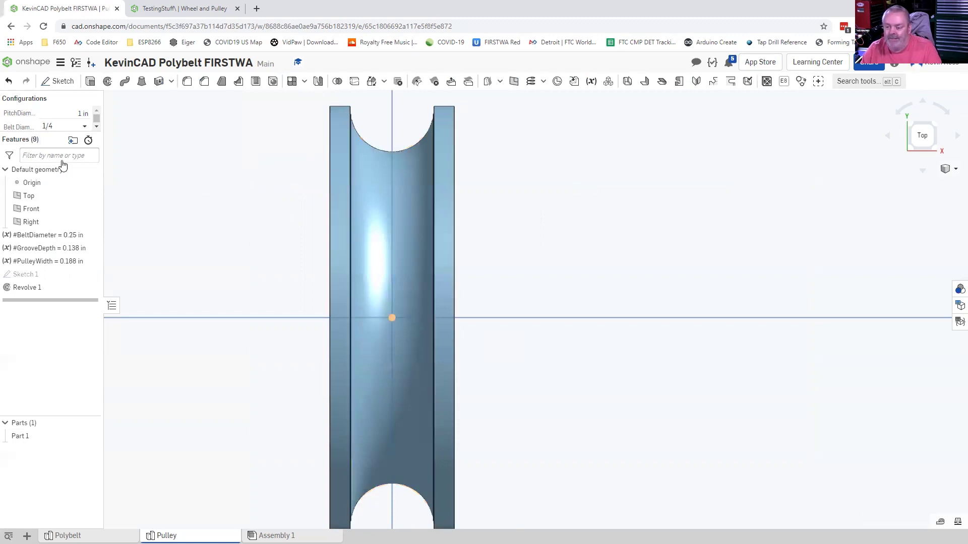
click(66, 126)
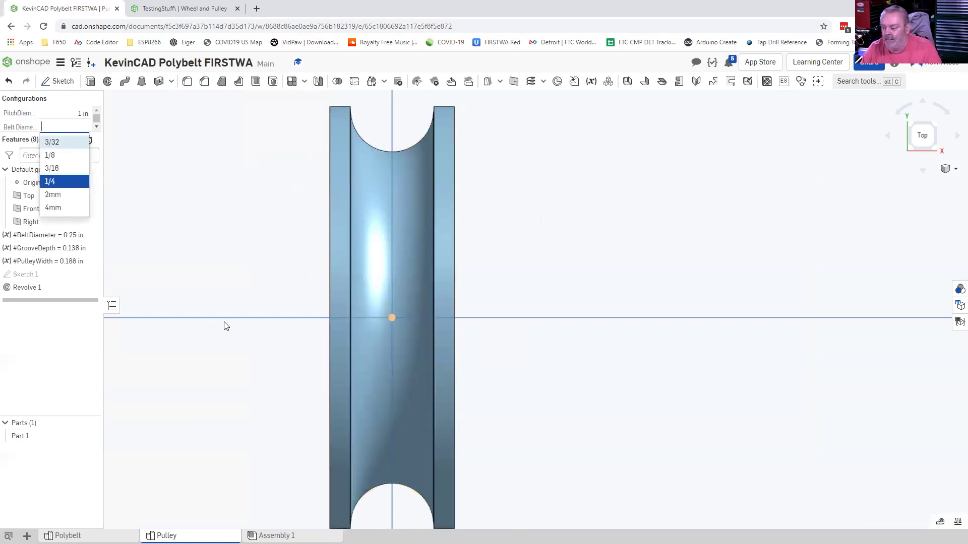
- Examine the pulley's solid side faces and its groove profile, viewed normal to the Top plane
right_drag(204, 321, 162, 331)
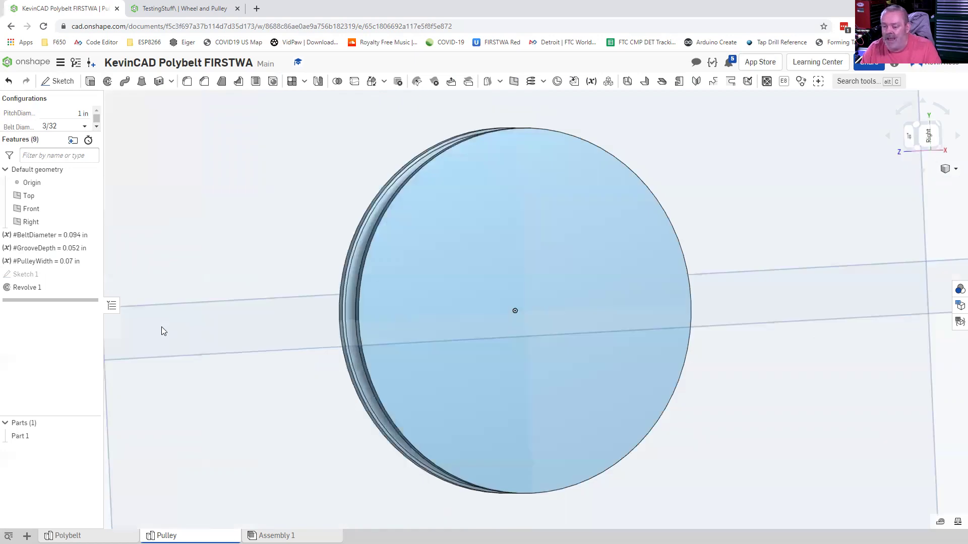
mouse_move(245, 335)
right_down()
mouse_move(203, 326)
mouse_move(228, 330)
right_up()
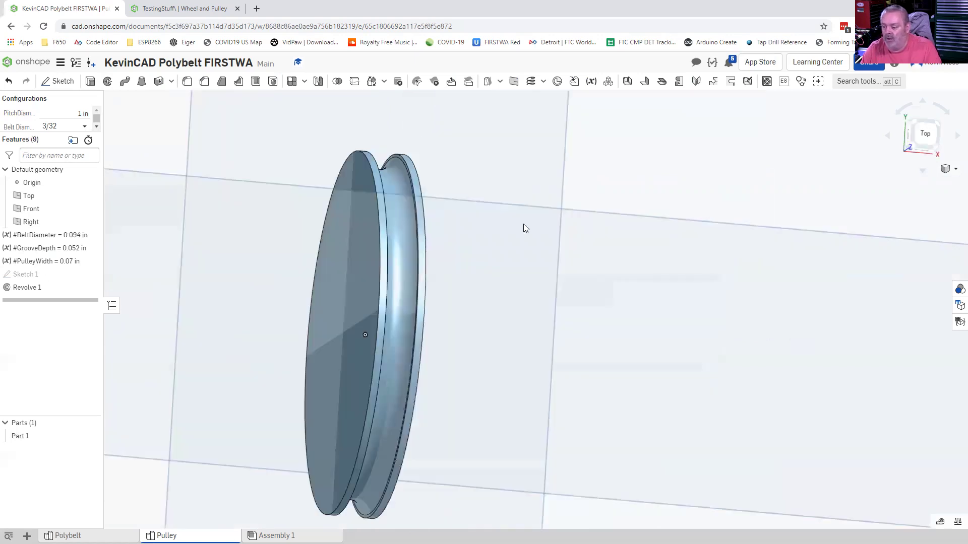
click(764, 189)
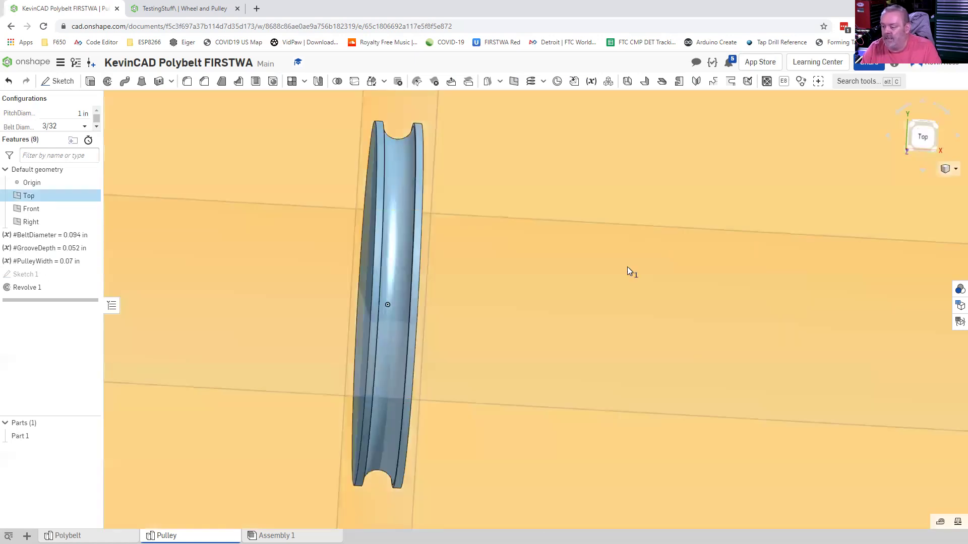
key(n)
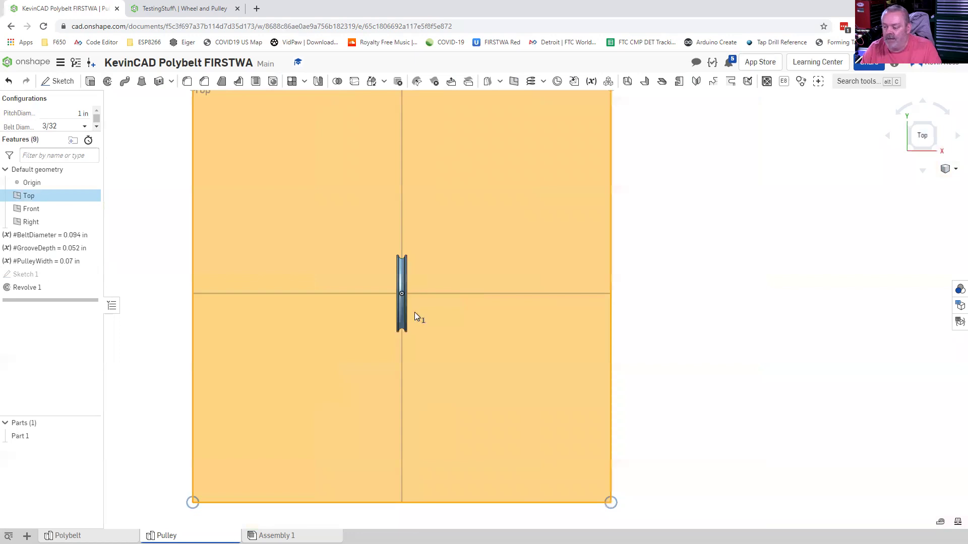
scroll(417, 307, up, 2)
scroll(419, 306, up, 3)
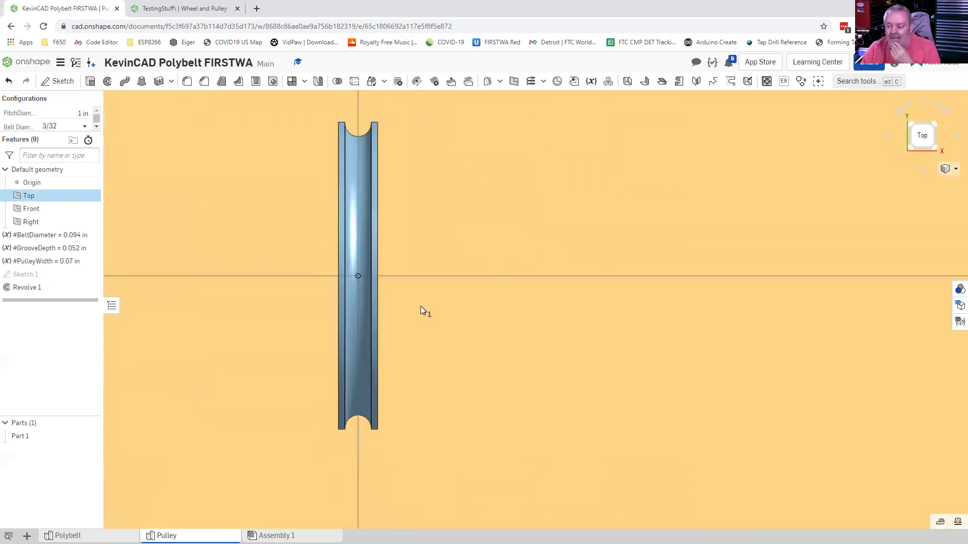
- Switch to the TestingStuff document and examine the hub and bore of the pulley in the Wheel and Pulley assembly
click(173, 8)
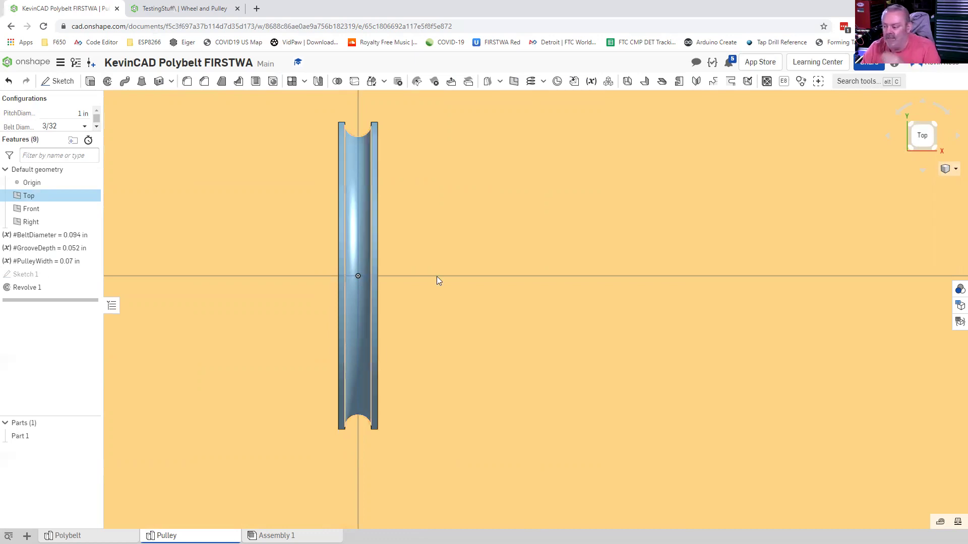
scroll(435, 247, down, 3)
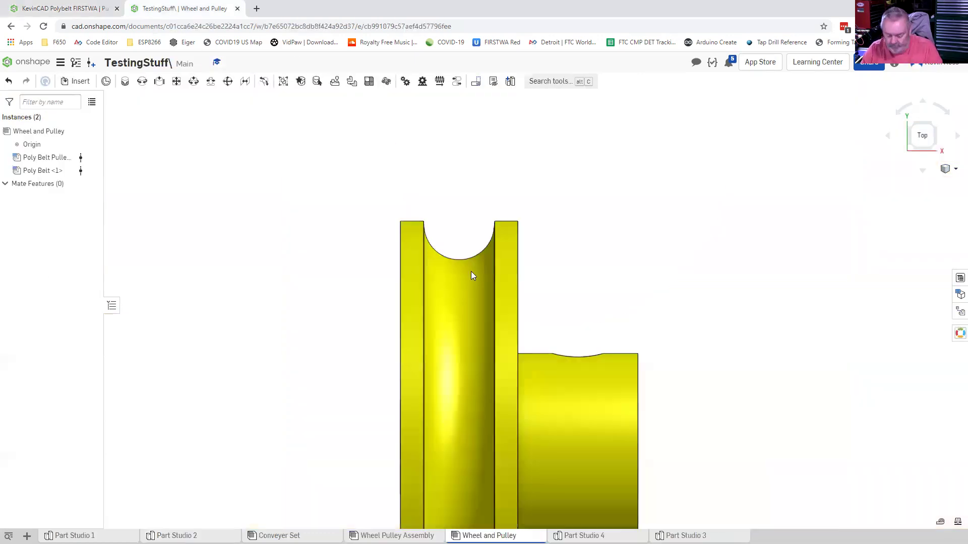
scroll(471, 271, down, 2)
right_drag(553, 289, 503, 297)
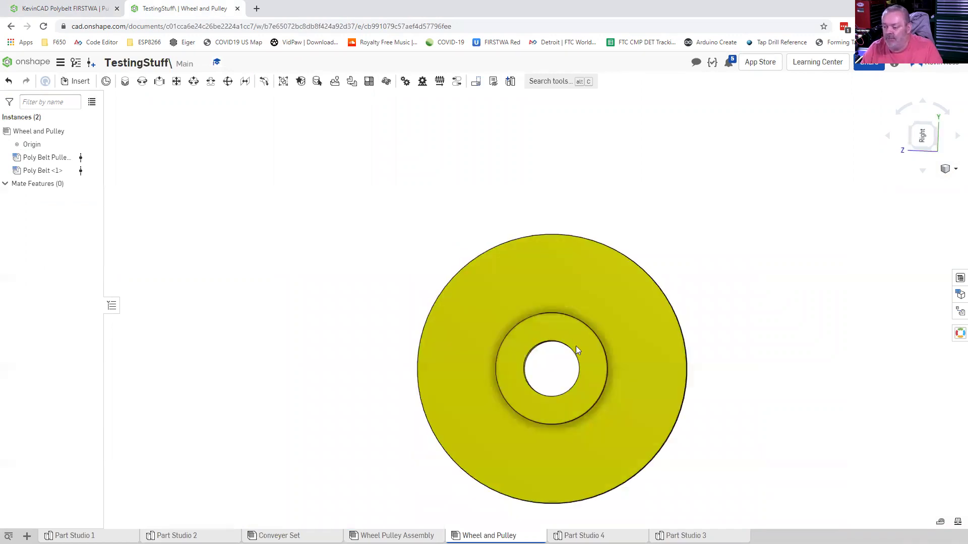
right_drag(576, 346, 545, 362)
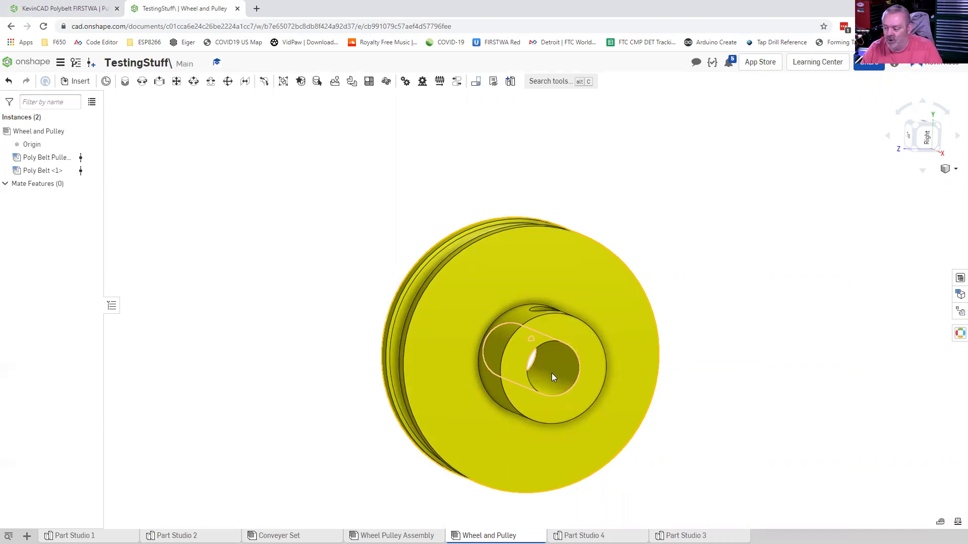
- Examine the through bore and hub face of the reference pulley in the Wheel and Pulley assembly
right_drag(542, 364, 511, 337)
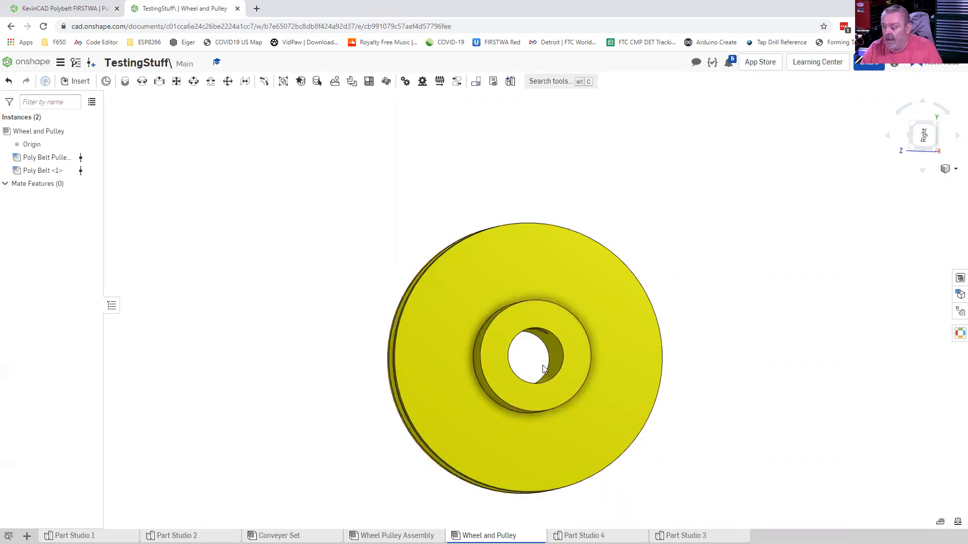
right_drag(542, 370, 540, 368)
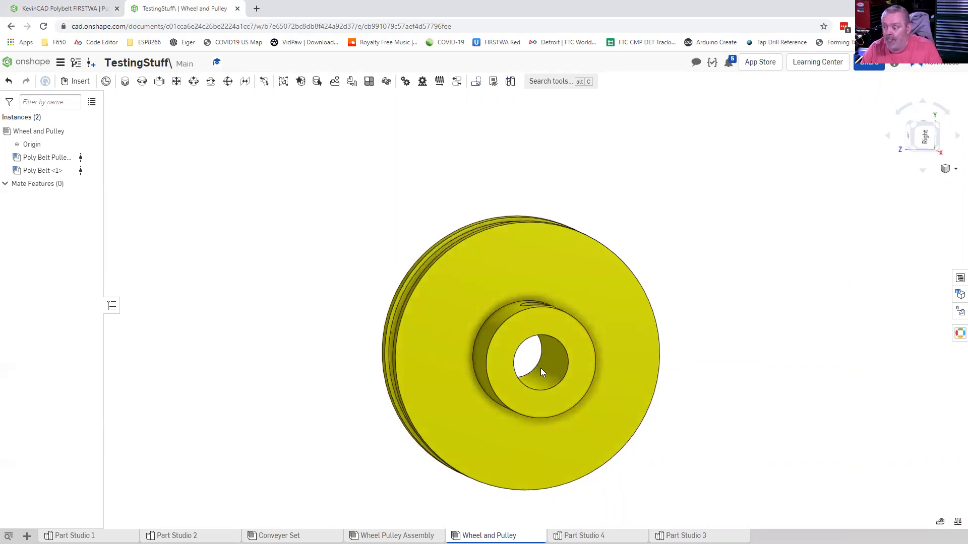
right_drag(543, 372, 534, 370)
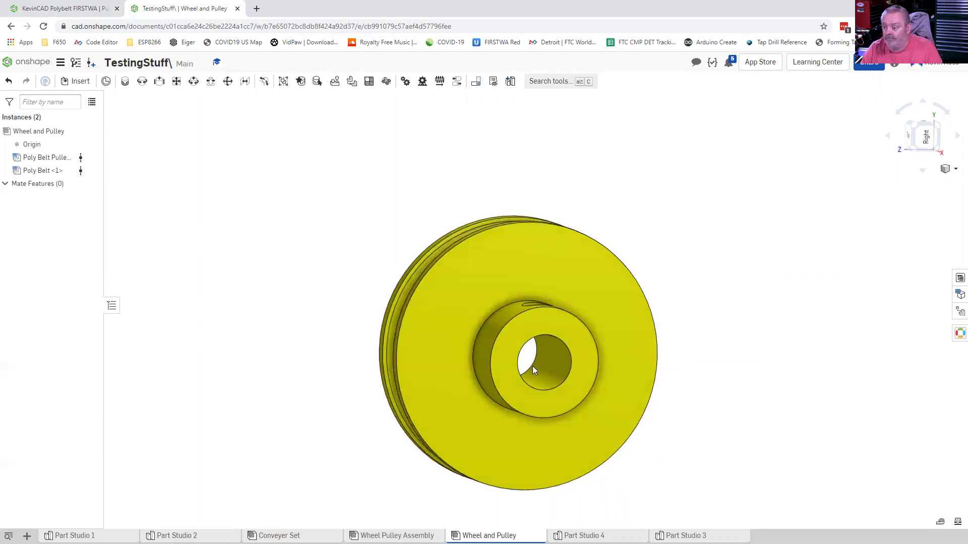
key(shift+4)
right_drag(540, 370, 526, 365)
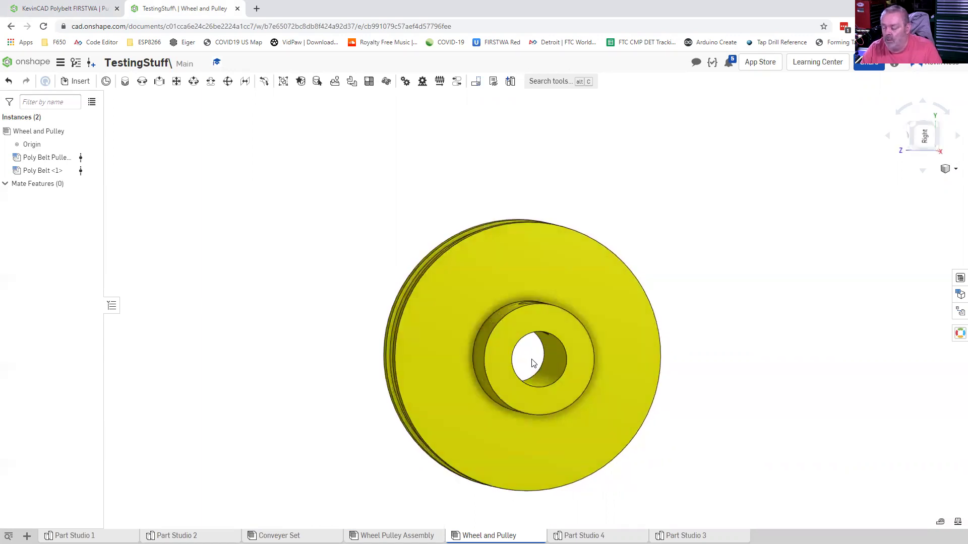
right_drag(527, 362, 531, 364)
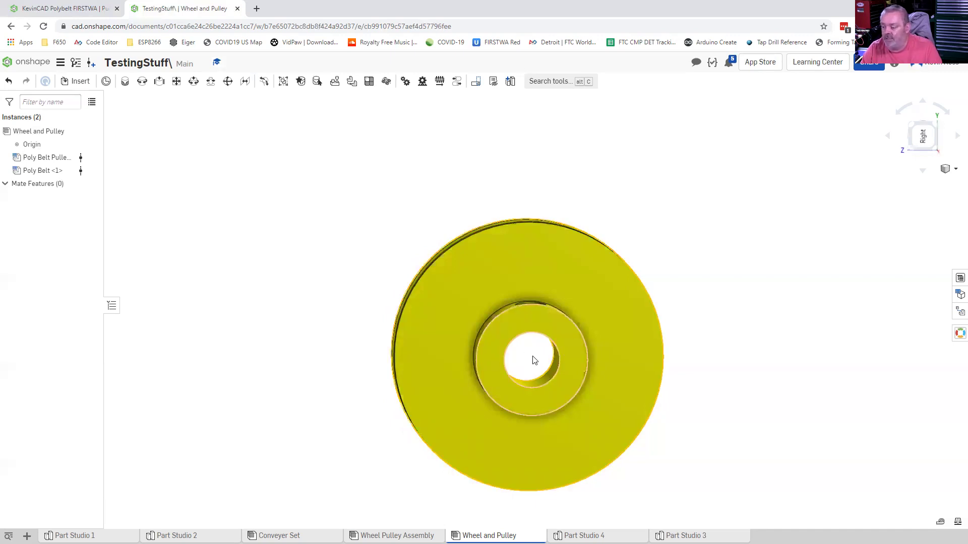
right_drag(538, 362, 537, 365)
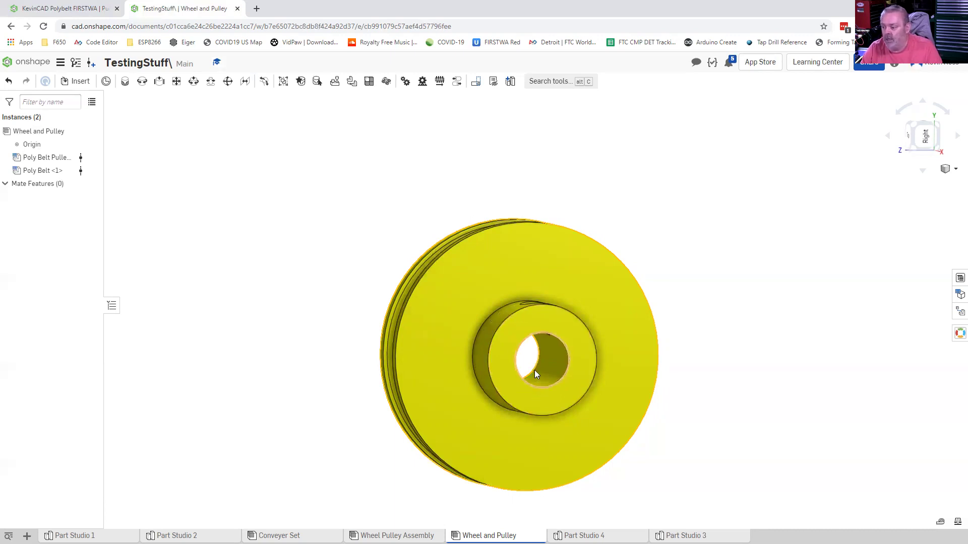
- Examine the radial hole in the reference pulley's hub and how the belt groove sits relative to the hub
mouse_move(537, 397)
right_down()
mouse_move(548, 380)
mouse_move(596, 410)
mouse_move(595, 441)
mouse_move(625, 393)
right_up()
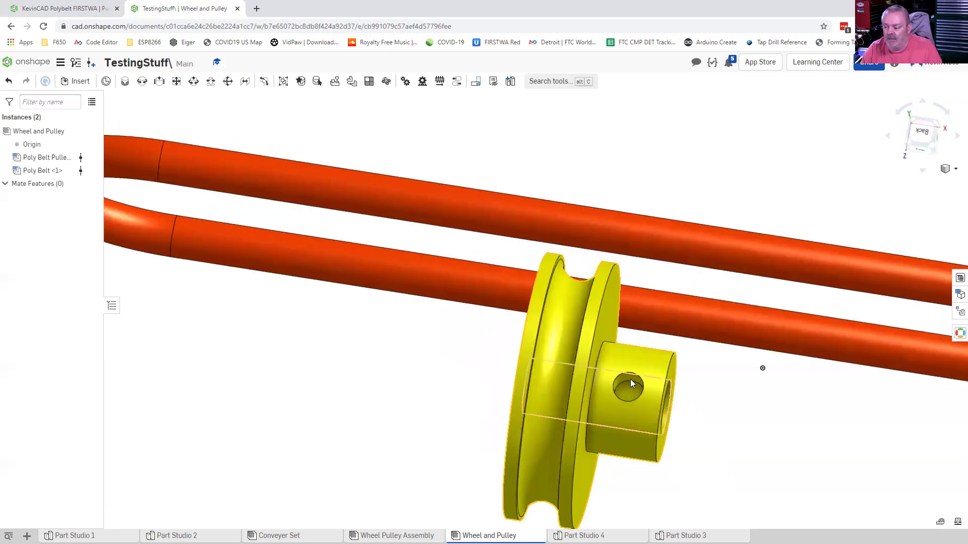
right_drag(640, 382, 319, 264)
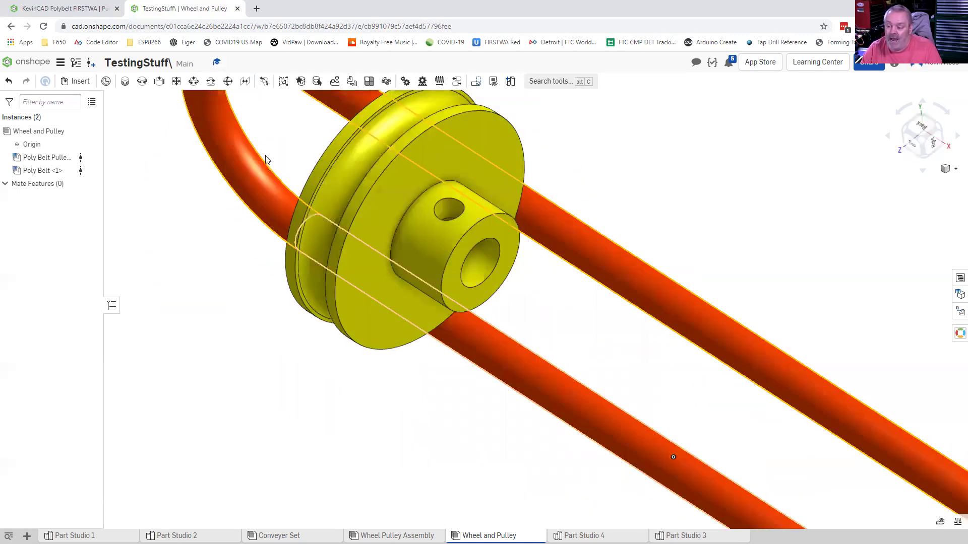
scroll(287, 140, down, 3)
right_drag(335, 146, 318, 171)
scroll(327, 183, up, 5)
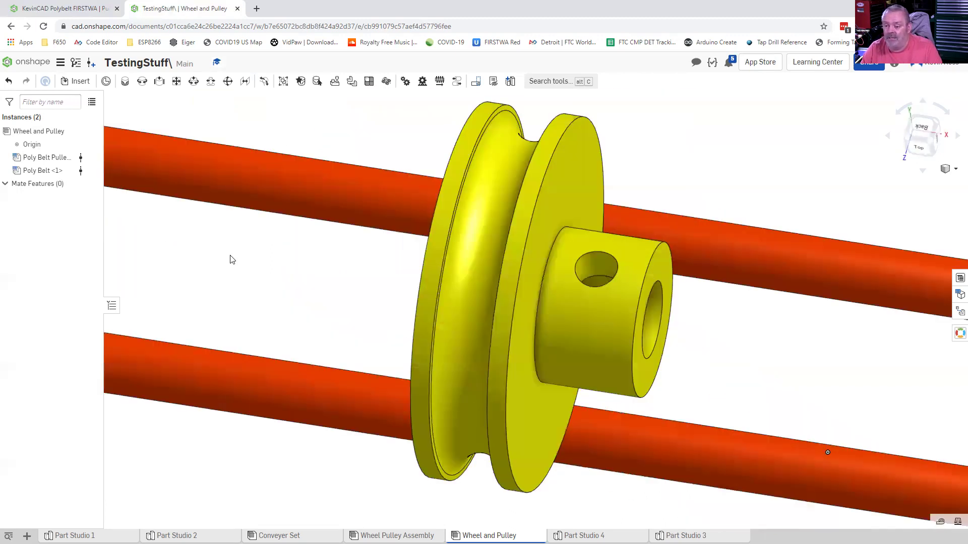
right_drag(229, 258, 191, 212)
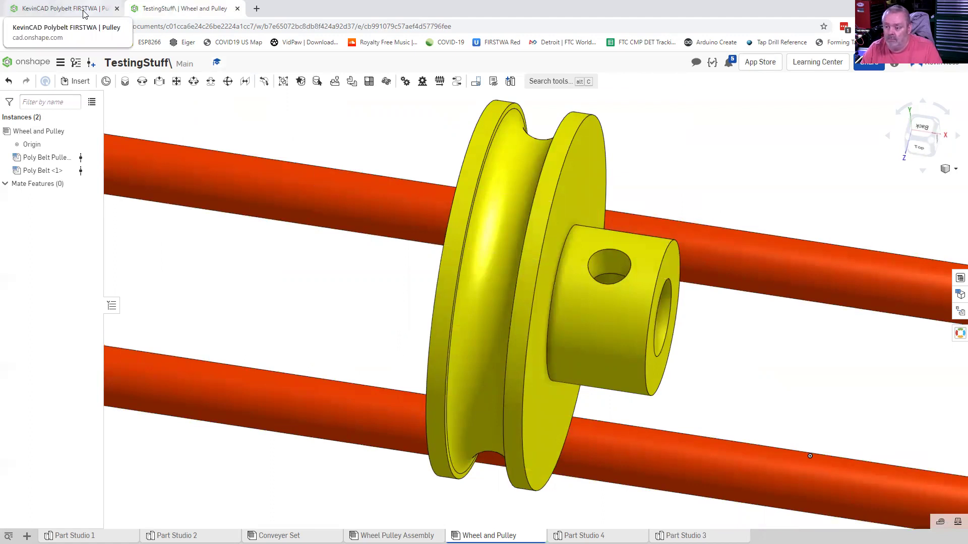
- Switch back to the KevinCAD Polybelt FIRSTWA document and examine the Pulley part's flat side face
click(84, 14)
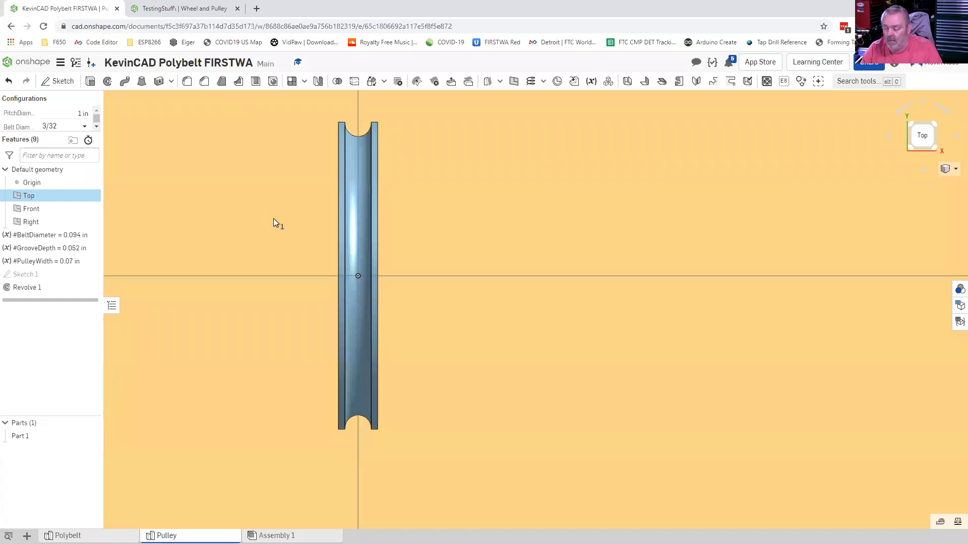
key(shift+Right)
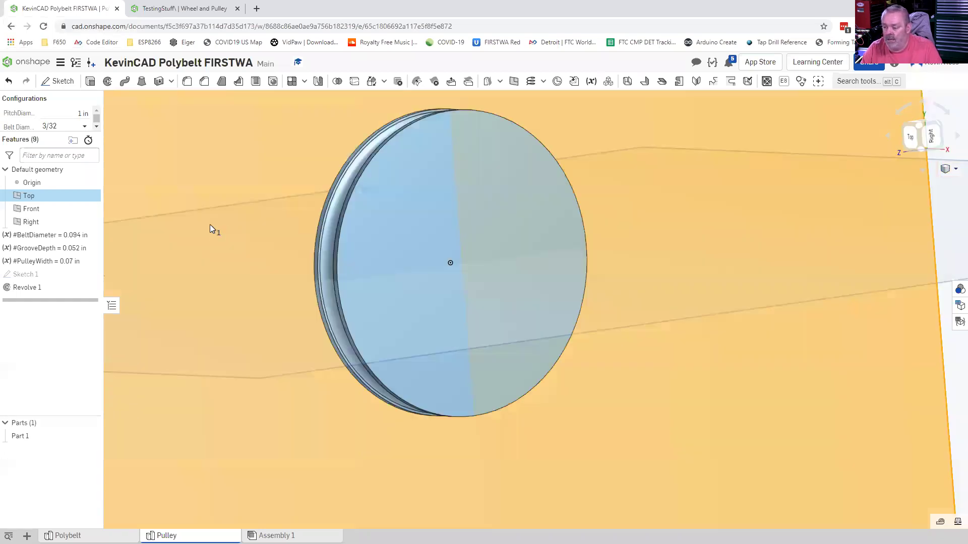
key(Right)
key(Right)
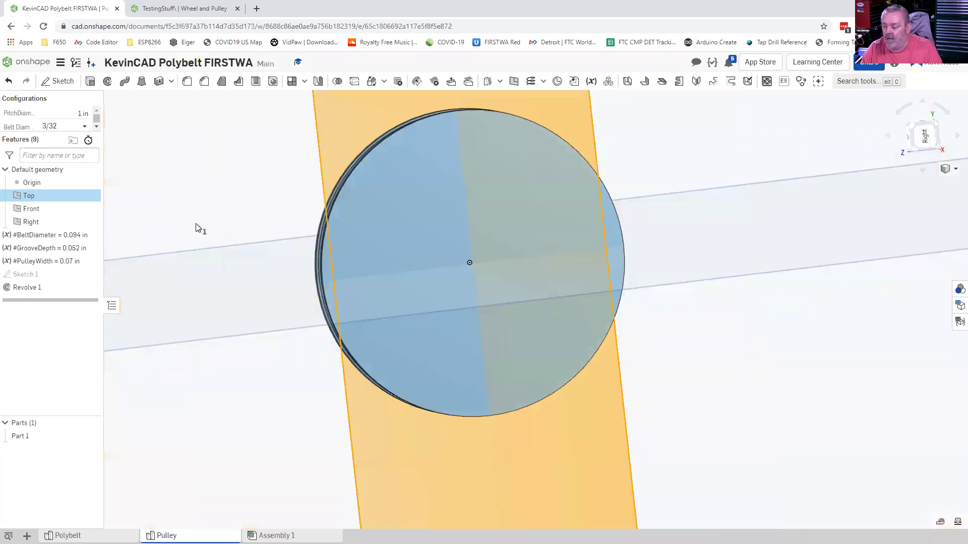
key(Right)
key(Right)
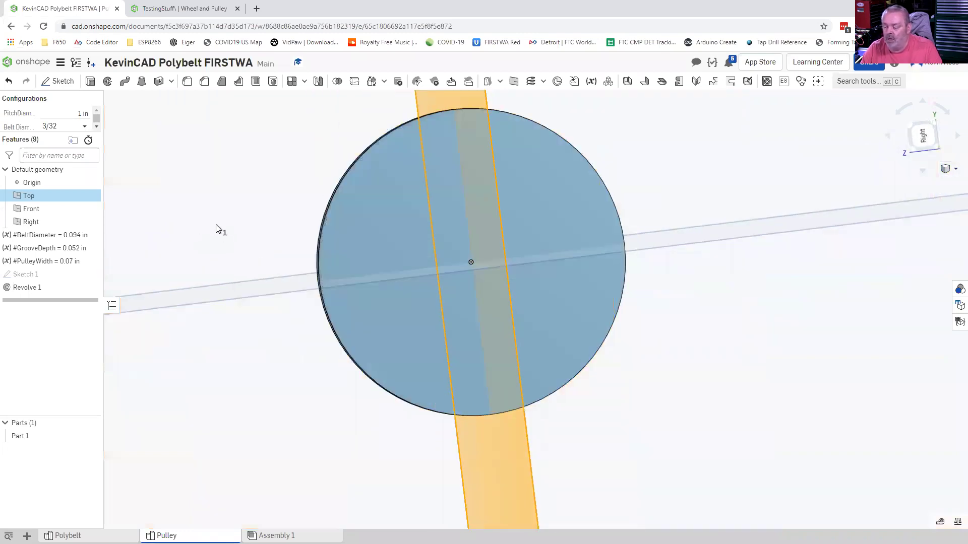
key(Right)
key(Right)
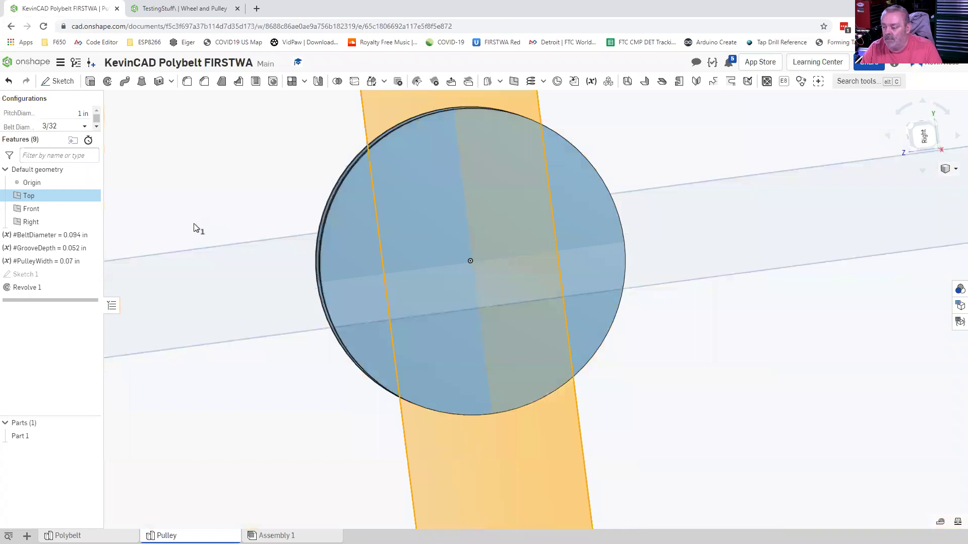
key(Right)
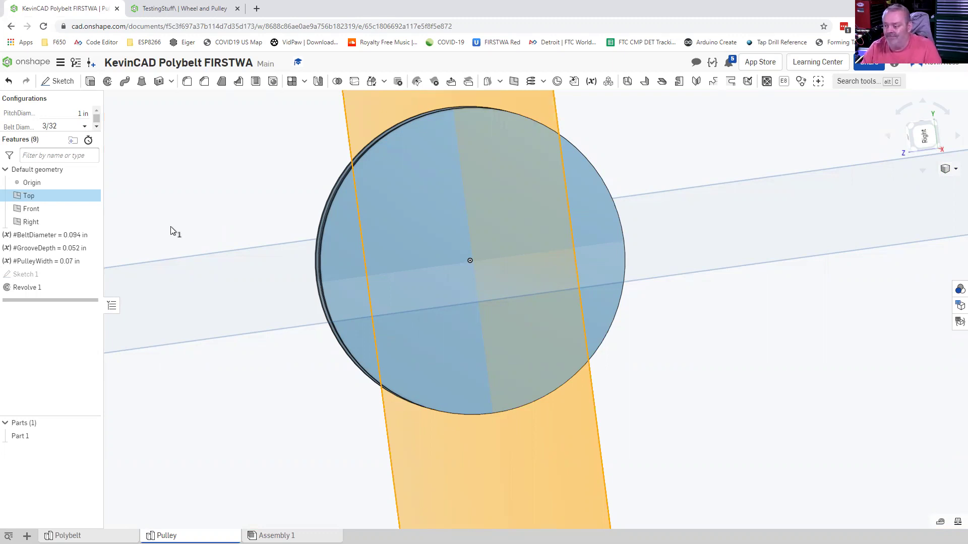
right_drag(238, 202, 235, 199)
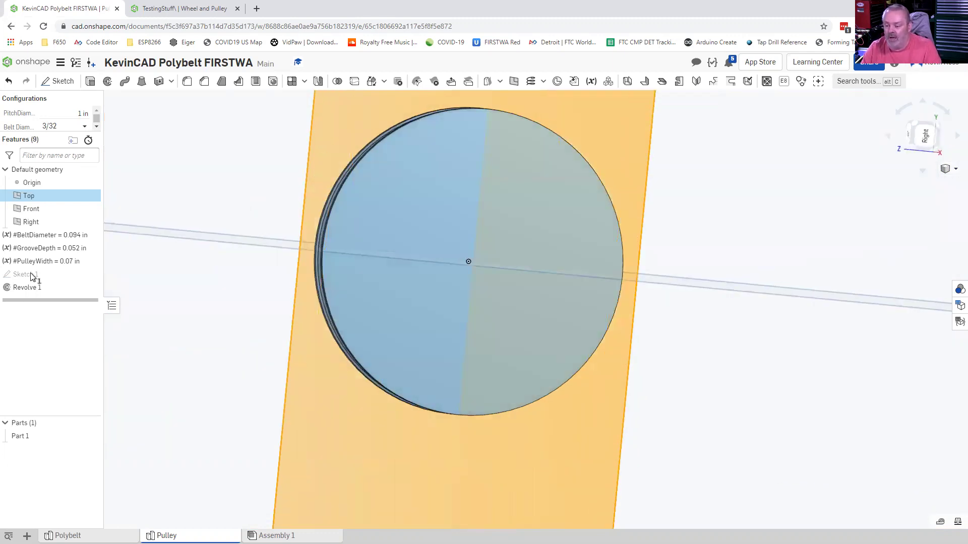
- Rename Sketch 1 as PulleySketch
click(55, 284)
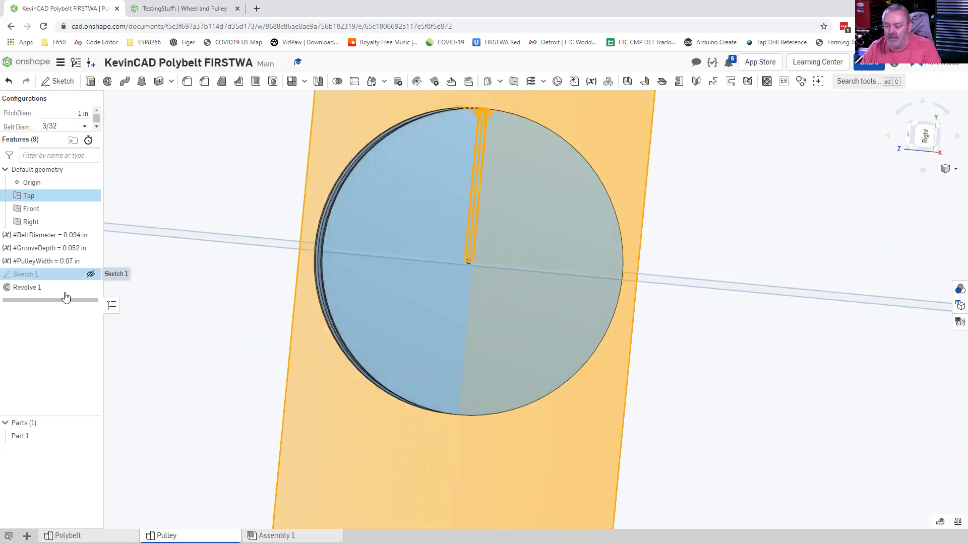
right_click(65, 298)
click(179, 272)
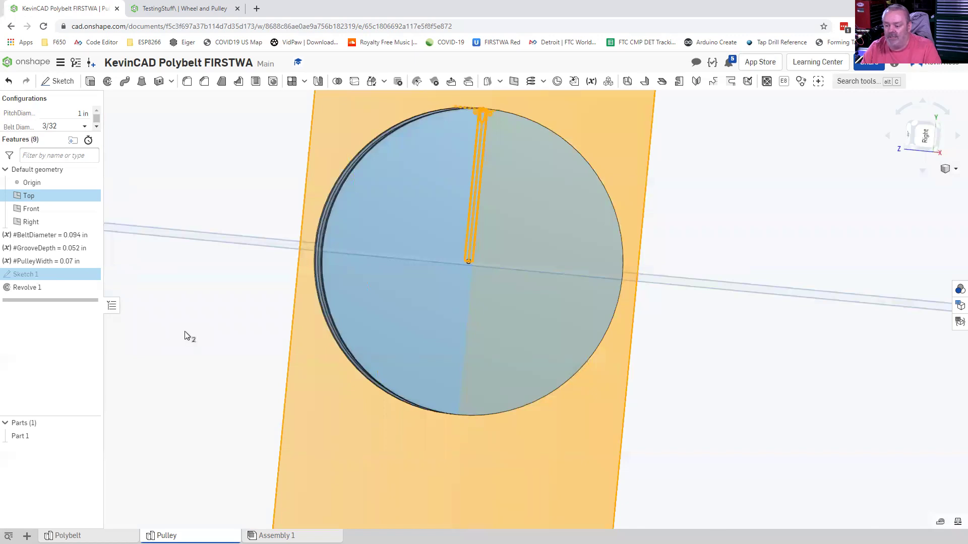
right_click(66, 276)
click(46, 277)
right_click(64, 286)
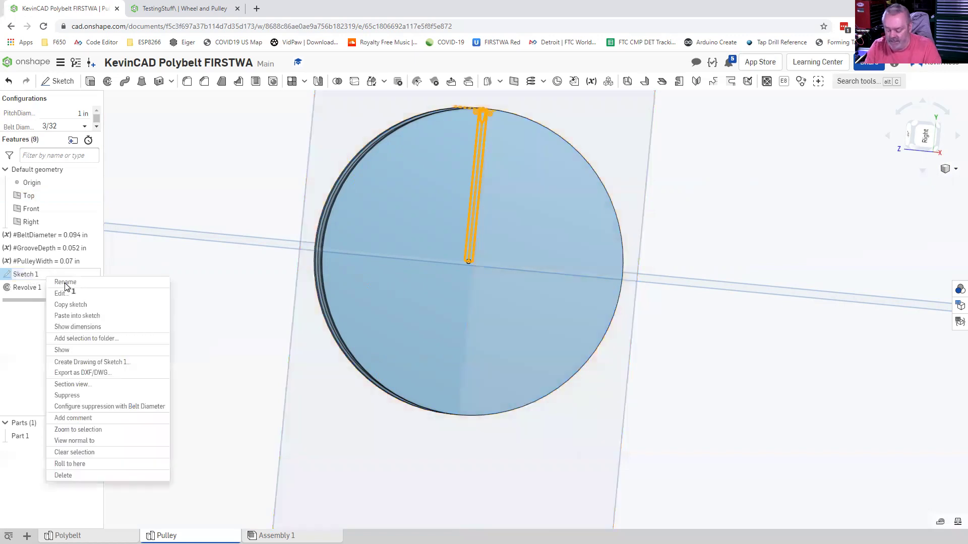
click(65, 282)
text(PulleySketch)
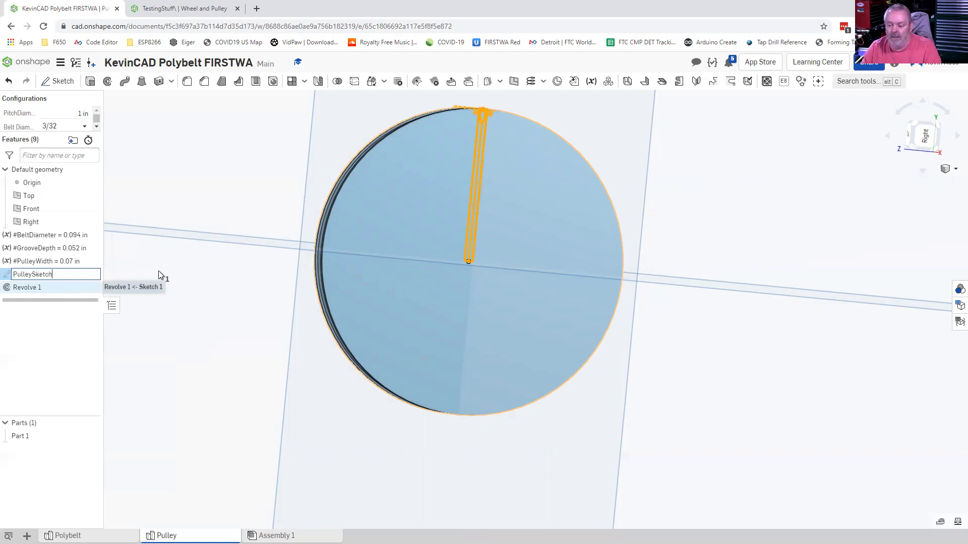
key(Return)
- Rename the Revolve 1 feature as Pulley Revolve
right_click(39, 292)
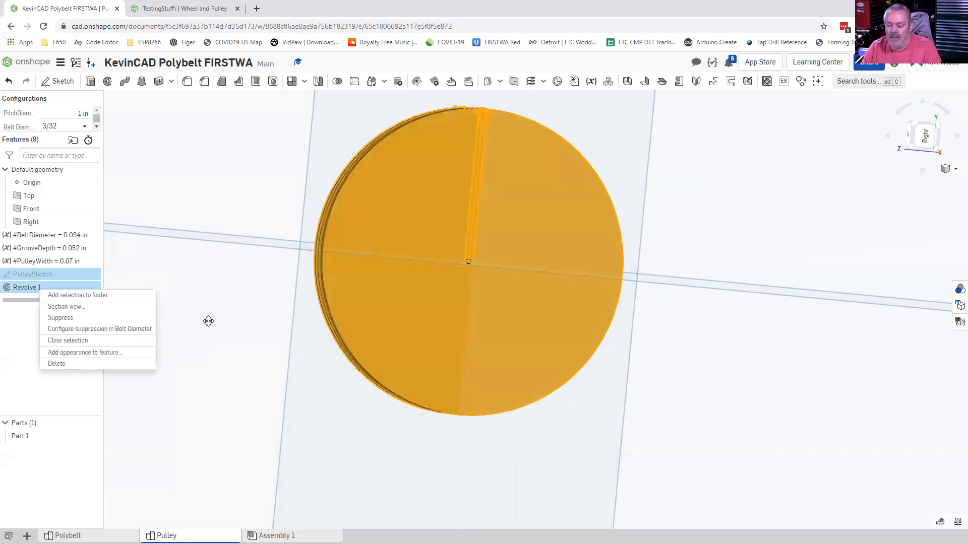
click(209, 321)
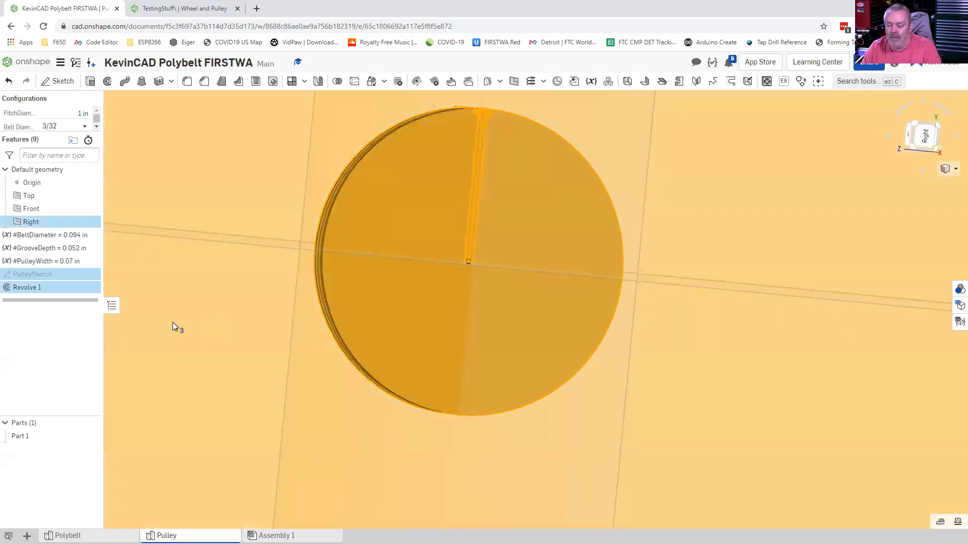
right_click(60, 289)
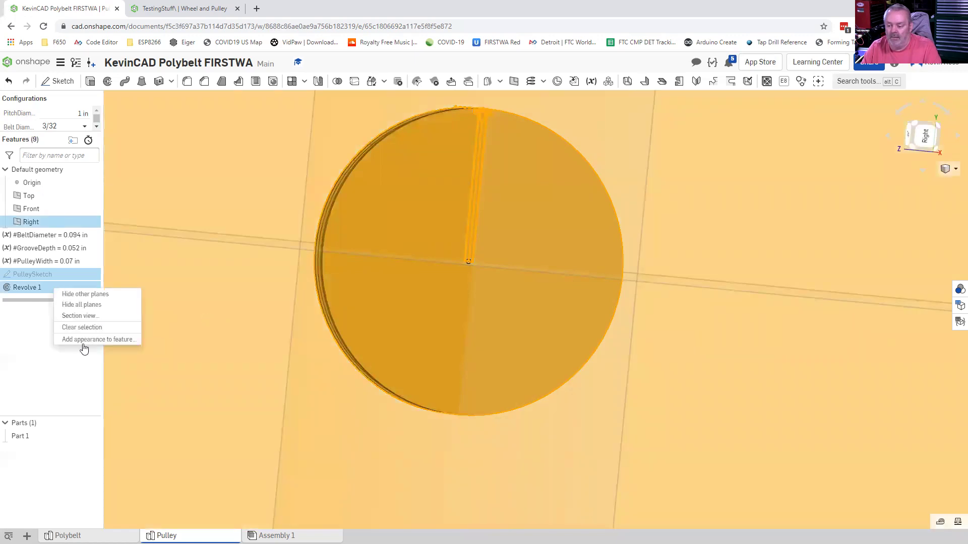
key(Escape)
click(32, 291)
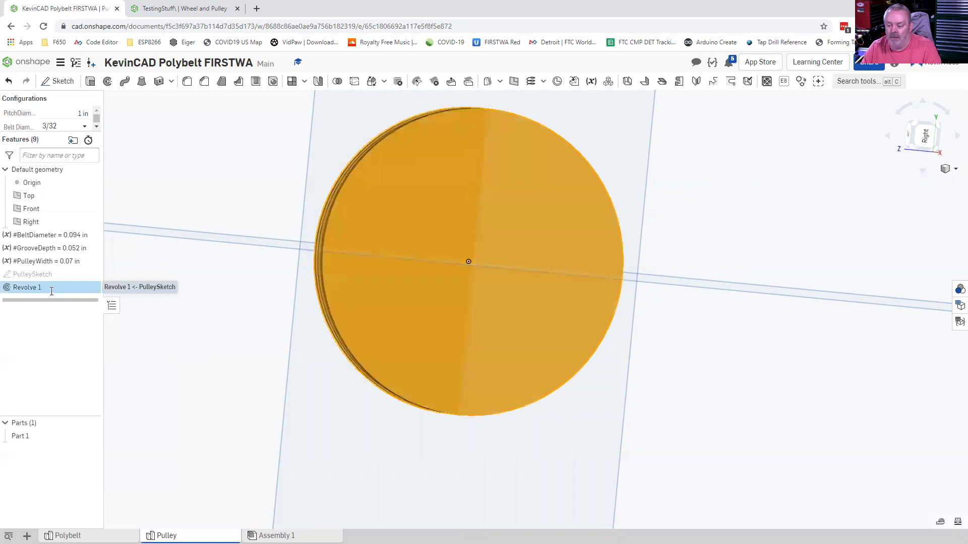
right_click(51, 291)
click(52, 294)
text(Pulley Revolve)
key(Return)
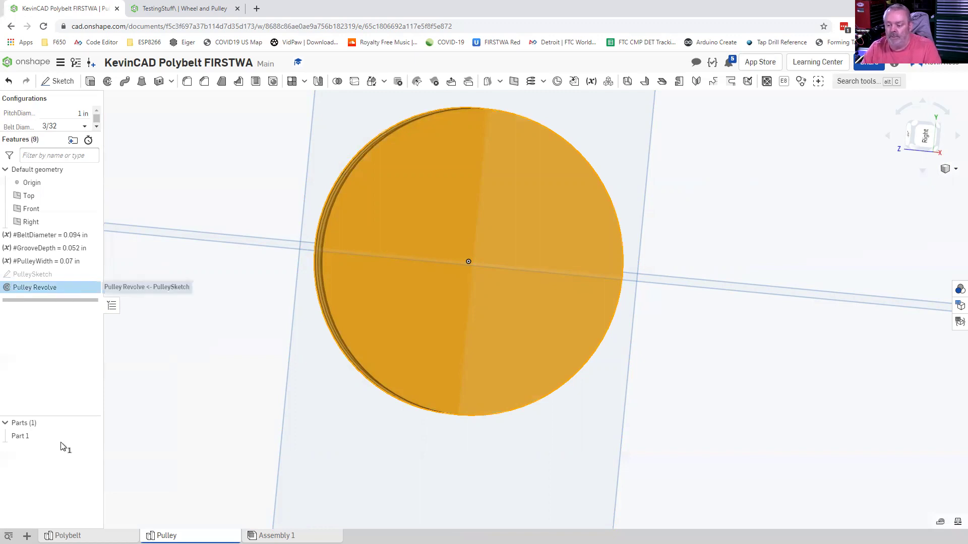
- Rename Part 1 as Pulley
click(29, 438)
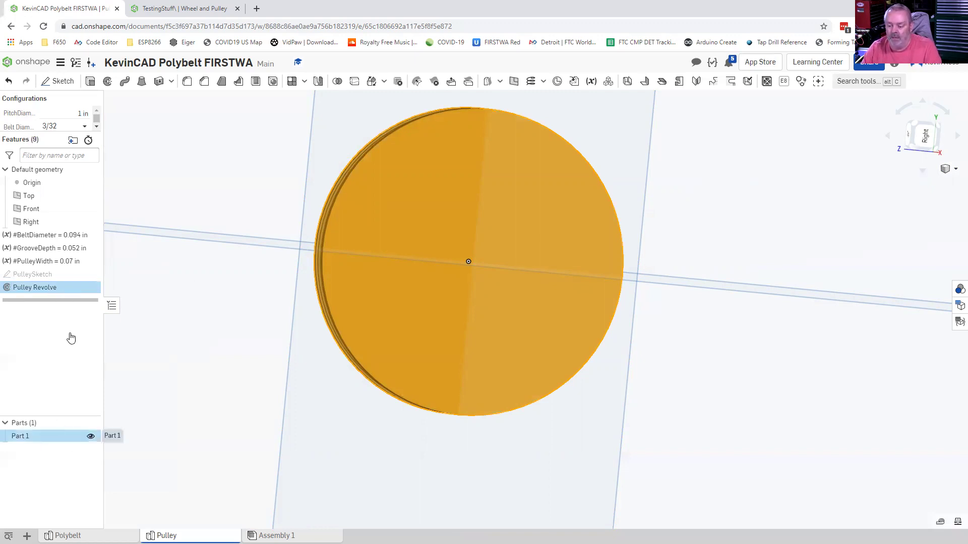
right_click(71, 338)
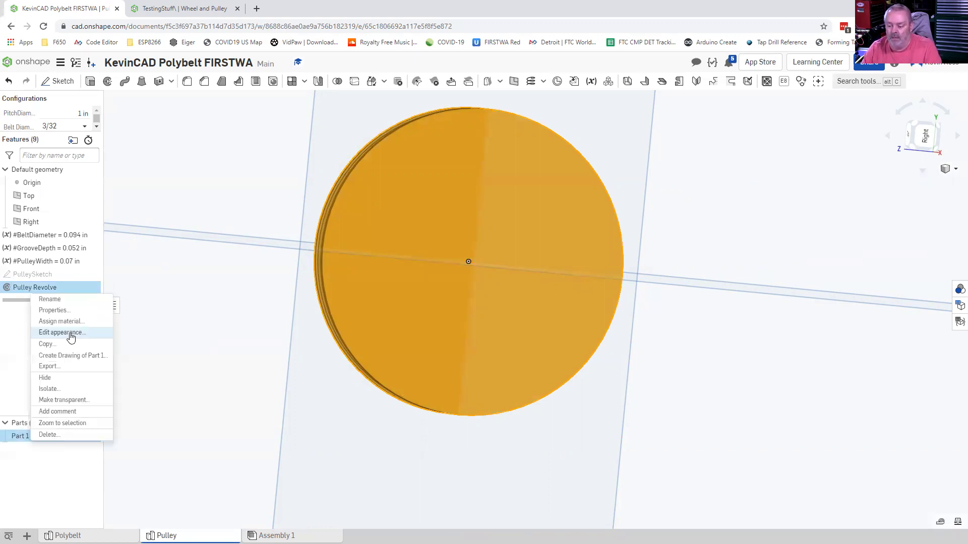
click(56, 299)
text(Pueel)
key(BackSpace)
key(BackSpace)
key(BackSpace)
text(lle)
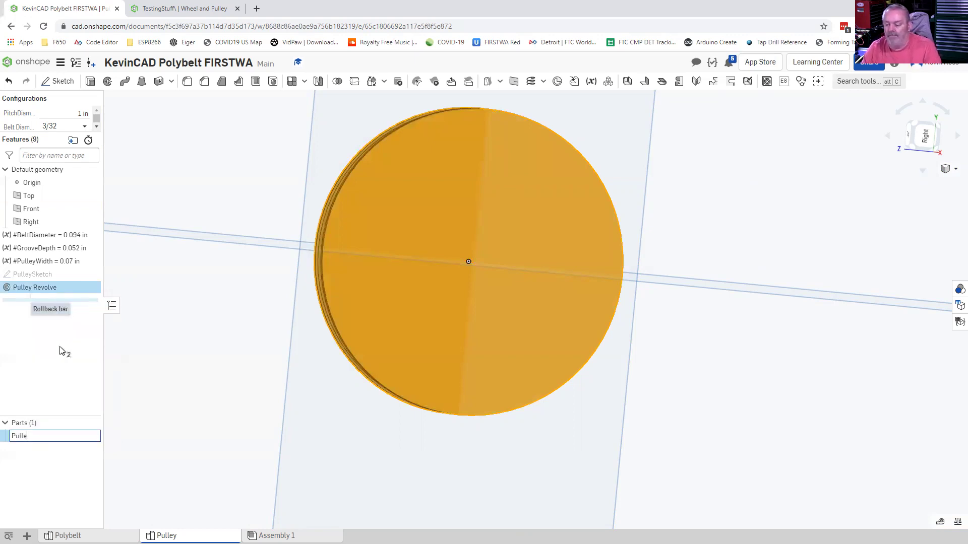
text(y)
key(Return)
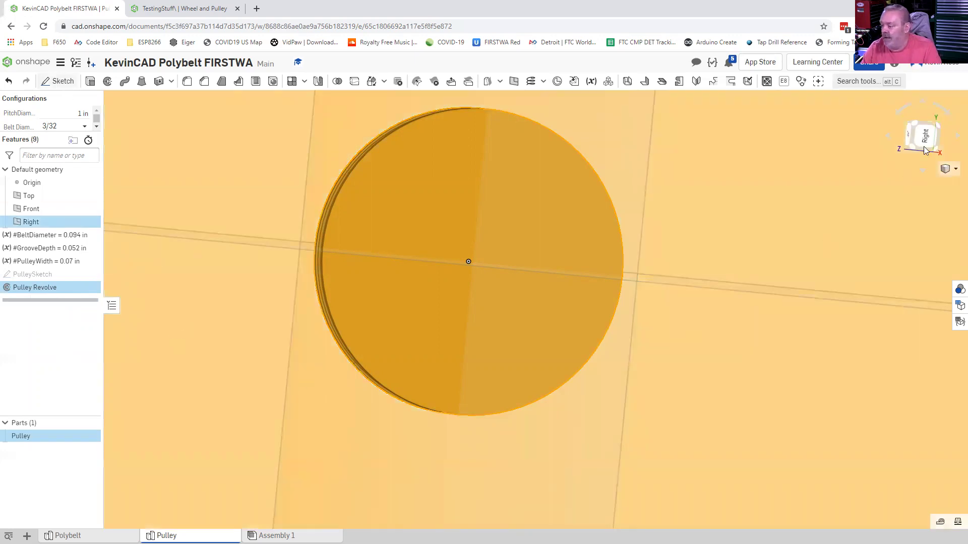
- Start a new sketch on the Right plane and check how that plane sits relative to the pulley
key(shift+s)
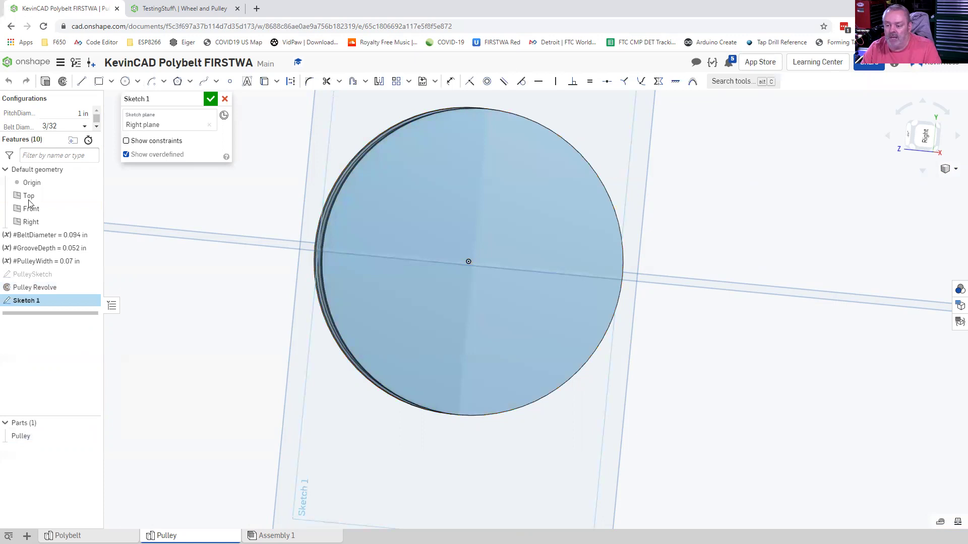
click(29, 196)
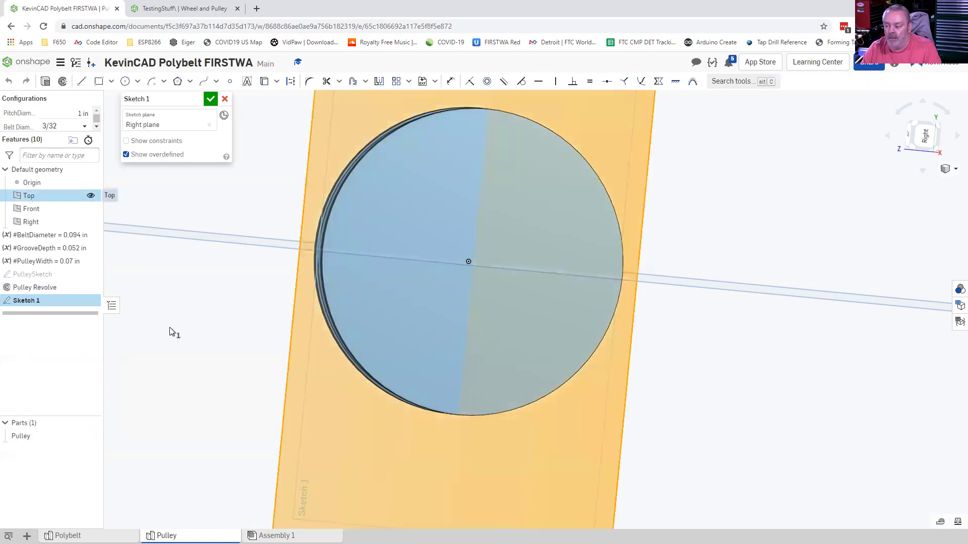
click(205, 279)
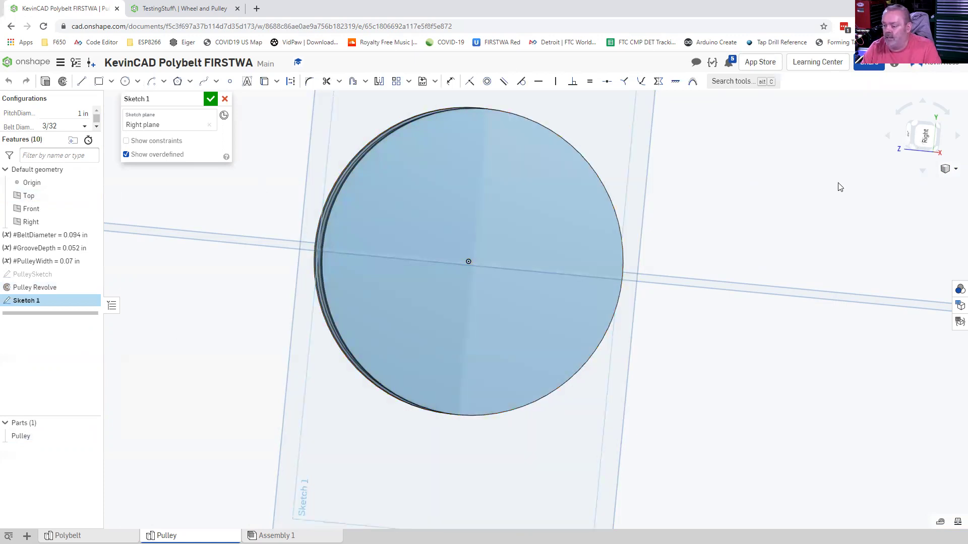
click(30, 198)
right_click(54, 306)
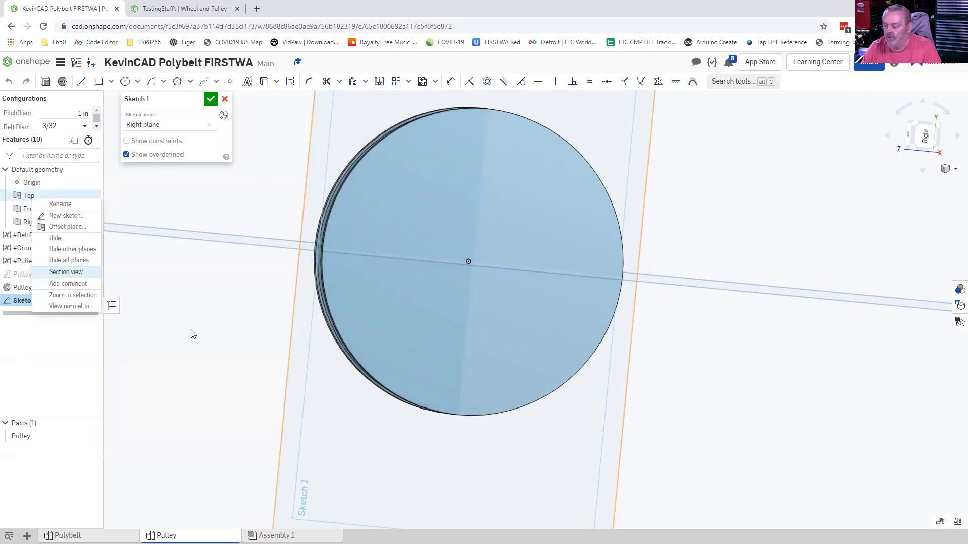
right_drag(191, 330, 236, 330)
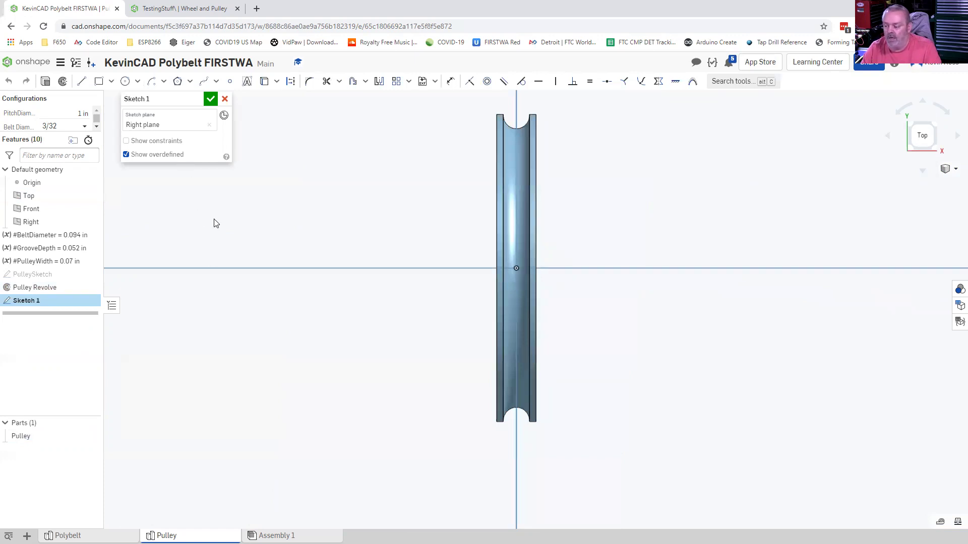
right_drag(242, 221, 237, 226)
mouse_move(307, 225)
right_down()
mouse_move(317, 223)
mouse_move(280, 216)
mouse_move(237, 167)
right_up()
- Replace the sketch plane with the pulley's flat side face
click(209, 125)
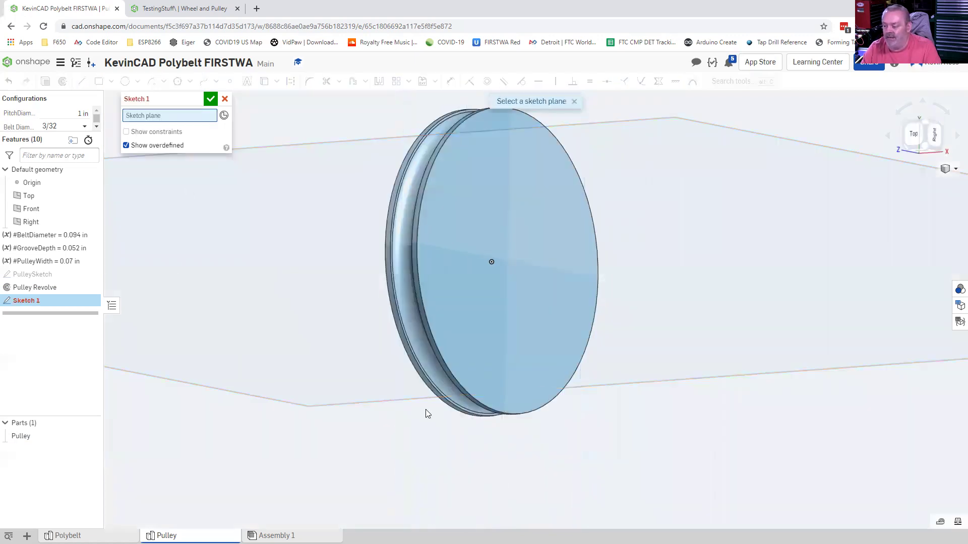
click(548, 313)
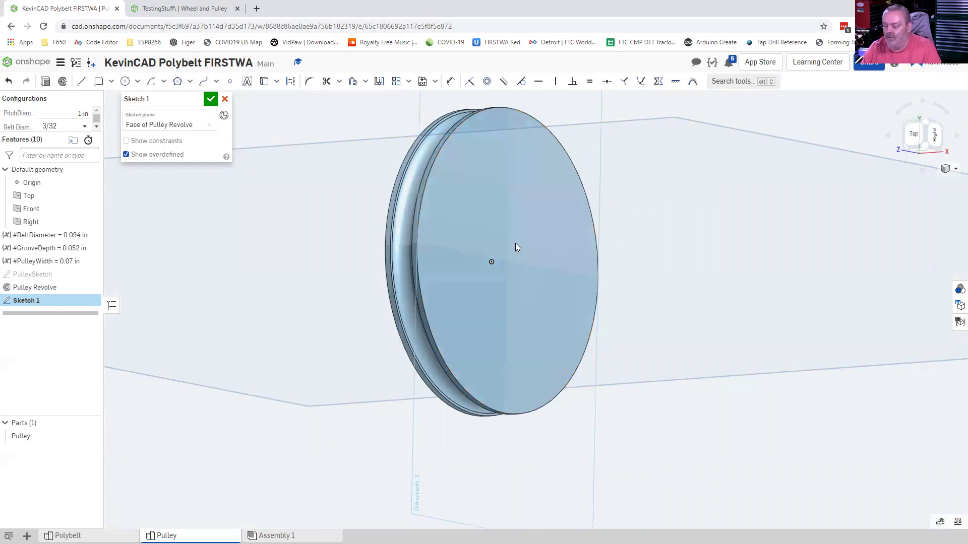
right_click(564, 411)
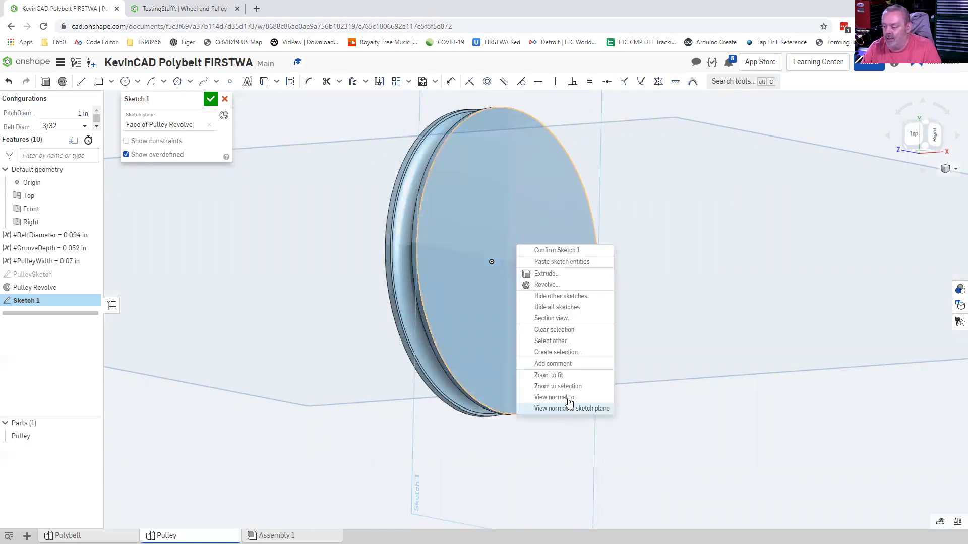
click(567, 398)
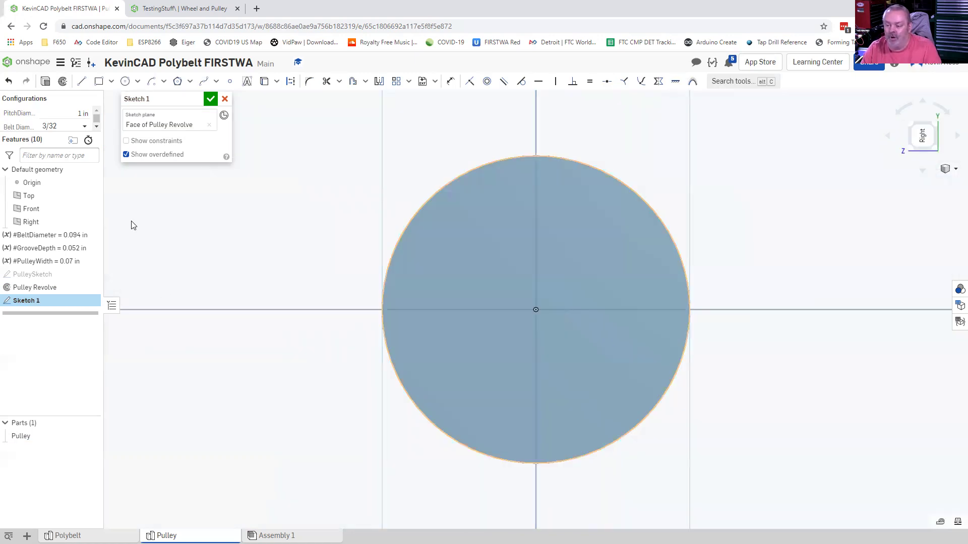
- Draw a circle centred on the origin and set its diameter to a new length variable #BoreDiameter of 0.25 in
click(125, 82)
click(536, 309)
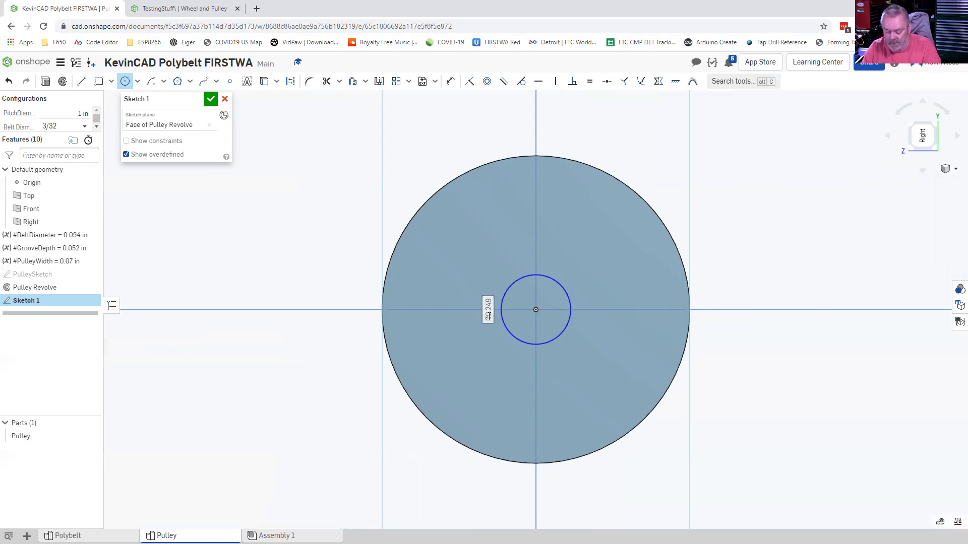
double_click(488, 316)
text(#)
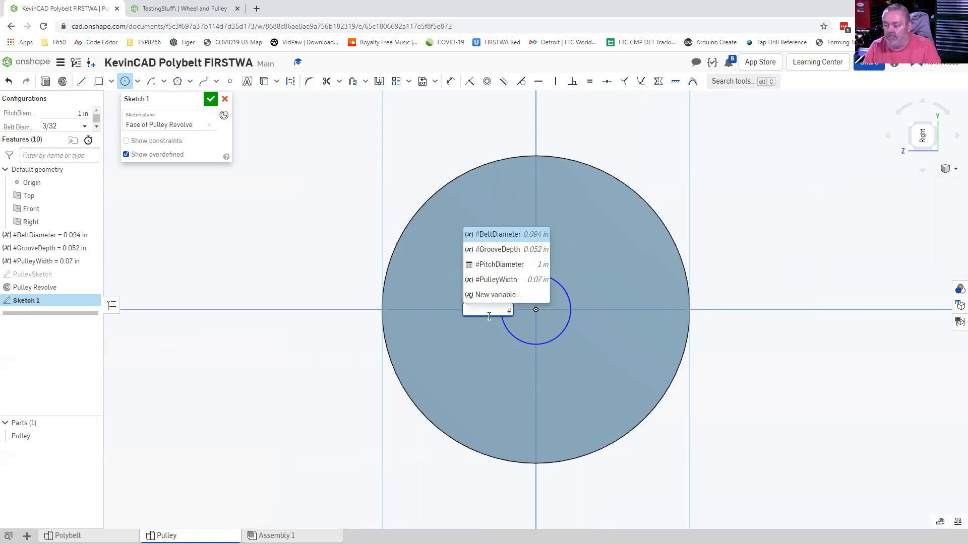
text(BoreDiameter)
key(Return)
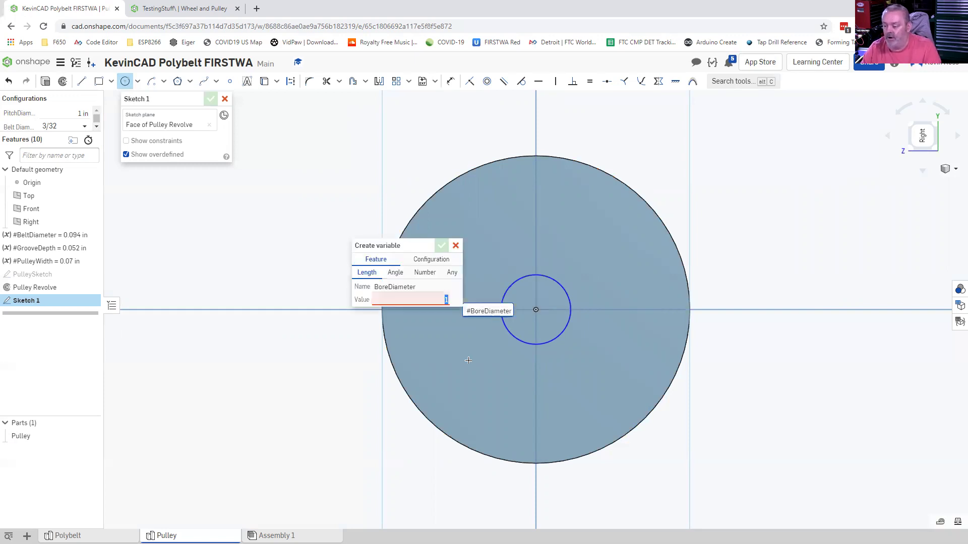
key(BackSpace)
text(.25)
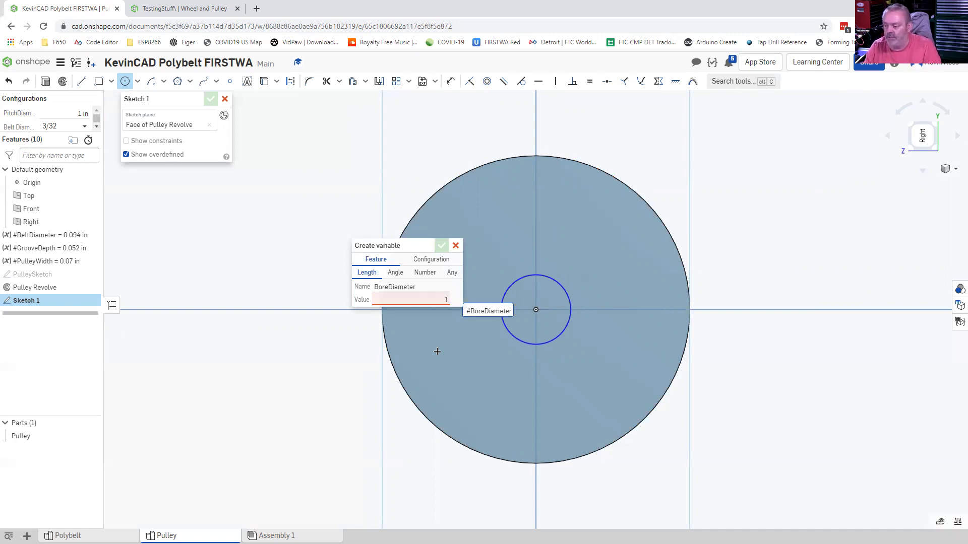
text(in)
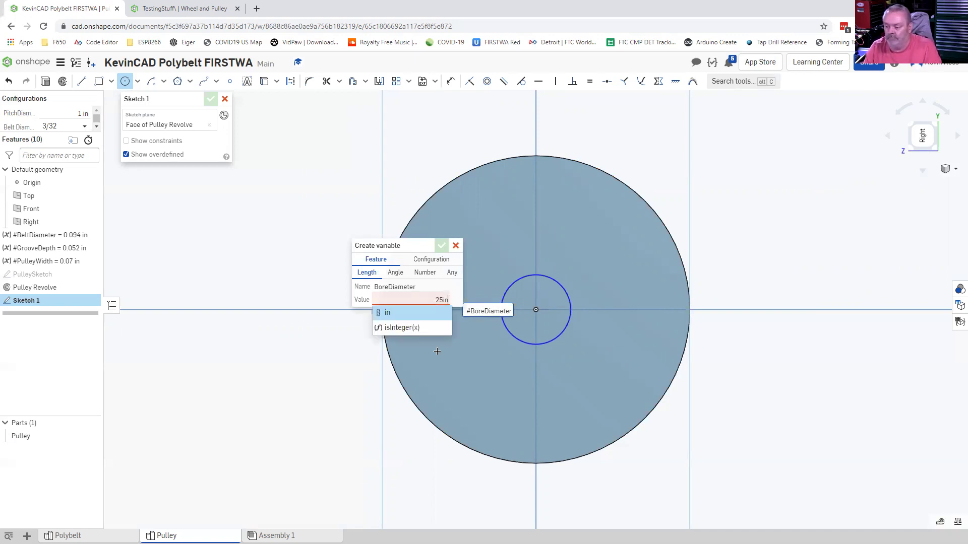
key(Return)
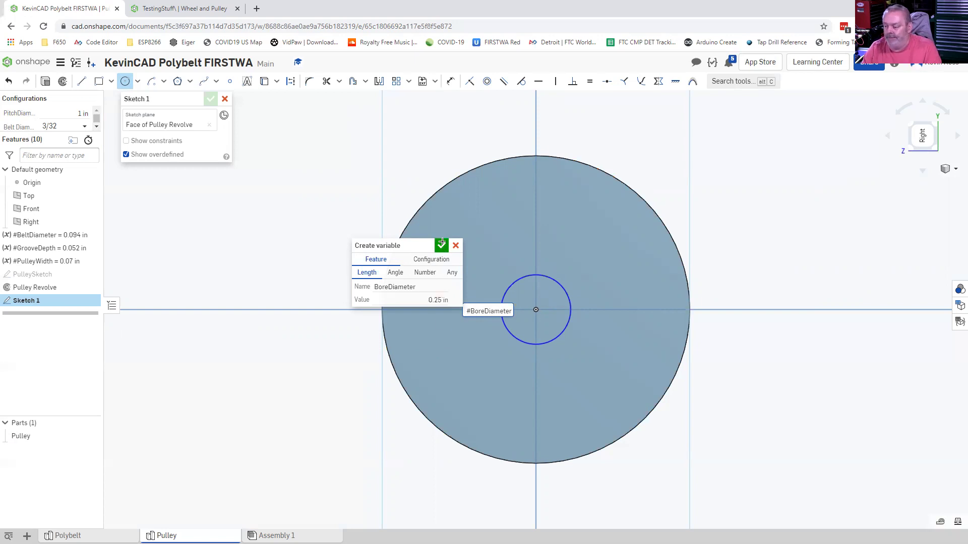
key(Return)
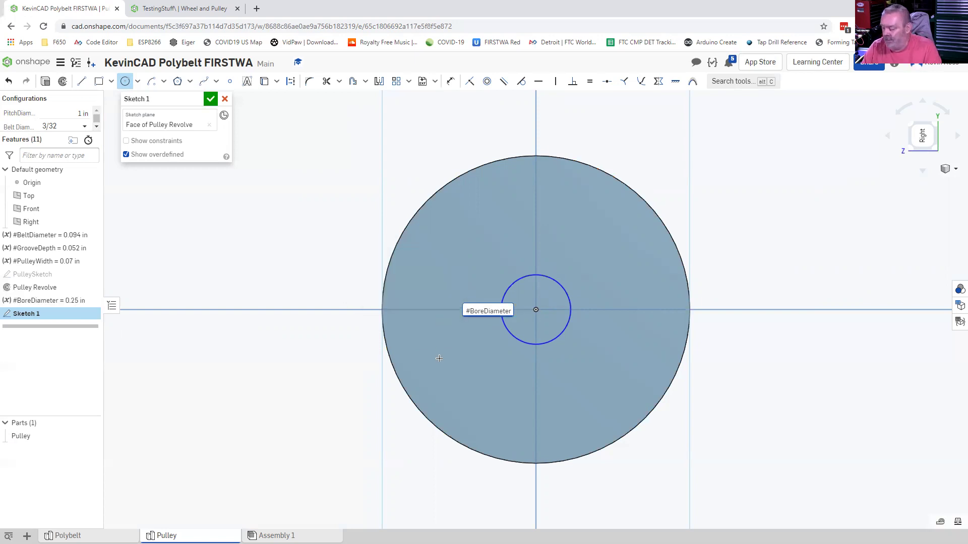
key(Return)
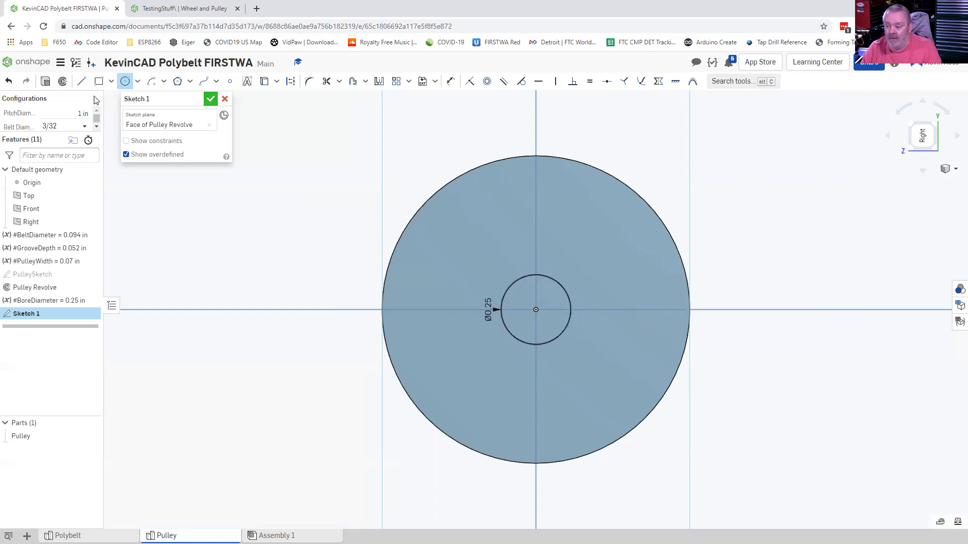
- Finish the sketch and cut its circle through the whole pulley with a Through all Remove extrude
key(Return)
key(shift+e)
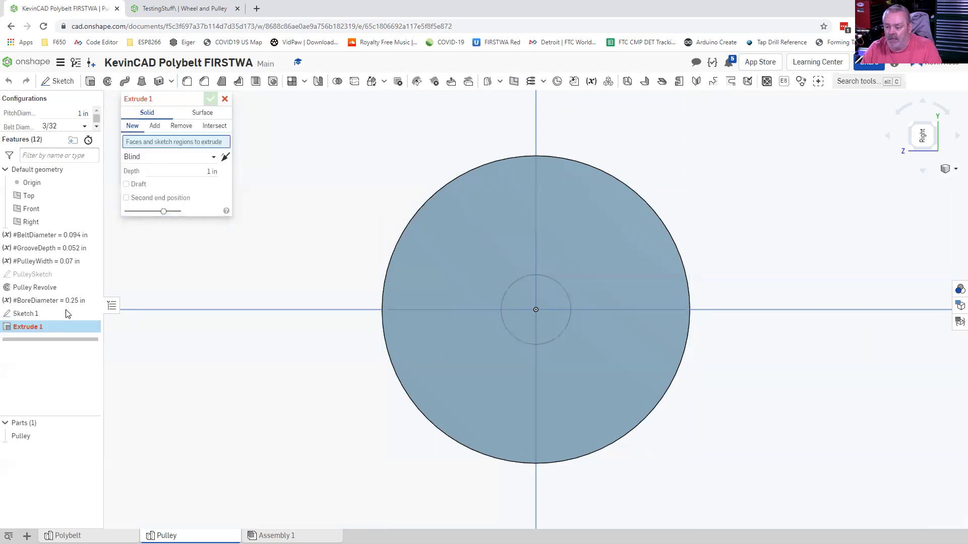
click(226, 298)
click(154, 173)
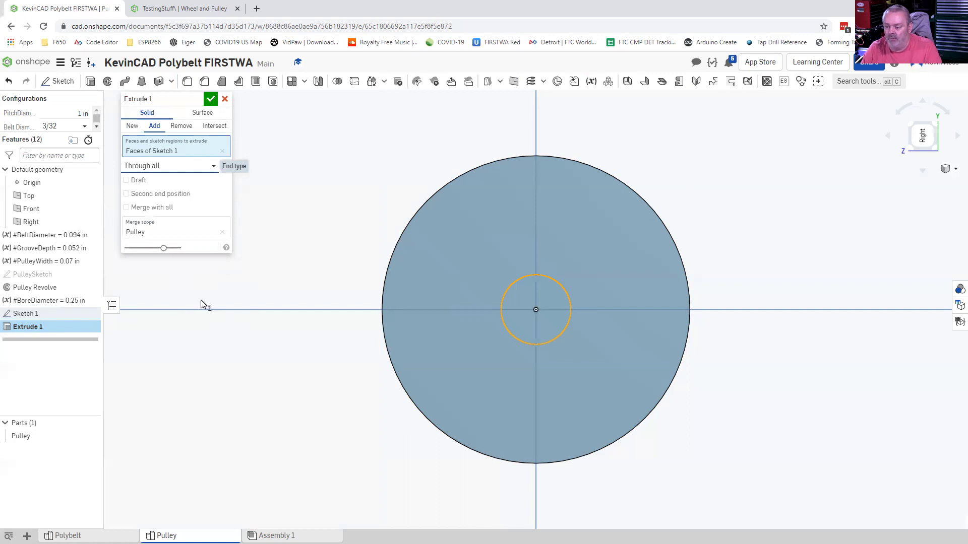
click(210, 99)
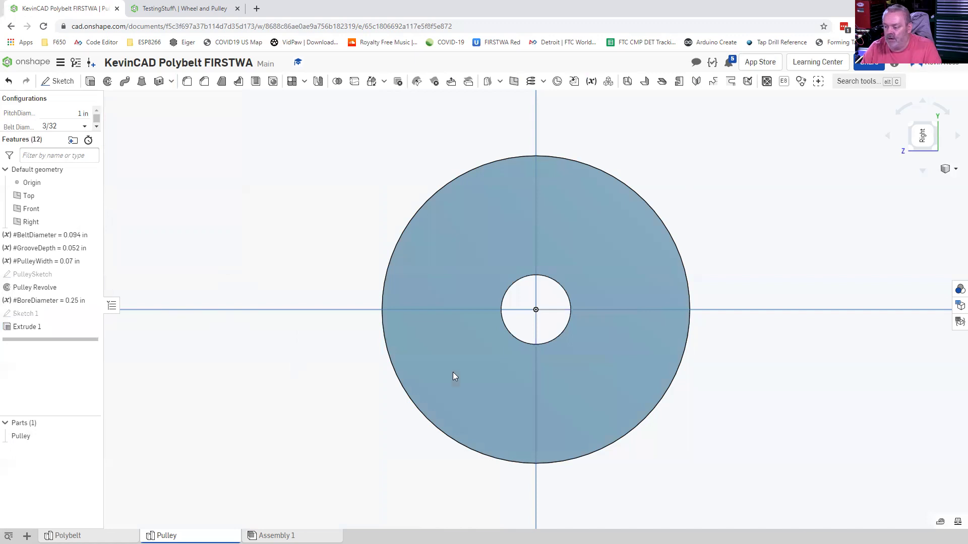
right_drag(452, 372, 360, 351)
right_drag(298, 322, 290, 350)
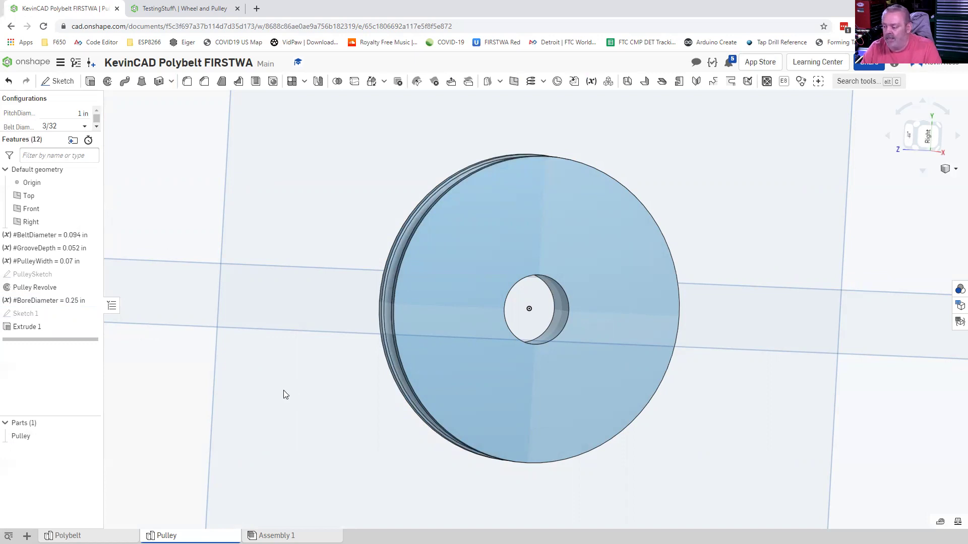
- Reopen the bore sketch for editing and delete its circle
click(28, 328)
double_click(22, 314)
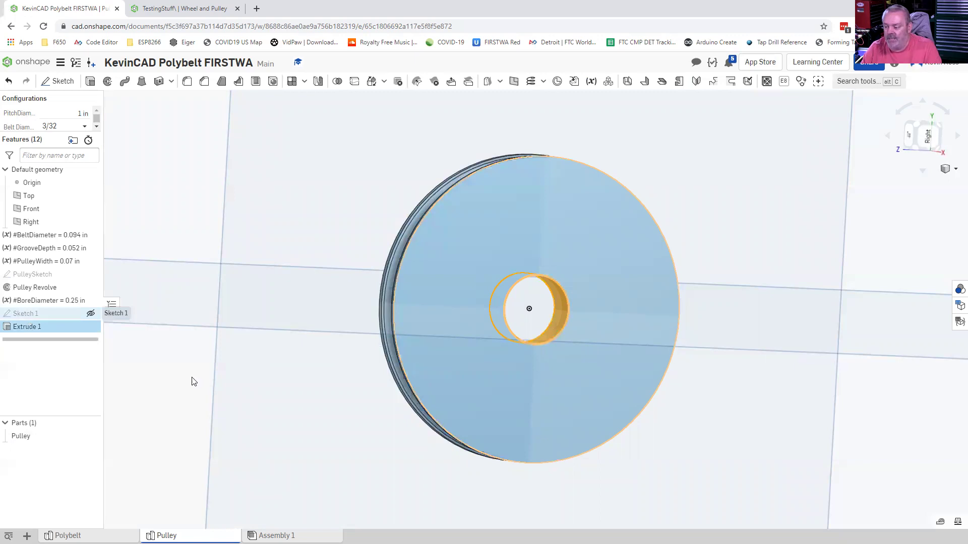
drag(479, 257, 603, 367)
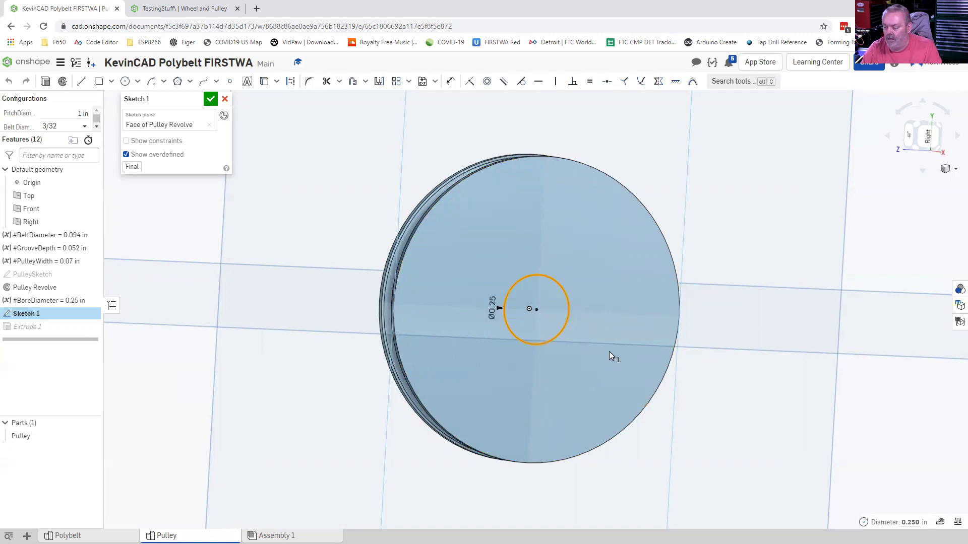
key(n)
click(561, 337)
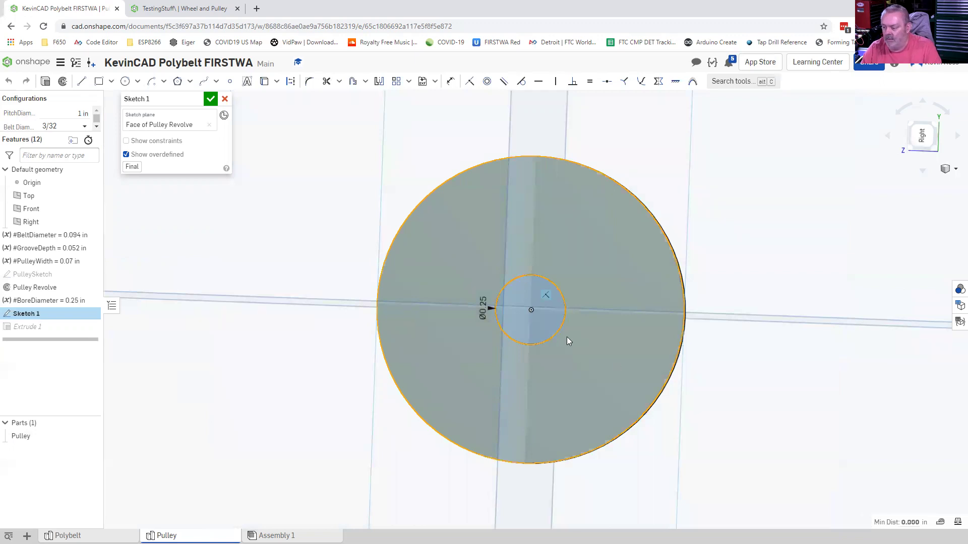
click(537, 343)
key(Delete)
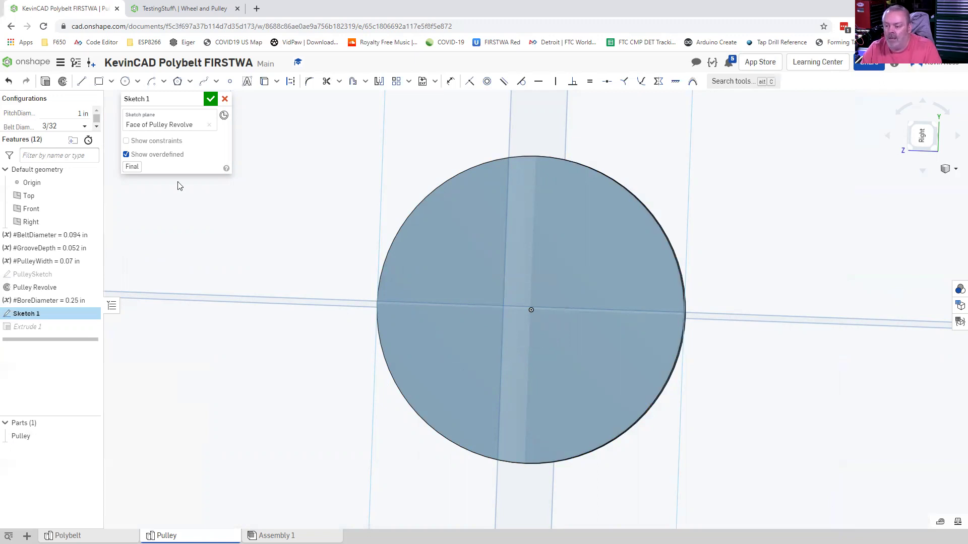
- Sketch a six-sided inscribed polygon centred on the origin, with a construction circle about 0.323 in in diameter
click(190, 82)
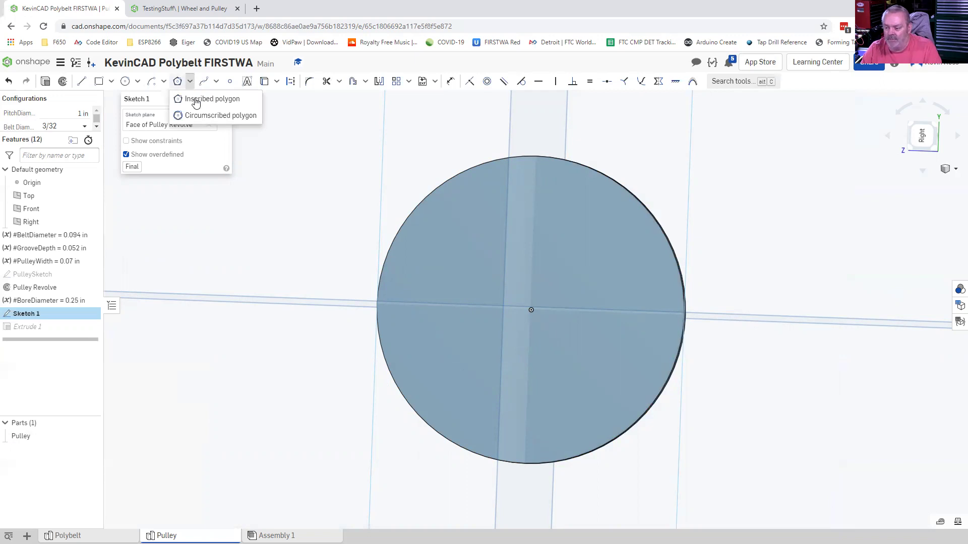
click(194, 99)
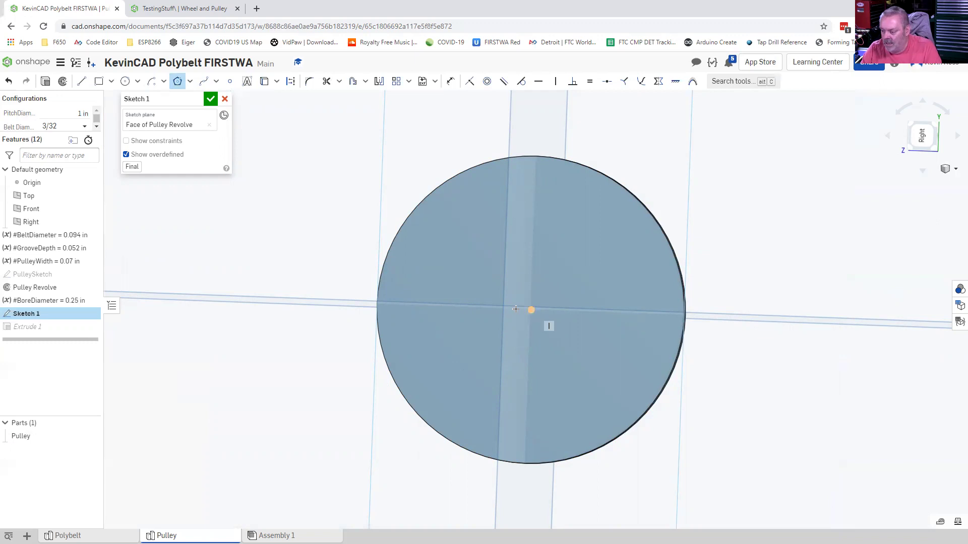
click(531, 310)
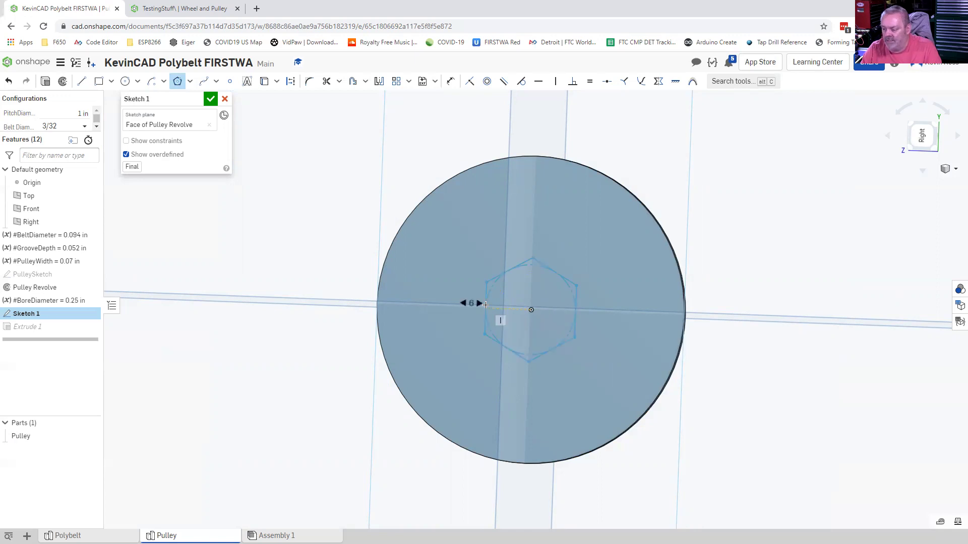
click(500, 328)
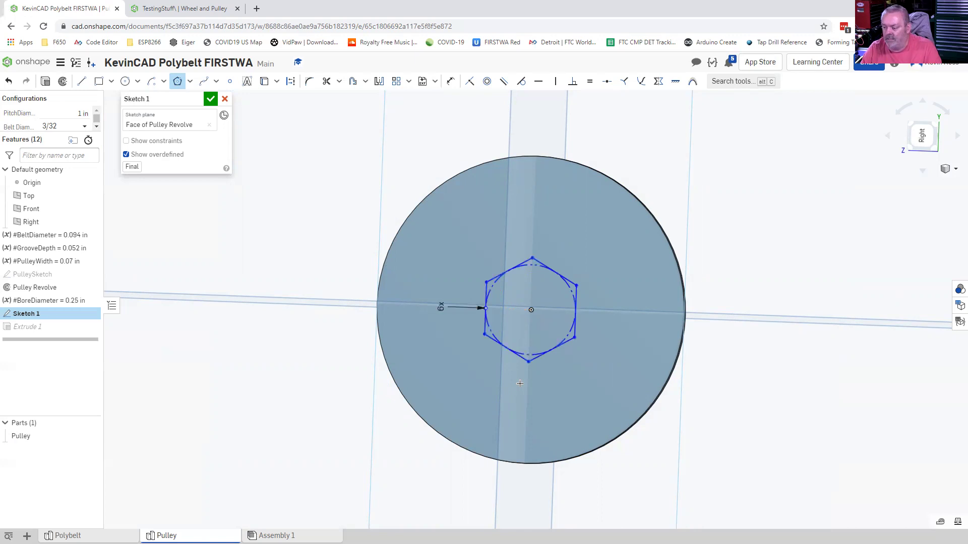
- Dimension the diameter of the hexagon's construction circle and set it to #BoreDiameter
click(450, 81)
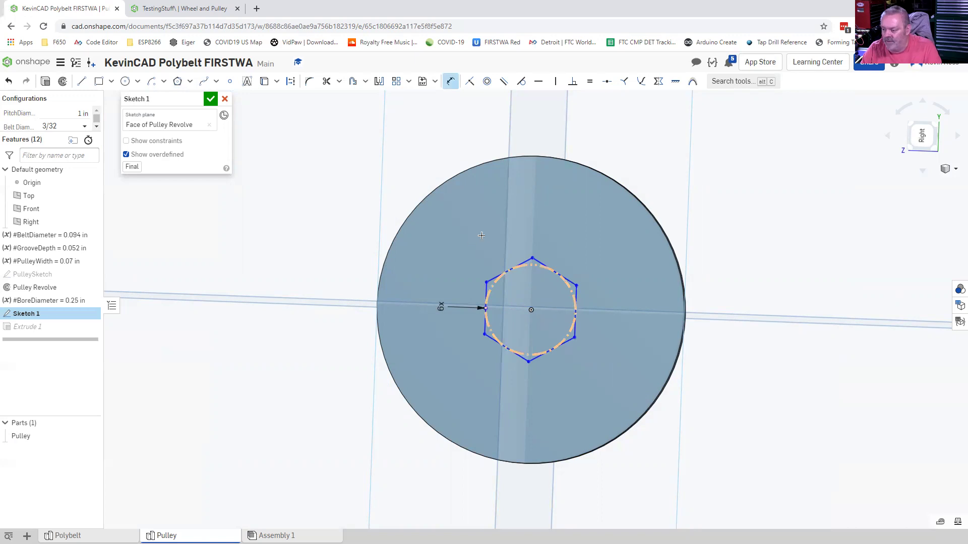
click(442, 250)
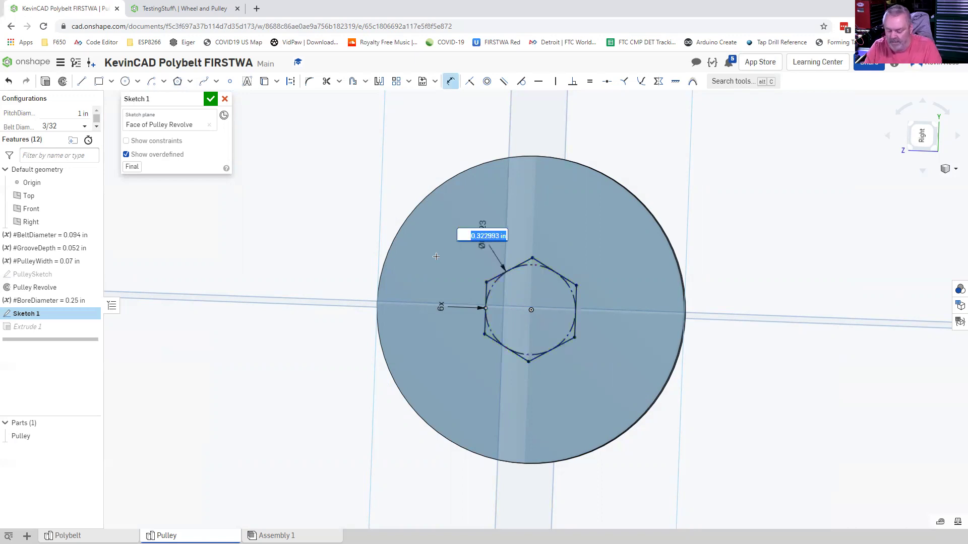
text(#Bo)
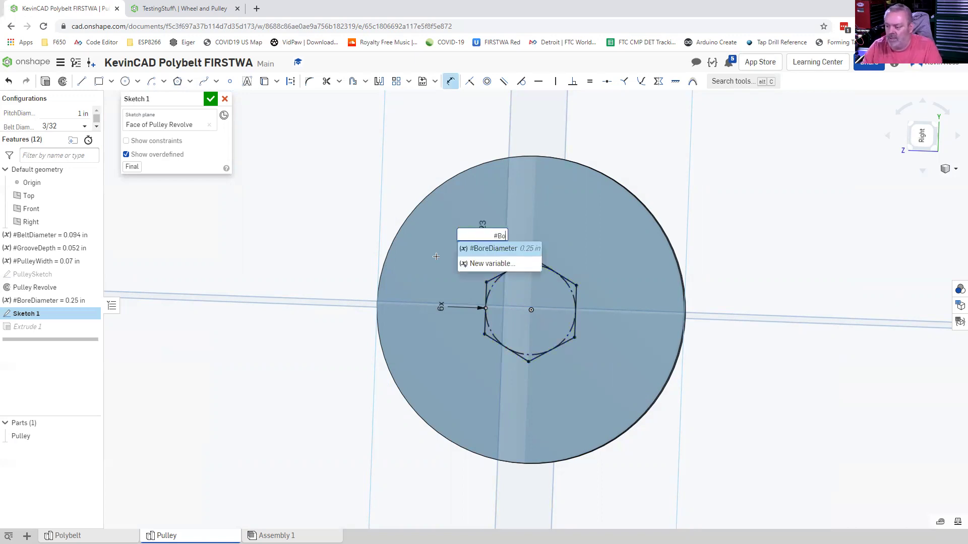
click(494, 248)
key(Return)
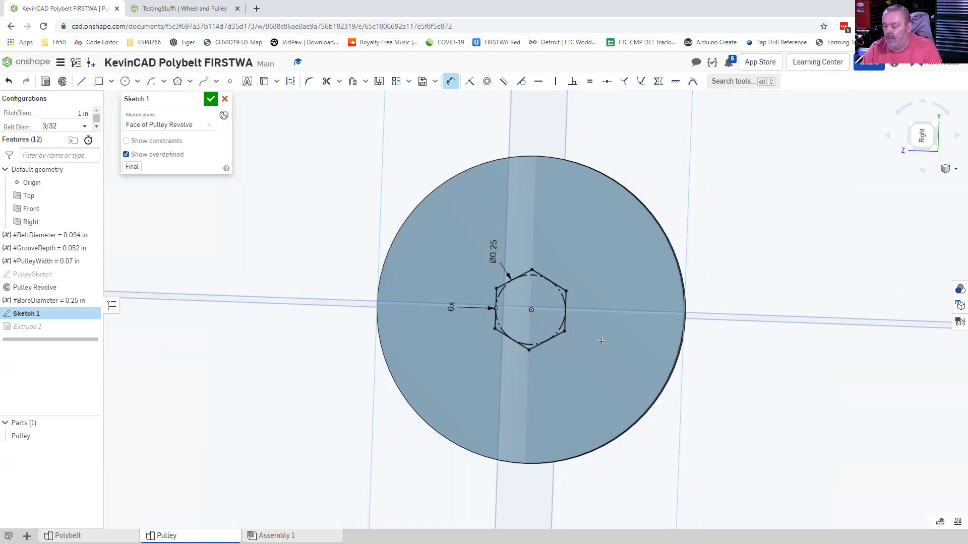
right_drag(608, 337, 607, 345)
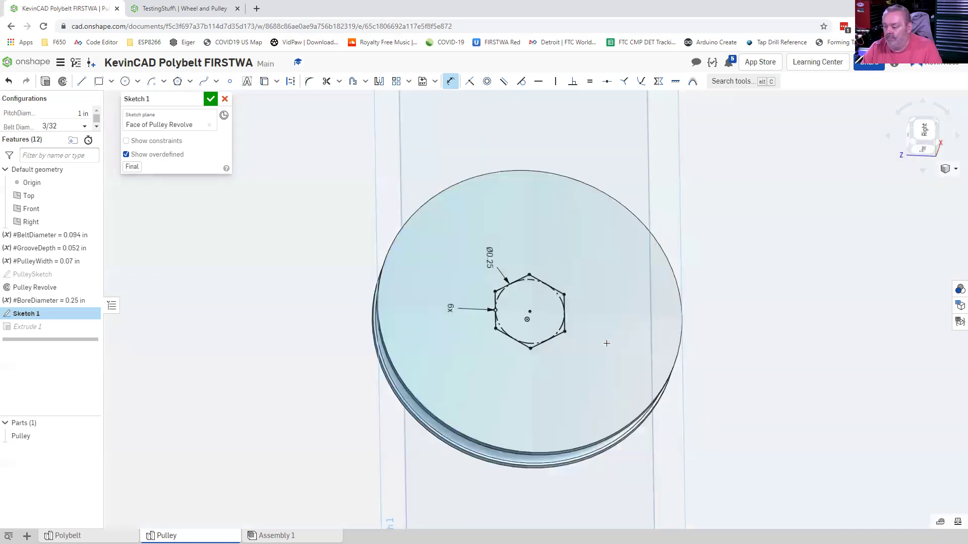
key(n)
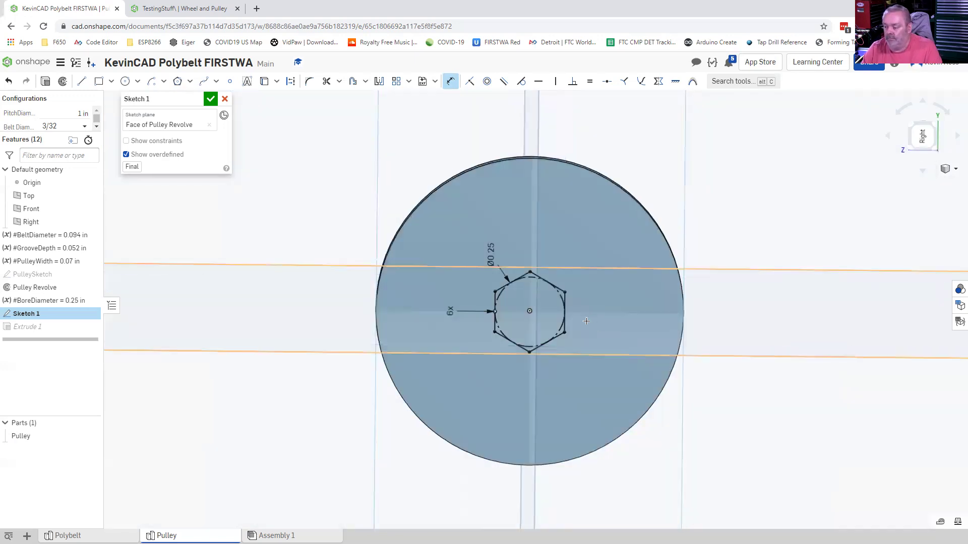
- Select the hexagon's inscribed circle to check its fit against the hex sides, and finish the bore sketch
scroll(586, 322, up, 1)
scroll(528, 345, up, 3)
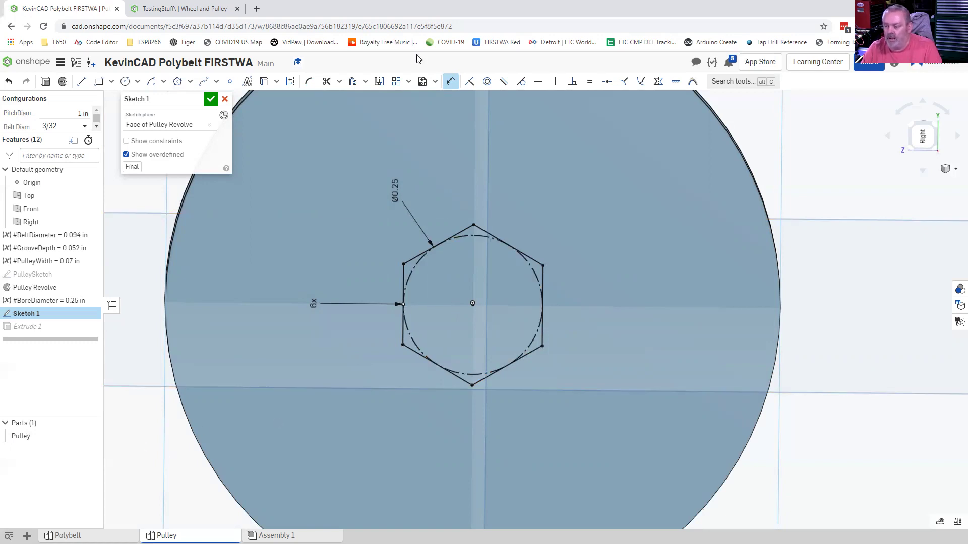
click(535, 278)
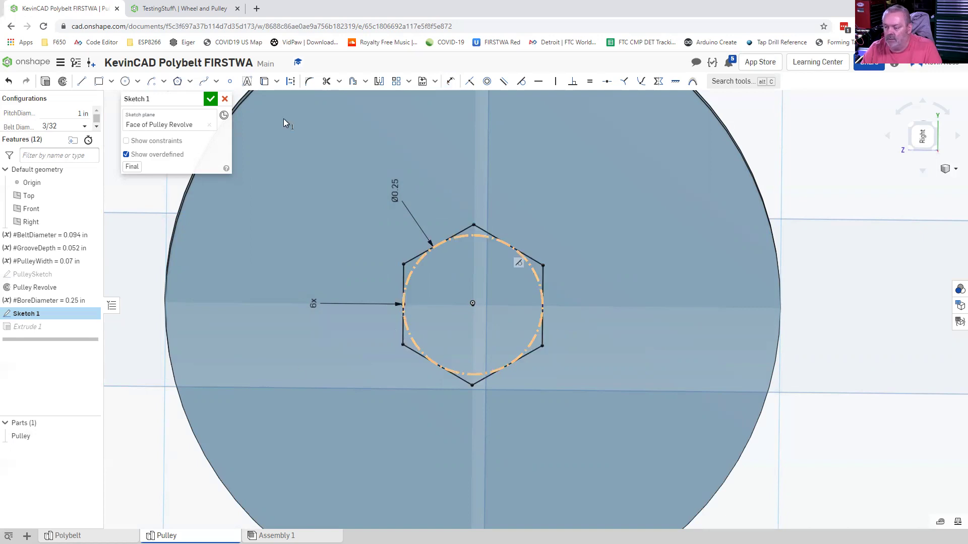
click(290, 82)
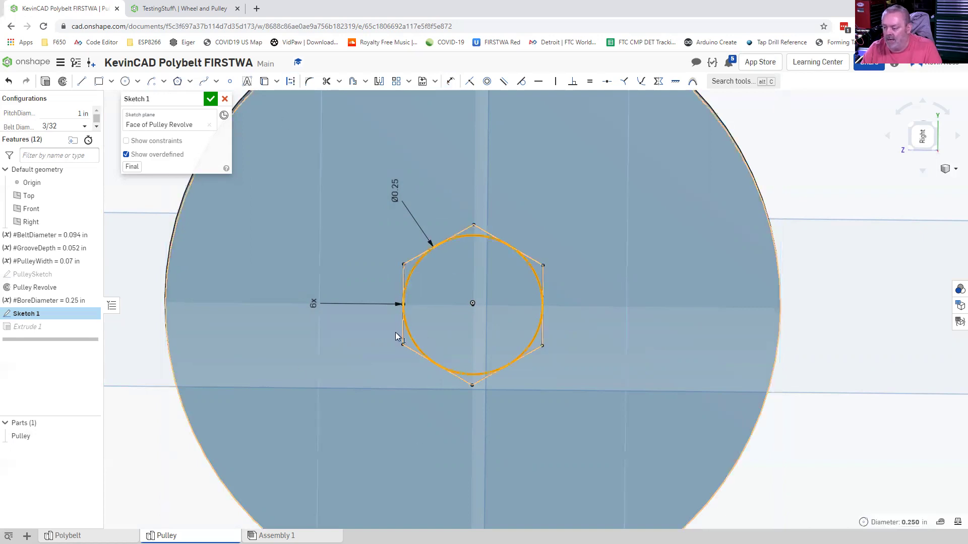
scroll(409, 312, up, 3)
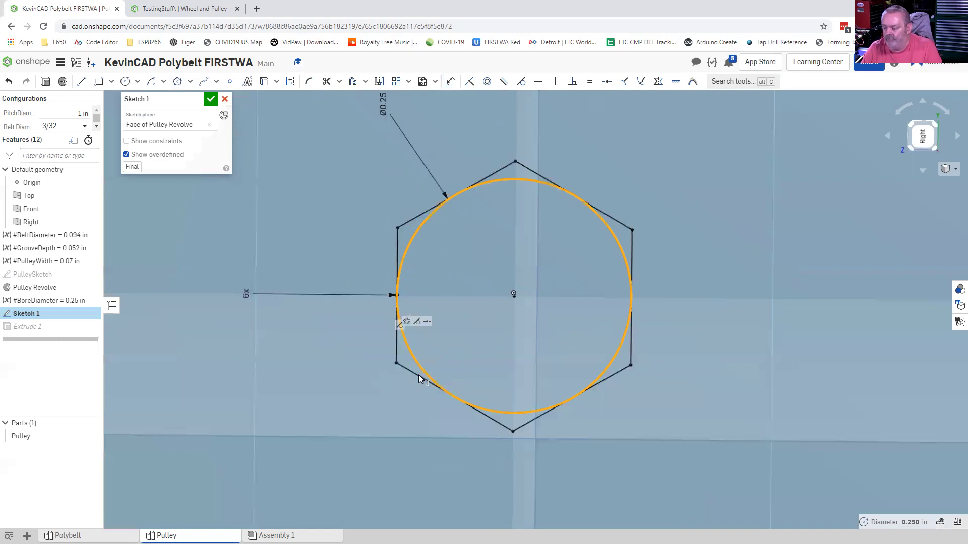
scroll(419, 378, up, 2)
scroll(419, 375, down, 4)
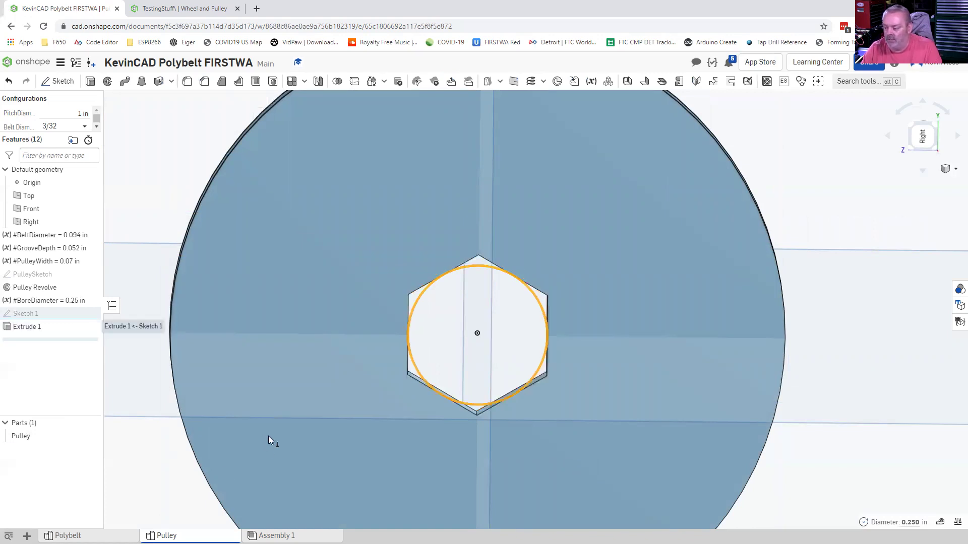
mouse_move(259, 428)
right_down()
mouse_move(230, 446)
mouse_move(242, 431)
right_up()
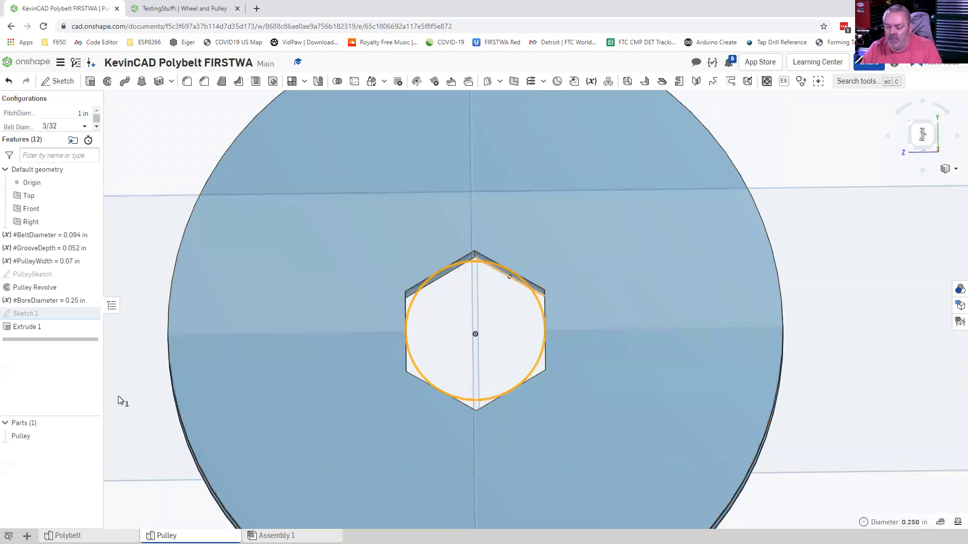
- Rename the Extrude 1 bore cut as BoreHoleHexExtrude
click(26, 330)
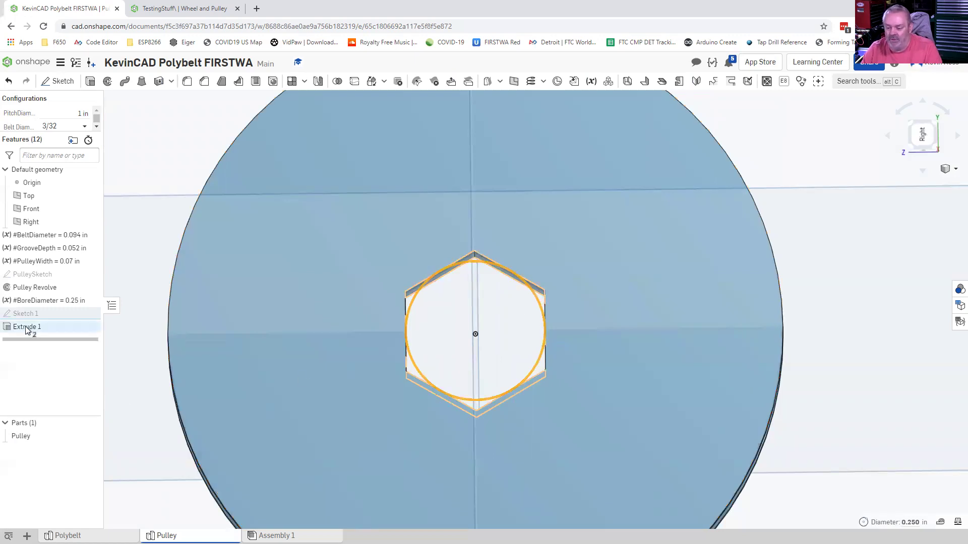
click(26, 331)
right_click(26, 329)
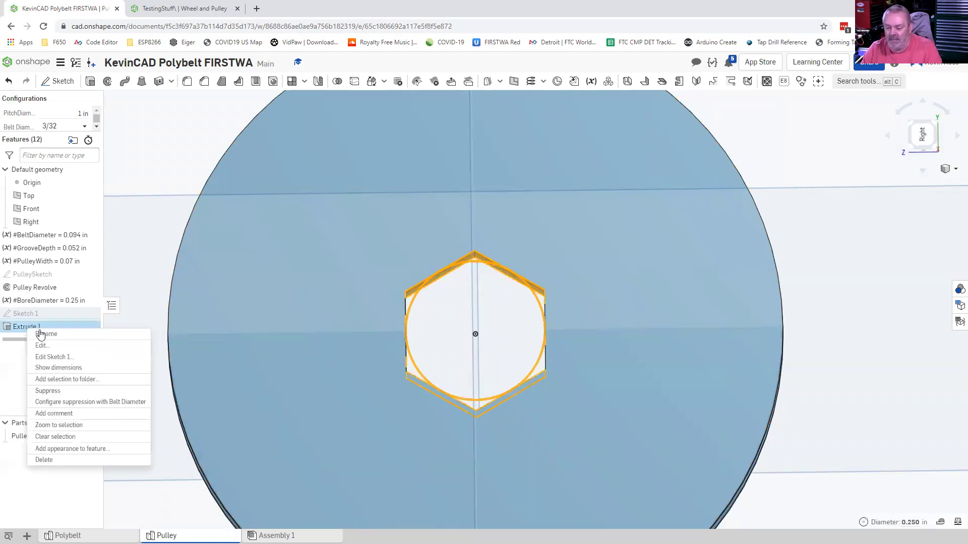
click(40, 330)
text(BoreHoleHexExtrude)
key(Return)
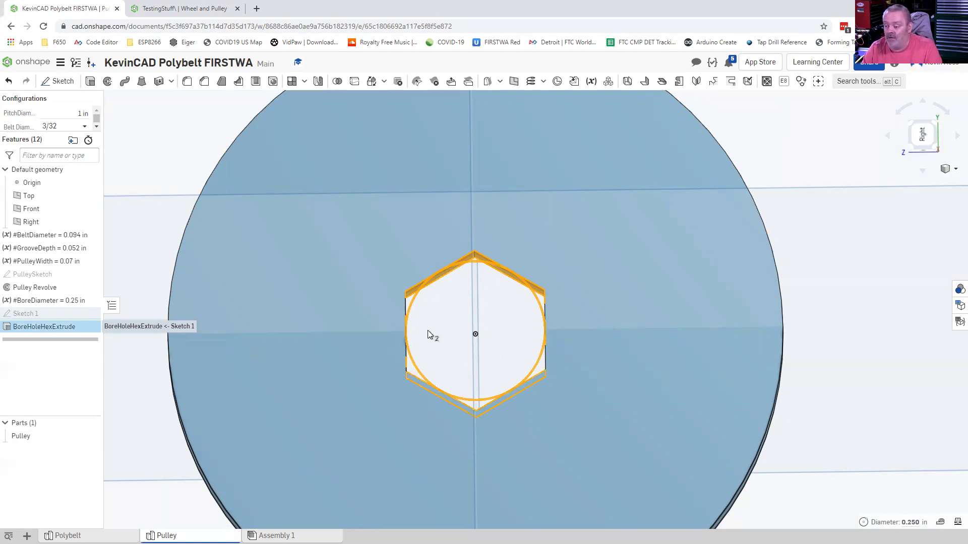
- Add a new list-type configuration input to the pulley
scroll(409, 362, down, 1)
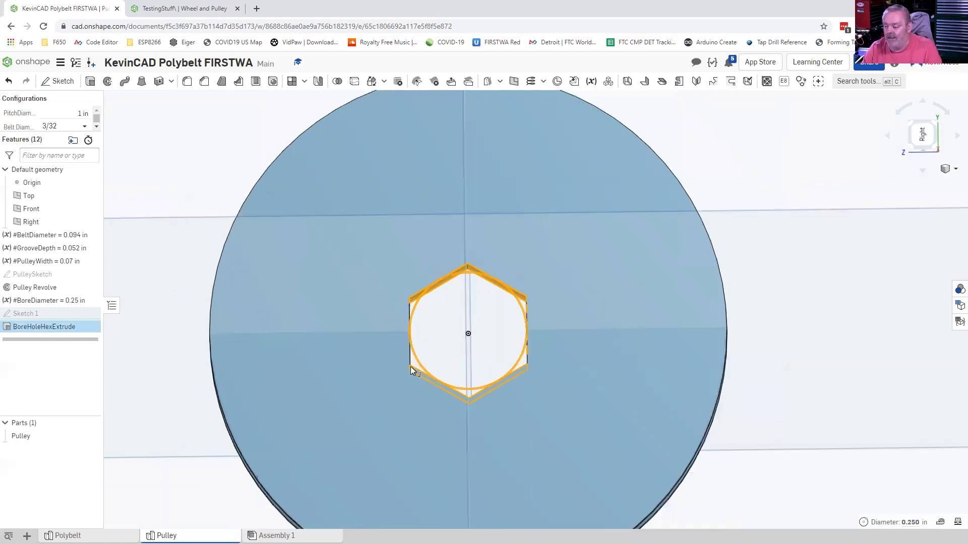
right_drag(409, 365, 410, 367)
right_drag(295, 381, 300, 383)
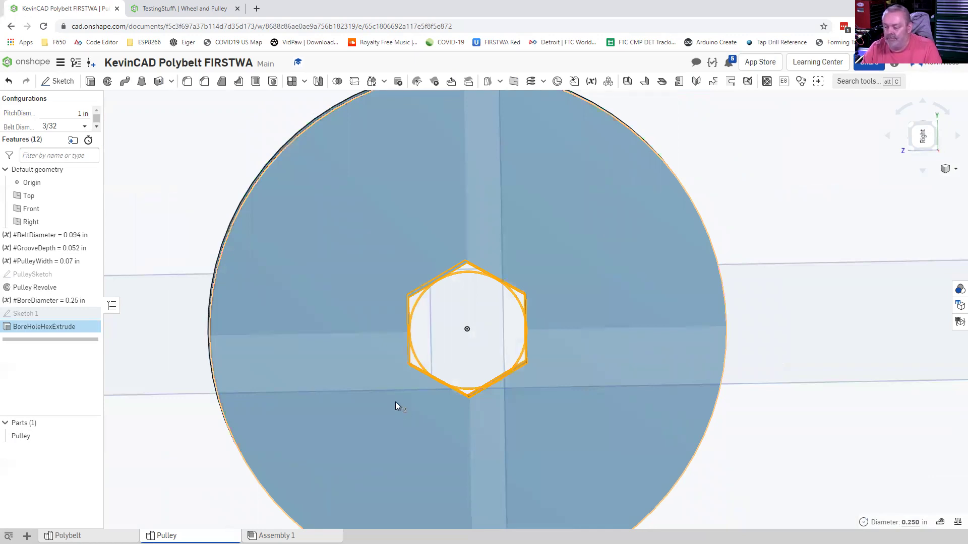
right_drag(354, 349, 384, 409)
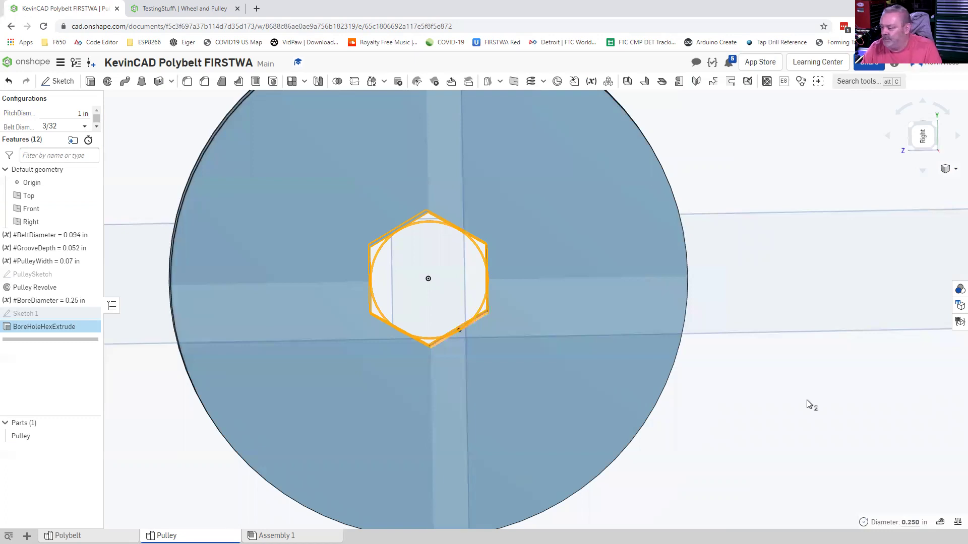
click(958, 306)
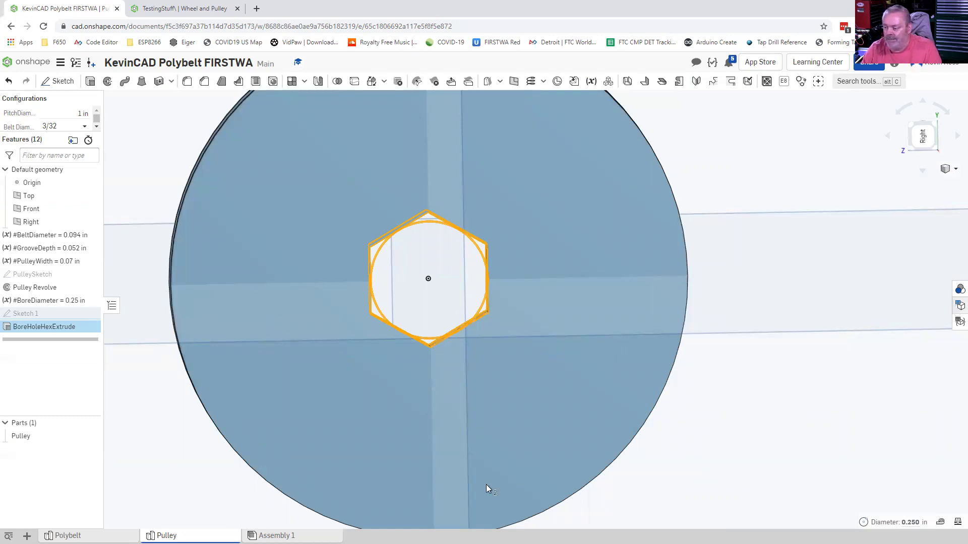
click(827, 520)
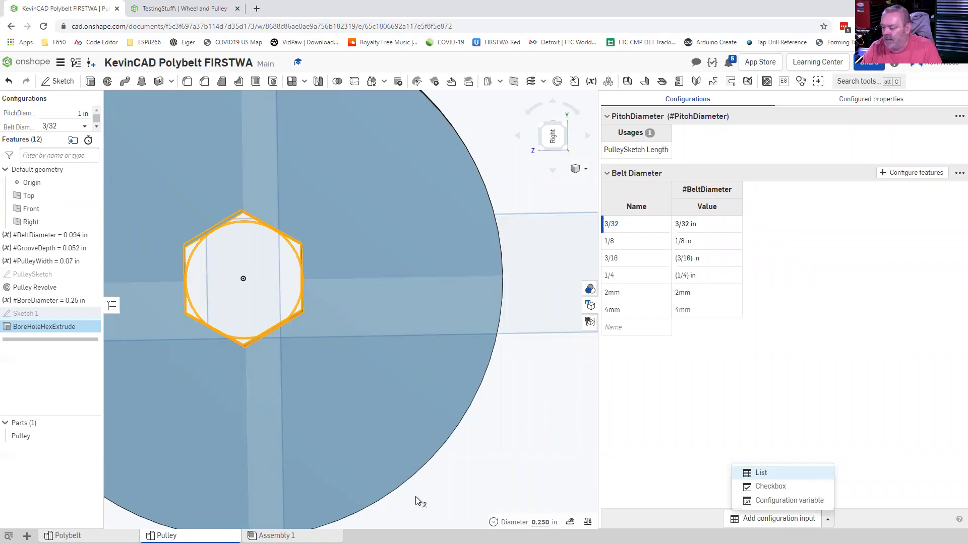
click(761, 473)
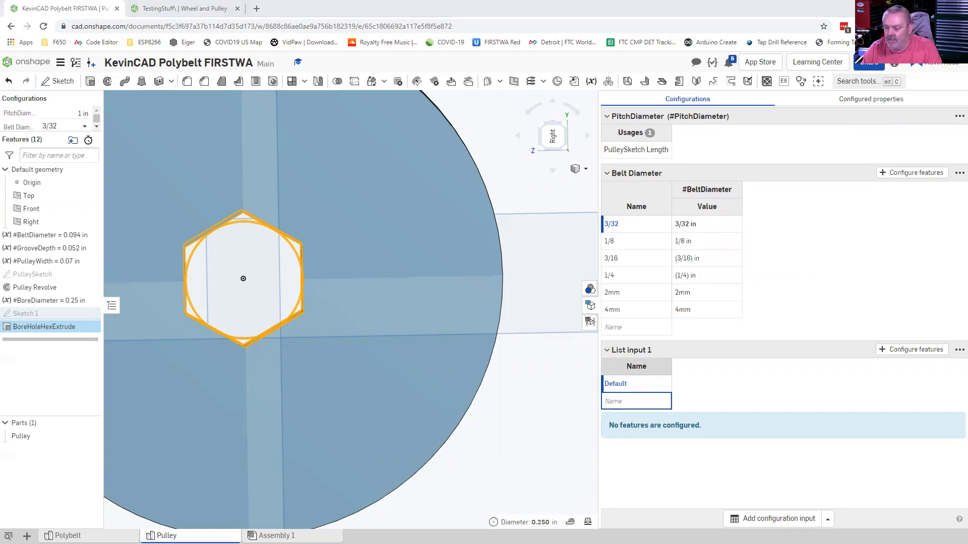
- Switch to the PartFactoryTables workbook in Excel, copy the bore names and values in B3:C25 of Sheet3, and return to Onshape
key(alt+Tab)
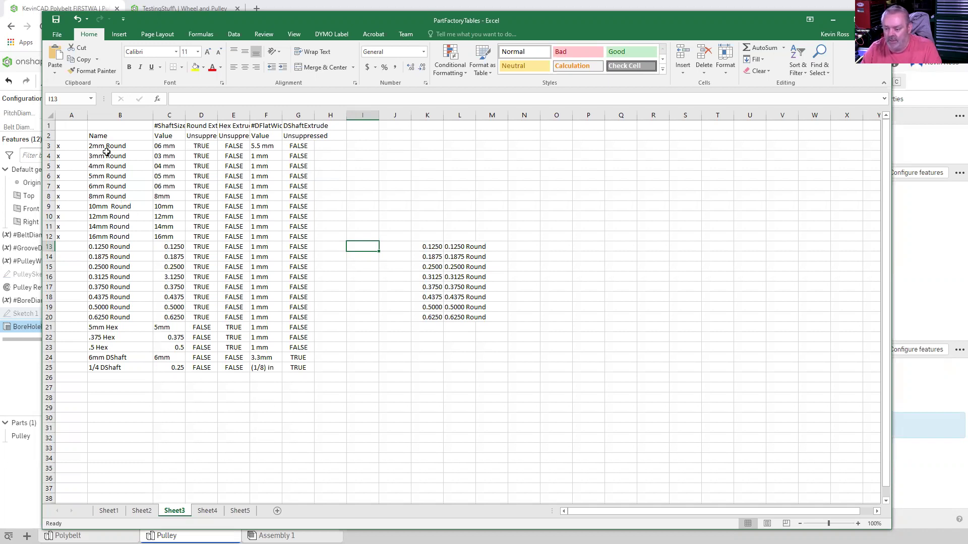
drag(160, 243, 161, 368)
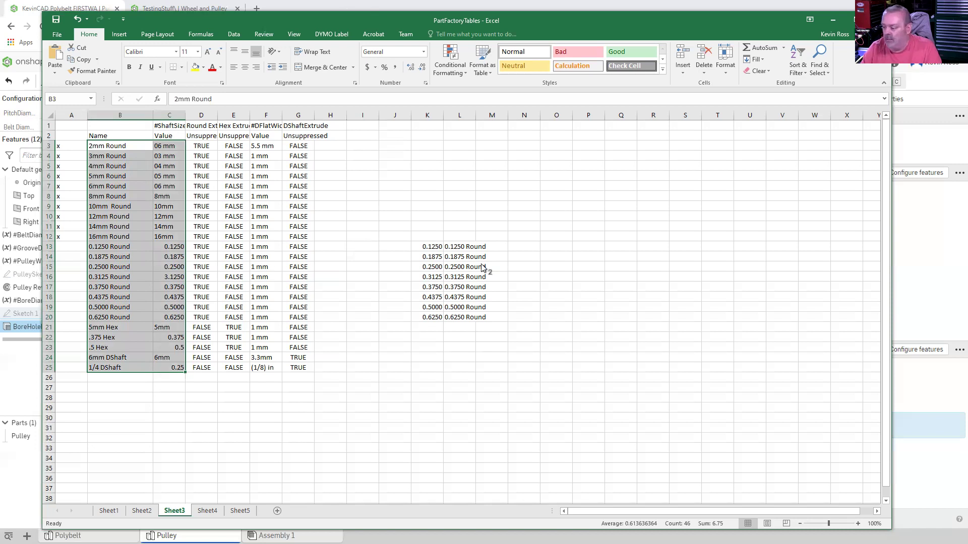
click(902, 14)
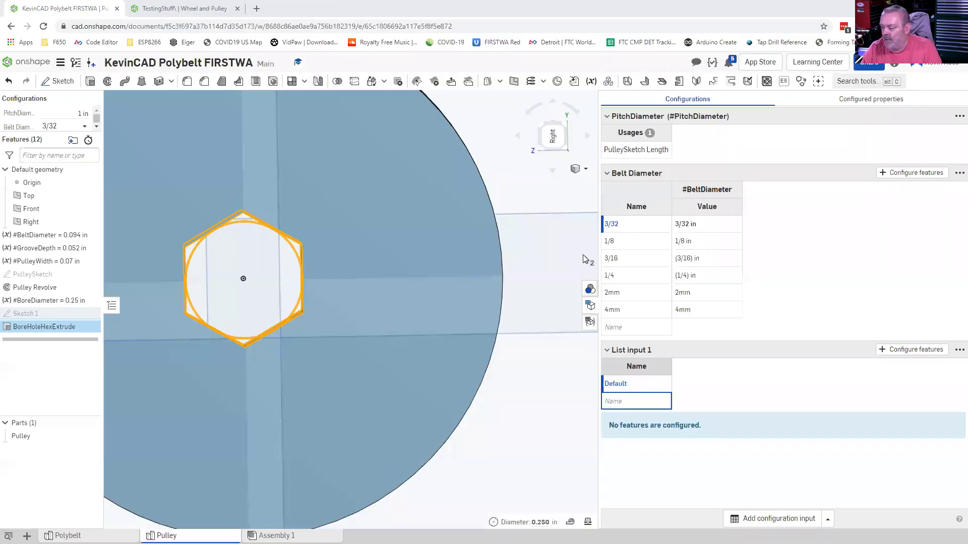
- Configure the value of the #BoreDiameter variable with List input 1
click(910, 350)
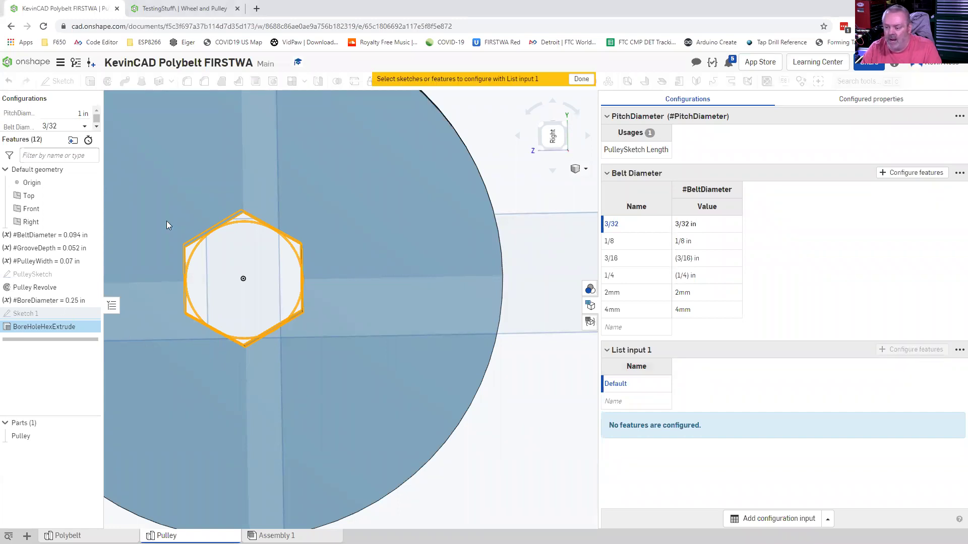
click(50, 301)
click(159, 140)
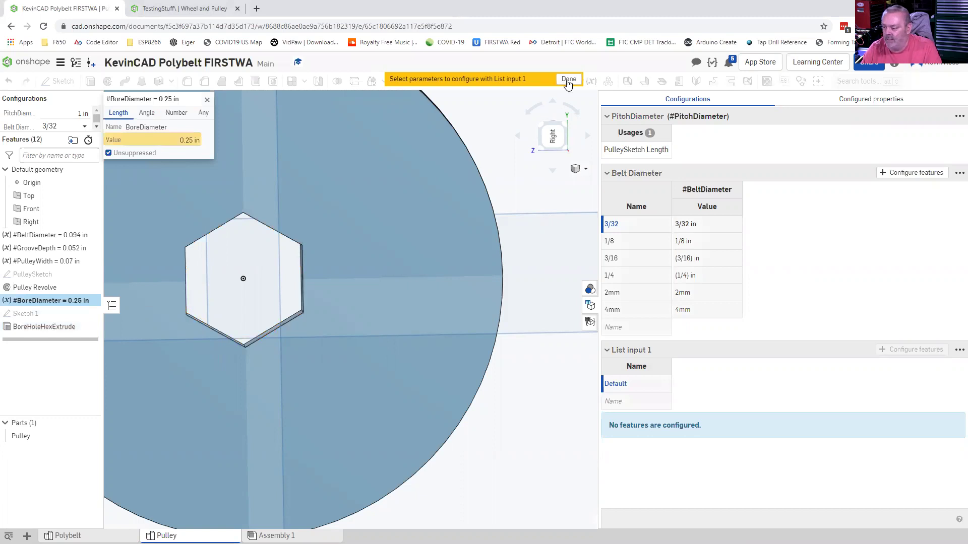
key(Escape)
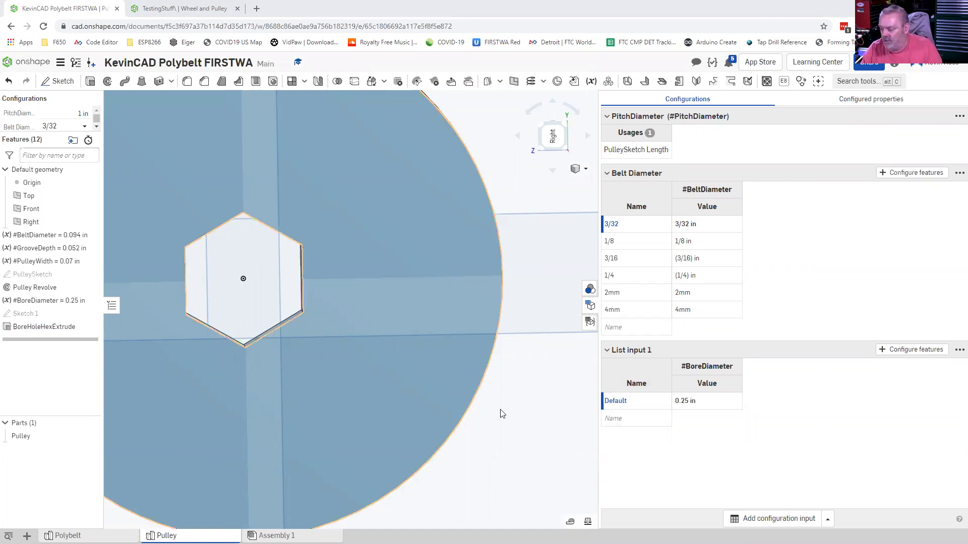
- Paste the copied bore names and values into the List input 1 table and delete the extra Untitled row
key(ctrl+v)
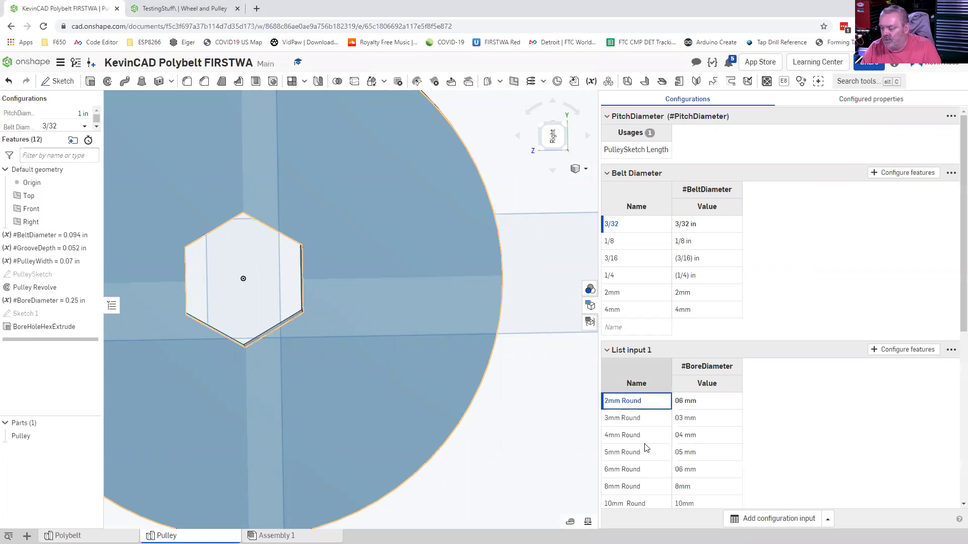
scroll(647, 427, down, 4)
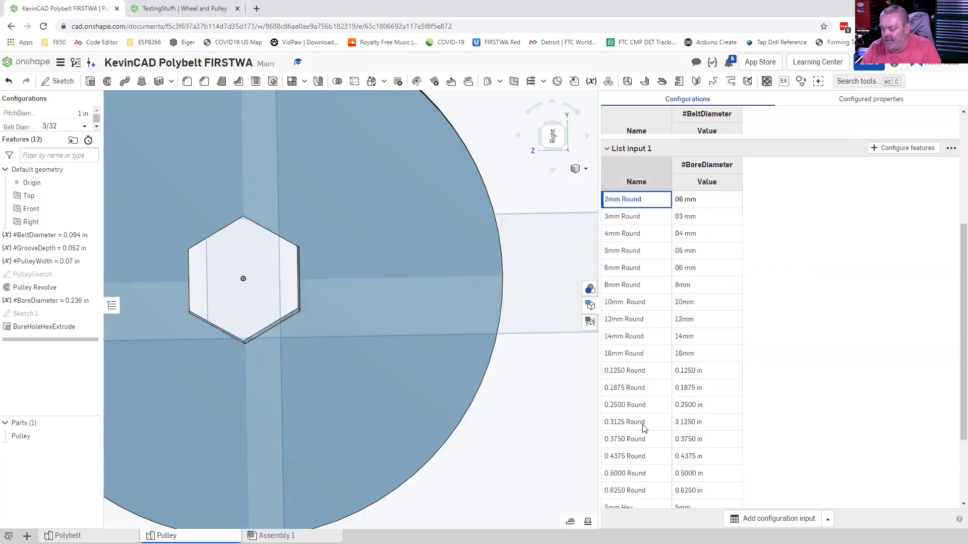
scroll(646, 426, down, 2)
scroll(645, 425, down, 1)
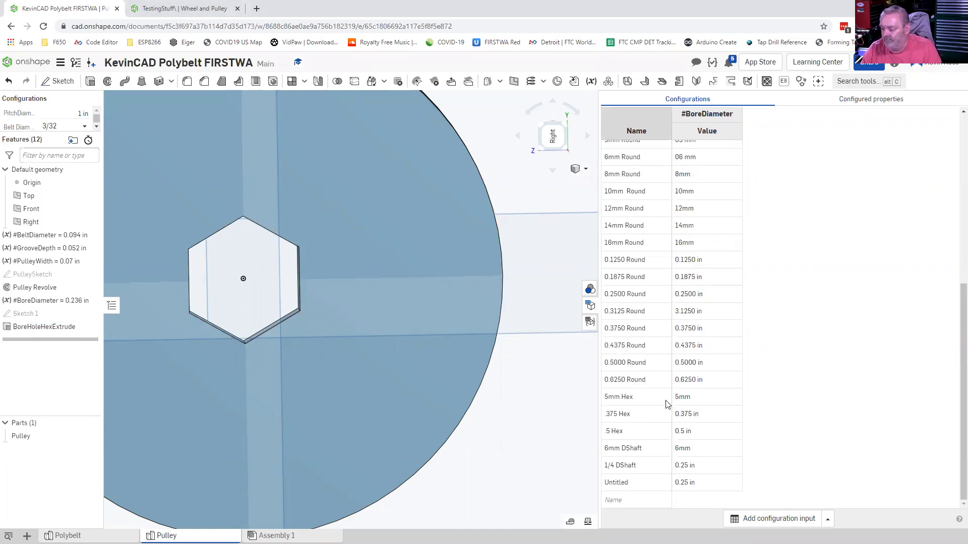
click(628, 484)
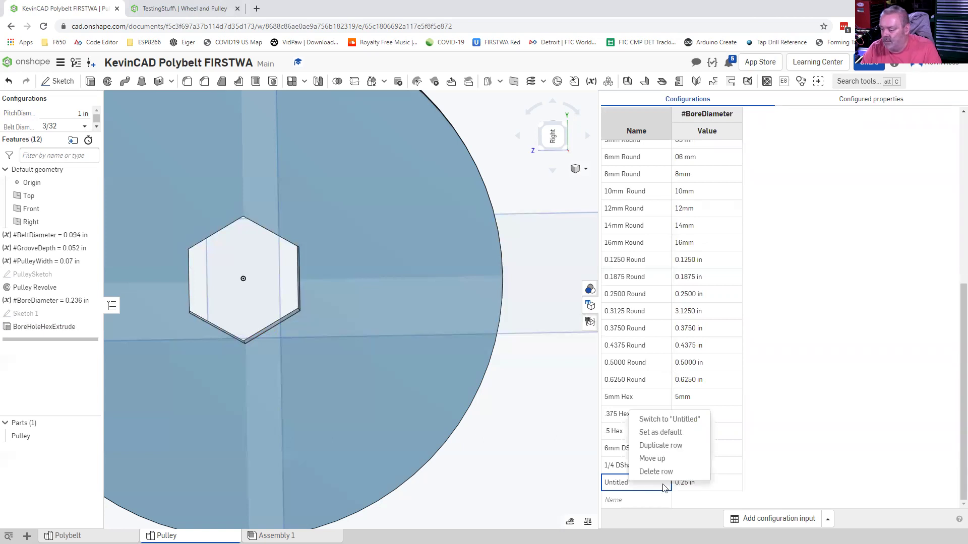
click(666, 472)
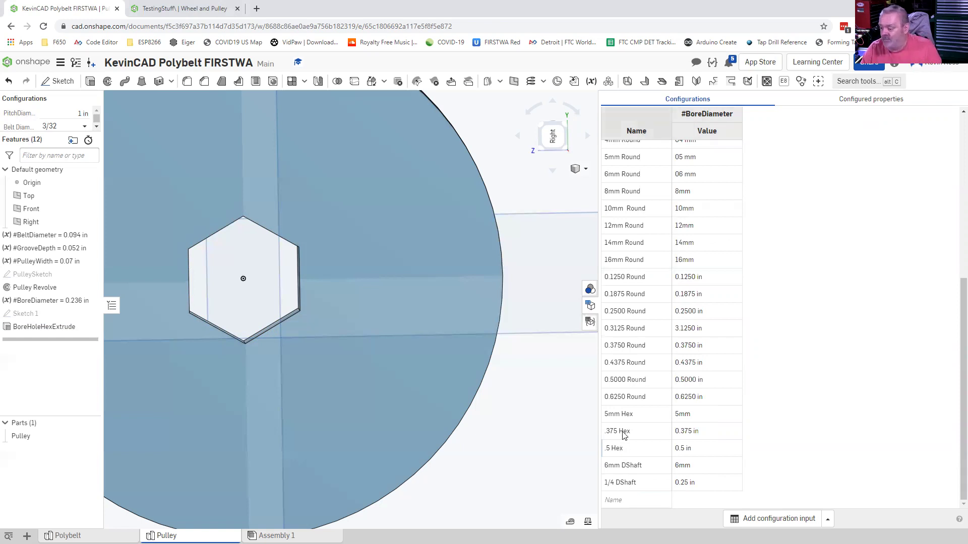
- Rename the .5 Hex row of the bore table as .500 Hex
click(613, 455)
double_click(613, 450)
click(612, 449)
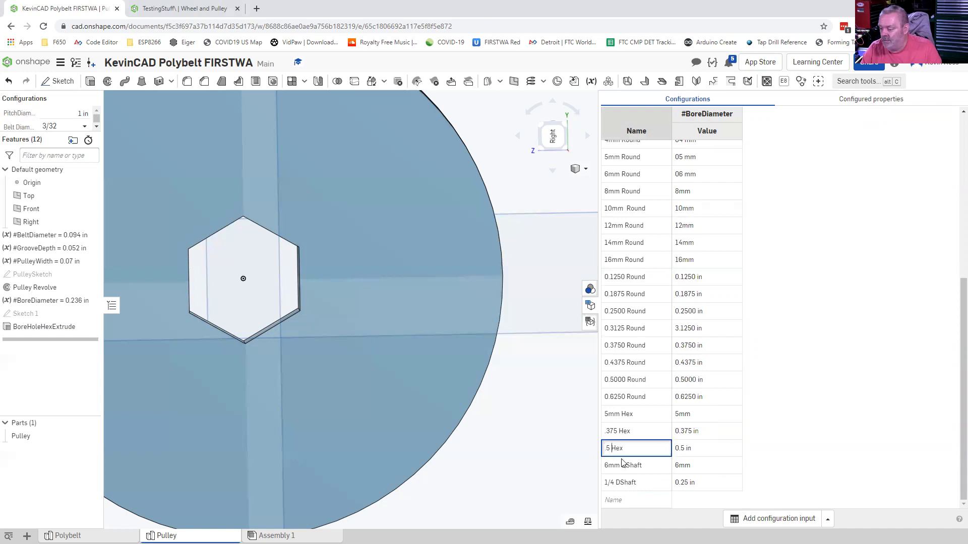
text(00)
click(634, 472)
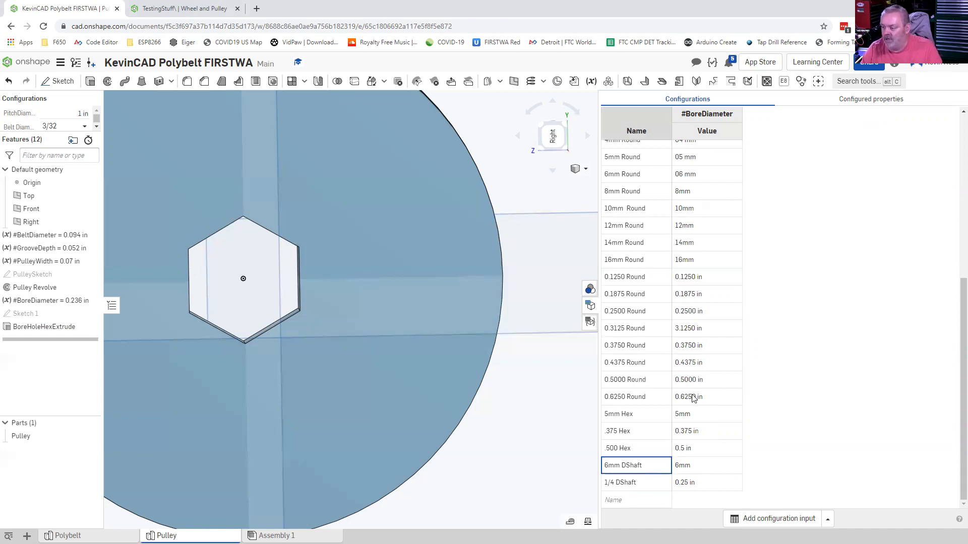
- Enlarge the configuration selection area to show all inputs and rename List input 1 as Bore Diameter
scroll(694, 398, up, 2)
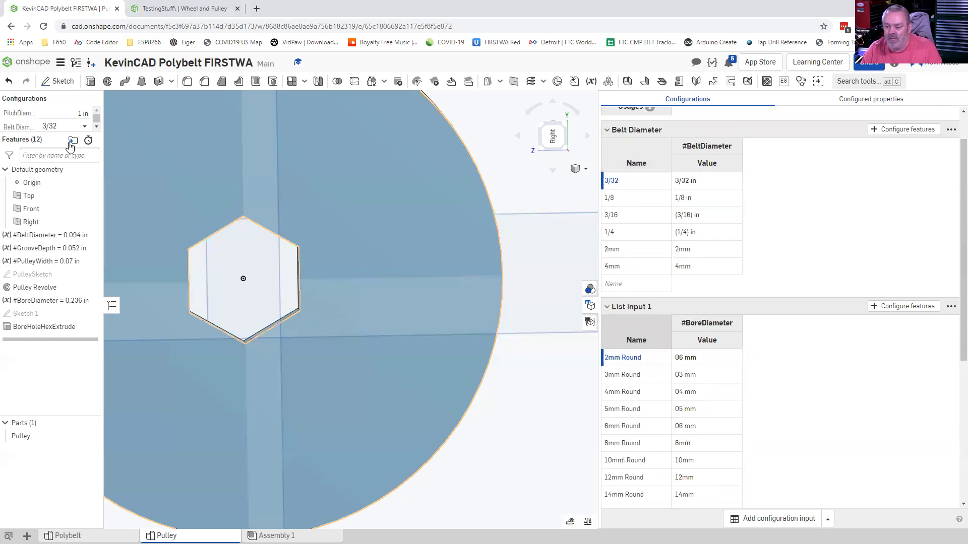
drag(44, 132, 41, 176)
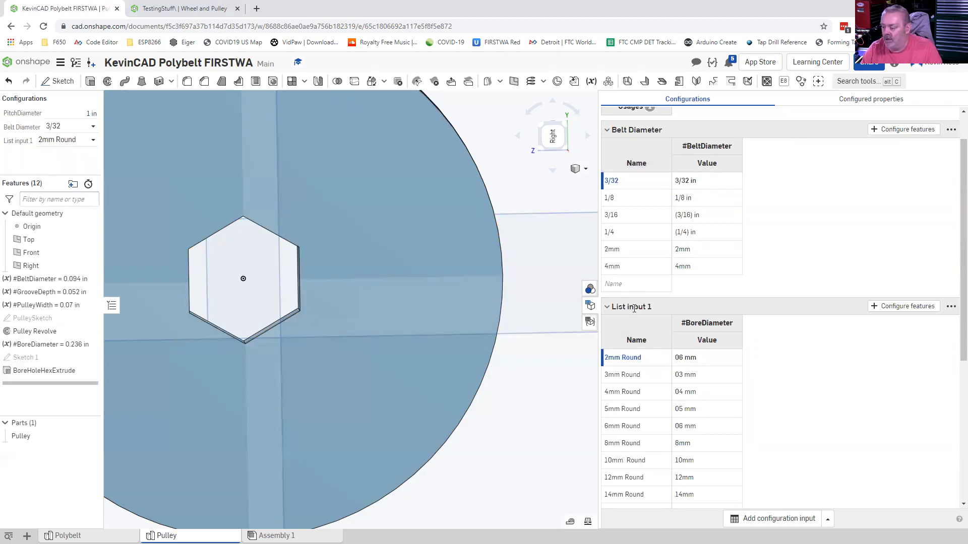
click(647, 308)
text(Bore Diameter)
key(Return)
- Test the Bore Diameter configuration by switching the pulley to 3mm Round, 5mm Round and finally 6mm Round
click(94, 140)
click(77, 165)
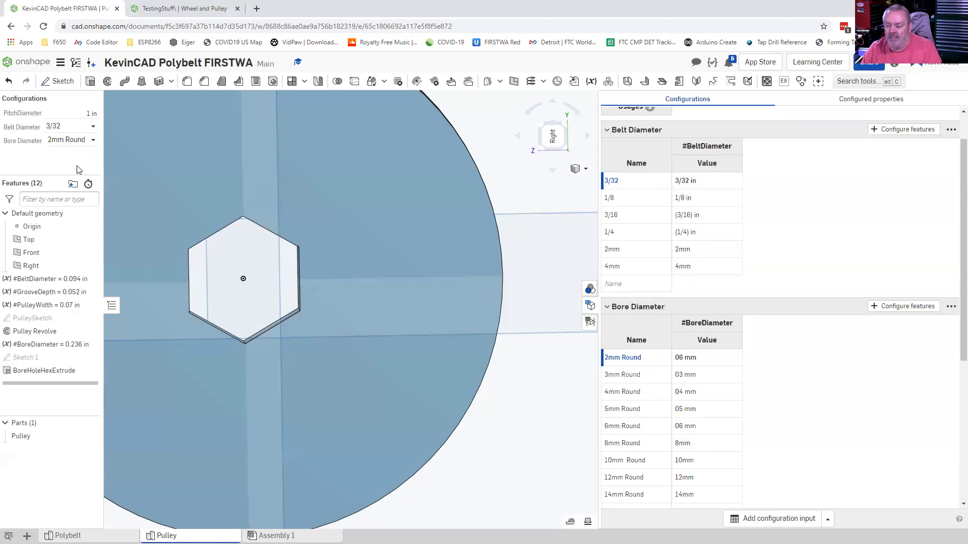
click(93, 141)
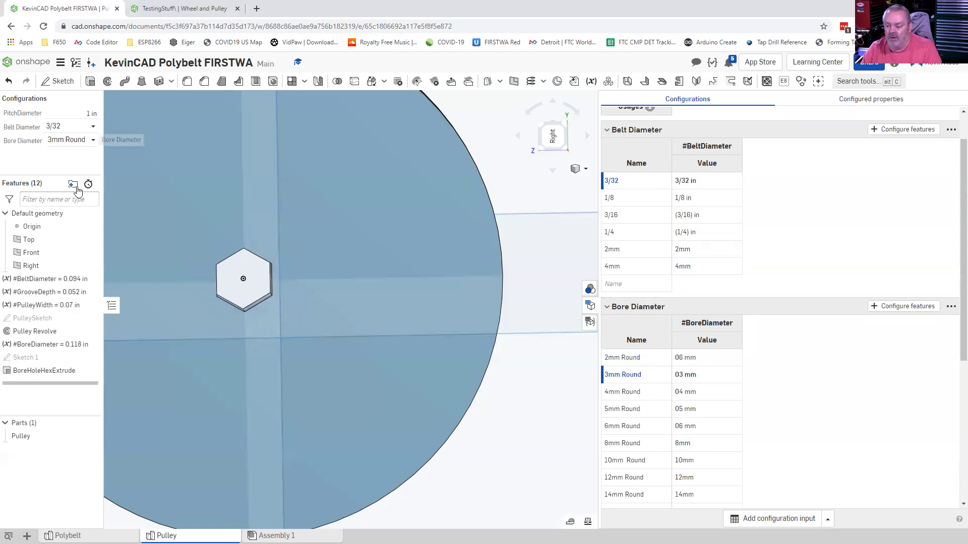
click(93, 140)
click(71, 195)
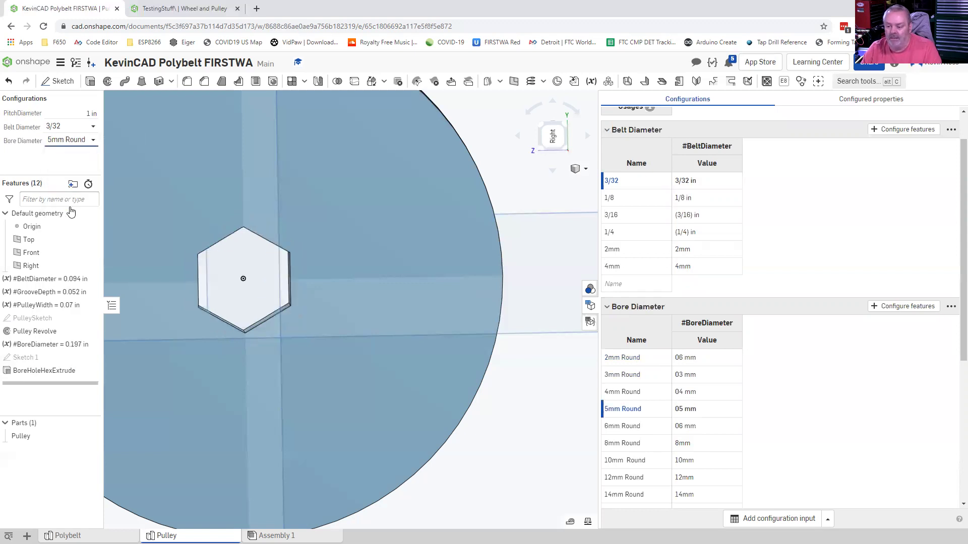
key(Down)
key(Down)
key(Return)
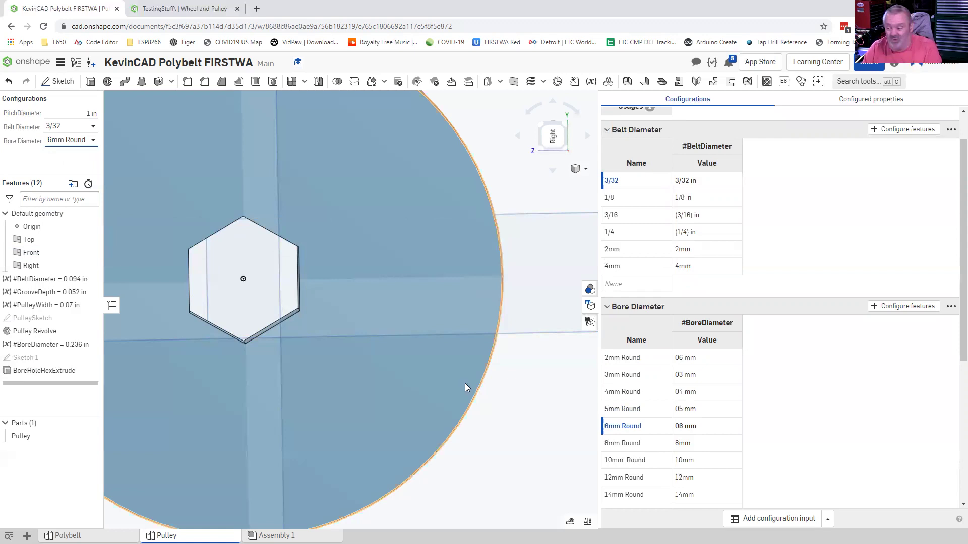
- Try to configure the faces and sketch regions of BoreHoleHexExtrude through the Bore Diameter table
click(907, 307)
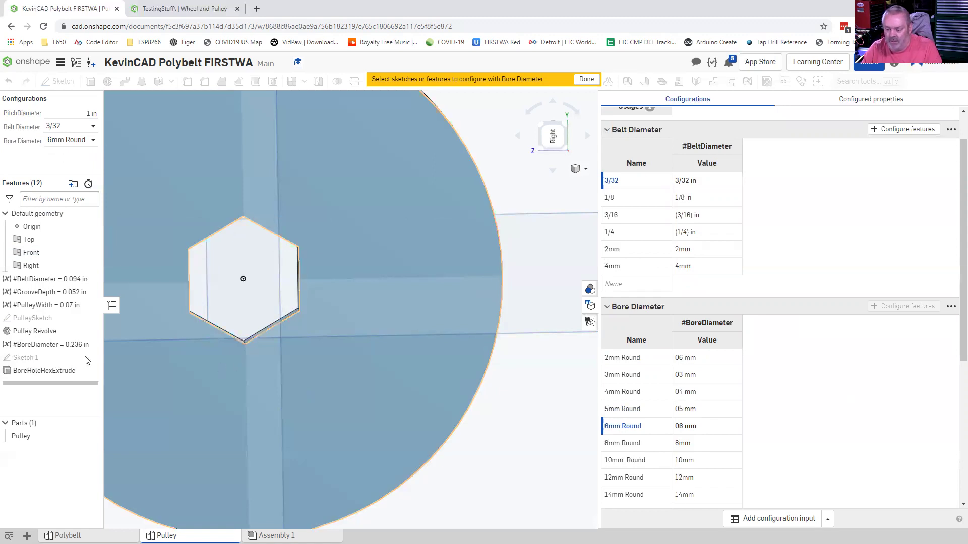
click(47, 371)
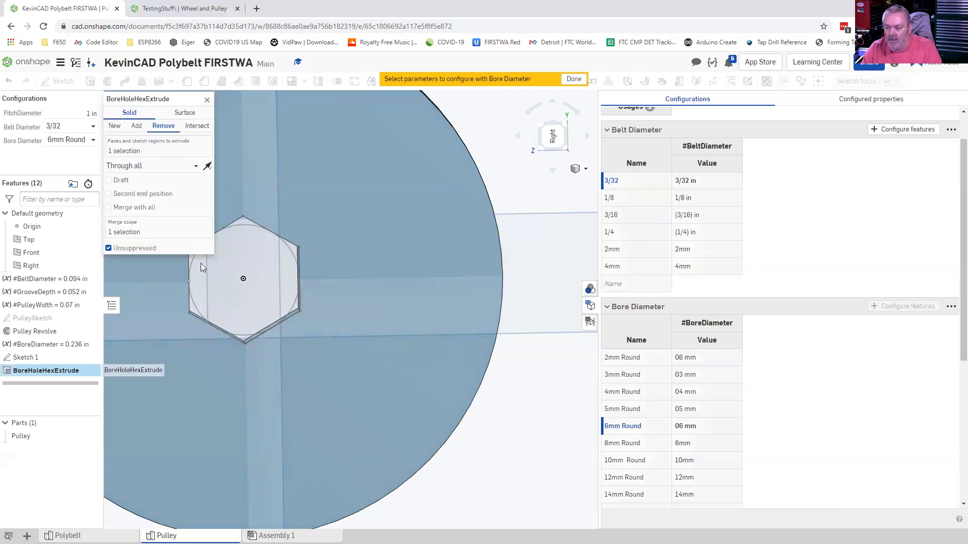
click(158, 150)
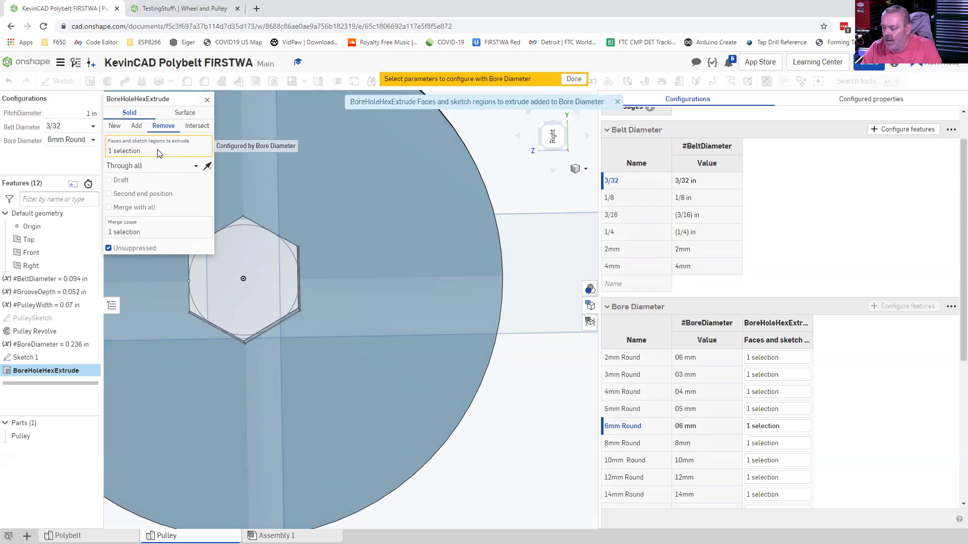
click(574, 79)
- Try to limit the 2mm Round row's BoreHoleHexExtrude selection to only the circular region of Sketch 1
click(775, 359)
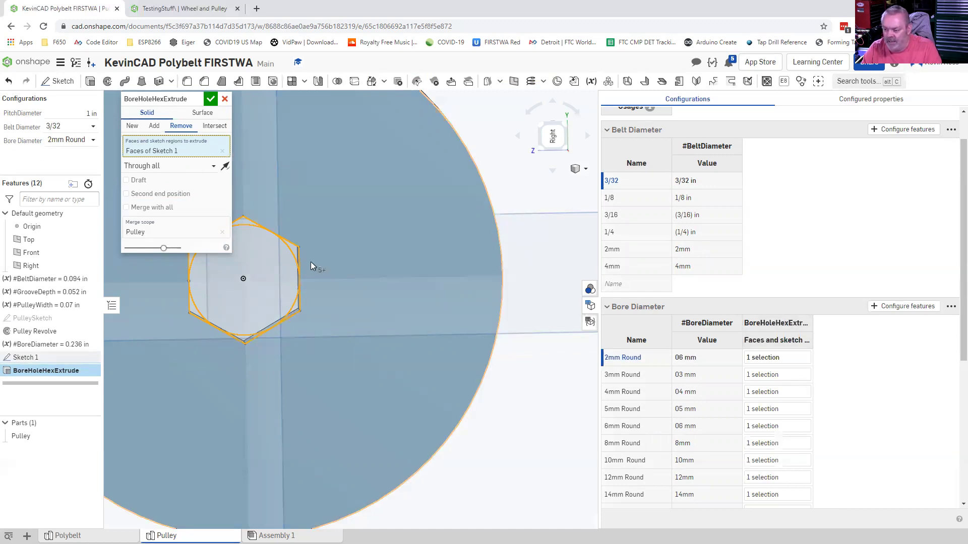
click(263, 286)
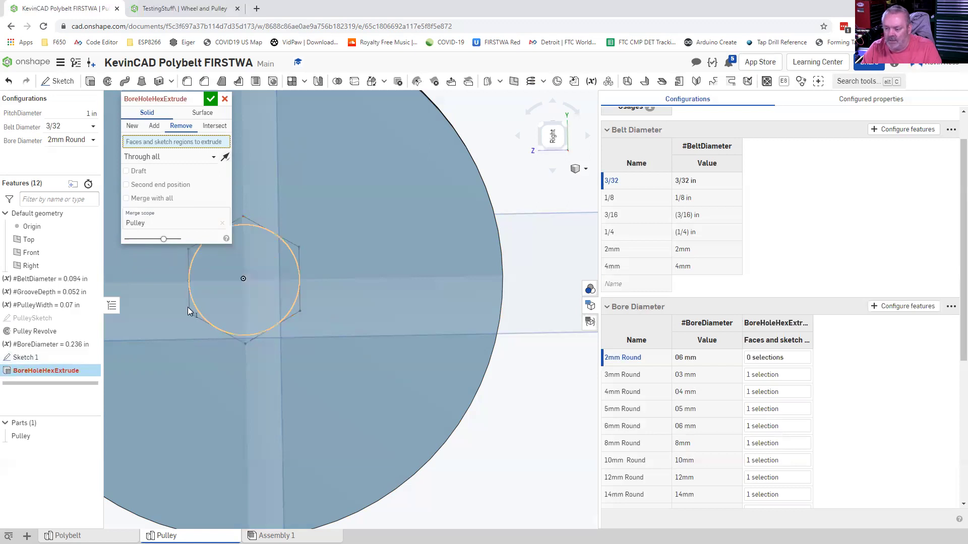
click(210, 100)
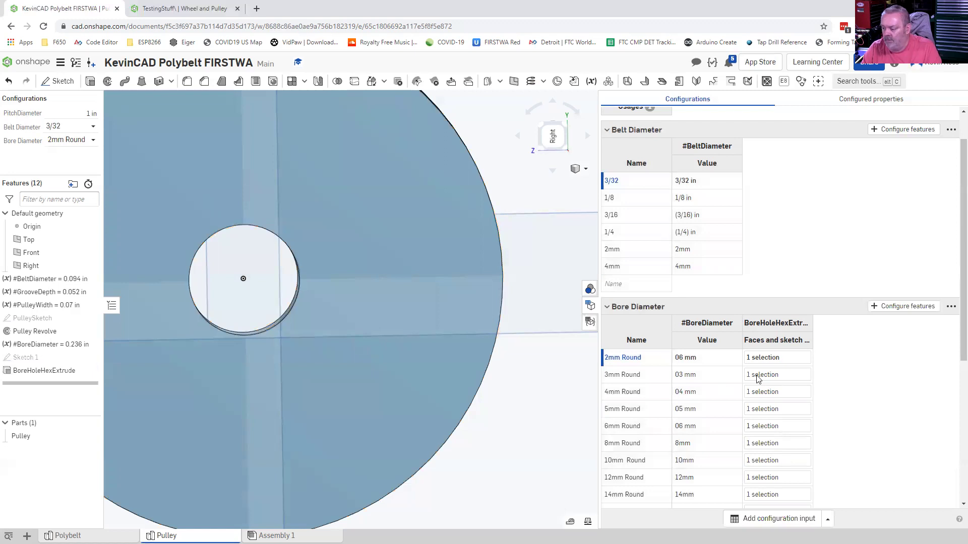
- Test the 3mm Round bore configuration and undo the configured face selections in the Bore Diameter table
click(90, 141)
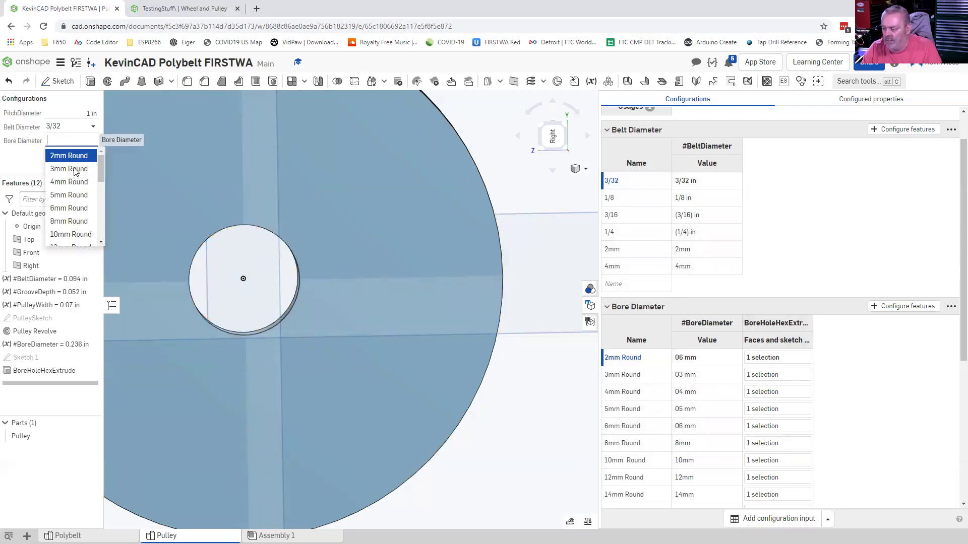
click(74, 168)
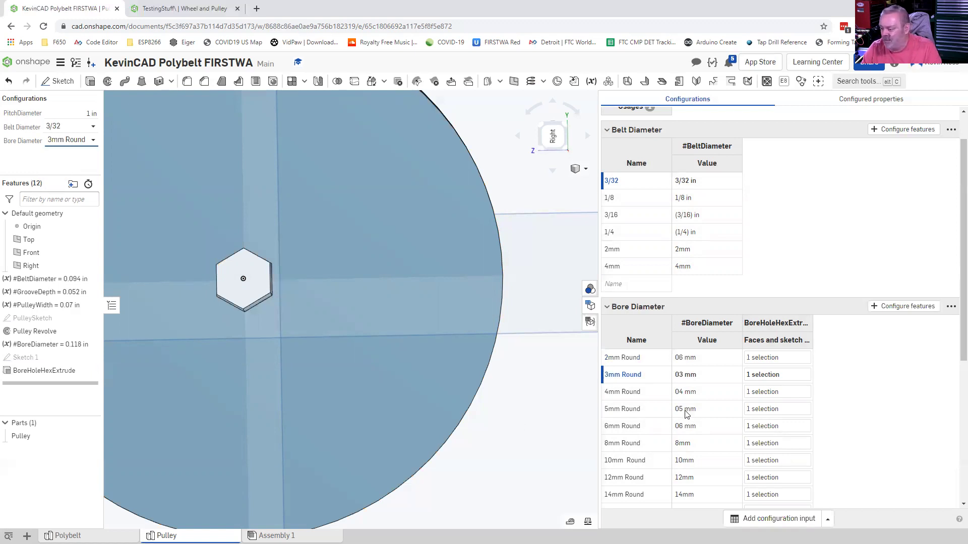
scroll(686, 414, down, 5)
scroll(686, 414, up, 3)
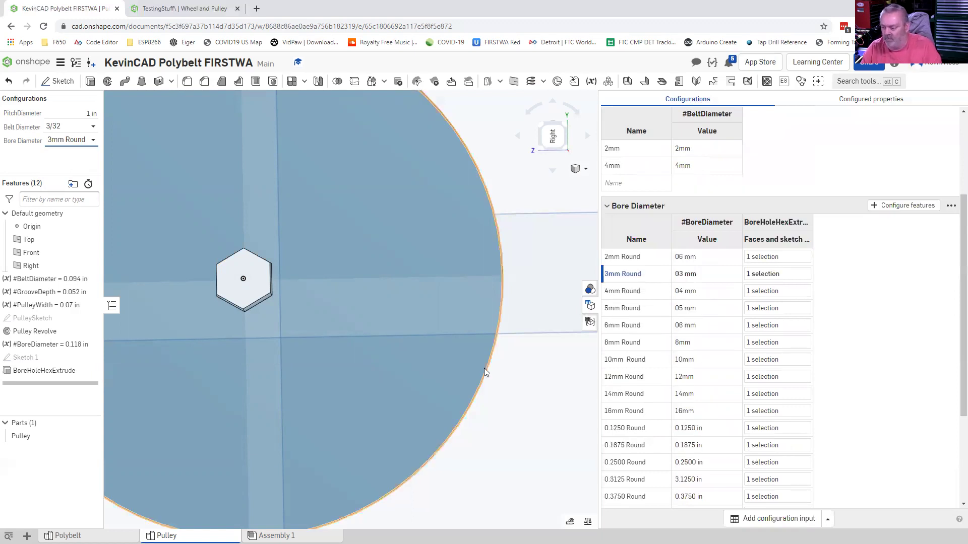
key(Up)
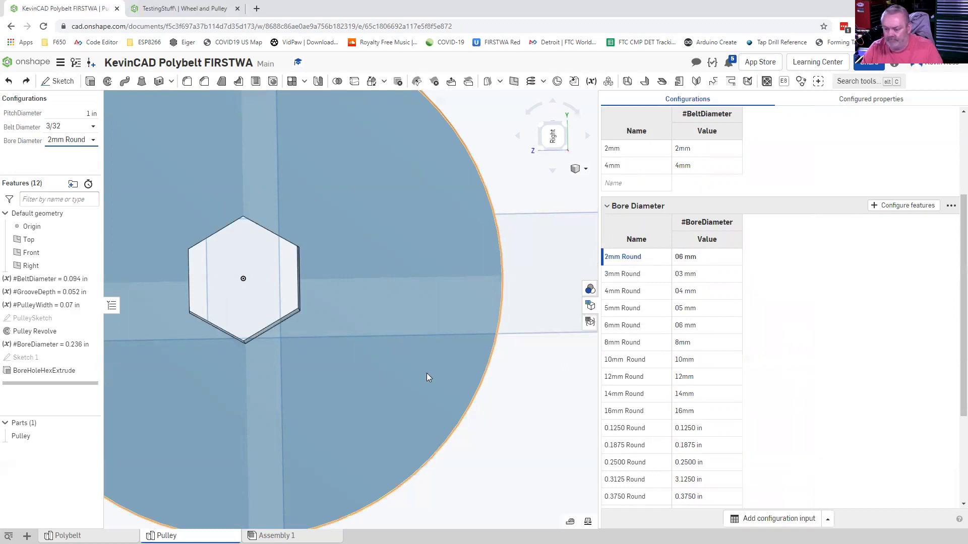
- Rename the BoreHoleHexExtrude feature as BoreHoleExtrude
right_click(73, 378)
click(73, 379)
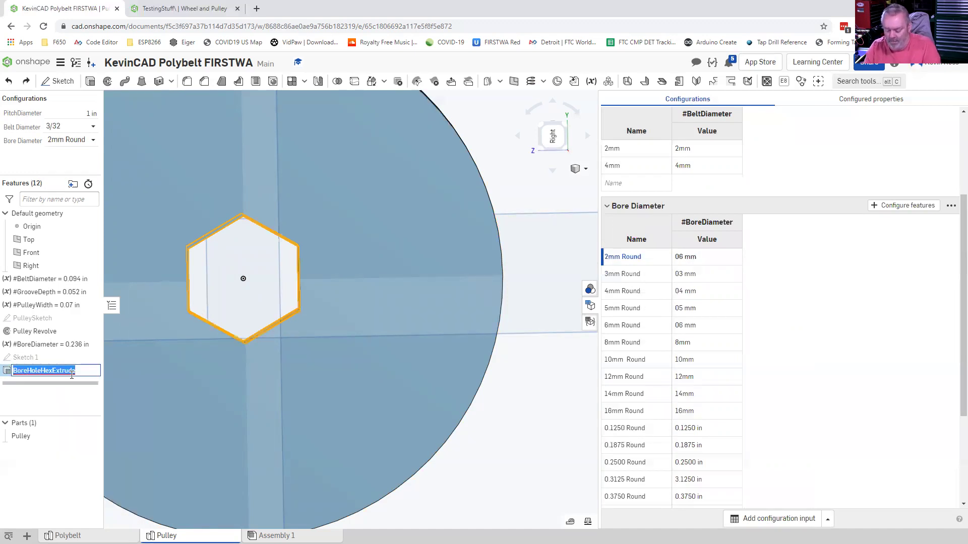
text(BoreHoleExtrude)
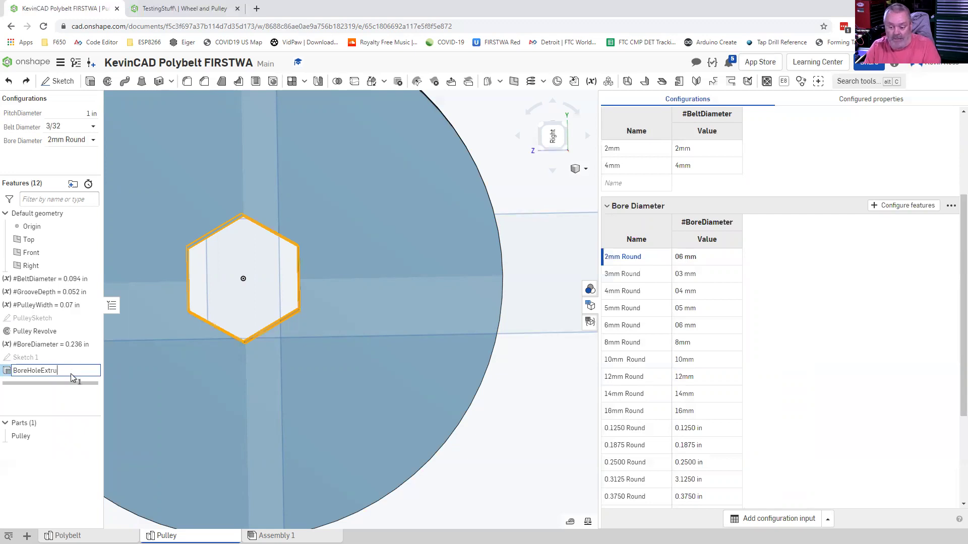
key(Return)
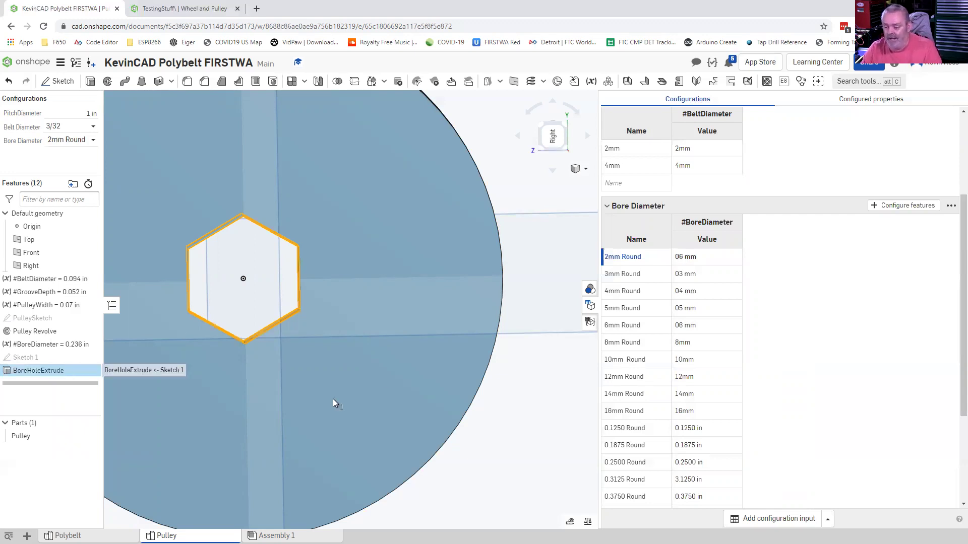
- Edit BoreHoleExtrude so that it cuts only the circular region of Sketch 1 through the pulley
double_click(47, 371)
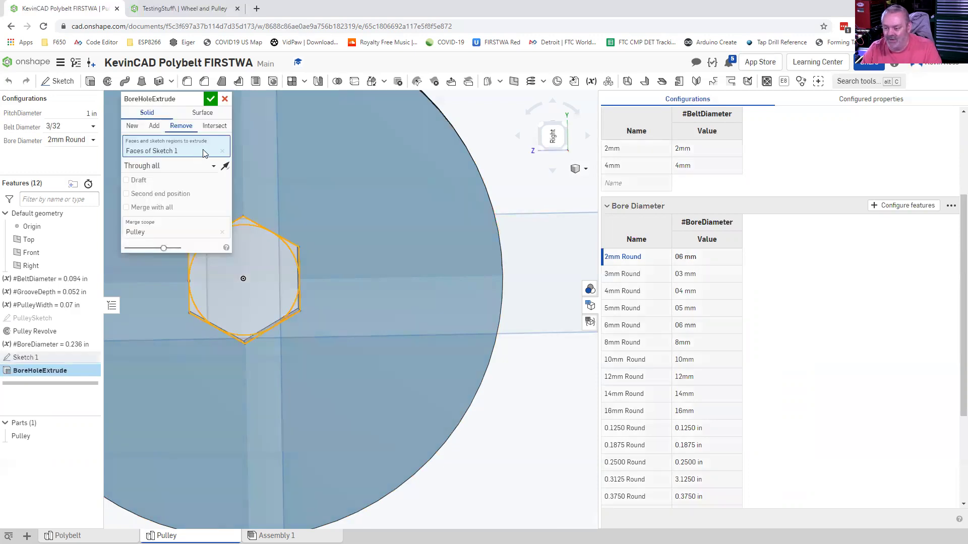
click(266, 295)
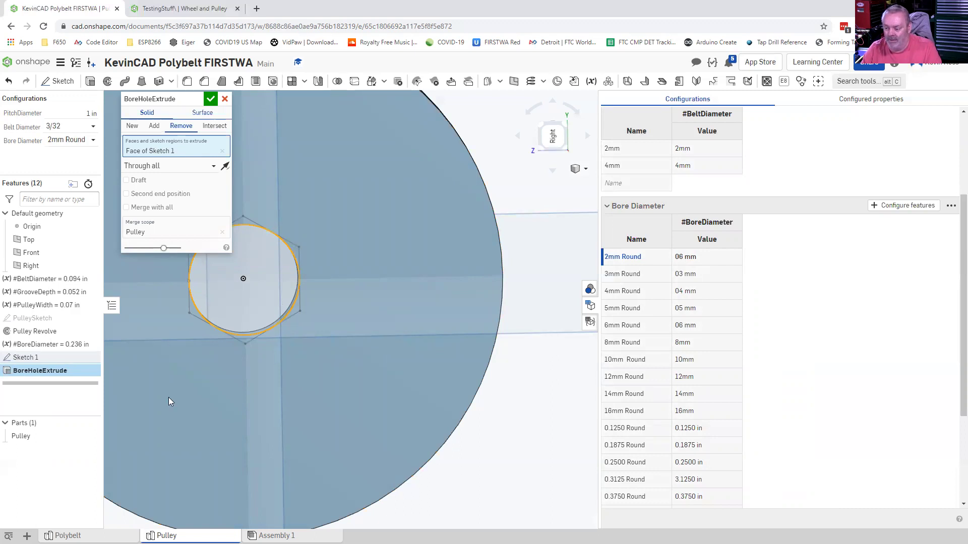
key(Return)
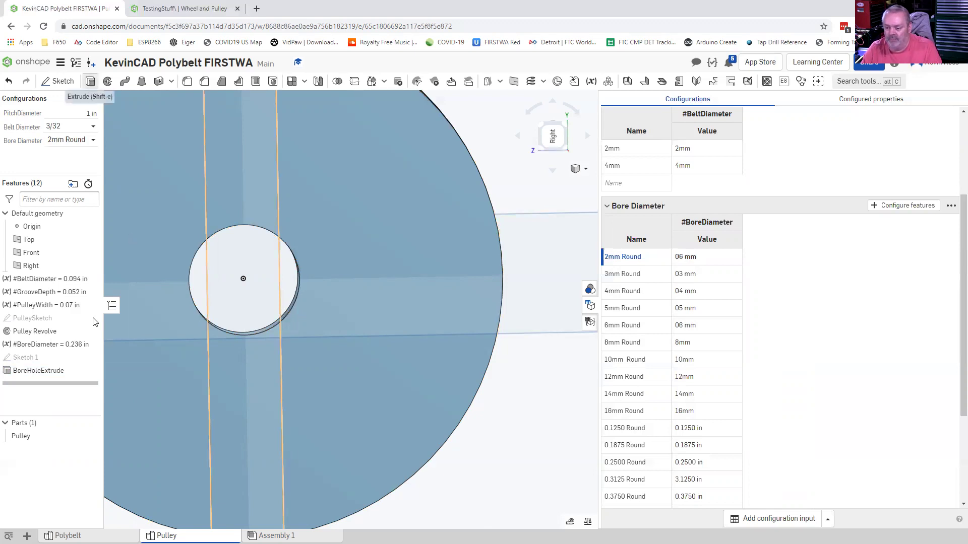
click(30, 358)
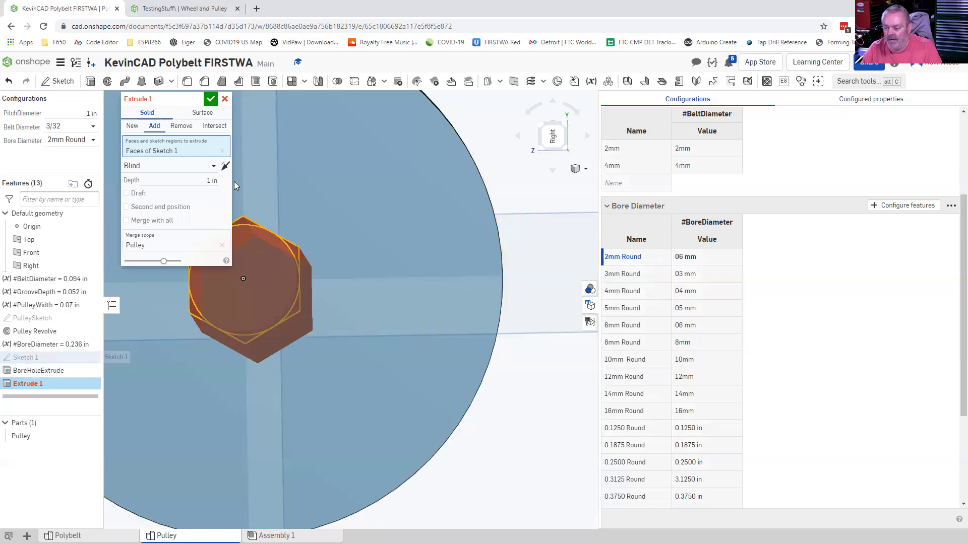
click(281, 290)
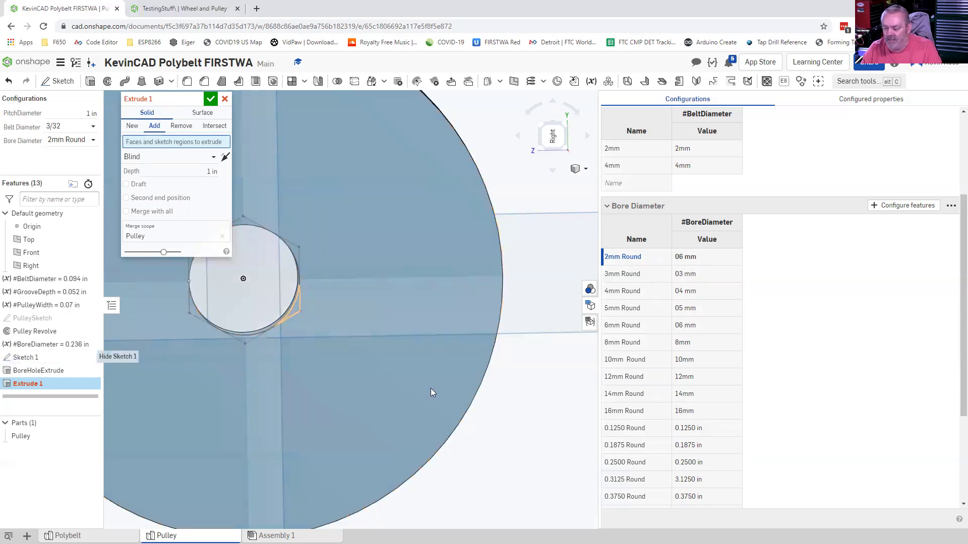
scroll(430, 393, down, 2)
scroll(281, 266, up, 2)
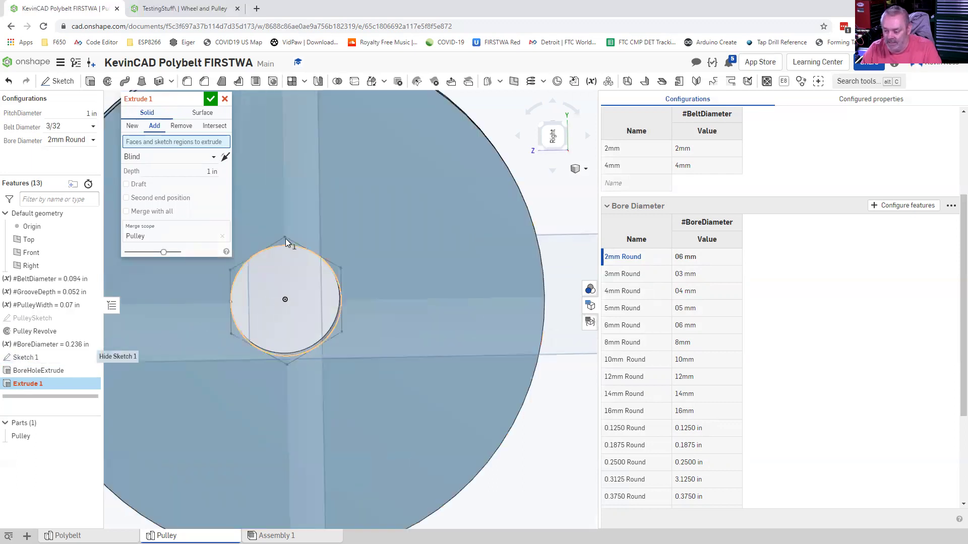
click(286, 242)
click(329, 264)
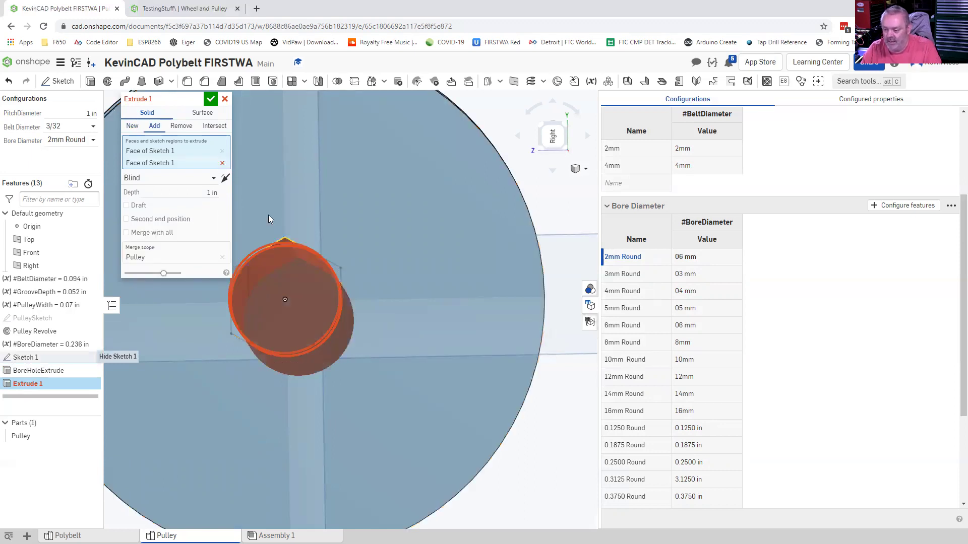
key(space)
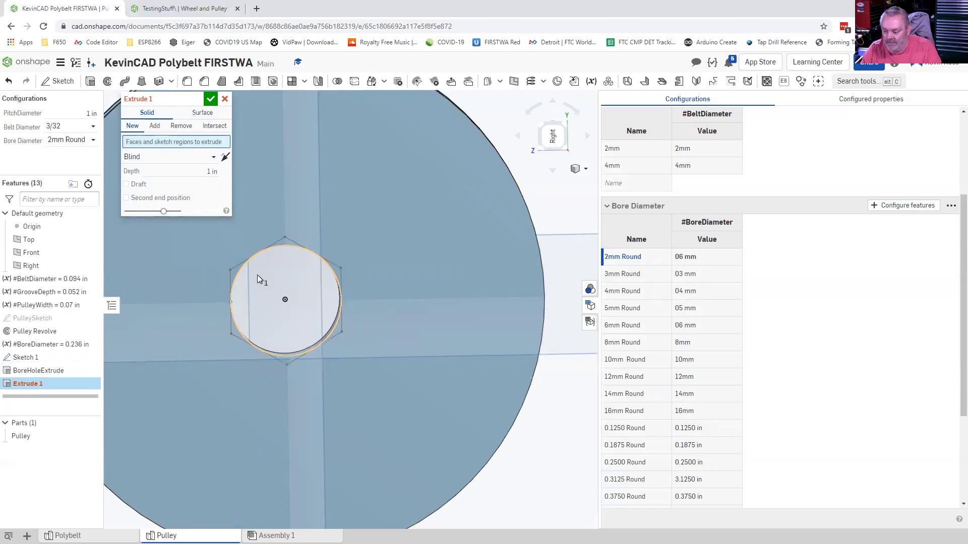
click(238, 276)
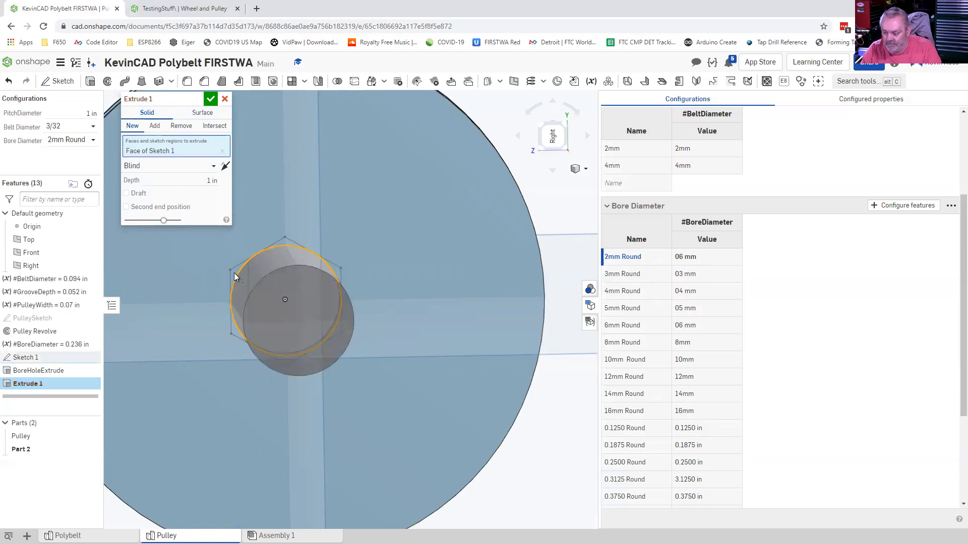
click(285, 244)
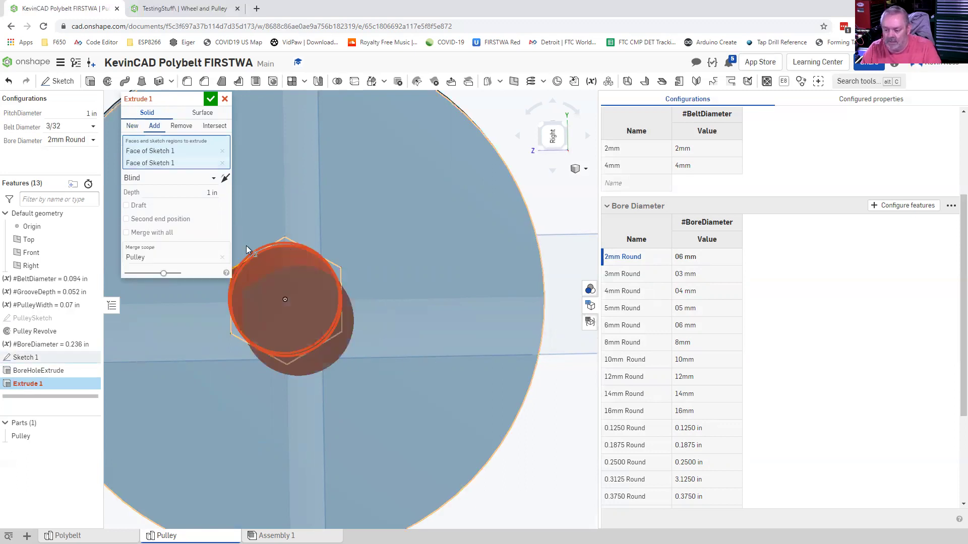
scroll(369, 329, down, 1)
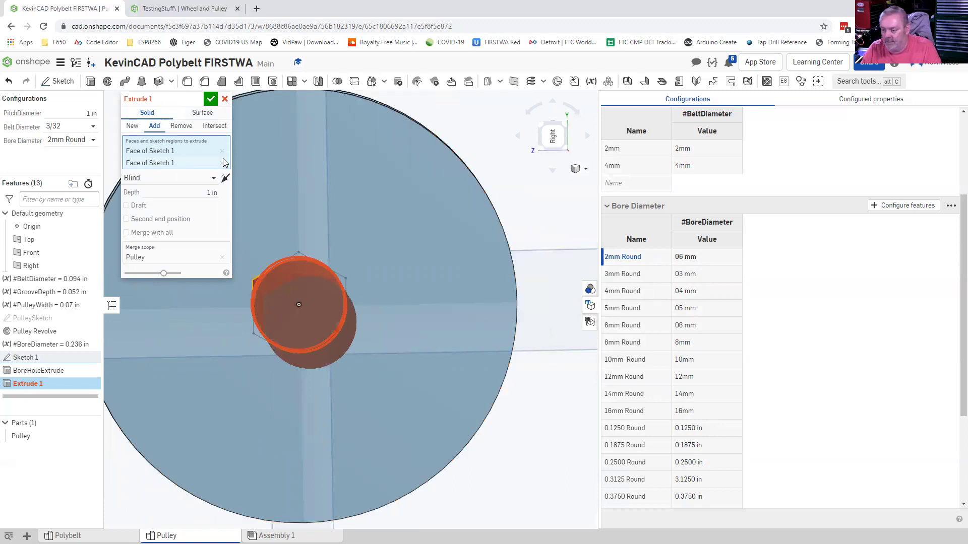
click(224, 100)
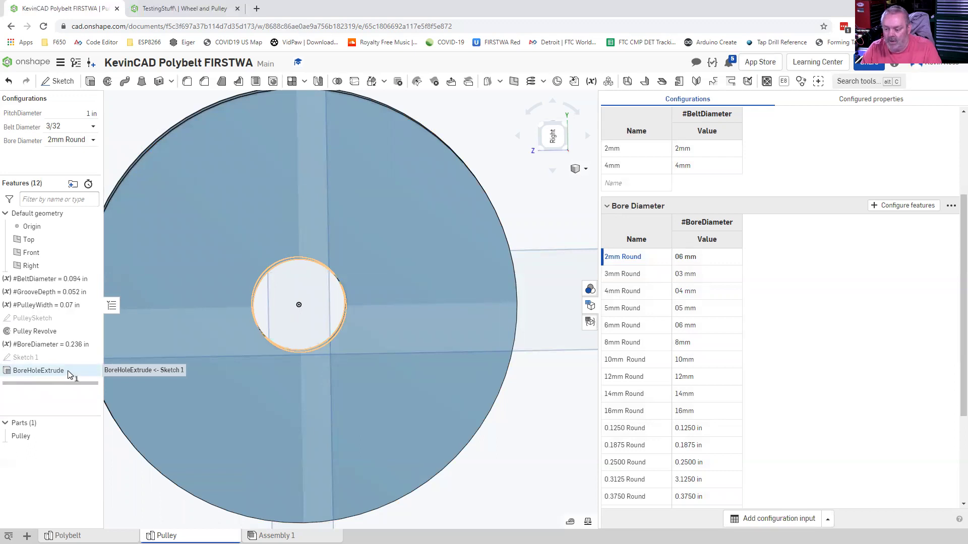
- Suppress BoreHoleExtrude and cut the full hexagon of Sketch 1 from the pulley with a separate 1 in blind Remove extrude
click(68, 371)
right_click(68, 372)
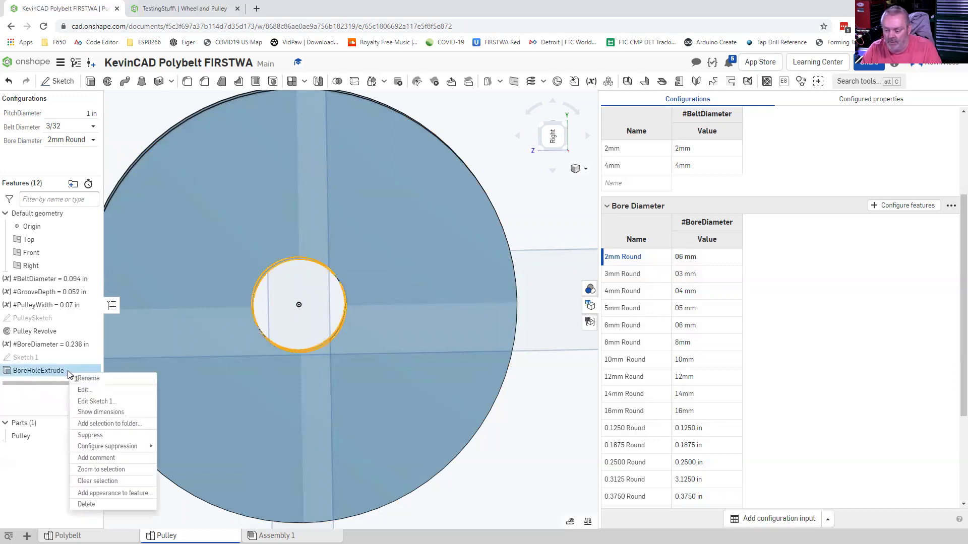
click(90, 436)
click(35, 359)
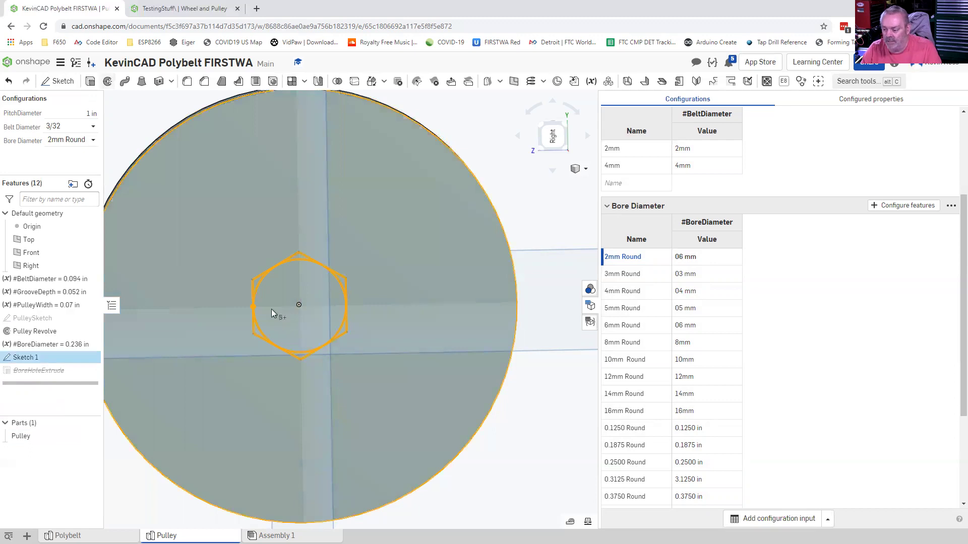
key(shift+e)
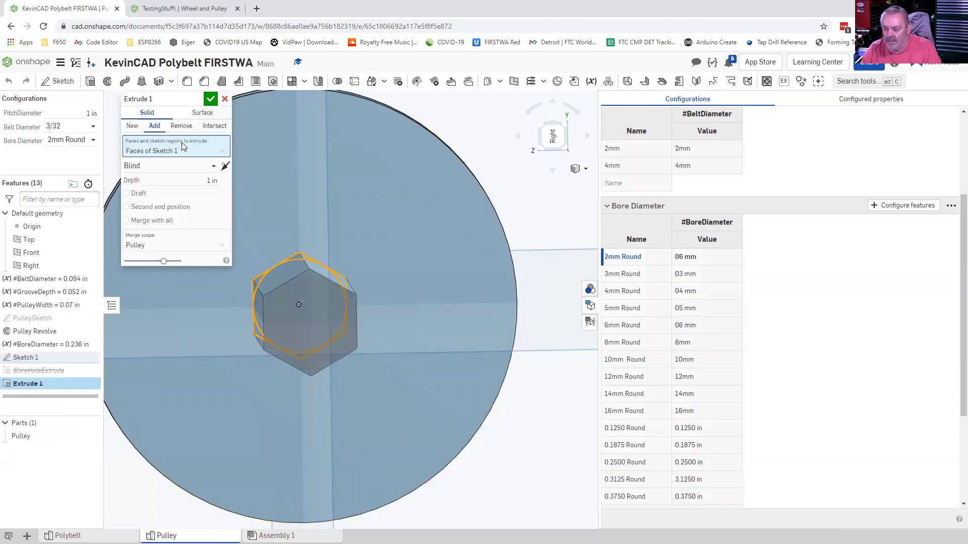
click(182, 127)
mouse_move(240, 361)
right_down()
mouse_move(248, 368)
mouse_move(230, 350)
right_up()
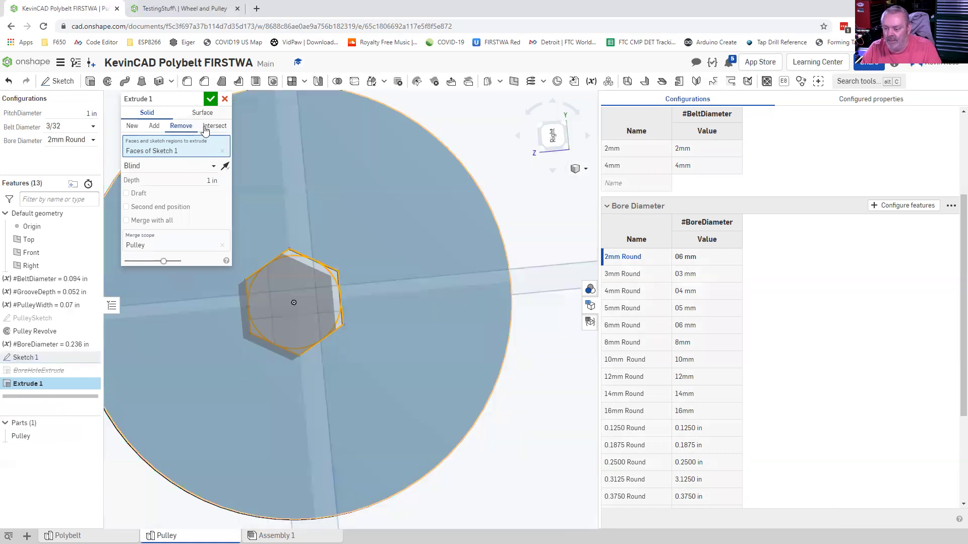
key(Return)
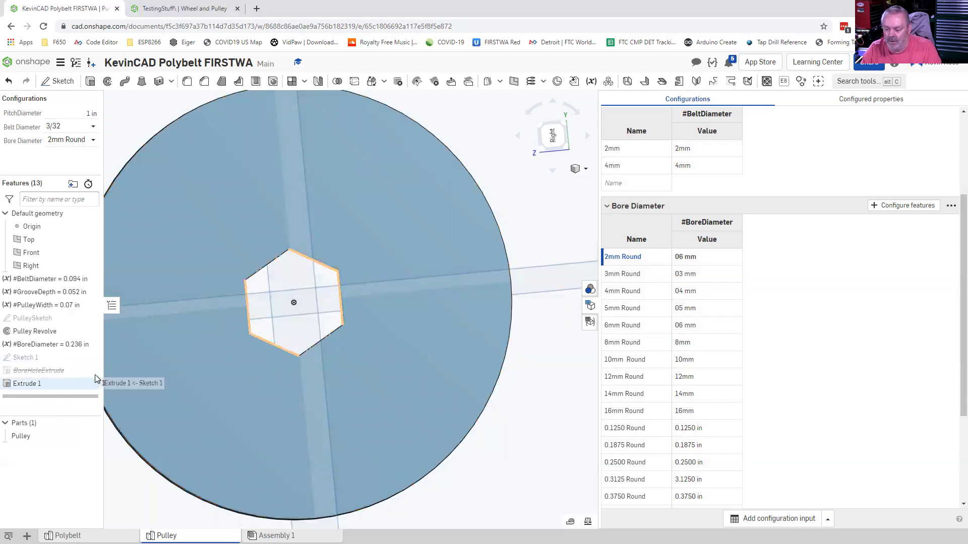
- Unsuppress BoreHoleExtrude and suppress the hexagonal Extrude 1 cut
click(94, 373)
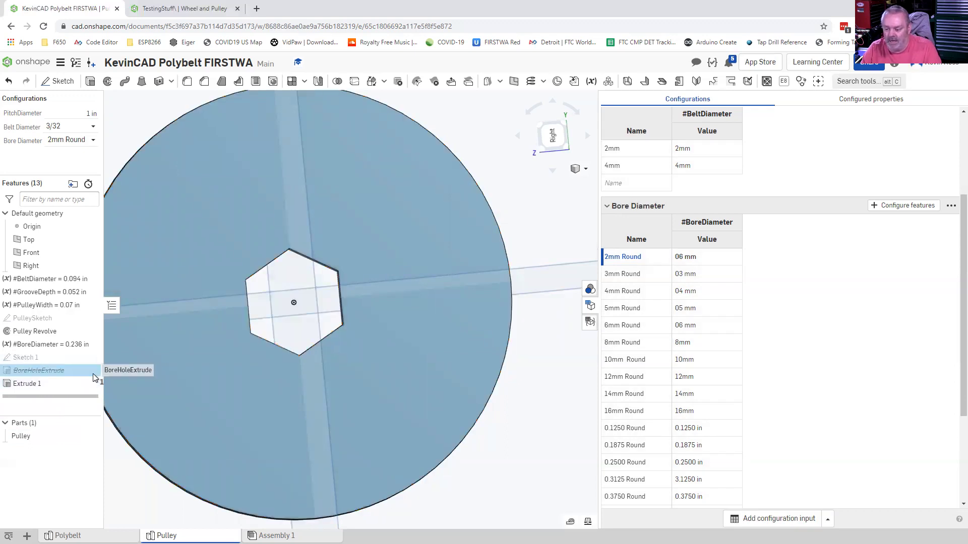
right_click(114, 402)
click(101, 398)
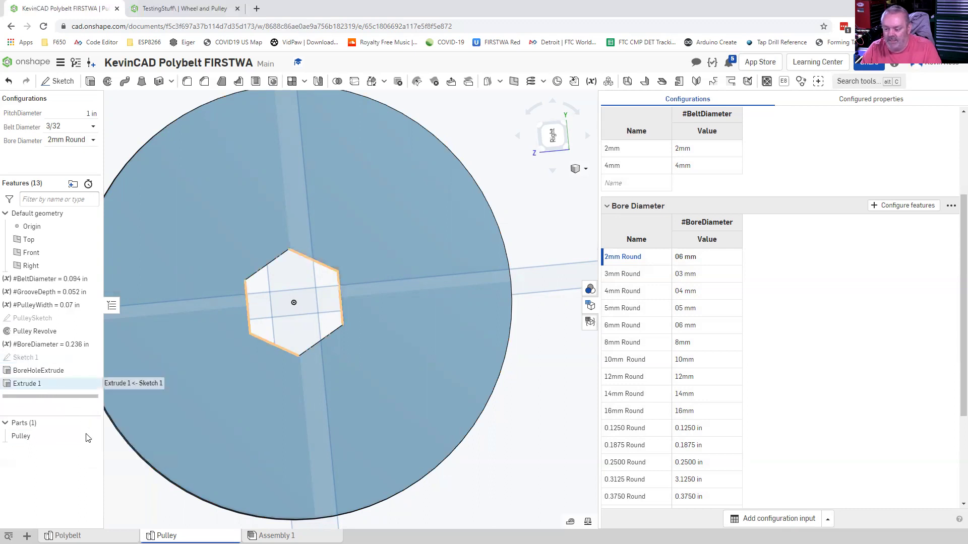
right_click(48, 387)
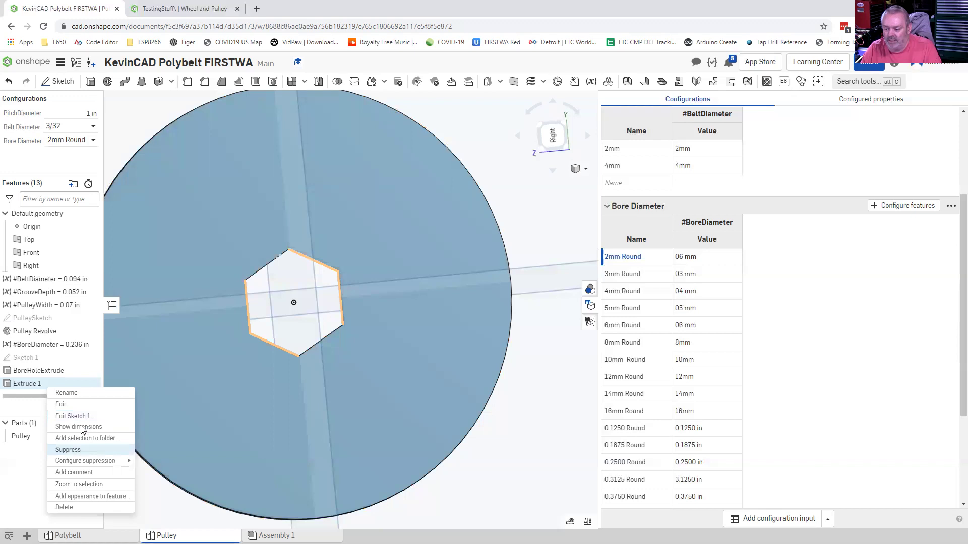
click(75, 450)
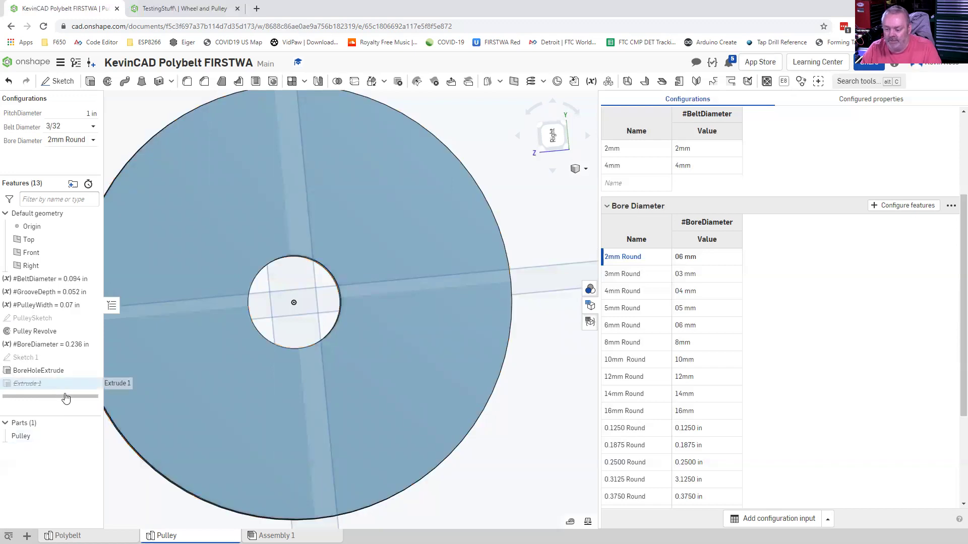
- Unsuppress the hexagonal Extrude 1 cut and rename it as BoreHexExtrude
right_click(59, 387)
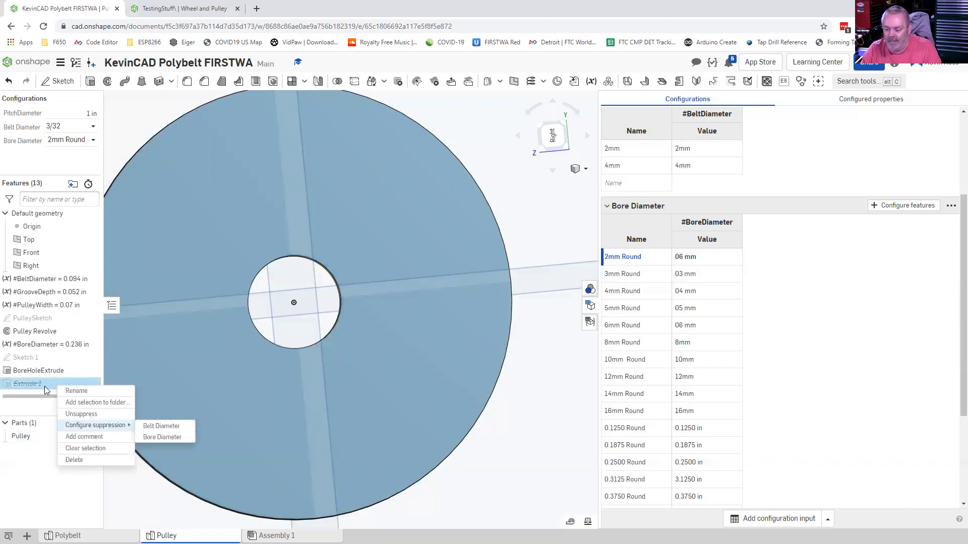
click(82, 414)
right_click(55, 395)
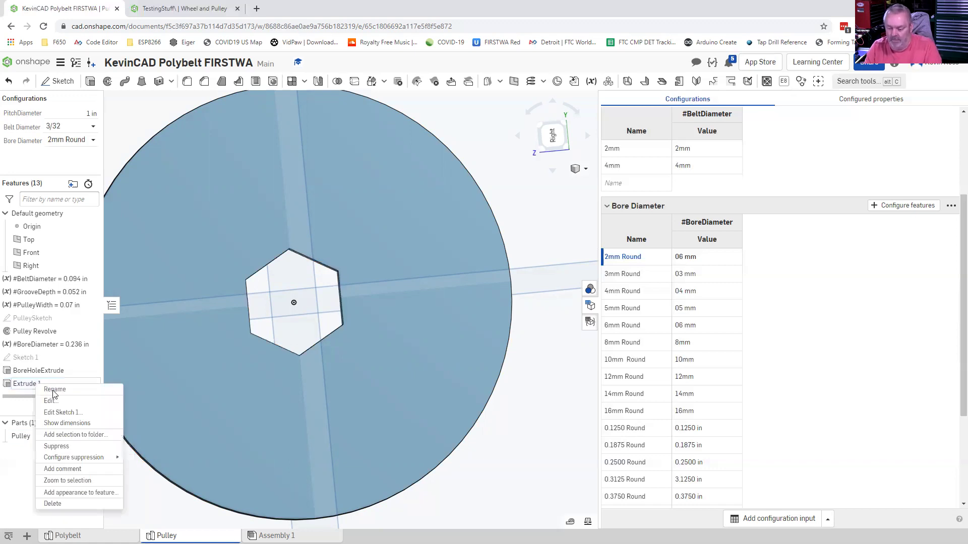
click(55, 394)
text(BoreHole)
key(BackSpace)
key(BackSpace)
key(BackSpace)
text(ex)
text(Extu)
text(rd)
text(e)
key(Escape)
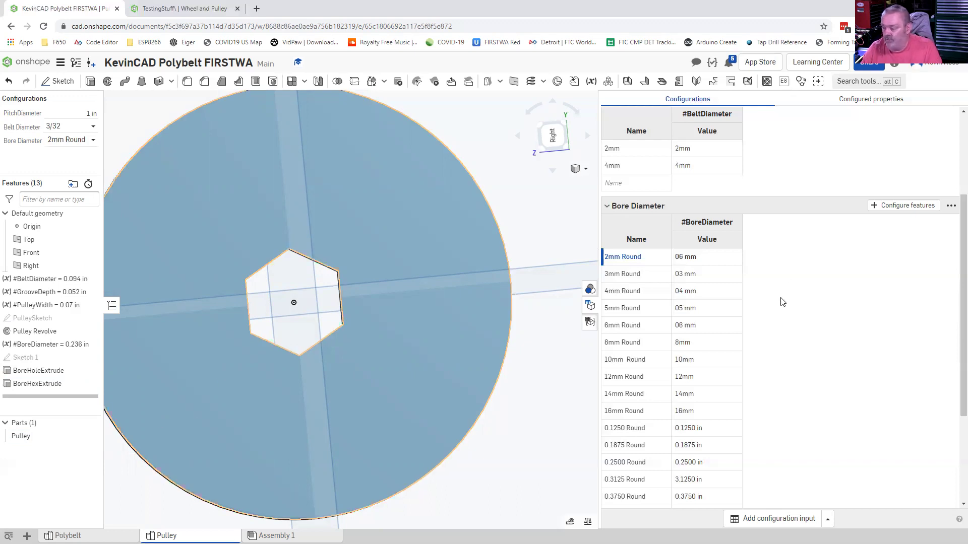
- Add the suppression states of BoreHoleExtrude and BoreHexExtrude as configured parameters of the Bore Diameter configuration
click(915, 206)
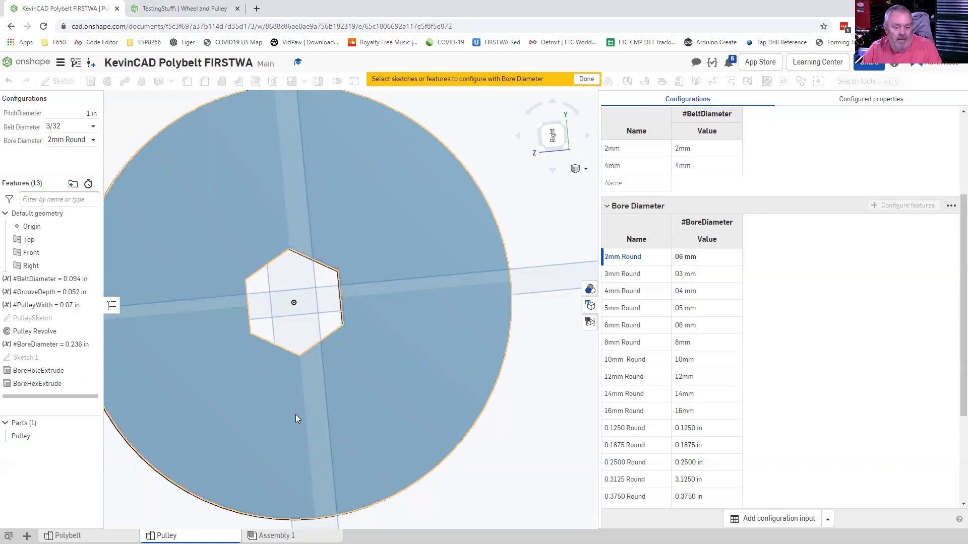
click(36, 371)
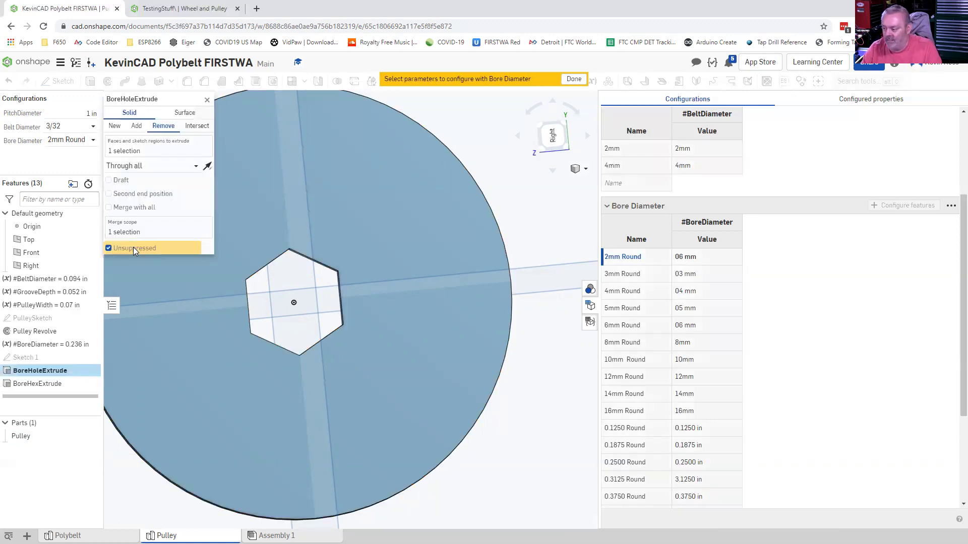
click(134, 247)
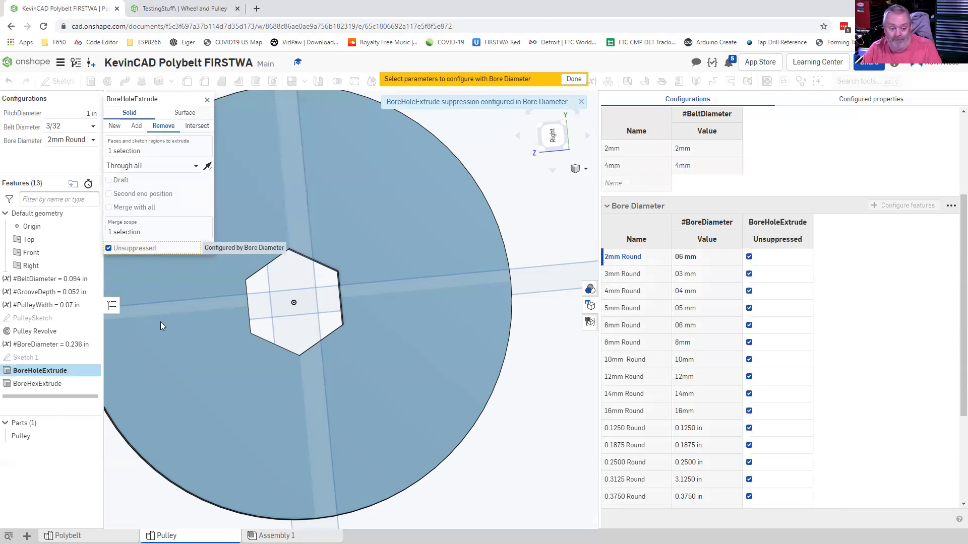
click(574, 79)
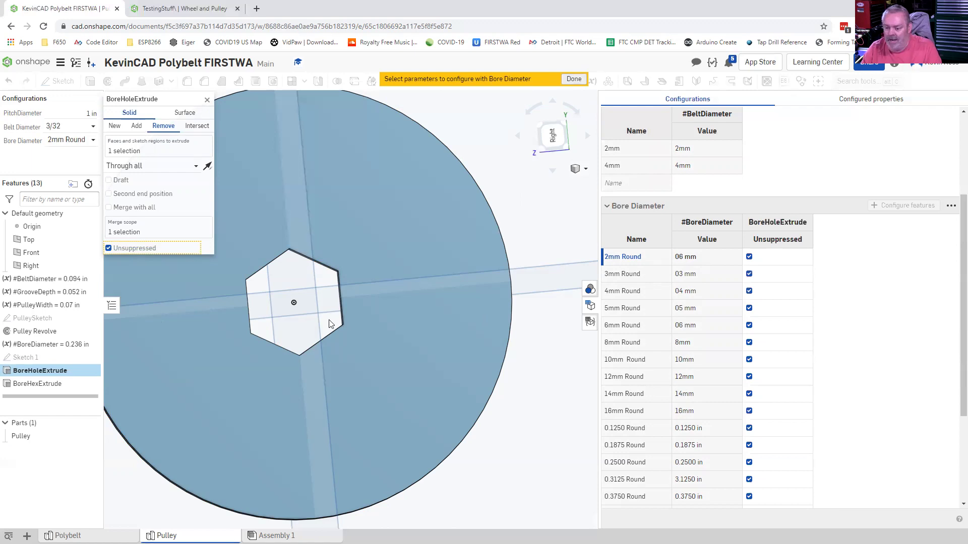
click(902, 207)
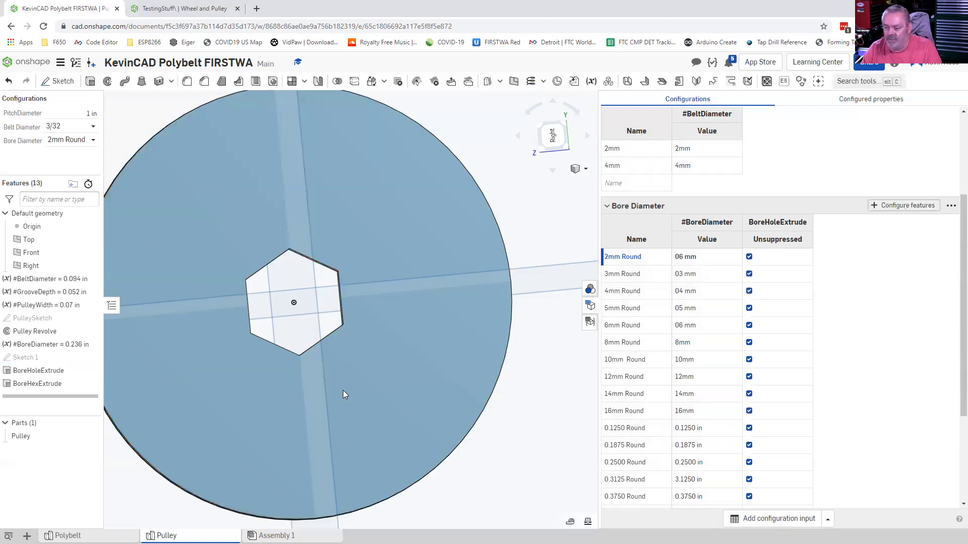
click(38, 384)
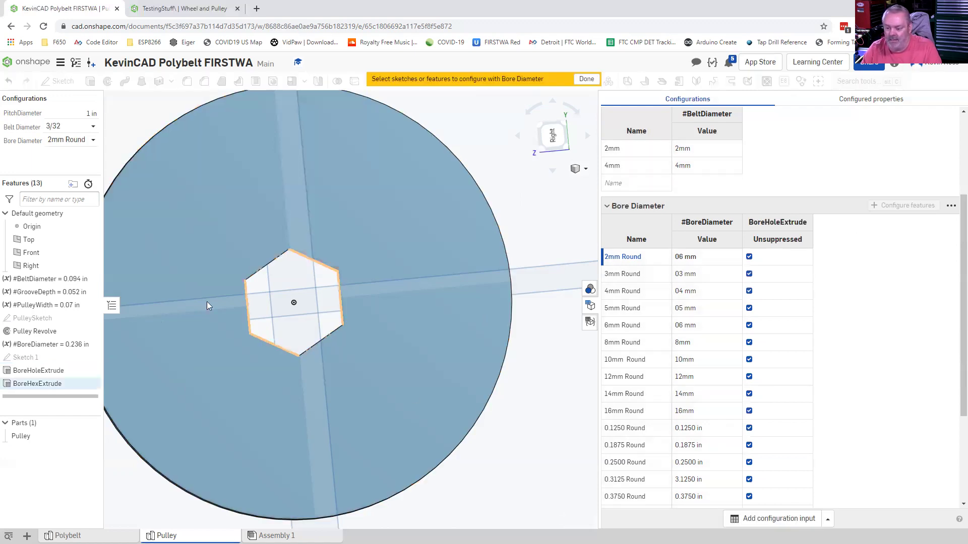
click(574, 79)
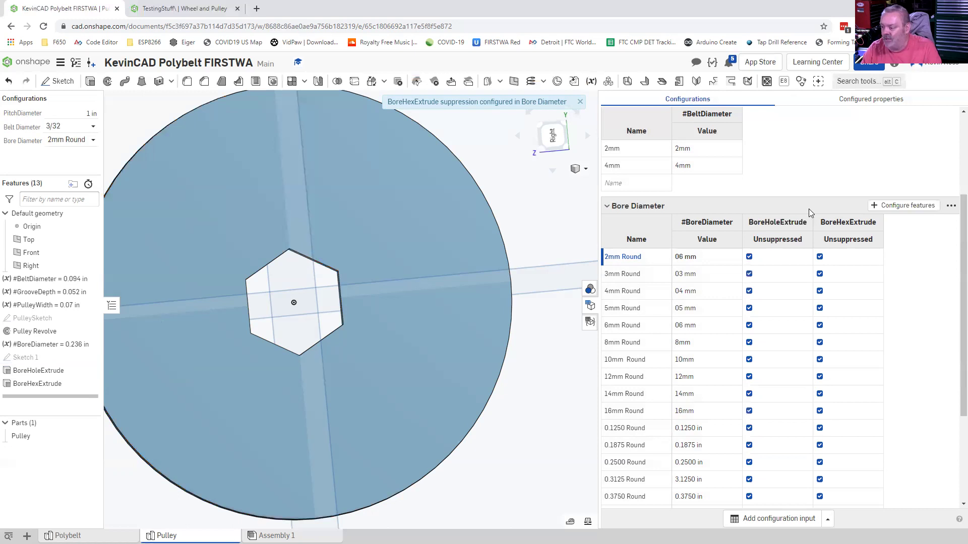
- Paste the BoreHoleExtrude suppression values so that only the Round rows are unsuppressed and the Hex and DShaft rows are suppressed
scroll(807, 202, down, 1)
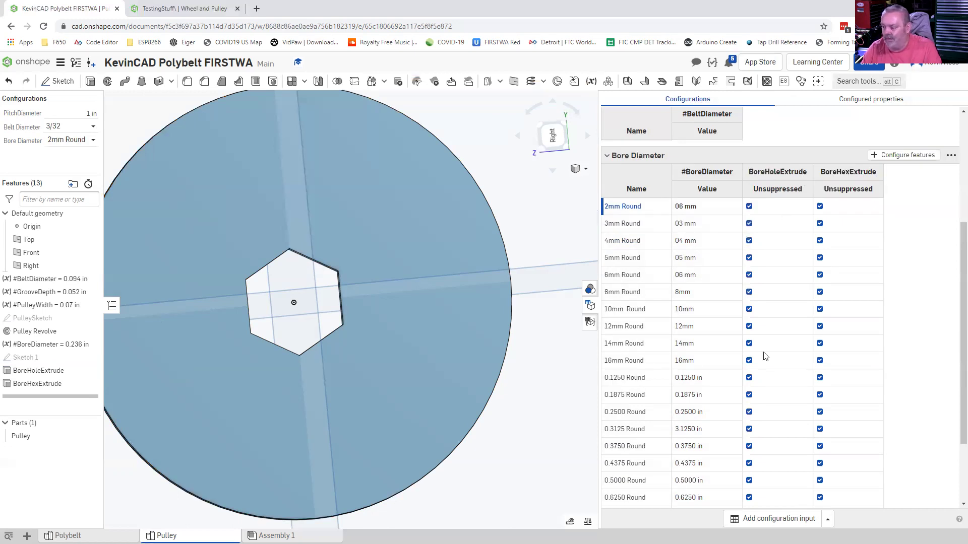
scroll(751, 368, down, 2)
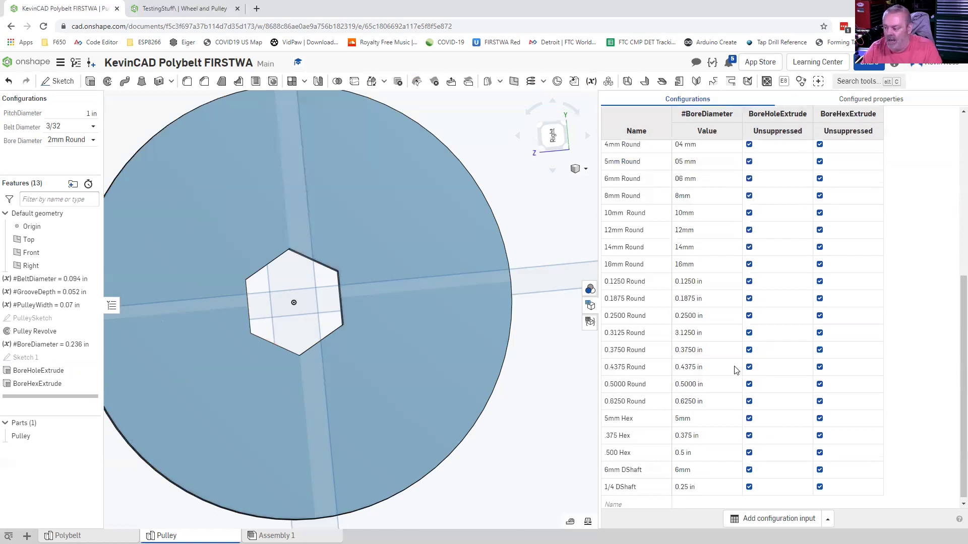
scroll(736, 371, up, 2)
scroll(736, 370, down, 1)
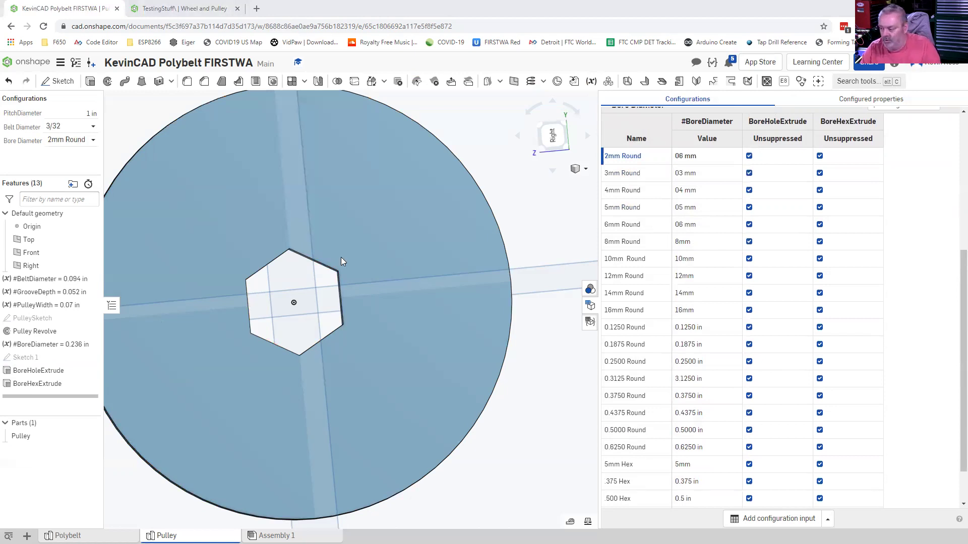
click(779, 159)
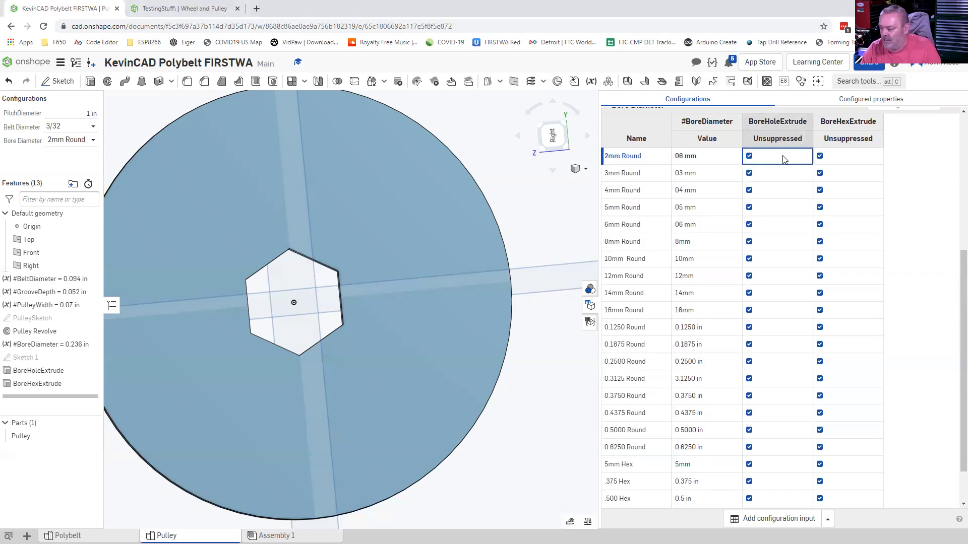
key(ctrl+v)
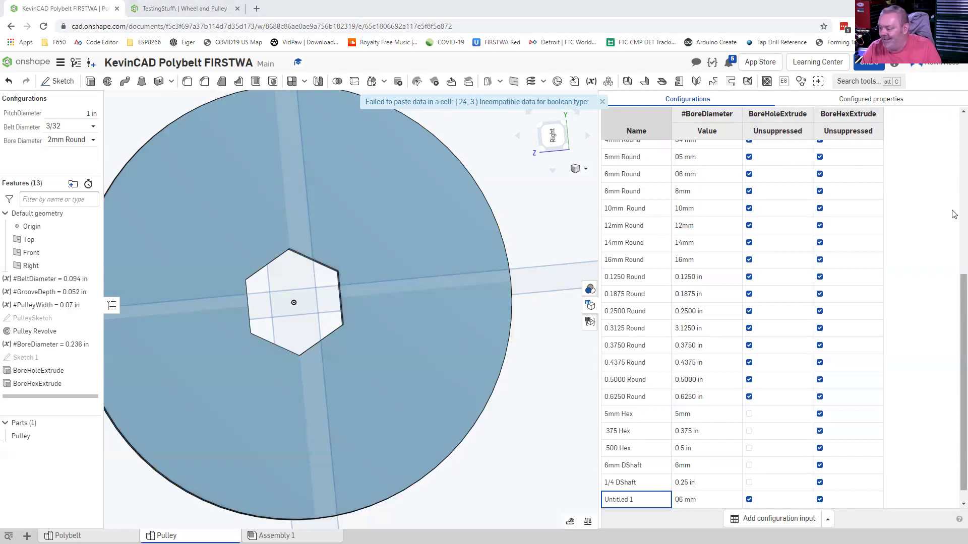
- Paste the BoreHexExtrude suppression values so that only the three Hex rows are unsuppressed, and delete the surplus Untitled 1 row
scroll(954, 222, up, 3)
click(865, 258)
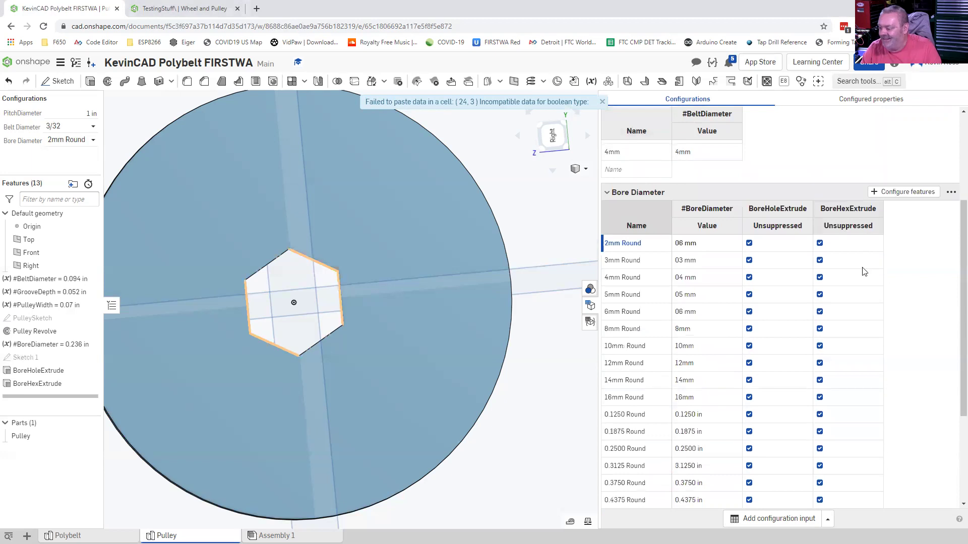
key(ctrl+v)
scroll(830, 319, down, 3)
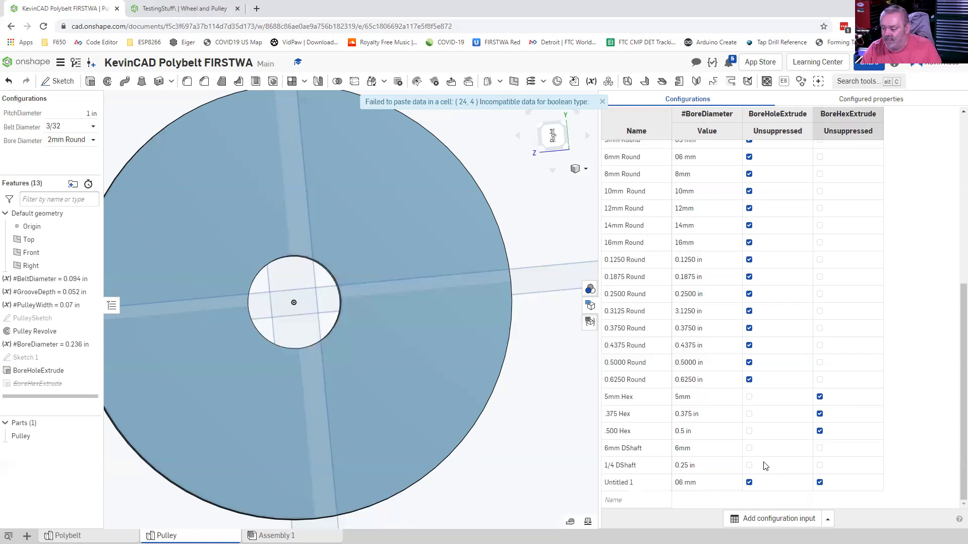
right_click(639, 483)
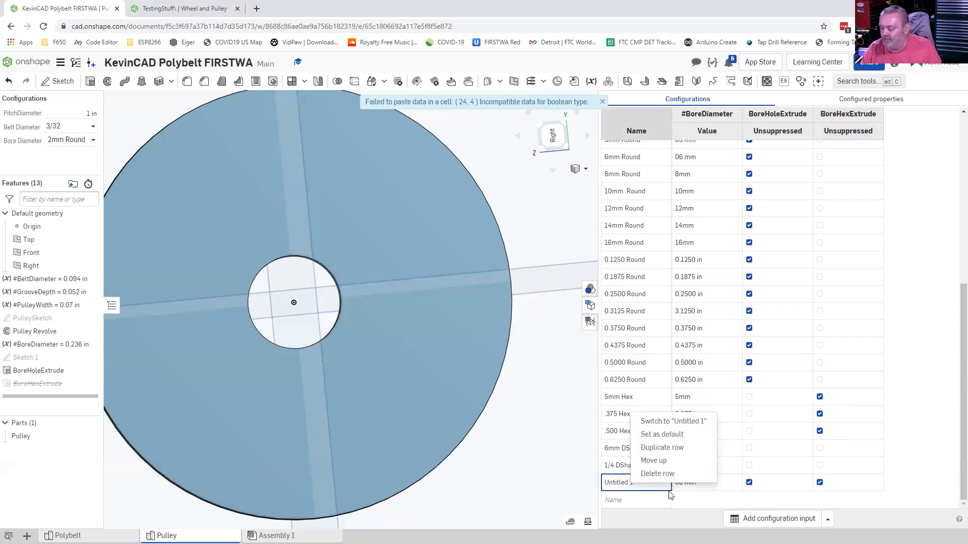
click(657, 474)
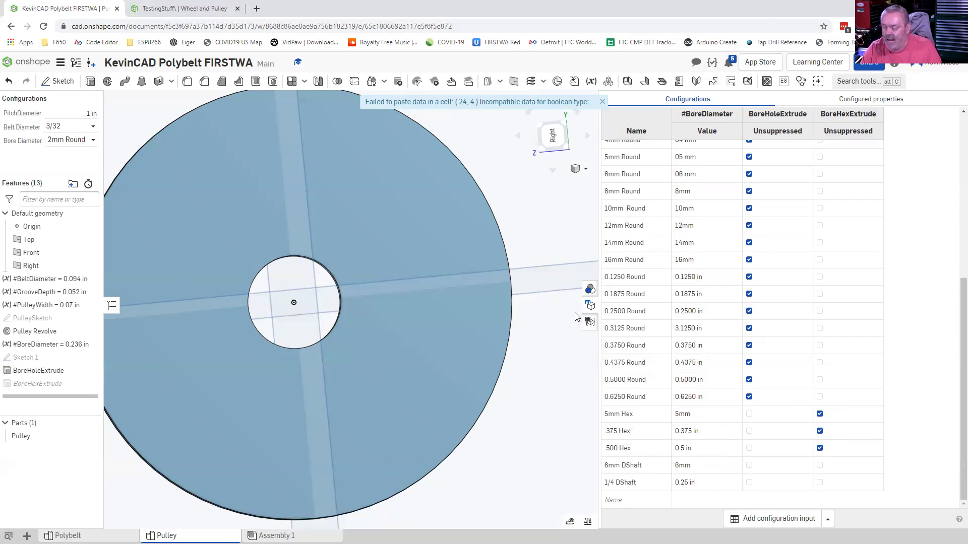
- Test the bore configurations by switching Bore Diameter to 0.5000 Round, .375 Hex, 5mm Hex and finally .500 Hex
click(178, 266)
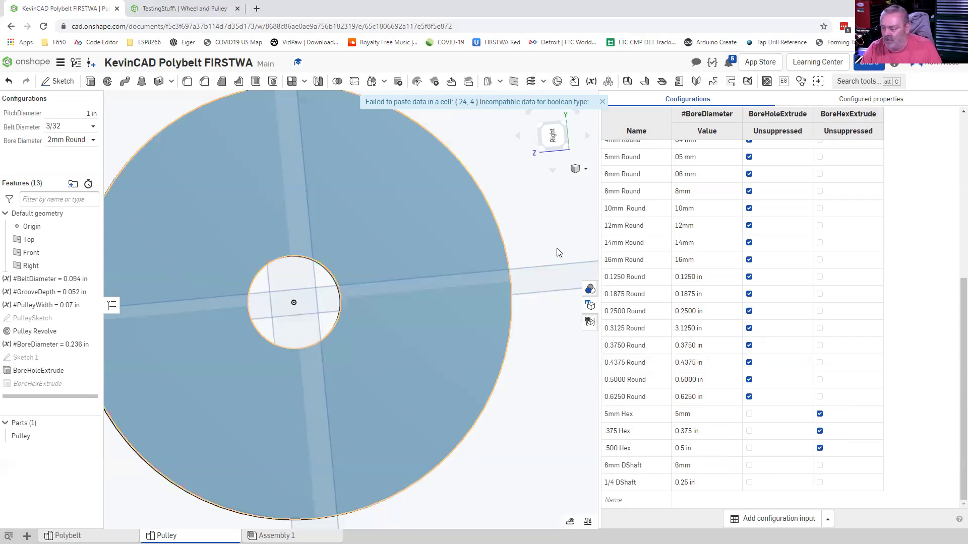
click(538, 321)
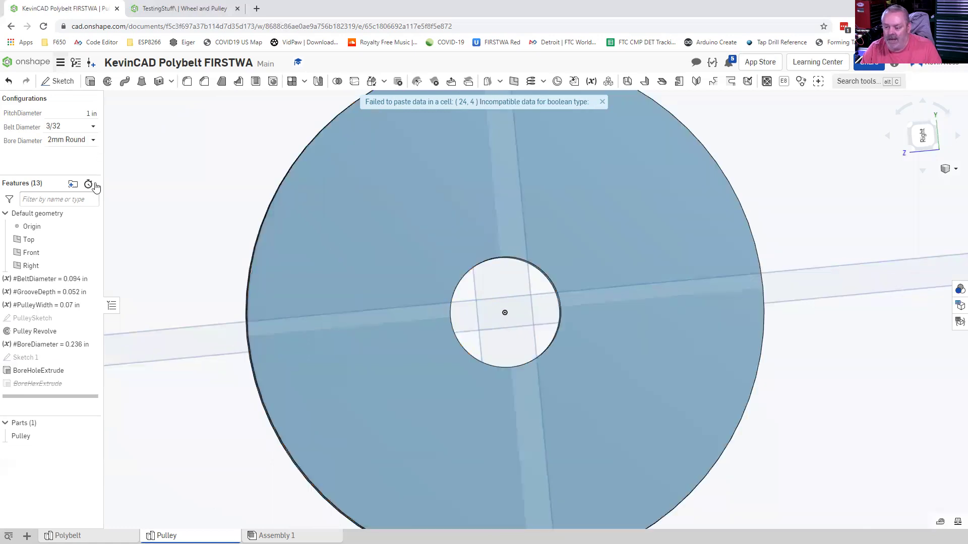
click(93, 139)
scroll(78, 222, down, 2)
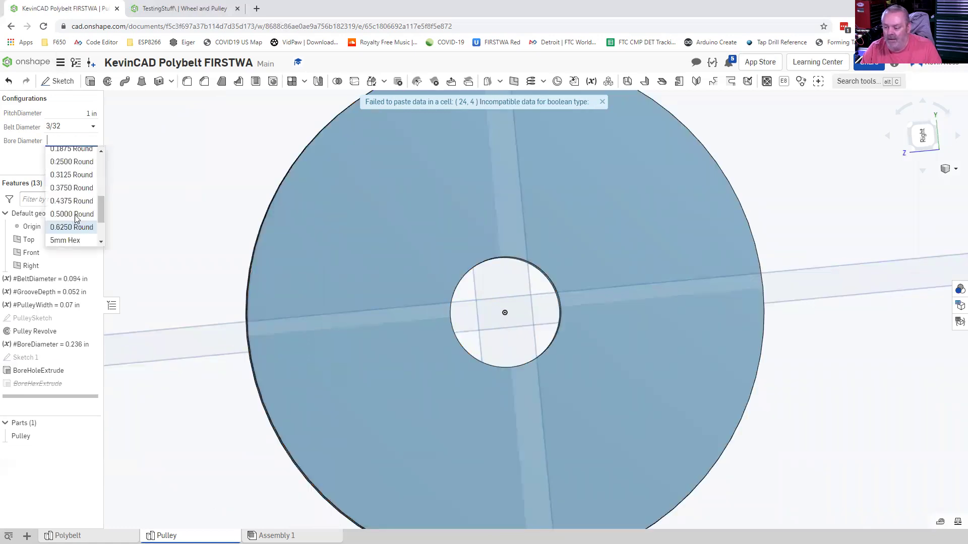
click(75, 215)
click(93, 141)
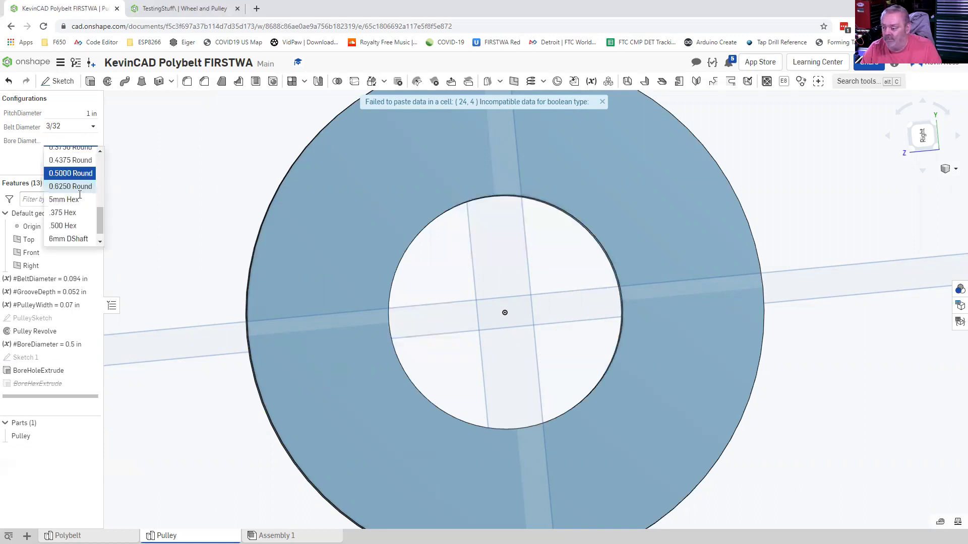
click(65, 212)
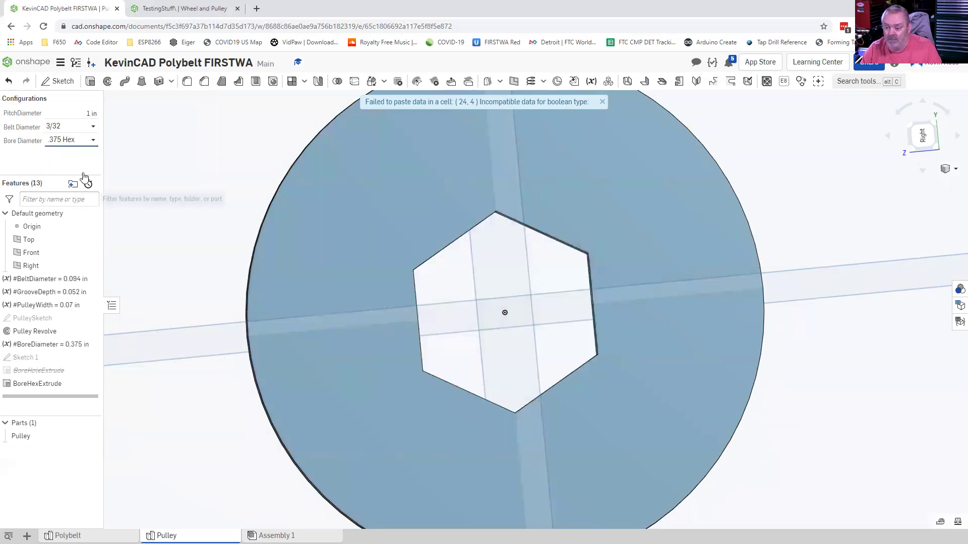
click(84, 140)
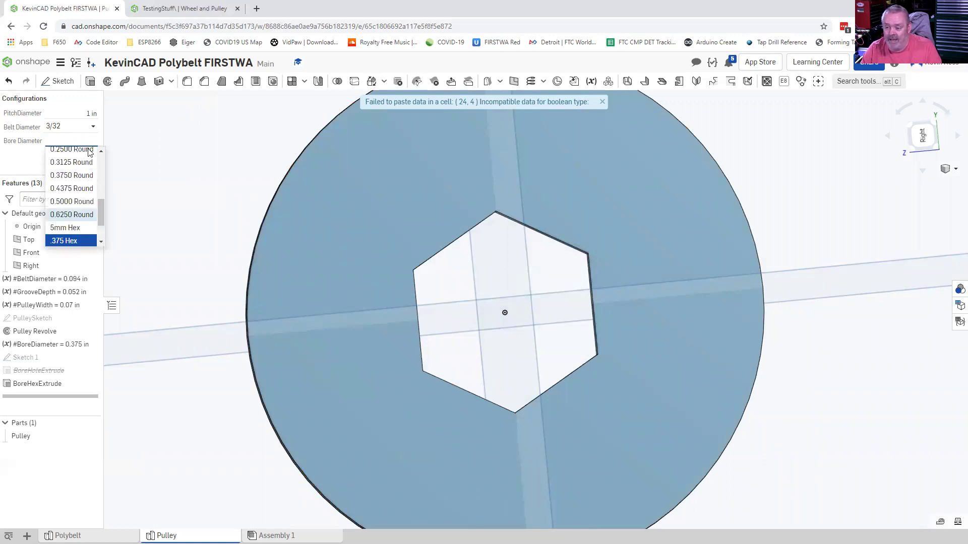
key(Up)
key(Return)
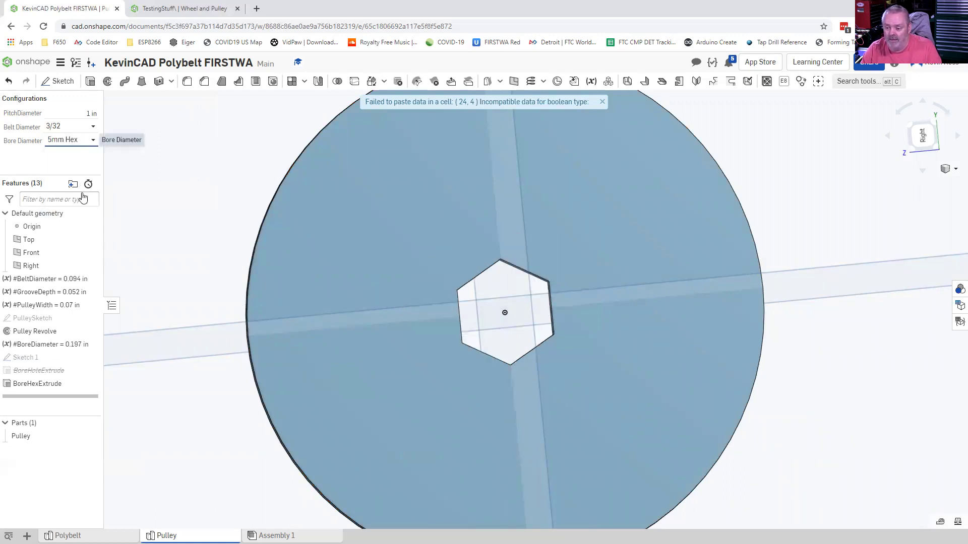
key(alt+Down)
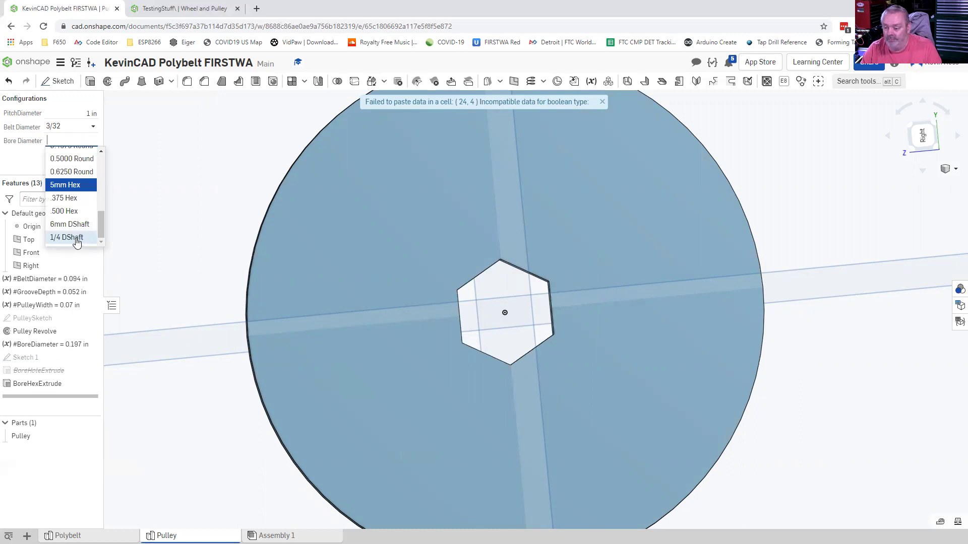
click(67, 211)
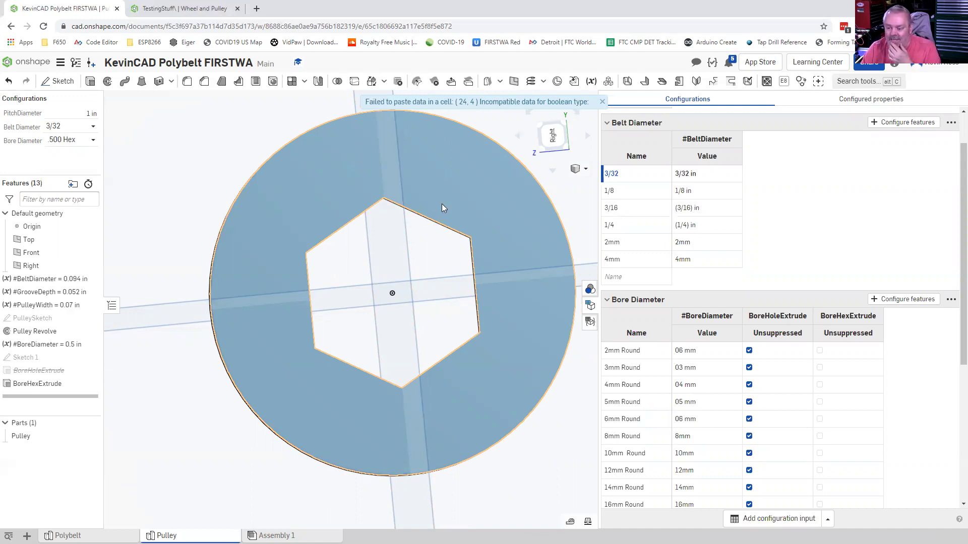
click(334, 234)
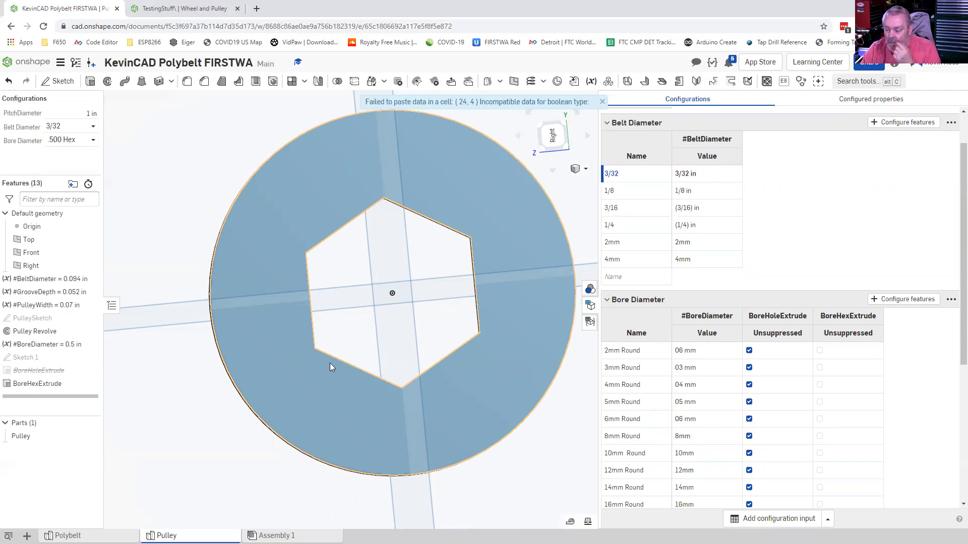
scroll(330, 363, down, 1)
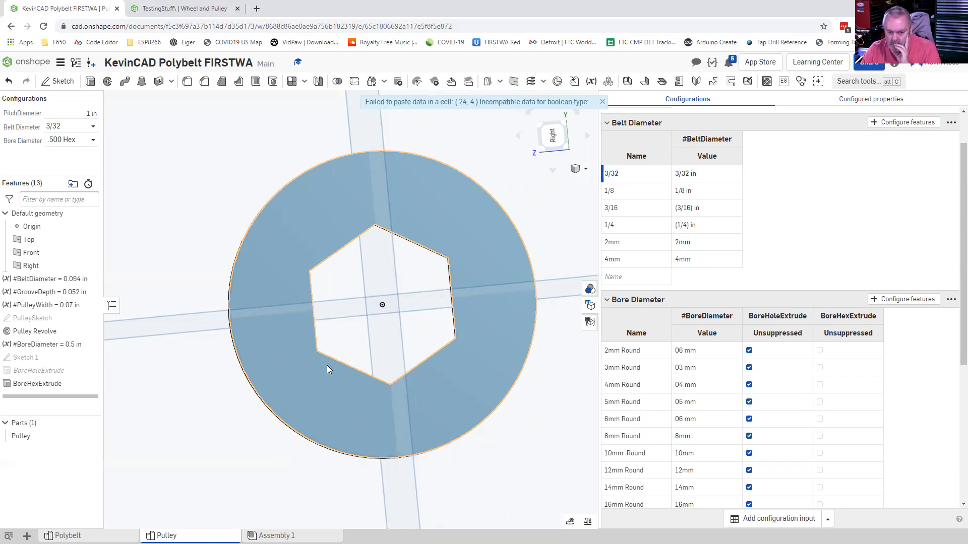
scroll(326, 369, down, 2)
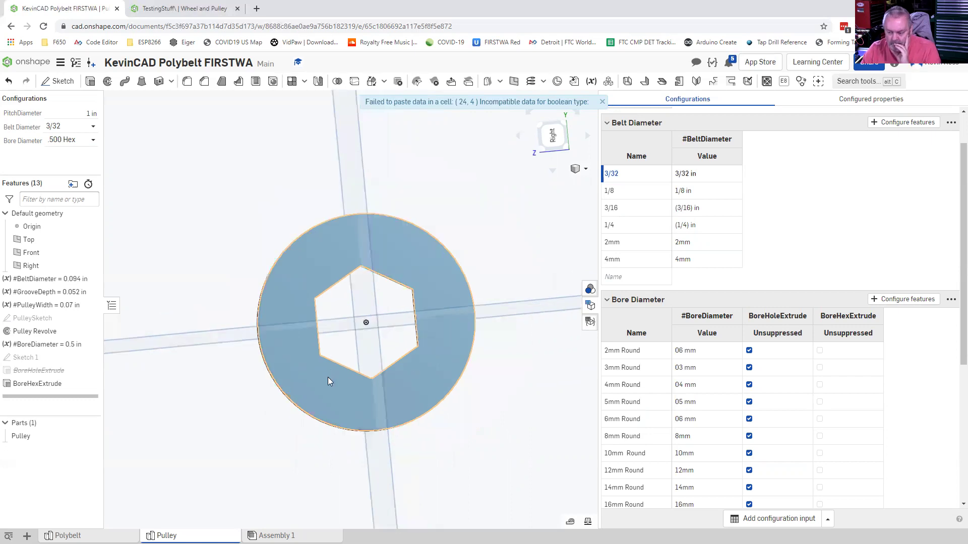
scroll(327, 377, up, 2)
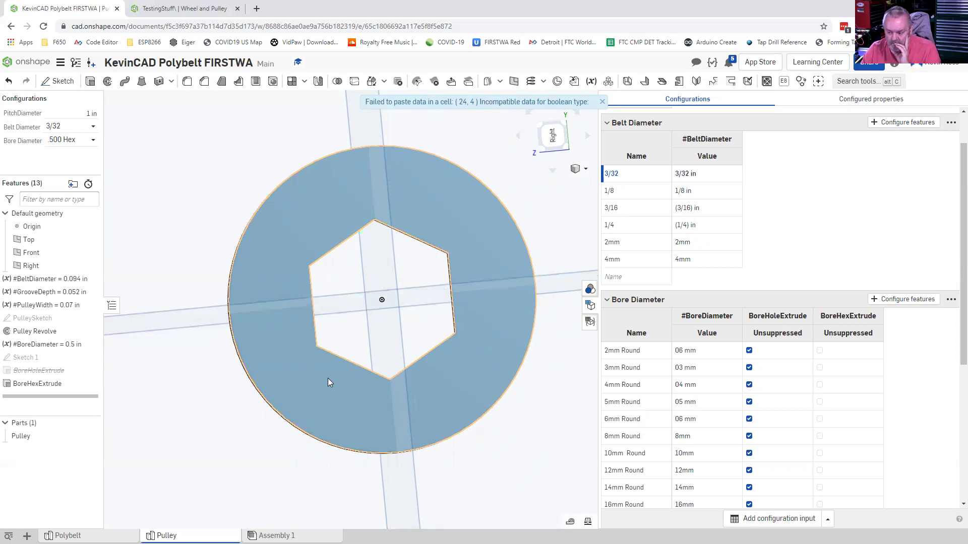